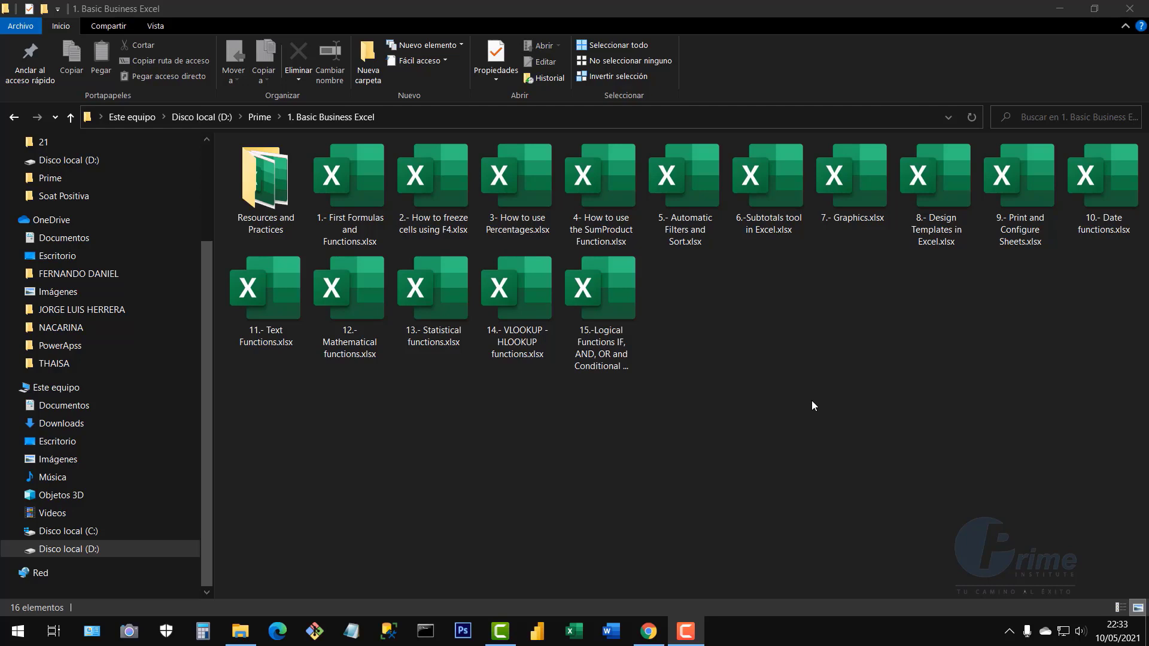
Open the workbook 6.-Subtotals tool in Excel.xlsx from the 1. Basic Business Excel folder
click(812, 401)
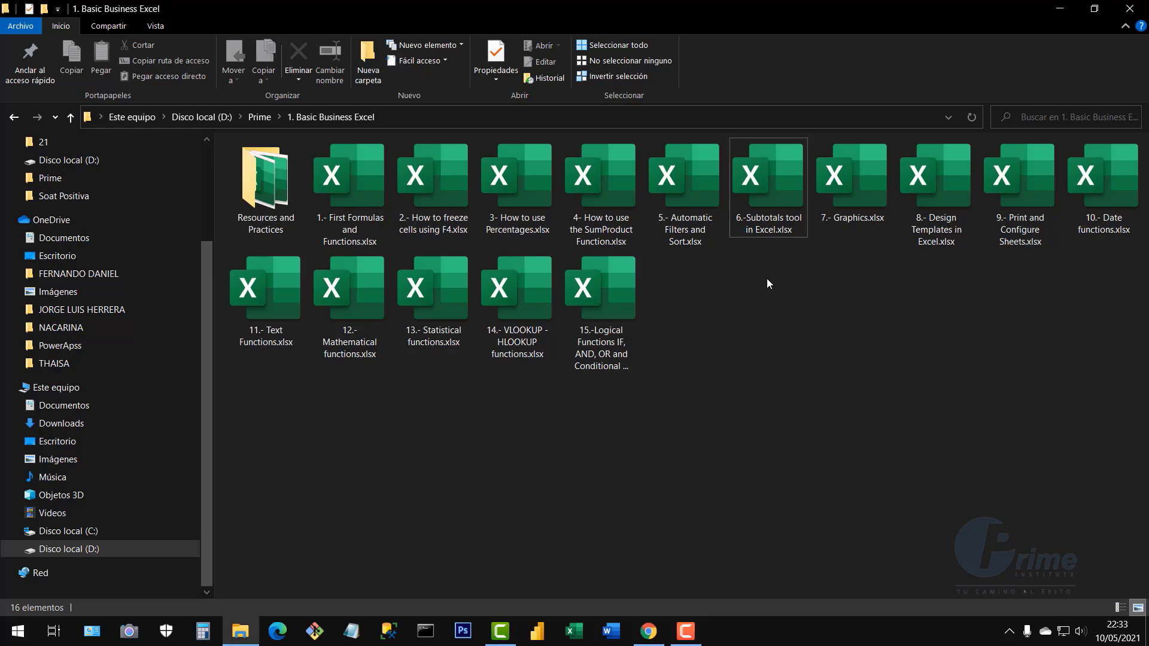
click(767, 190)
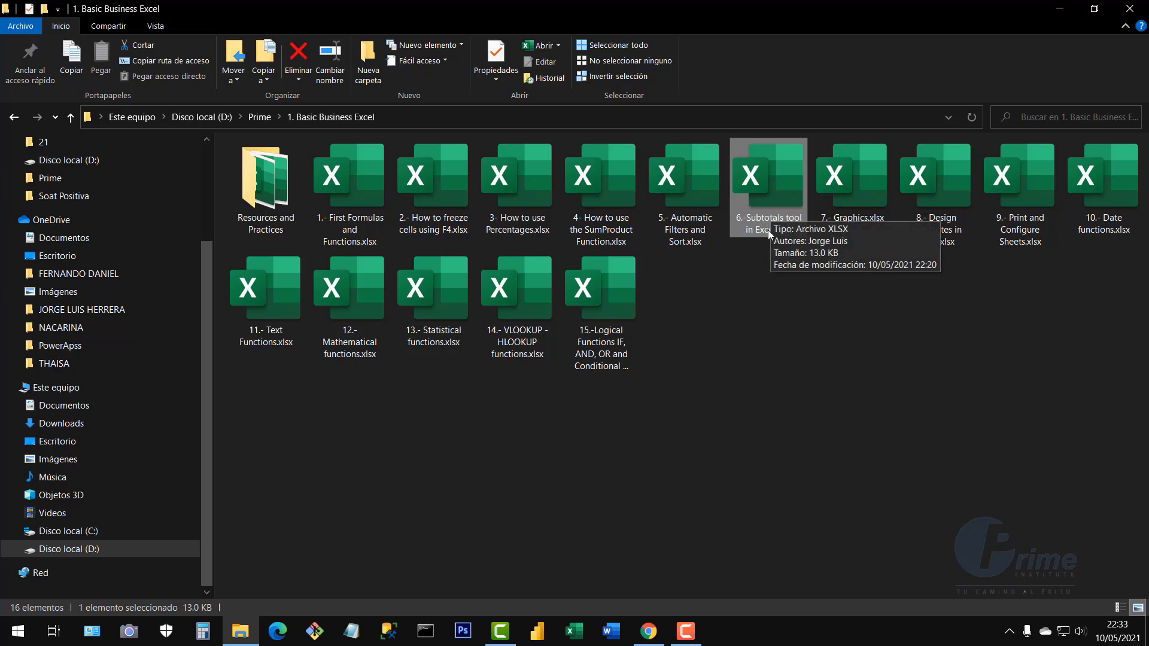
click(850, 200)
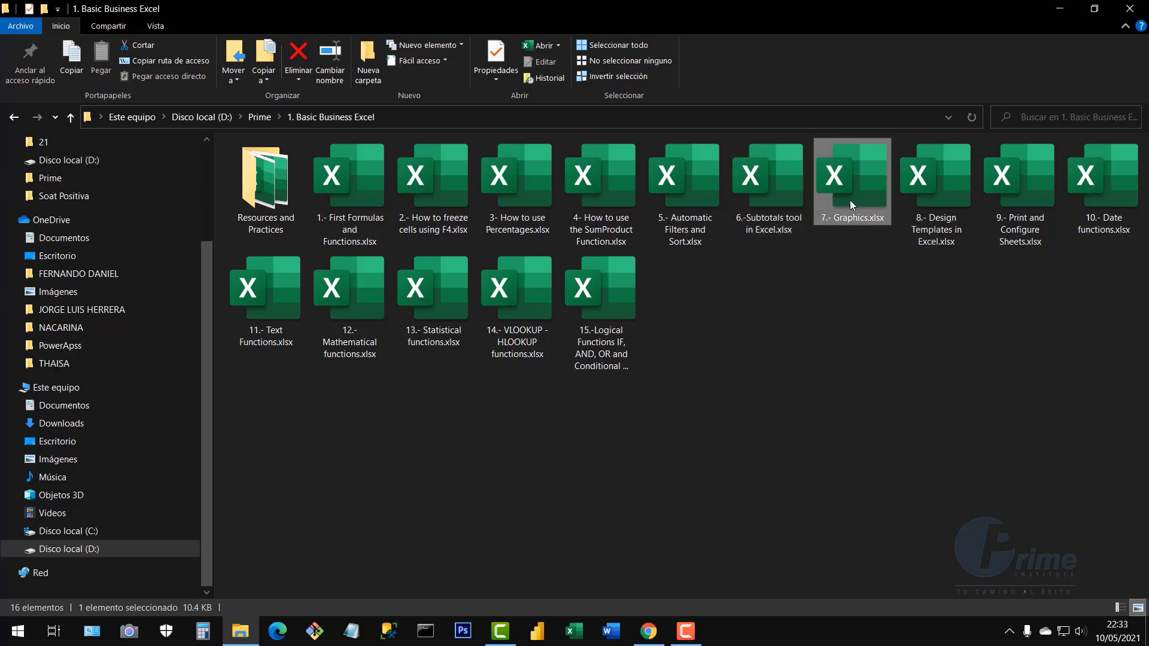
click(771, 185)
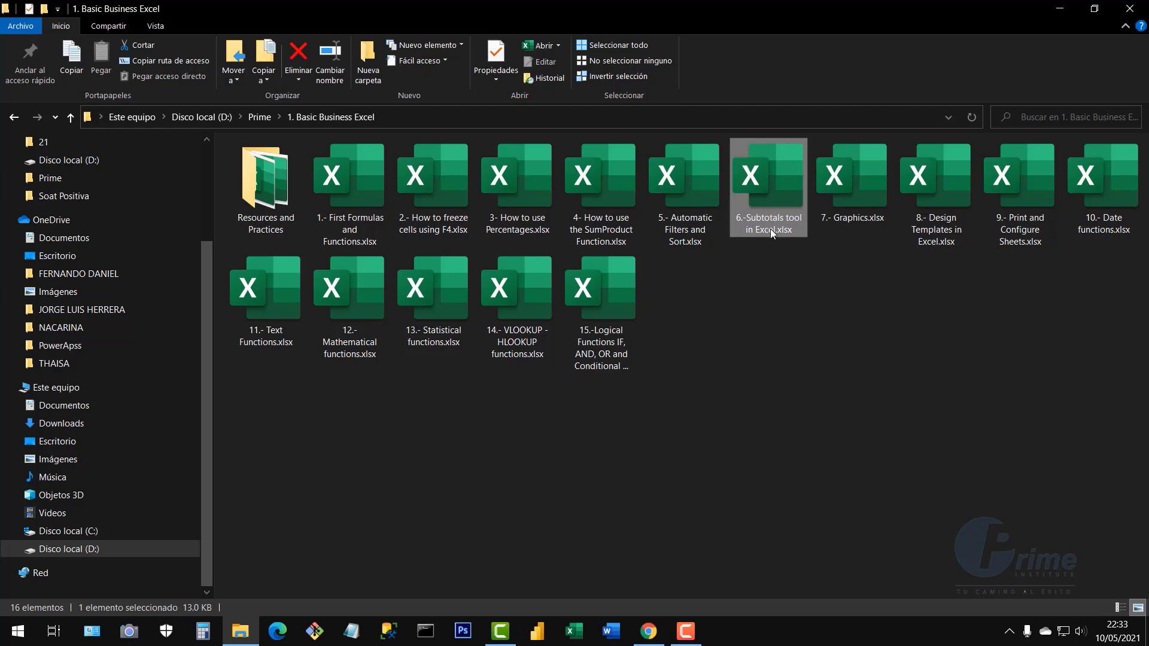
double_click(784, 198)
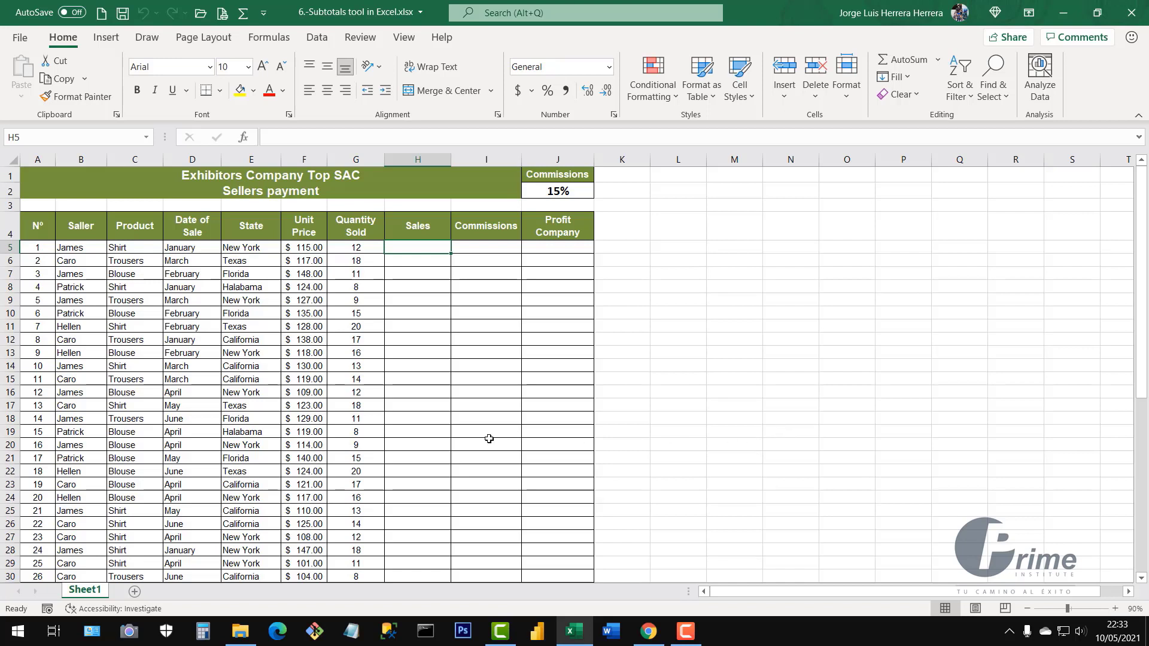
click(465, 435)
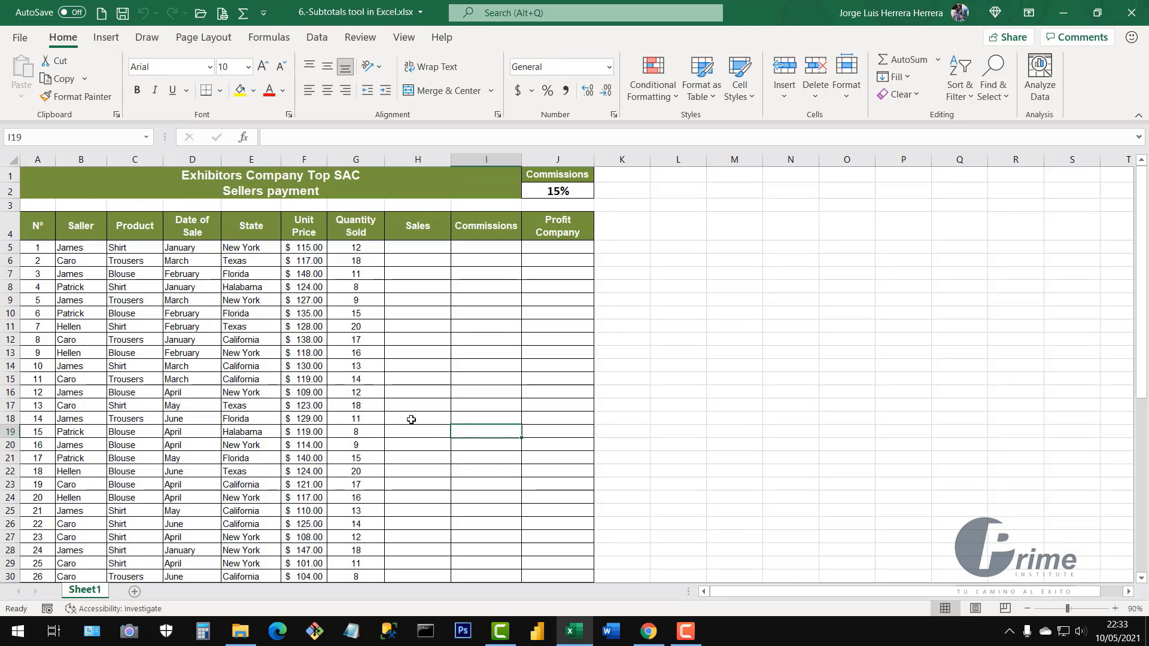
click(232, 301)
click(234, 324)
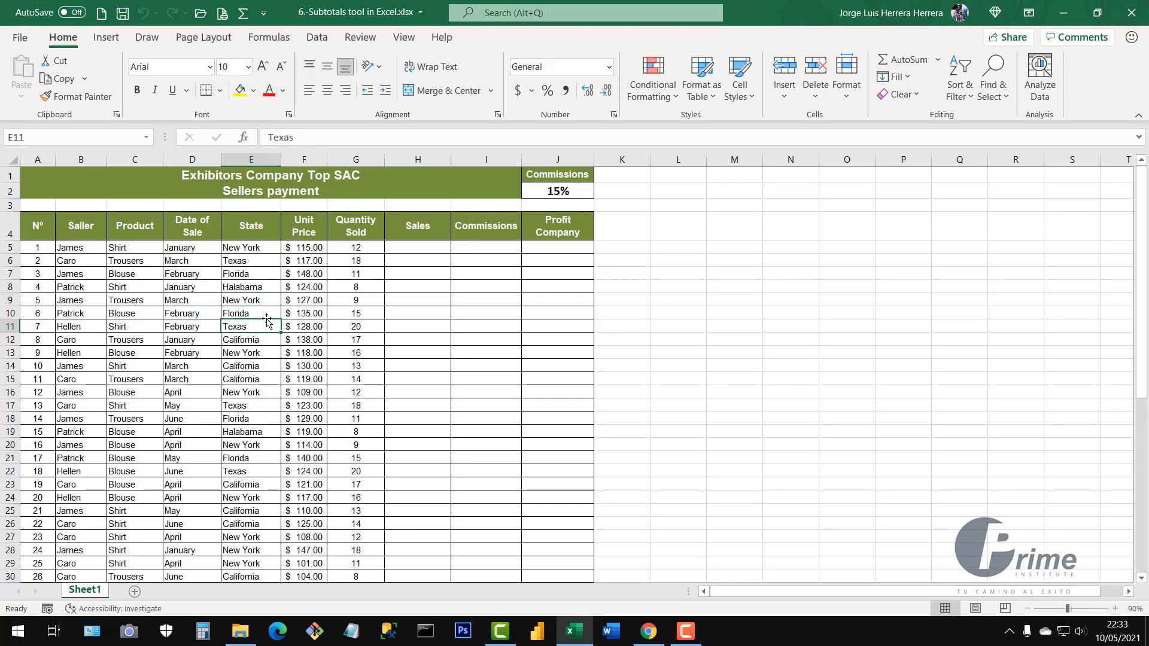
key(ctrl+Down)
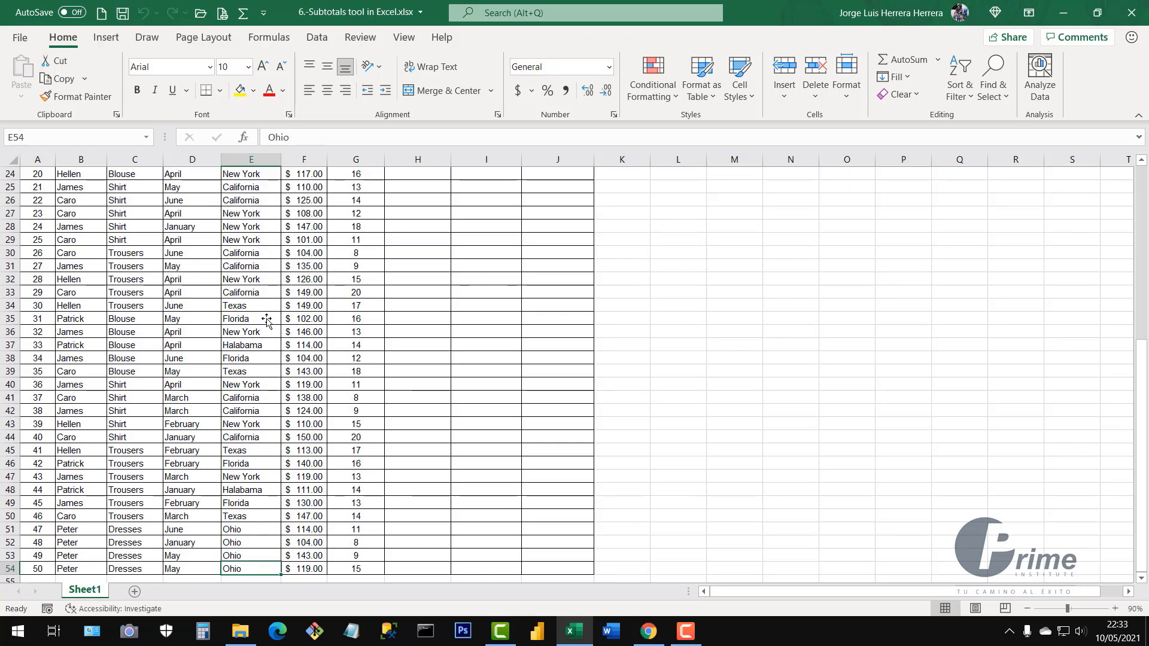
key(ctrl+Up)
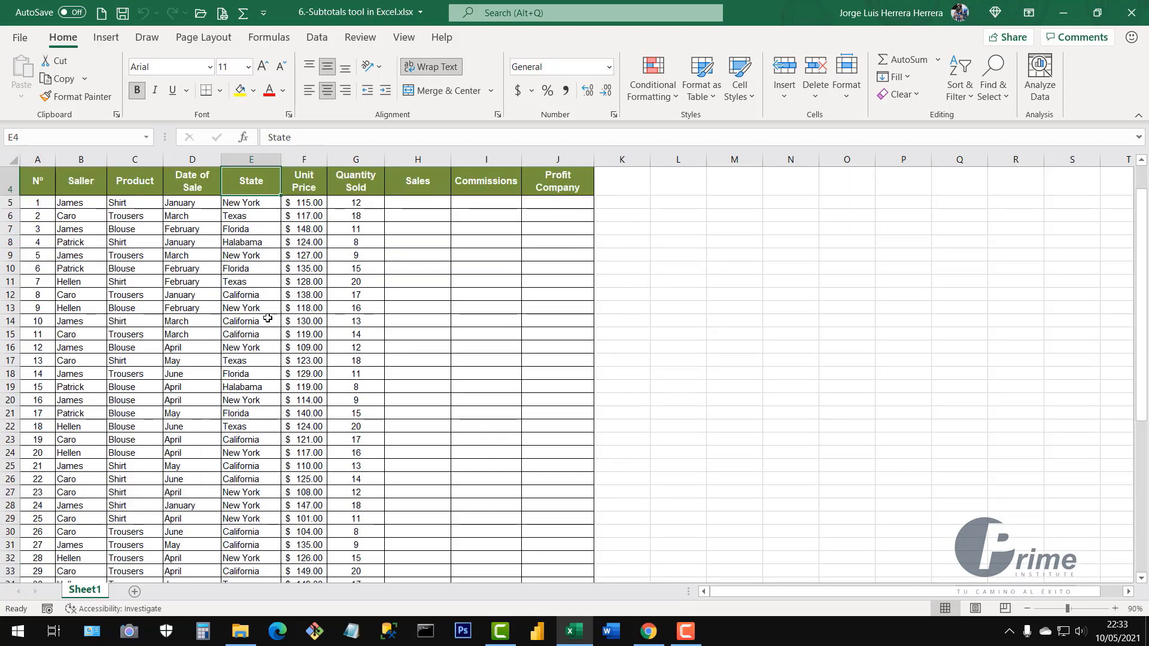
scroll(340, 321, up, 1)
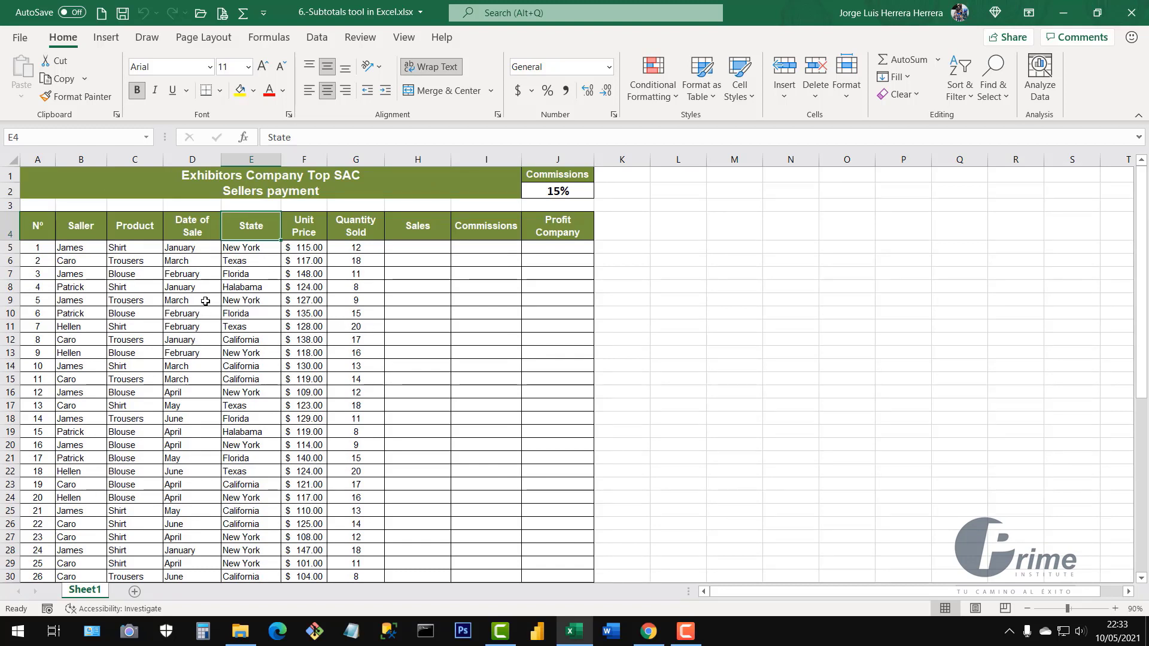
click(352, 325)
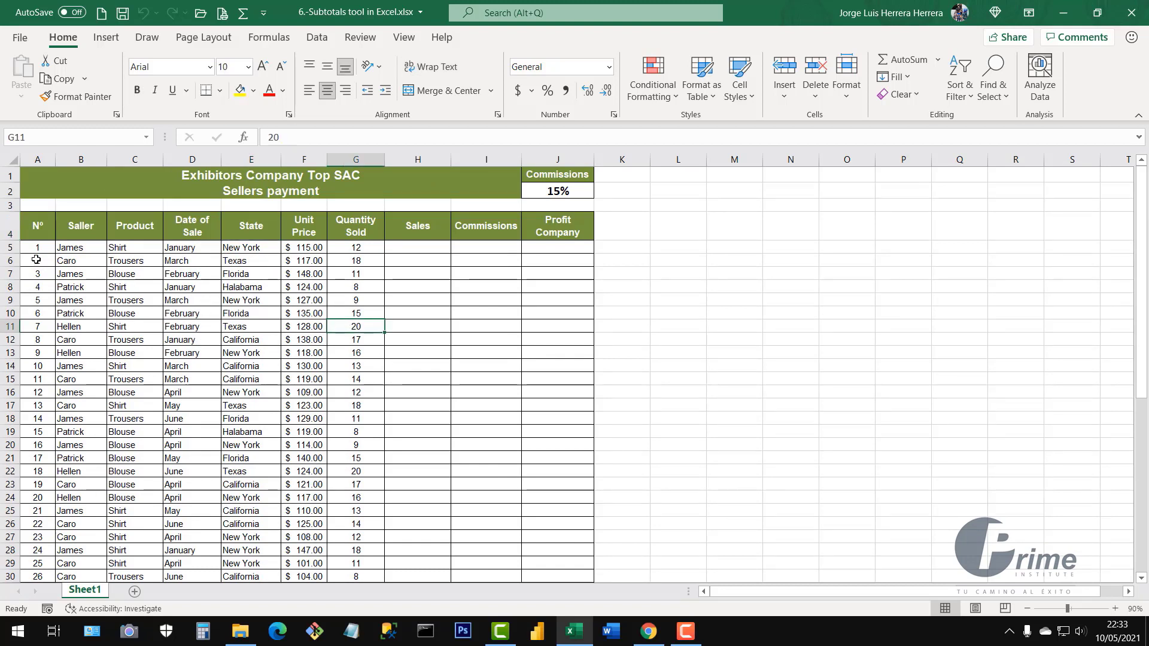
drag(39, 249, 39, 288)
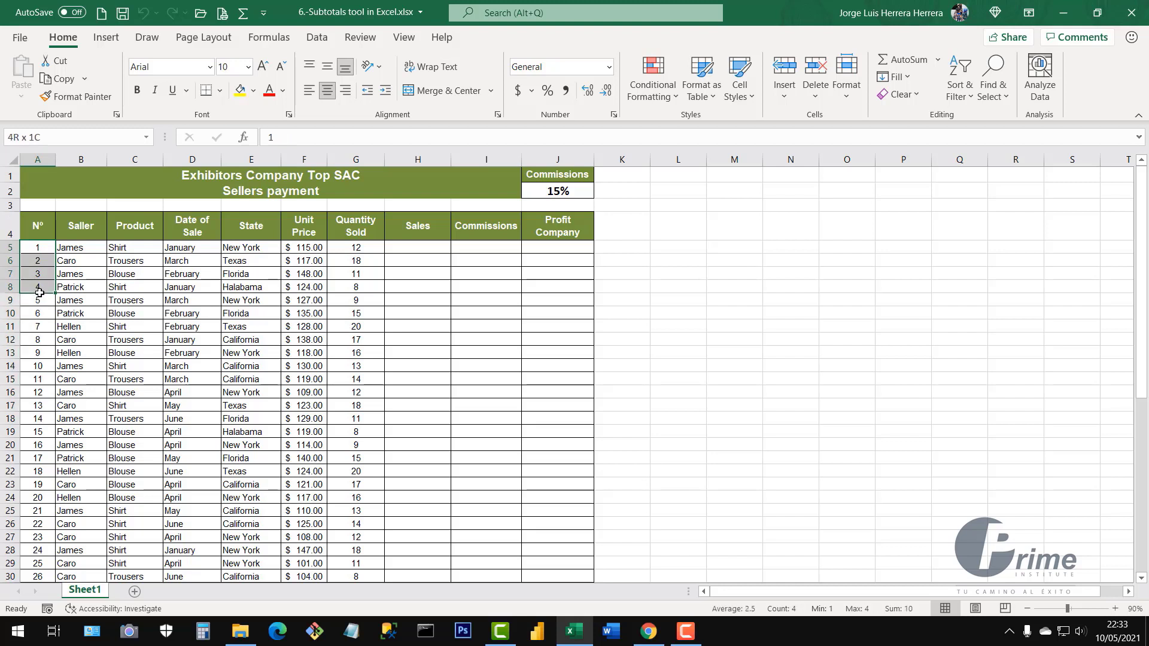
drag(40, 448, 37, 371)
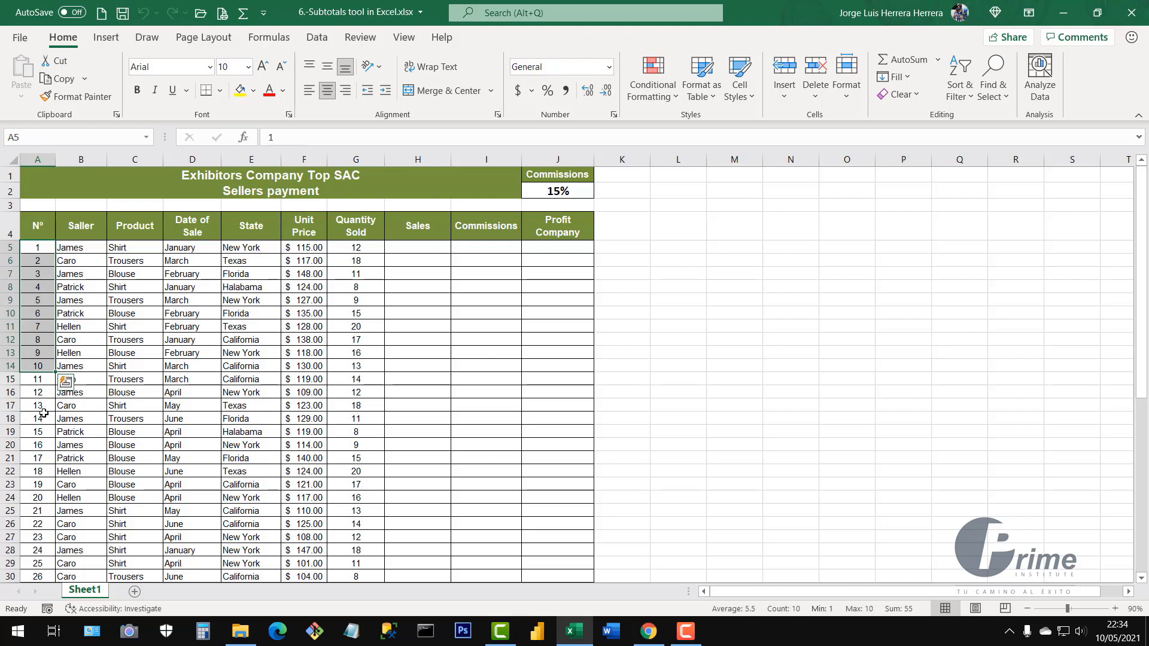
drag(83, 252, 83, 474)
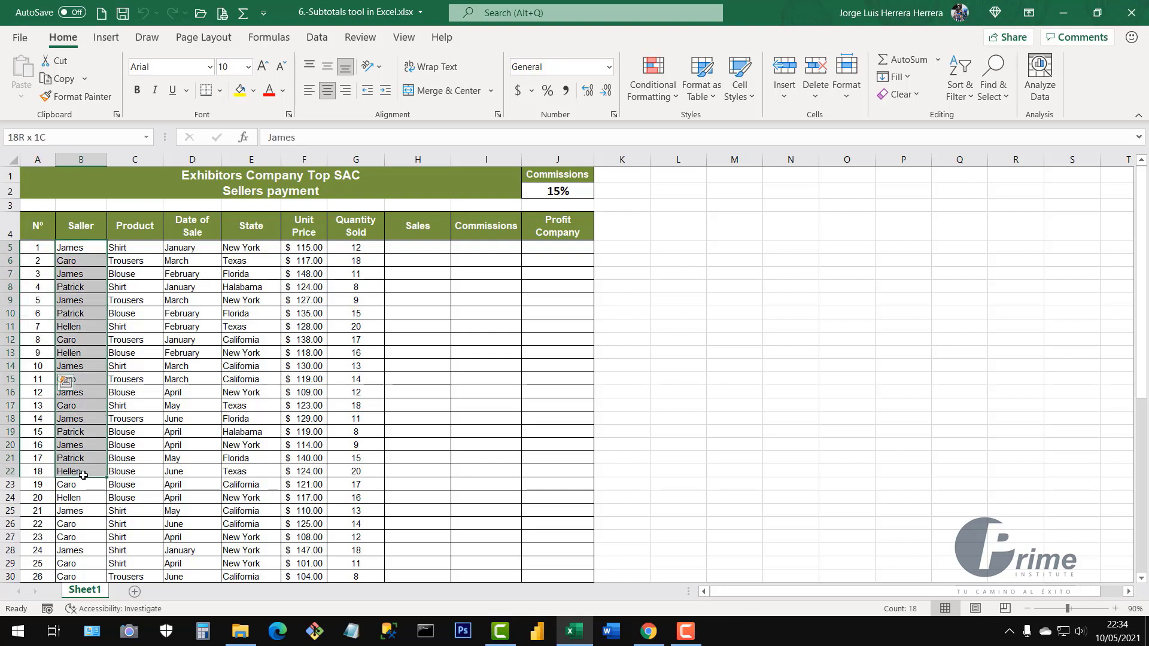
drag(136, 250, 136, 503)
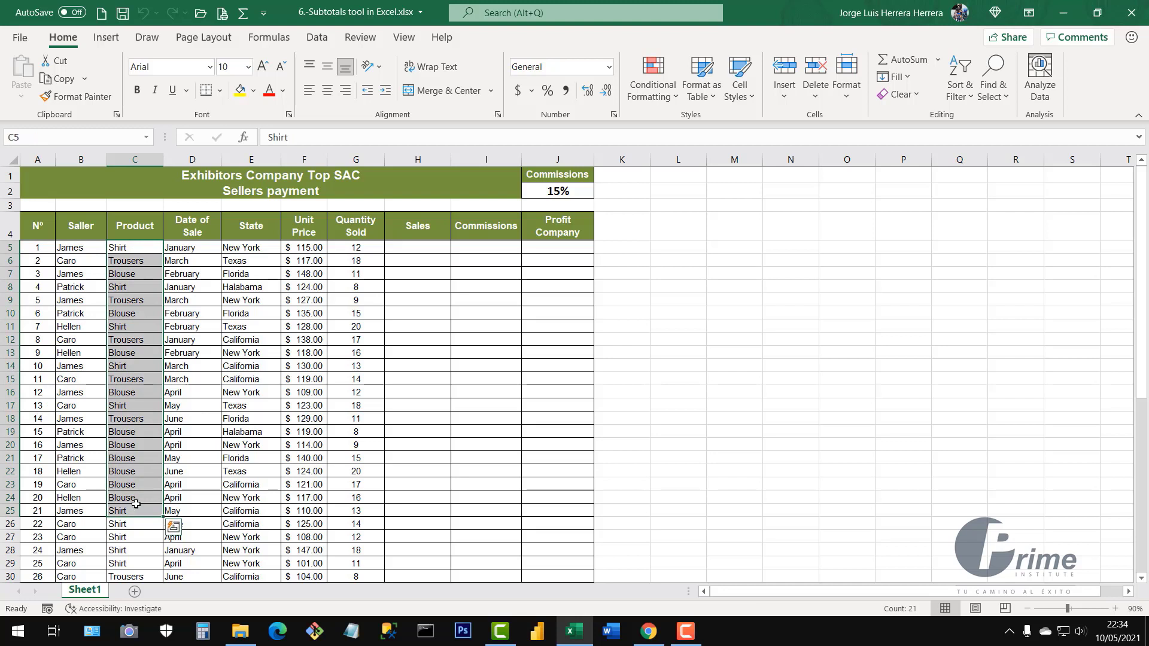
drag(194, 247, 182, 426)
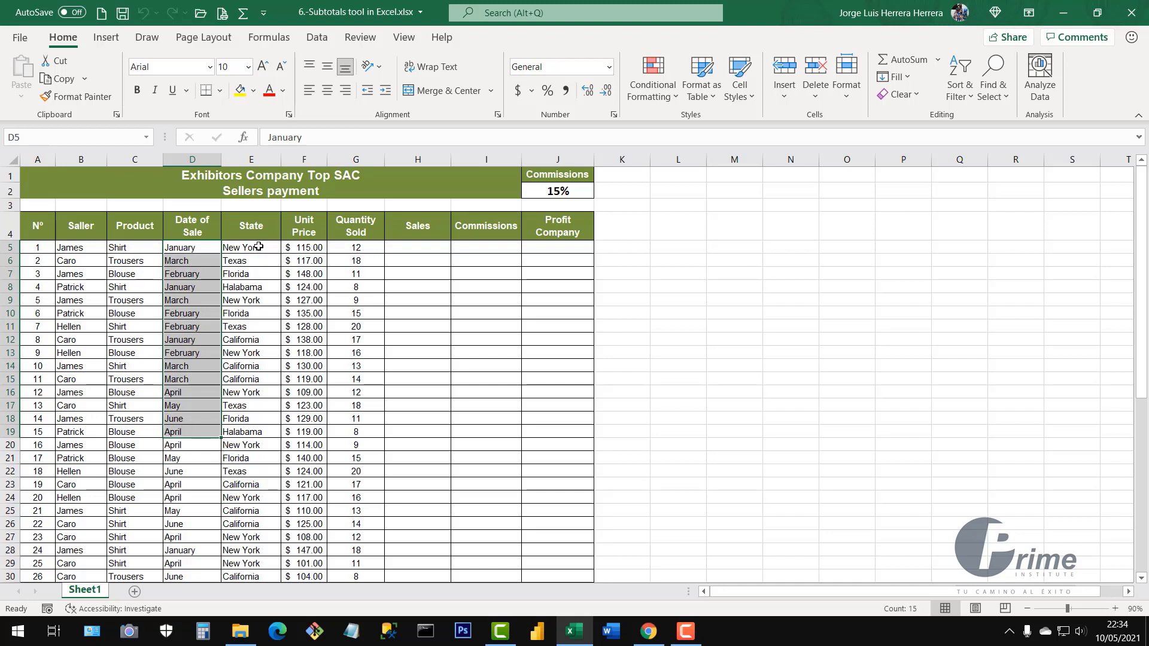
drag(259, 247, 258, 460)
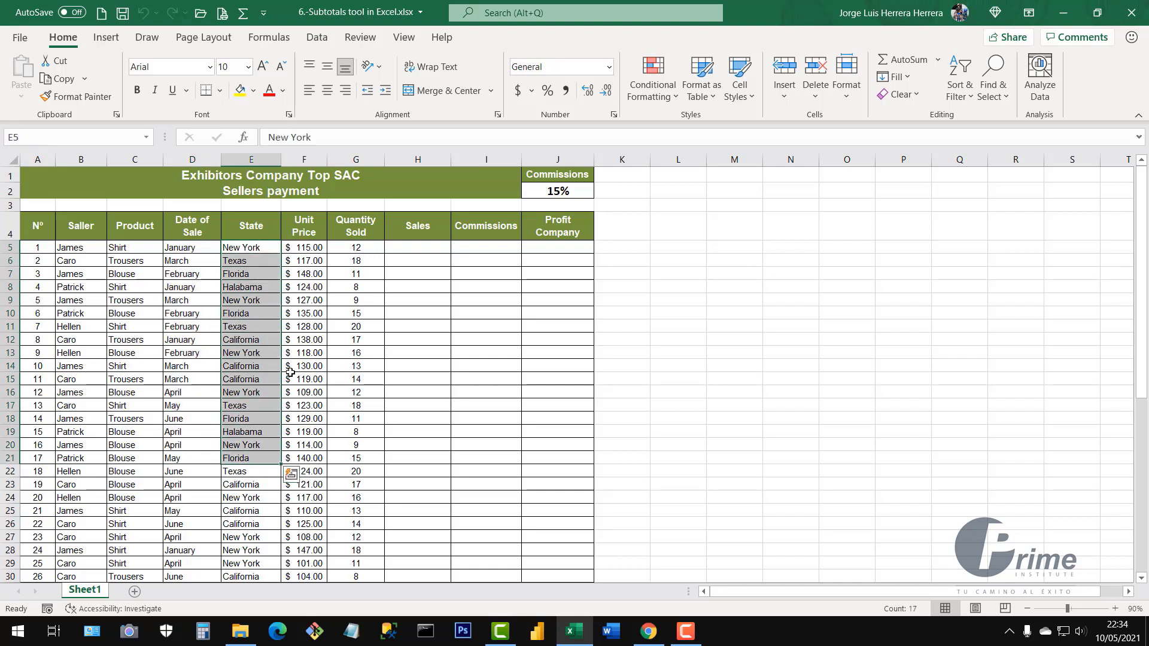
drag(308, 248, 306, 420)
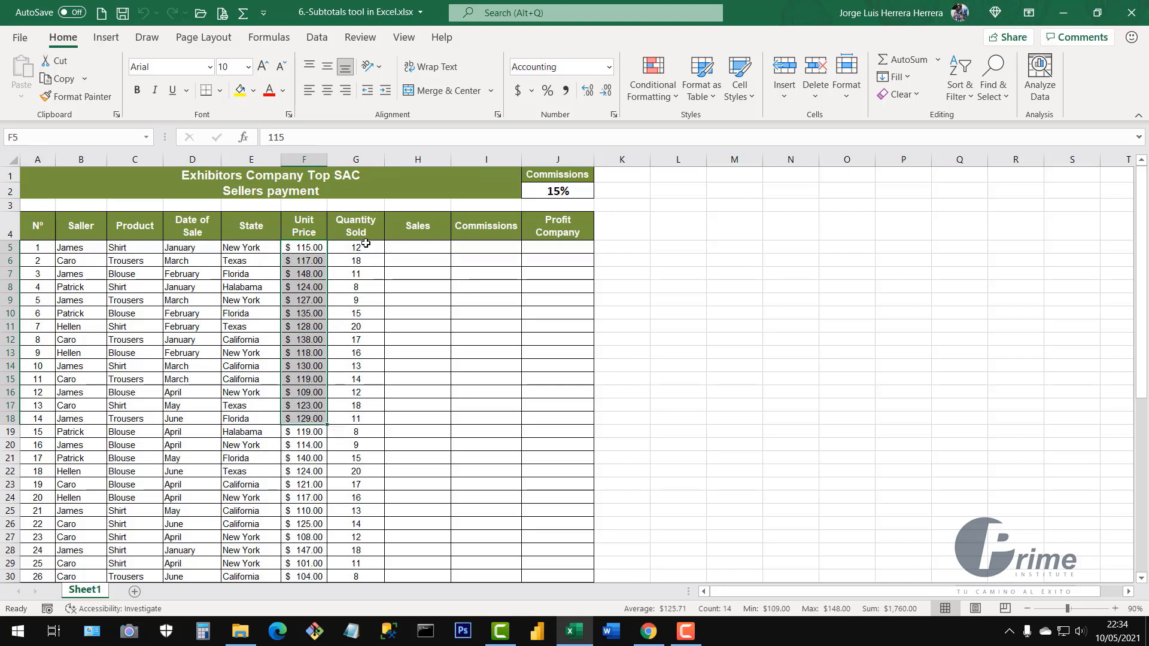
drag(366, 243, 366, 366)
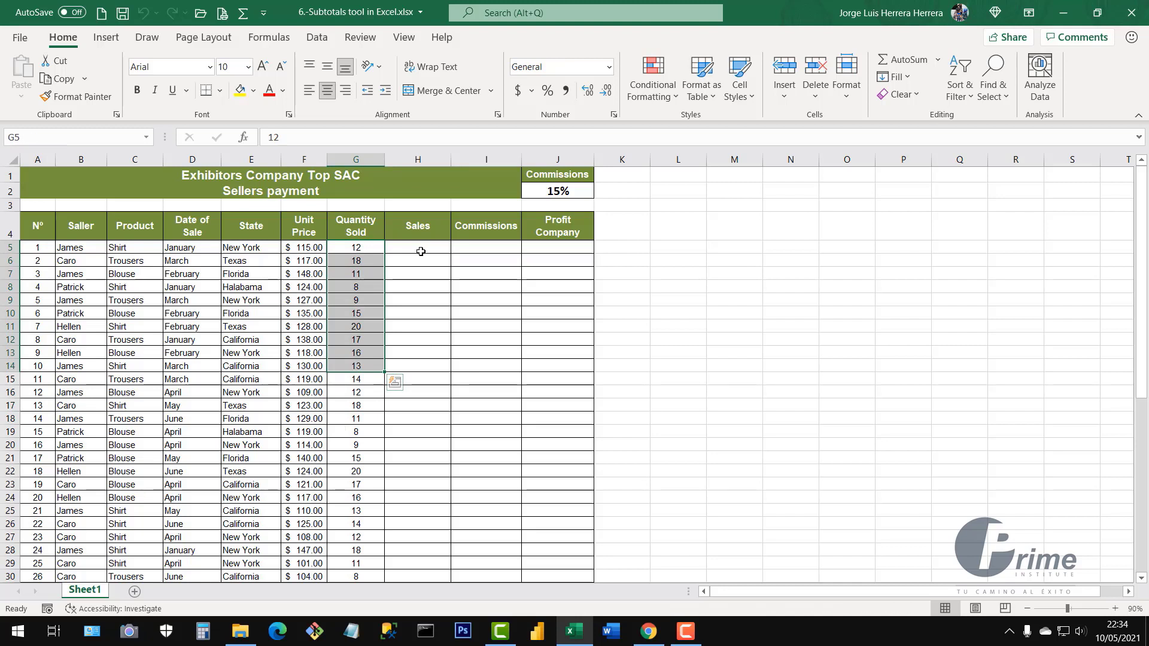
drag(421, 247, 433, 395)
drag(494, 245, 487, 417)
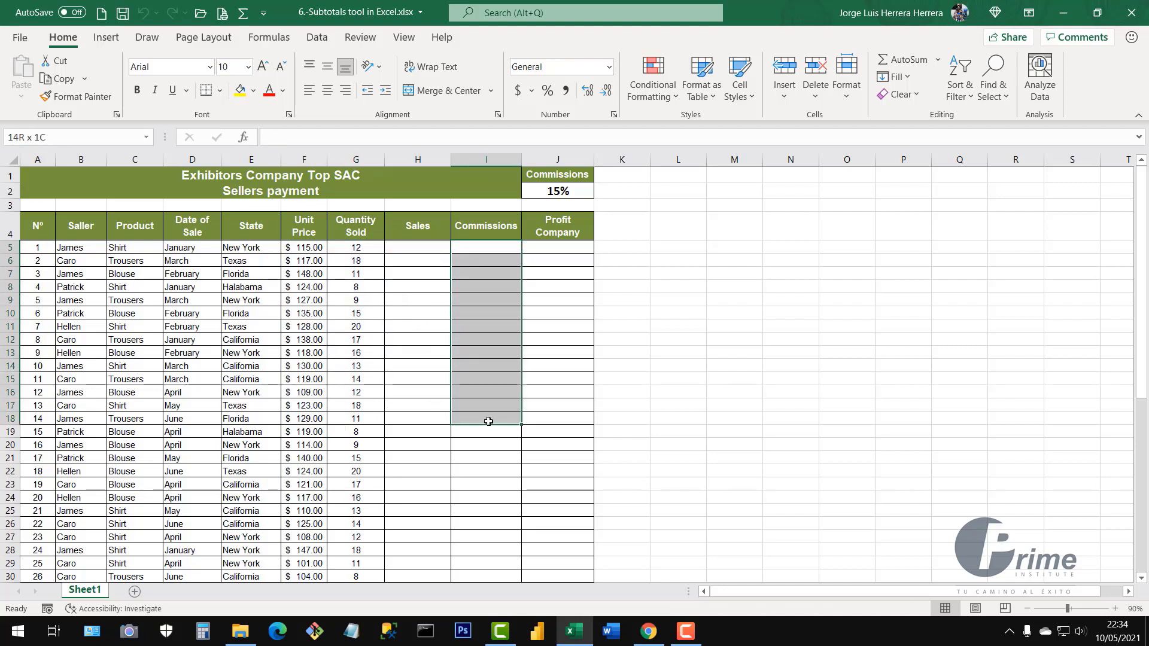
click(554, 254)
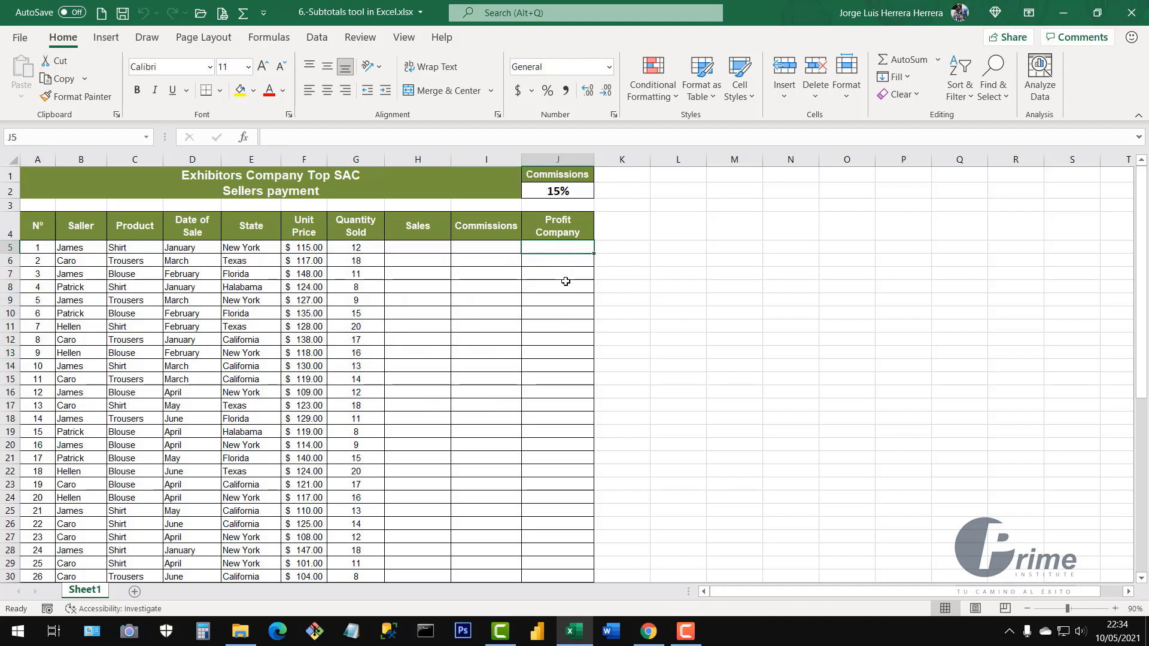
click(411, 247)
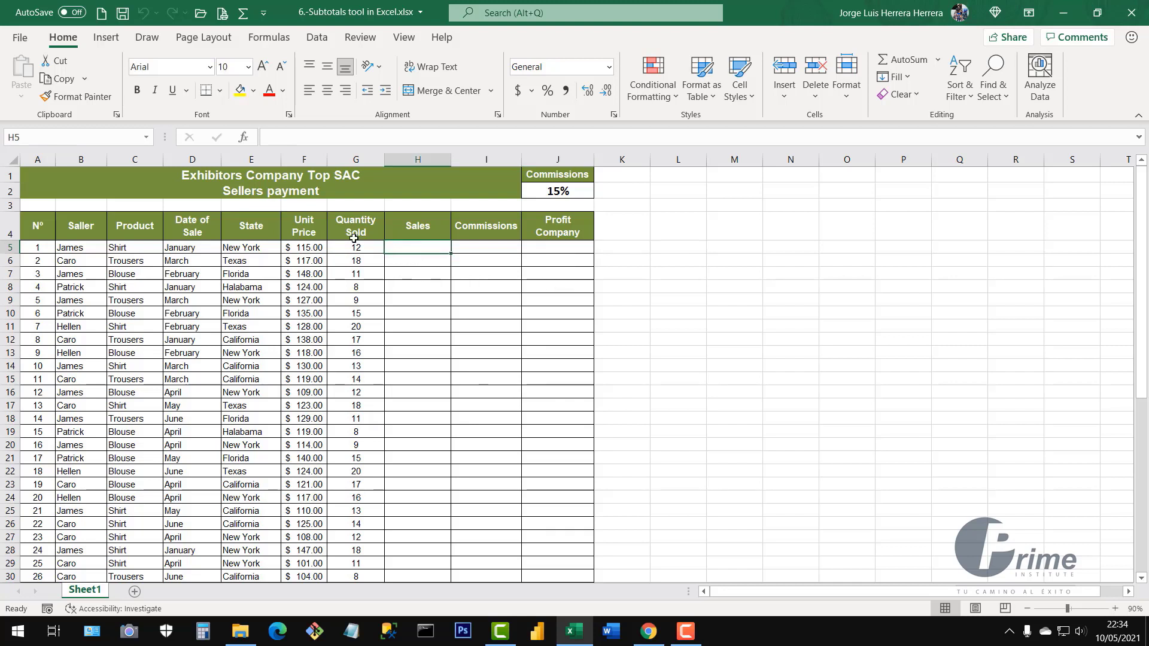
click(300, 250)
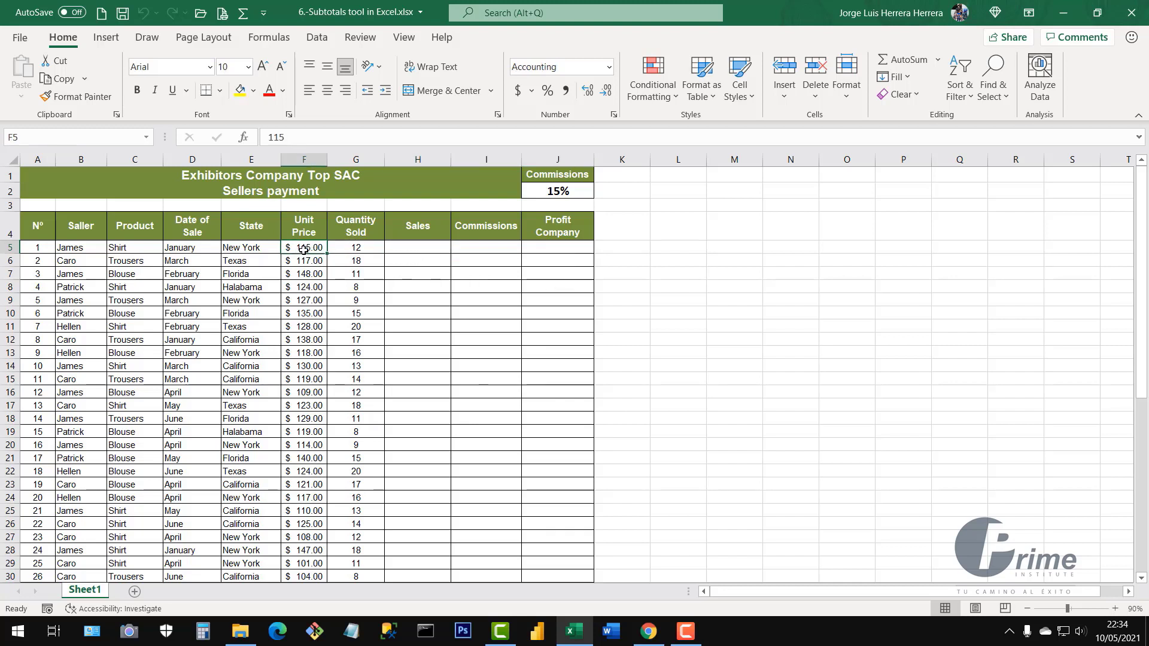
click(349, 249)
click(414, 249)
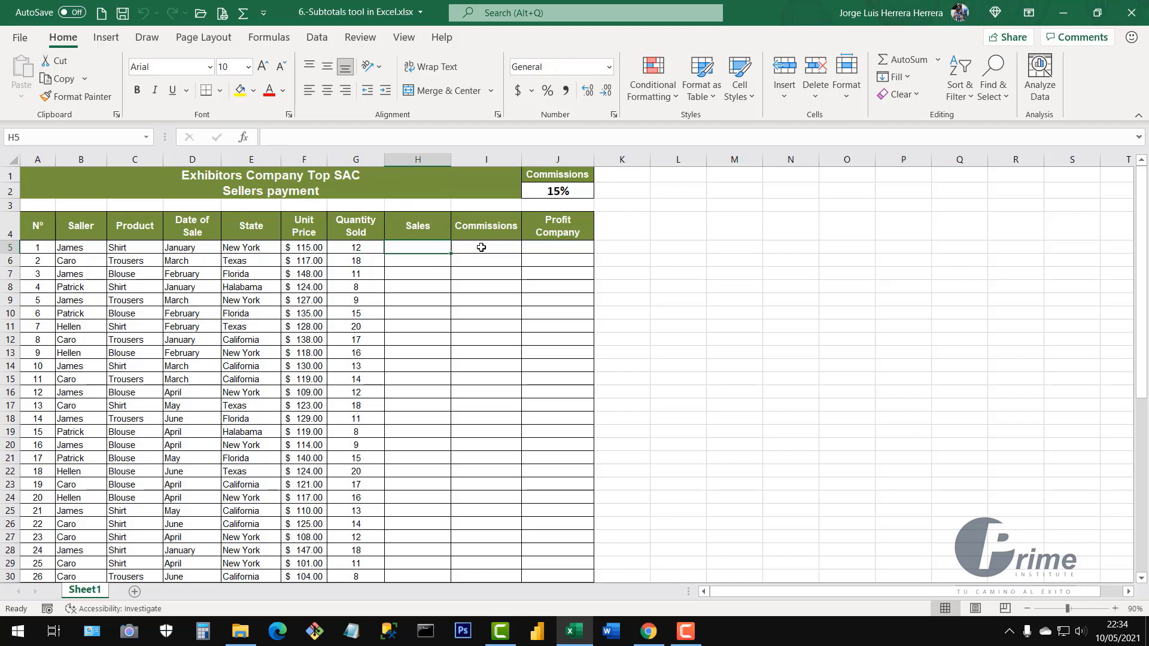
Enter the Sales formula =F5*G5 in cell H5
text(=)
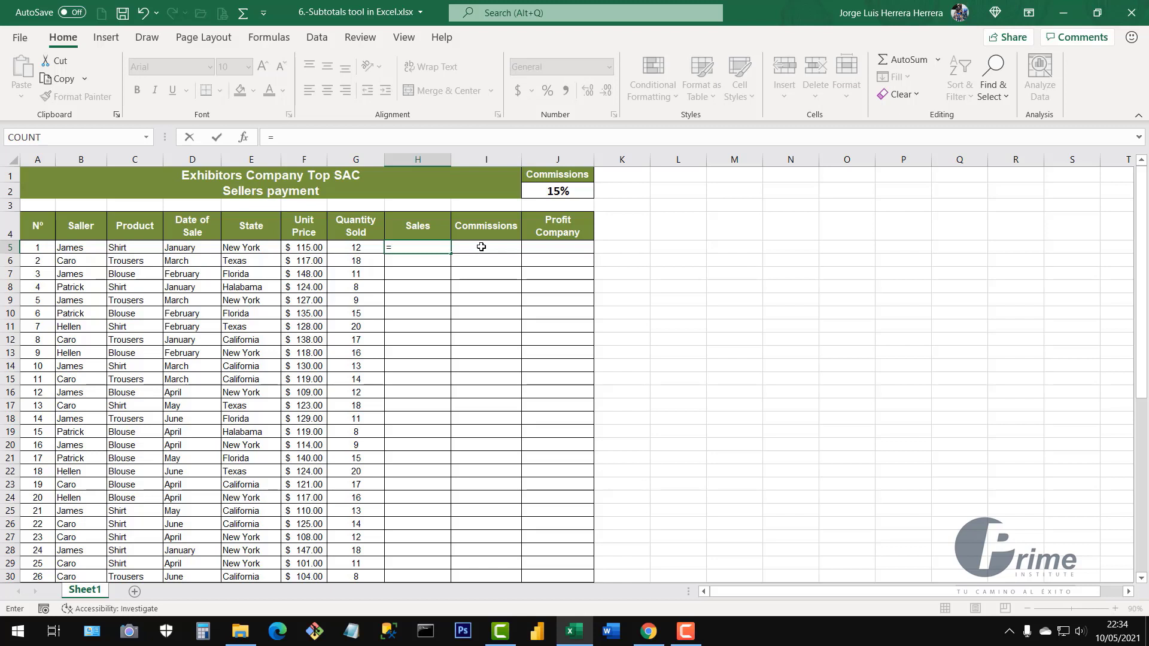
click(302, 247)
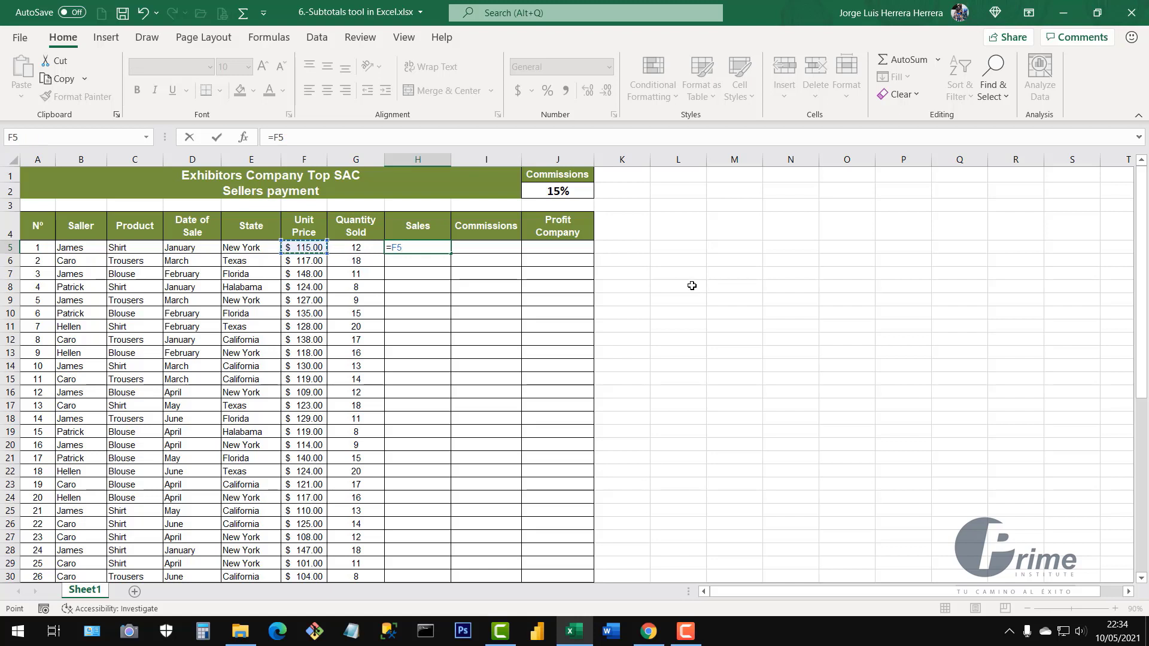
text(*)
click(363, 250)
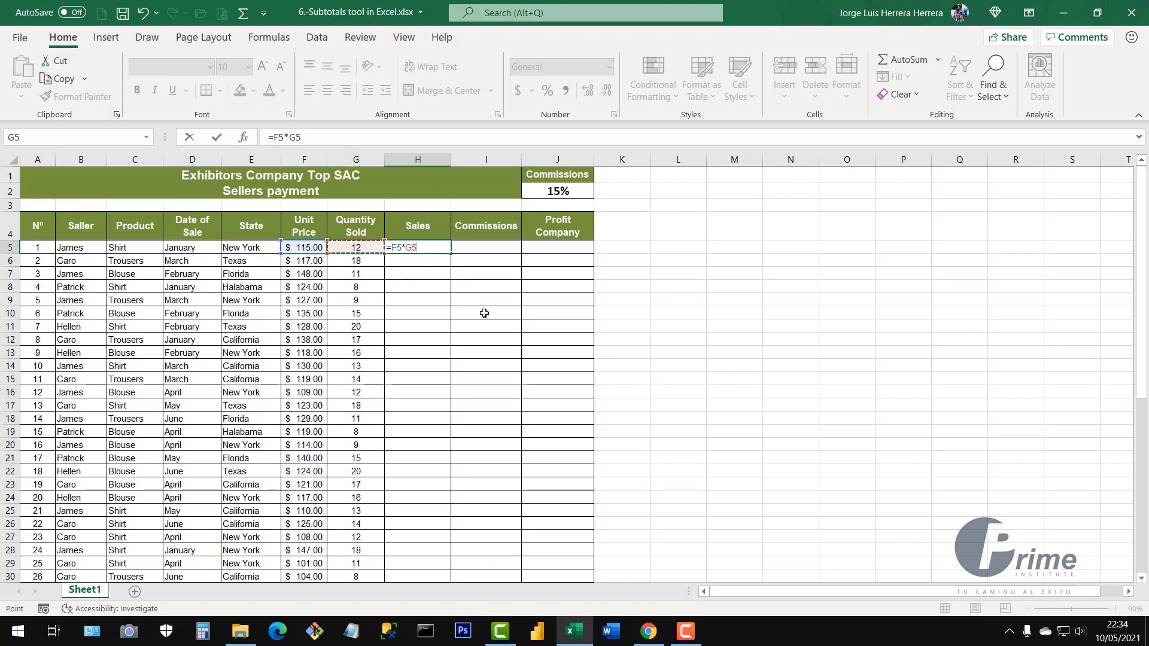
key(Return)
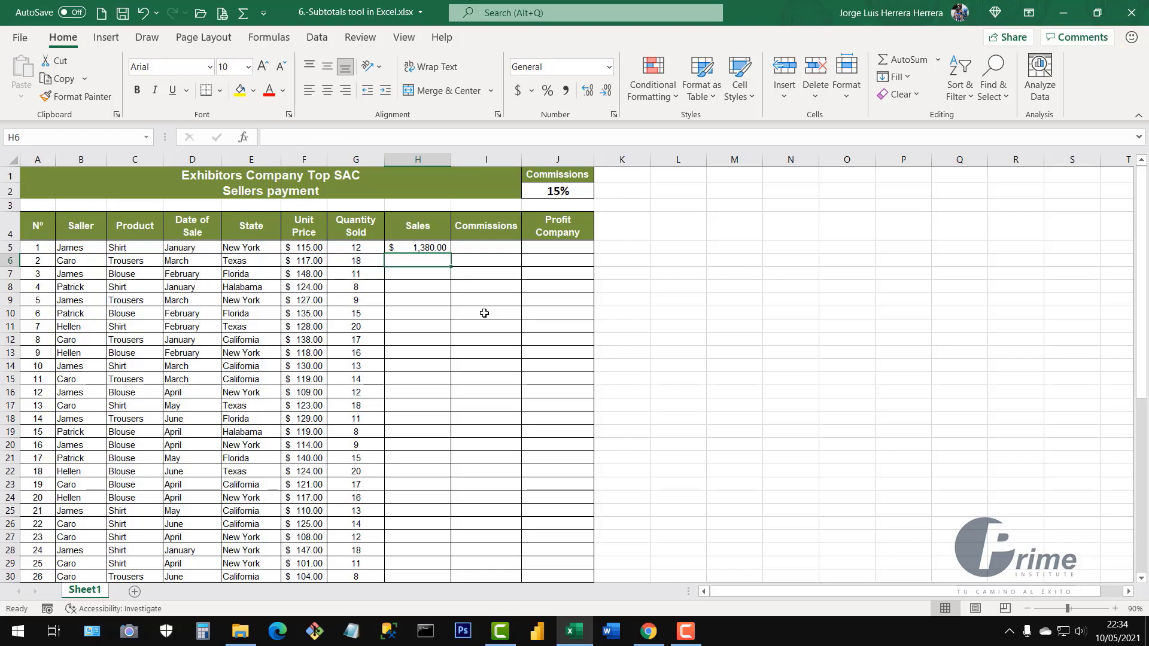
Fill =F5*G5 down column H for all 50 rows, totalling $85,830.00
click(433, 247)
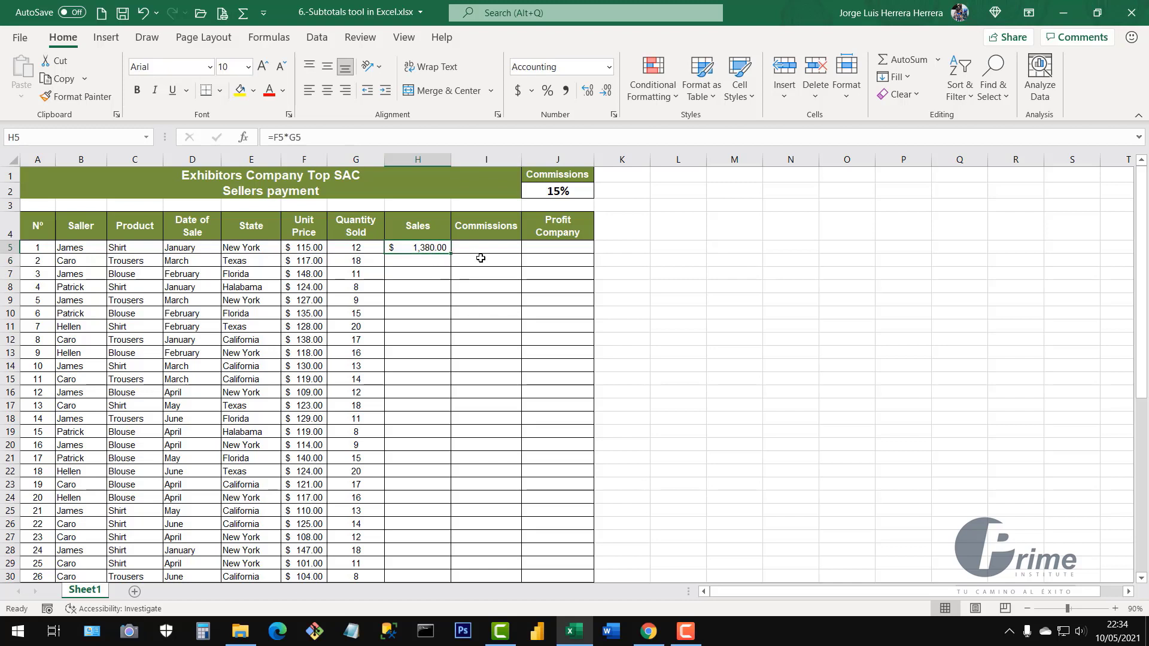
double_click(450, 253)
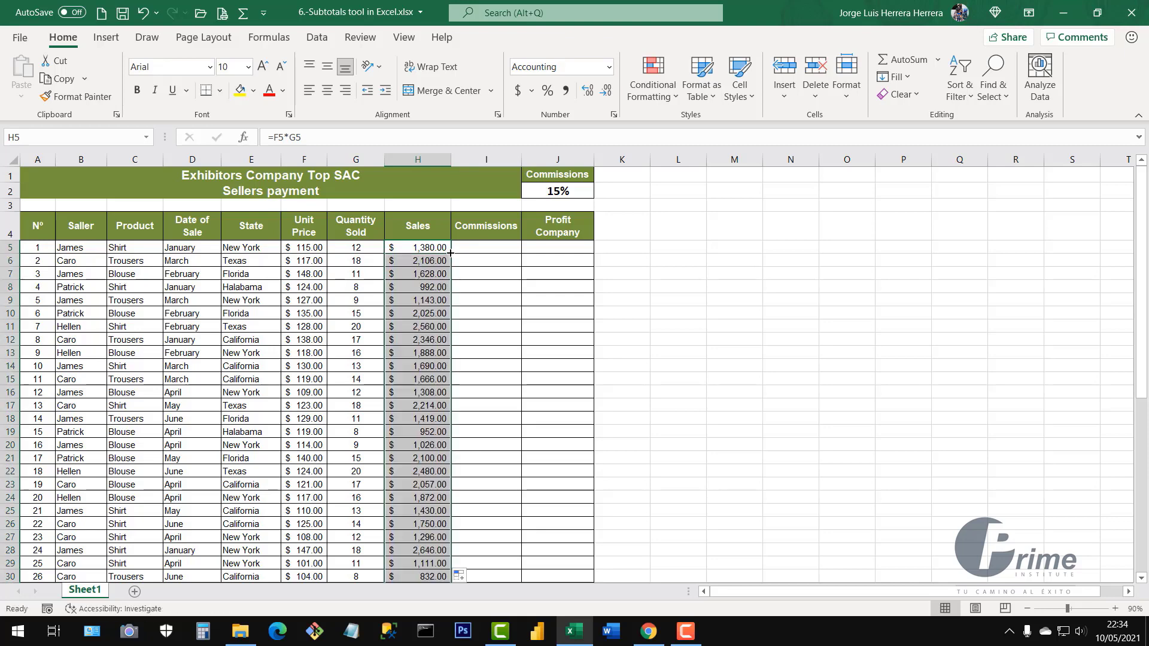
scroll(434, 353, down, 4)
scroll(433, 358, down, 15)
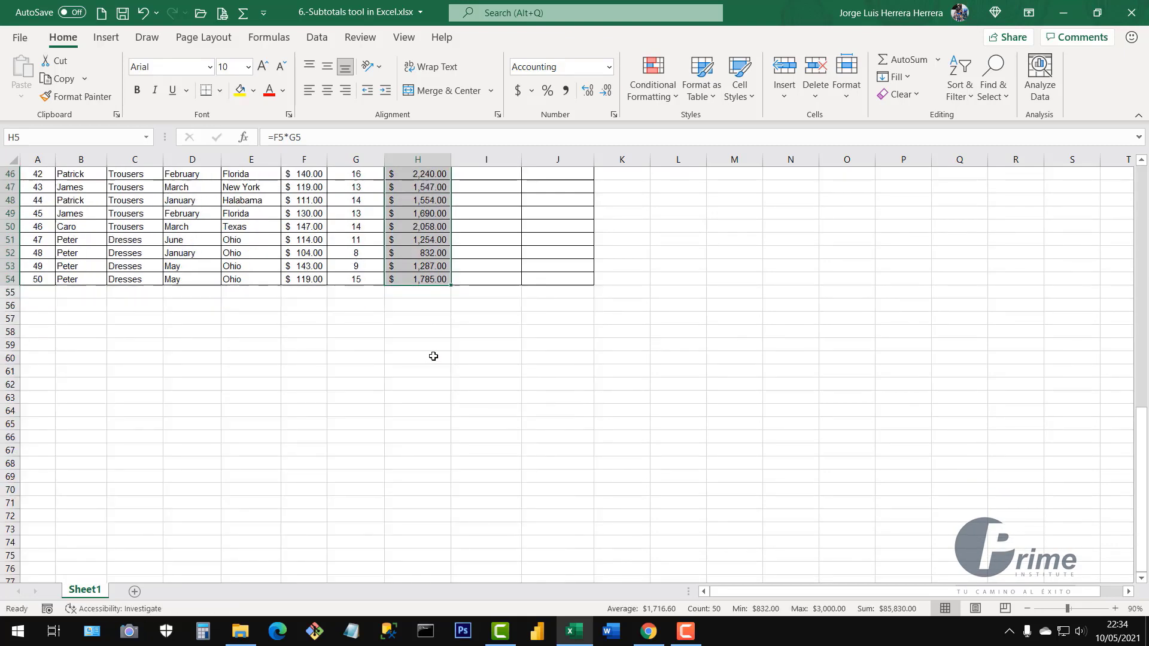
scroll(433, 357, up, 20)
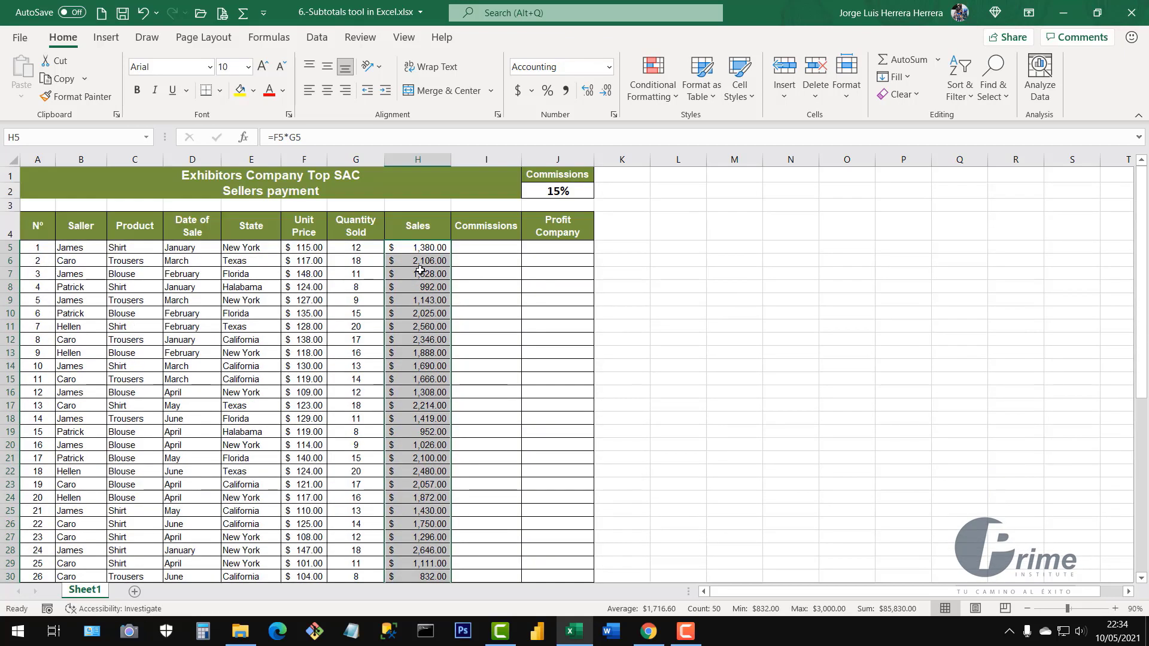
click(433, 284)
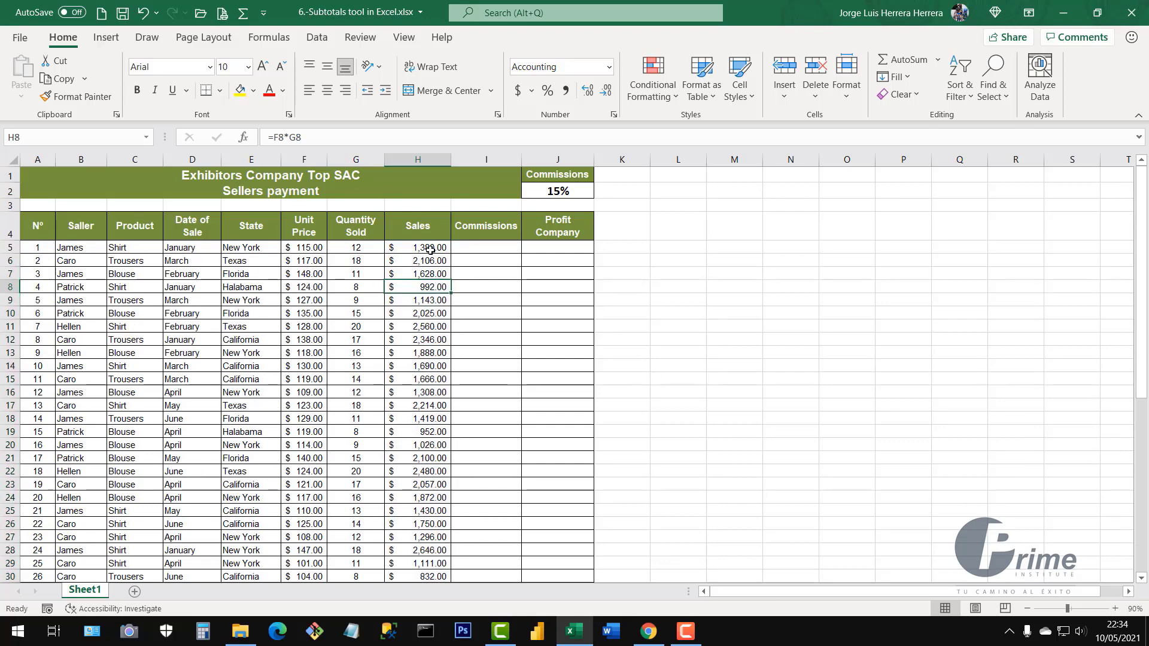
Enter =H5*$J$2 in I5, with the 15% rate in J2 made absolute
click(482, 251)
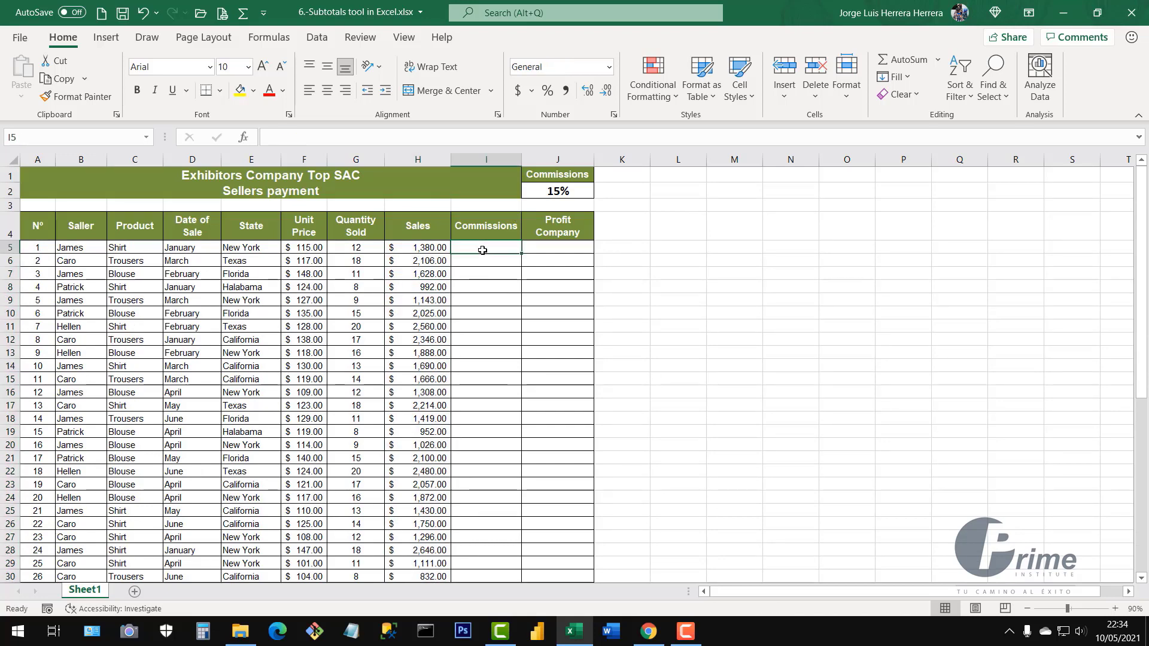
click(563, 191)
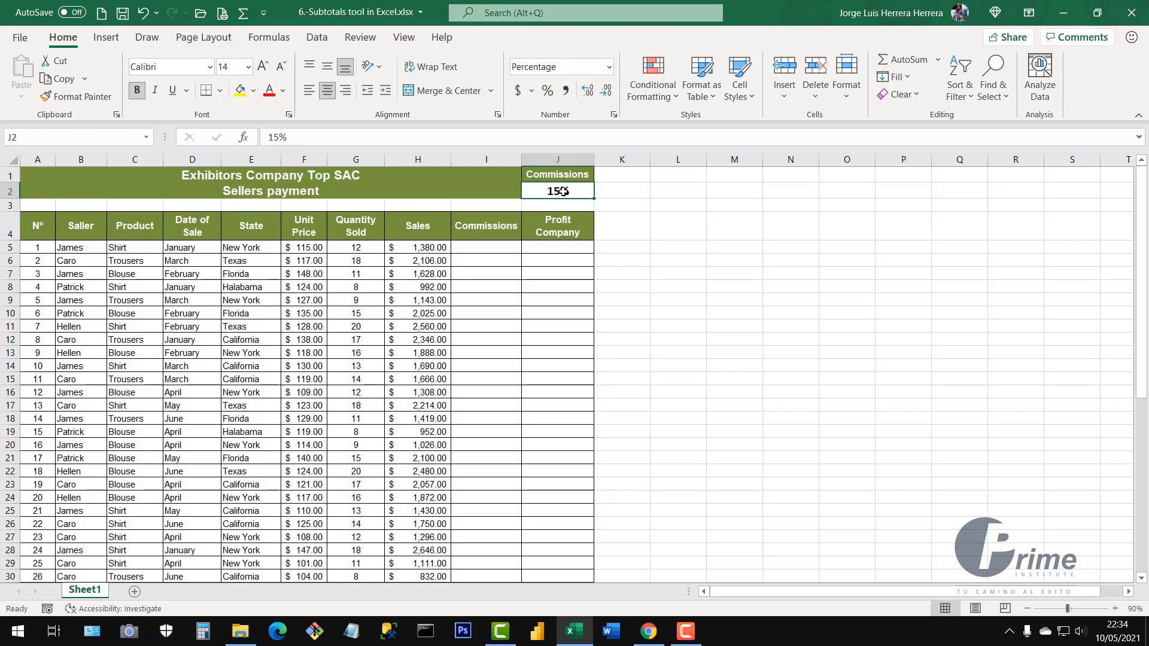
click(429, 249)
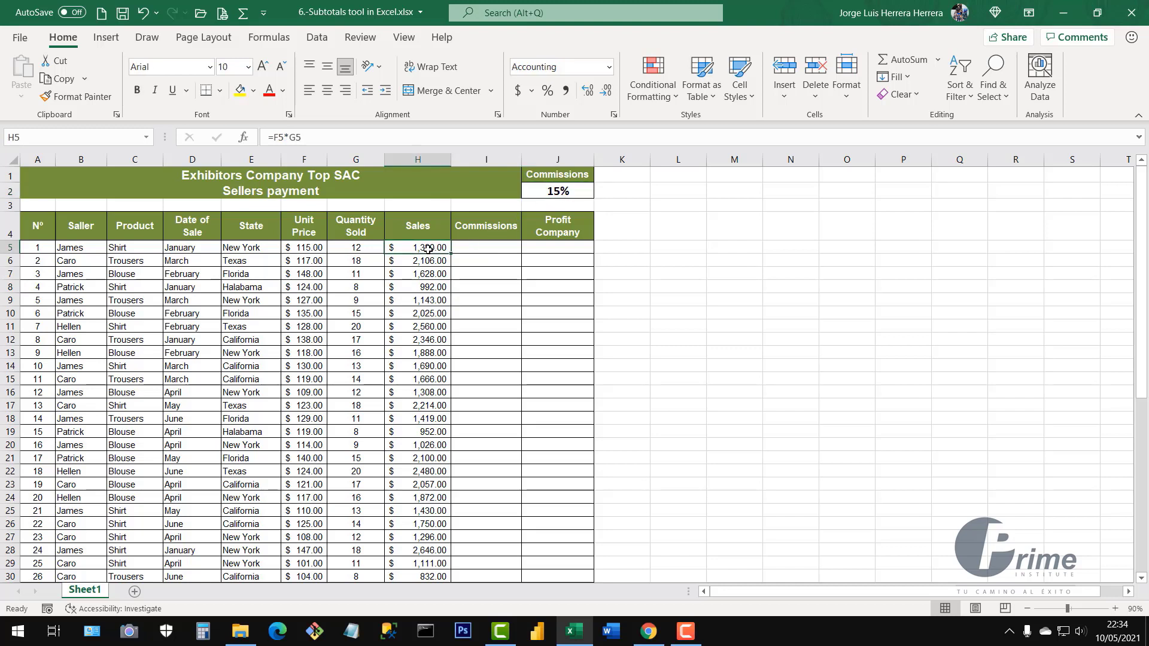
click(477, 248)
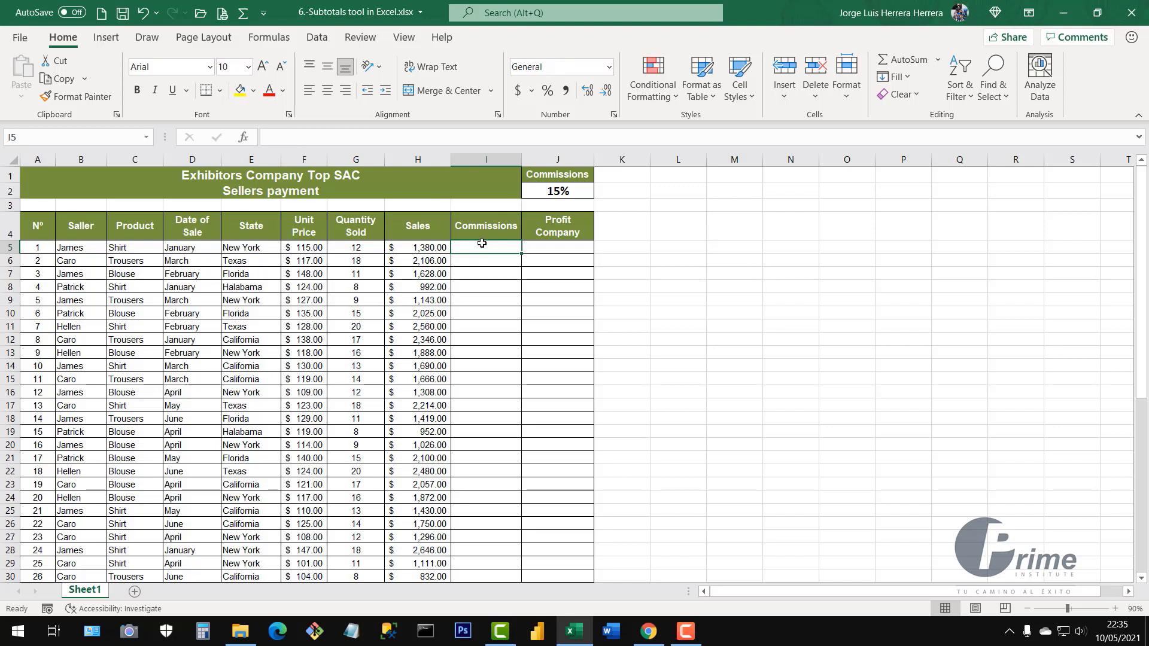
text(=)
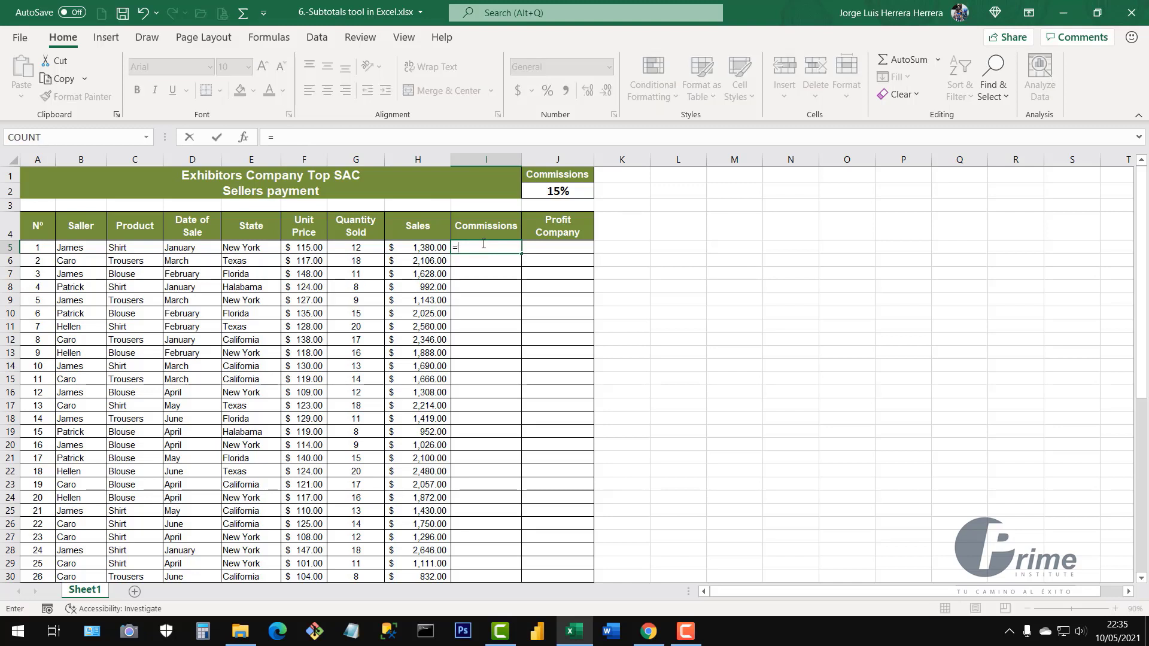
click(422, 248)
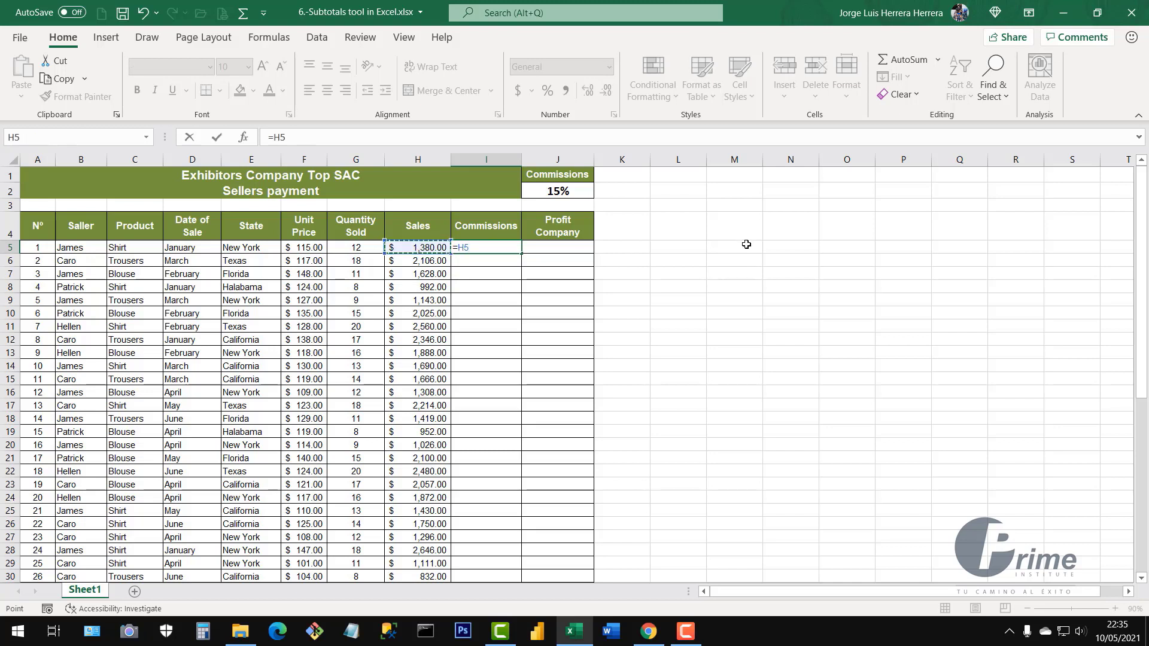
text(*)
click(564, 192)
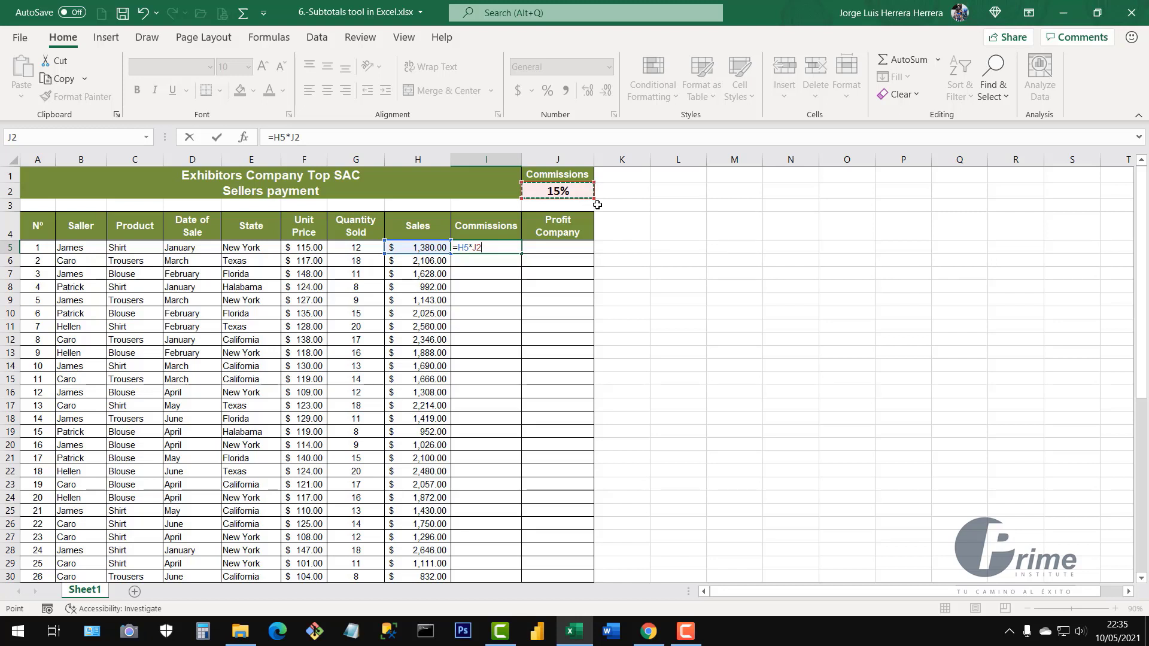
key(F4)
key(Return)
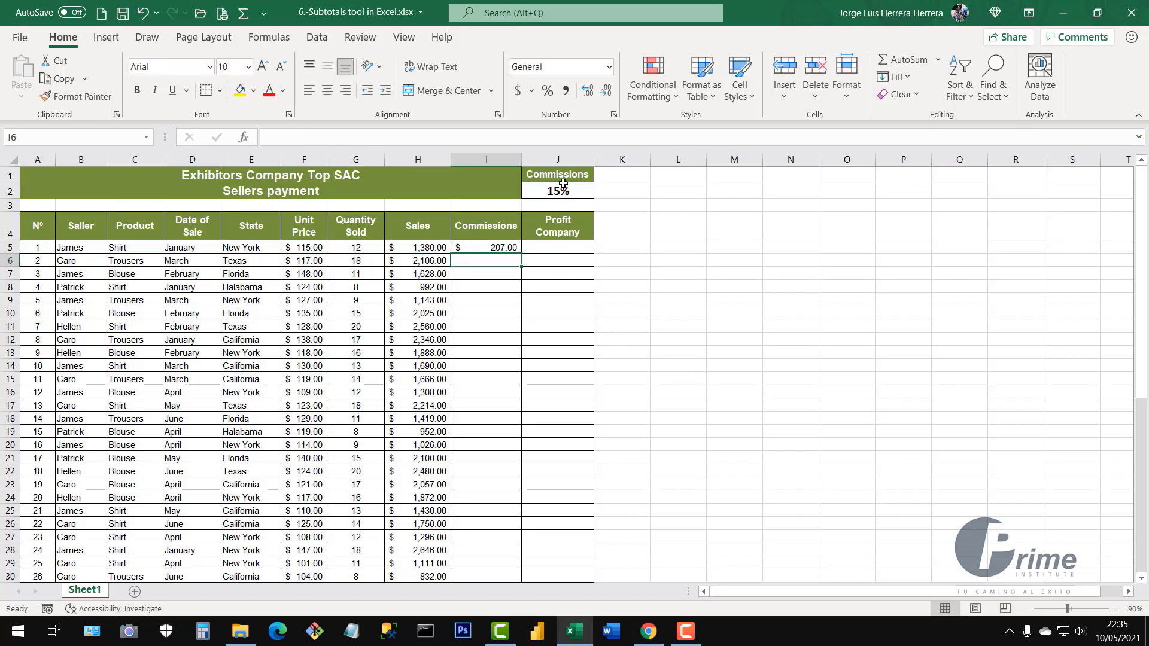
Fill the commission formula down column I, giving $207.00 in the first row
click(422, 246)
click(495, 248)
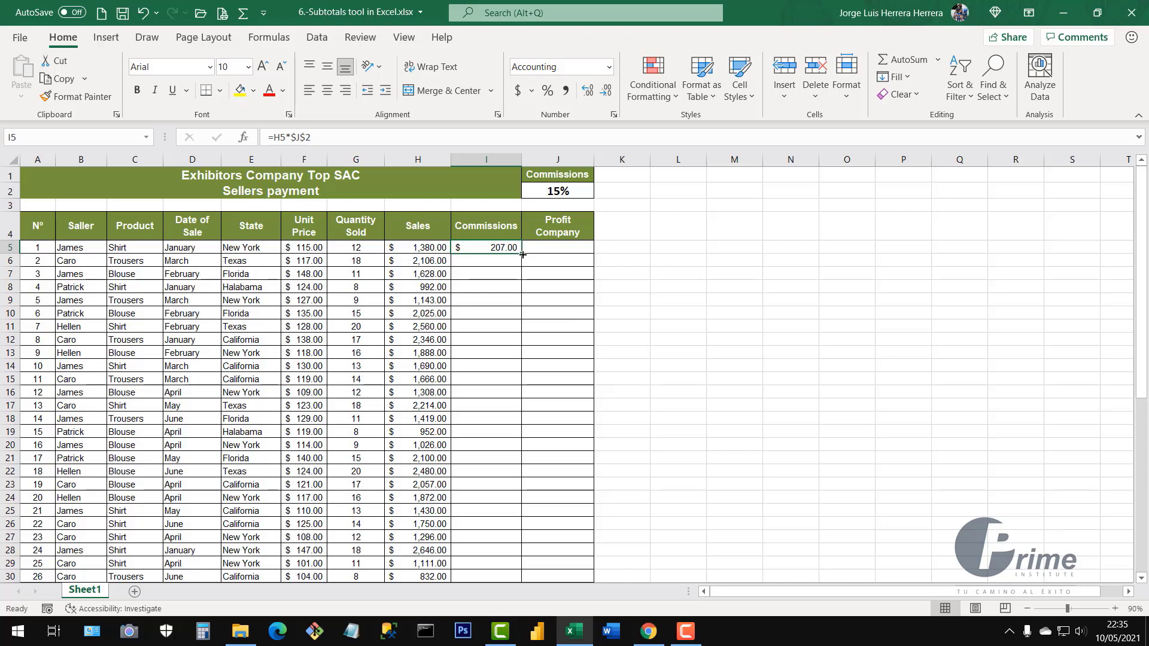
double_click(523, 255)
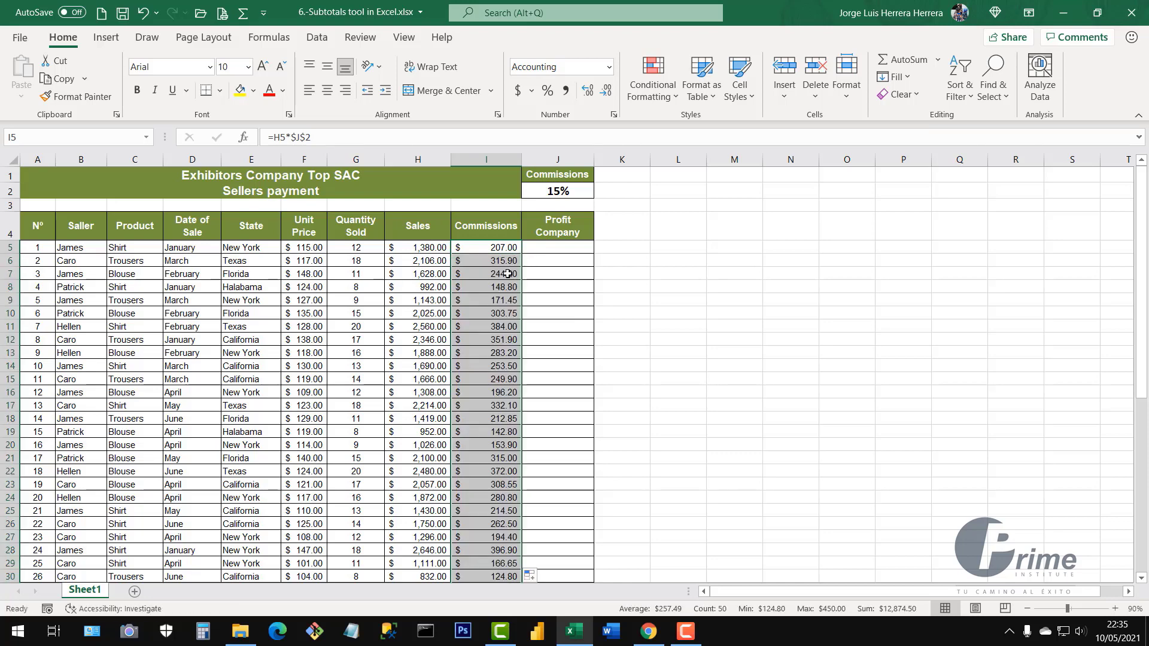
scroll(495, 339, down, 7)
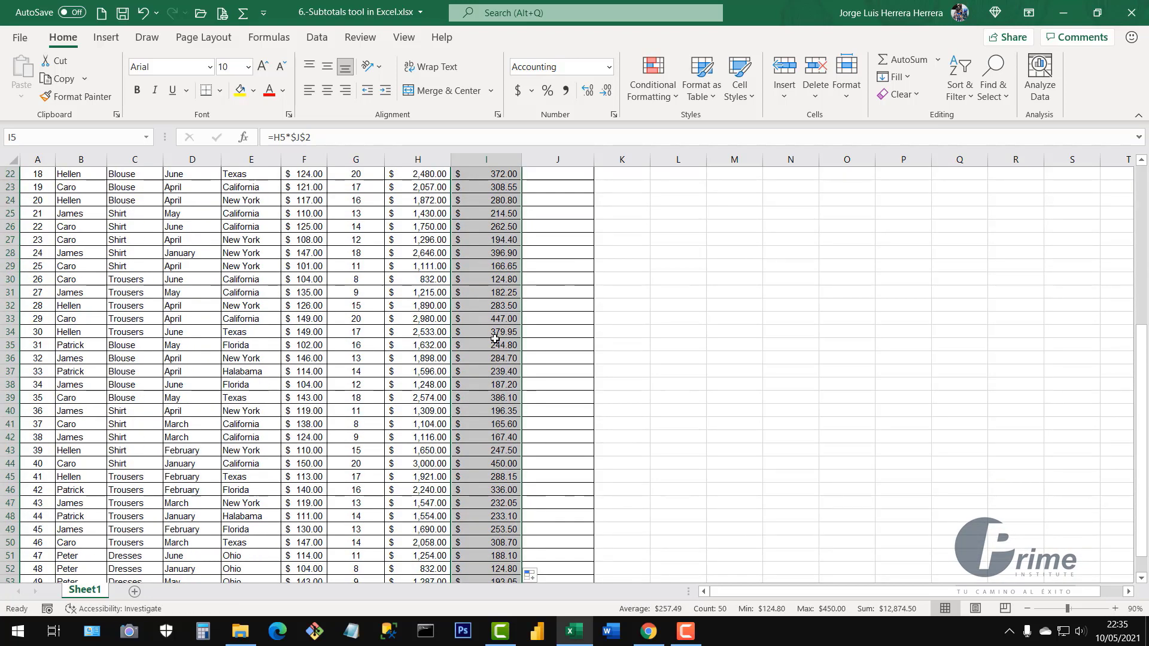
scroll(495, 339, down, 5)
scroll(507, 331, up, 12)
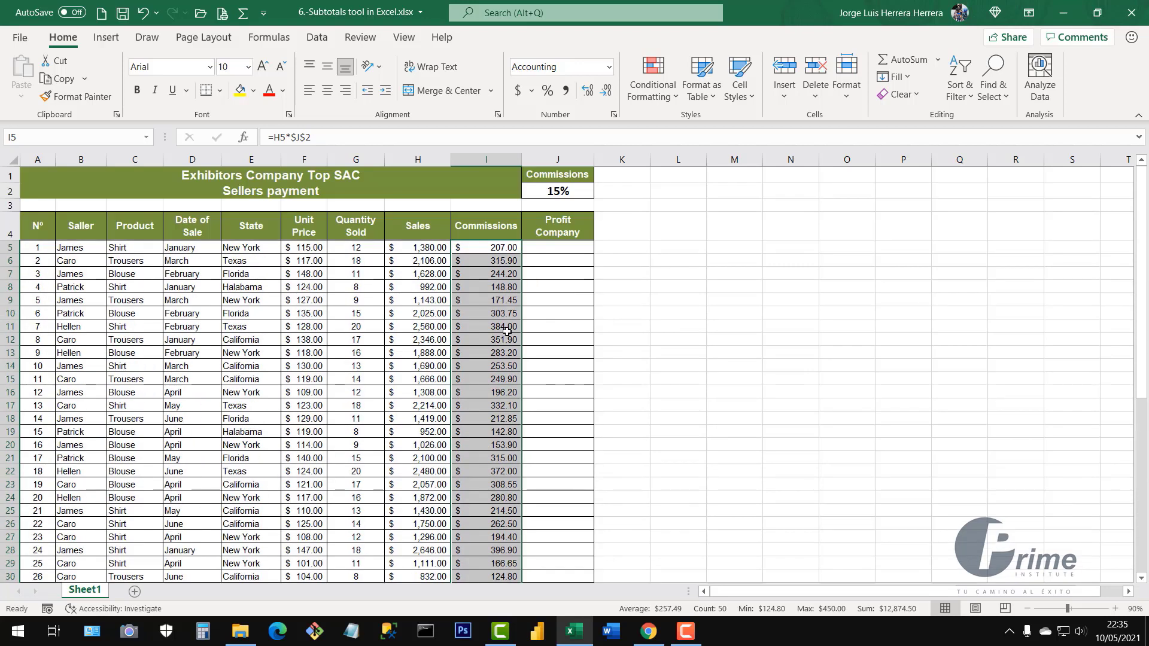
Review the commission results, seller names, sales amounts and empty Profit Company cells
click(547, 250)
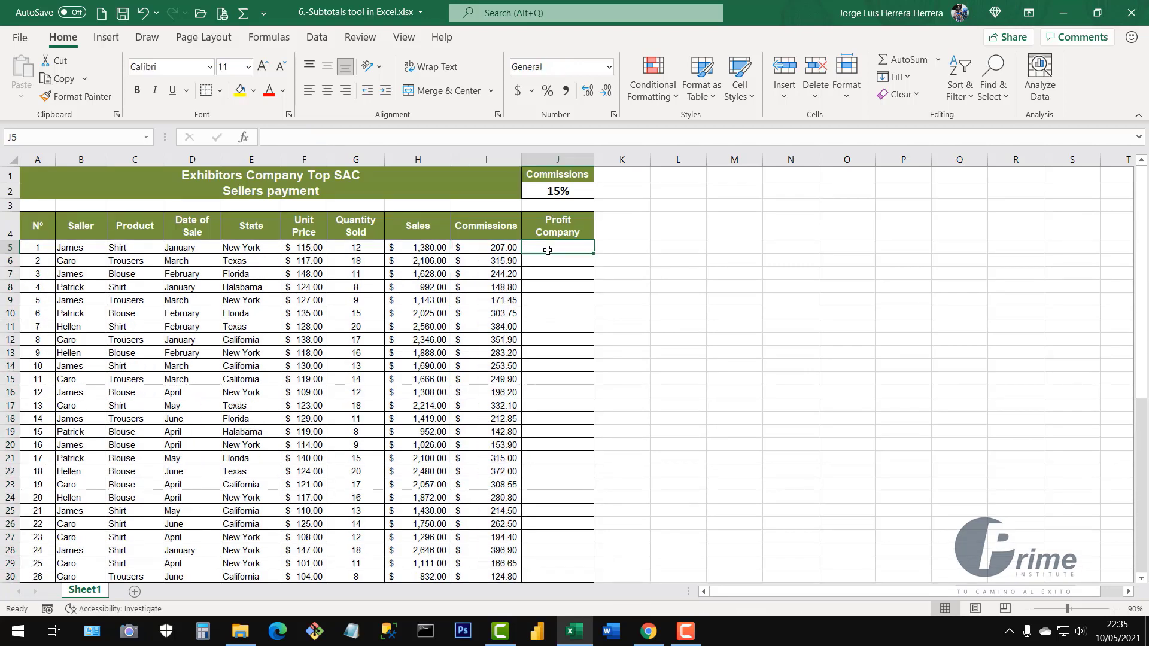
drag(493, 250, 486, 432)
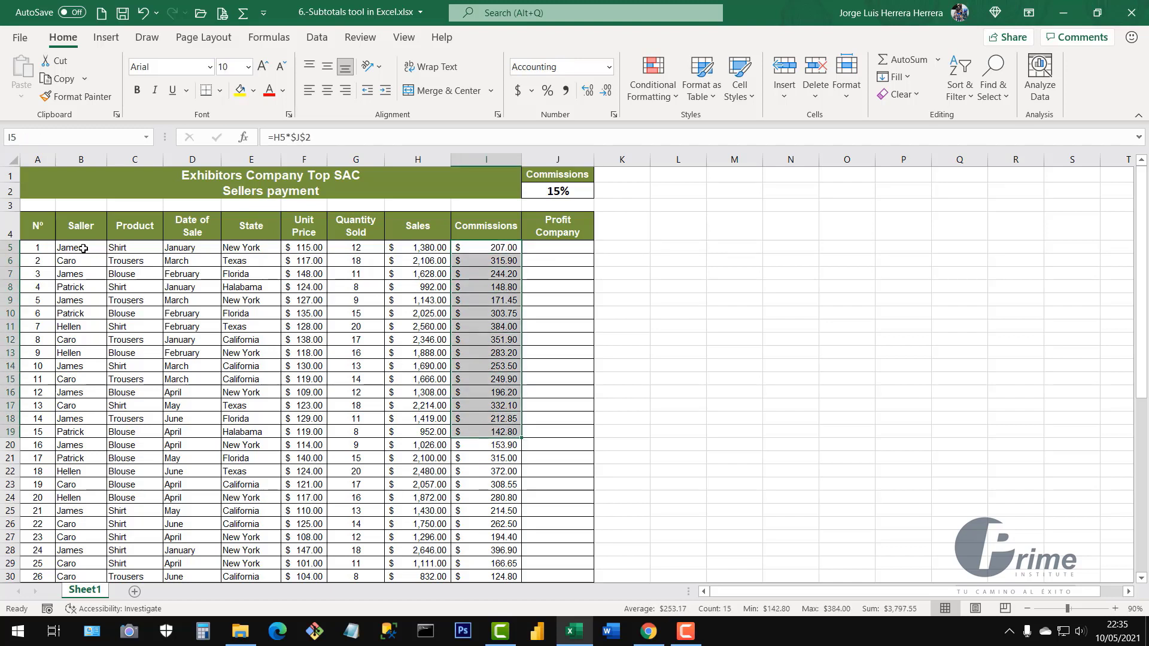
drag(80, 247, 83, 486)
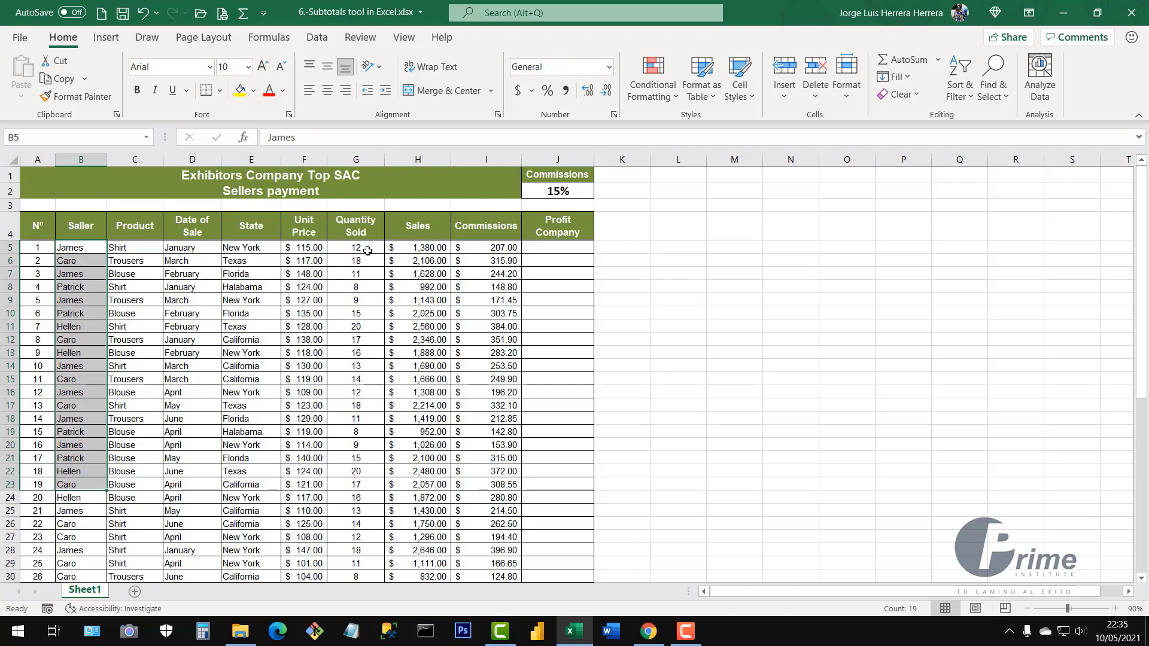
drag(414, 247, 435, 383)
click(491, 248)
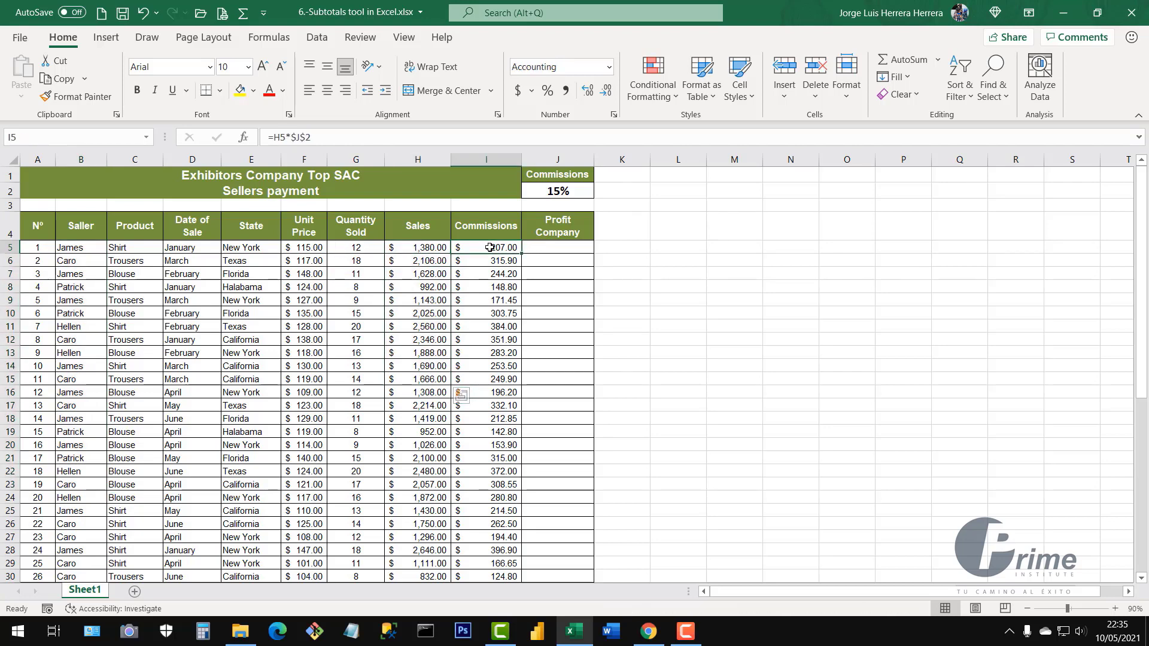
click(430, 251)
click(491, 264)
drag(548, 245, 547, 458)
click(486, 264)
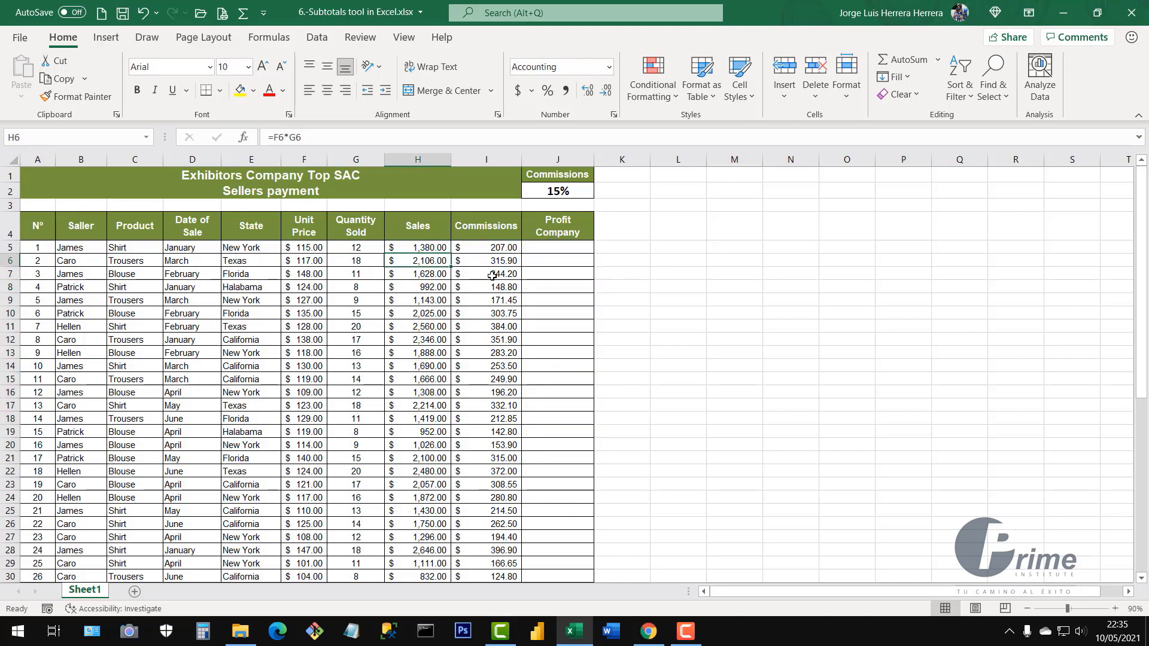
click(551, 246)
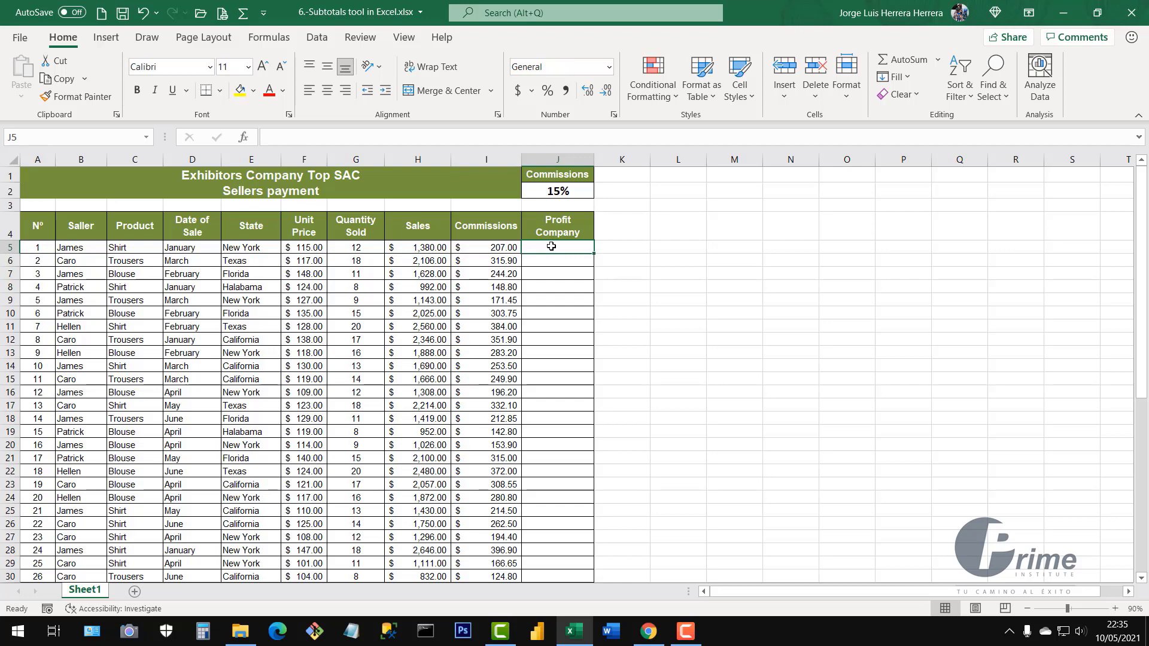
Enter =H5-I5 in J5, giving a Profit Company of $1,173.00
text(=)
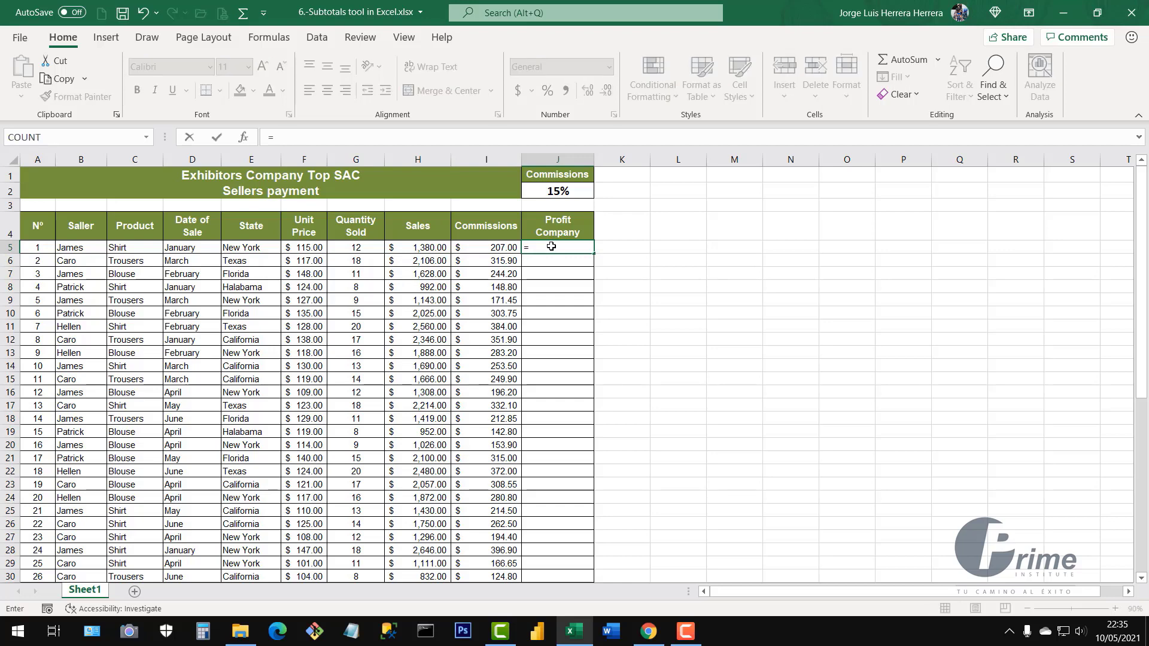
click(414, 249)
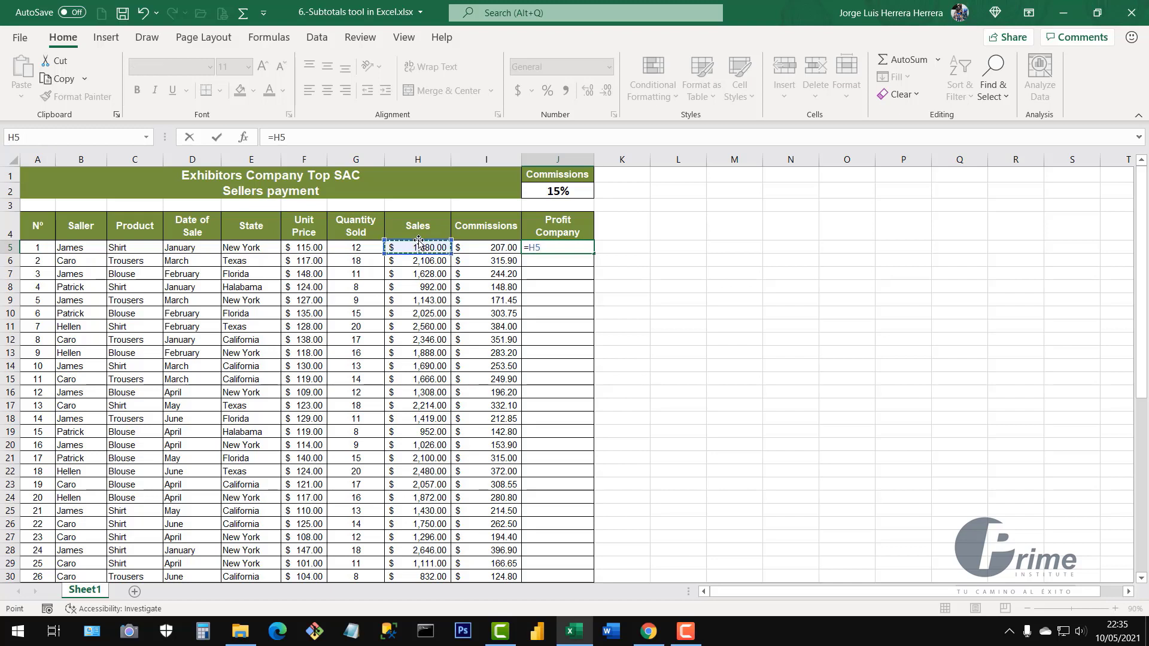
text(-)
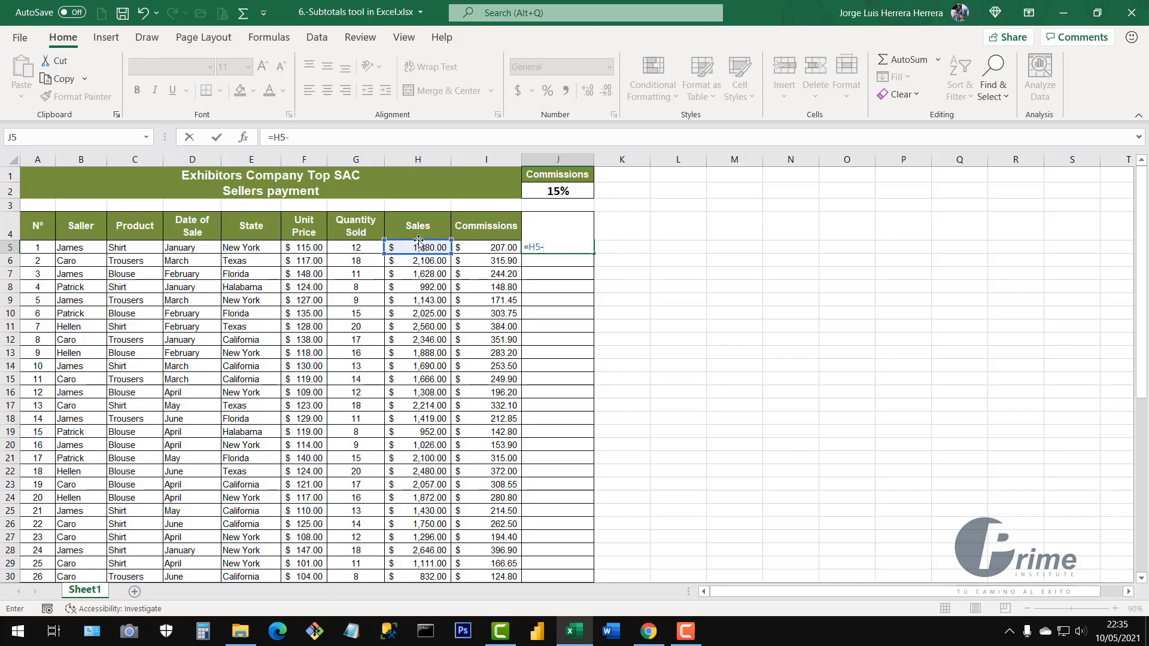
click(494, 250)
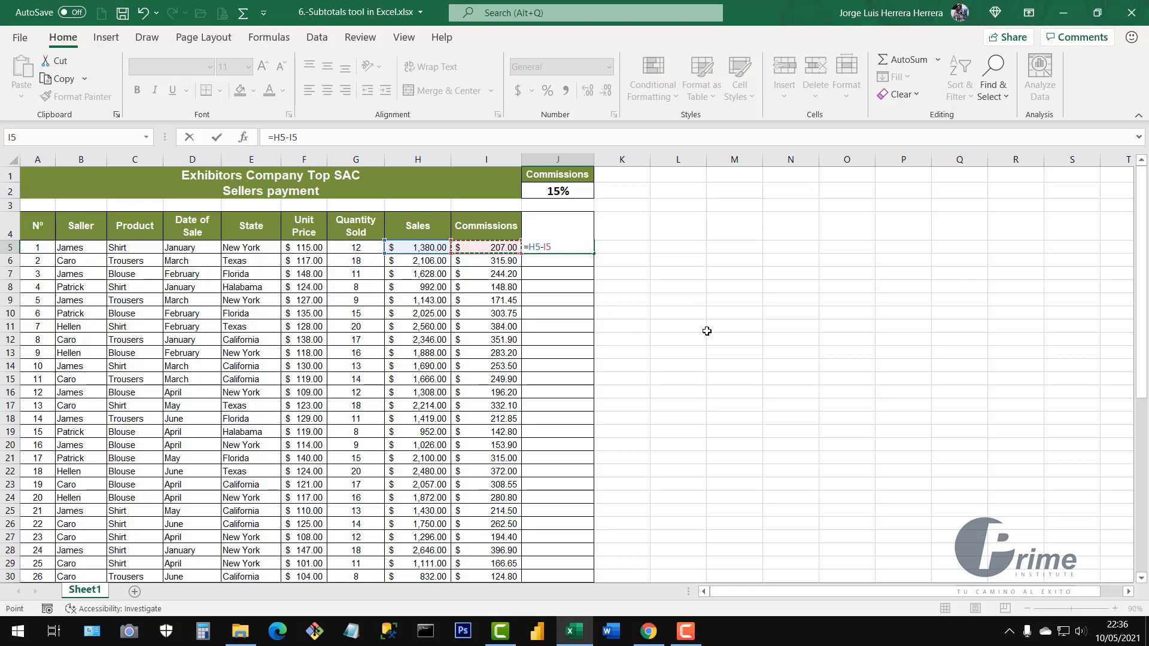
key(Return)
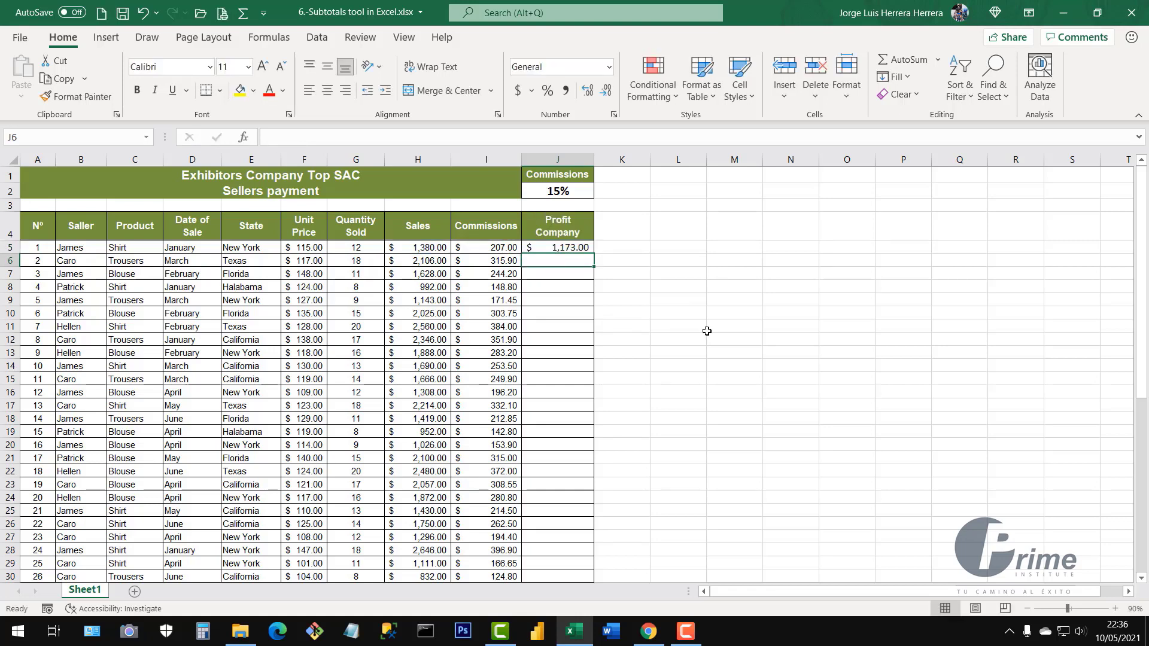
Check the row's sale and commission amounts and the Unit Price, Quantity Sold and Sales cells
drag(427, 248, 474, 275)
drag(497, 290, 497, 288)
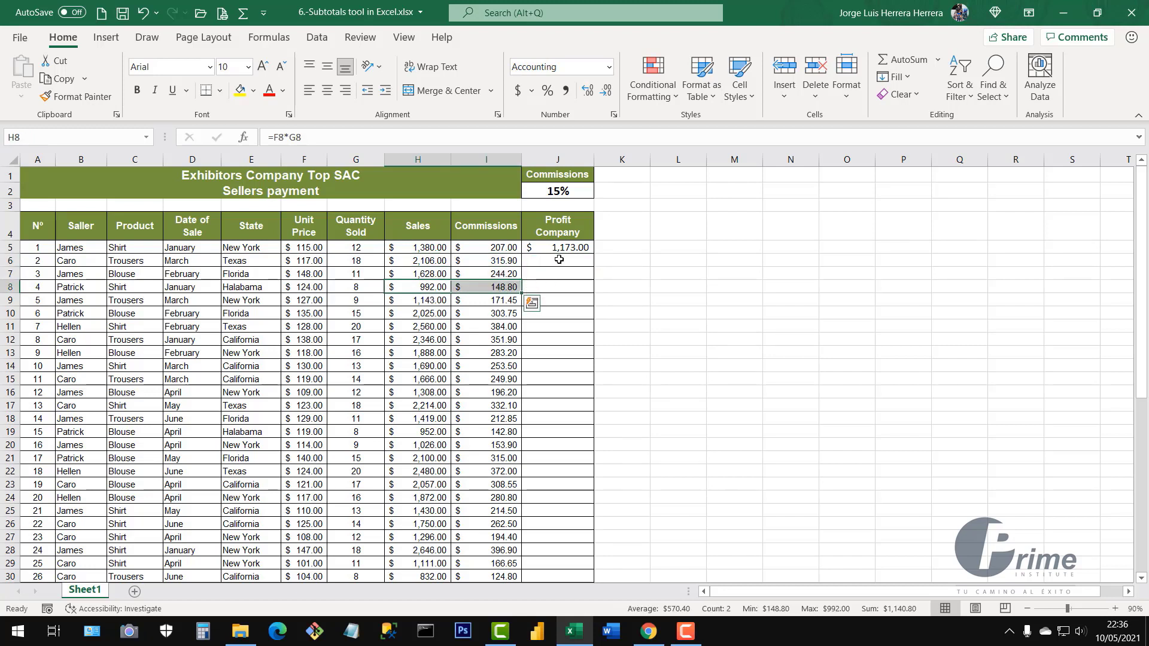
click(559, 249)
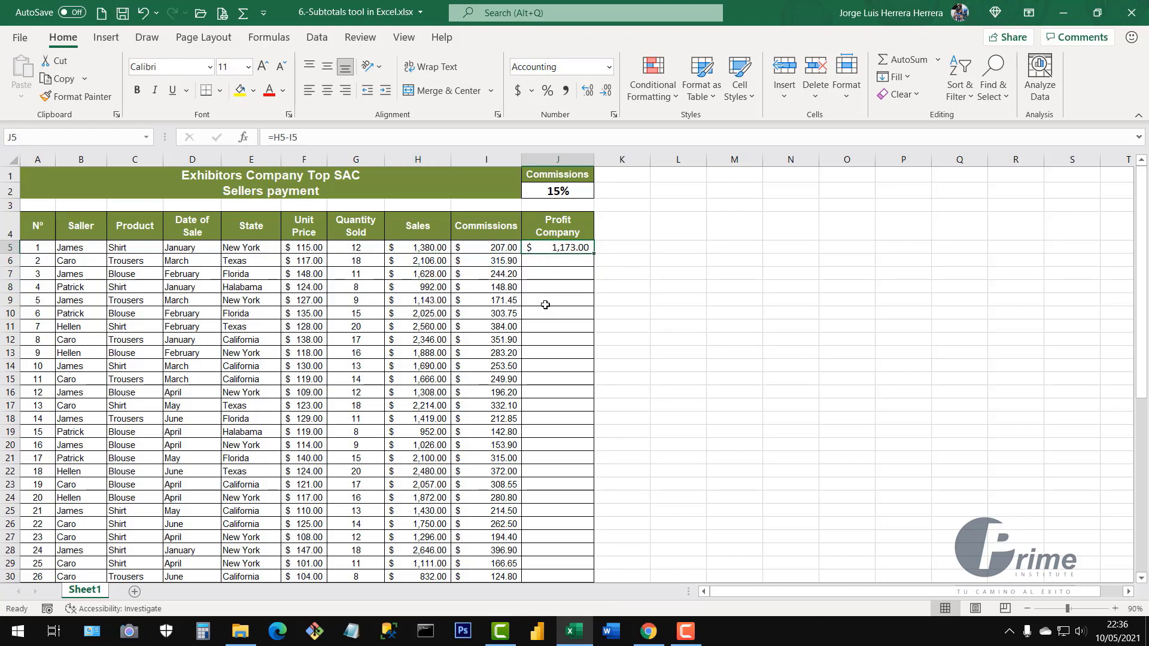
click(302, 249)
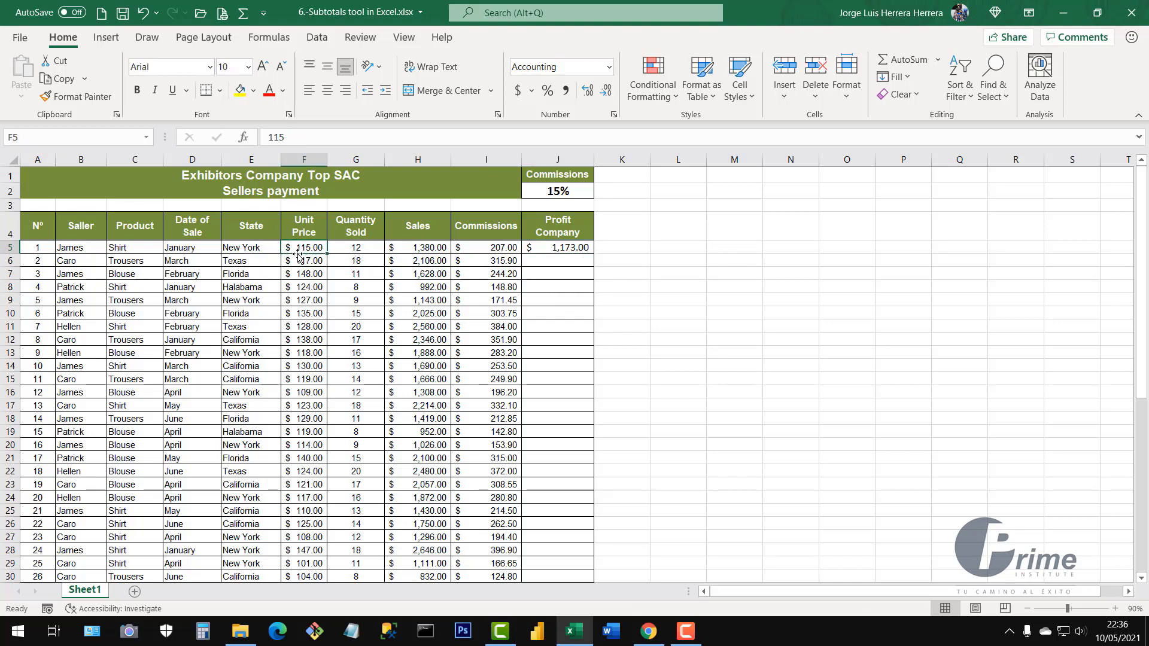
click(352, 247)
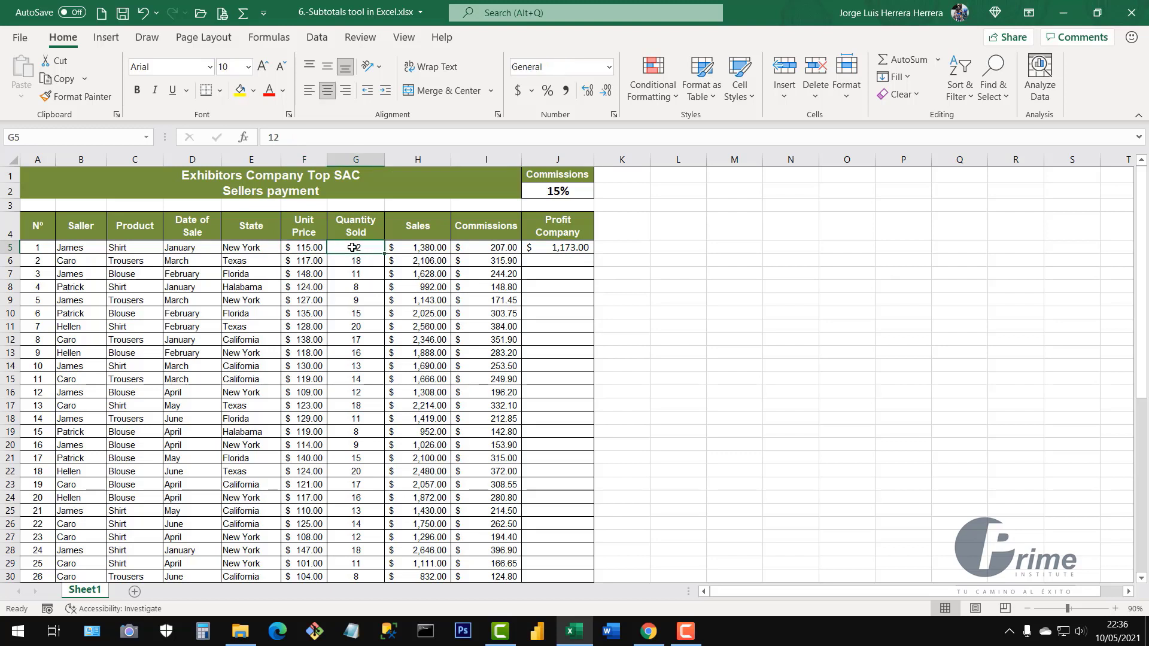
click(420, 247)
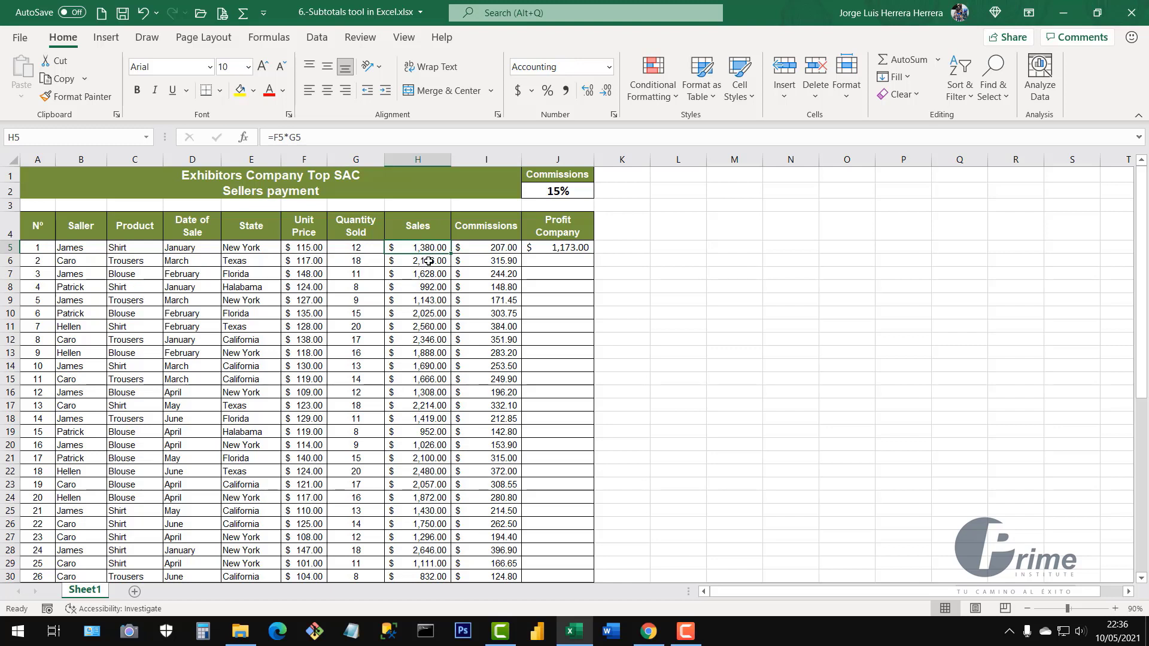
Compare the Sales, Commissions and Profit Company formulas, then select row A5:J5
click(495, 248)
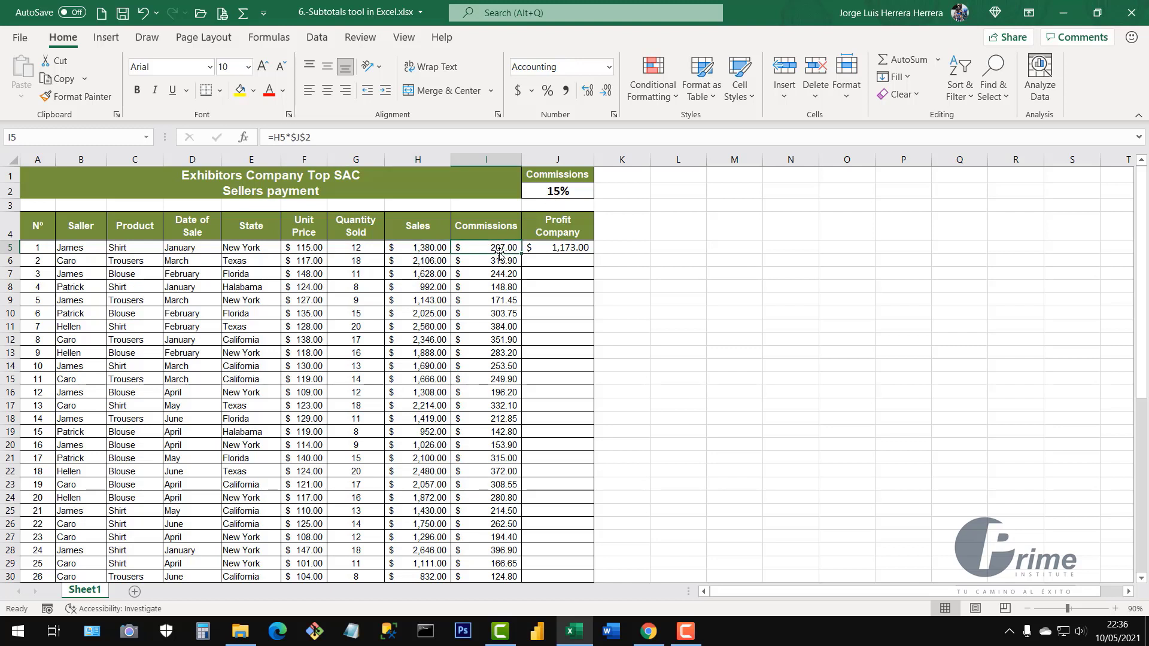
click(415, 248)
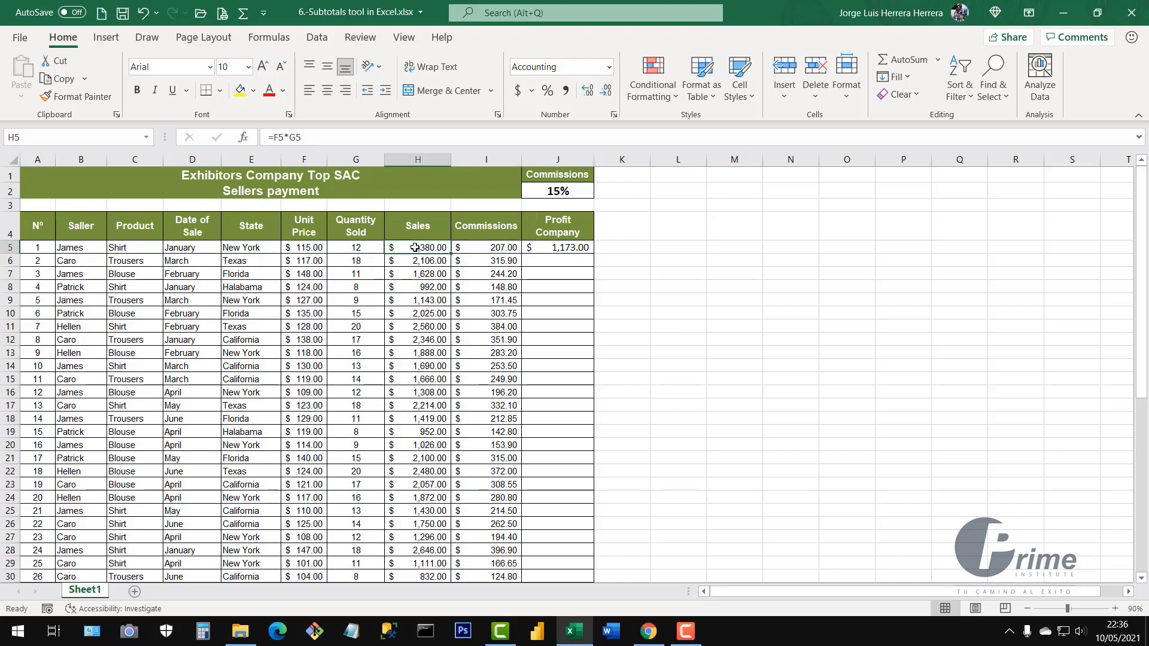
click(475, 248)
click(438, 243)
click(482, 244)
click(567, 247)
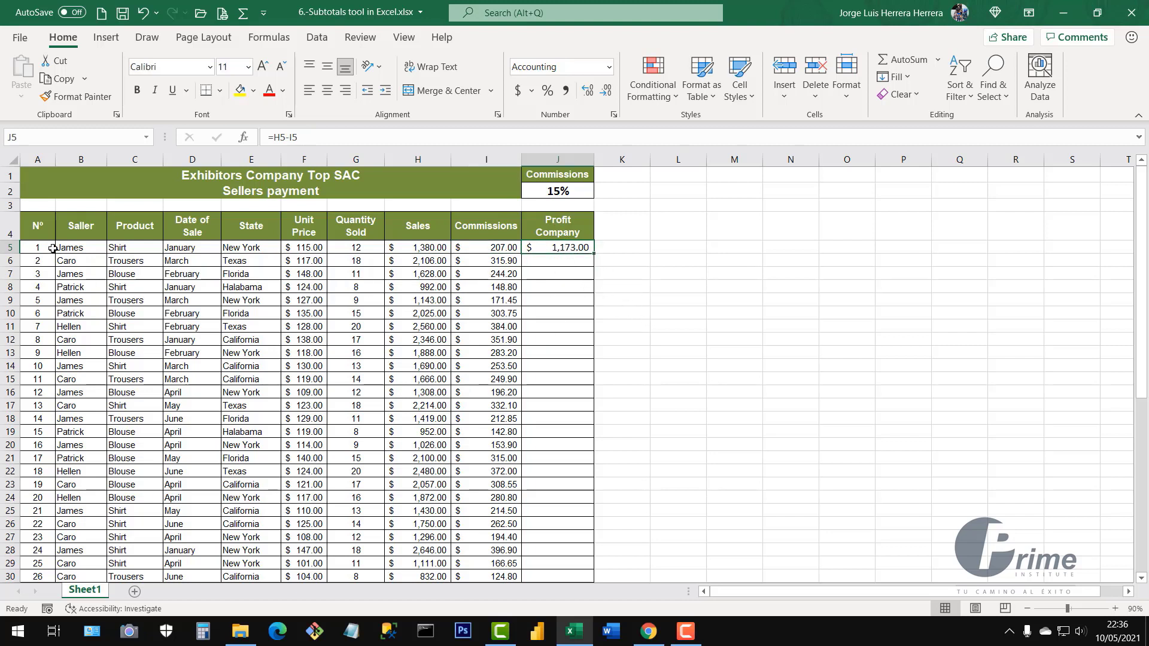
drag(60, 248, 544, 245)
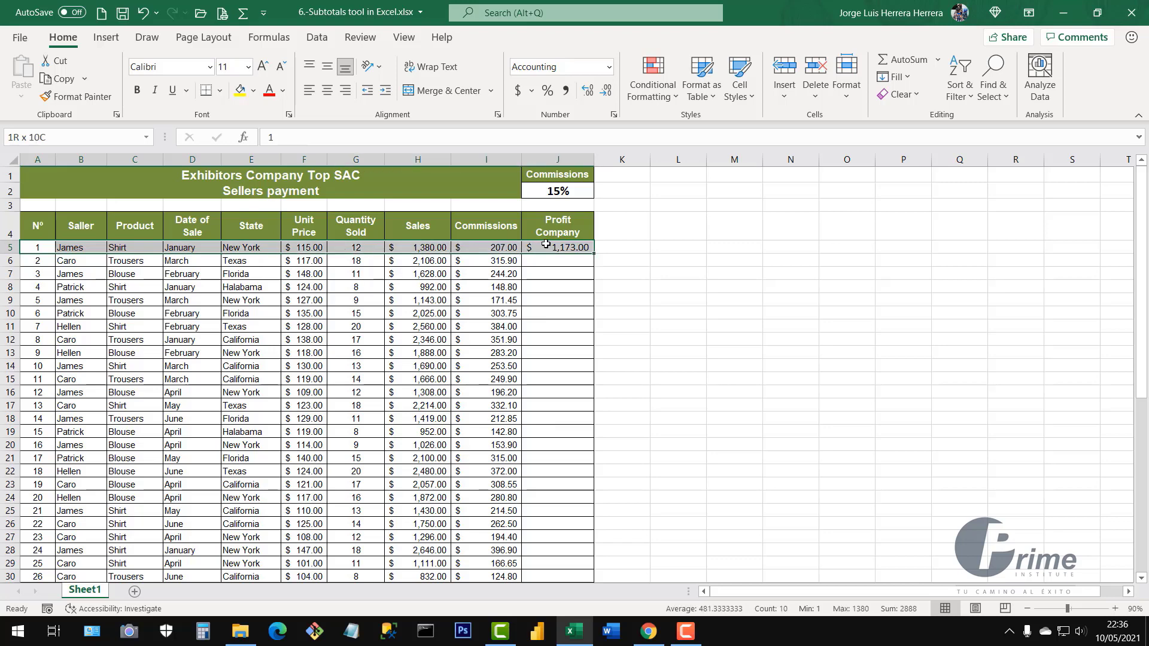
Fill the profit formula =H5-I5 down column J to row 54
click(571, 249)
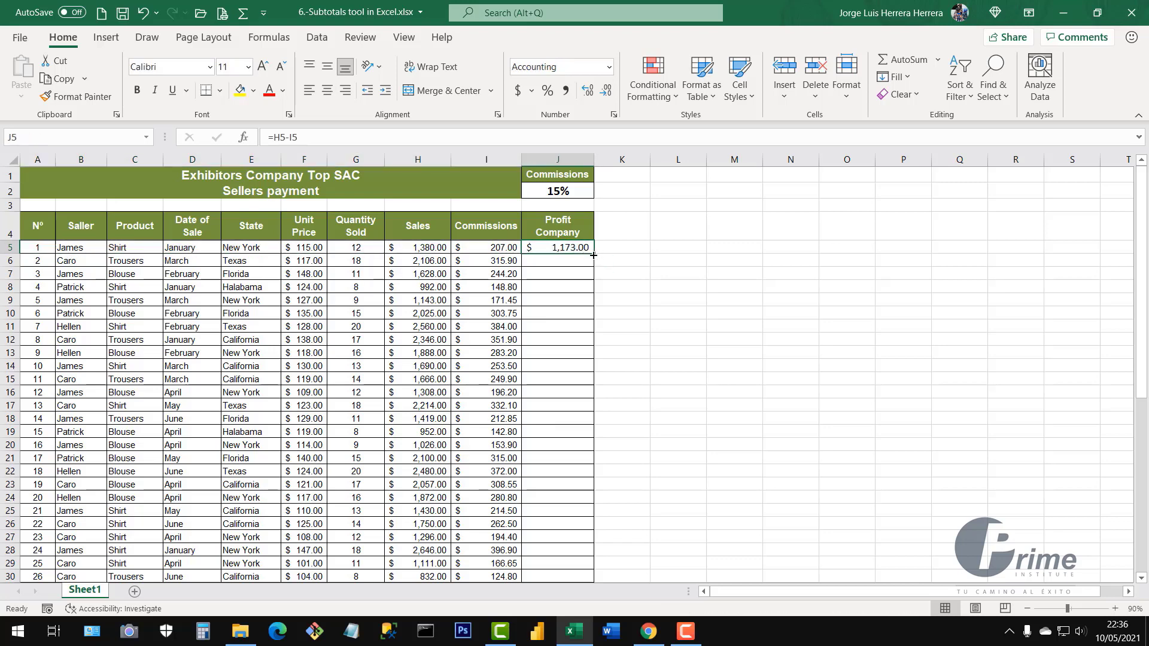
double_click(593, 255)
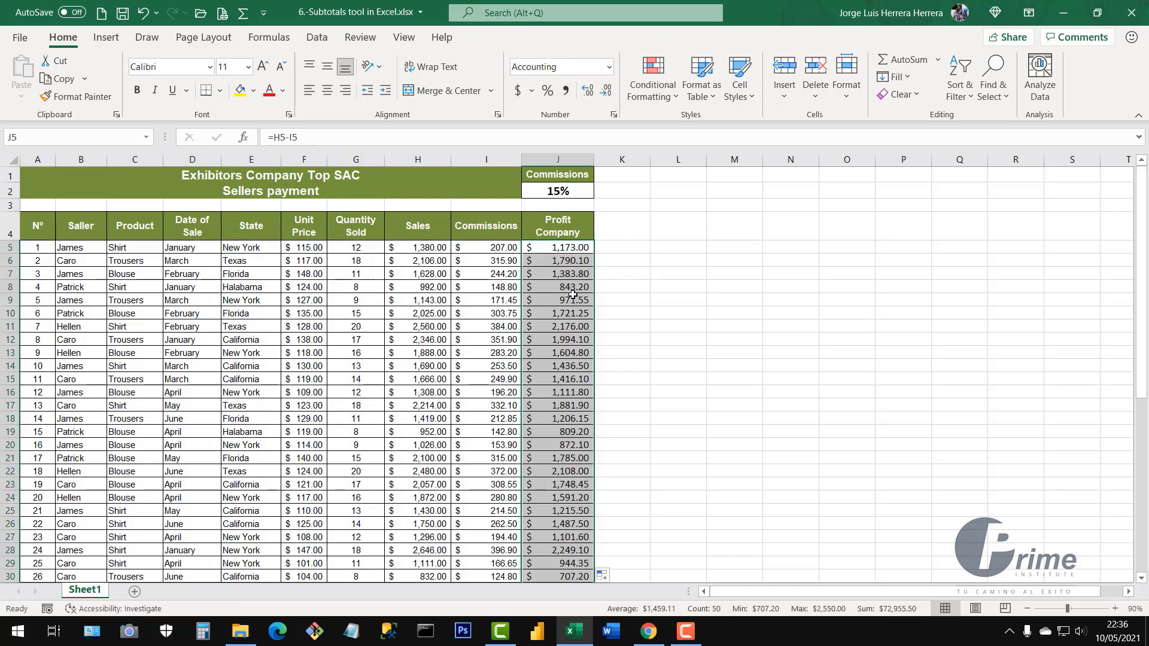
scroll(574, 328, down, 3)
scroll(575, 328, down, 10)
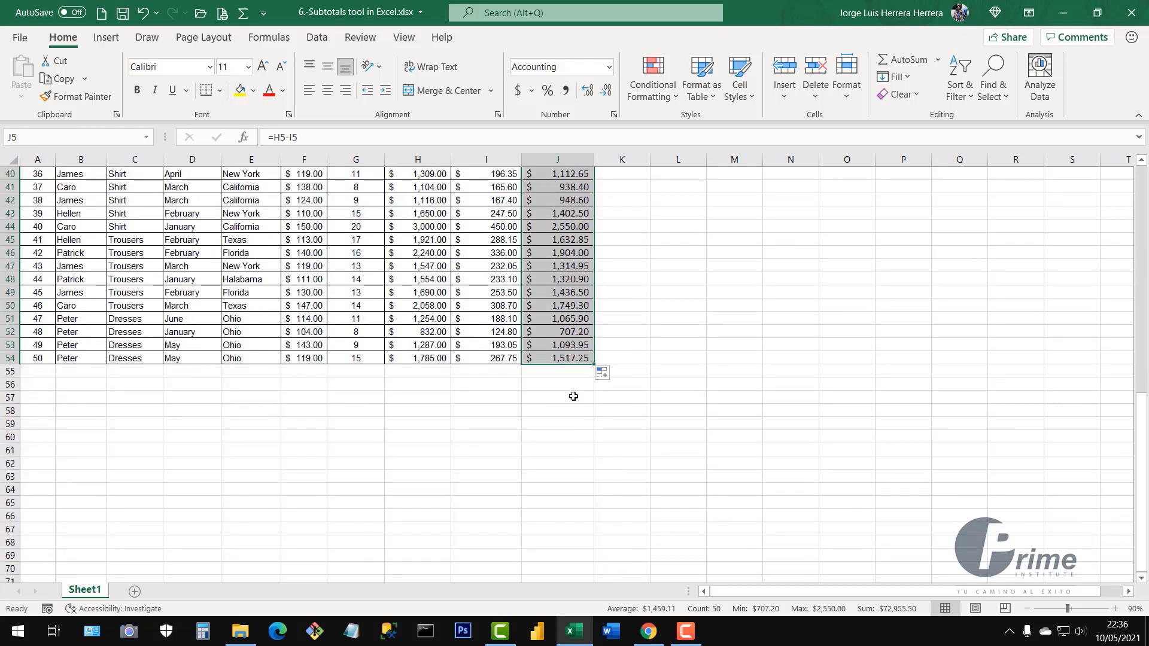
scroll(573, 397, up, 5)
scroll(574, 397, up, 8)
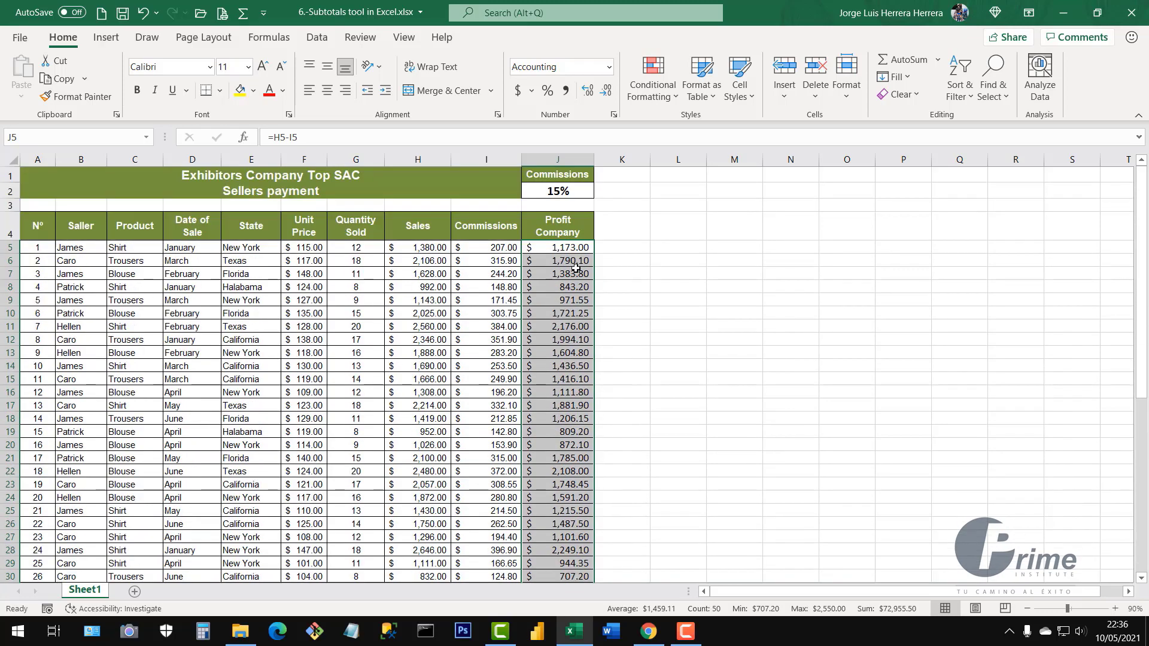
Spot-check the copied formulas in J9, I8, J10 and H10, then select header row A4:J4
click(570, 295)
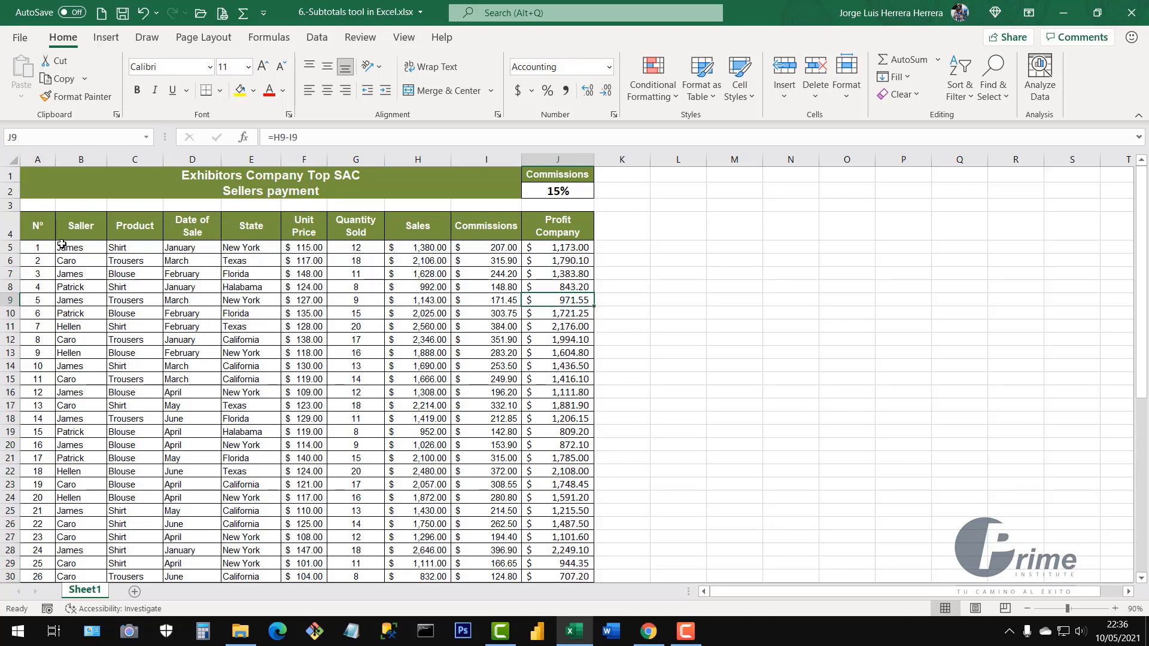
click(465, 292)
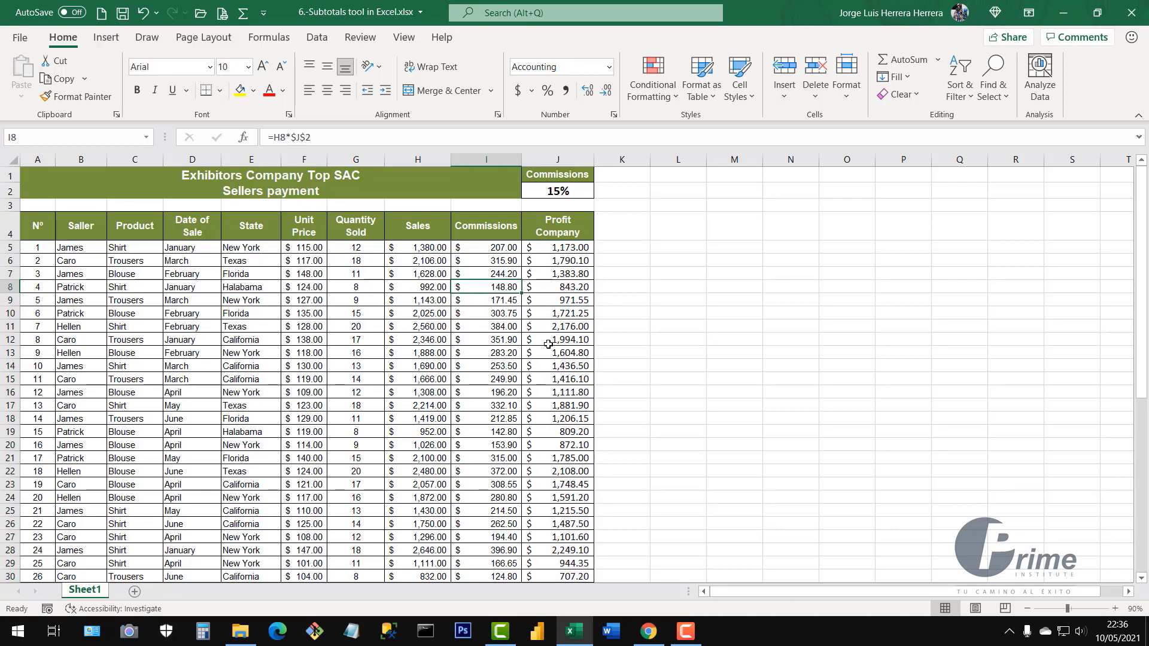
click(534, 310)
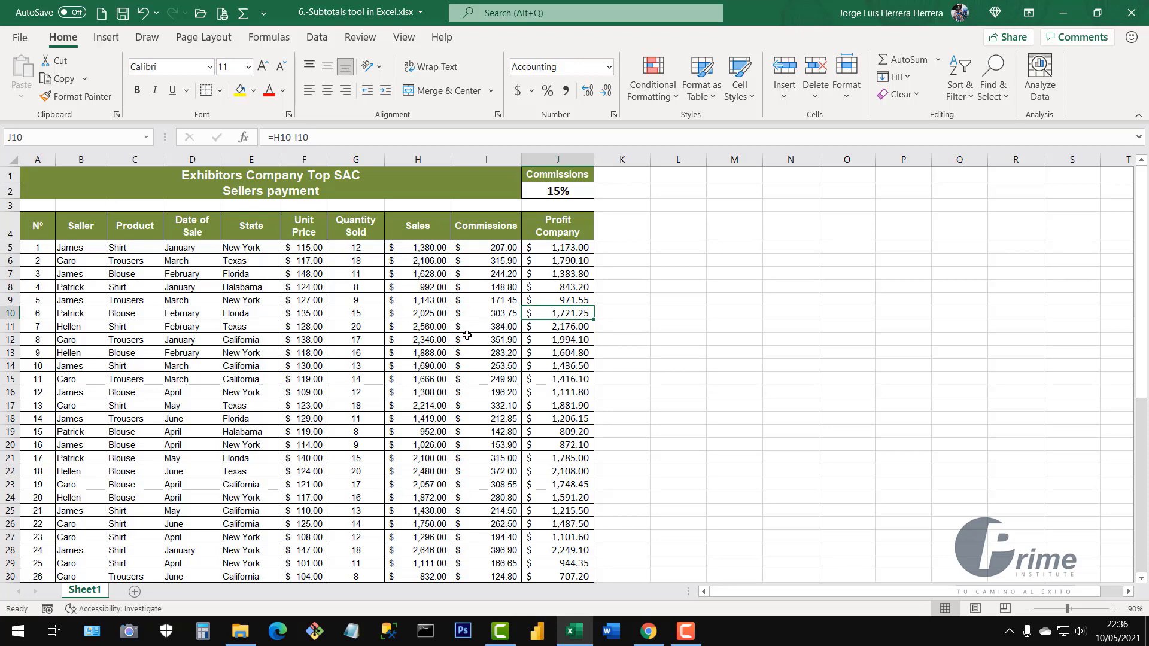
click(407, 316)
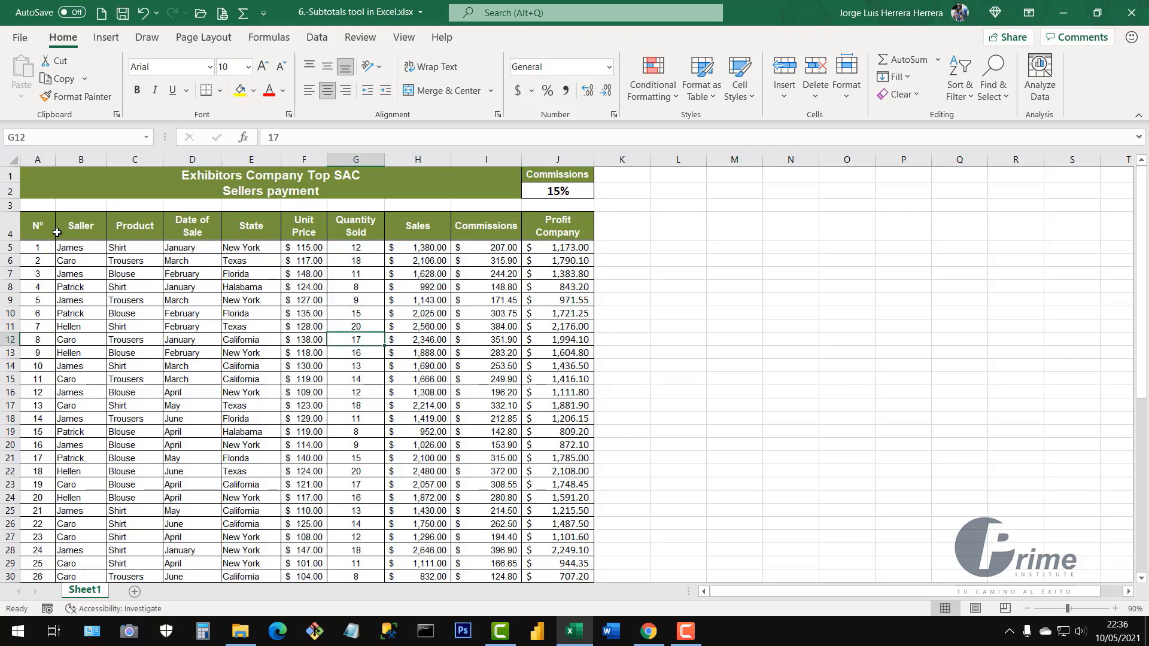
drag(42, 232, 556, 234)
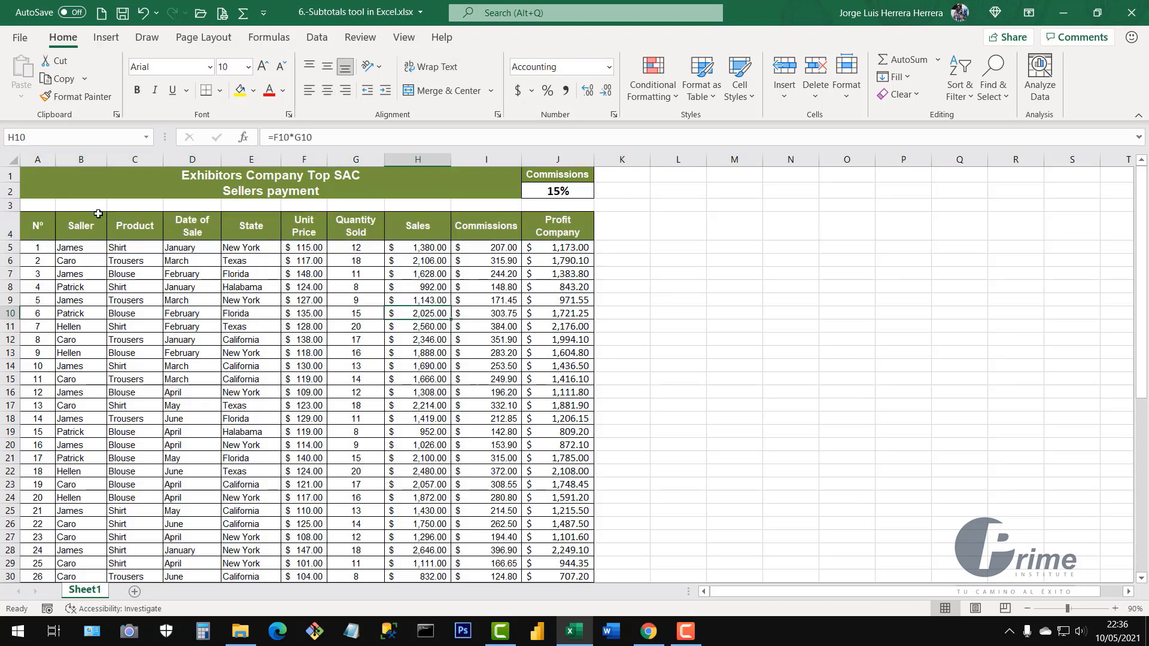
drag(36, 228, 547, 230)
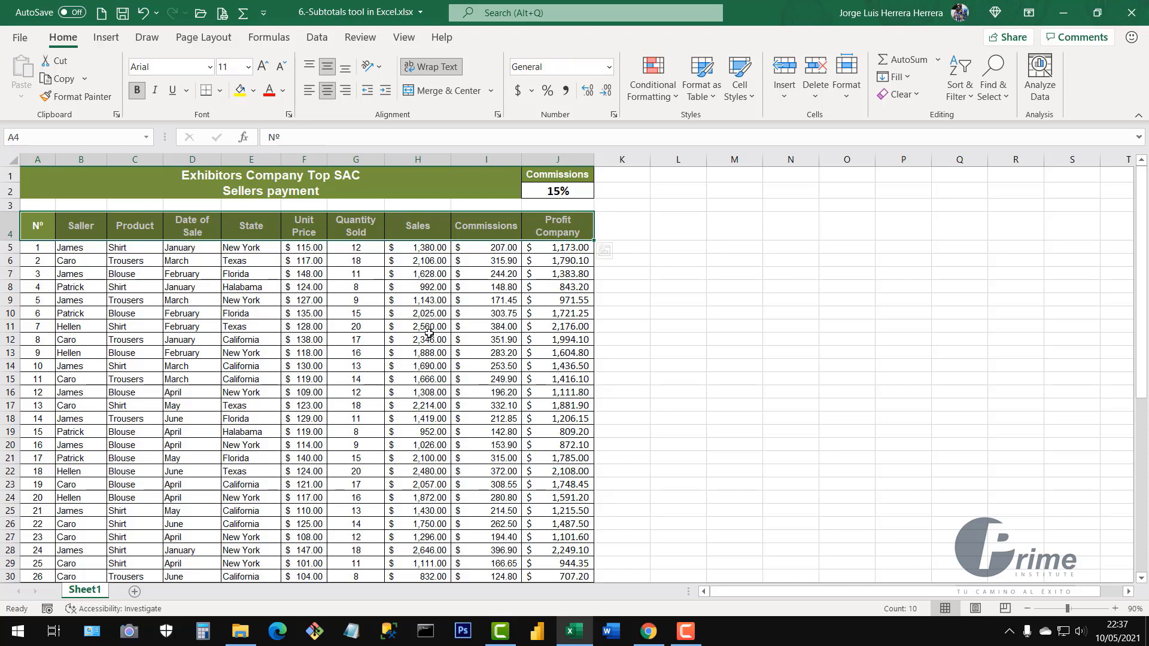
key(ctrl+shift+l)
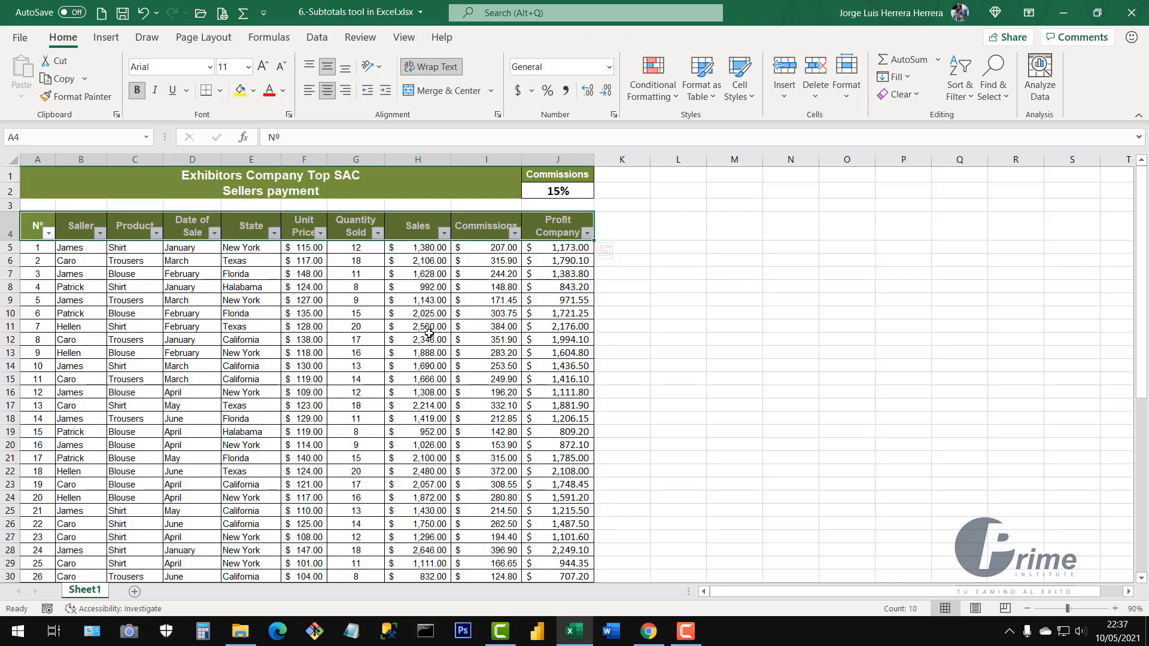
key(ctrl+shift+l)
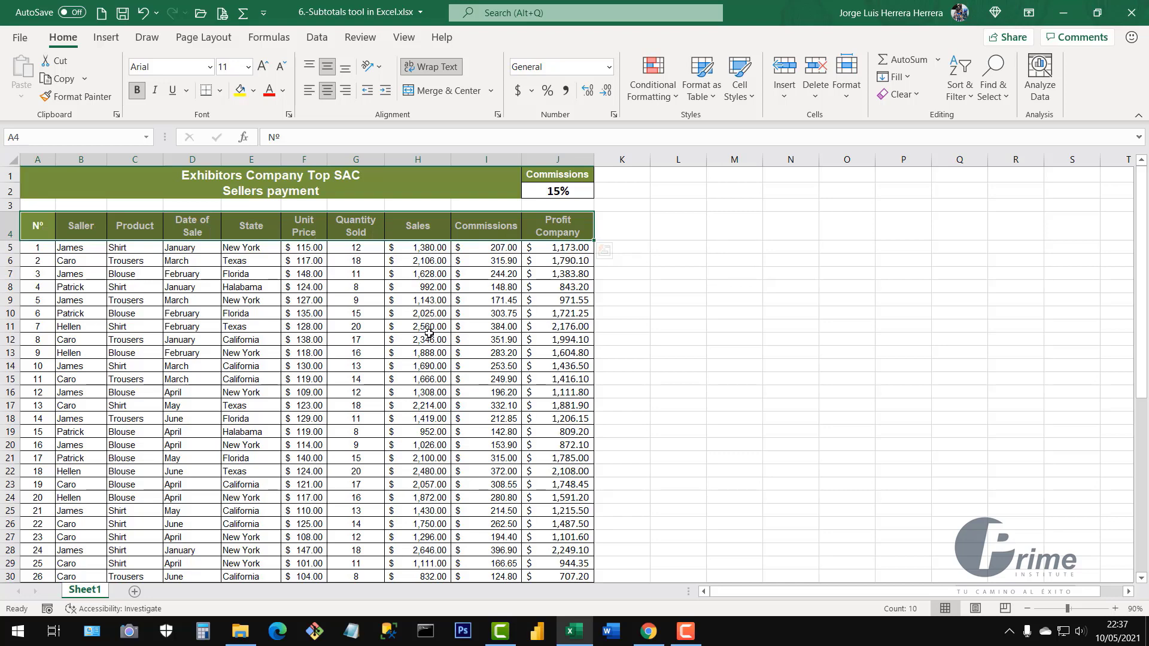
click(268, 274)
click(460, 282)
click(339, 340)
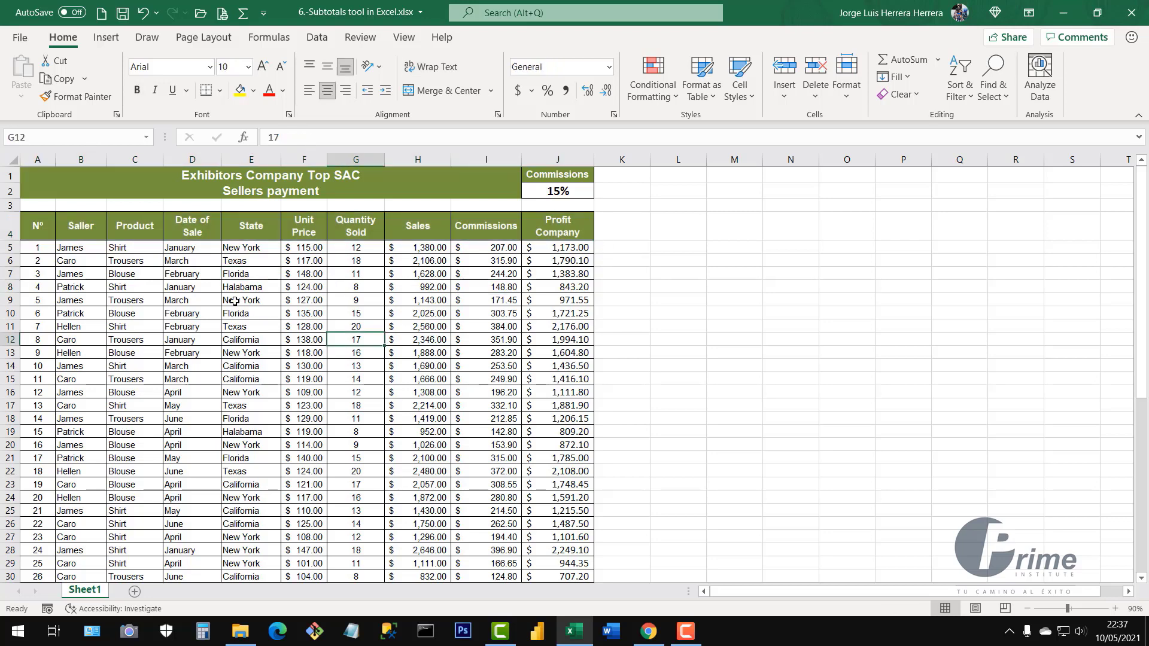
click(234, 300)
click(413, 276)
click(311, 271)
click(225, 281)
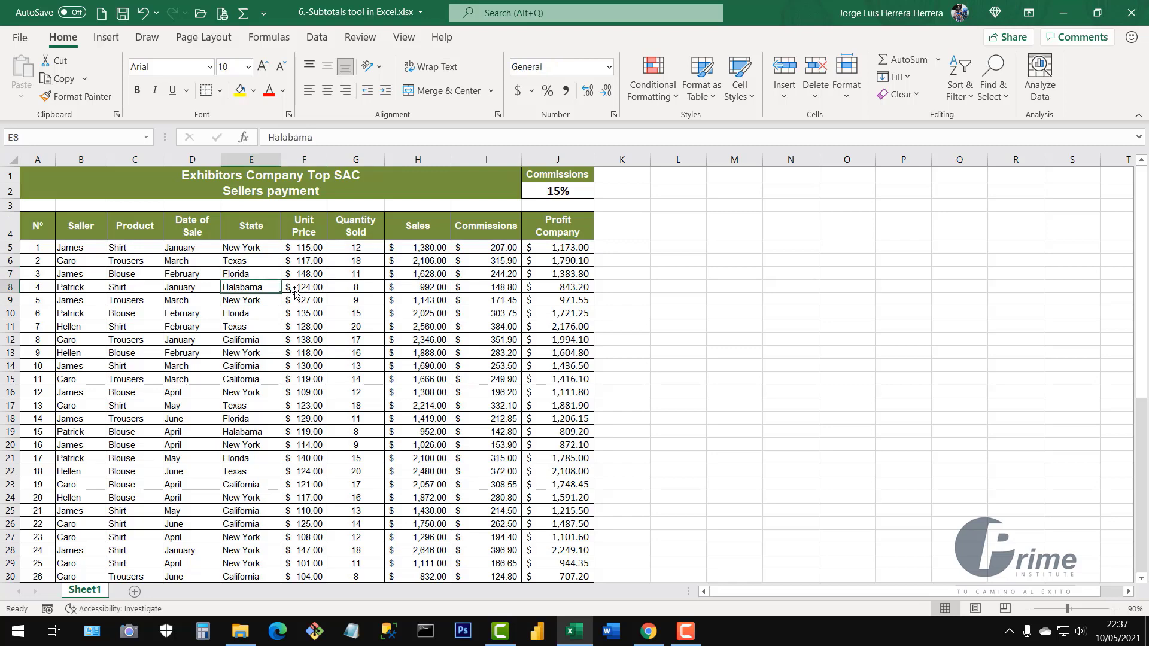
click(352, 298)
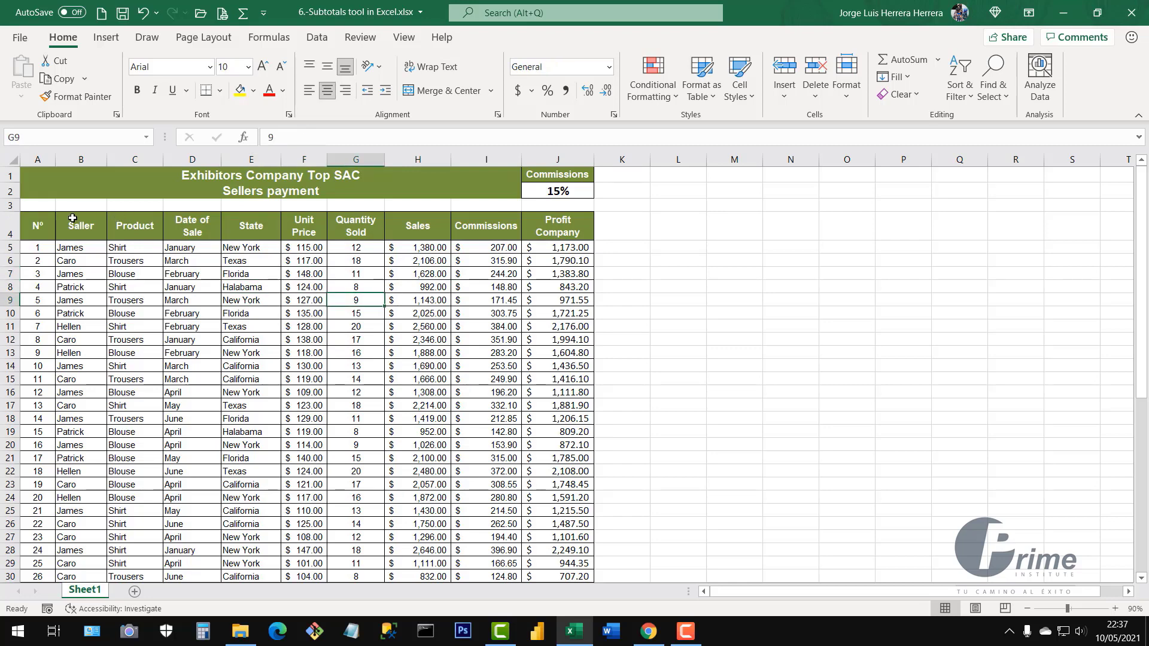
click(37, 228)
drag(57, 228, 551, 228)
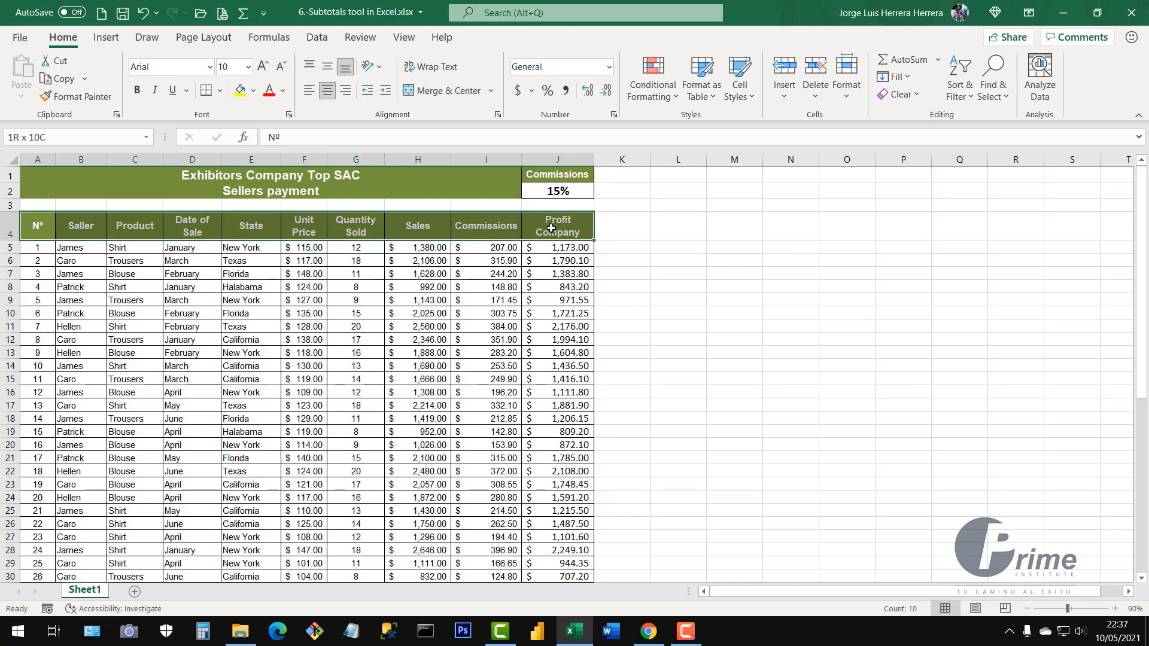
click(333, 277)
click(354, 324)
click(420, 291)
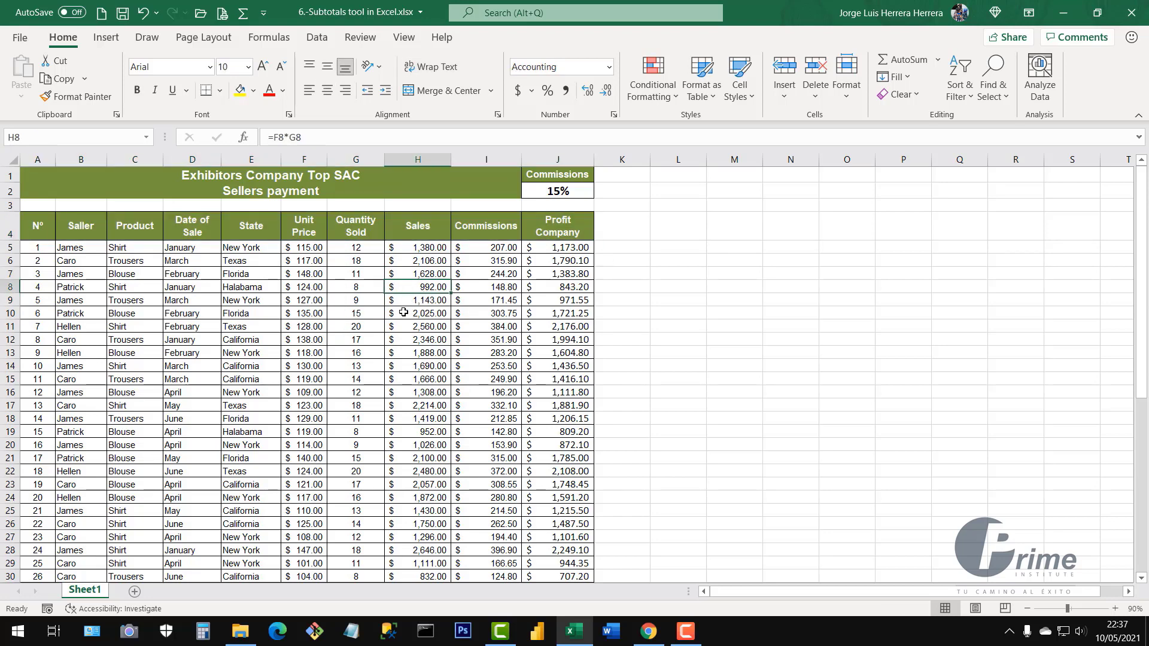
click(404, 313)
click(346, 310)
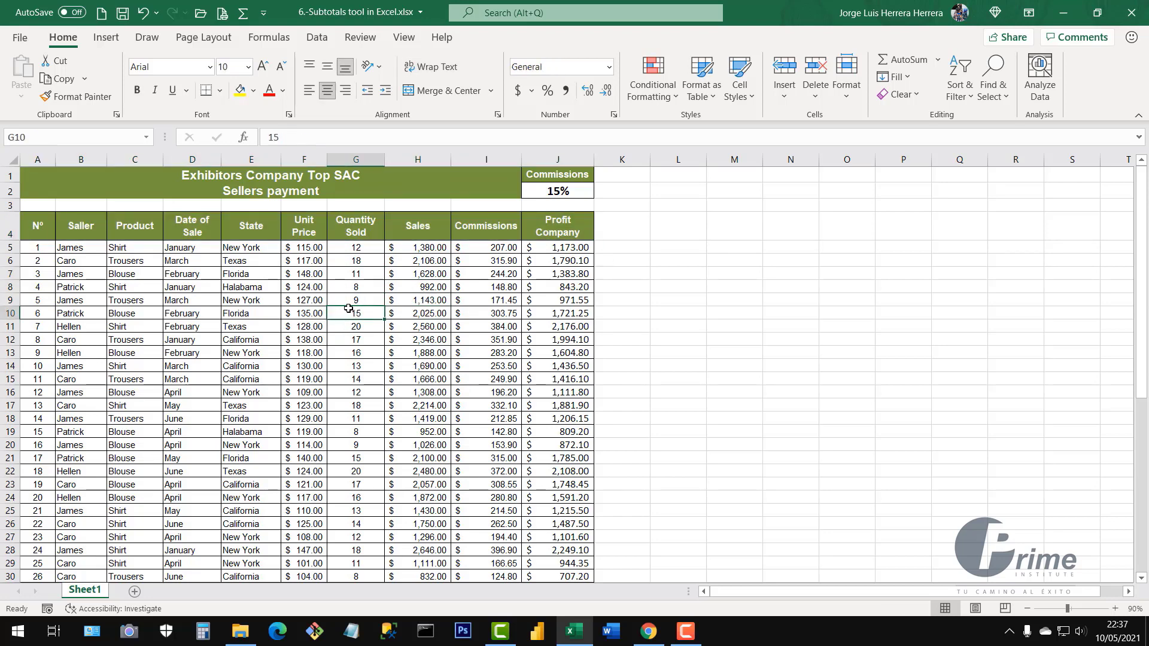
key(ctrl+shift+l)
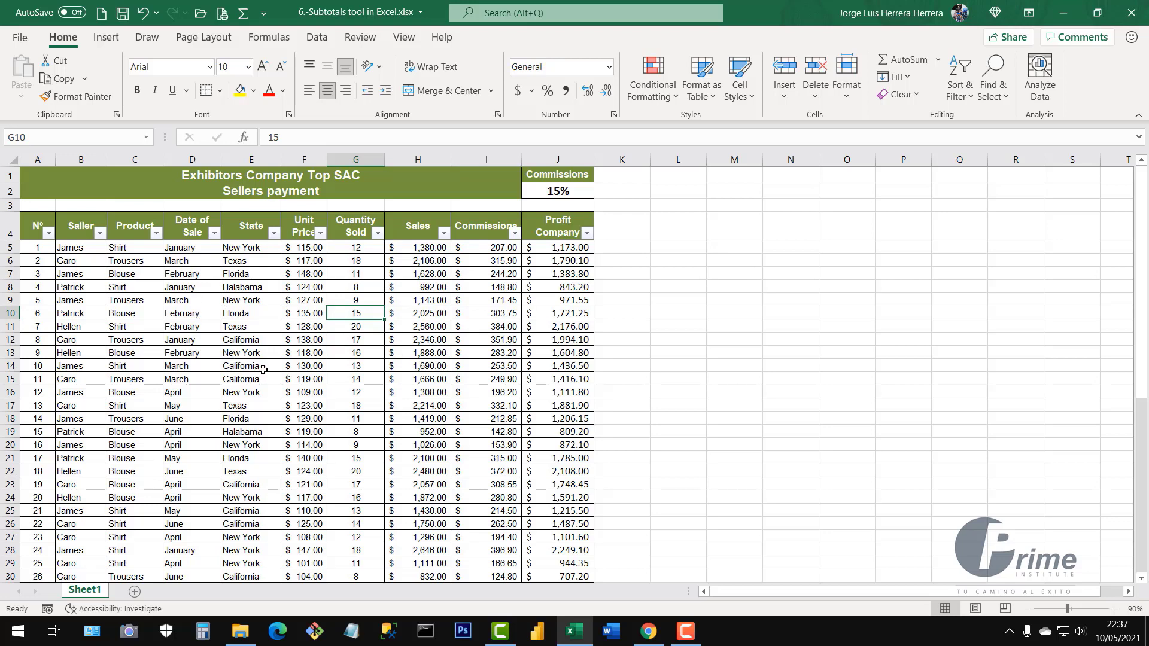
click(100, 233)
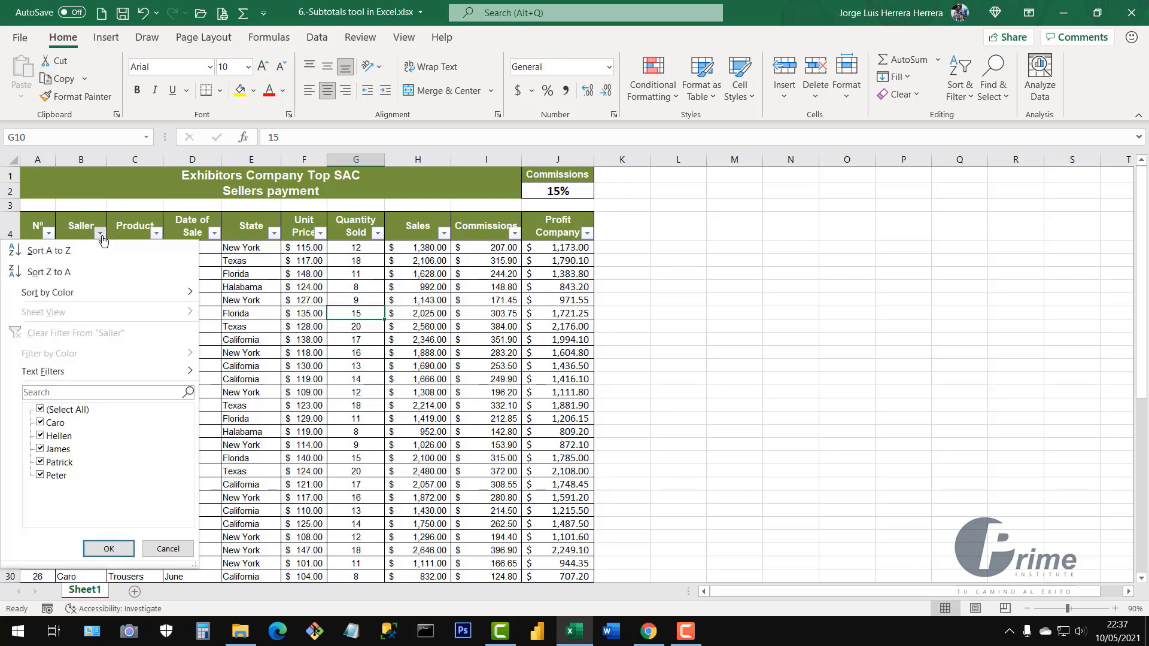
click(245, 288)
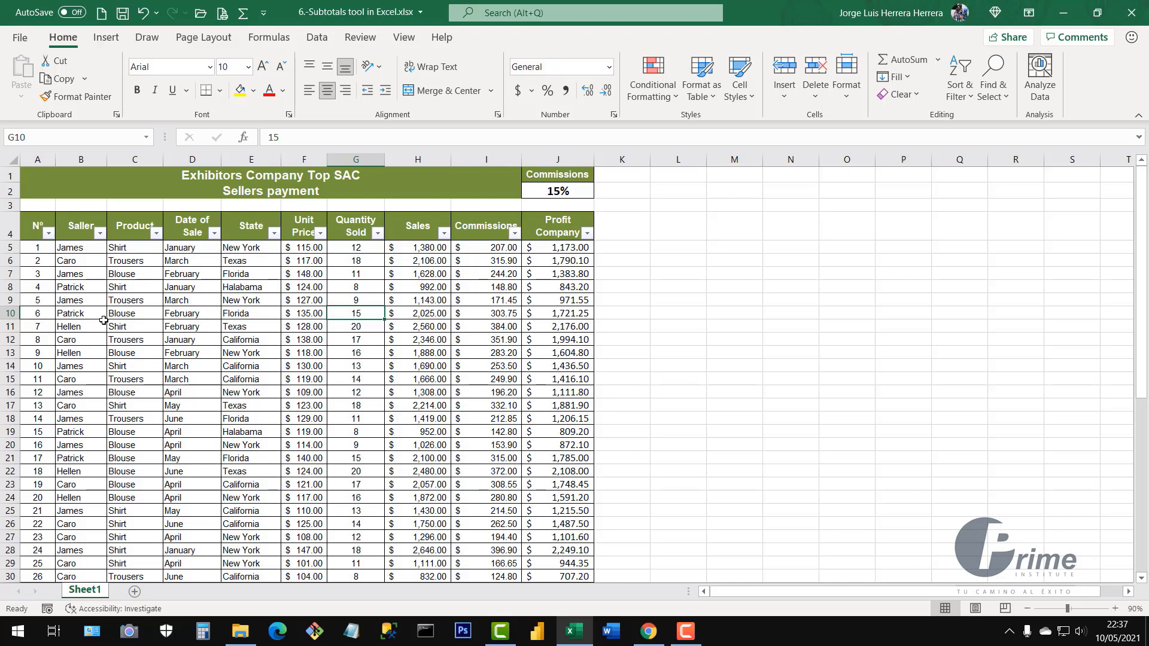
drag(497, 247, 486, 406)
click(489, 165)
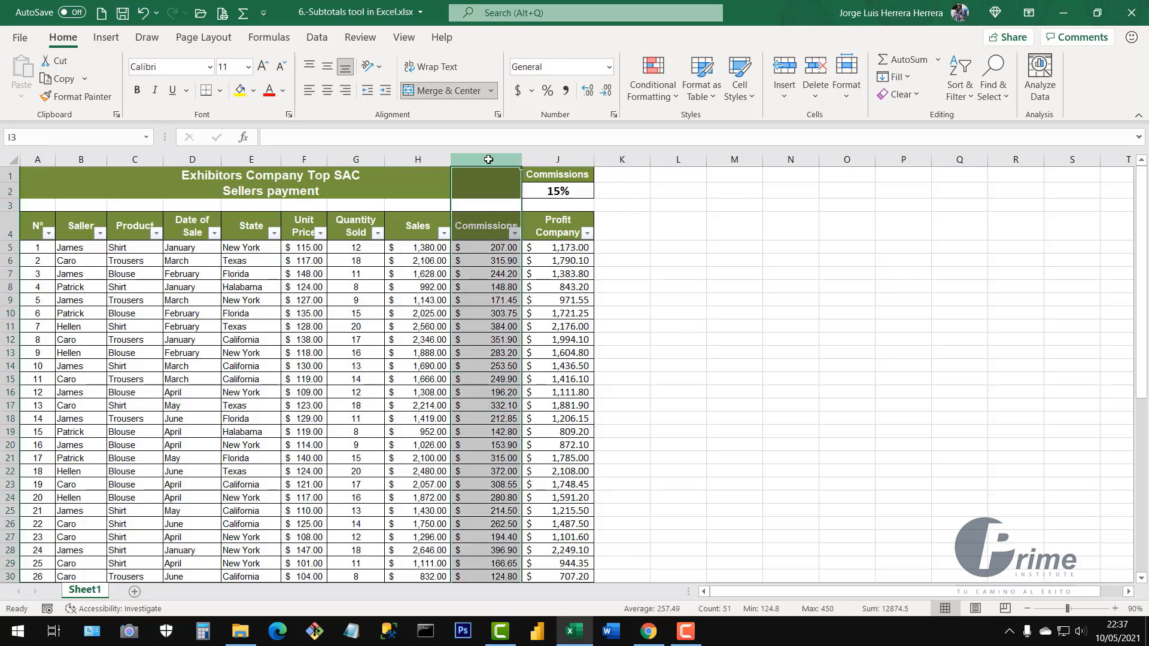
click(491, 285)
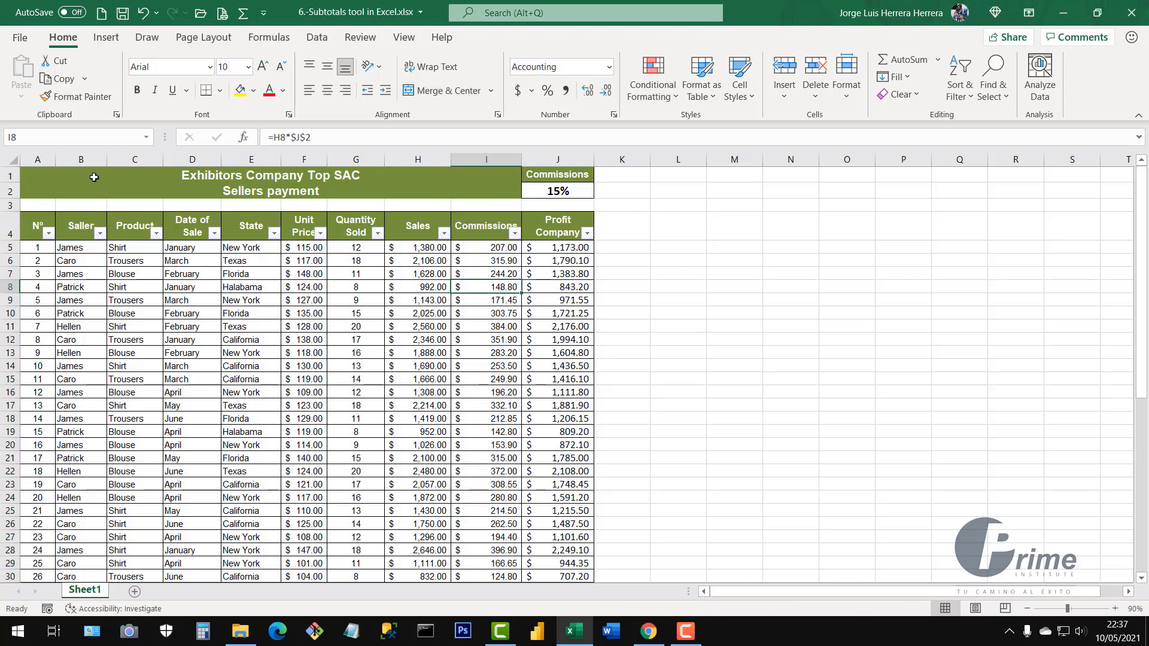
click(77, 160)
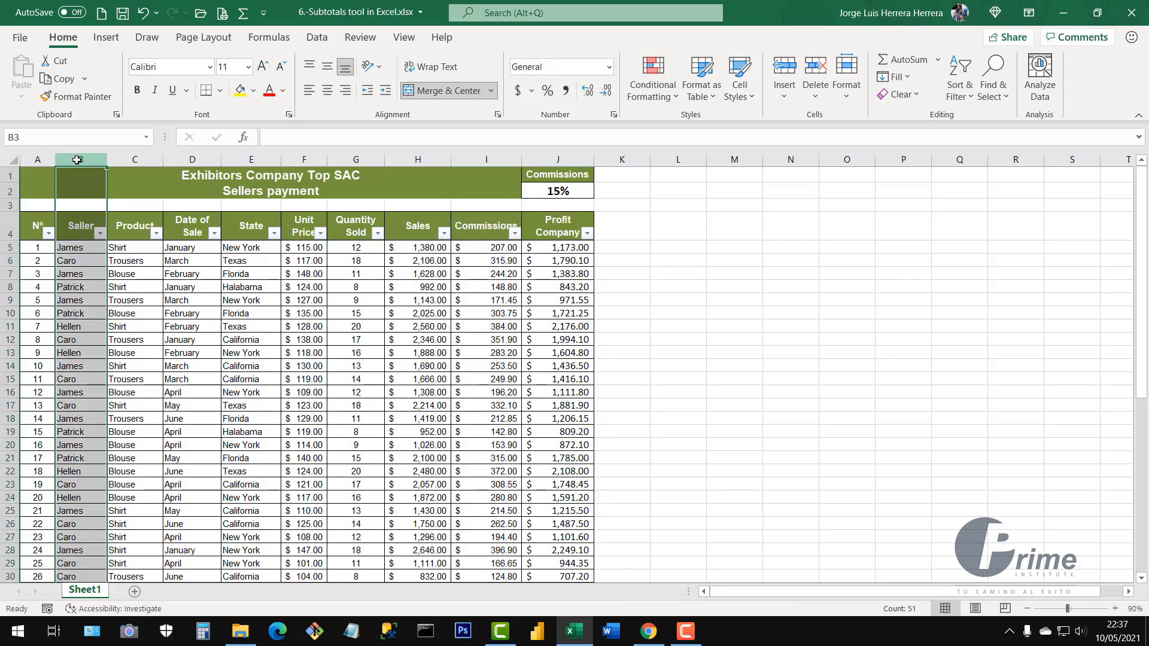
click(86, 260)
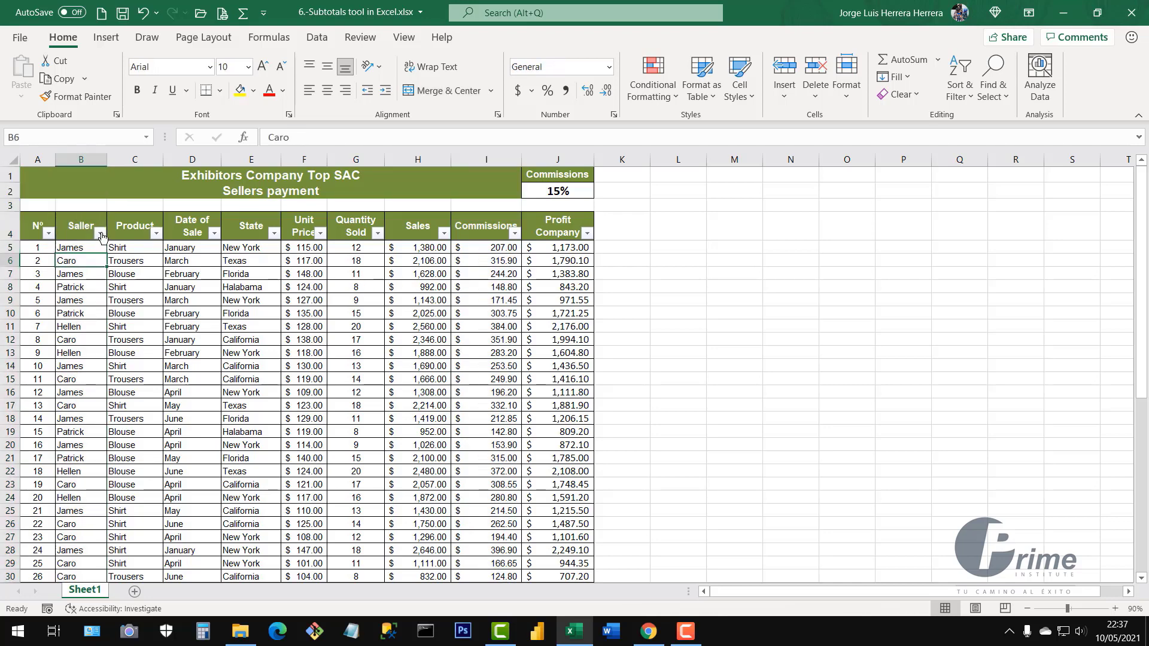
click(100, 234)
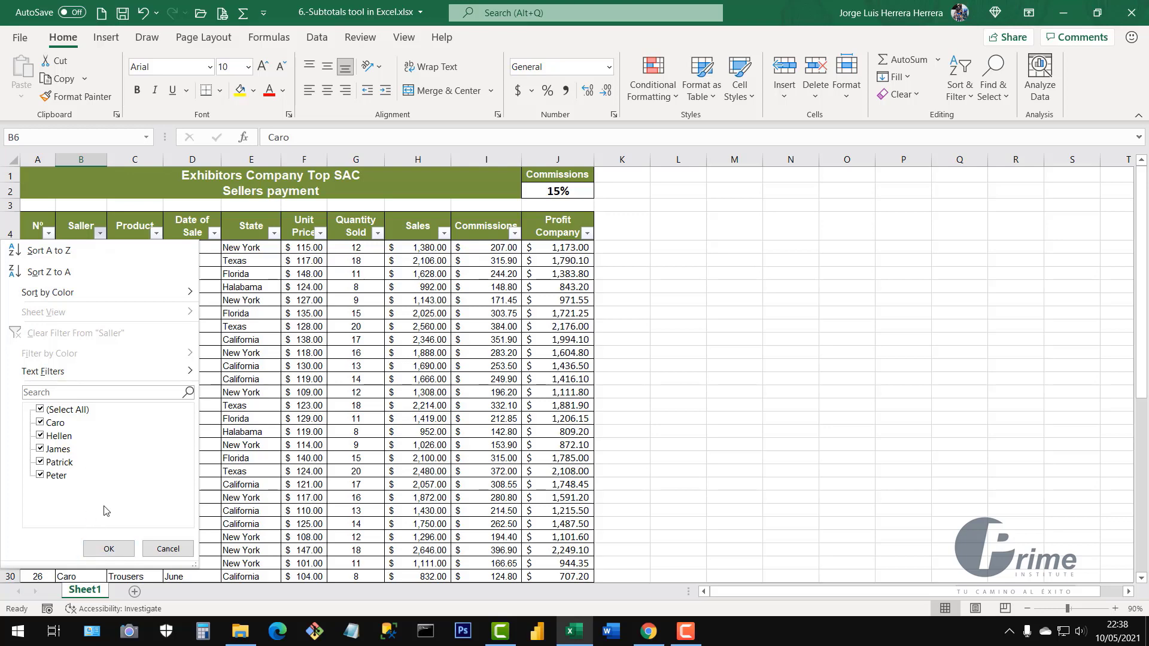
click(160, 550)
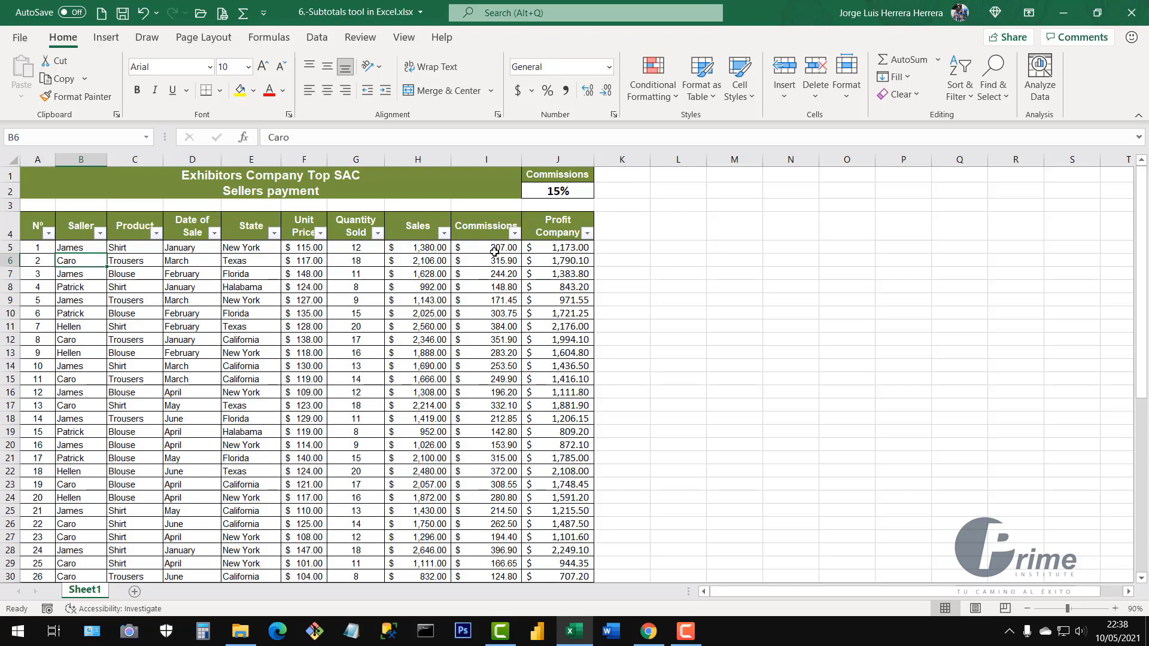
drag(495, 248, 493, 471)
click(398, 406)
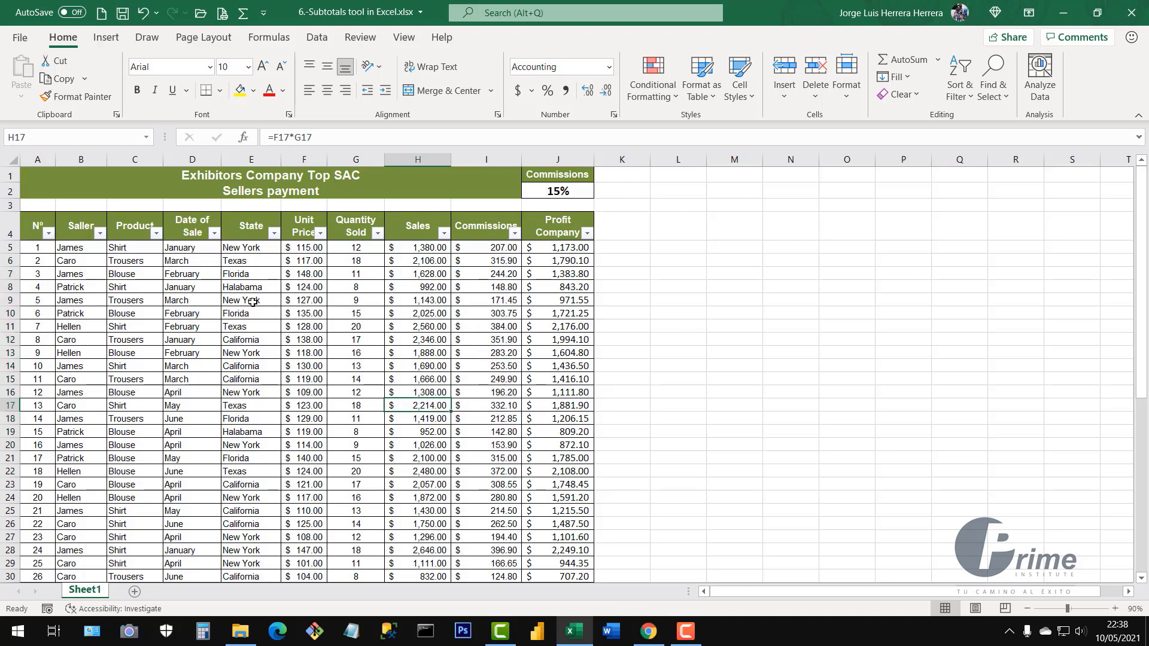
click(483, 364)
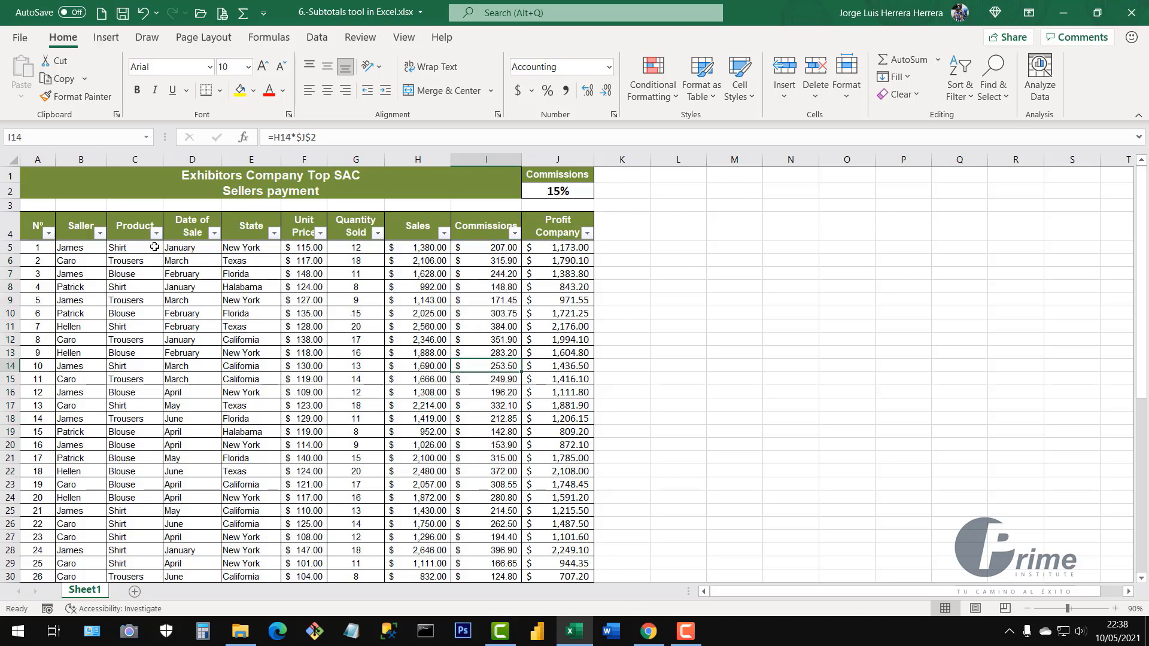
Filter the Saller column to only the first seller, then select the visible Commissions values
click(100, 234)
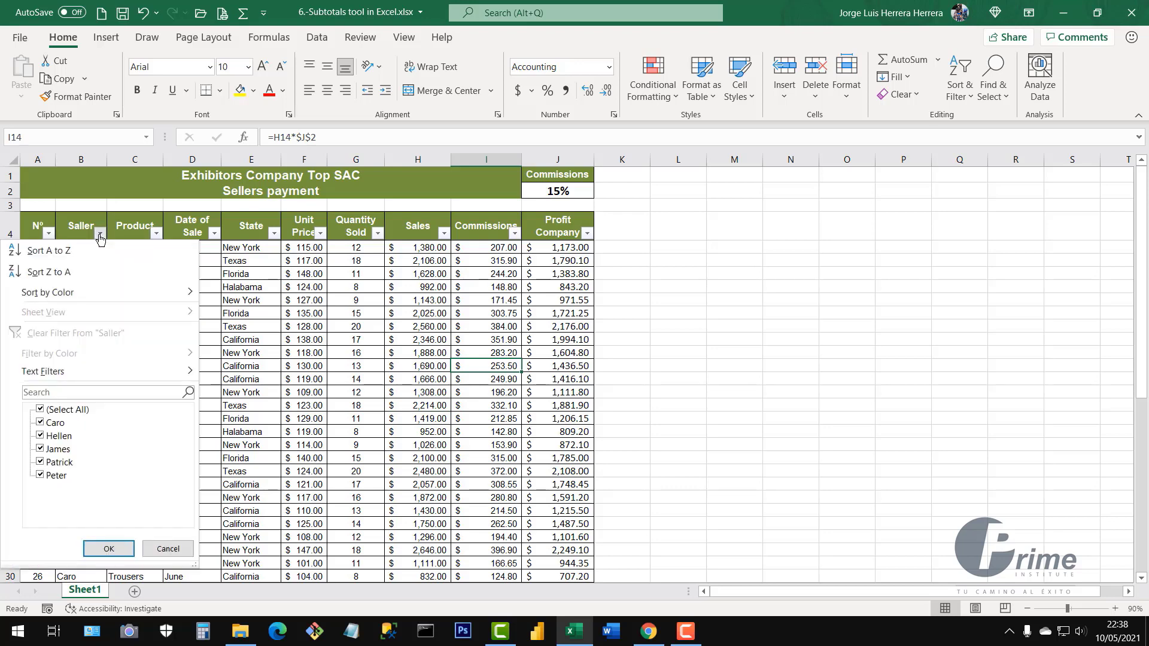
click(40, 410)
click(41, 423)
click(116, 551)
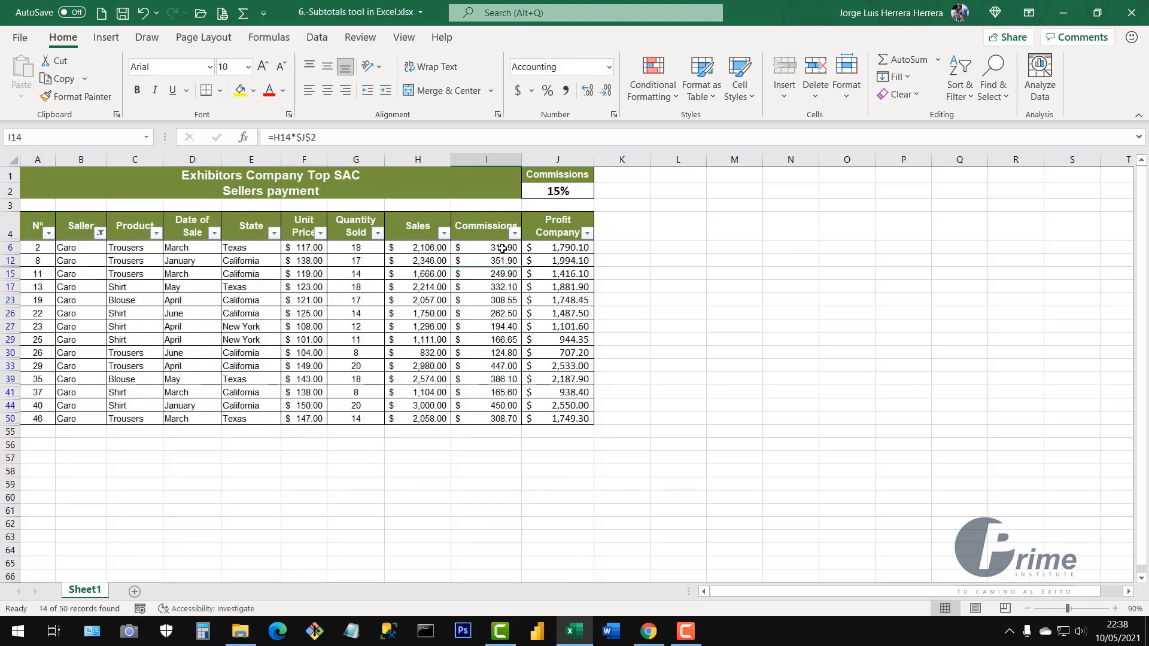
drag(502, 248, 501, 418)
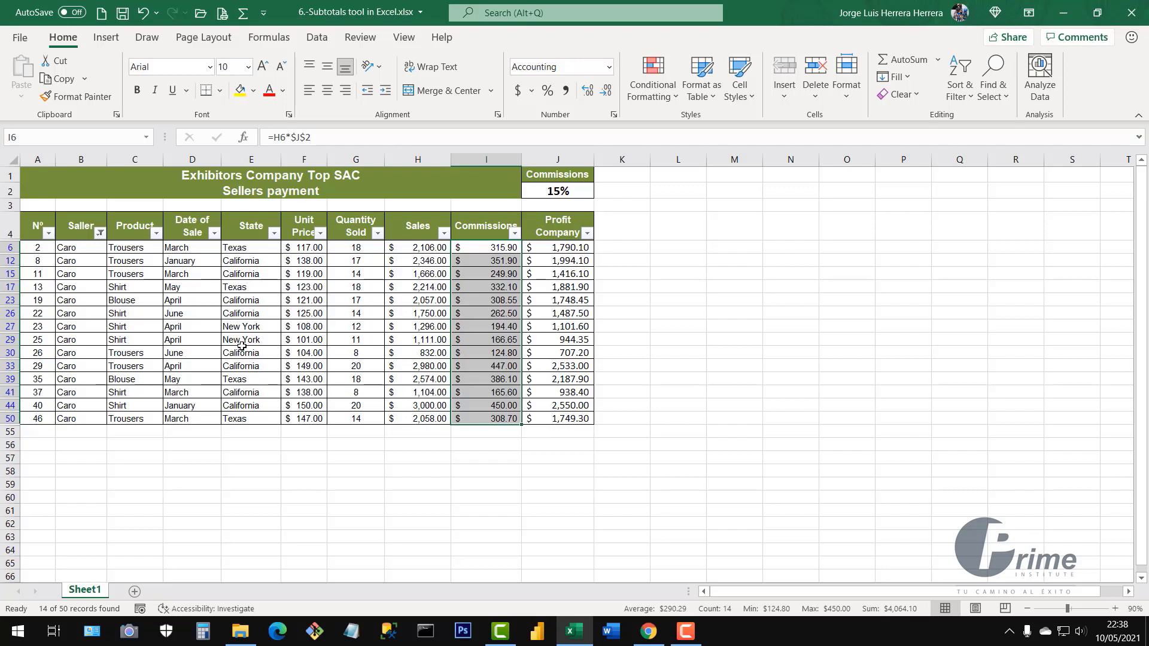
Switch the Saller filter to only the second seller, showing 8 records
click(100, 233)
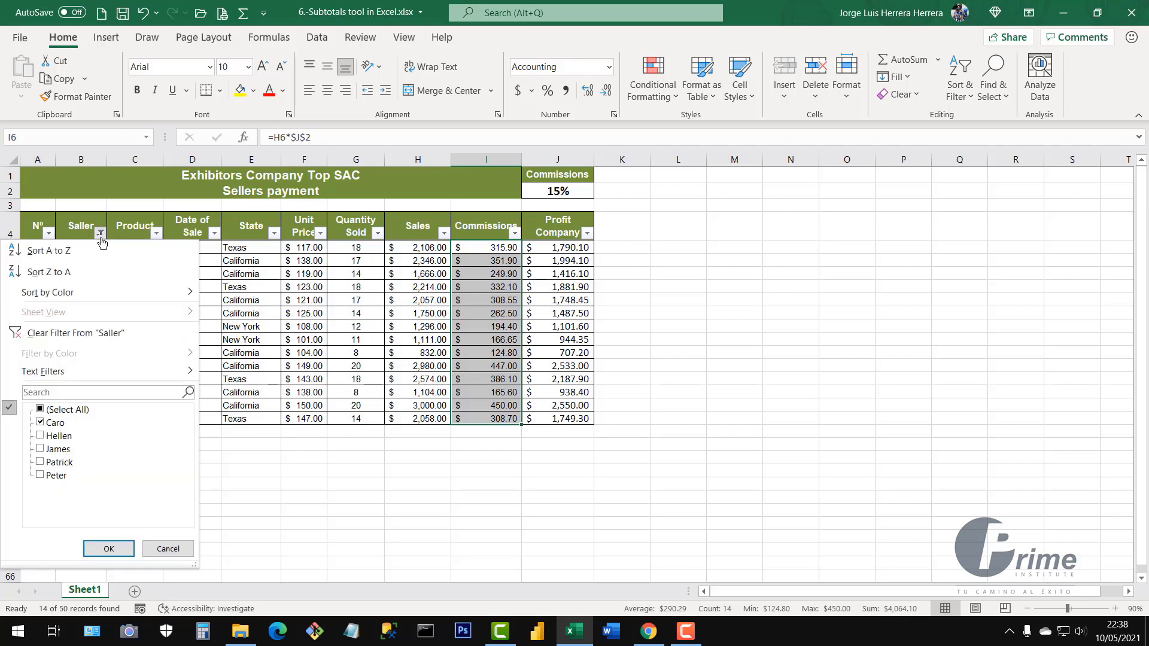
click(51, 423)
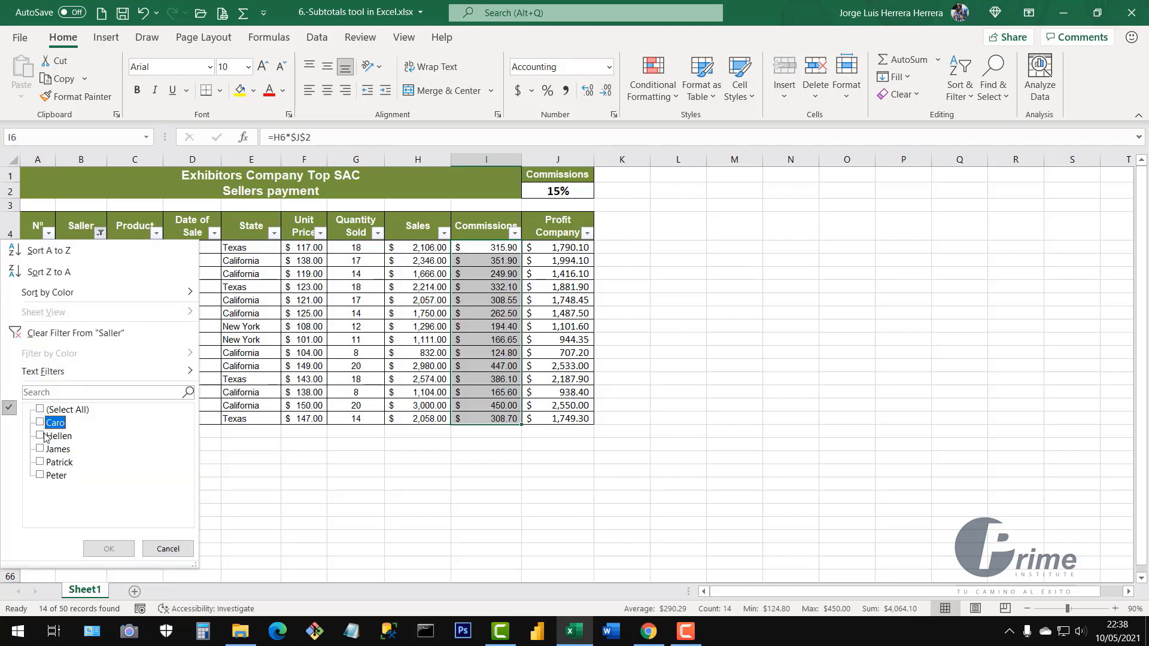
click(42, 436)
click(109, 548)
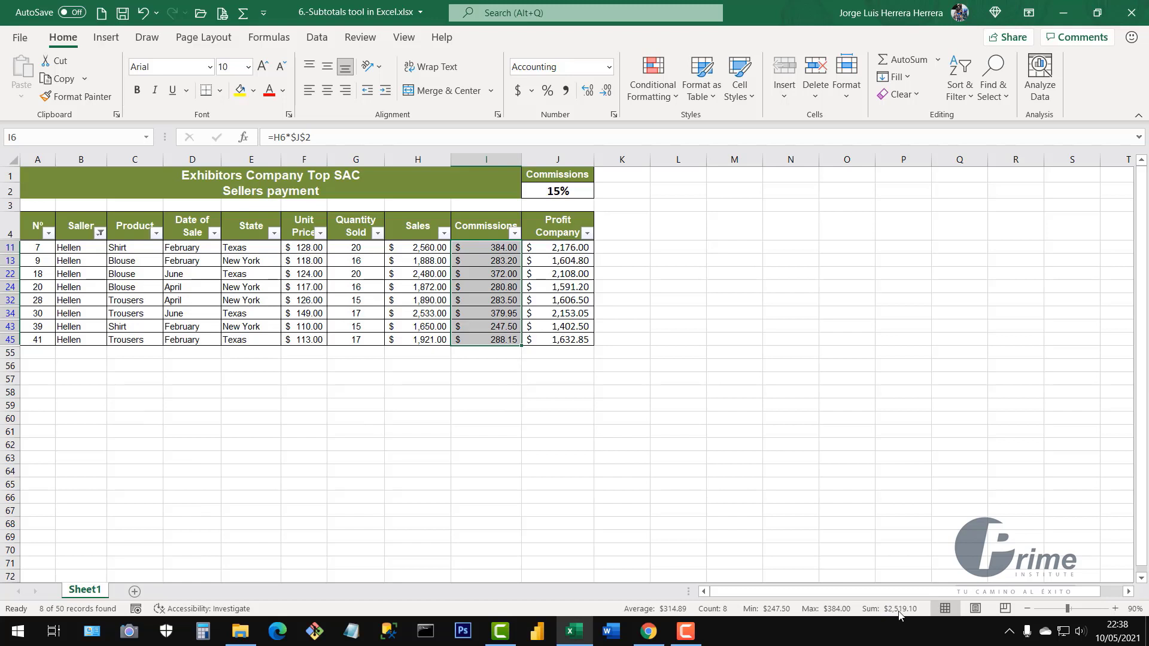
Change the Saller filter to only the third seller, showing 16 of 50 records
click(100, 234)
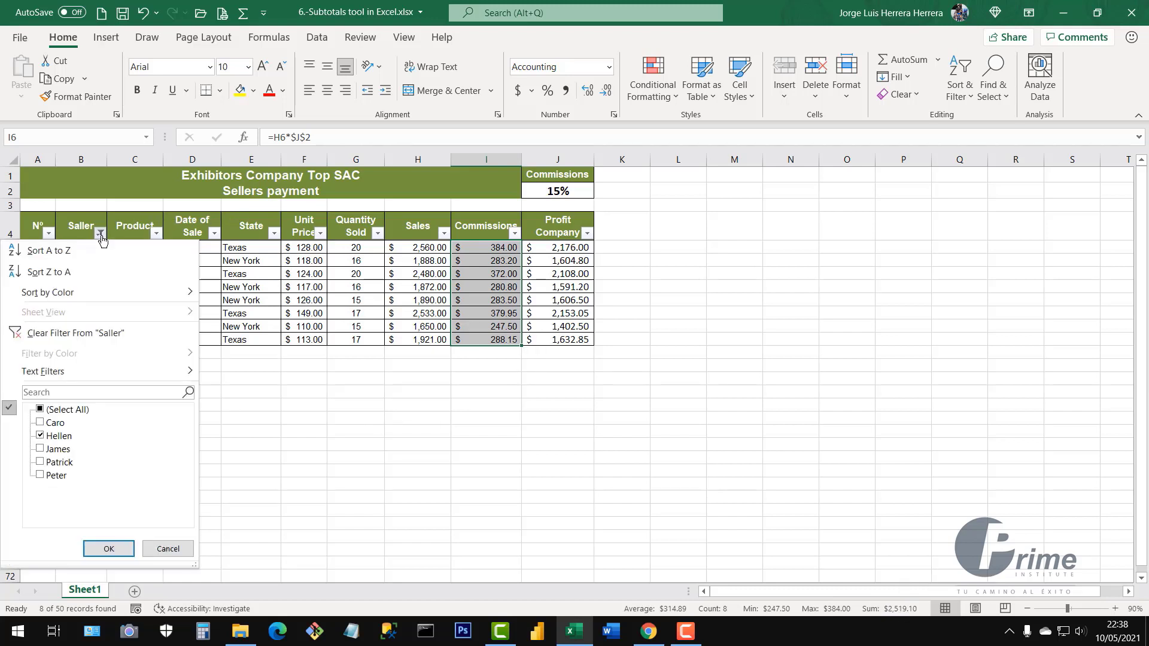
click(41, 437)
click(40, 449)
click(109, 548)
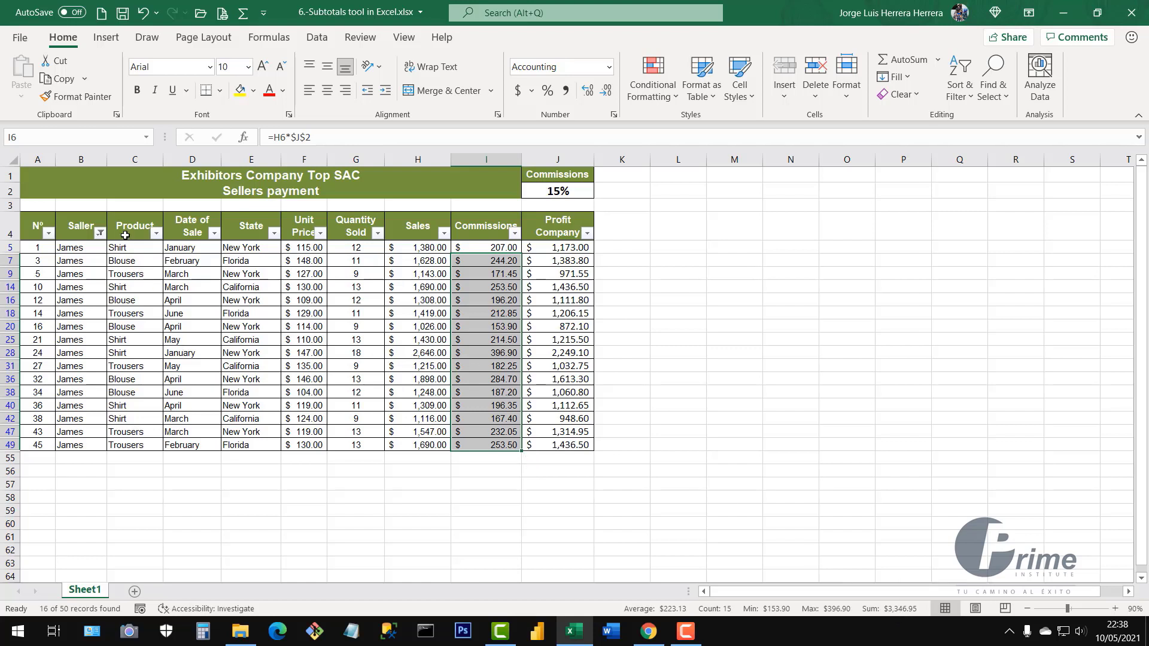
click(213, 329)
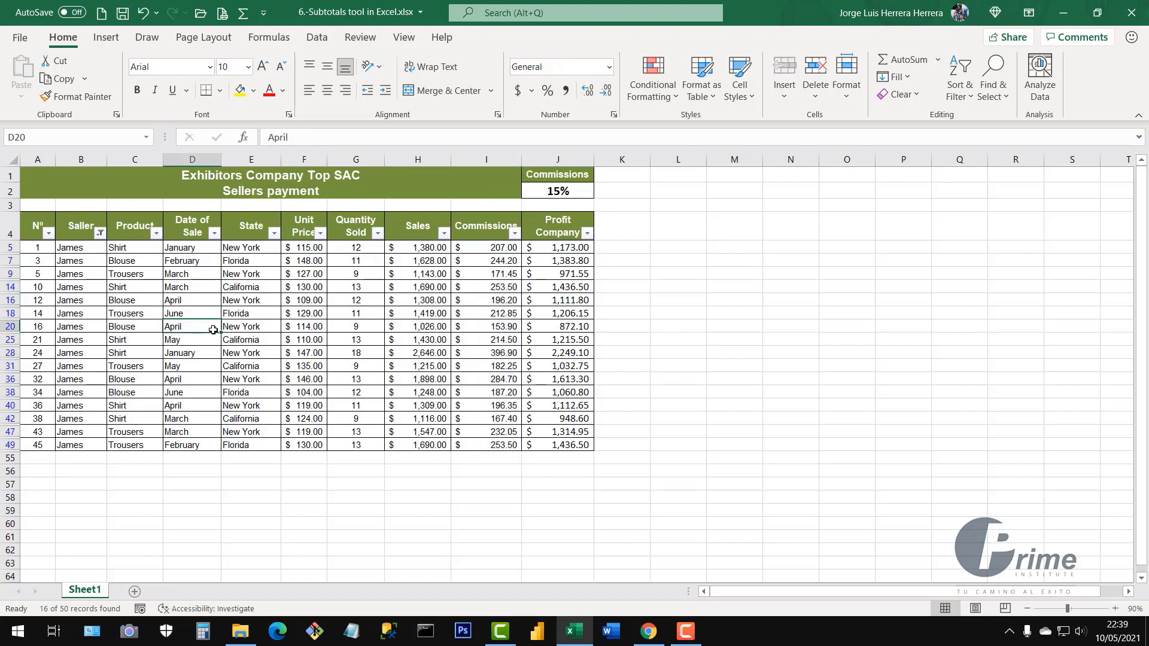
click(100, 234)
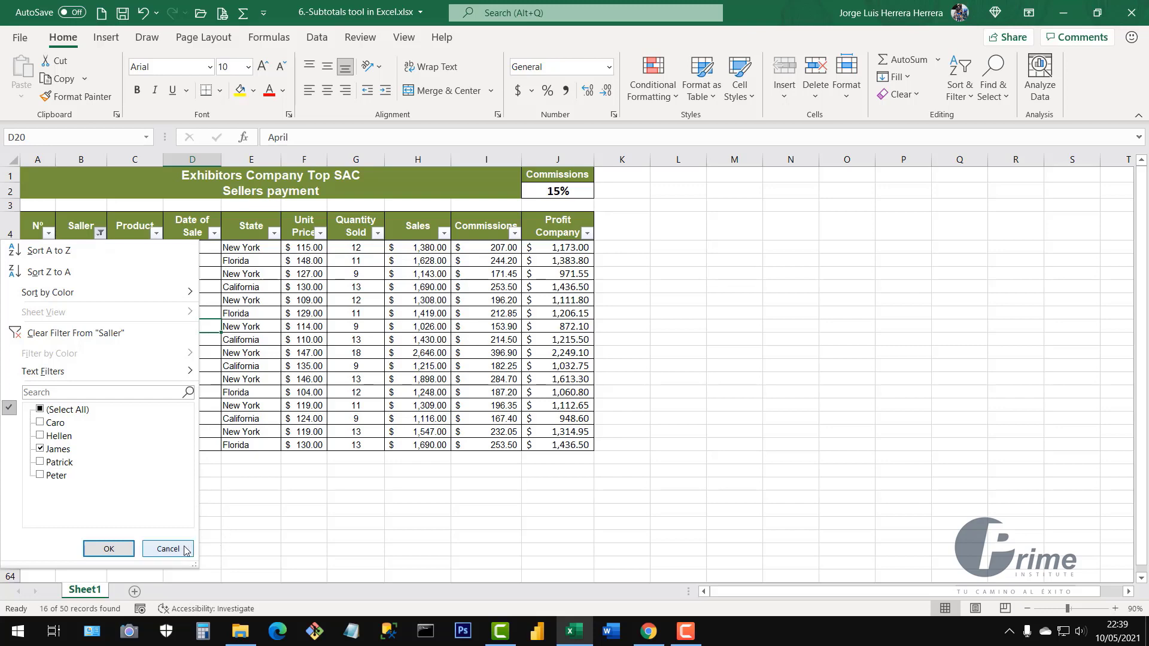
Re-check (Select All) in the Saller filter so all 50 records show
click(42, 412)
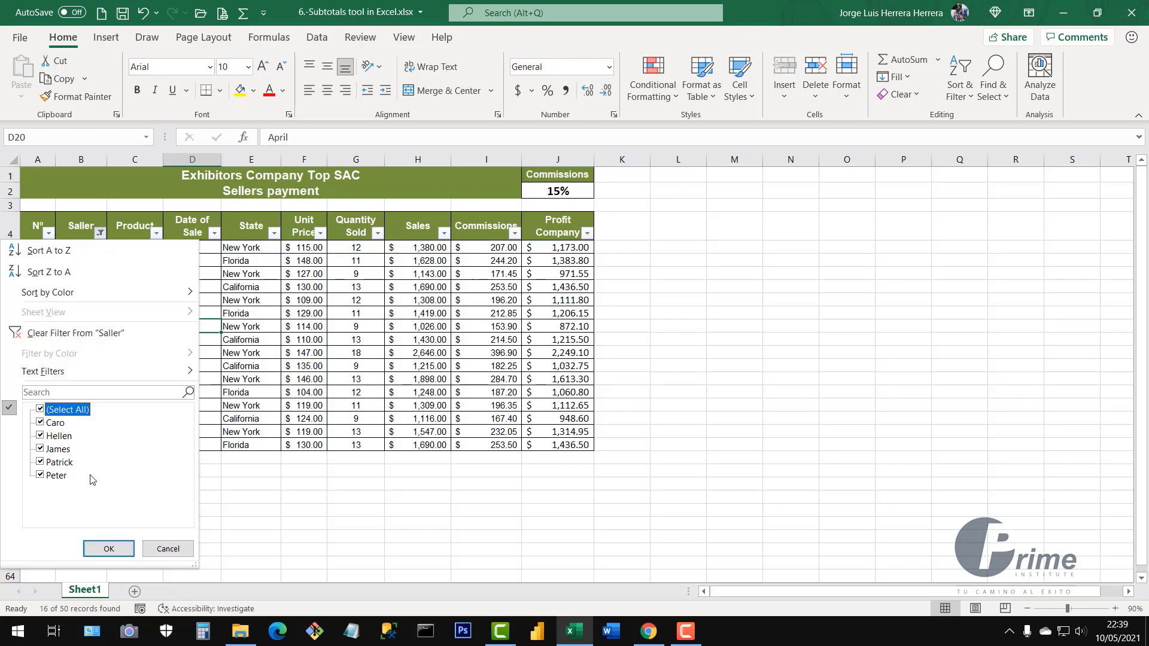
click(111, 548)
click(382, 379)
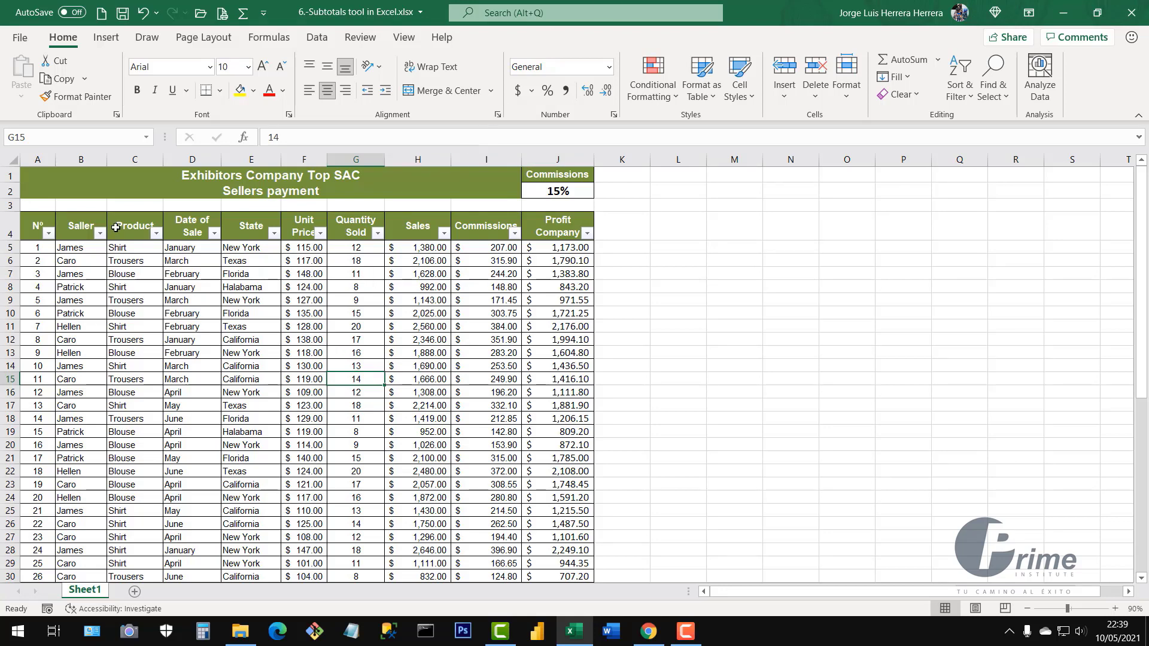
Review the table by selecting the header row, cell F11, and the Saller and Commissions columns
drag(40, 229, 569, 220)
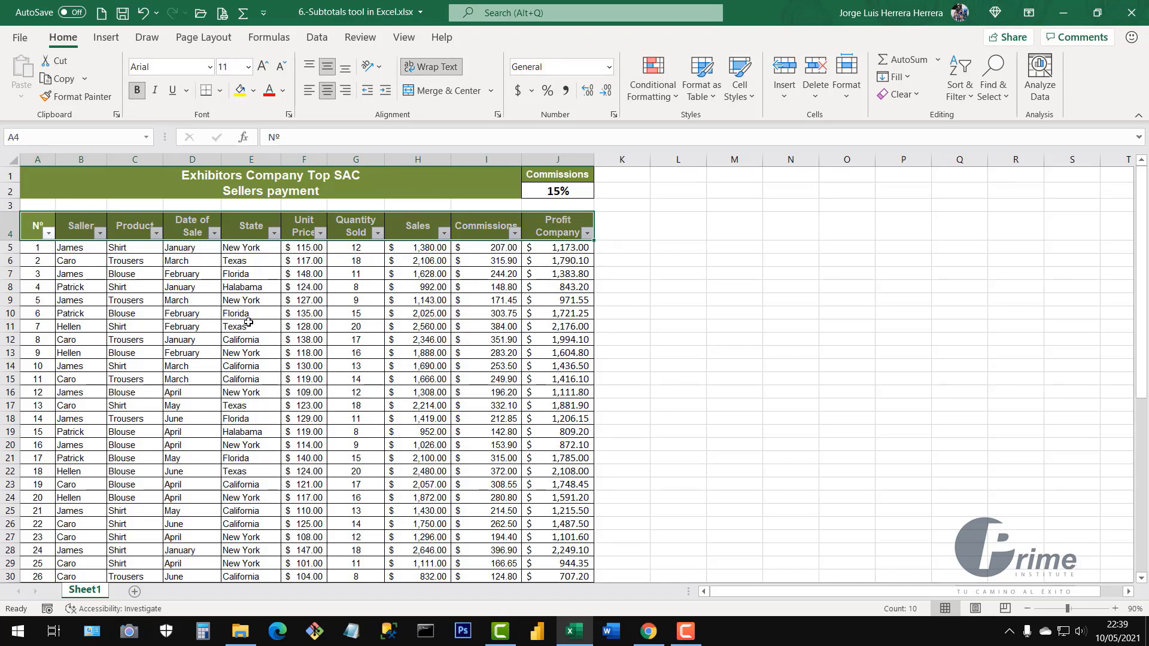
click(291, 329)
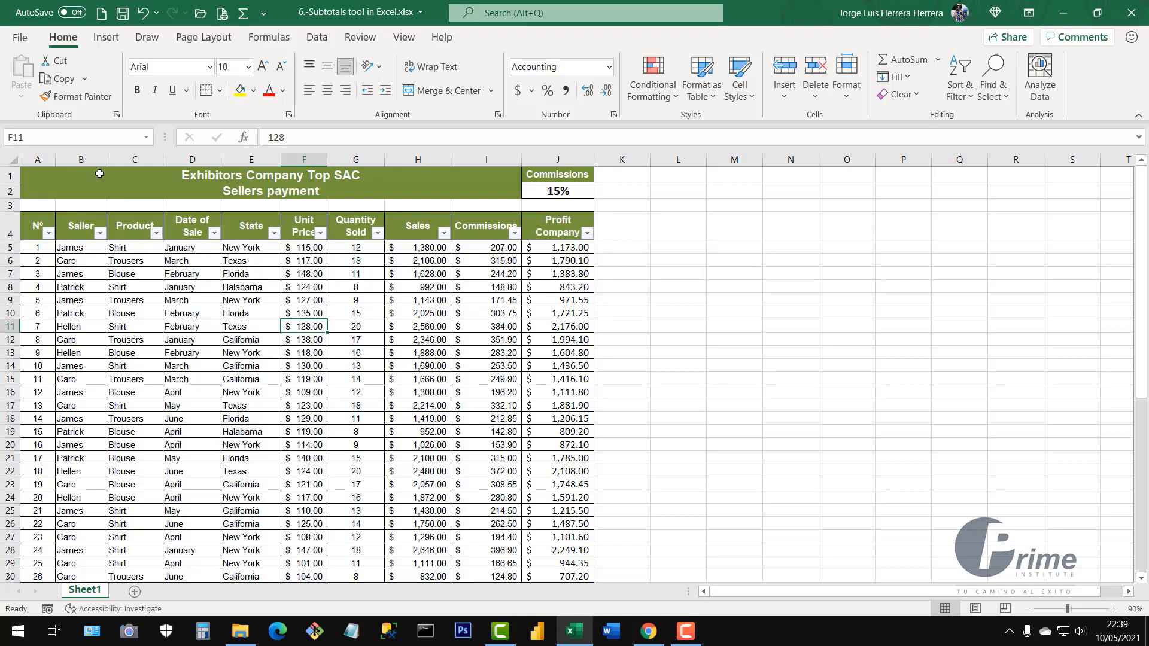
click(88, 158)
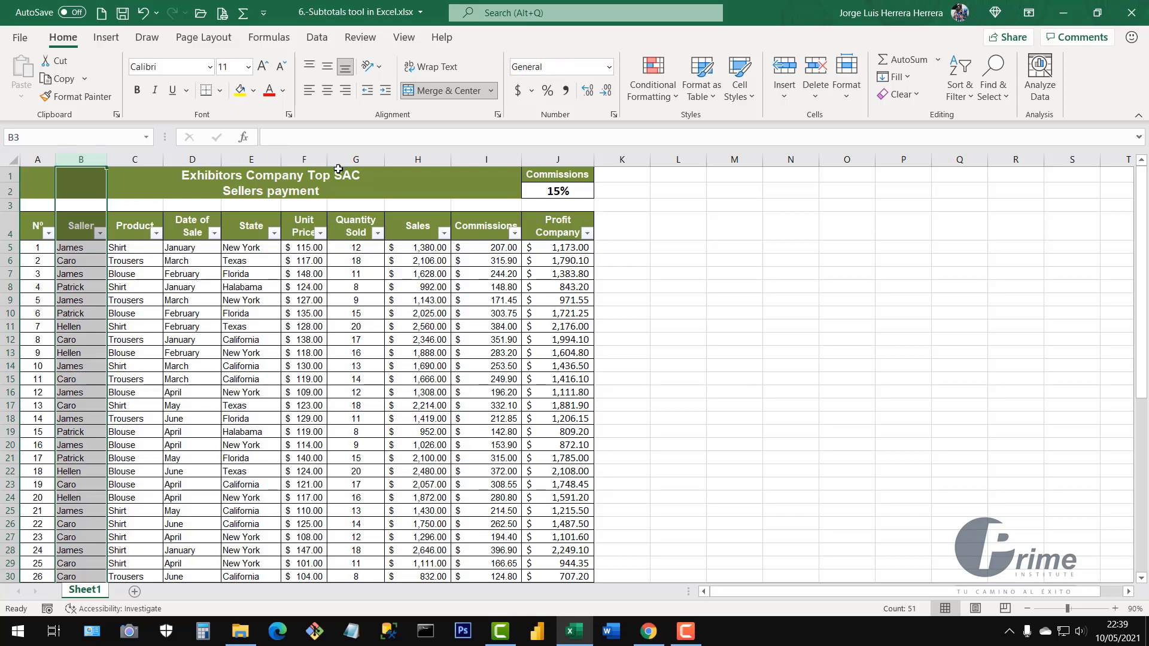
click(497, 160)
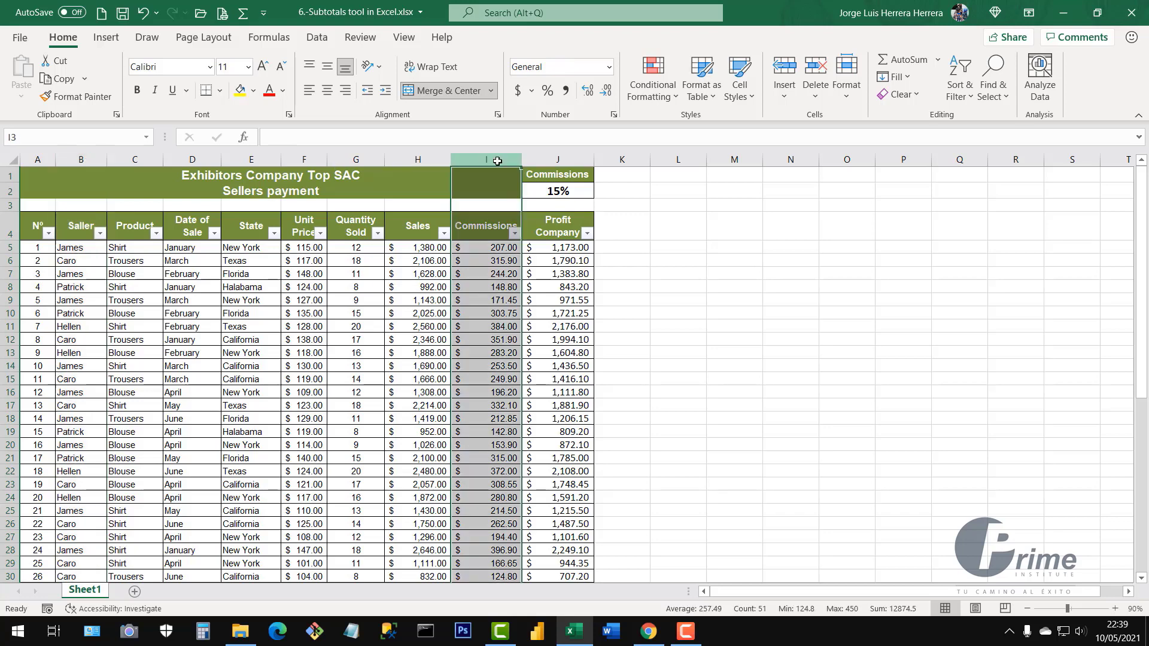
click(88, 158)
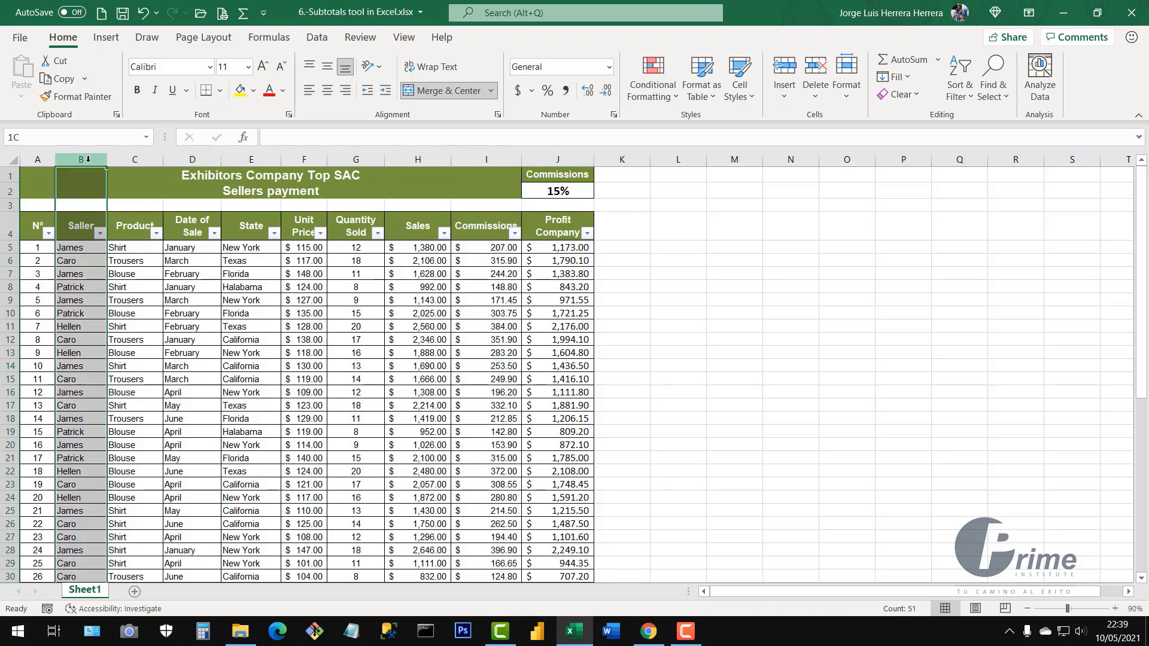
click(128, 285)
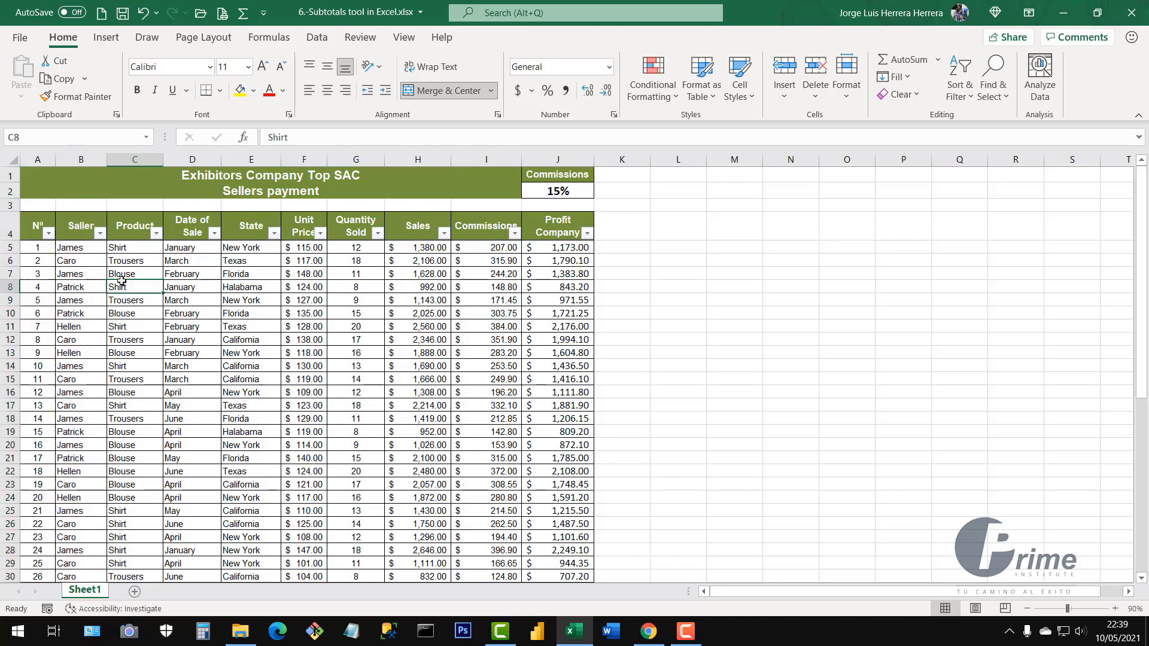
click(100, 235)
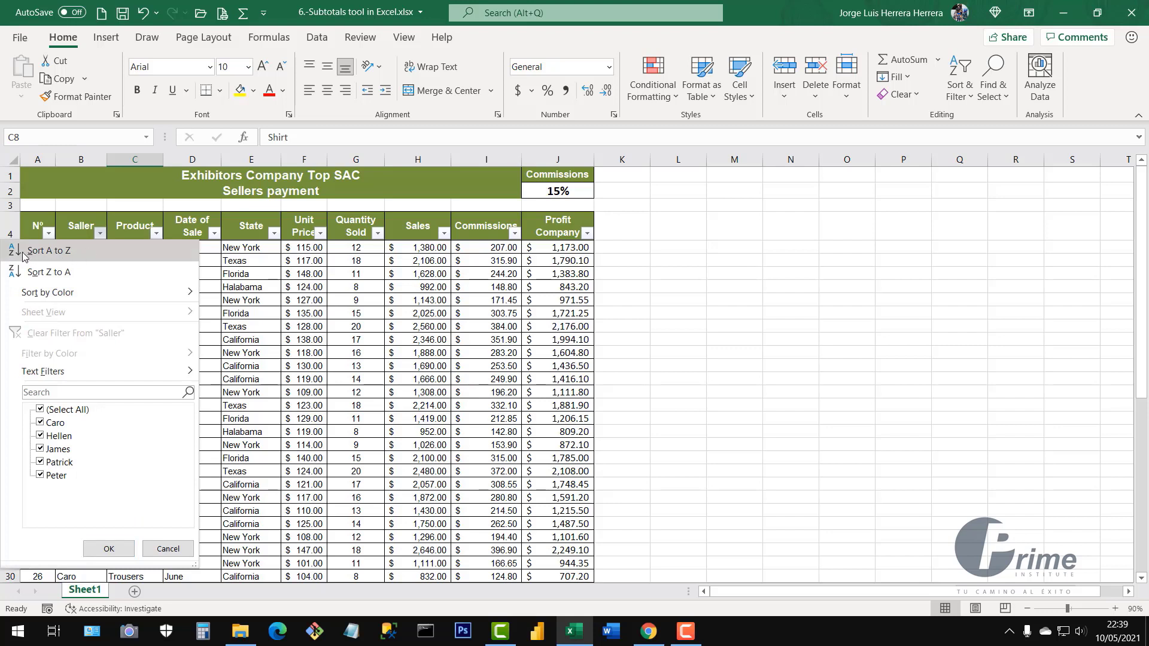
click(66, 254)
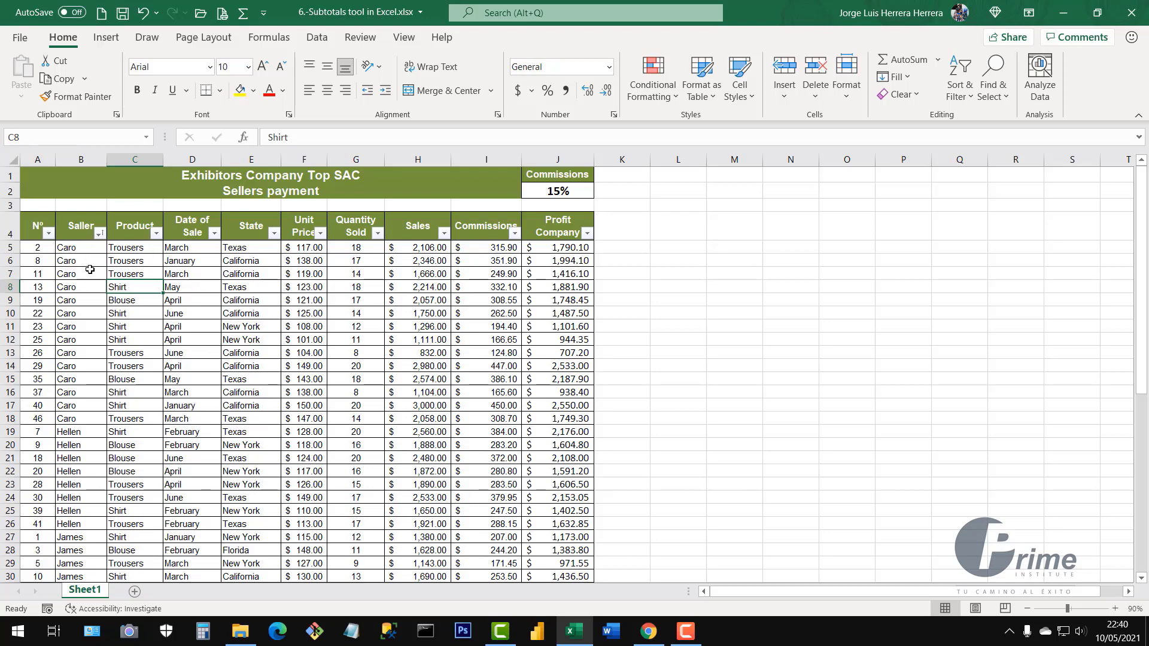
drag(87, 253, 88, 416)
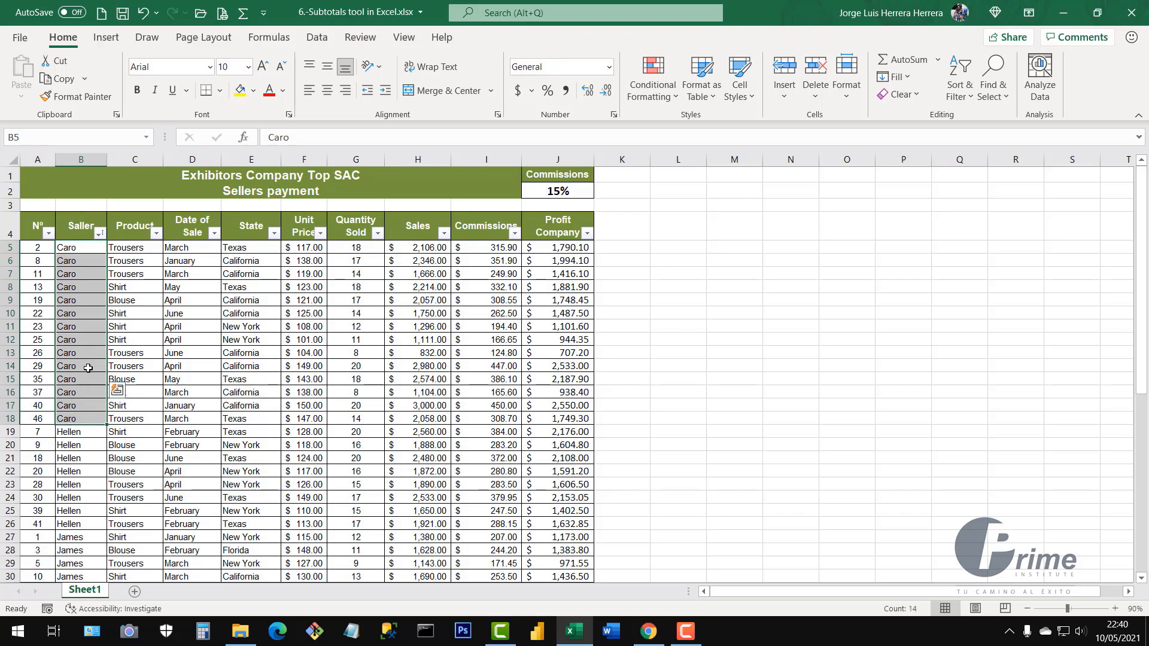
scroll(81, 370, down, 2)
click(85, 331)
drag(84, 361, 84, 426)
scroll(105, 280, down, 5)
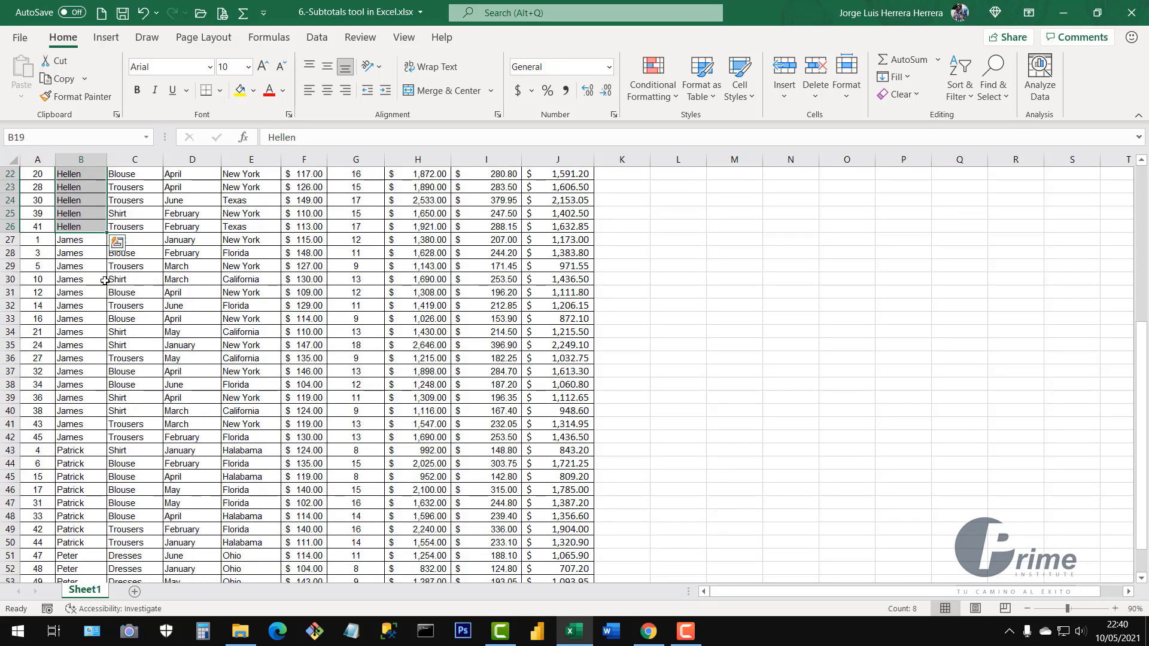
drag(93, 242, 90, 436)
scroll(208, 410, down, 5)
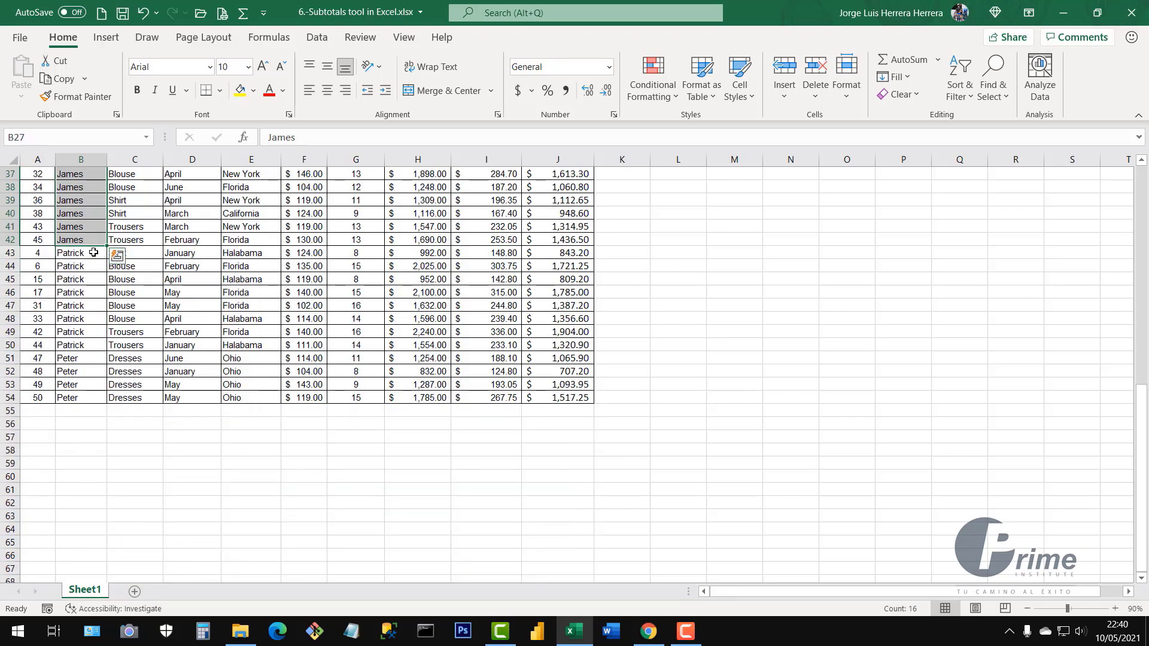
drag(89, 254, 89, 407)
scroll(89, 383, up, 11)
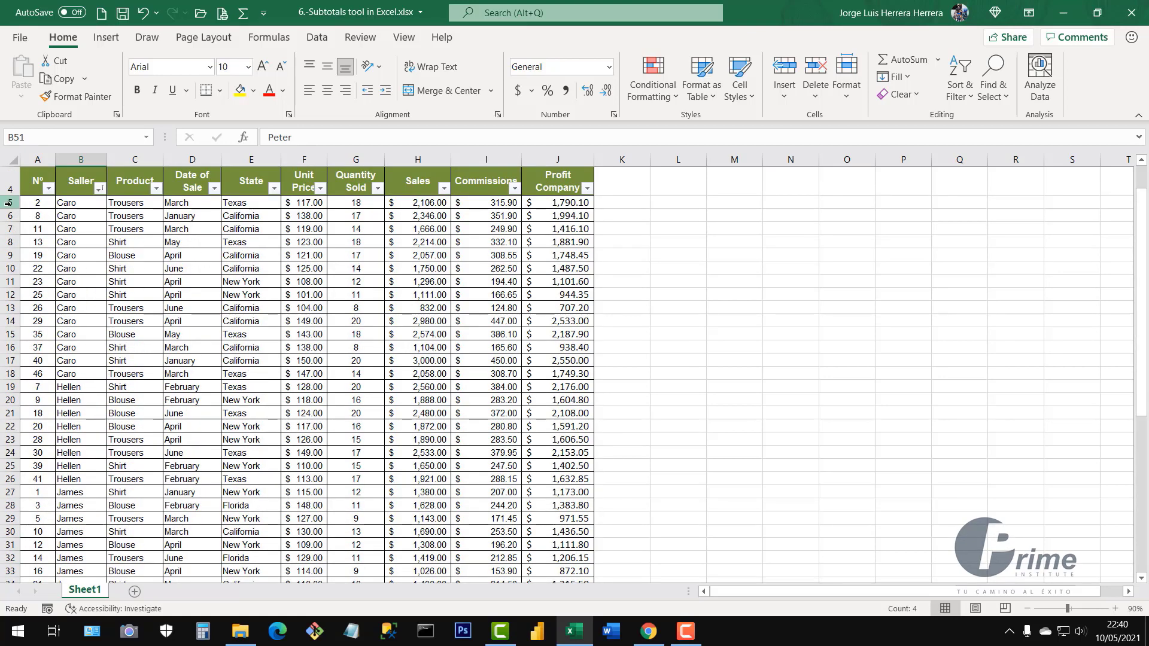
drag(9, 203, 9, 374)
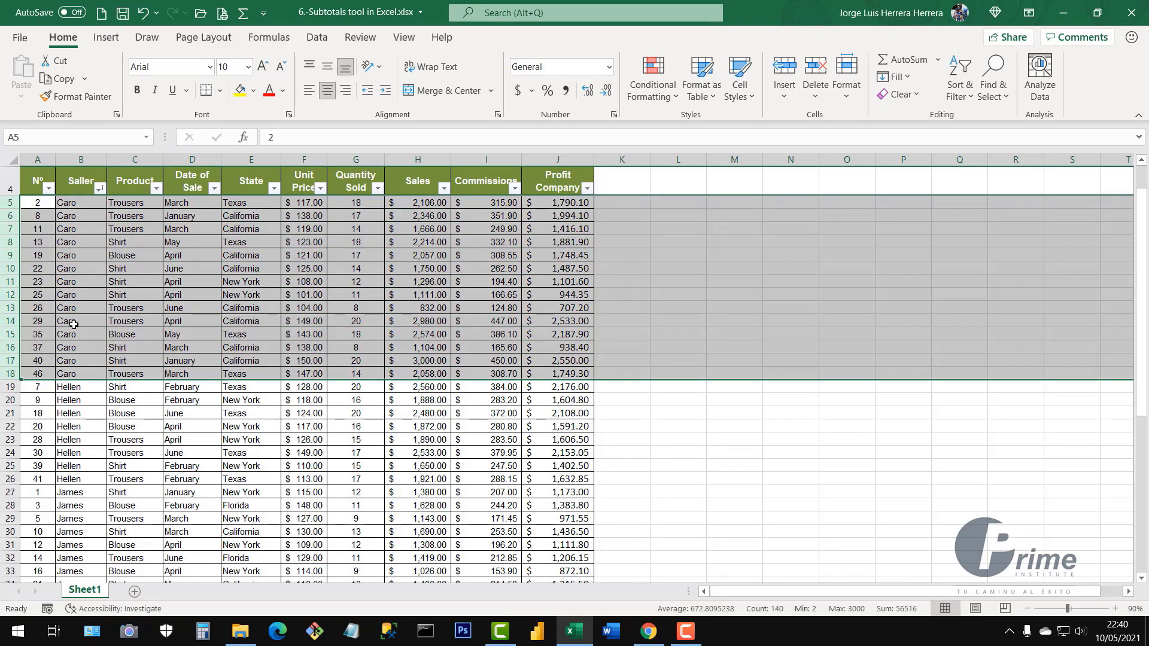
scroll(75, 347, down, 2)
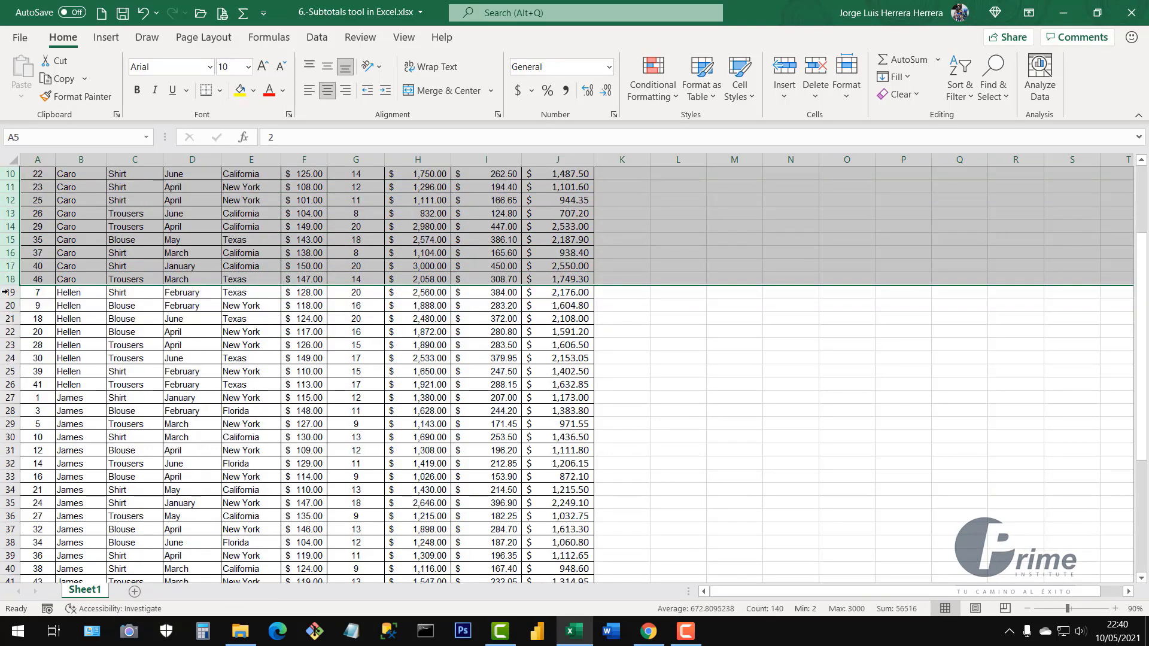
drag(6, 293, 9, 384)
scroll(66, 336, down, 7)
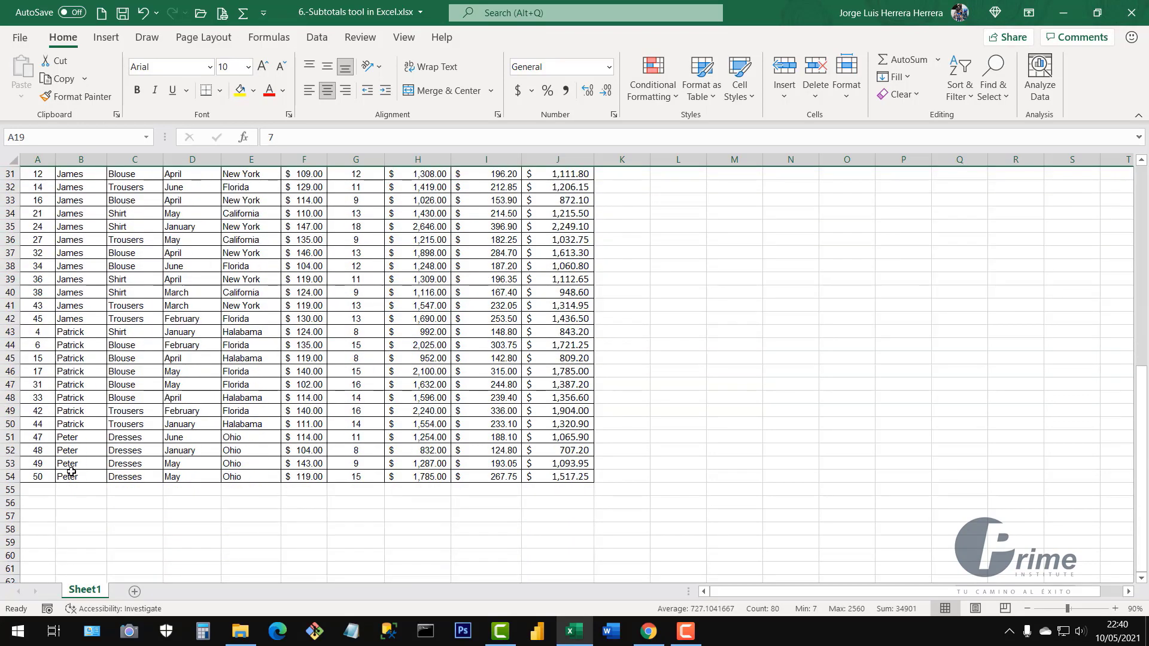
scroll(129, 420, up, 10)
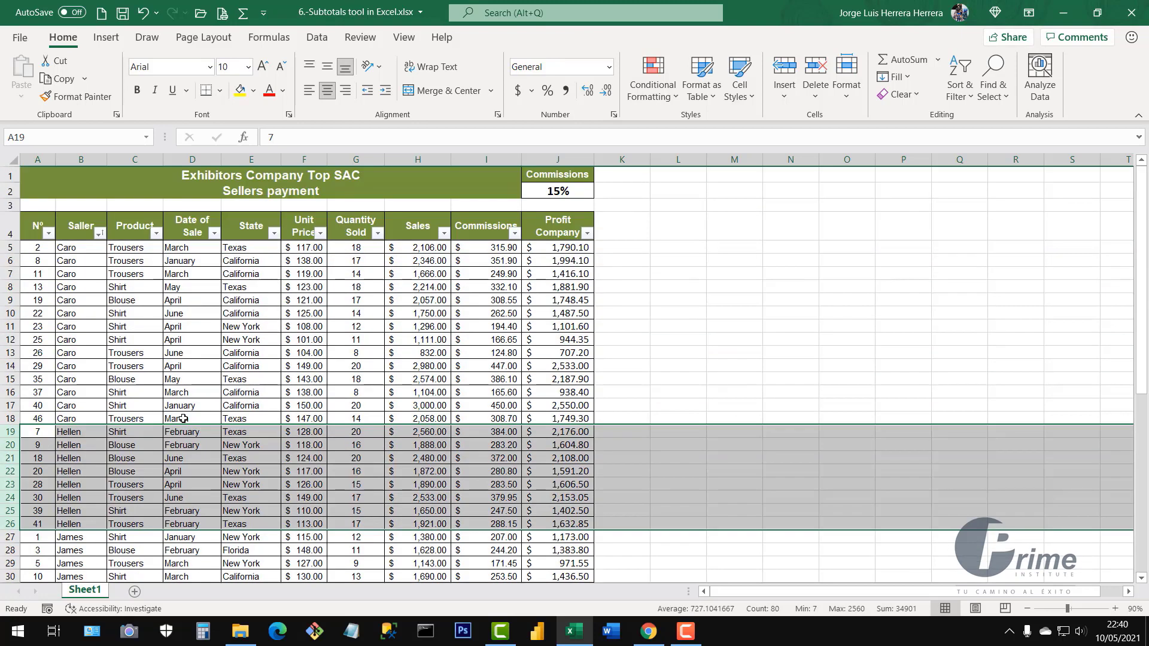
click(232, 397)
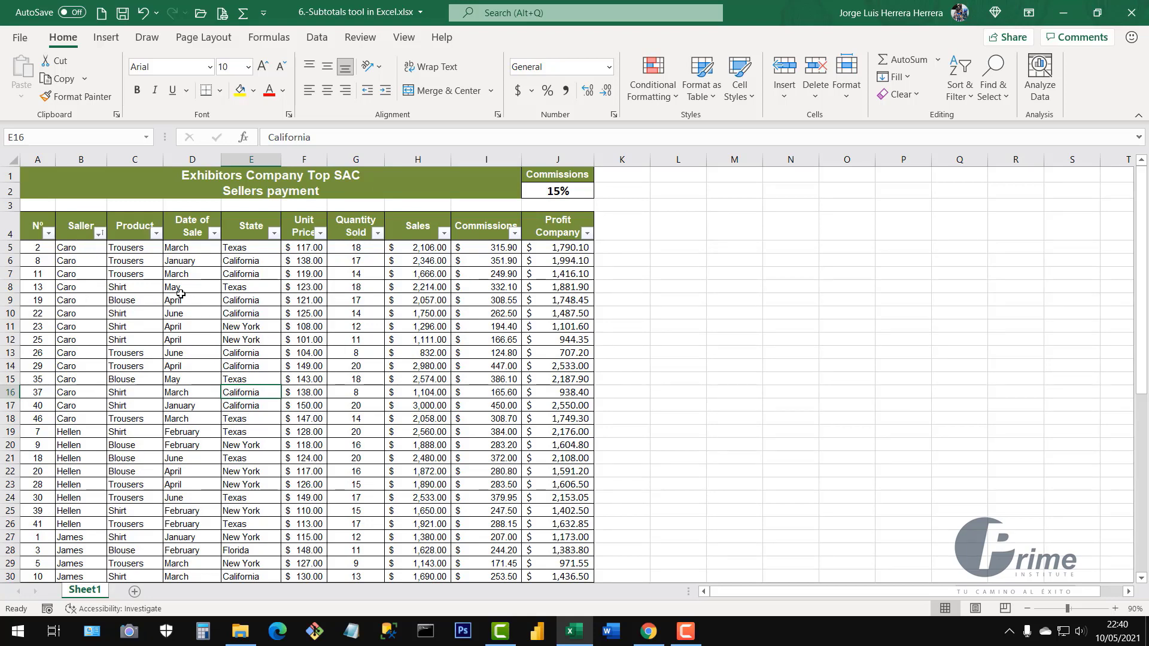
Select the header row, then the Commissions and Seller columns to review the table
click(249, 311)
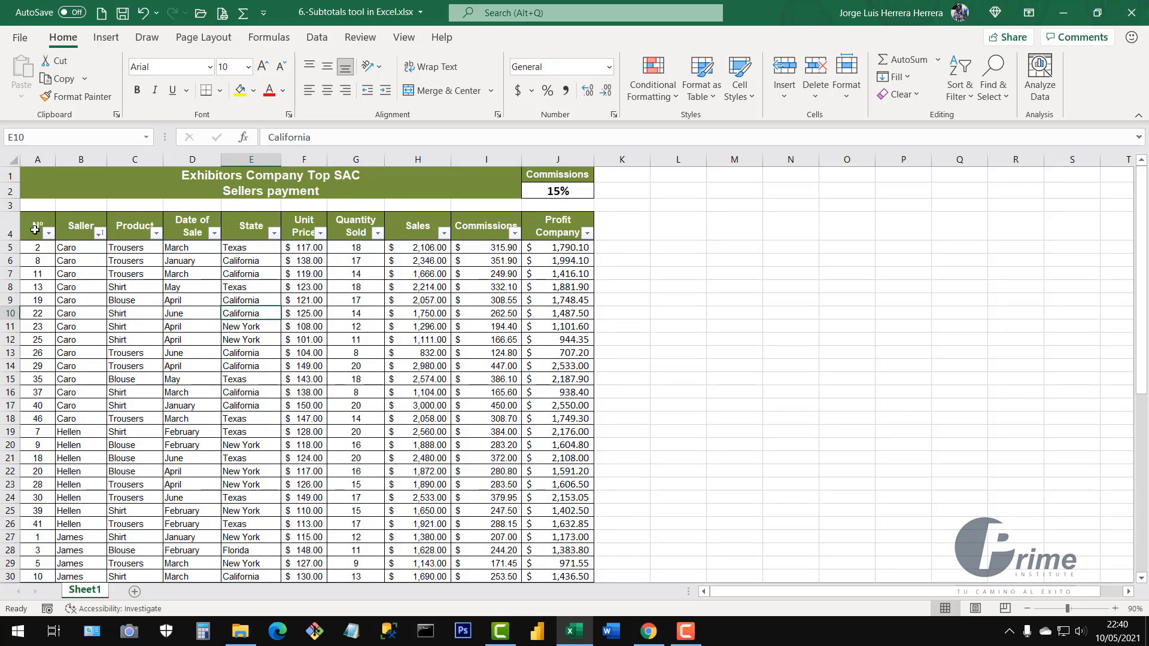
drag(33, 225, 578, 235)
click(440, 326)
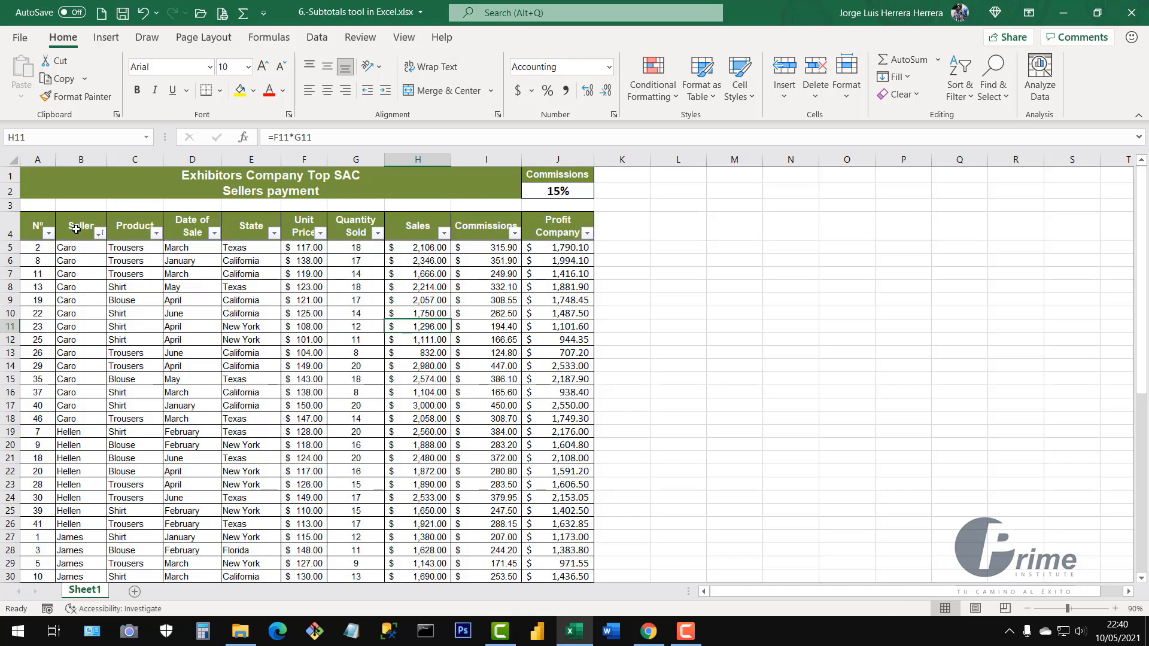
click(489, 158)
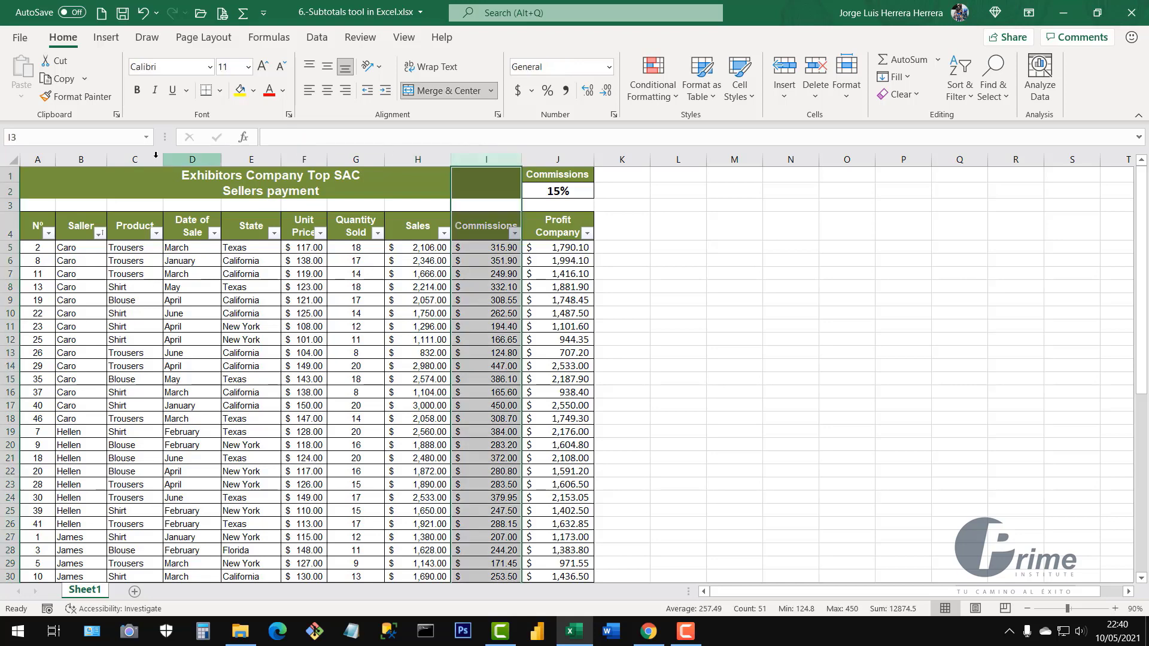
click(85, 159)
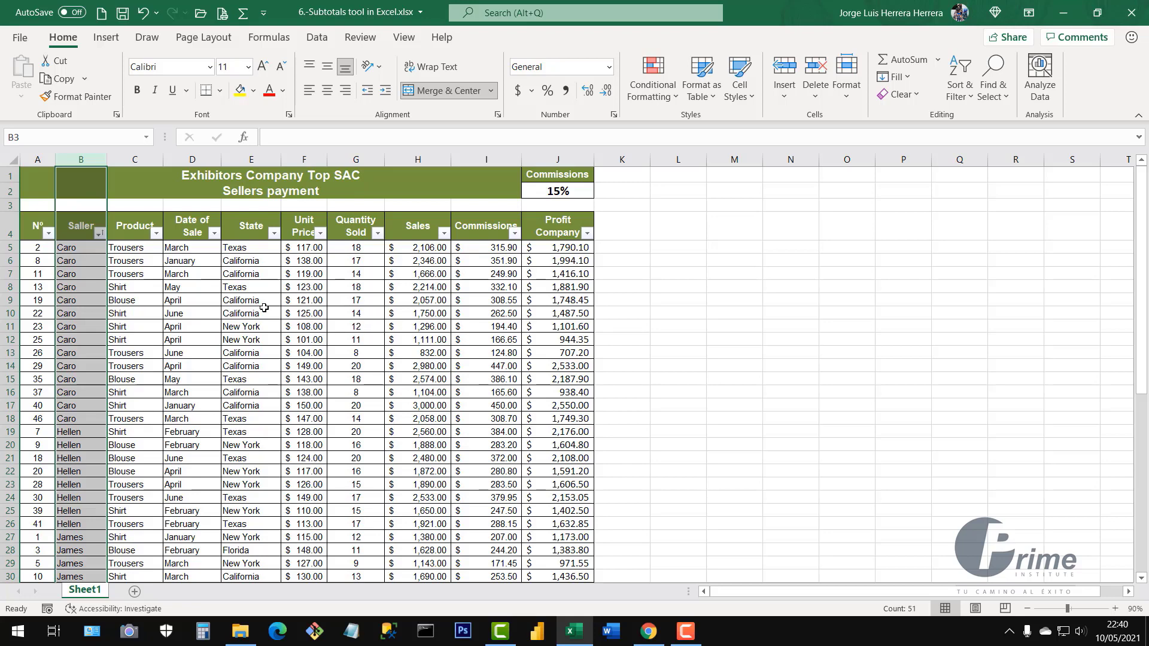
click(242, 302)
Check Sales, State and Quantity Sold cells, leave the active cell in the table, and show the Data tab
click(436, 300)
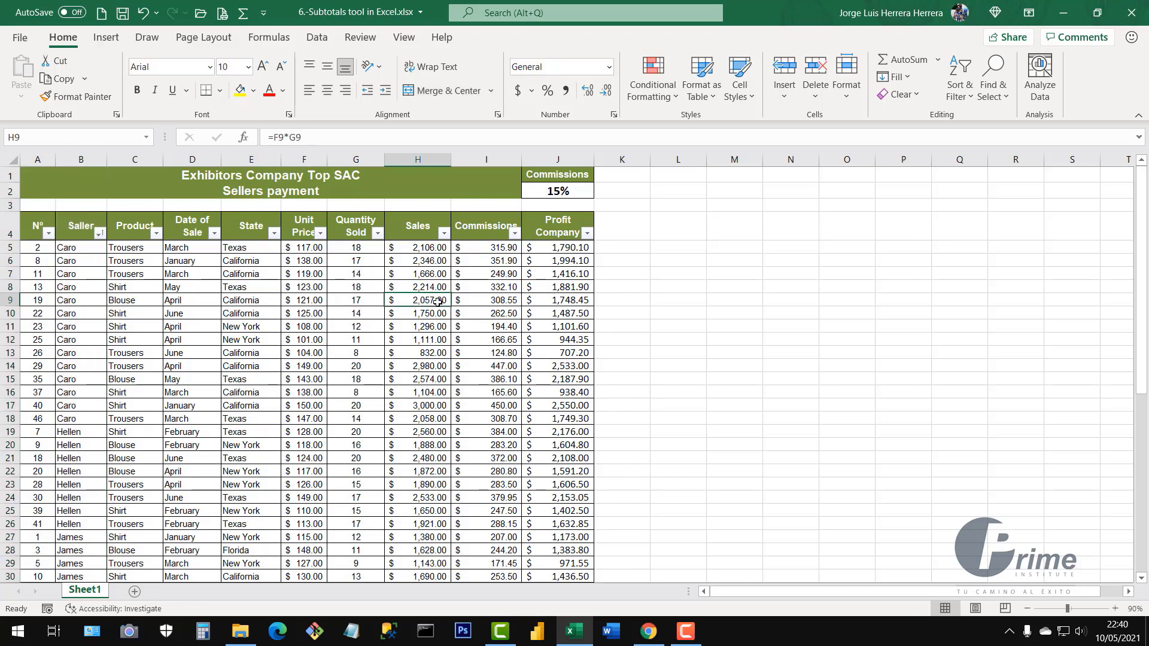
click(419, 405)
click(256, 374)
click(440, 329)
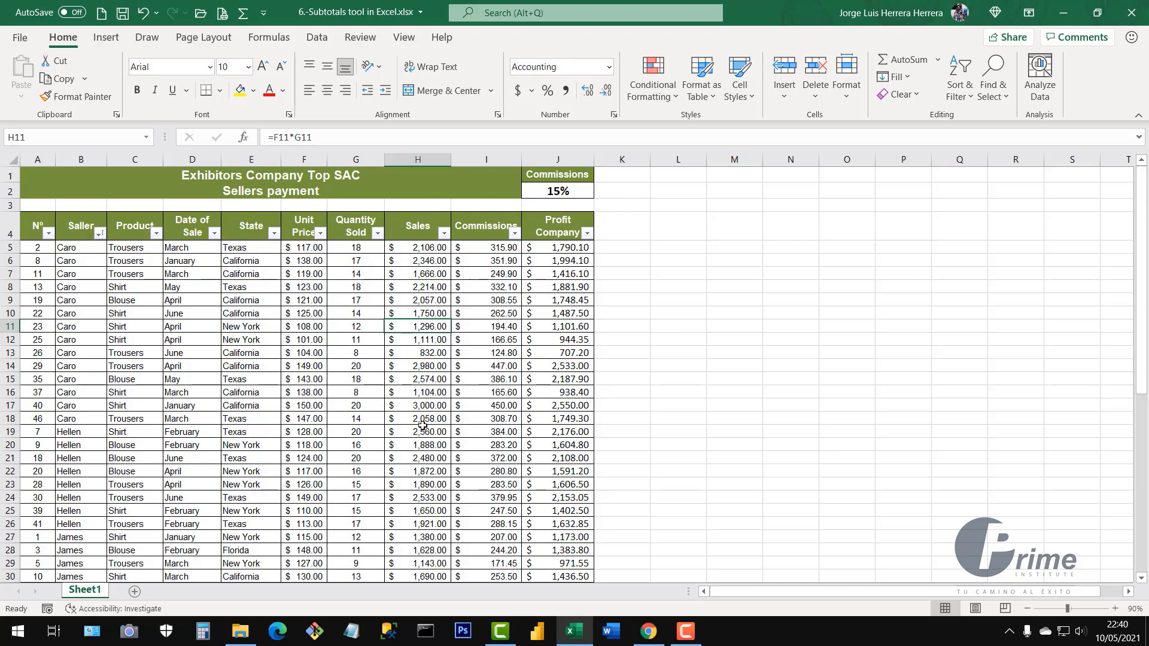
click(422, 426)
click(245, 368)
click(379, 338)
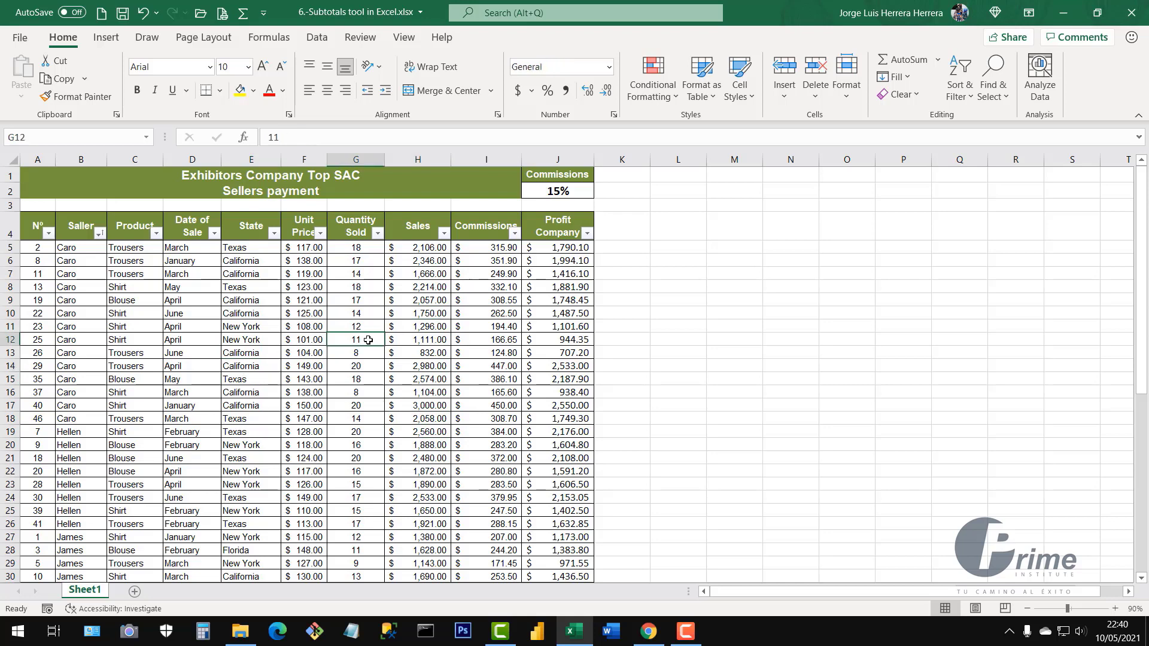
click(277, 369)
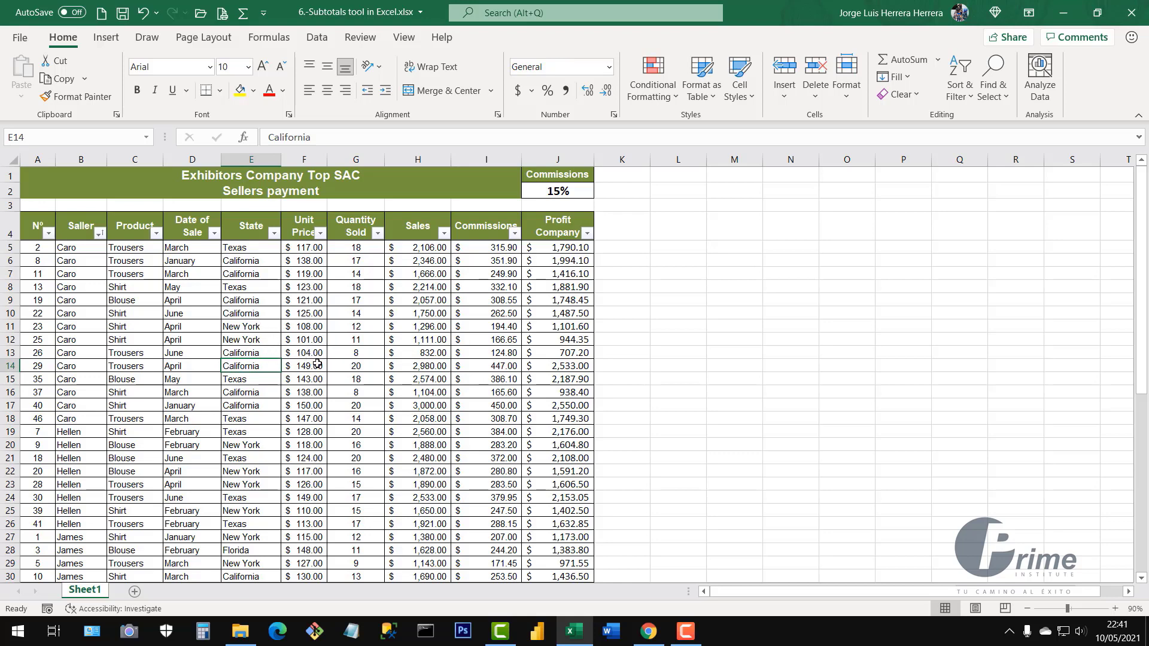
click(317, 40)
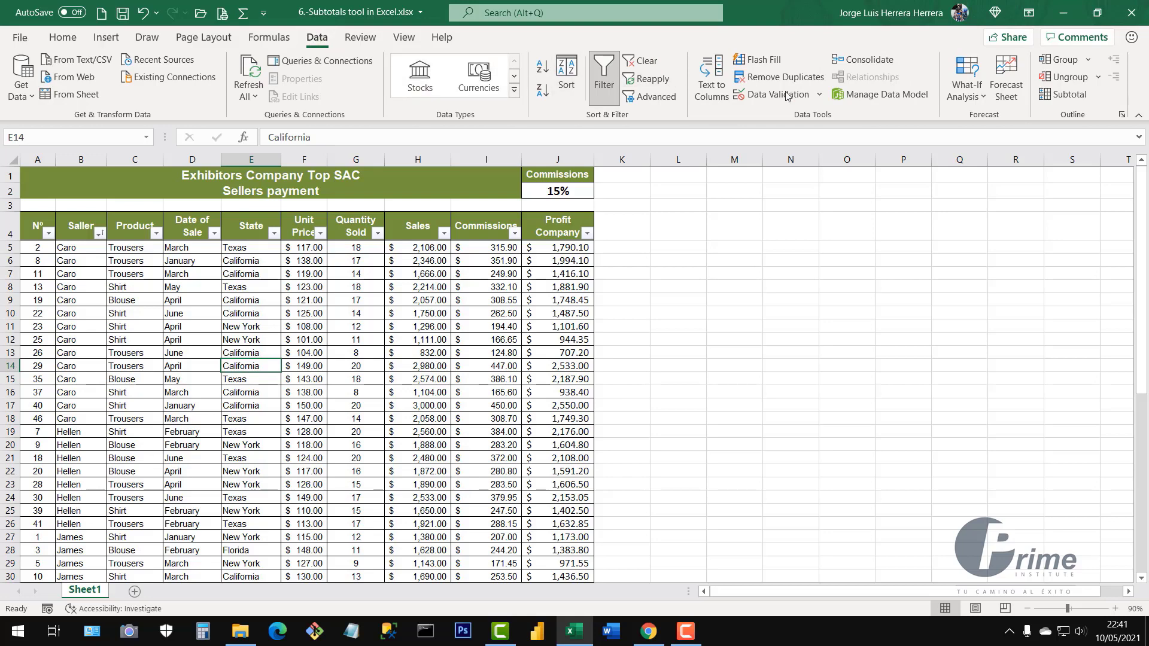
click(1062, 96)
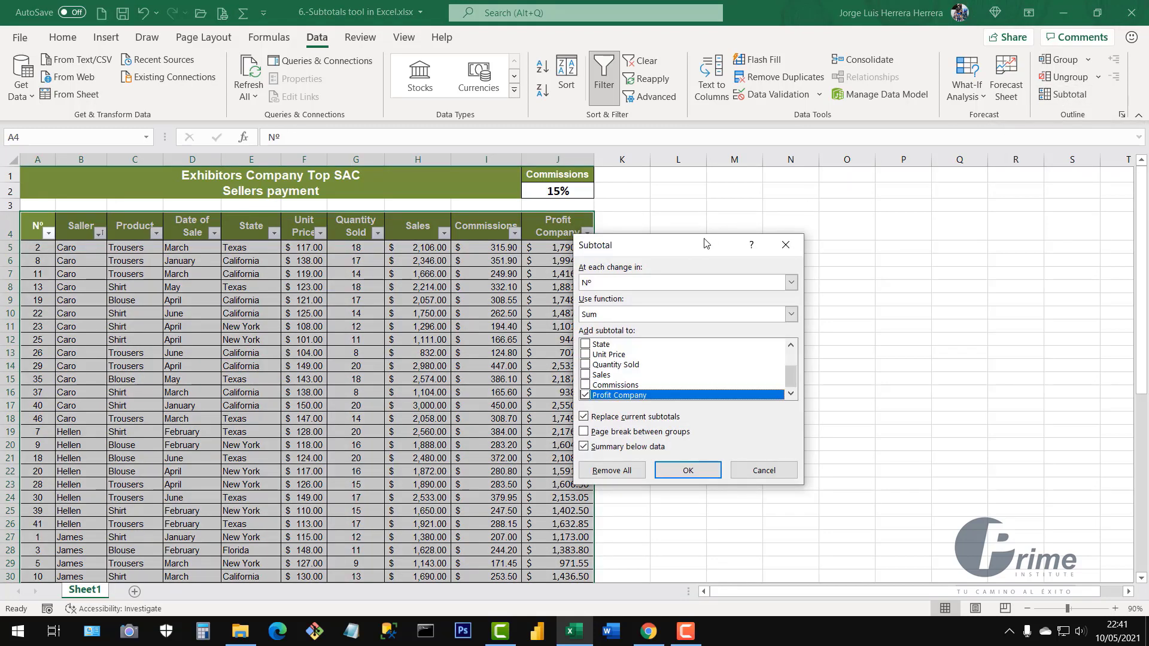
drag(705, 241, 799, 199)
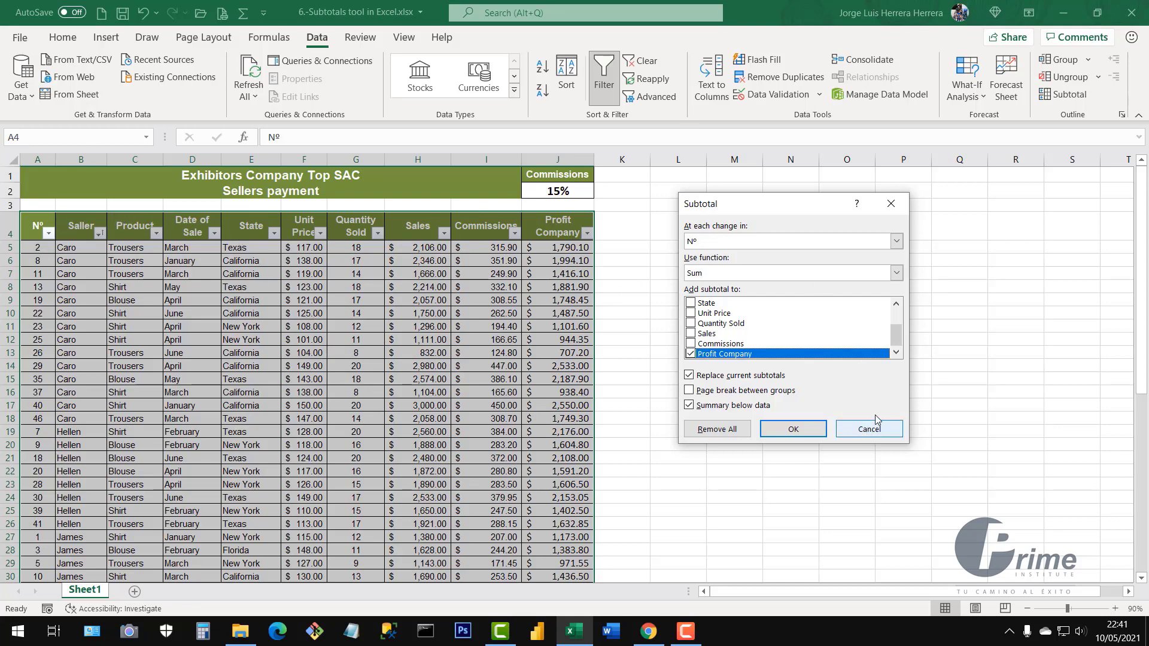
click(878, 434)
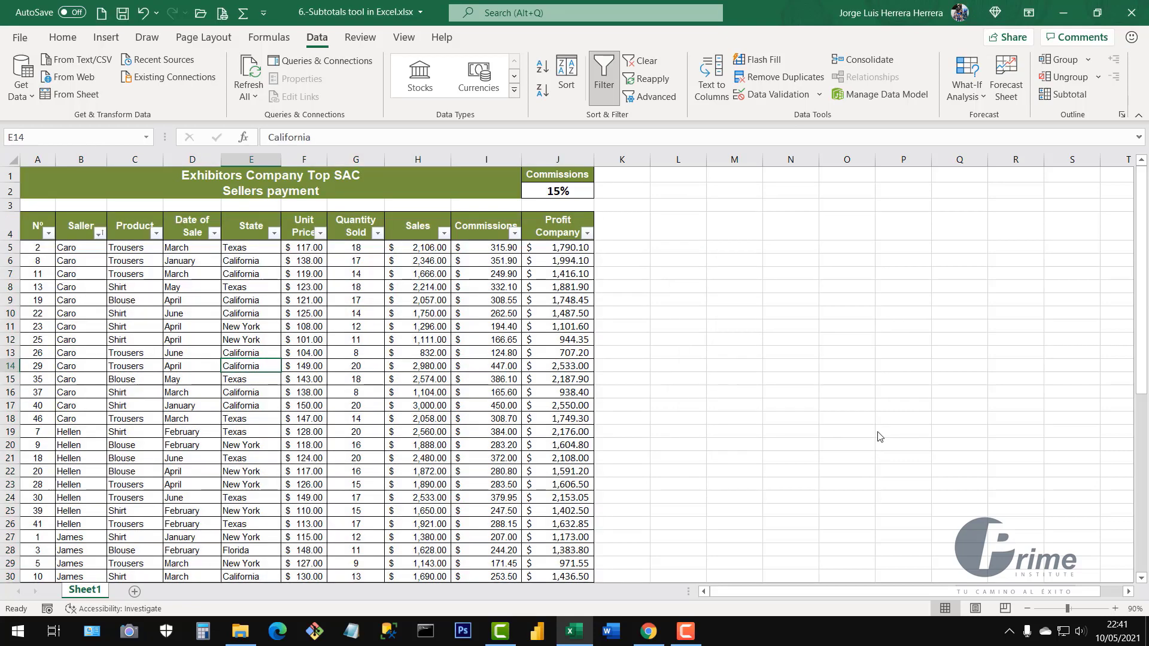
click(805, 393)
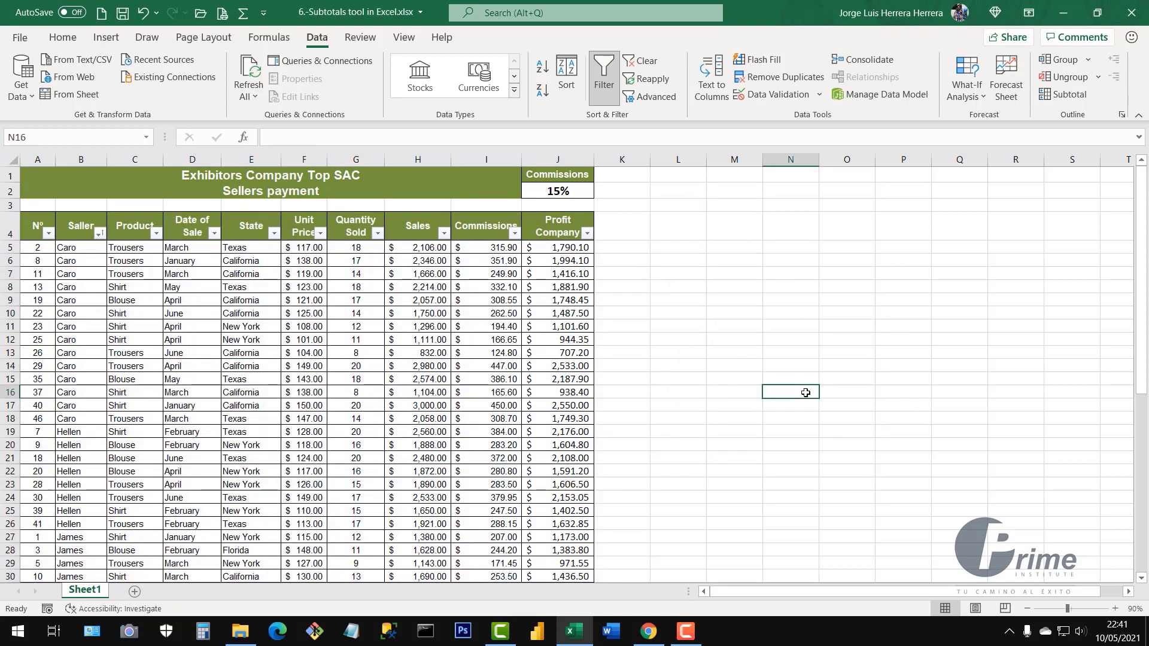
click(337, 432)
click(838, 376)
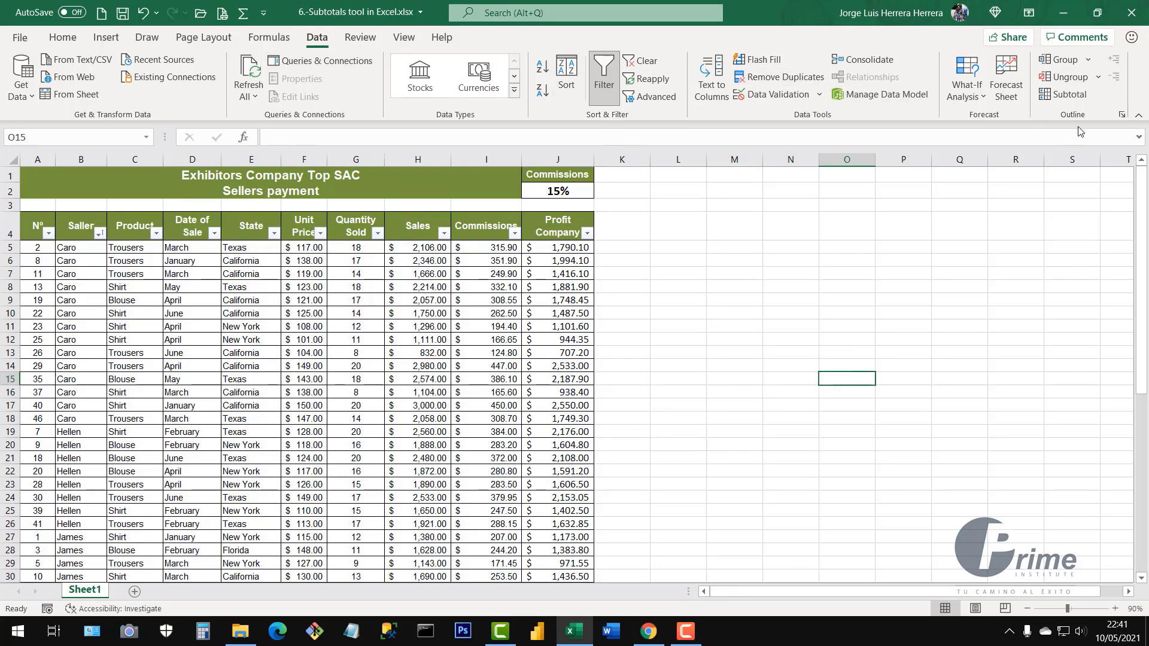
click(1073, 97)
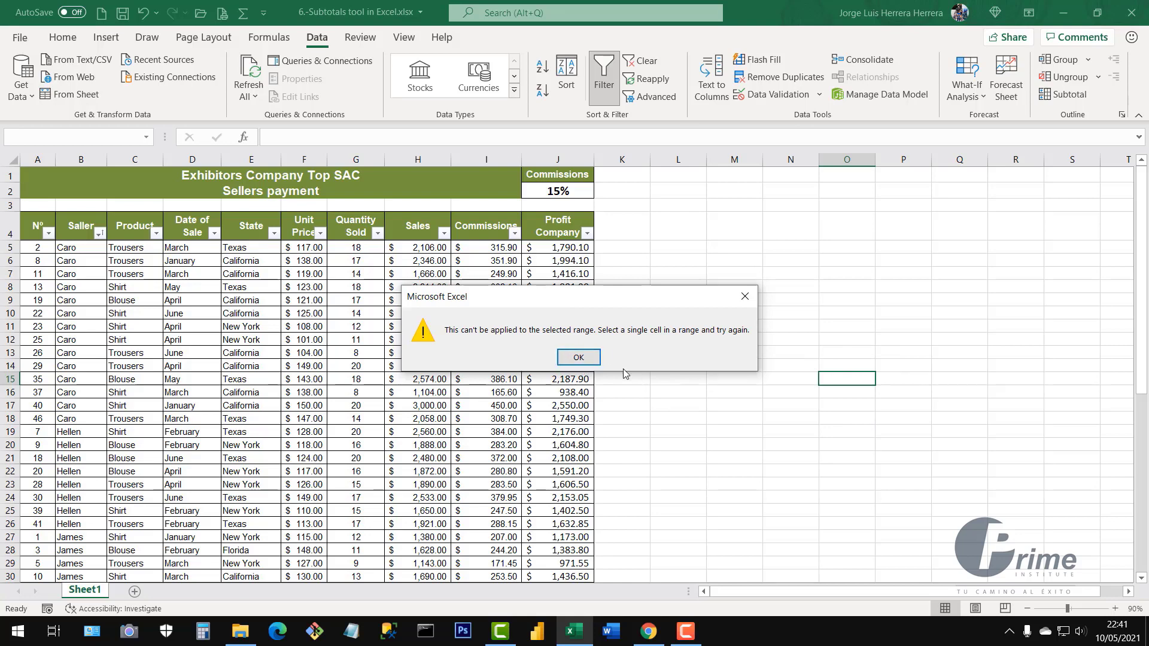
click(580, 358)
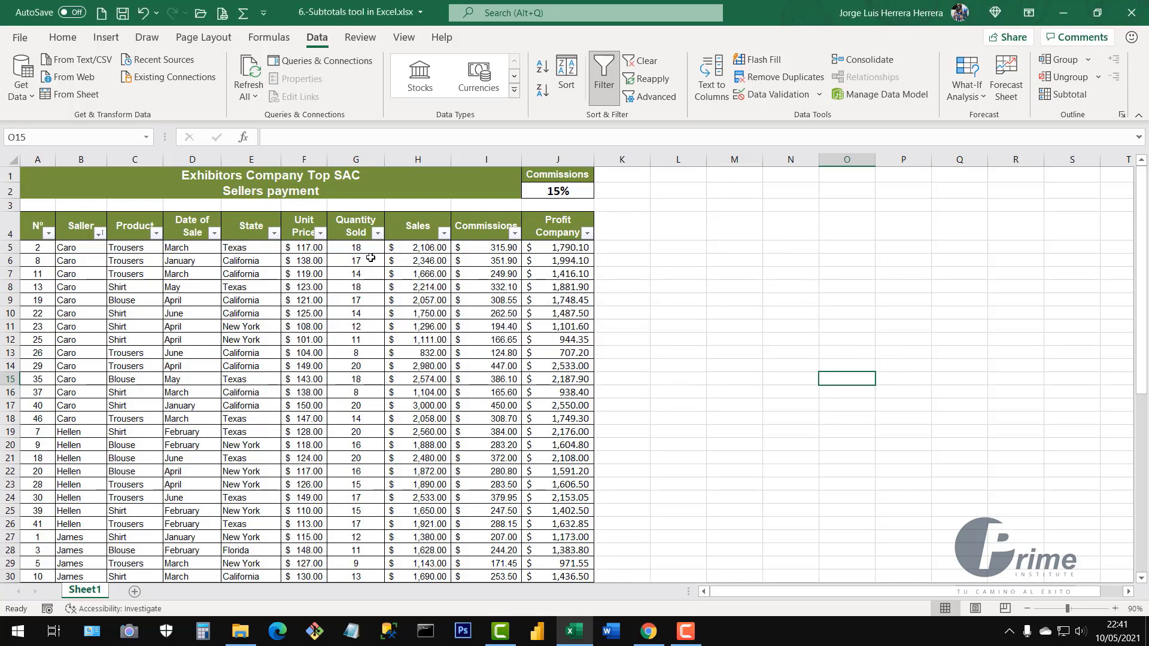
drag(356, 353, 390, 405)
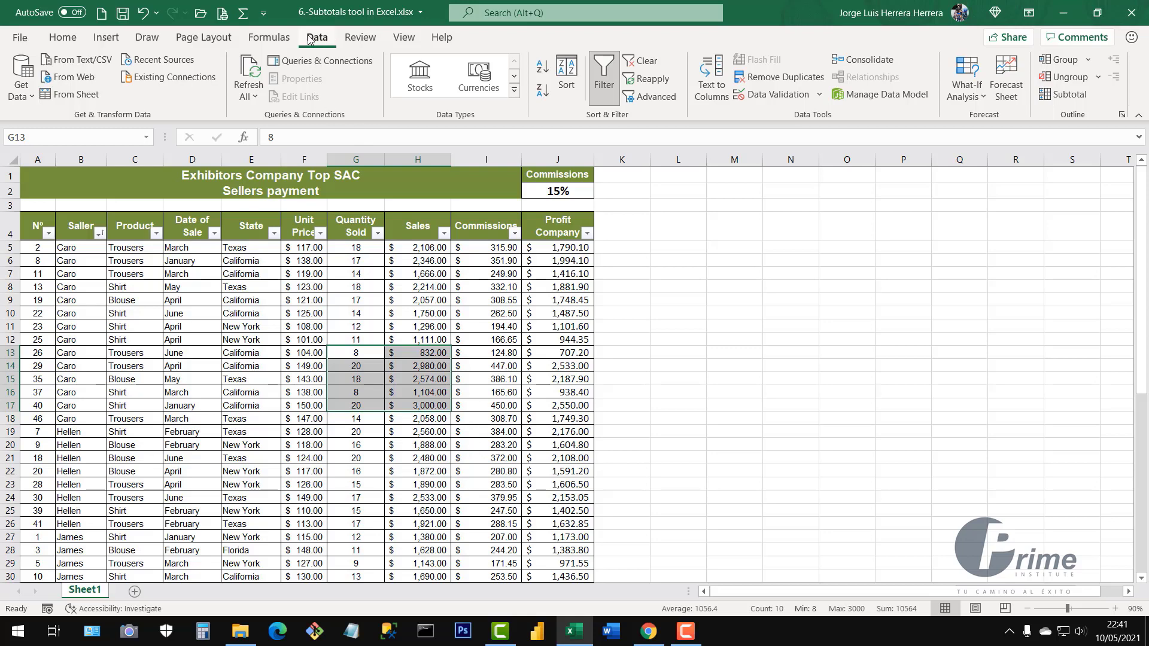
click(1061, 96)
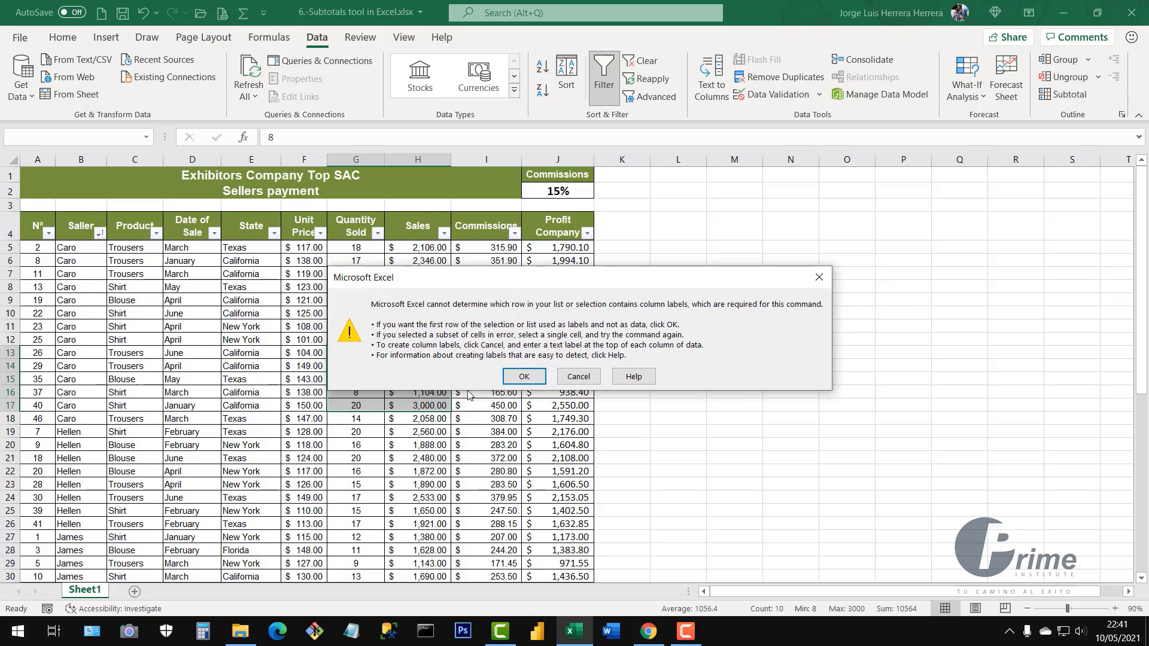
drag(443, 282, 585, 243)
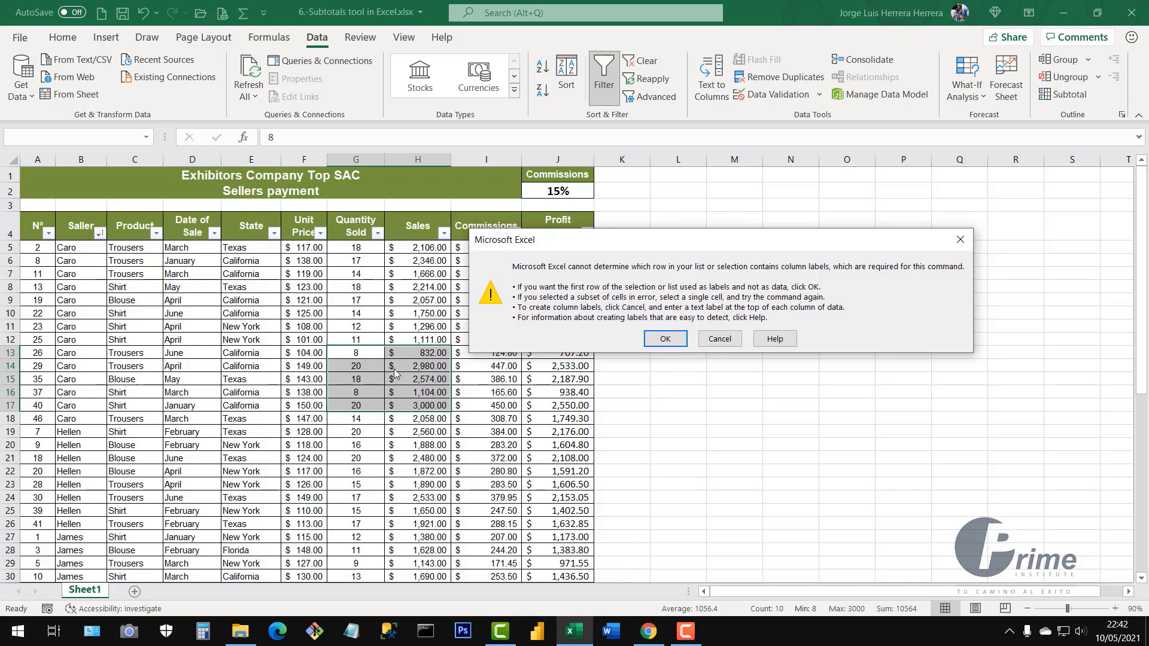
click(666, 339)
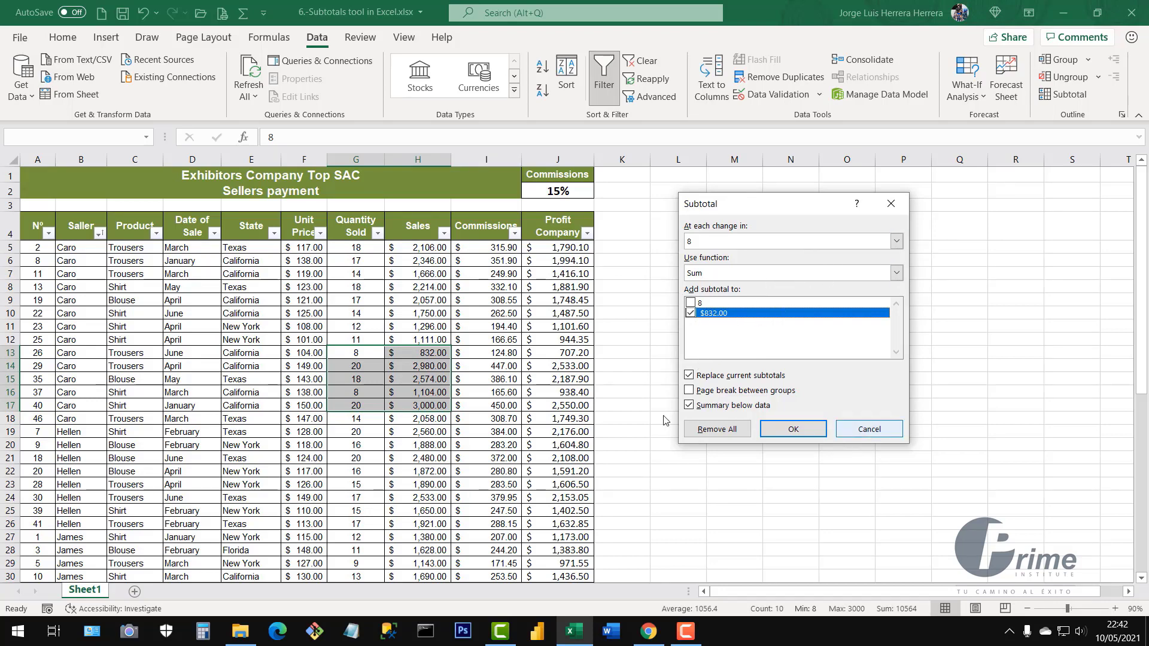
click(867, 428)
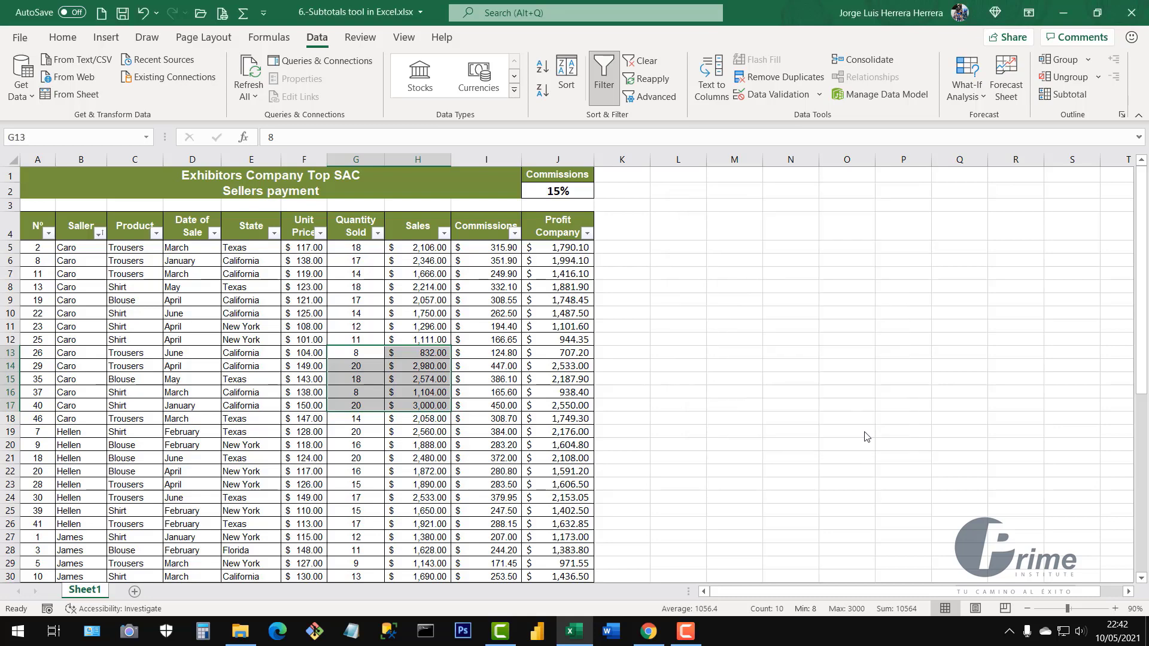
With a cell inside the sales table active, open Subtotal, preset to Sum Profit Company per change in Nº
click(660, 416)
click(193, 339)
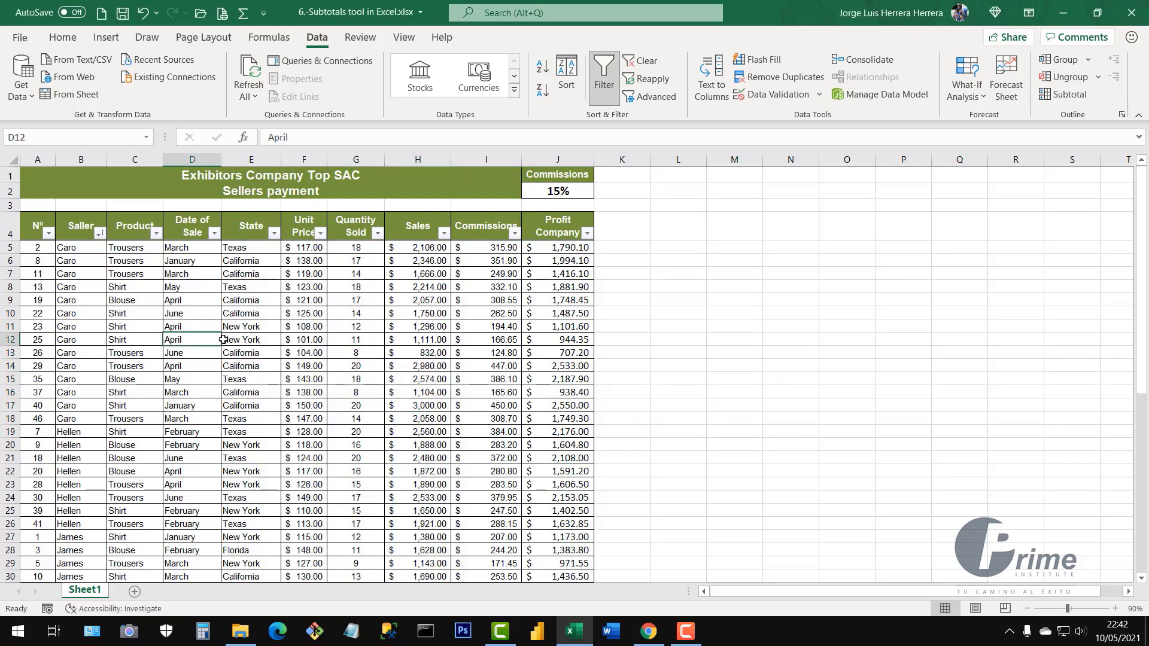
click(374, 344)
click(332, 389)
click(406, 350)
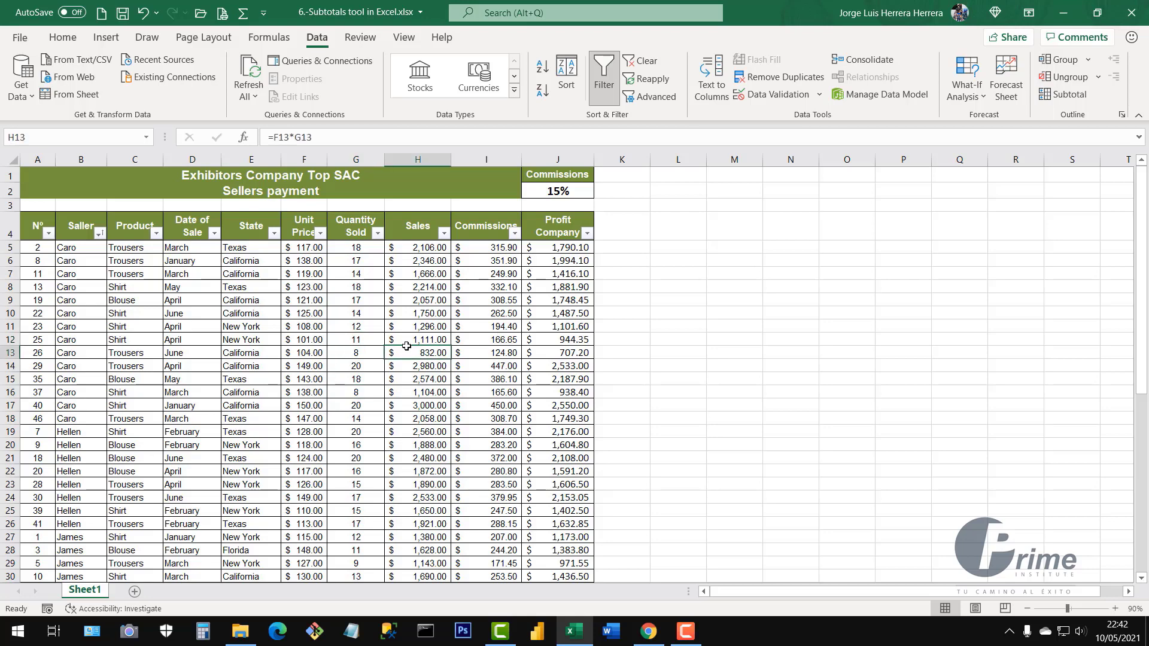
drag(38, 228, 558, 549)
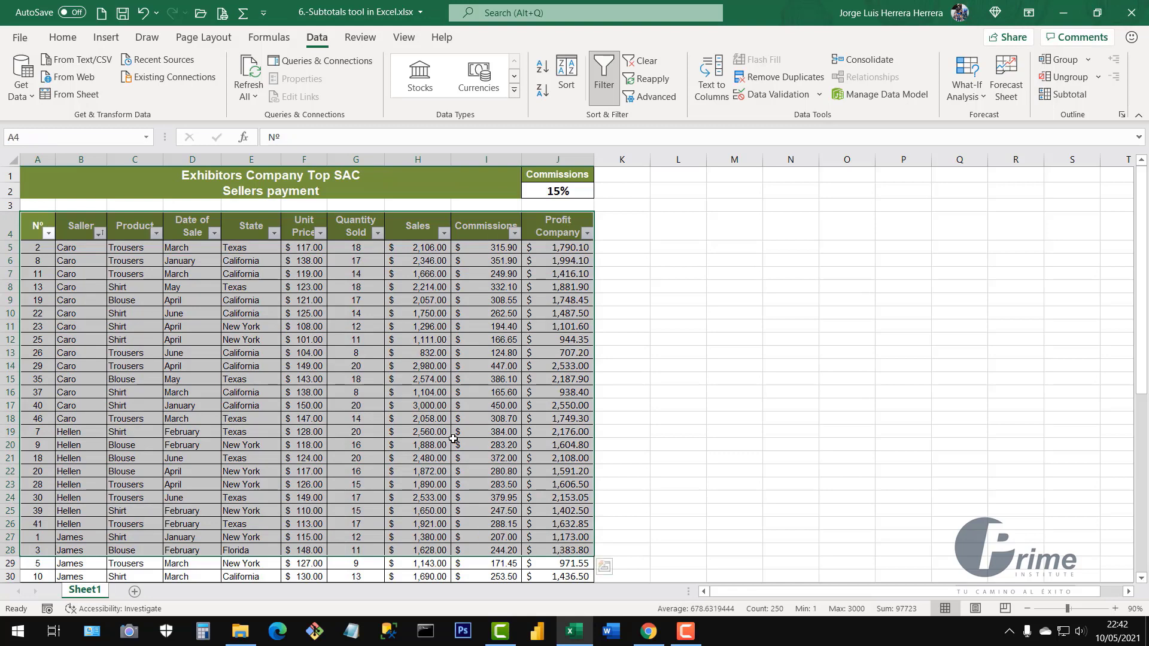
click(308, 371)
click(395, 362)
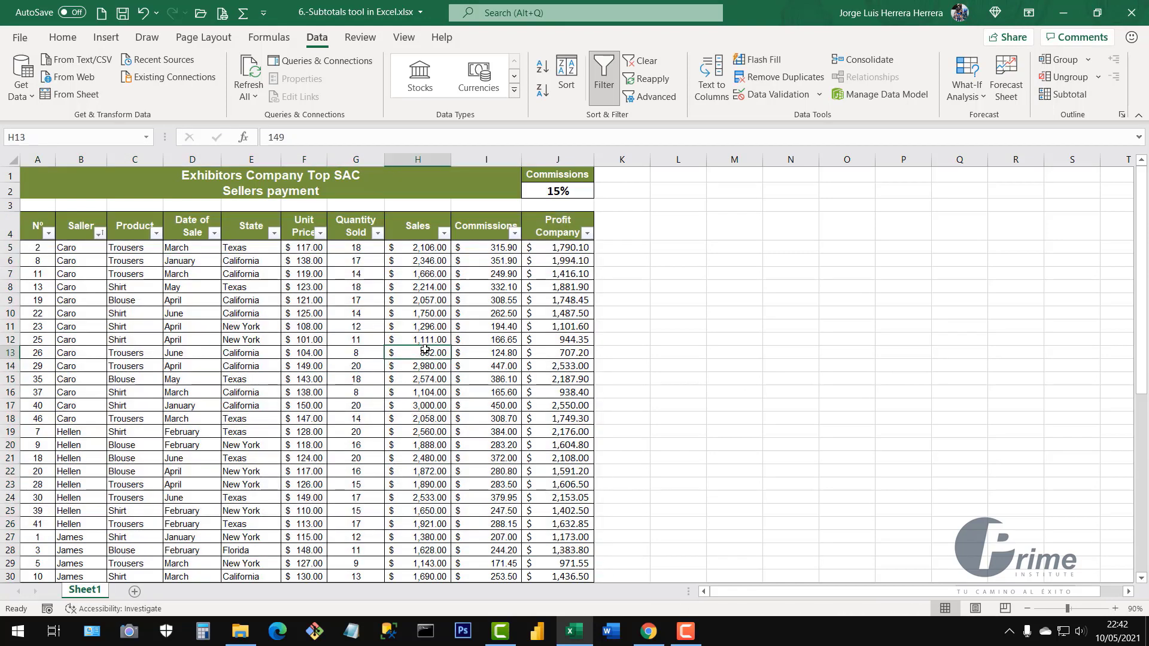
click(359, 385)
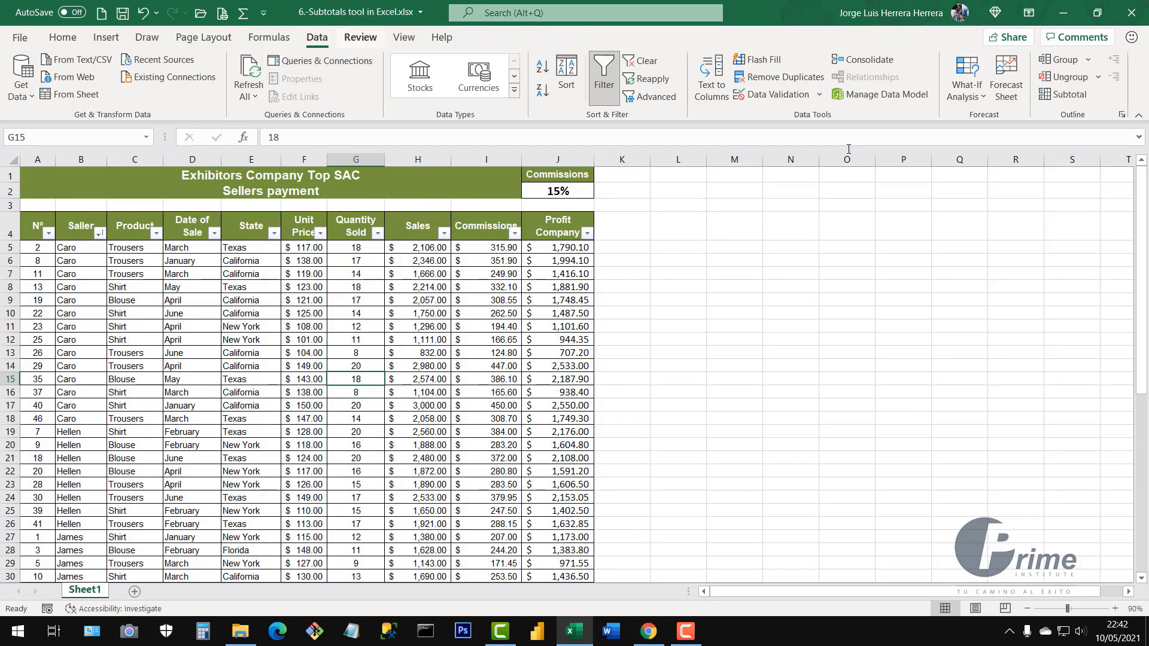
click(1069, 96)
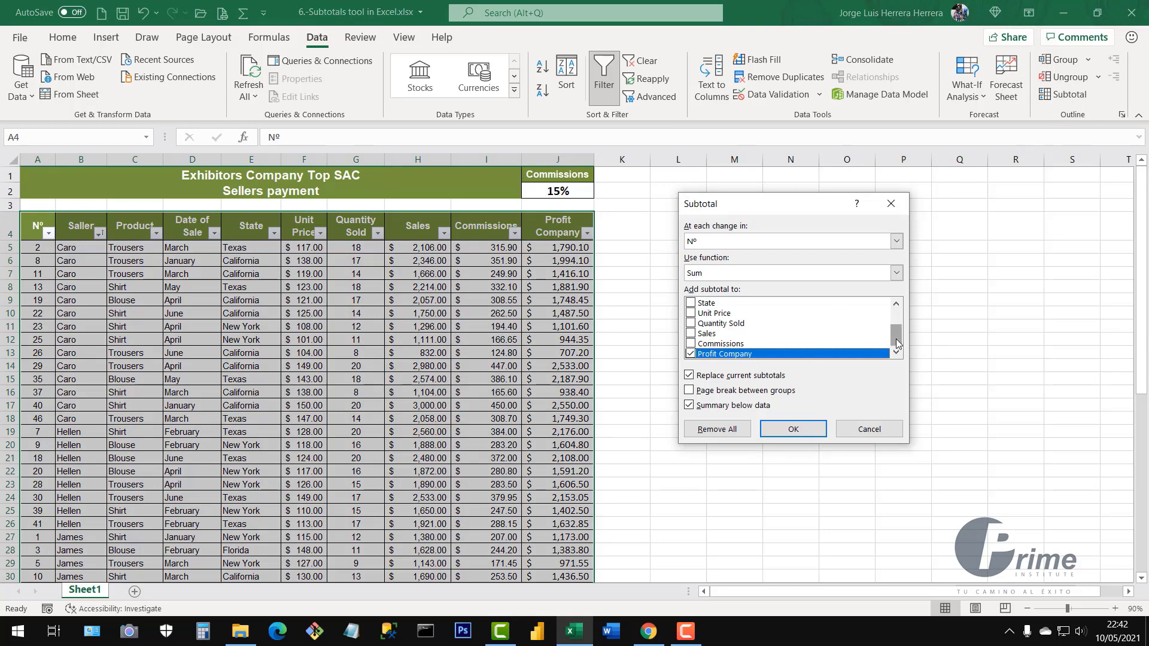
In the Subtotal dialog, set 'At each change in' to Saller and keep Sum as the function
mouse_move(896, 339)
mouse_down()
mouse_move(902, 300)
mouse_move(903, 346)
mouse_up()
drag(778, 213, 770, 261)
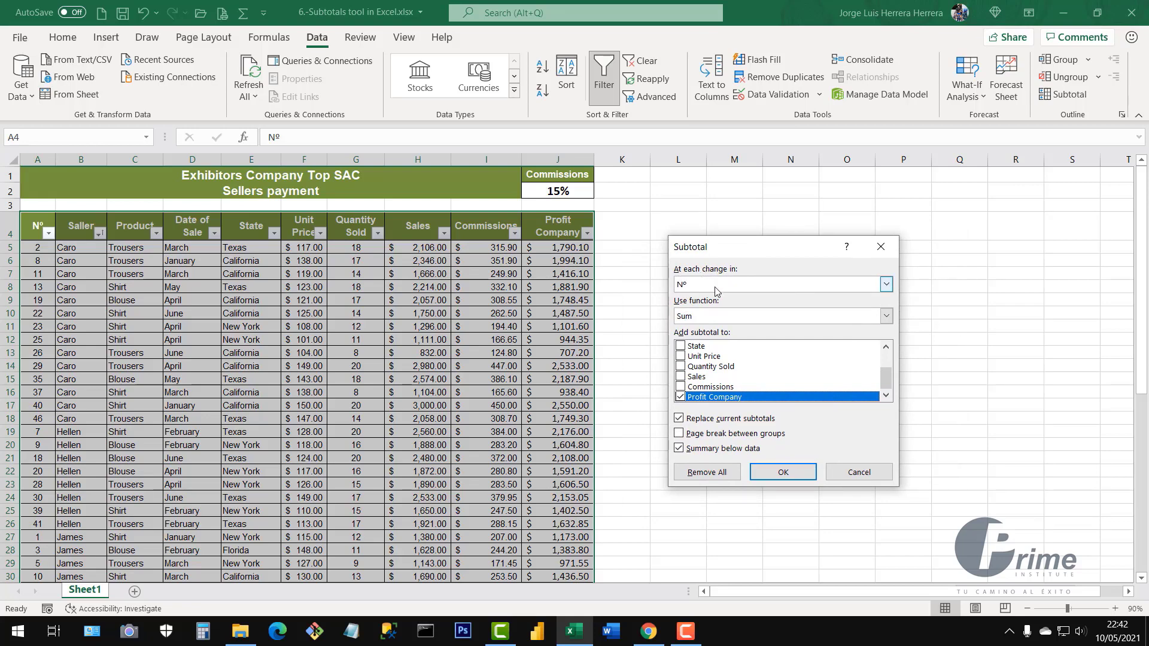
click(886, 285)
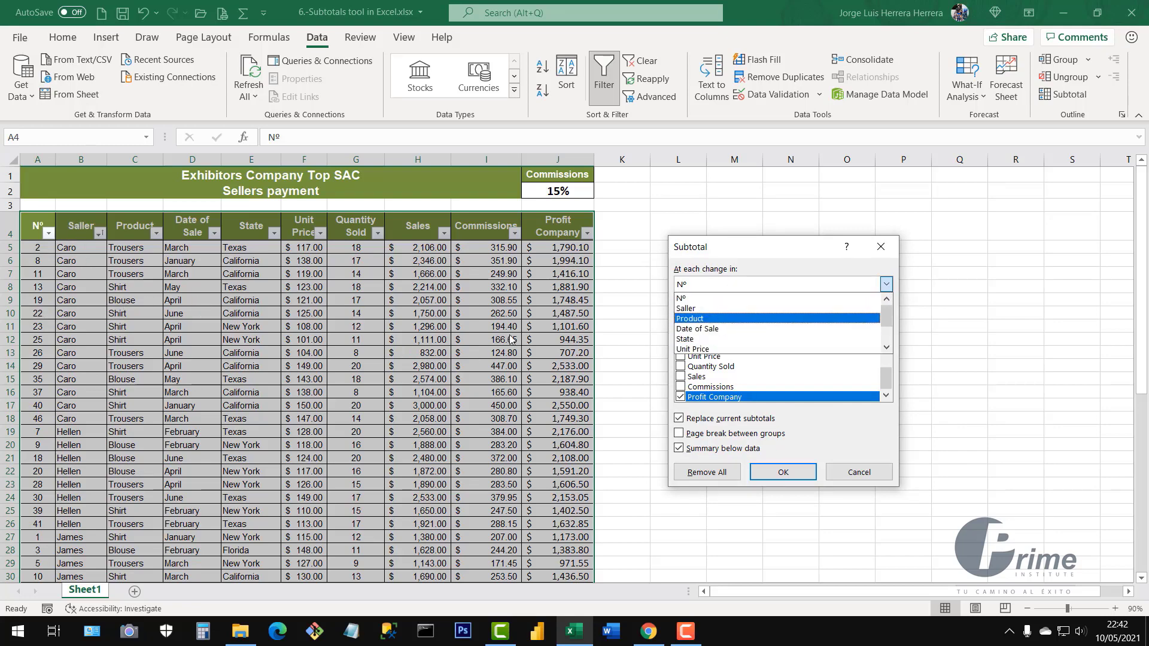
click(692, 310)
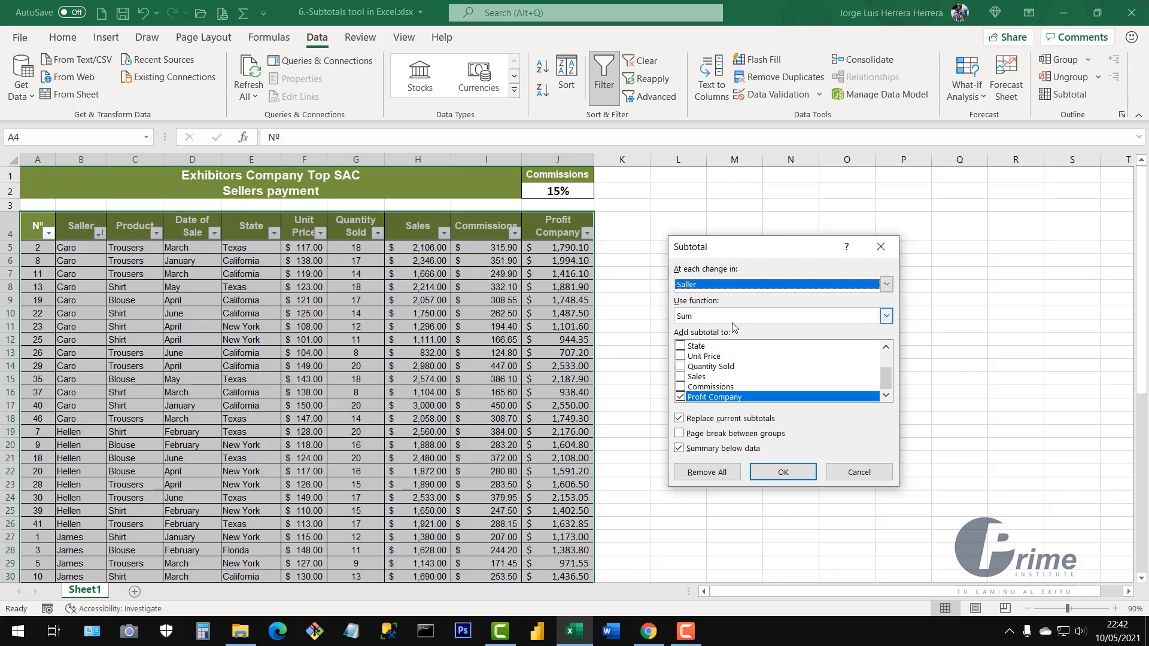
click(887, 317)
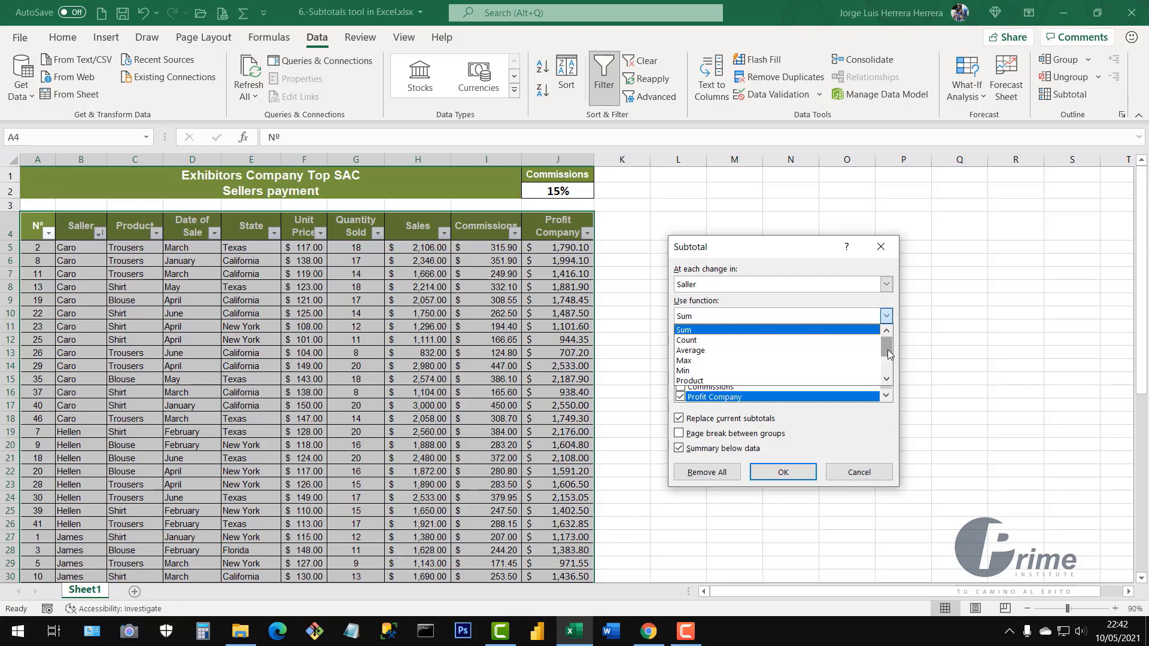
mouse_move(888, 354)
mouse_down()
mouse_move(886, 388)
mouse_move(886, 344)
mouse_up()
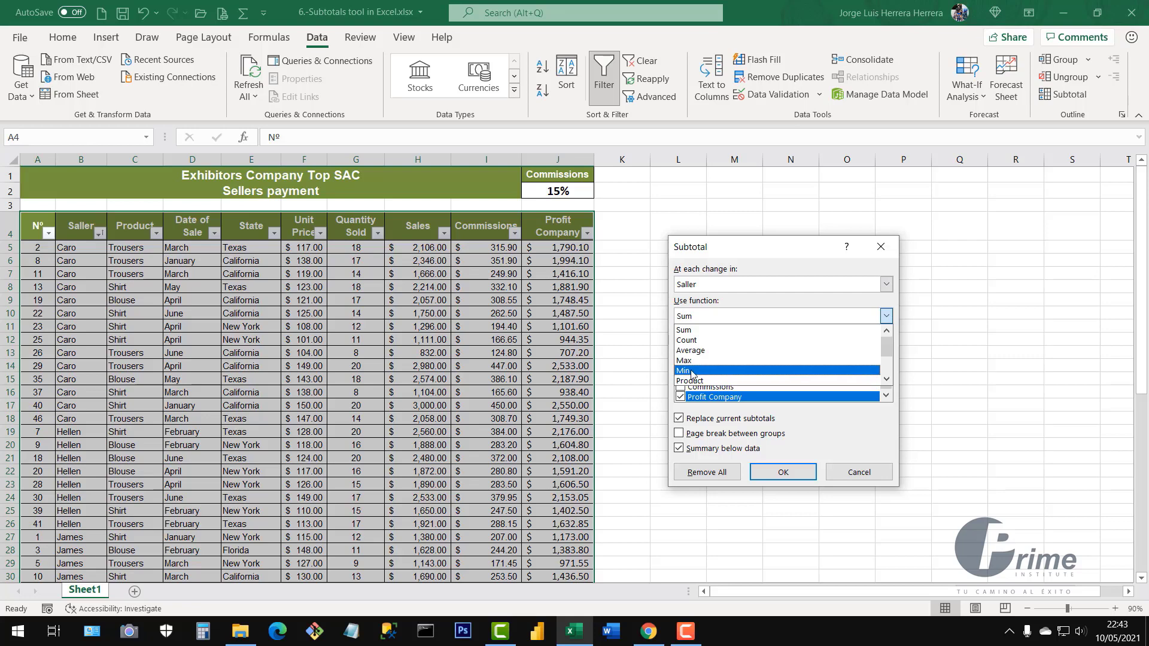
mouse_move(887, 346)
mouse_down()
mouse_move(887, 372)
mouse_move(888, 325)
mouse_up()
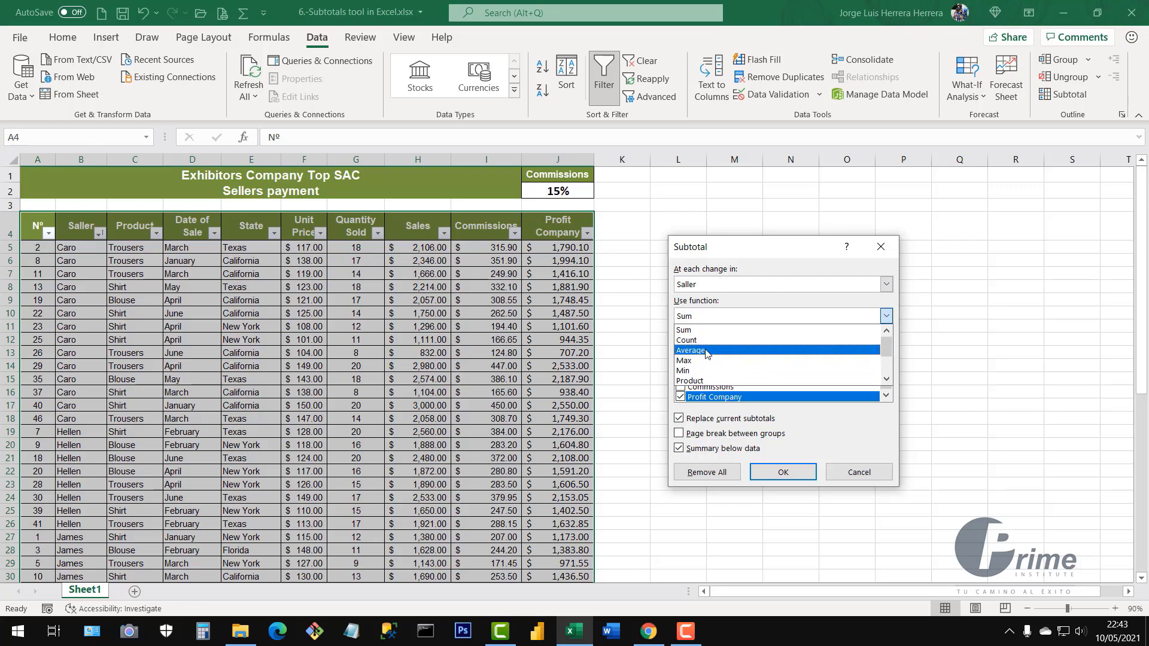
click(683, 331)
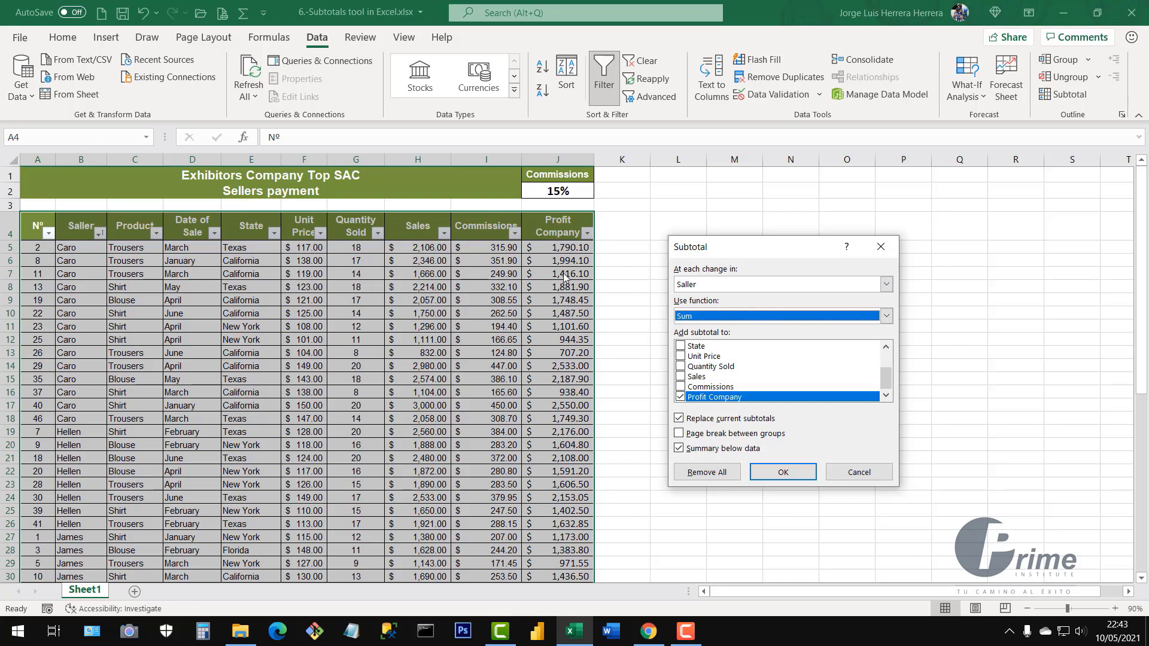
Subtotal Commissions instead of Profit Company and apply, giving per-seller totals like Caro Total 4,064.10
click(682, 397)
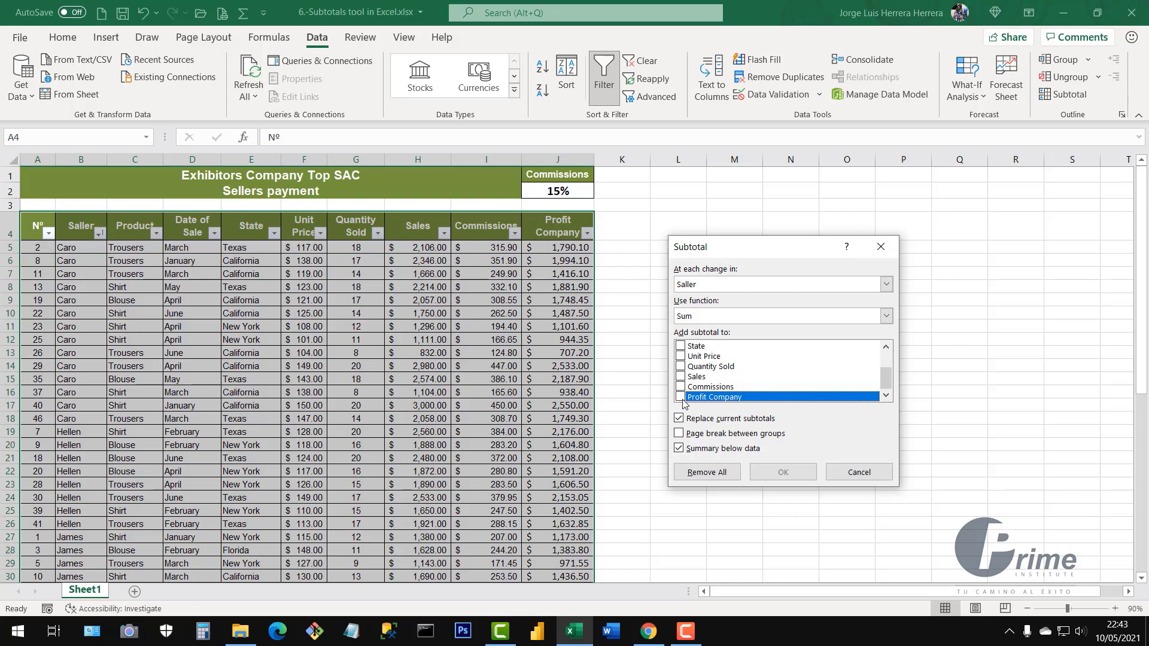
click(681, 387)
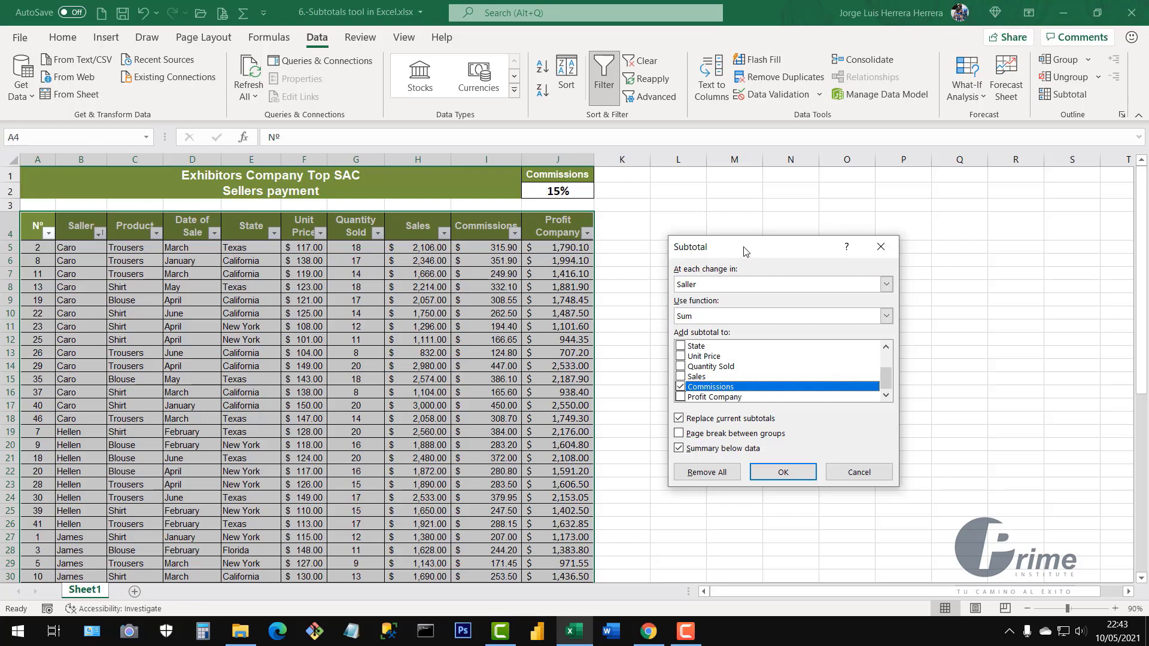
mouse_move(746, 250)
mouse_down()
mouse_move(756, 253)
mouse_move(739, 237)
mouse_up()
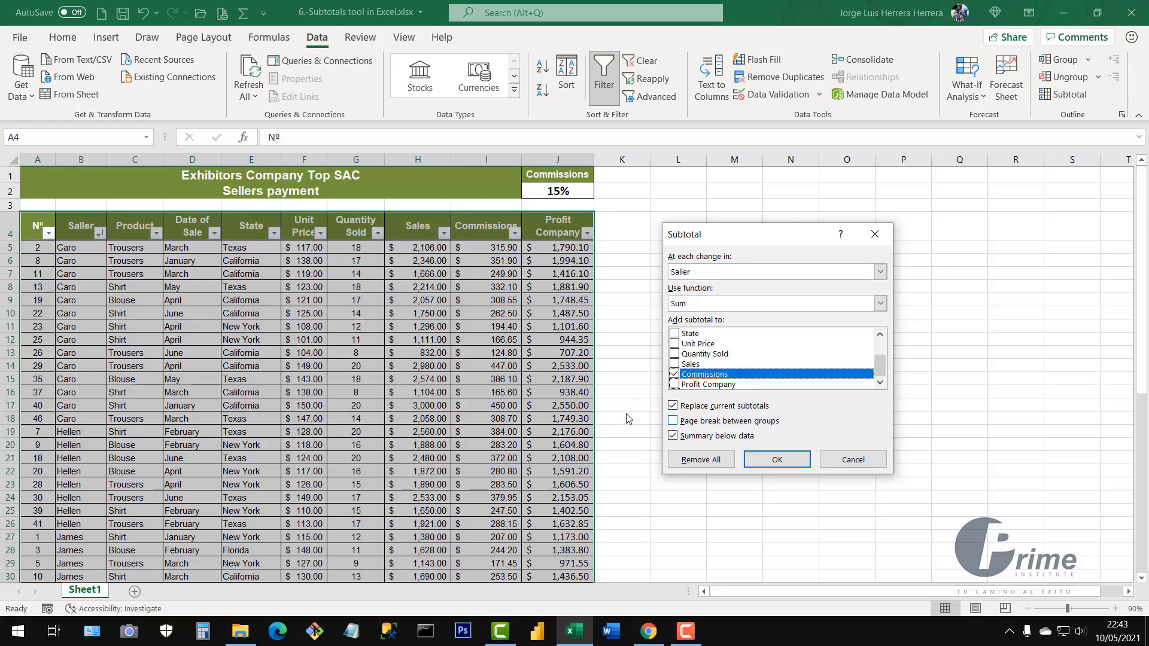
click(778, 461)
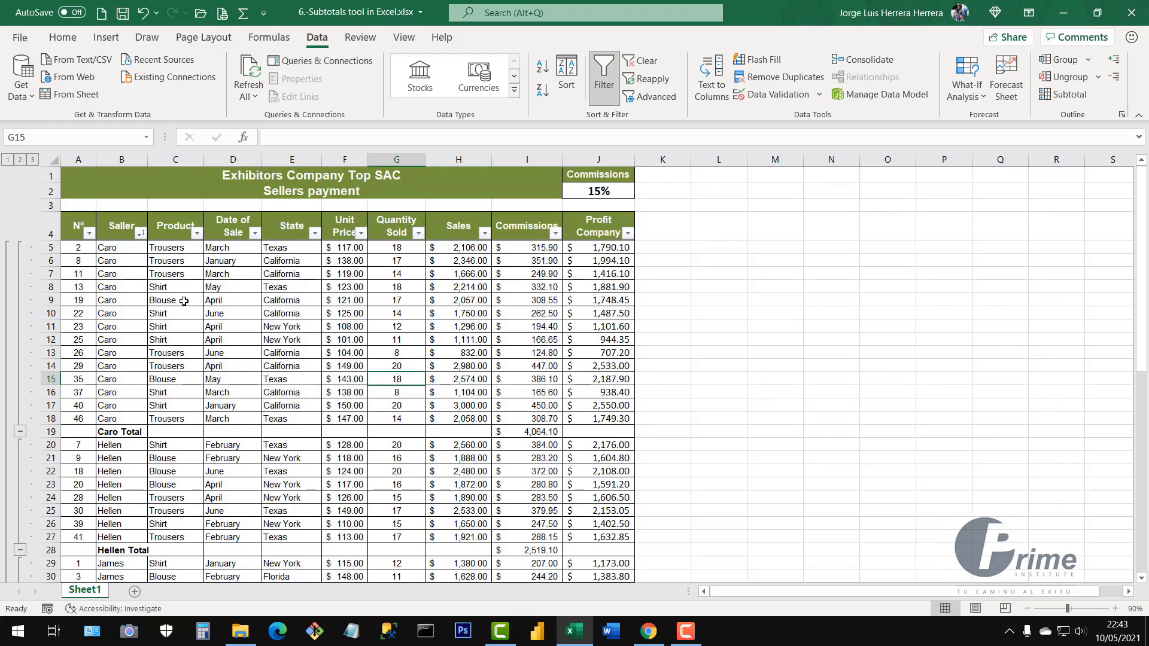
drag(120, 247, 542, 437)
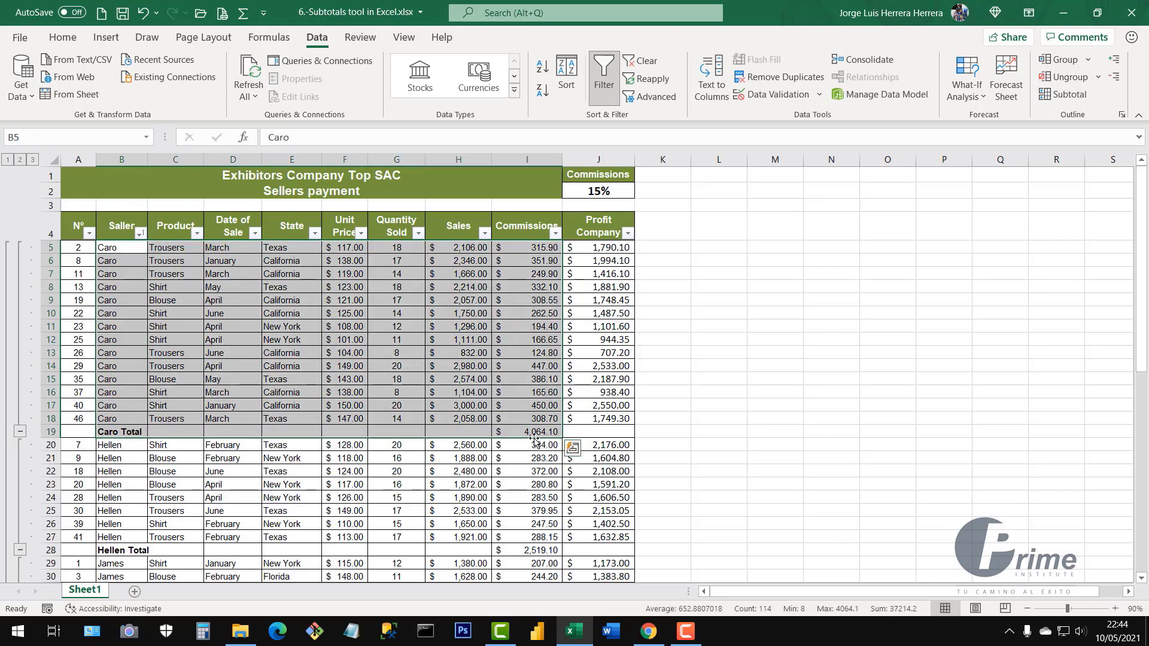
click(543, 437)
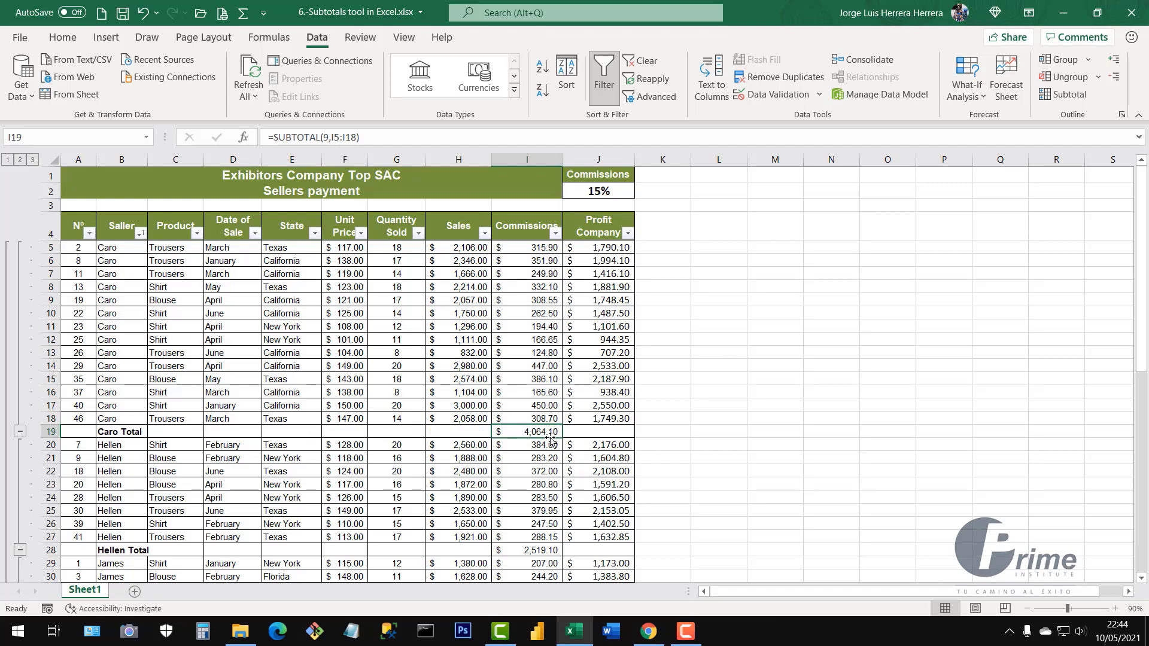
scroll(545, 419, down, 3)
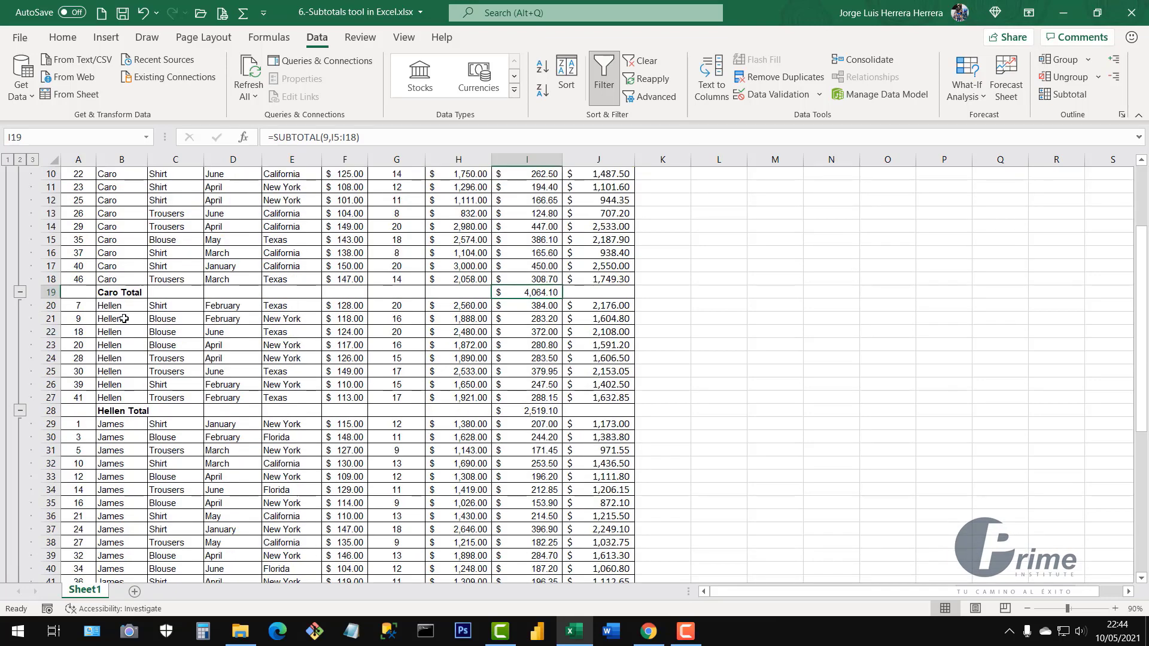
drag(123, 310, 552, 411)
scroll(163, 392, down, 3)
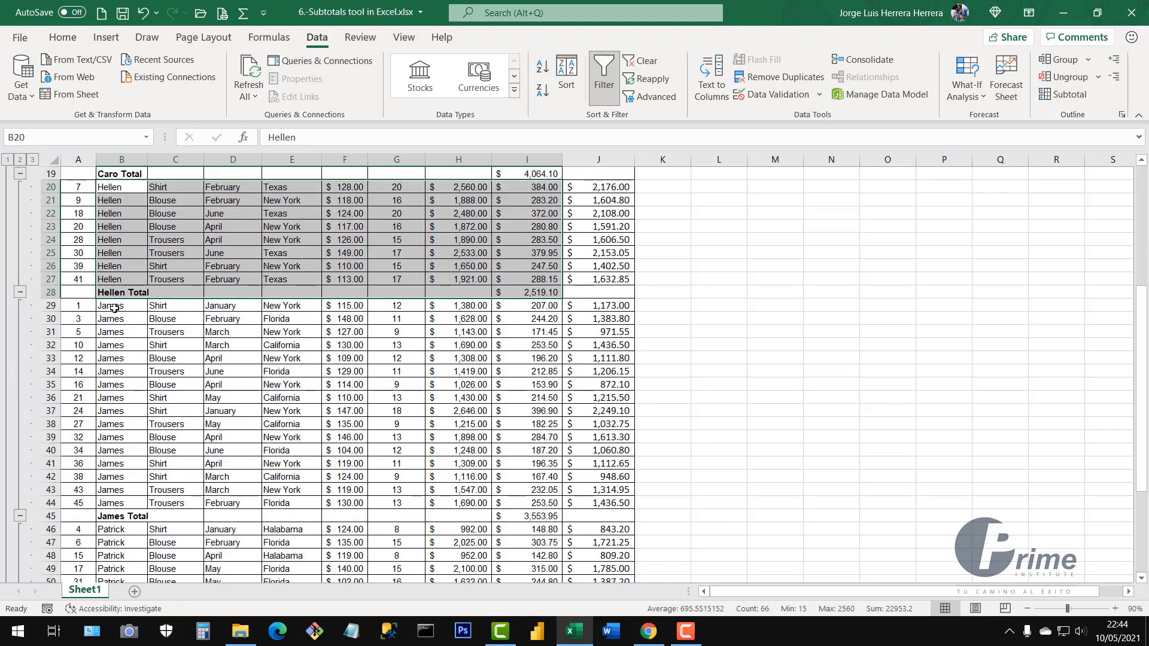
drag(114, 308, 544, 517)
scroll(124, 307, down, 6)
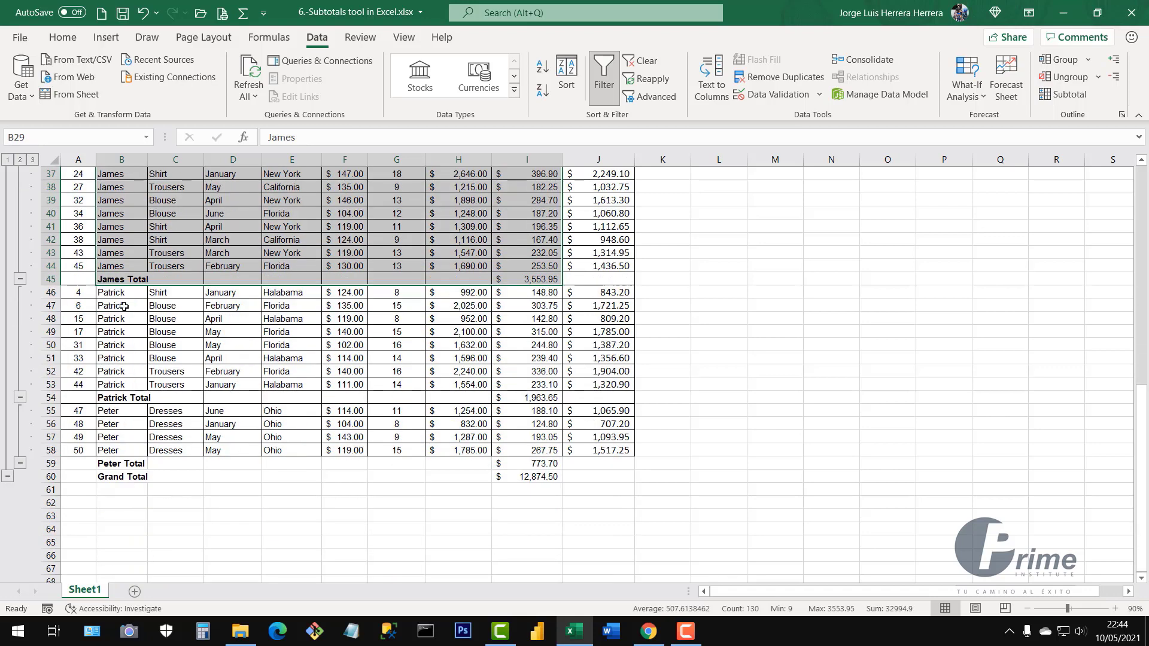
drag(111, 292, 557, 399)
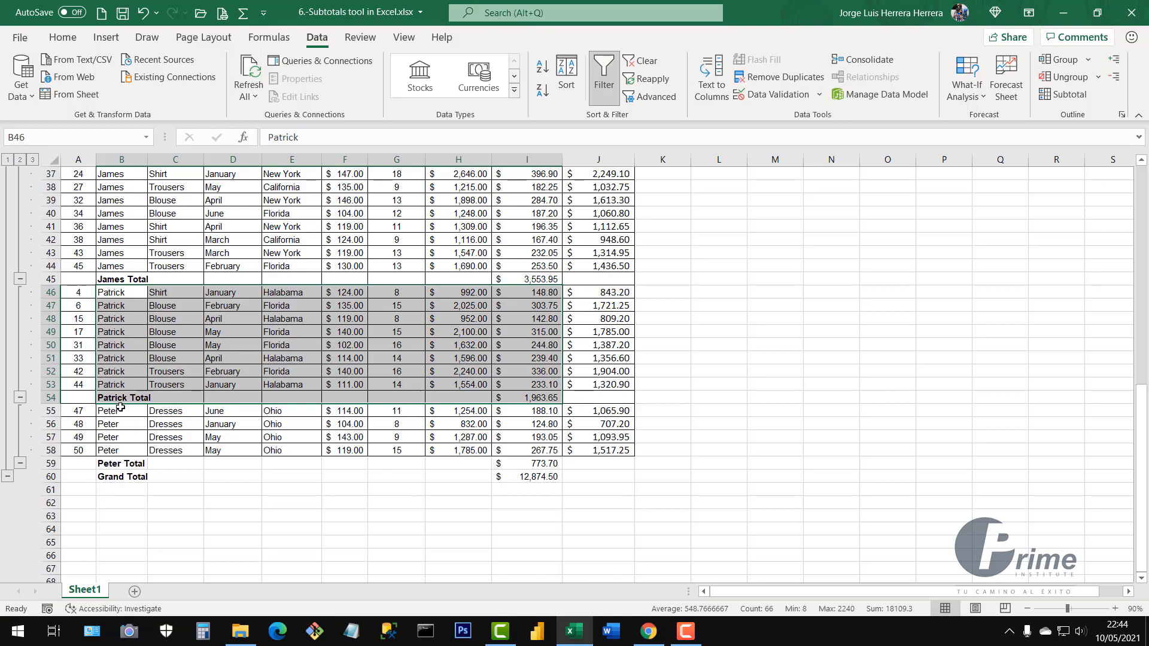
drag(113, 424, 541, 459)
click(529, 480)
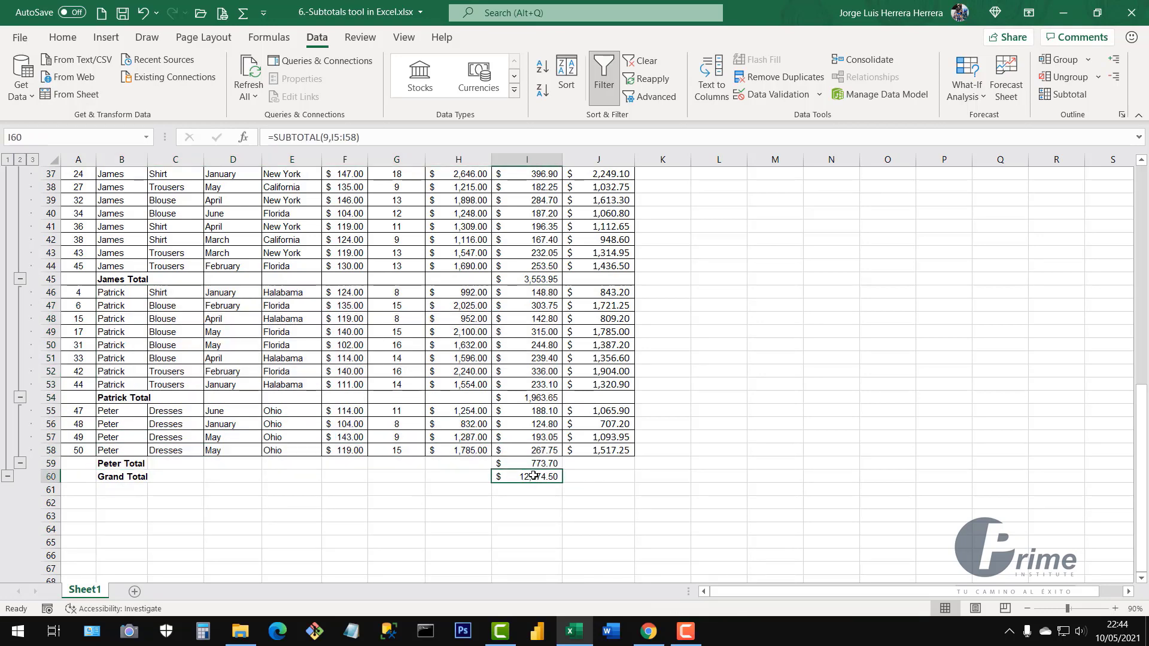
scroll(524, 324, up, 4)
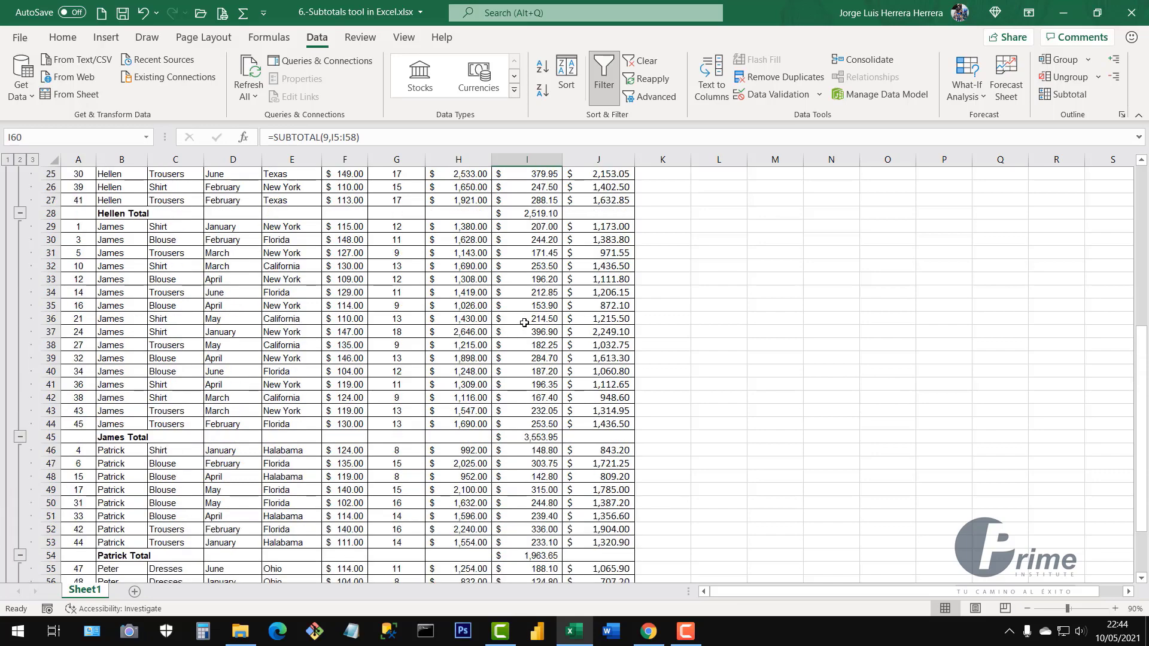
scroll(524, 323, up, 8)
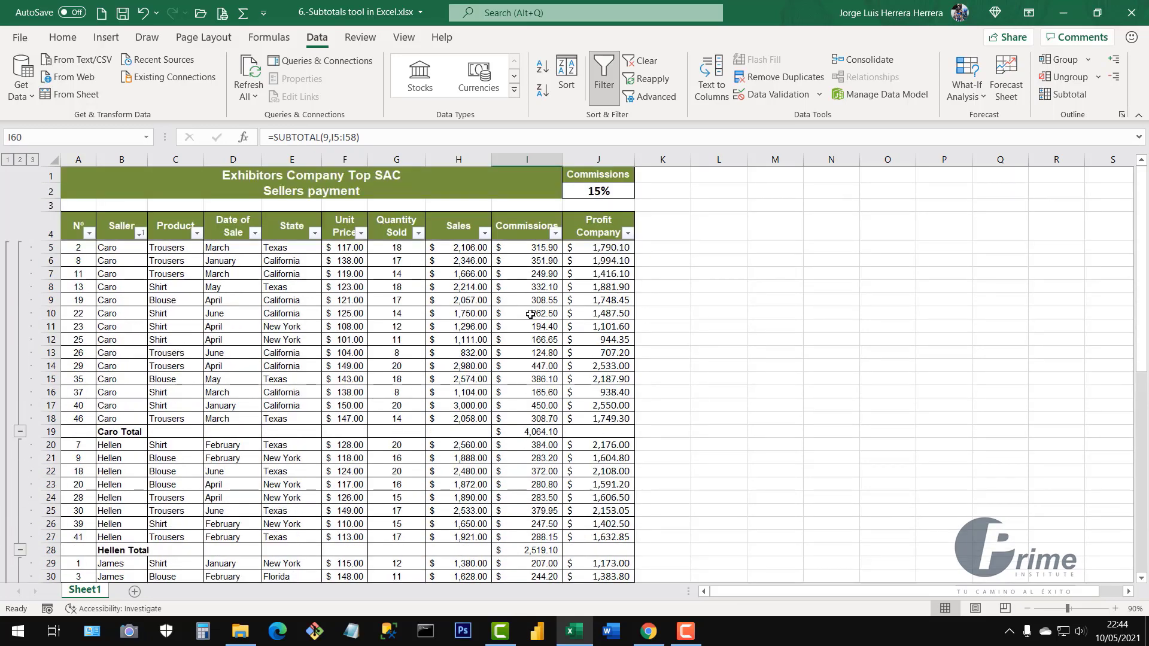
Compare outline levels 1, 2 and 3: Grand Total only, seller totals, and every sale row
scroll(541, 393, down, 7)
scroll(562, 377, up, 6)
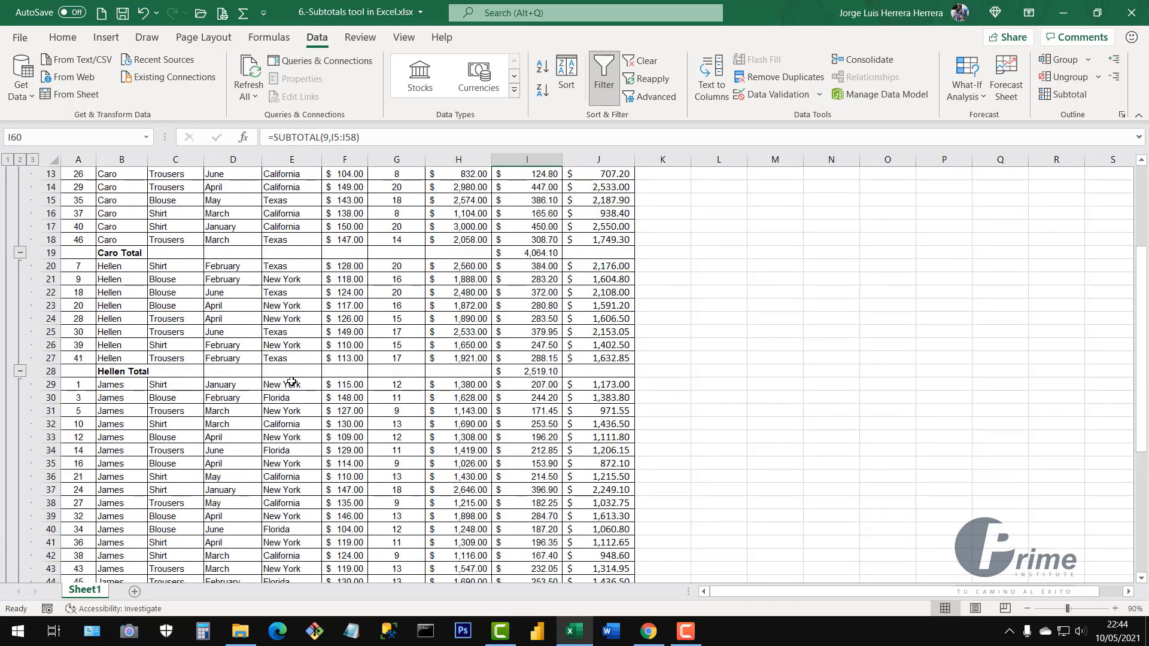
scroll(561, 376, up, 1)
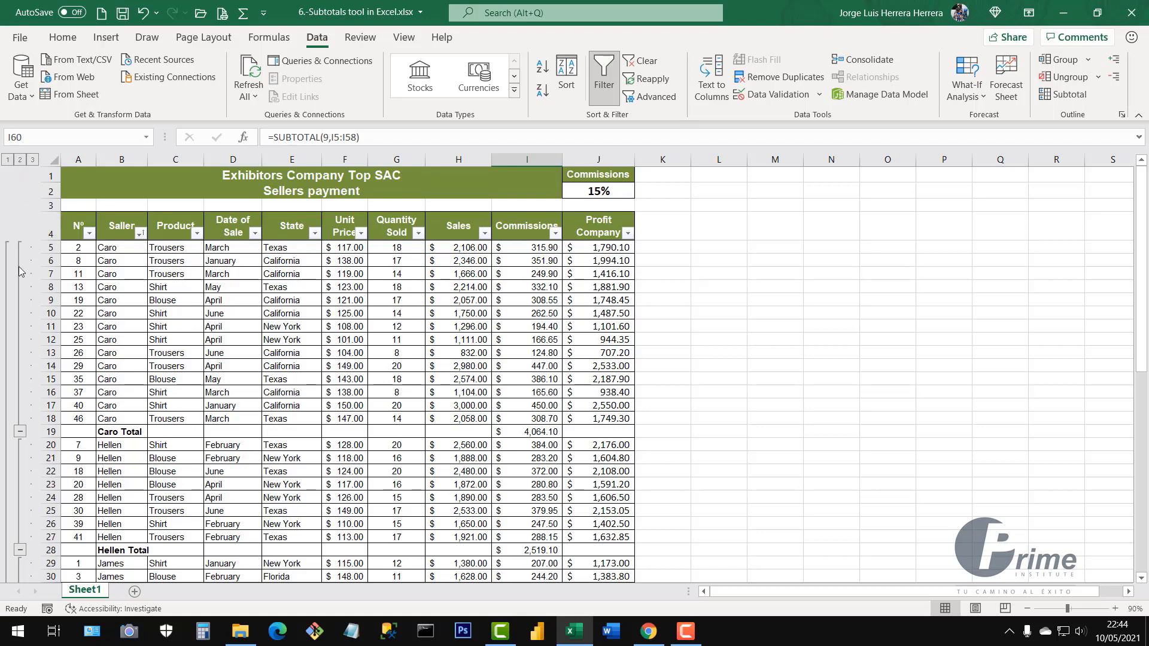
scroll(20, 435, down, 3)
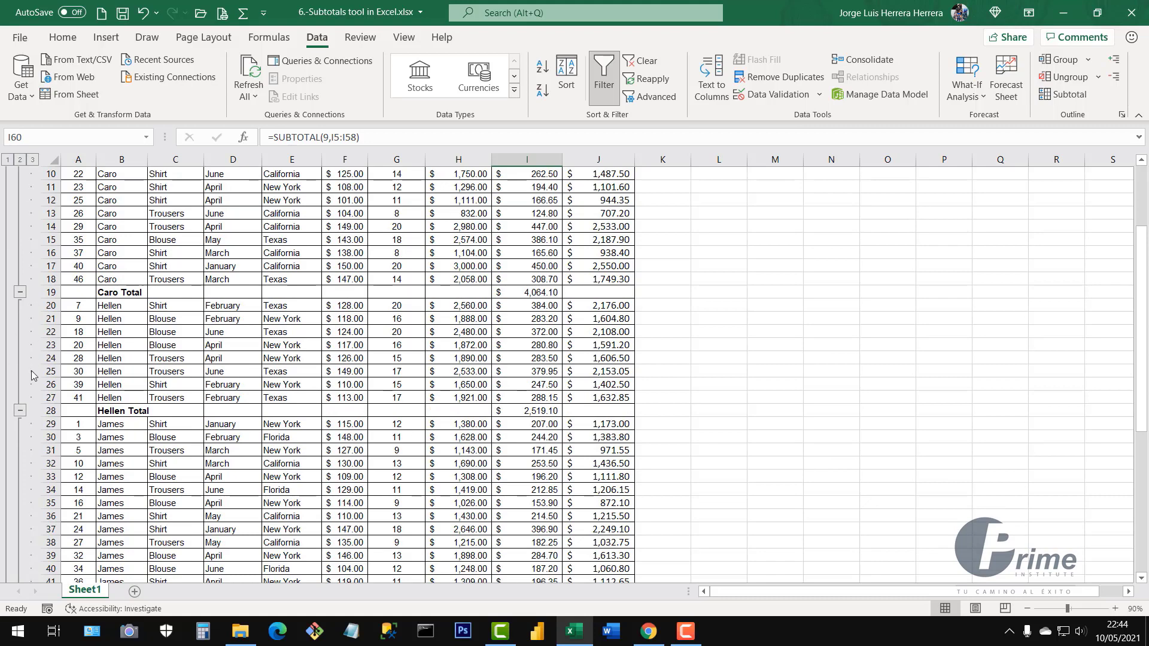
scroll(36, 441, up, 3)
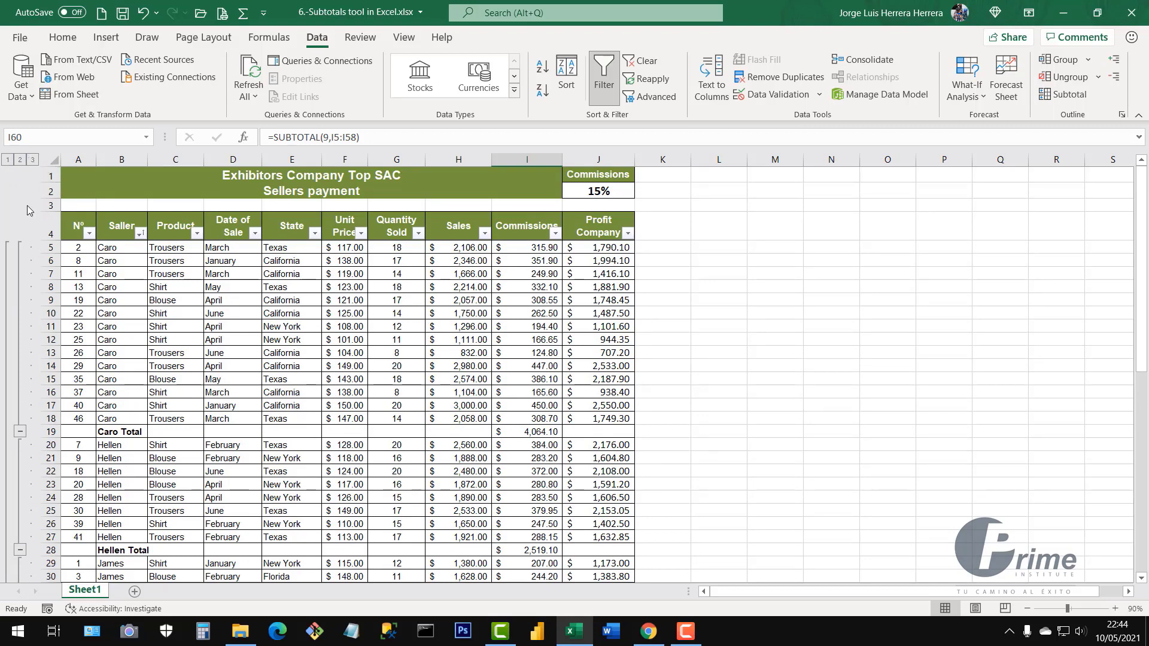
click(8, 160)
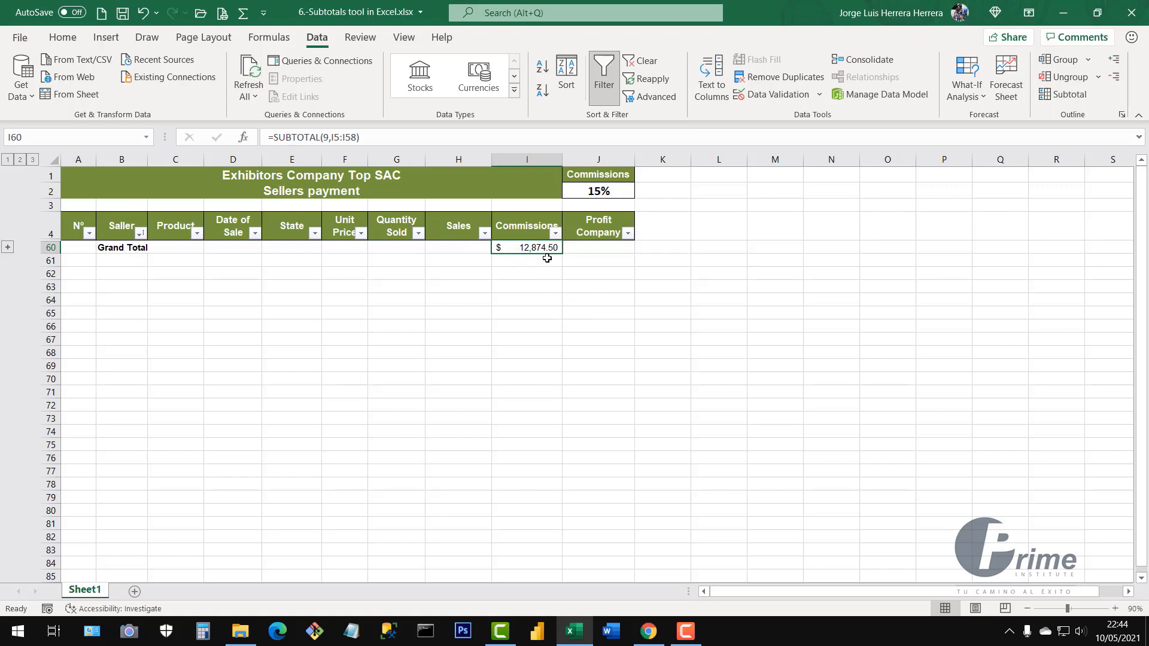
click(20, 160)
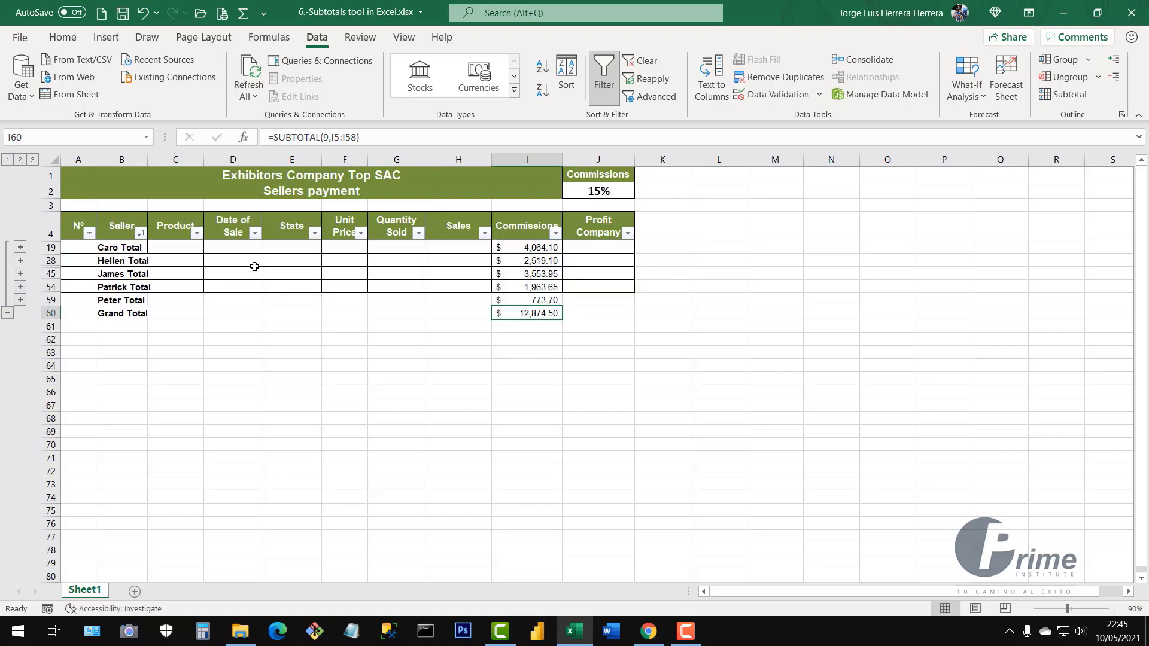
drag(120, 250, 531, 311)
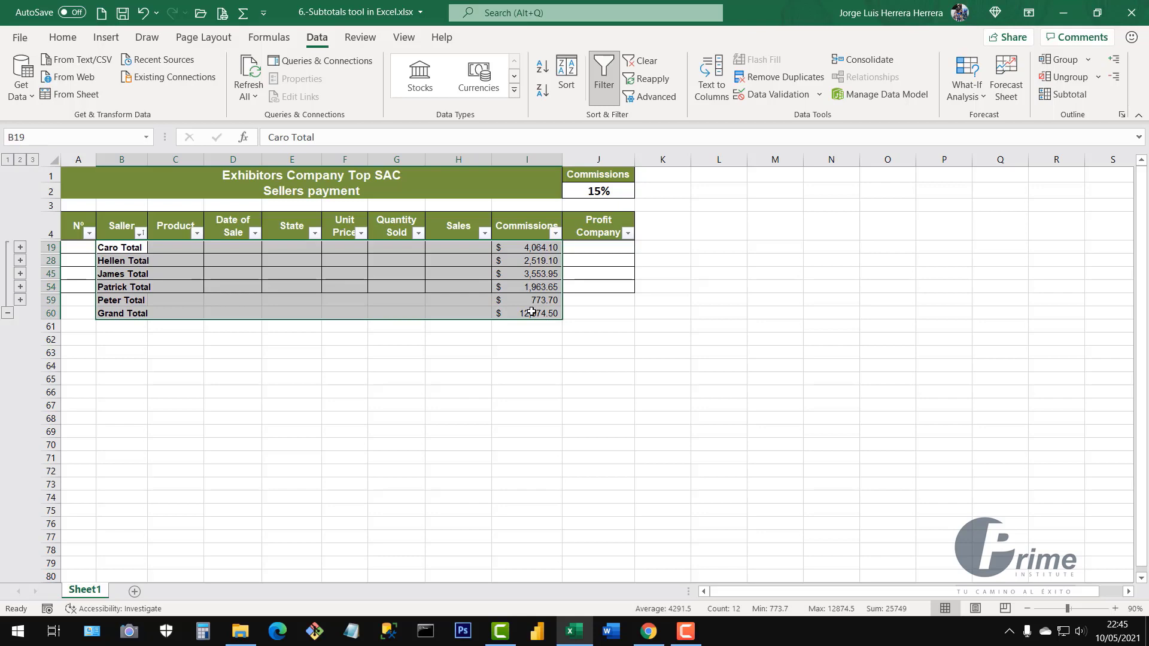
click(33, 160)
click(303, 367)
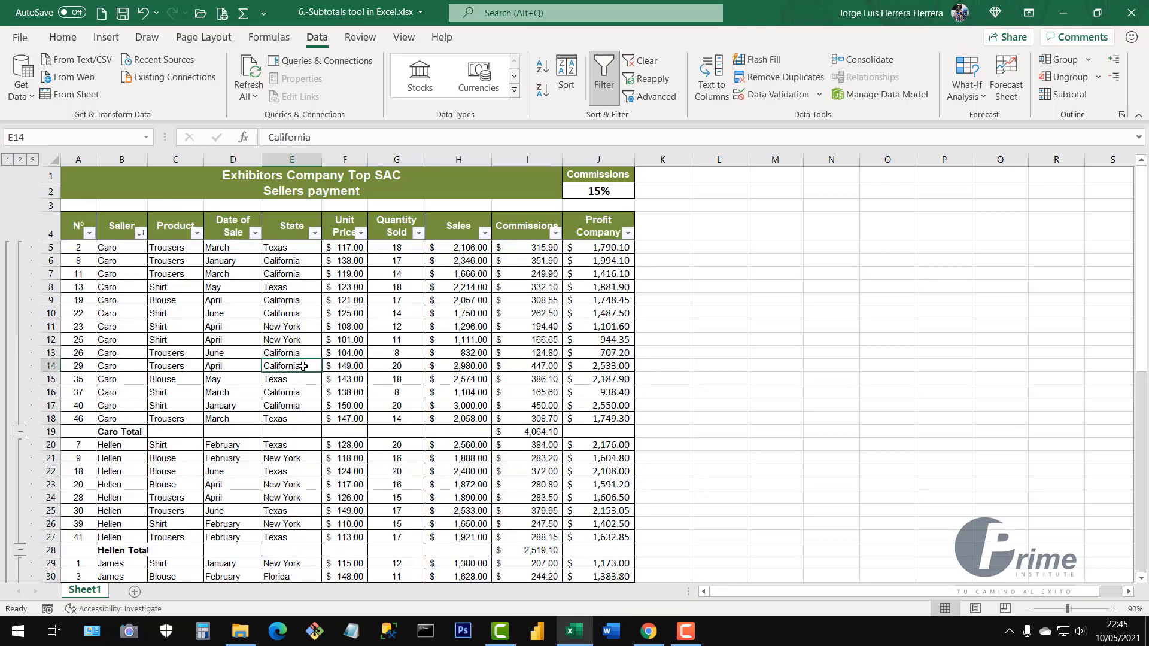
click(20, 160)
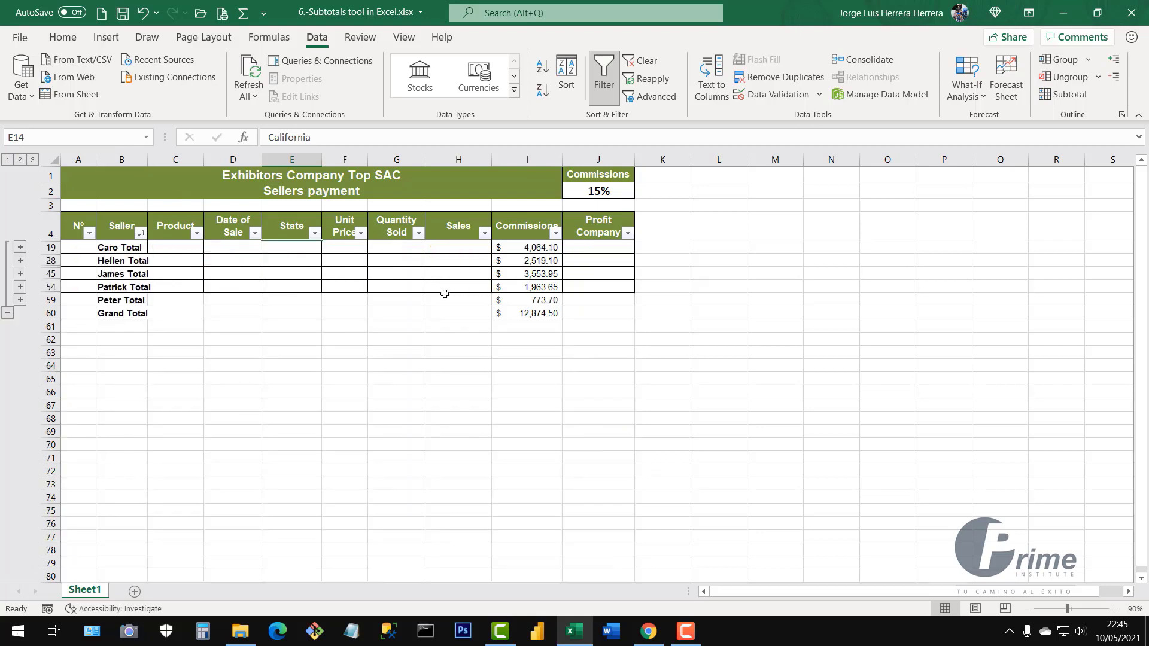
Return to outline level 2 seller totals and inspect the SUBTOTAL formula in I19
click(34, 160)
scroll(583, 431, down, 10)
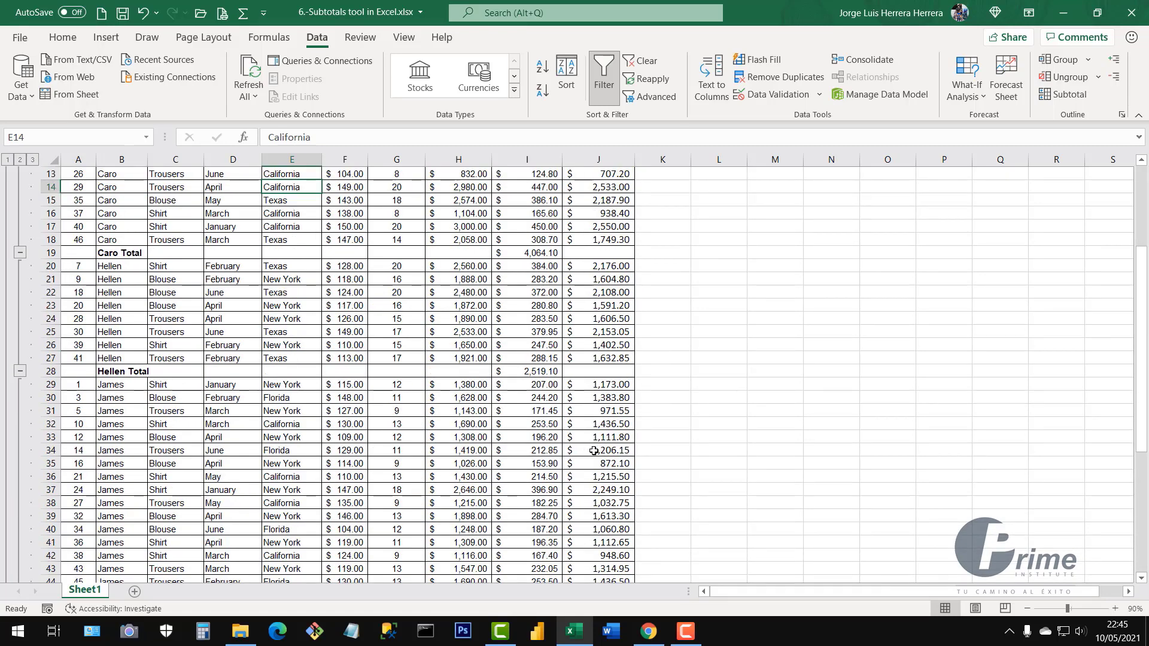
scroll(596, 450, up, 7)
scroll(595, 450, up, 3)
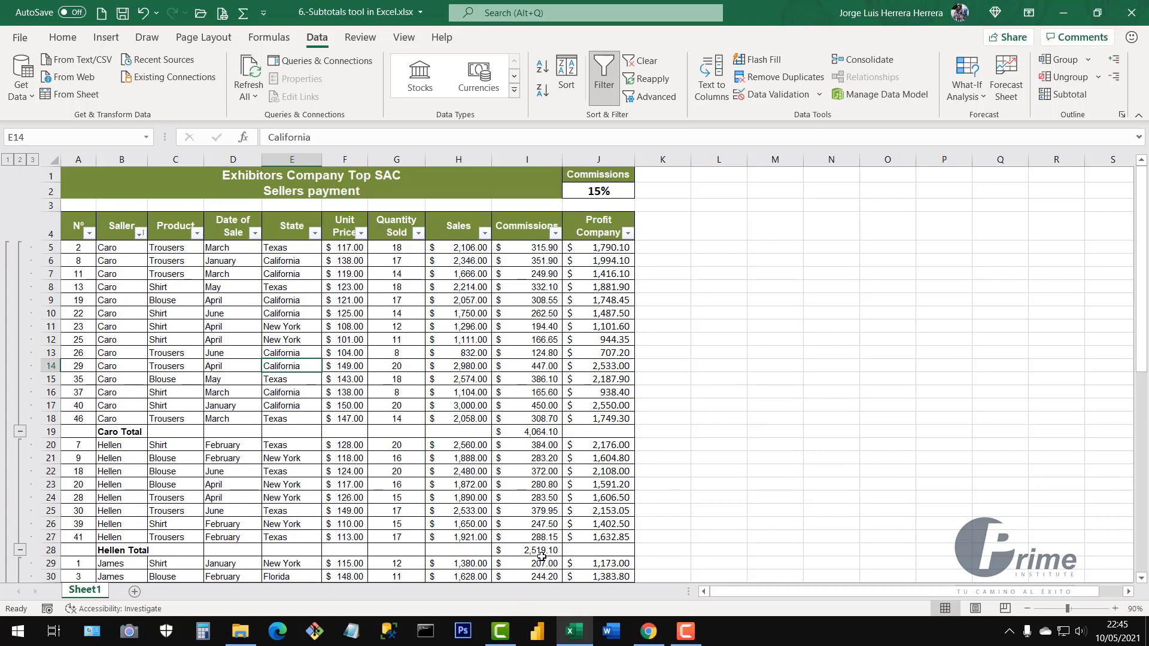
scroll(557, 495, down, 5)
scroll(556, 495, up, 5)
click(21, 160)
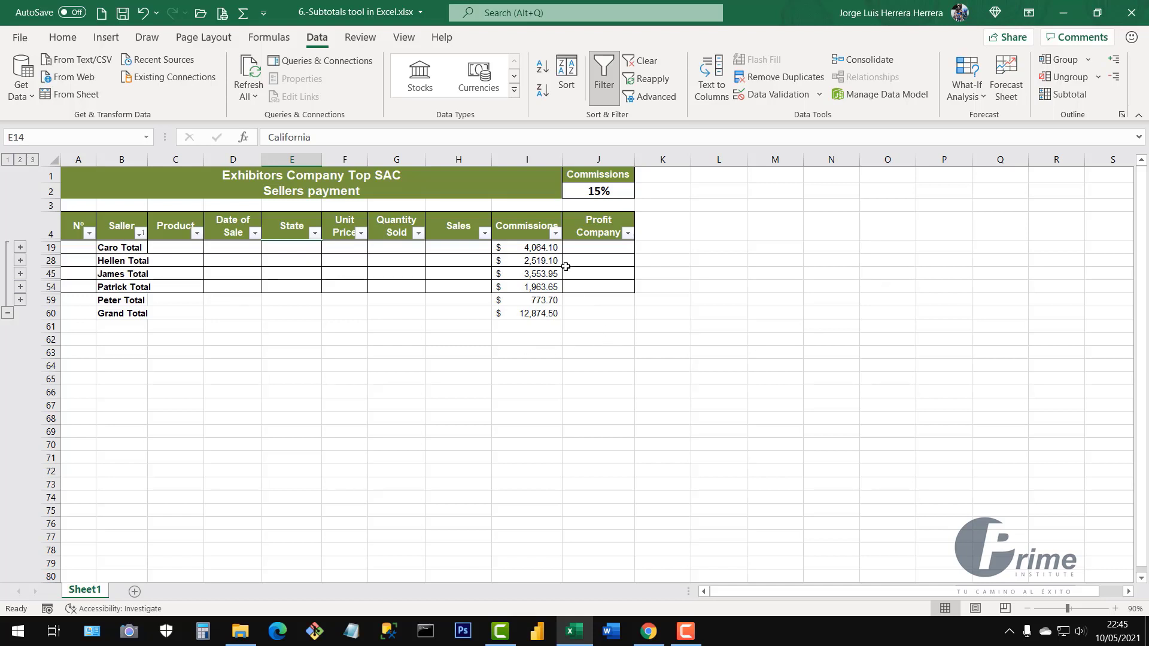
click(530, 247)
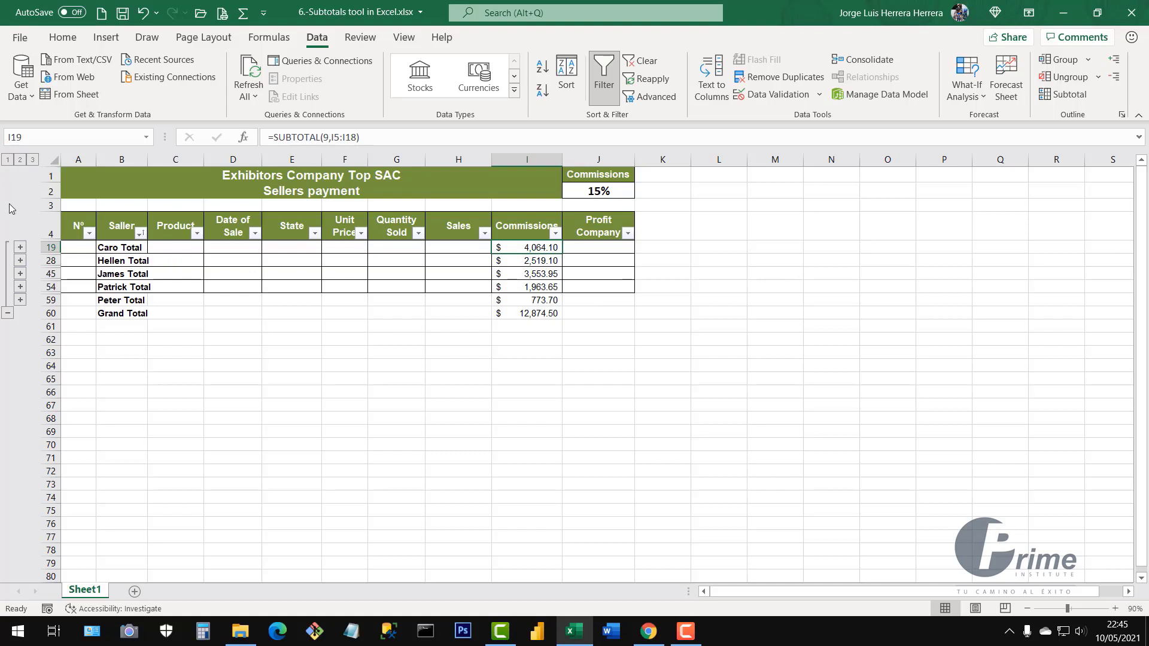
click(20, 247)
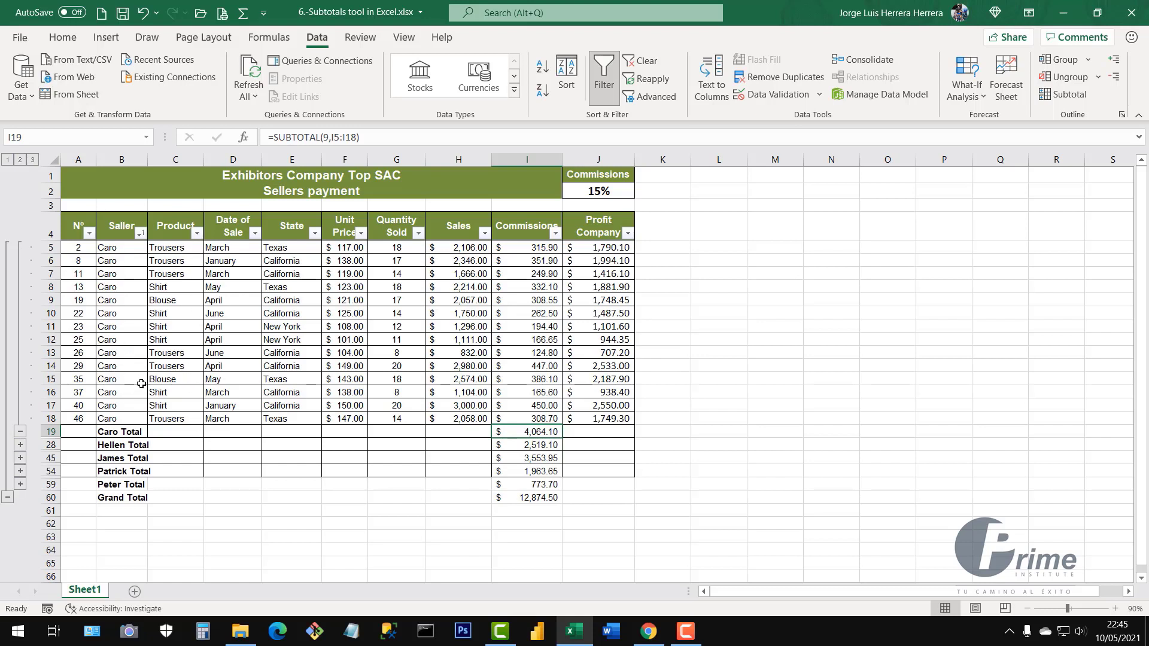
click(20, 432)
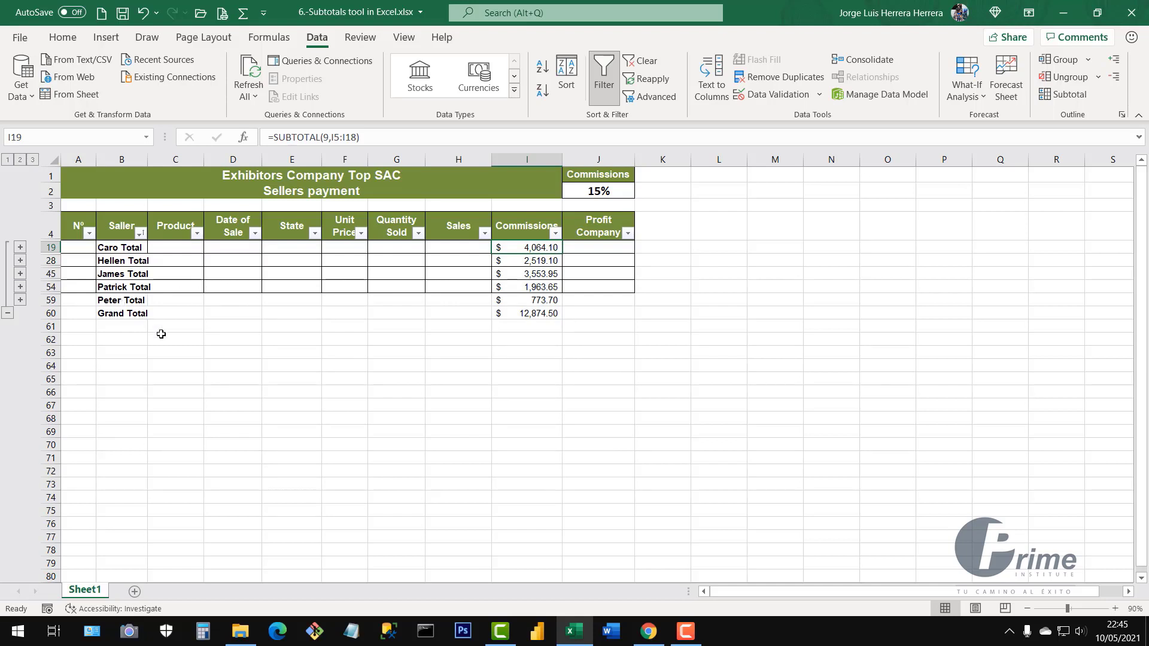
click(20, 300)
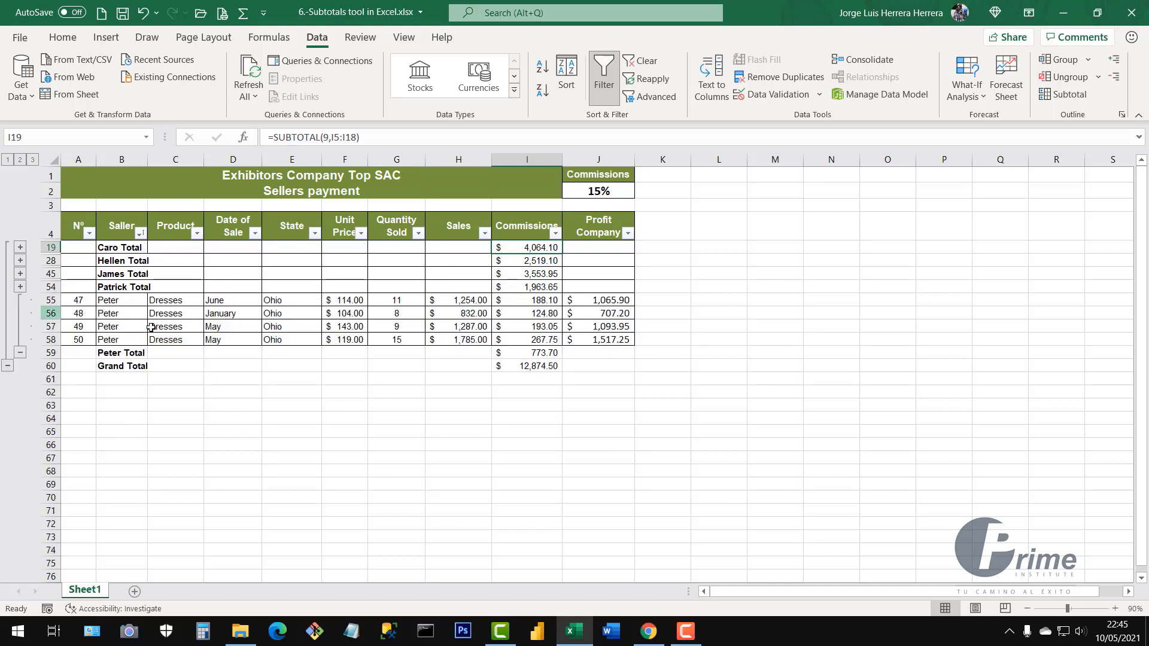
drag(113, 305, 593, 337)
click(345, 313)
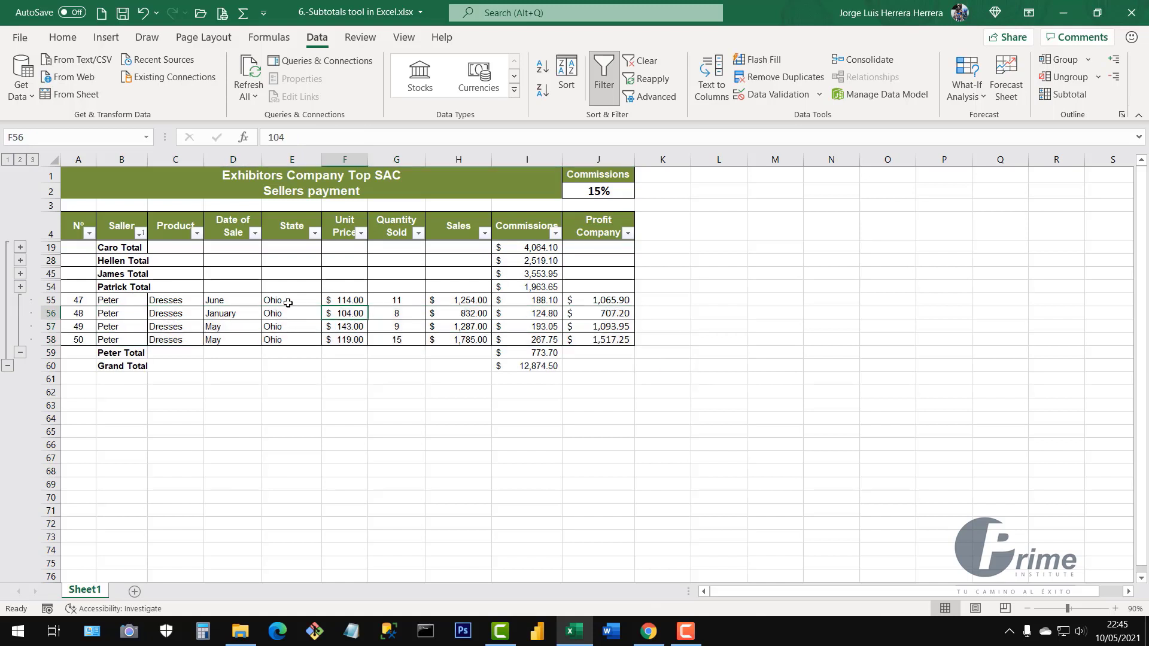
drag(289, 301, 289, 342)
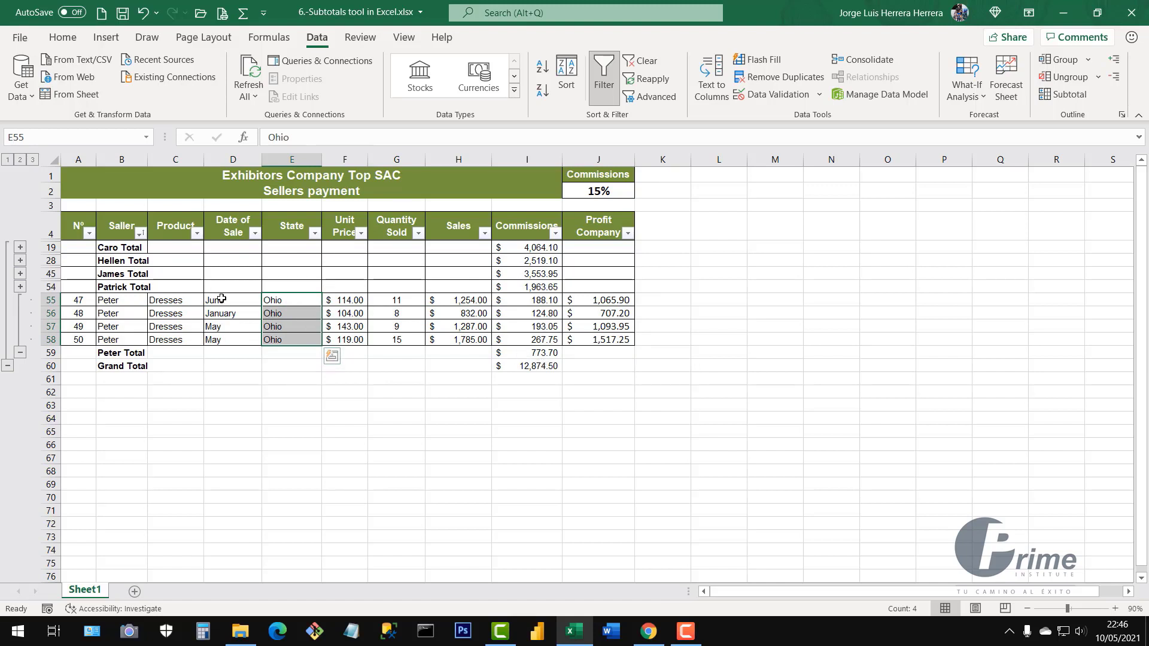
drag(231, 301, 232, 340)
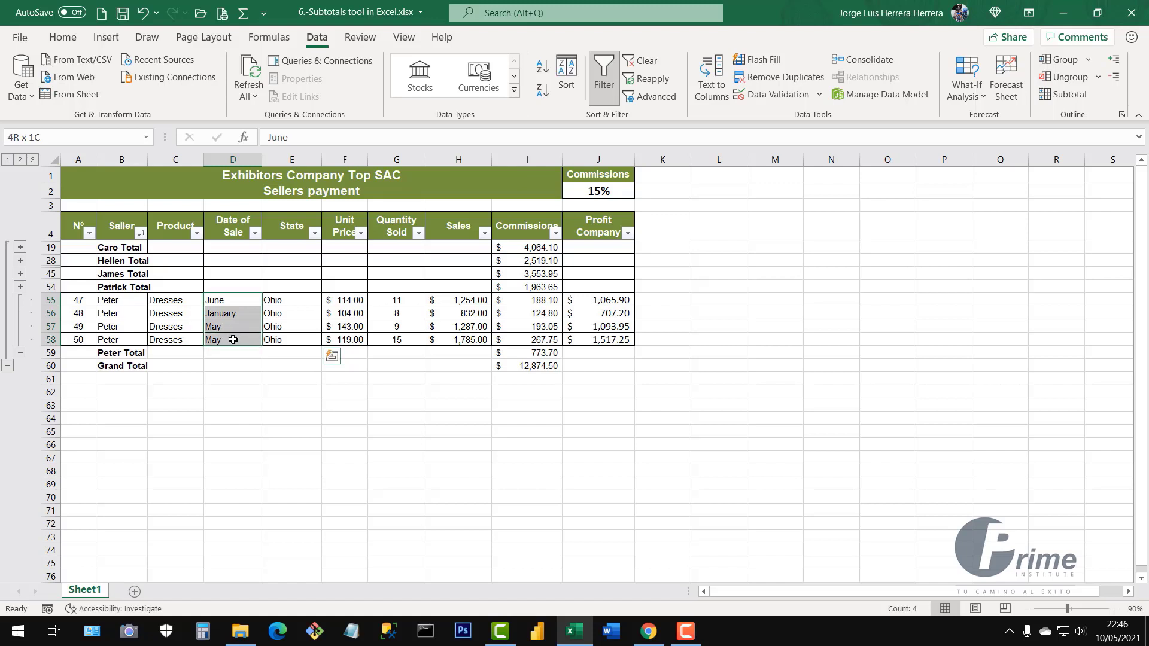
click(328, 323)
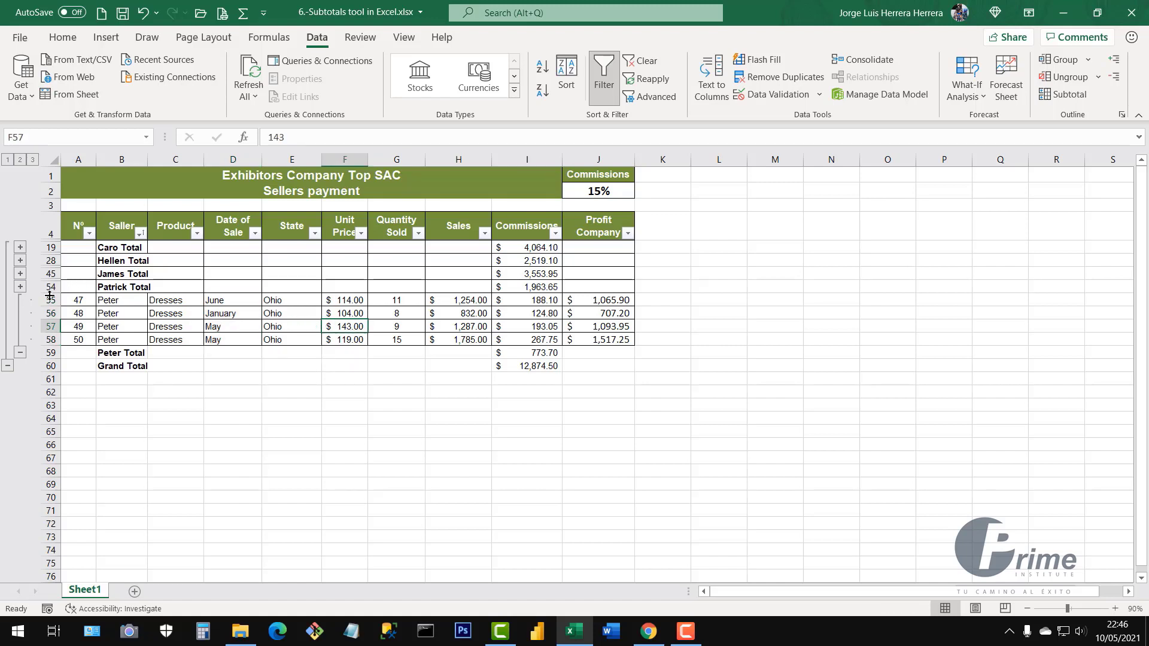
click(21, 354)
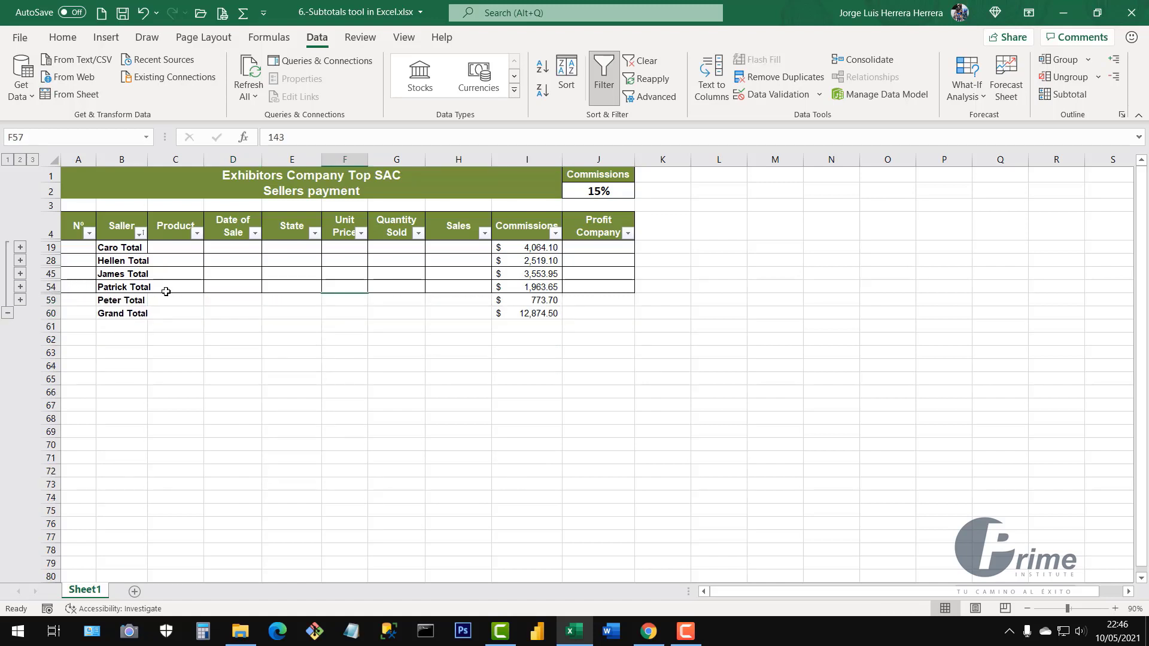
click(335, 260)
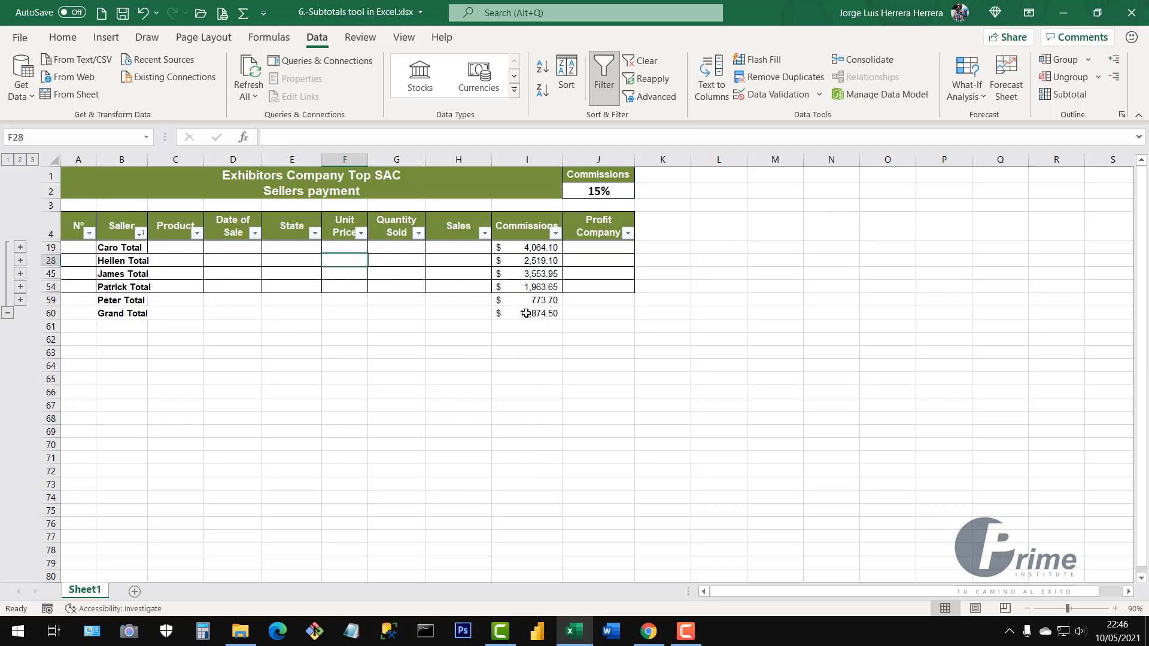
click(413, 265)
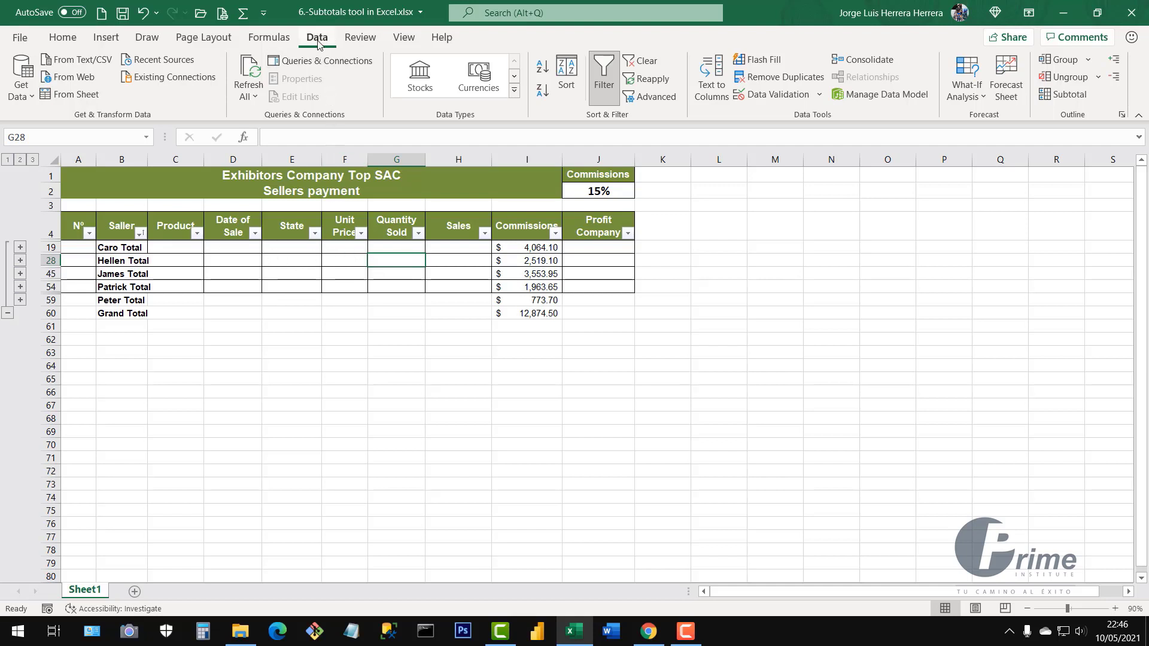
Try opening the Subtotal settings from empty cells outside the table and dismiss the range warning
click(1059, 94)
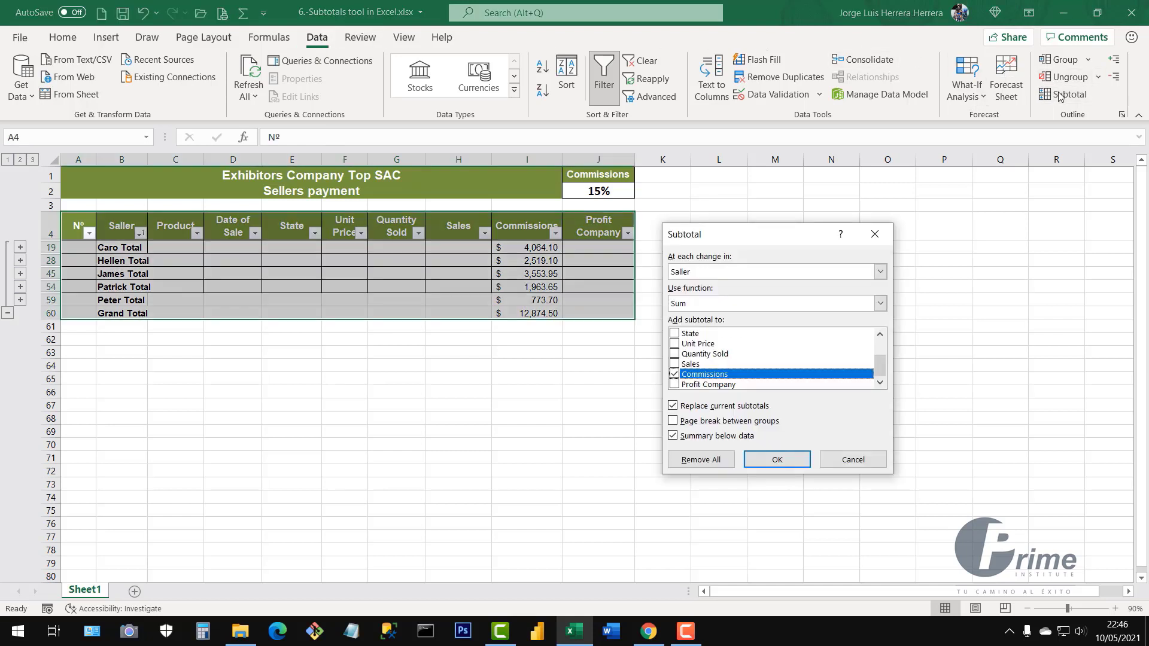
click(865, 460)
click(464, 287)
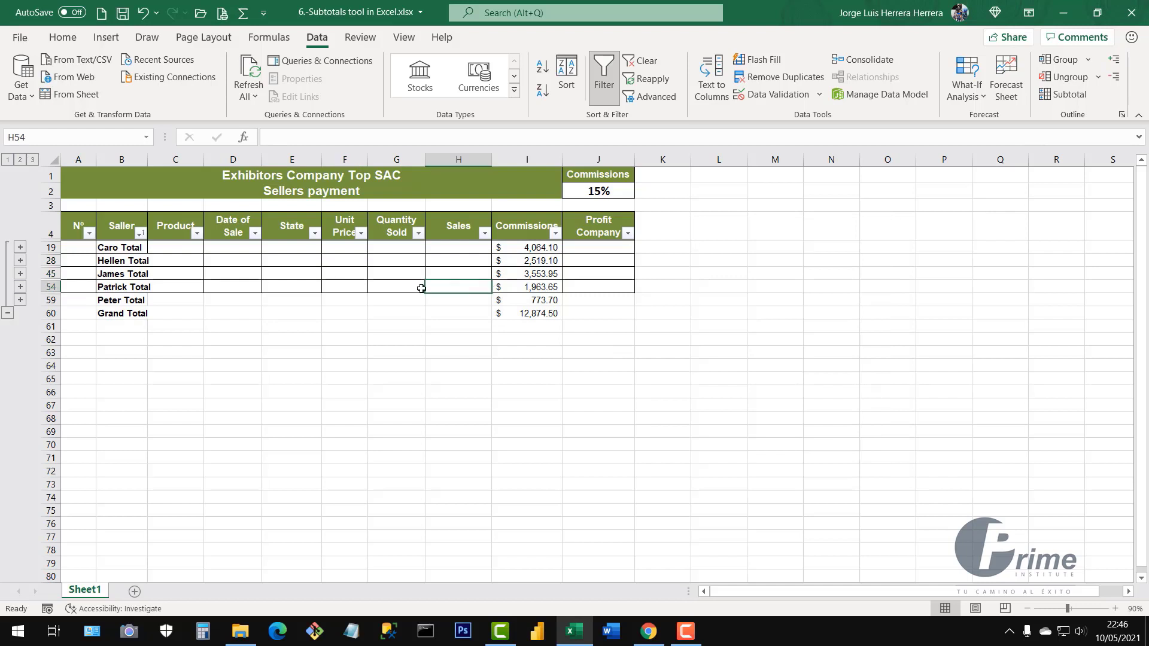
click(282, 285)
click(333, 249)
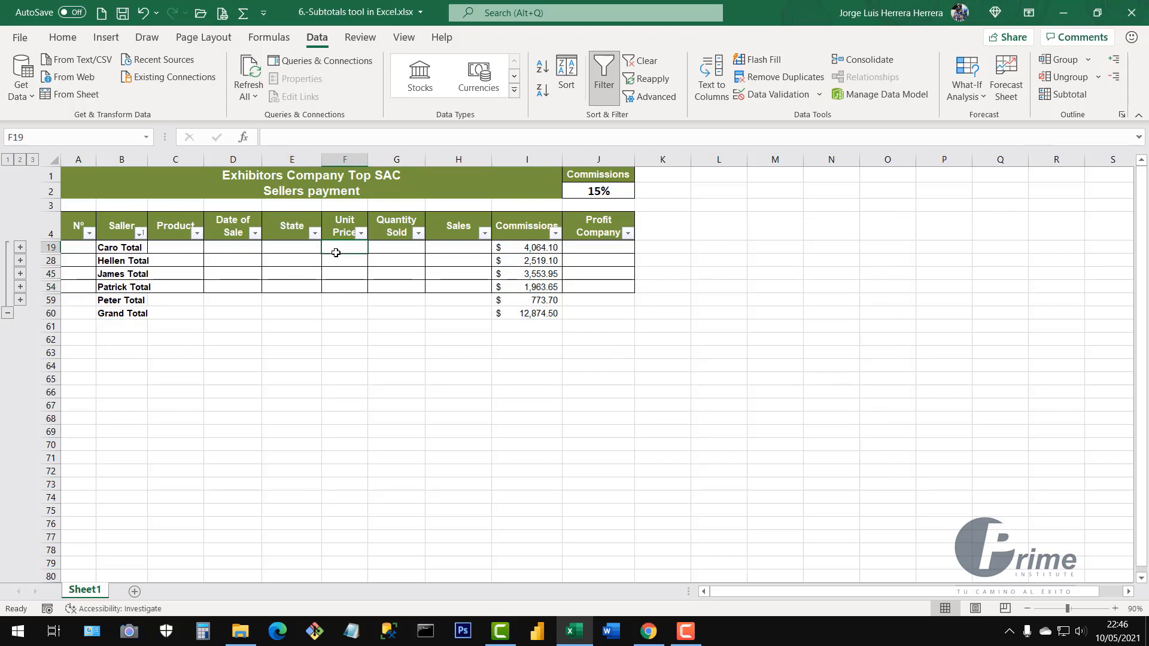
click(434, 449)
click(354, 436)
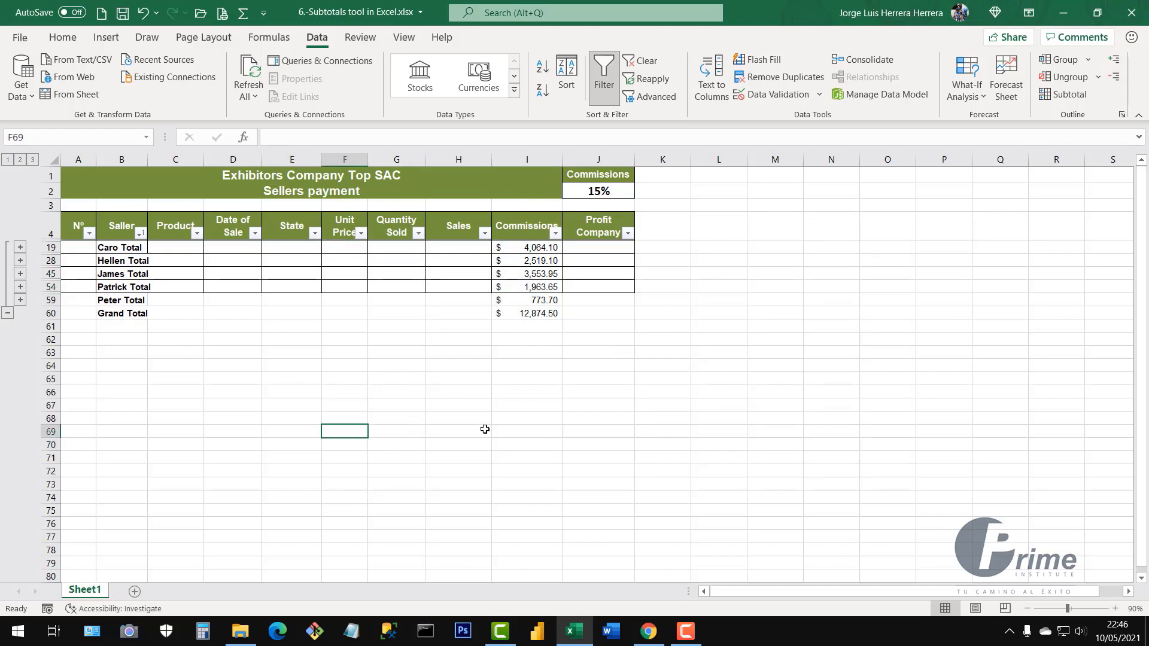
click(485, 427)
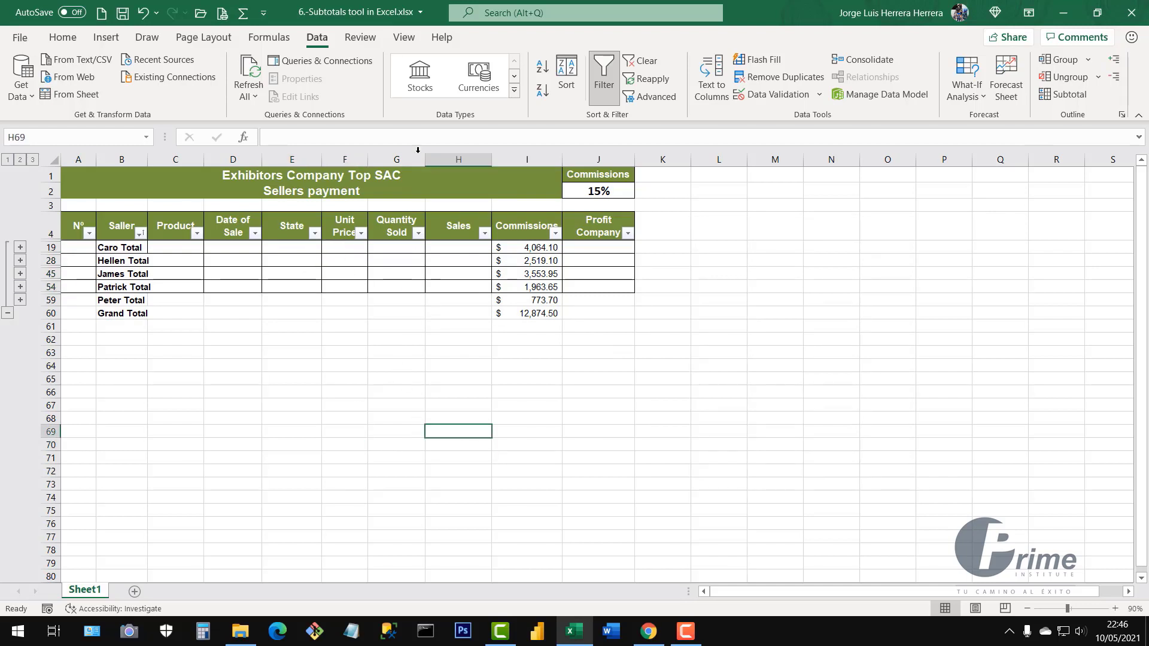
click(1060, 99)
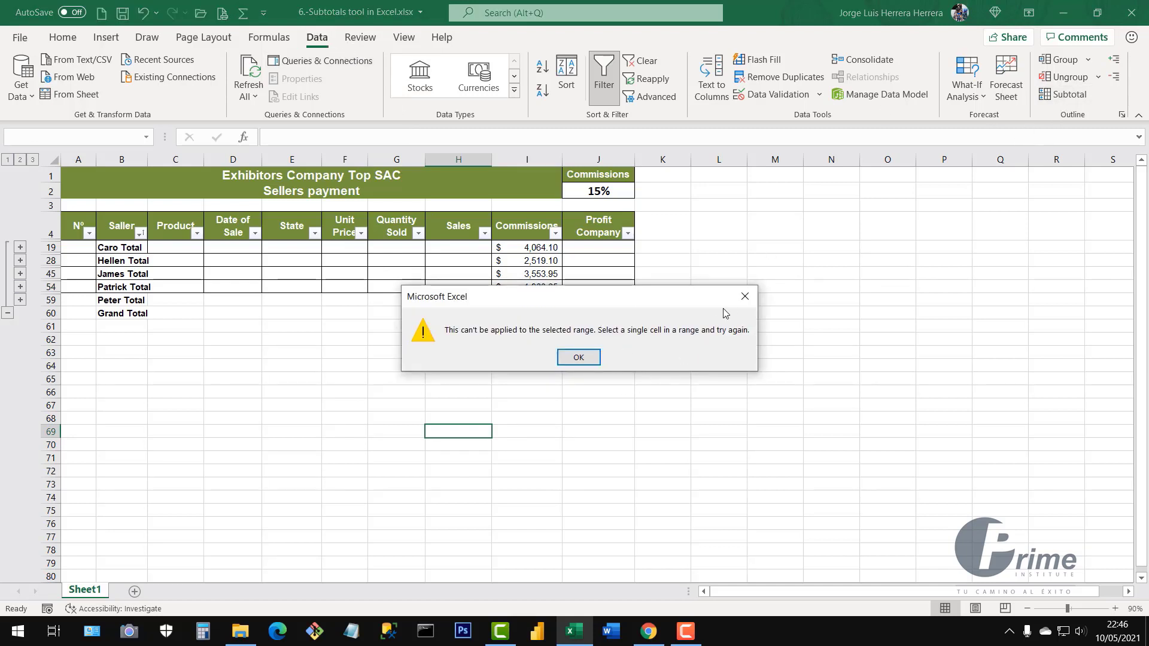
click(744, 296)
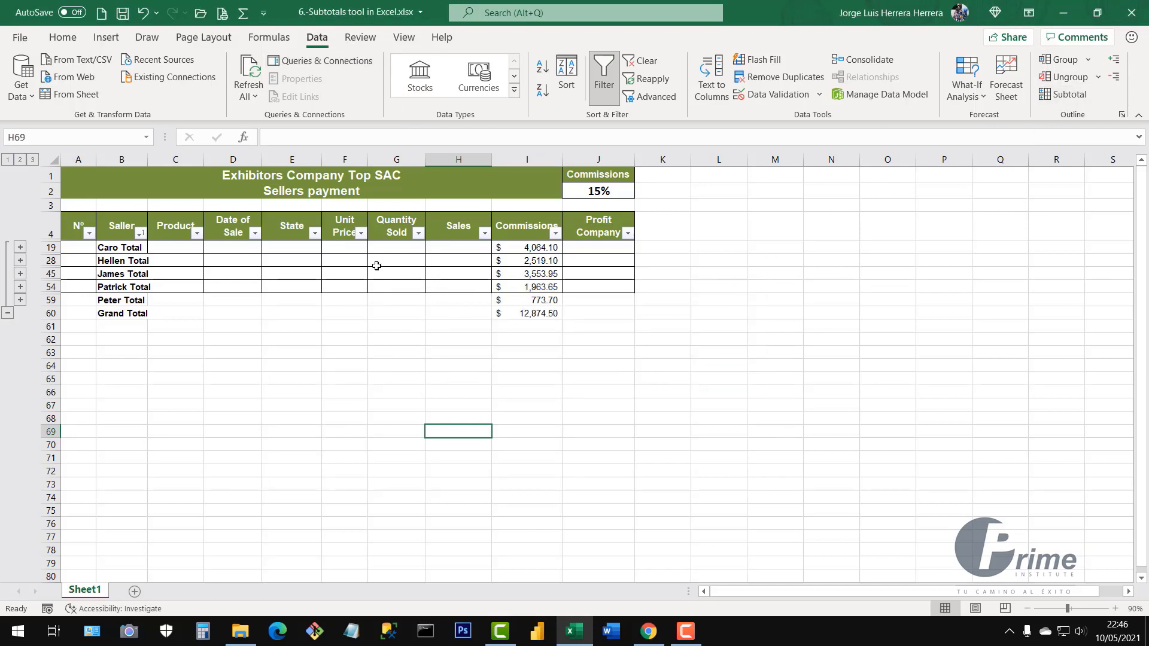
From a cell inside the table, remove all seller subtotals with Remove All
click(375, 262)
click(307, 265)
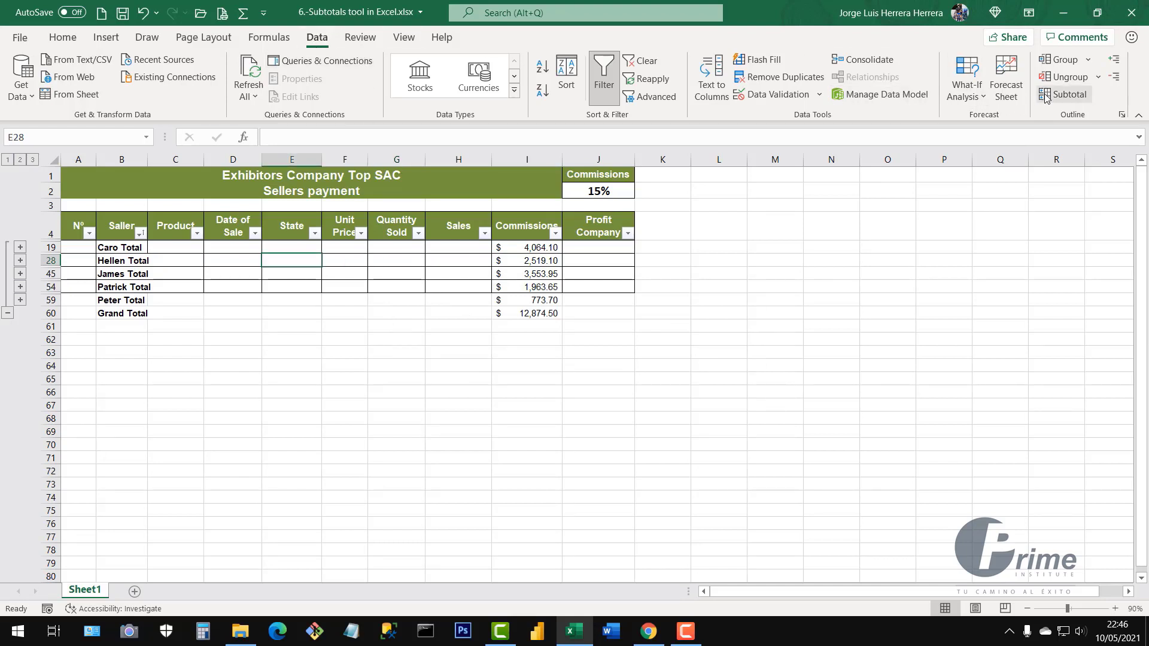
click(1065, 94)
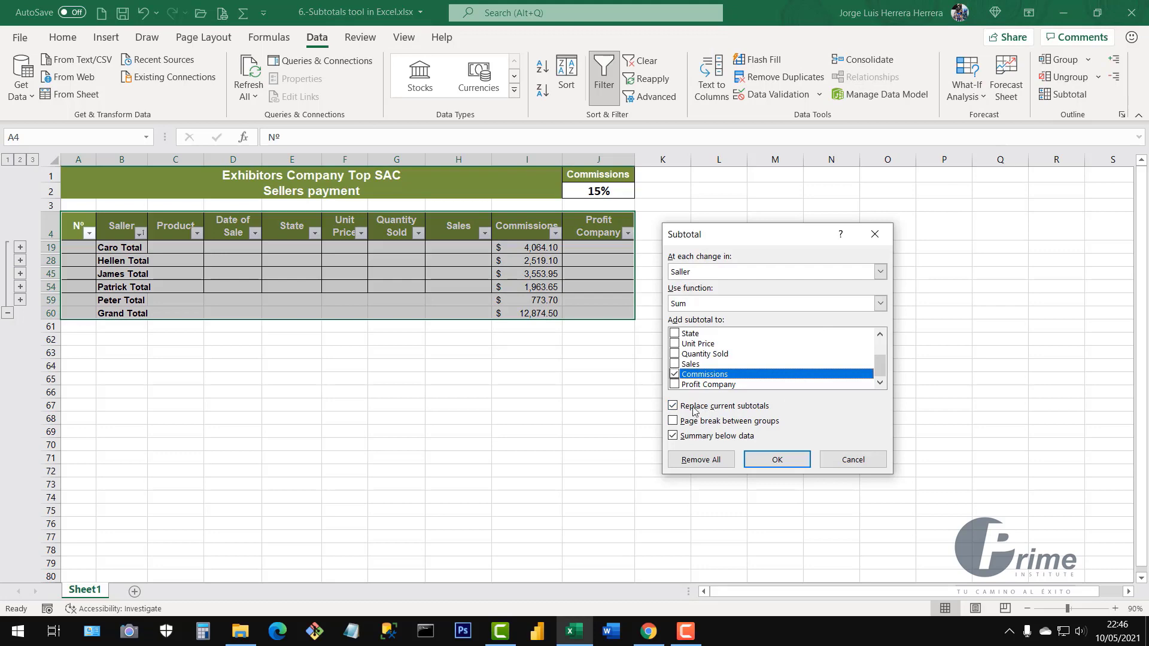
click(701, 460)
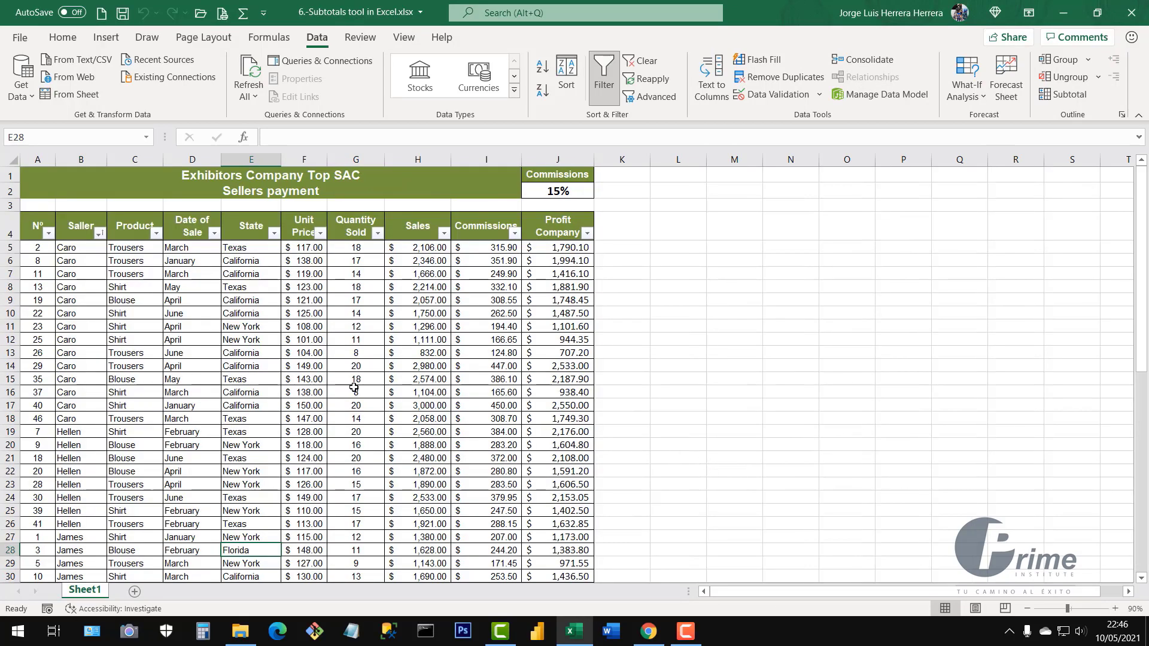
Review the table by selecting the Seller column and briefly opening the Product filter menu
scroll(352, 387, down, 5)
scroll(351, 388, up, 5)
scroll(398, 428, down, 5)
scroll(401, 429, up, 1)
scroll(401, 429, up, 4)
click(80, 158)
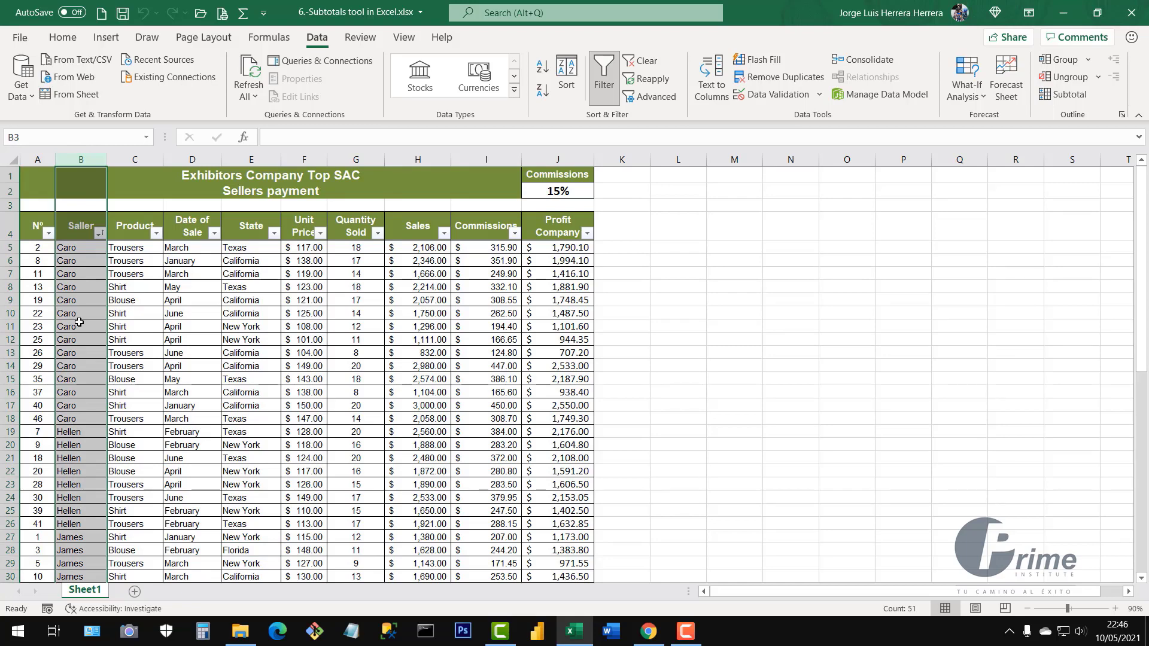
click(242, 323)
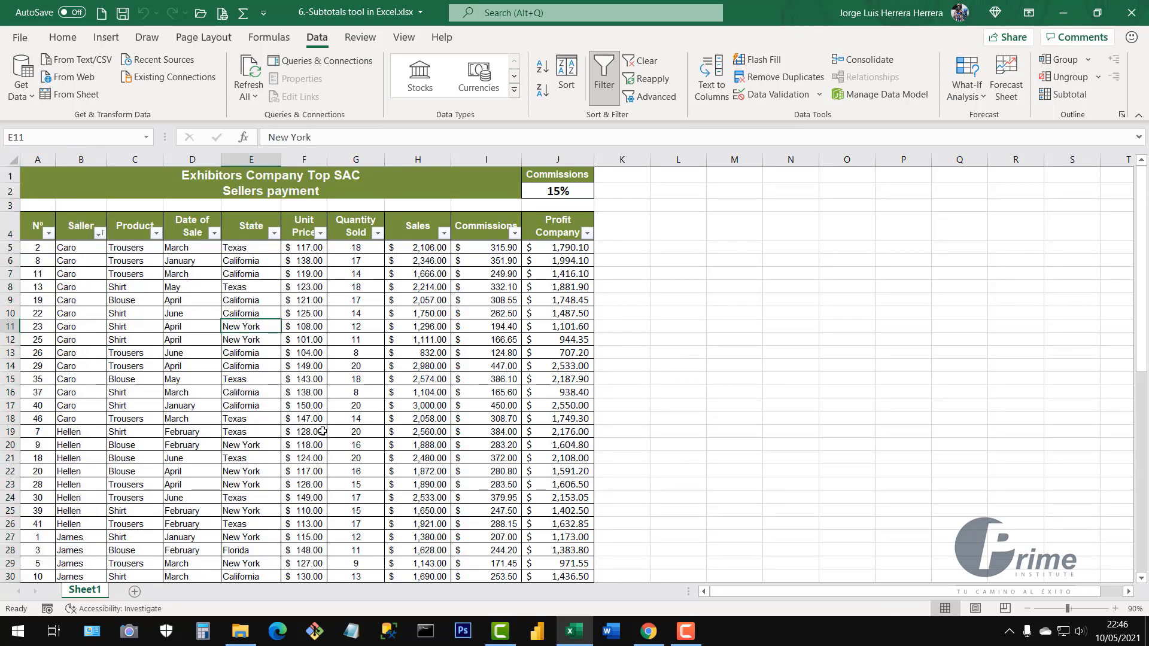
click(157, 233)
click(156, 234)
Highlight Seller, Commissions, Product and Profit Company ranges, then open the Product filter menu
drag(80, 226, 83, 440)
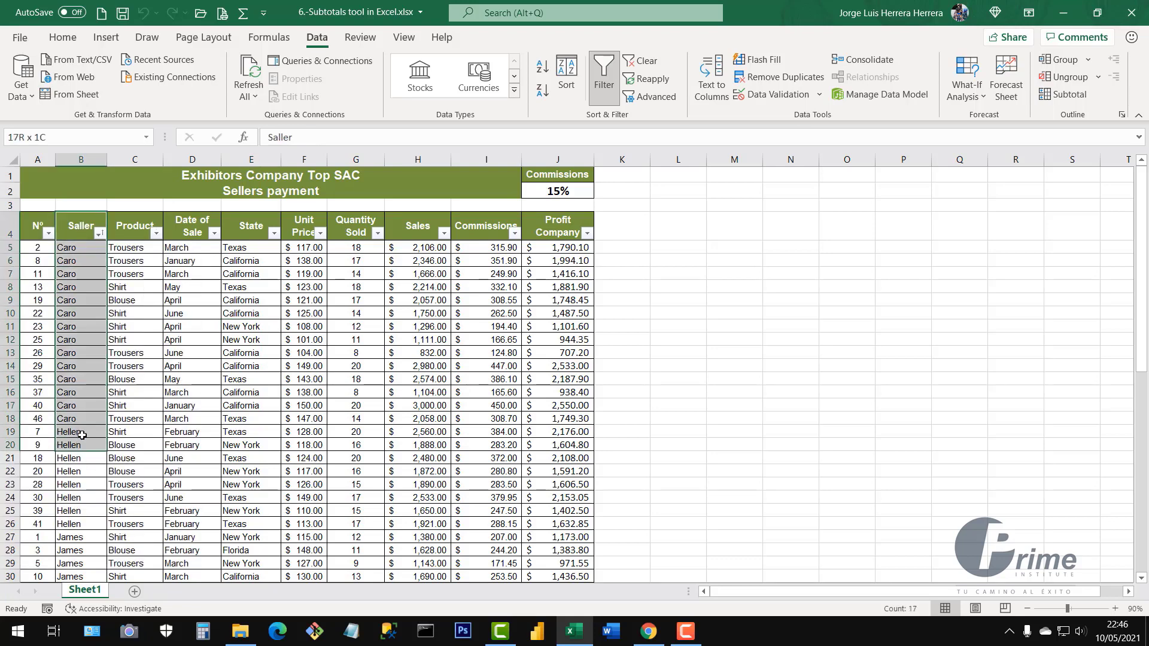
drag(497, 222, 501, 385)
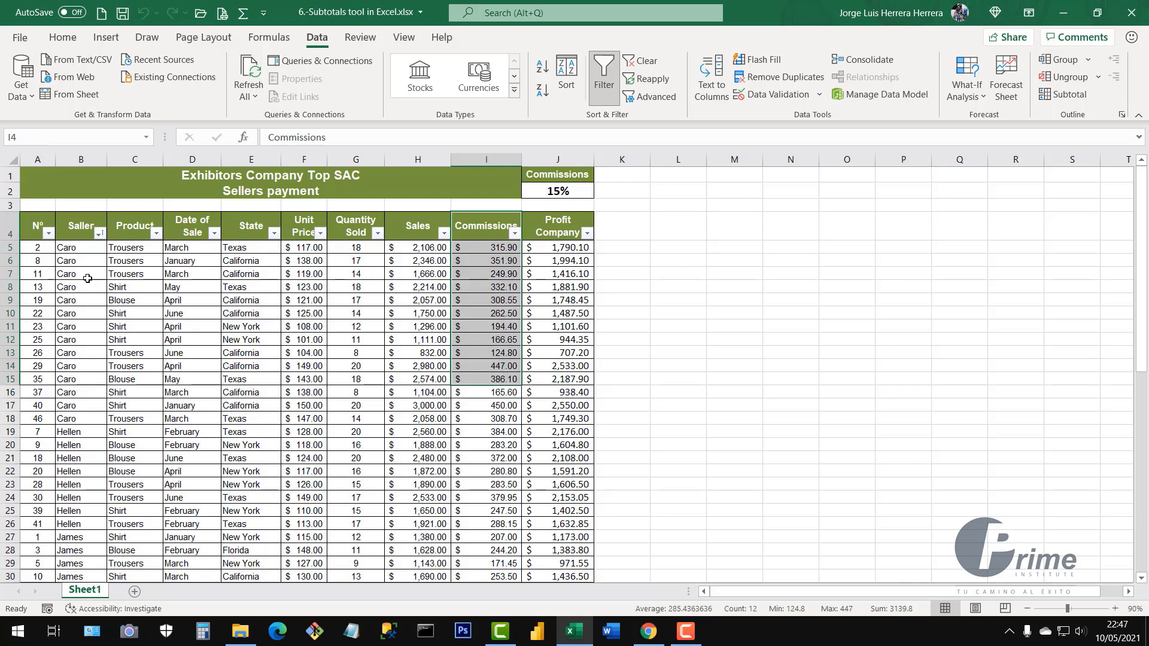
drag(74, 247, 78, 313)
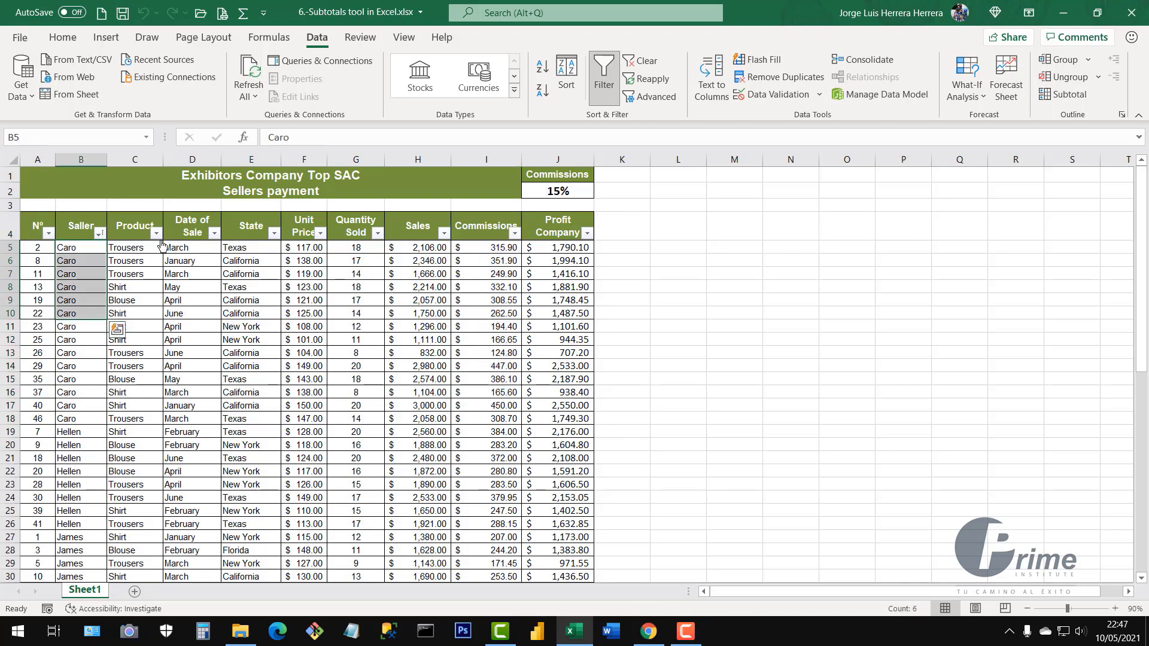
click(167, 314)
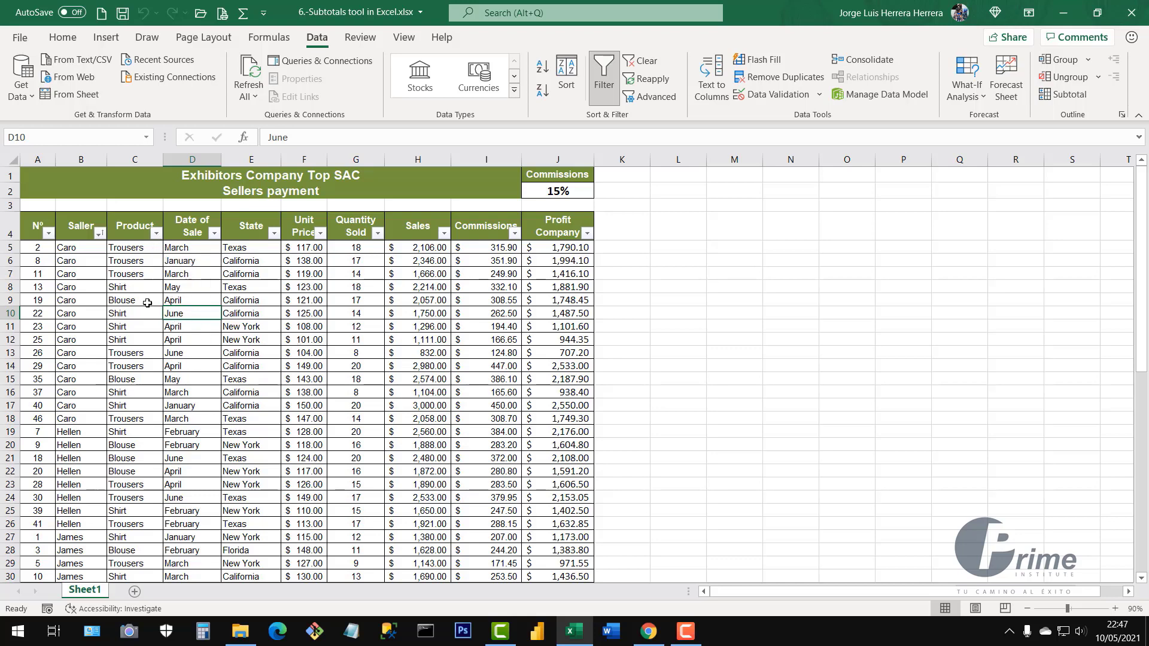
drag(557, 261, 556, 366)
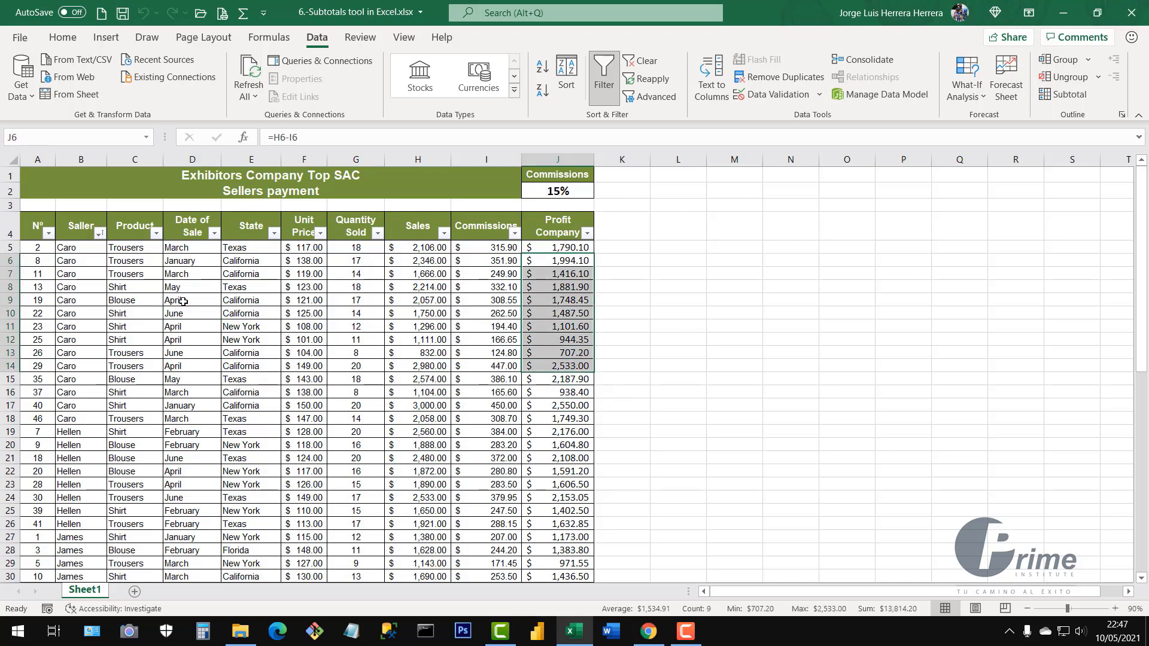
drag(142, 248, 157, 383)
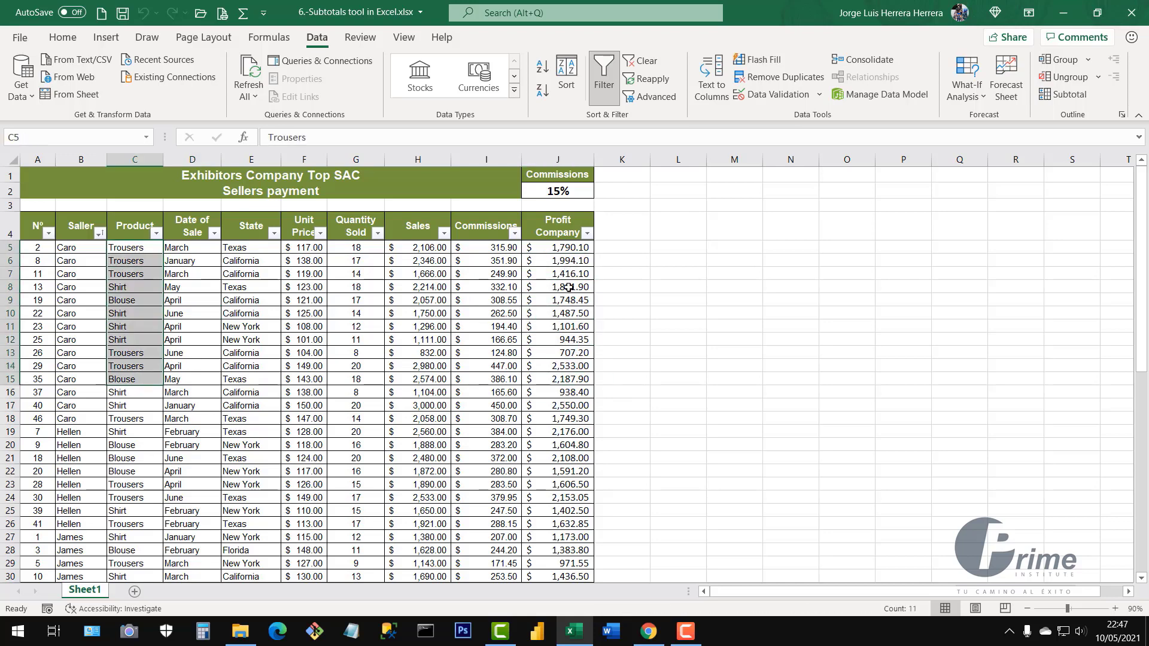
drag(567, 300, 575, 354)
click(157, 285)
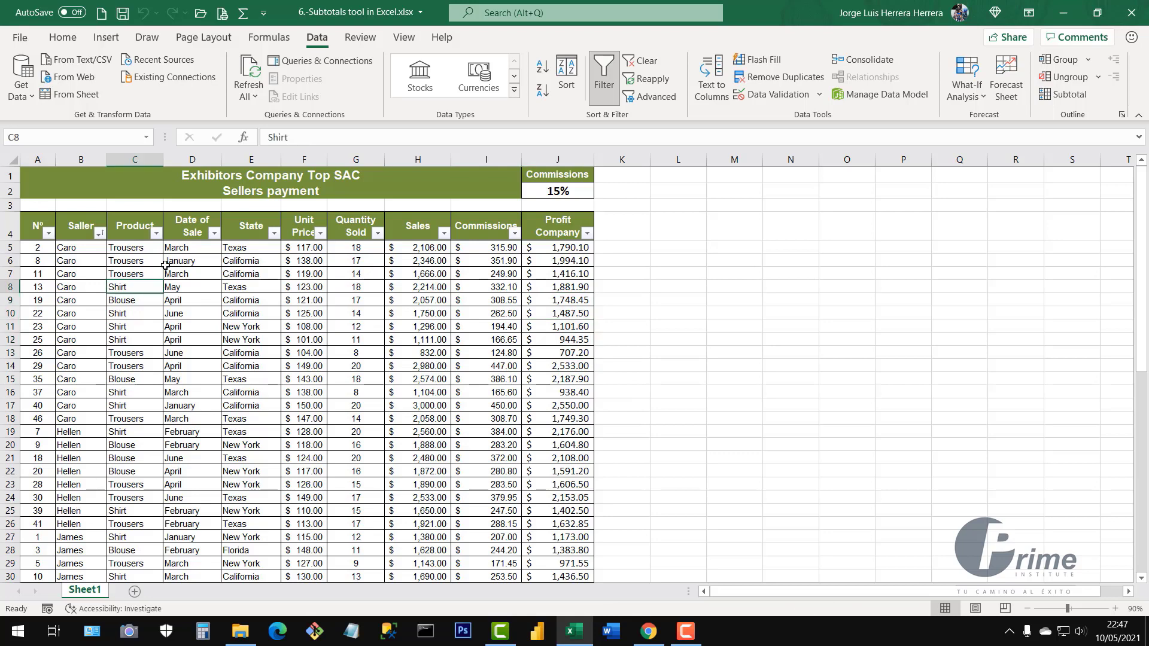
click(156, 234)
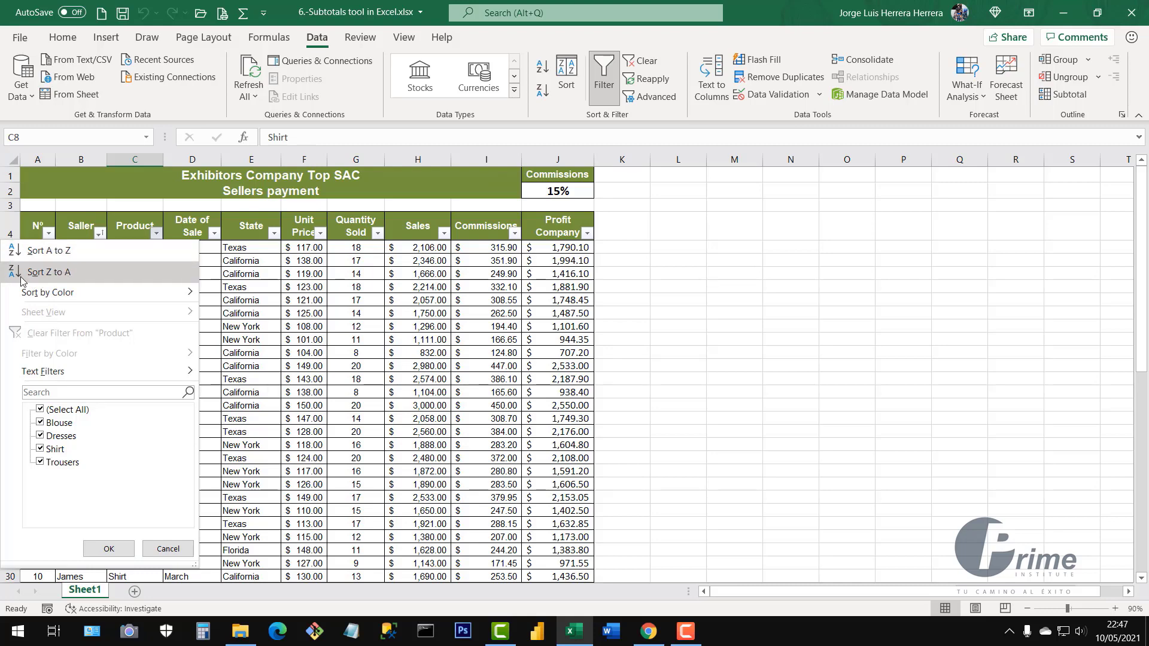
Sort the table by Product Z to A, then review the Trousers, Shirt and Dresses row blocks
click(49, 273)
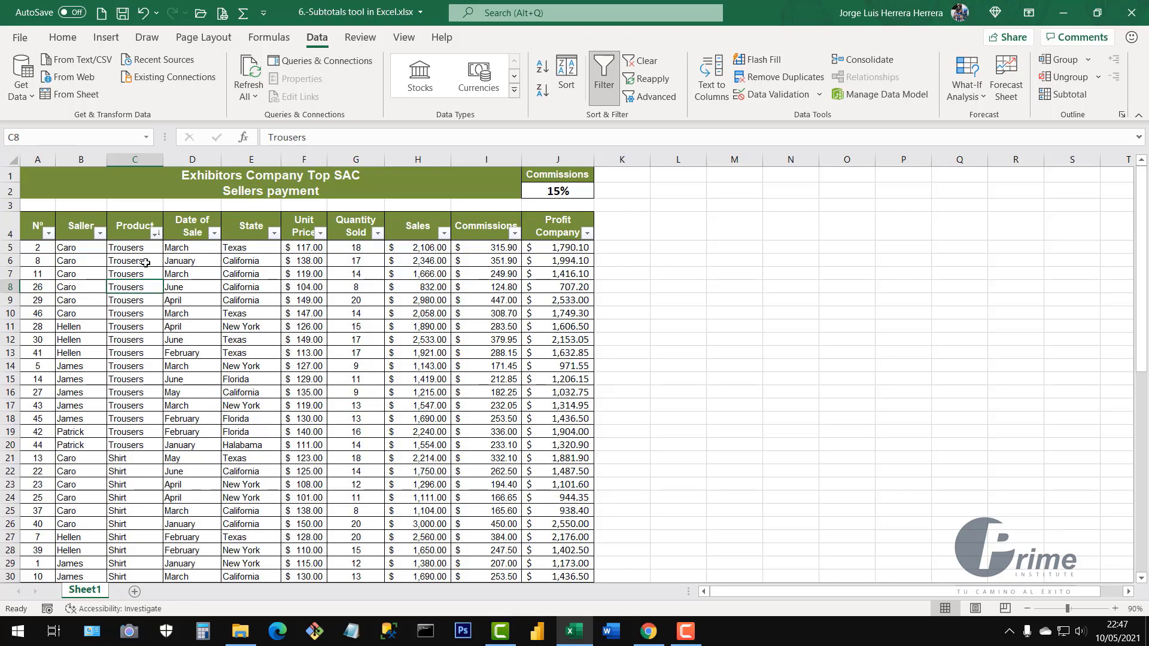
drag(146, 246, 138, 445)
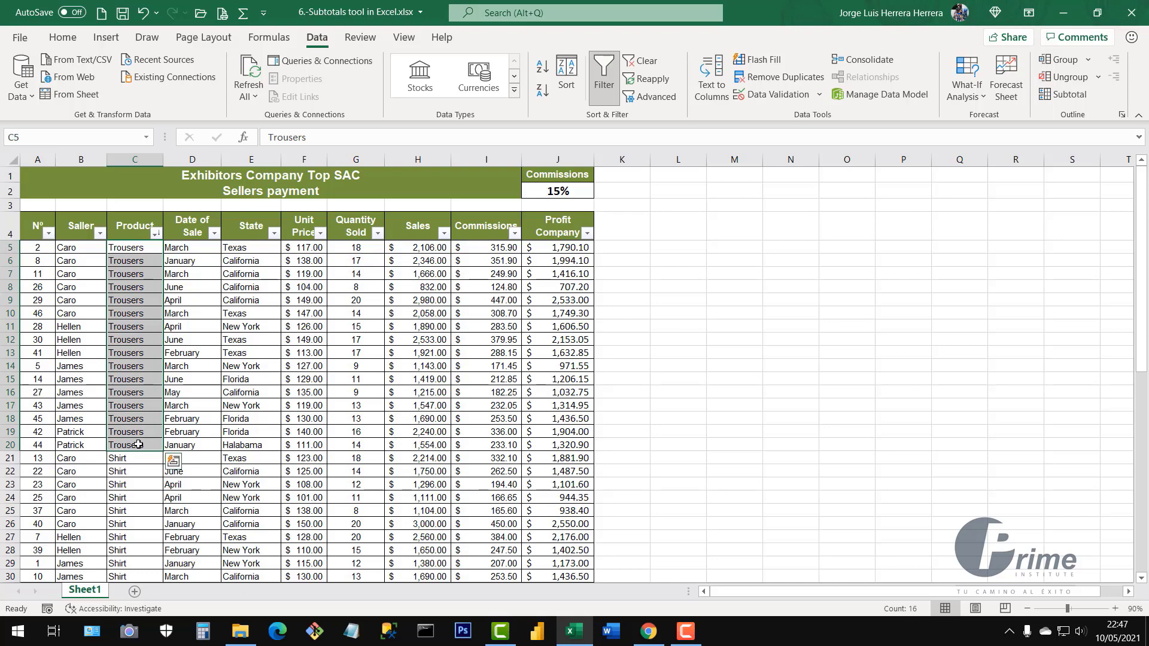
scroll(139, 444, down, 3)
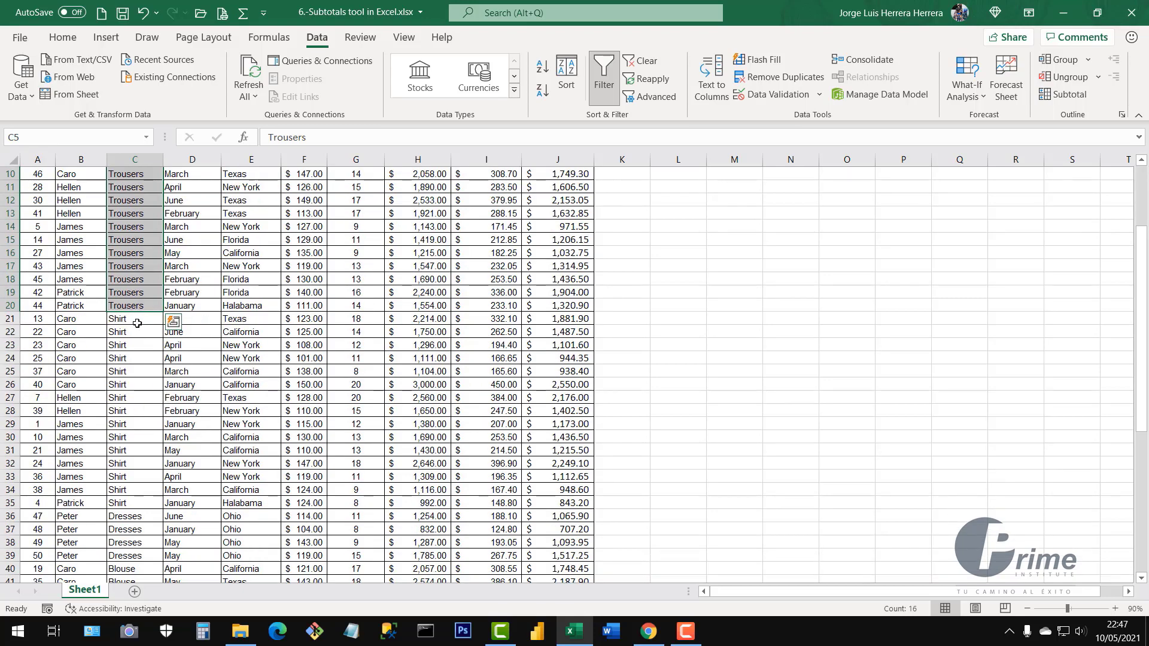
drag(137, 323, 144, 503)
scroll(141, 383, down, 7)
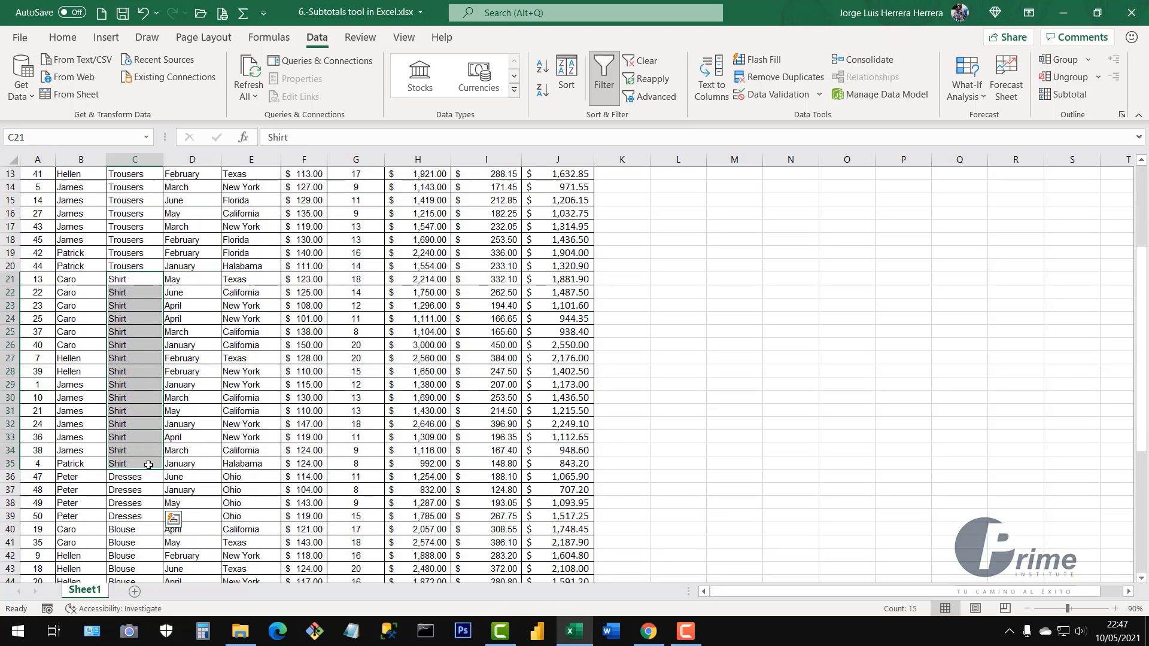
drag(135, 244, 142, 478)
scroll(235, 402, up, 10)
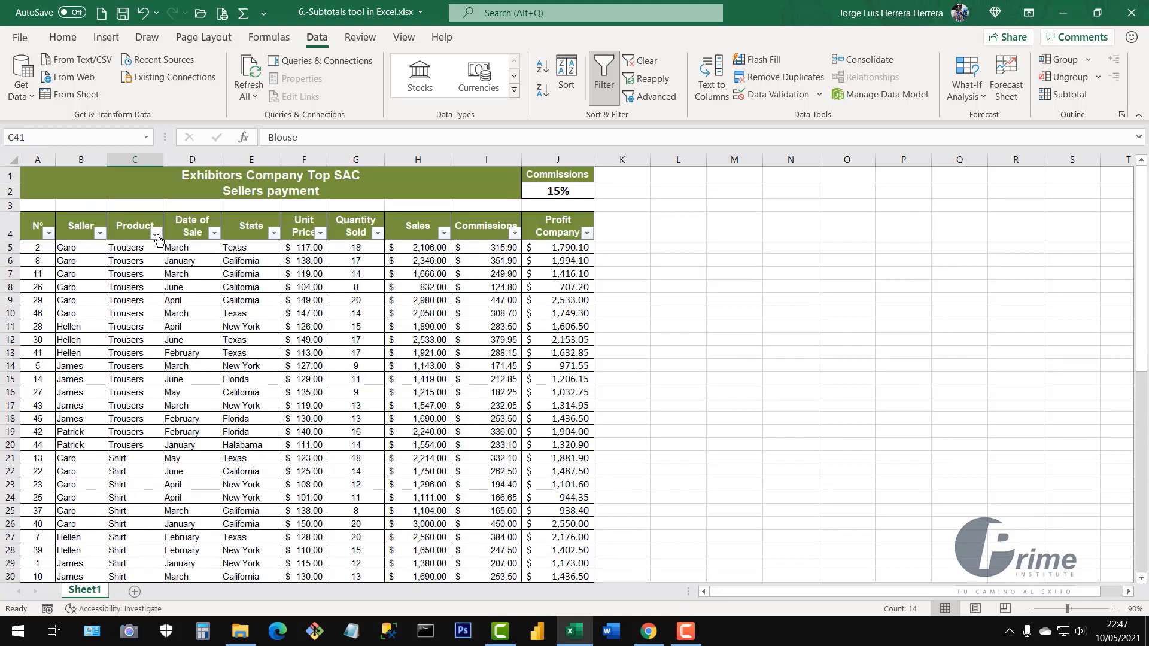
click(156, 234)
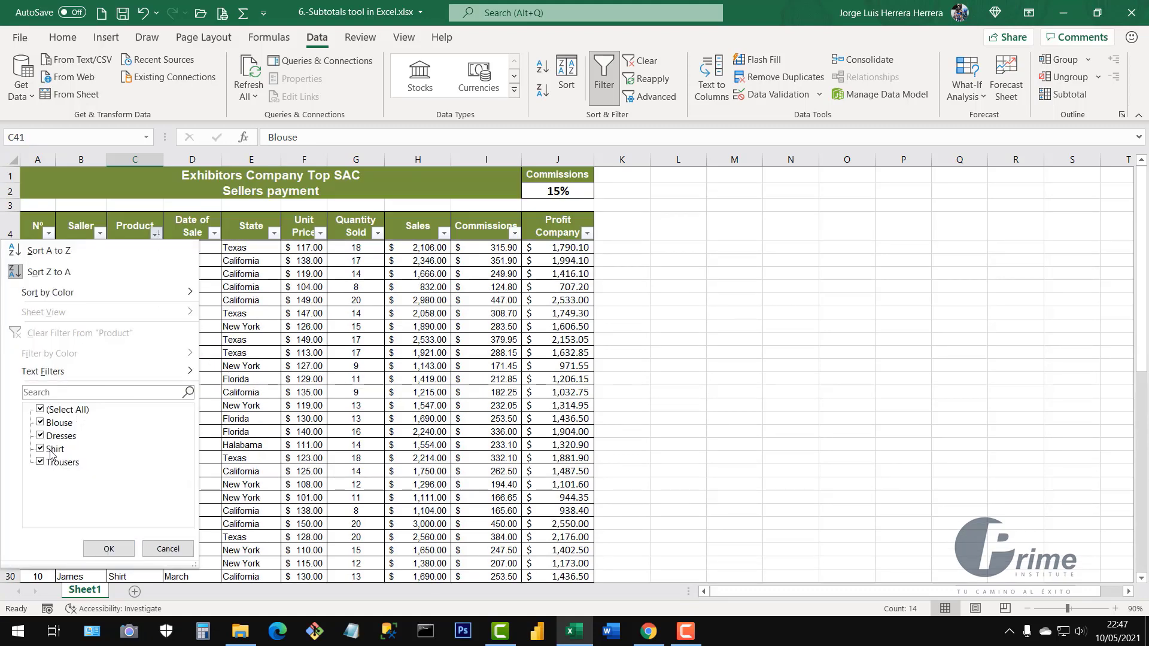
click(108, 548)
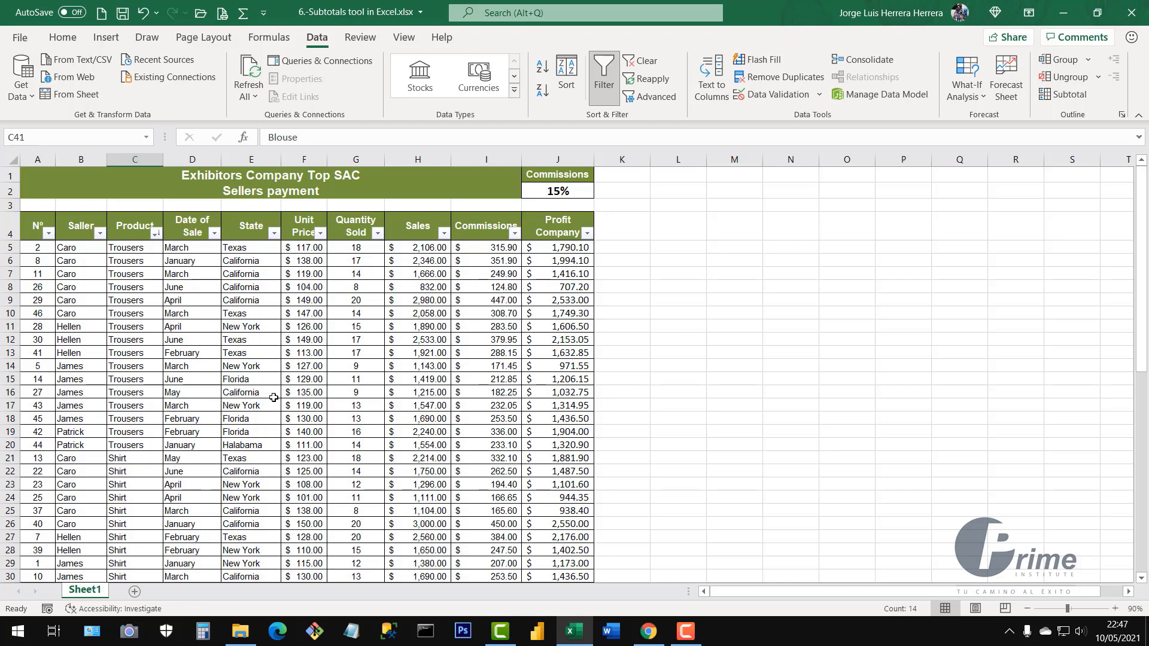
Review the Quantity Sold, Sales, Profit Company and Commissions values, then open the Subtotal settings
drag(356, 247, 359, 515)
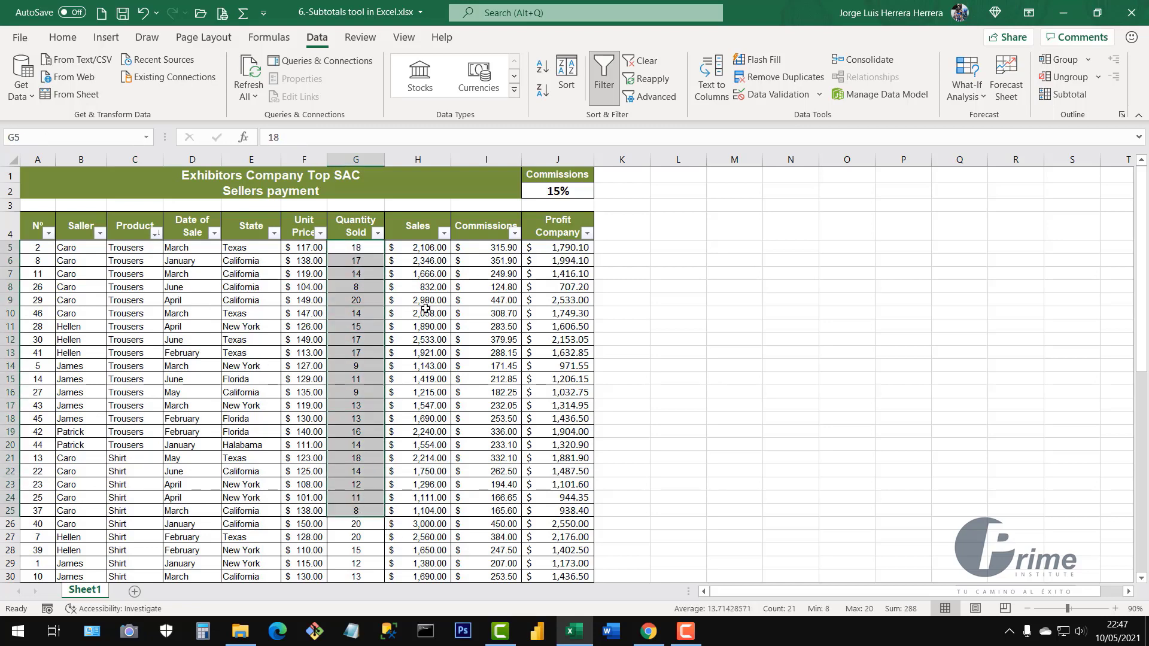
drag(427, 250, 427, 505)
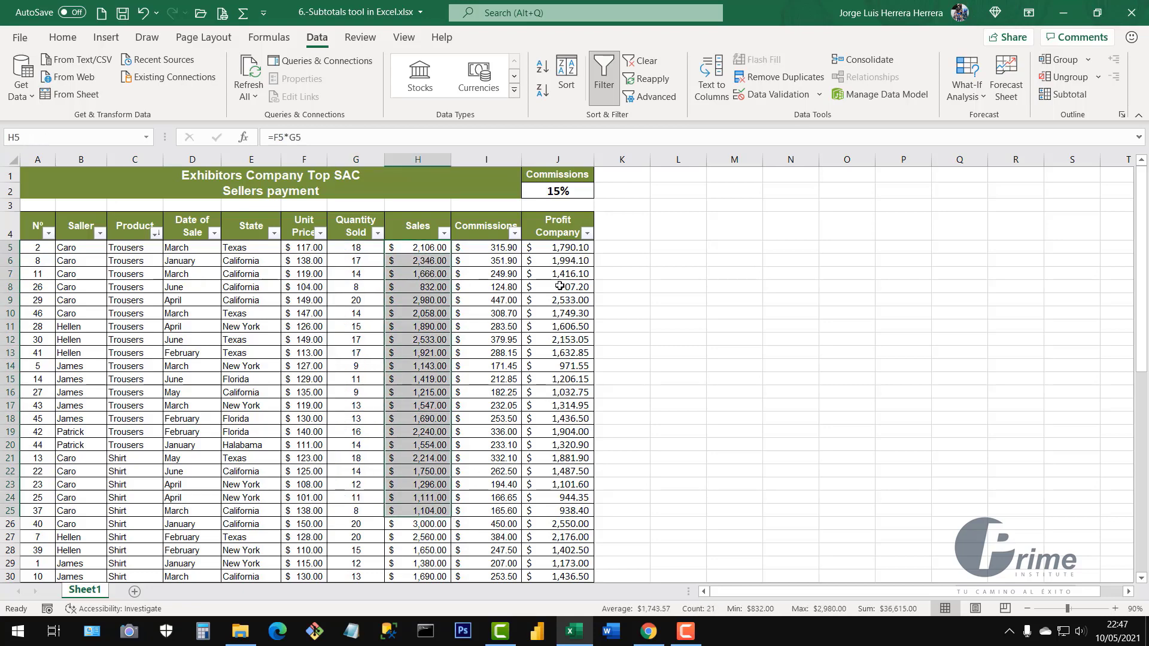
drag(565, 247, 559, 446)
drag(353, 289, 357, 354)
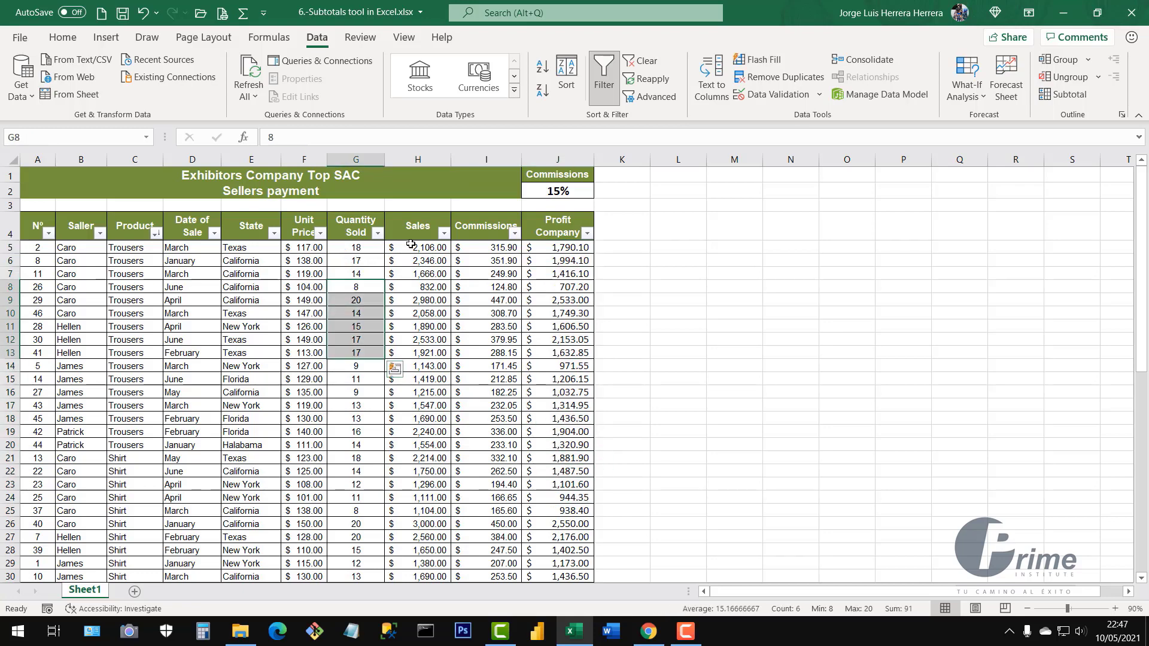
drag(419, 273, 424, 379)
click(485, 159)
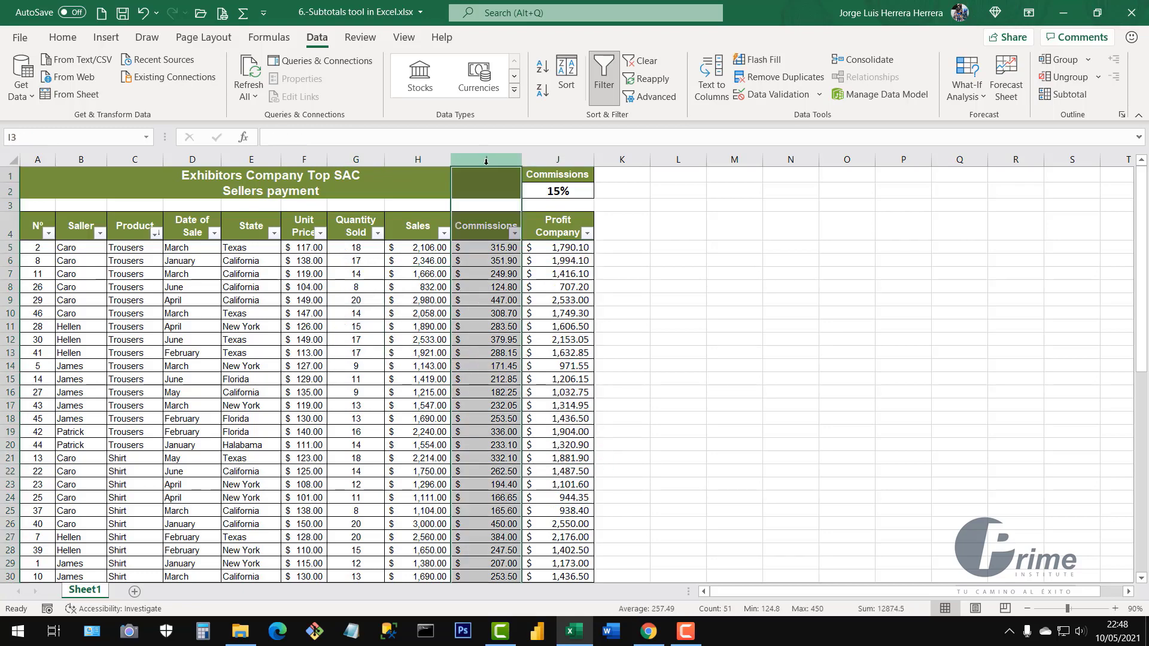
click(388, 287)
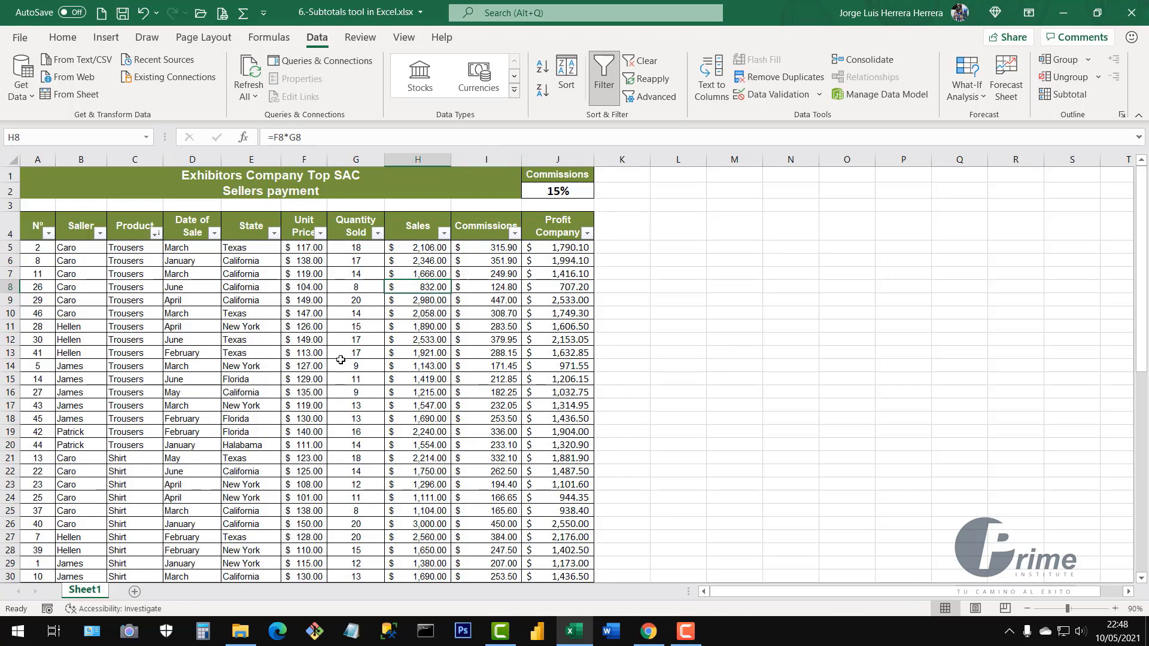
click(378, 328)
click(226, 329)
click(441, 353)
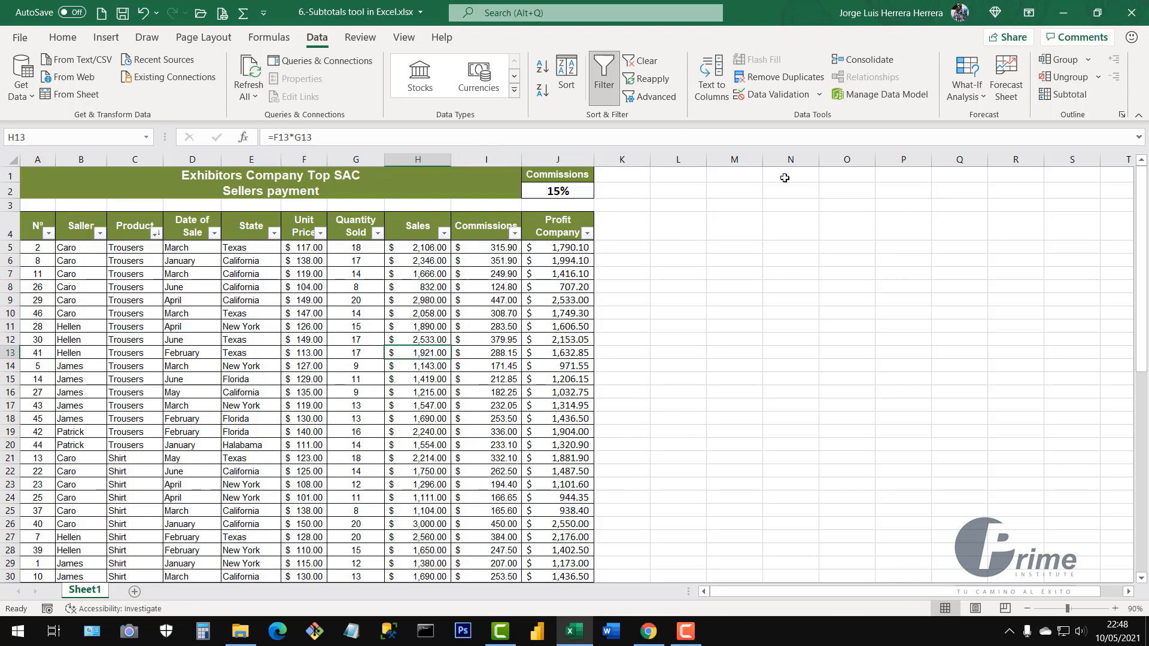
click(1068, 94)
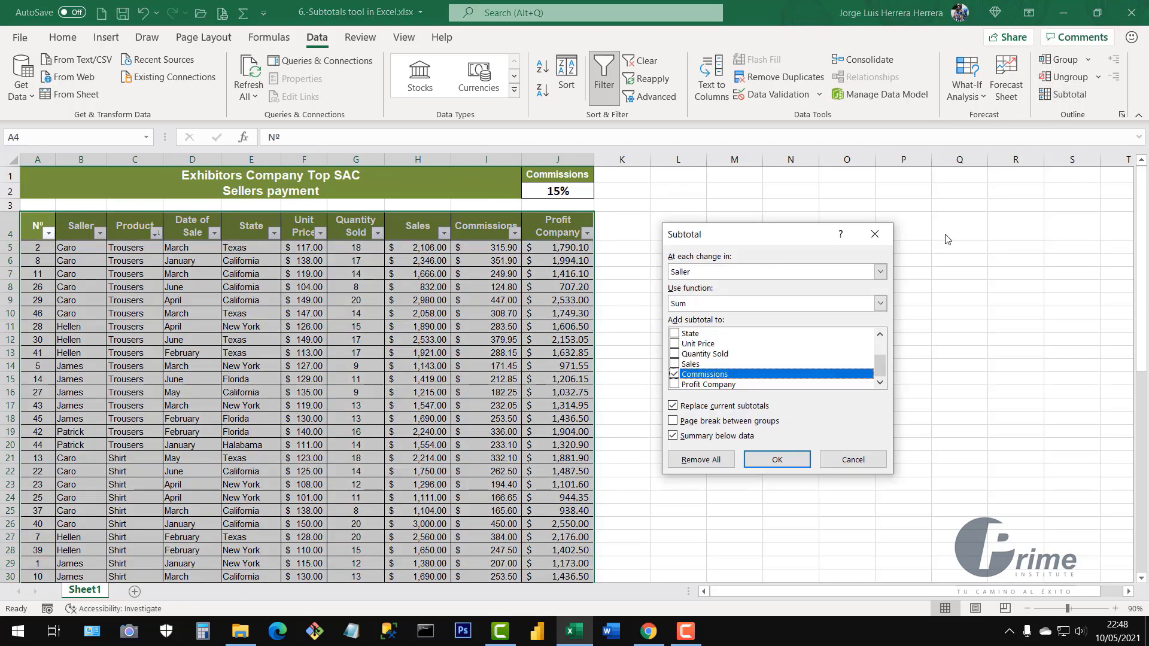
Add Sum subtotals of Quantity Sold, Sales and Profit Company at each change in Product, dropping Commissions
click(880, 273)
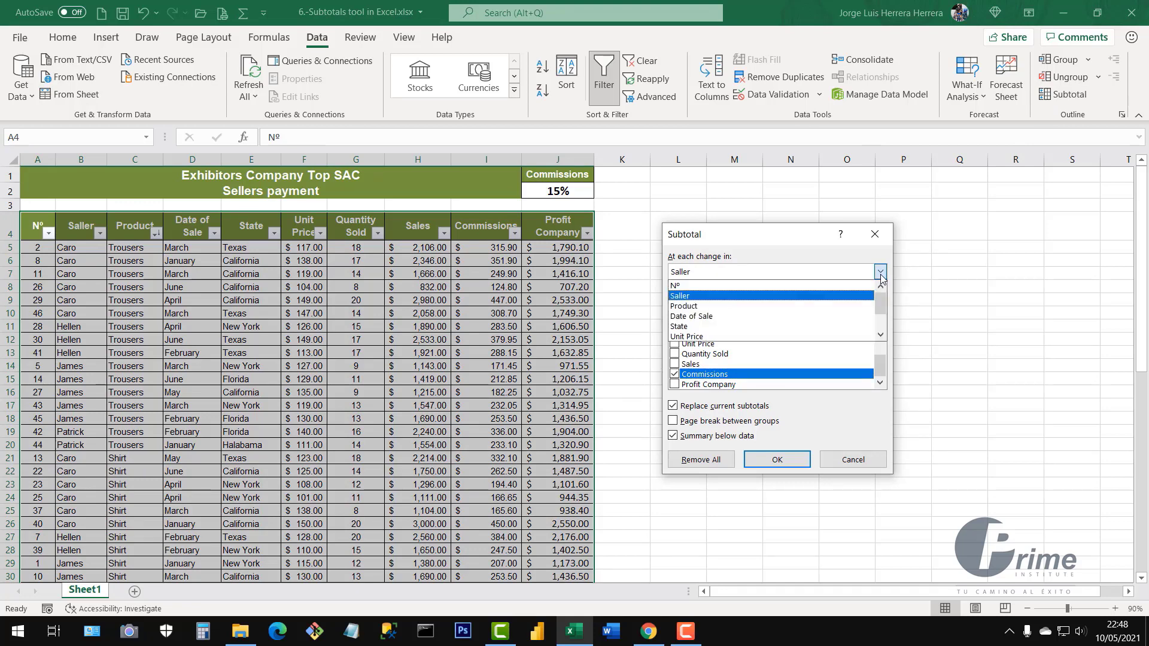
click(722, 307)
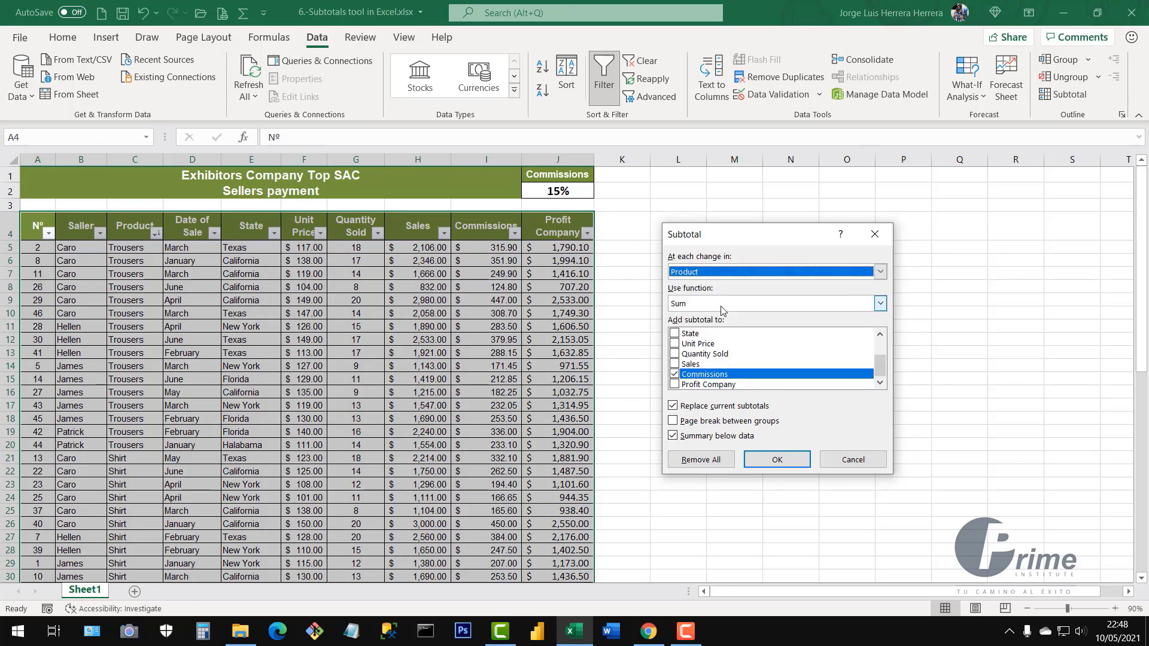
click(680, 306)
click(685, 317)
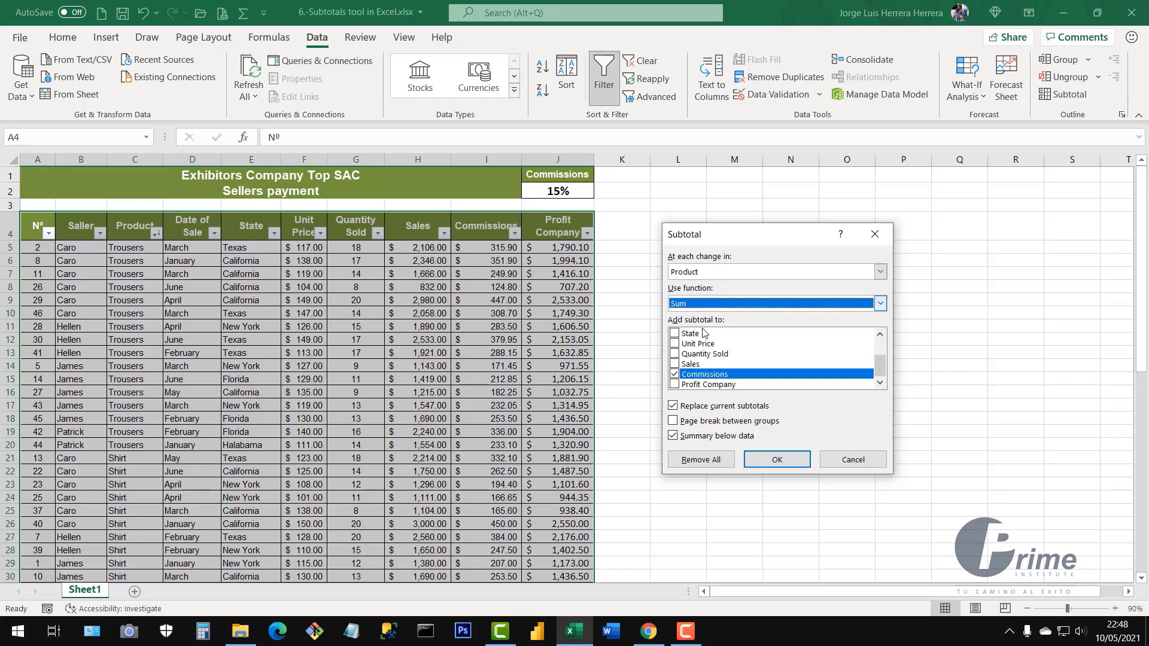
click(675, 375)
click(674, 355)
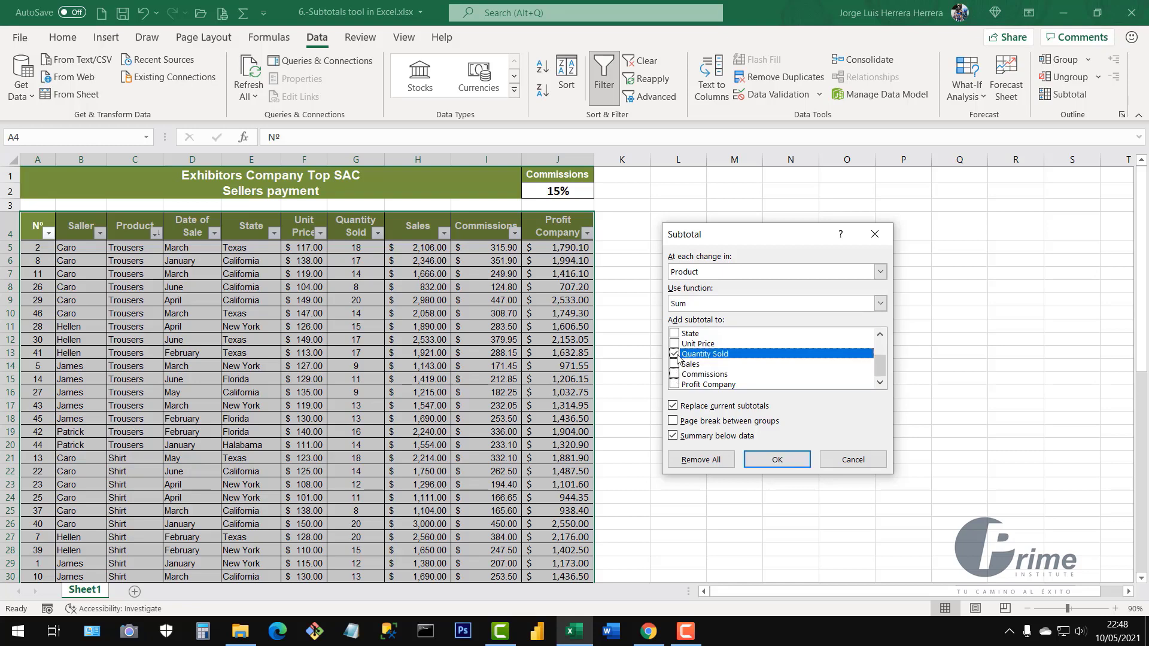
click(675, 365)
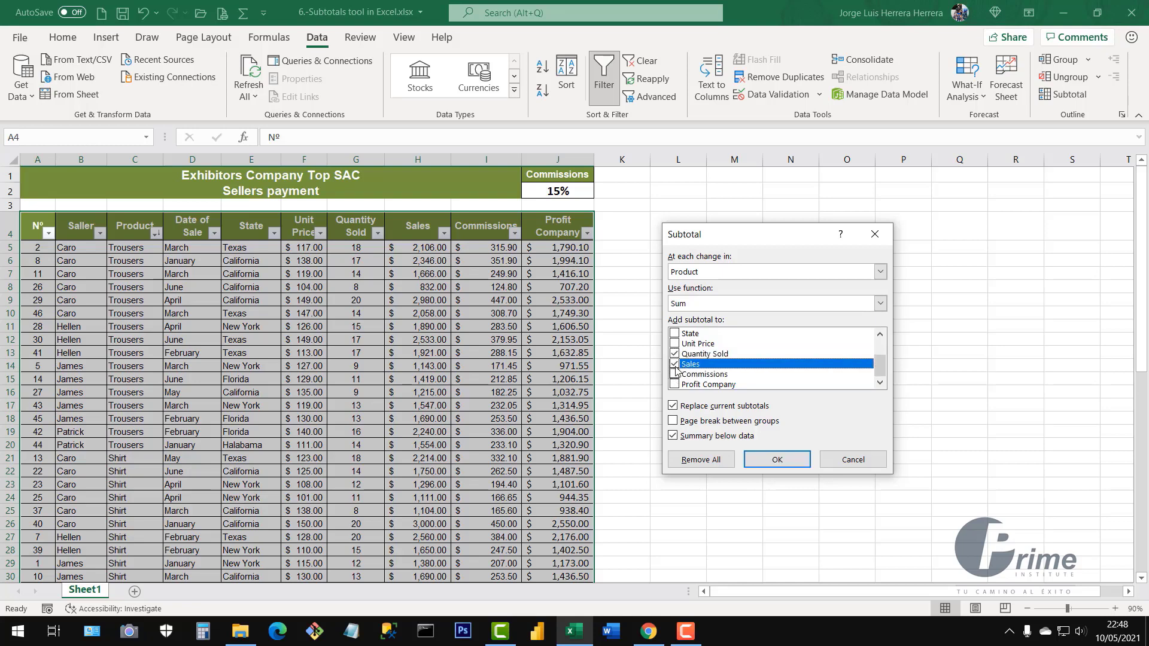
click(674, 385)
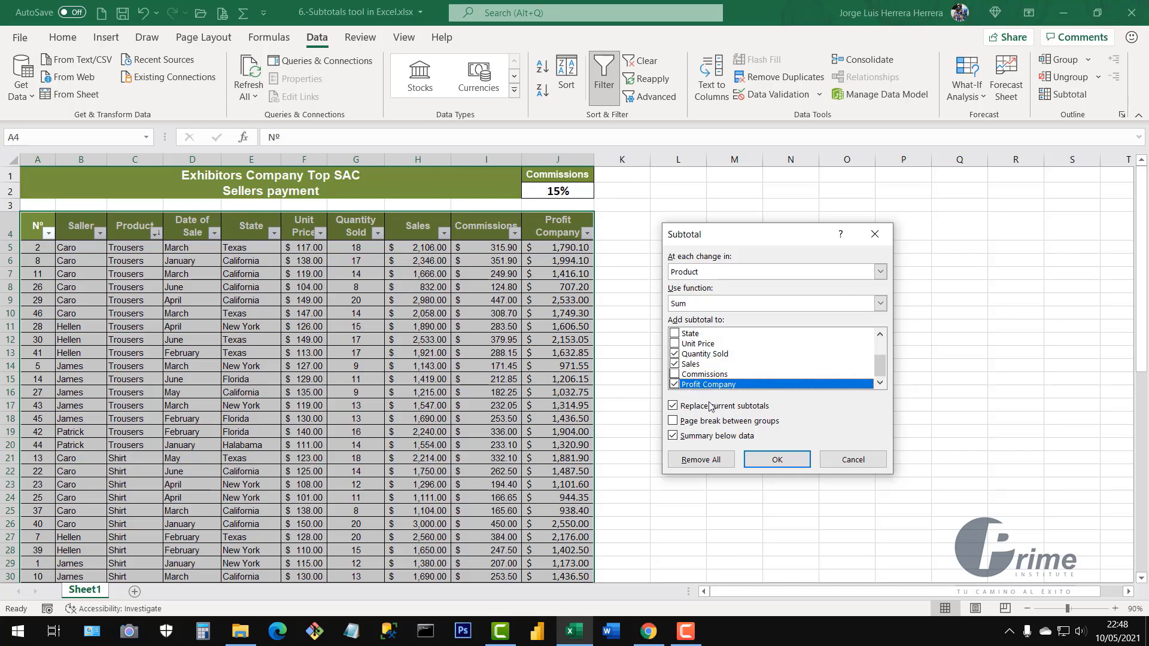
click(771, 461)
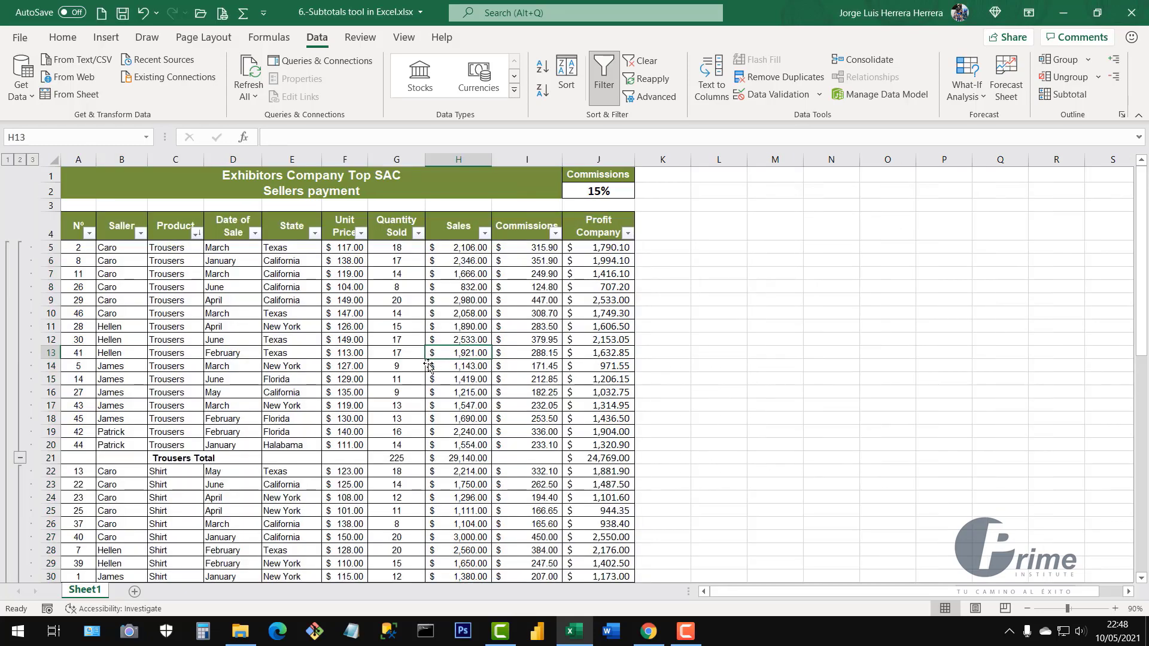
Collapse to outline level 2, showing Trousers, Shirt, Dresses, Blouse totals and the Grand Total
scroll(386, 441, down, 10)
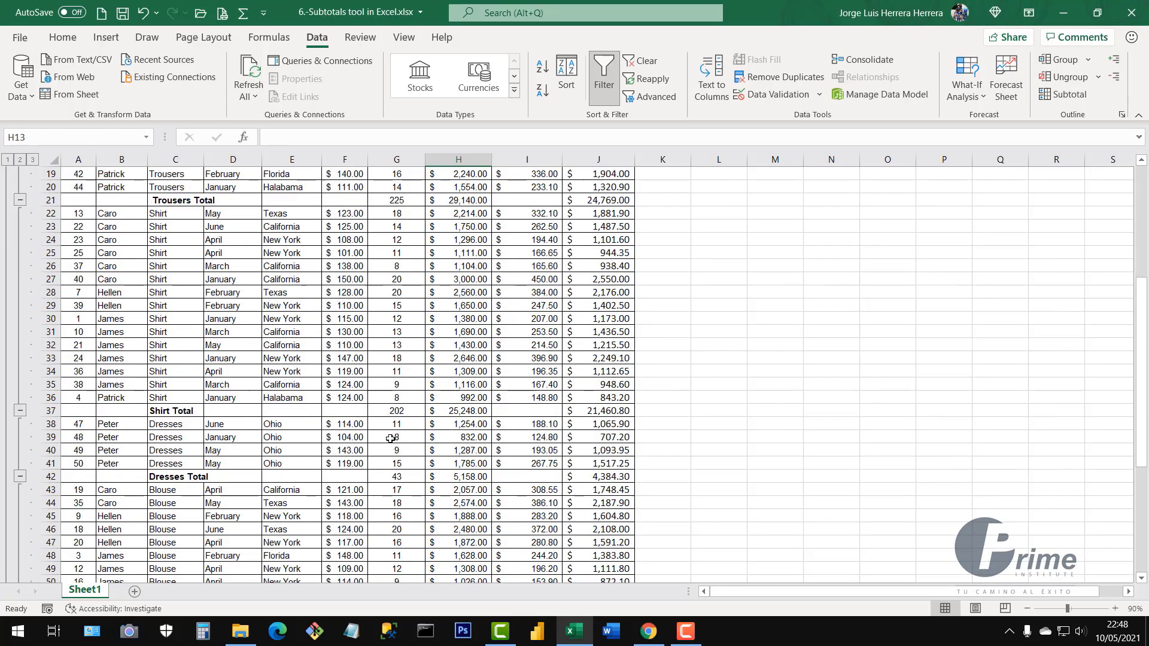
scroll(397, 438, up, 10)
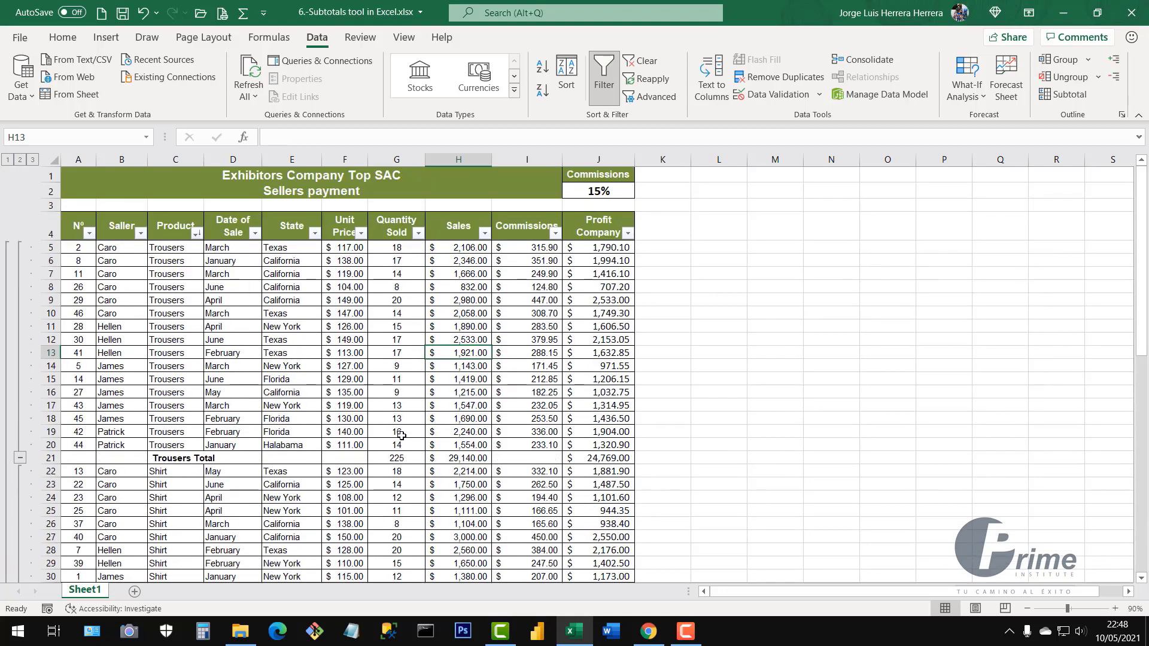
click(20, 160)
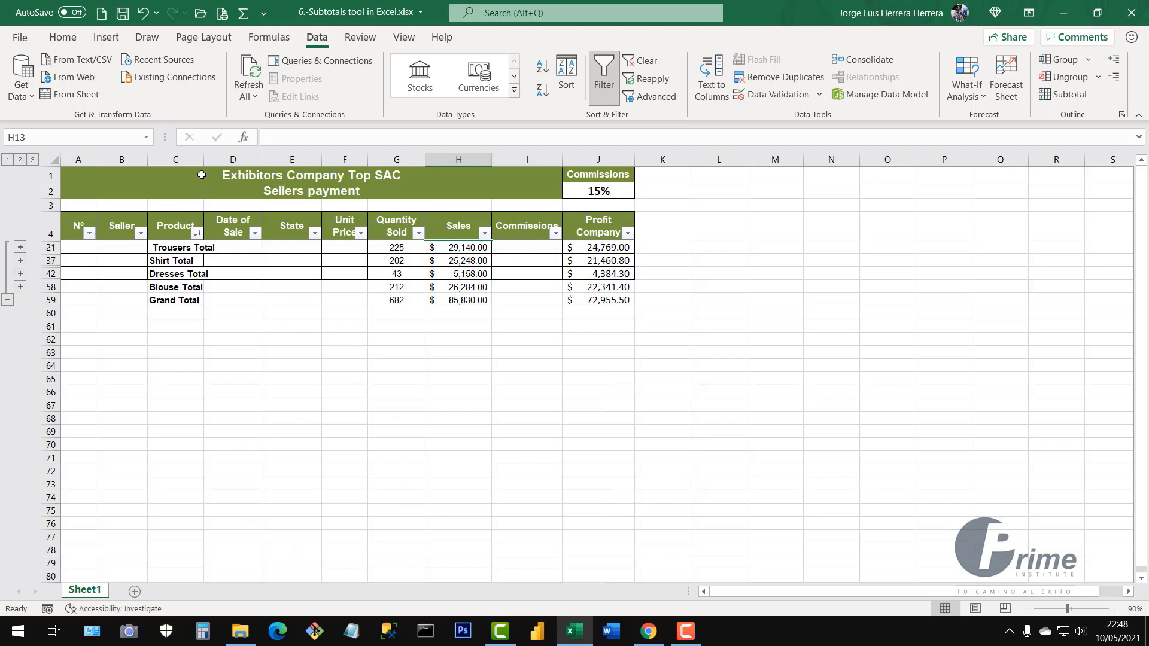
Widen column C to fit the total labels and check the Trousers and Shirt SUBTOTAL formulas
drag(203, 165, 231, 164)
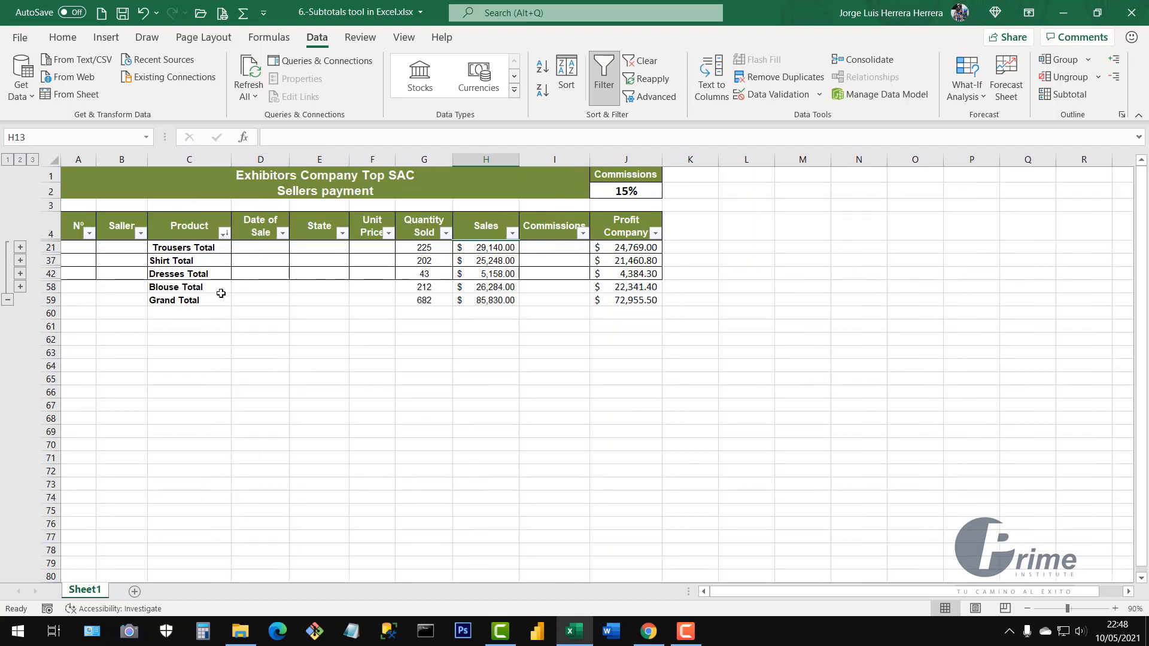
click(175, 252)
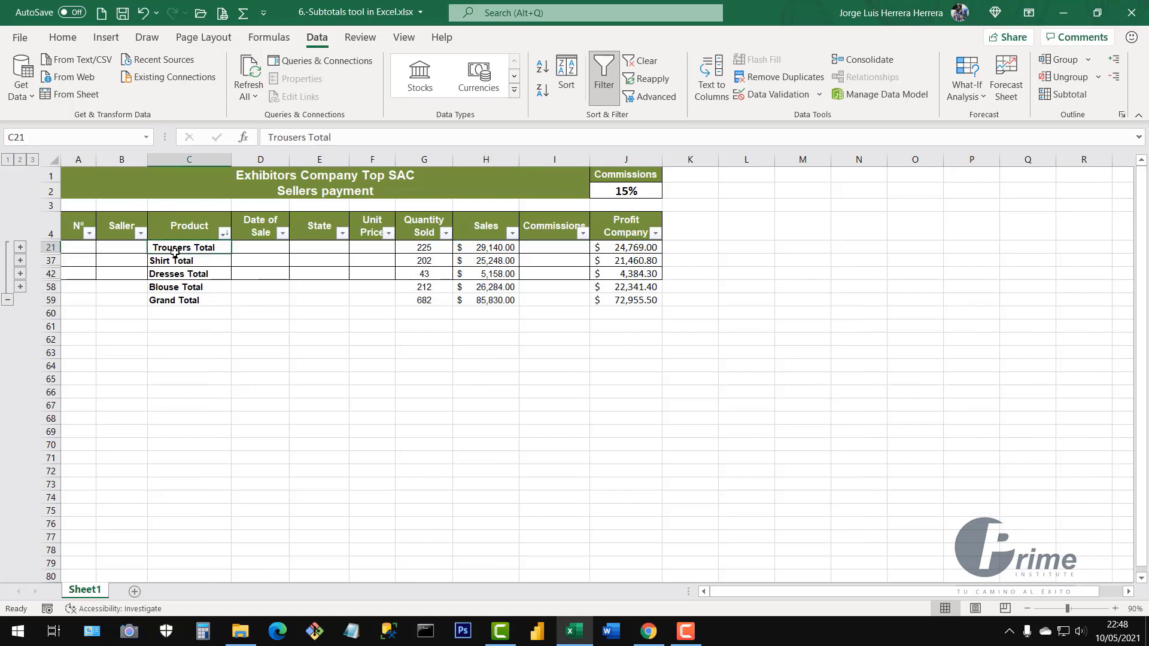
click(425, 248)
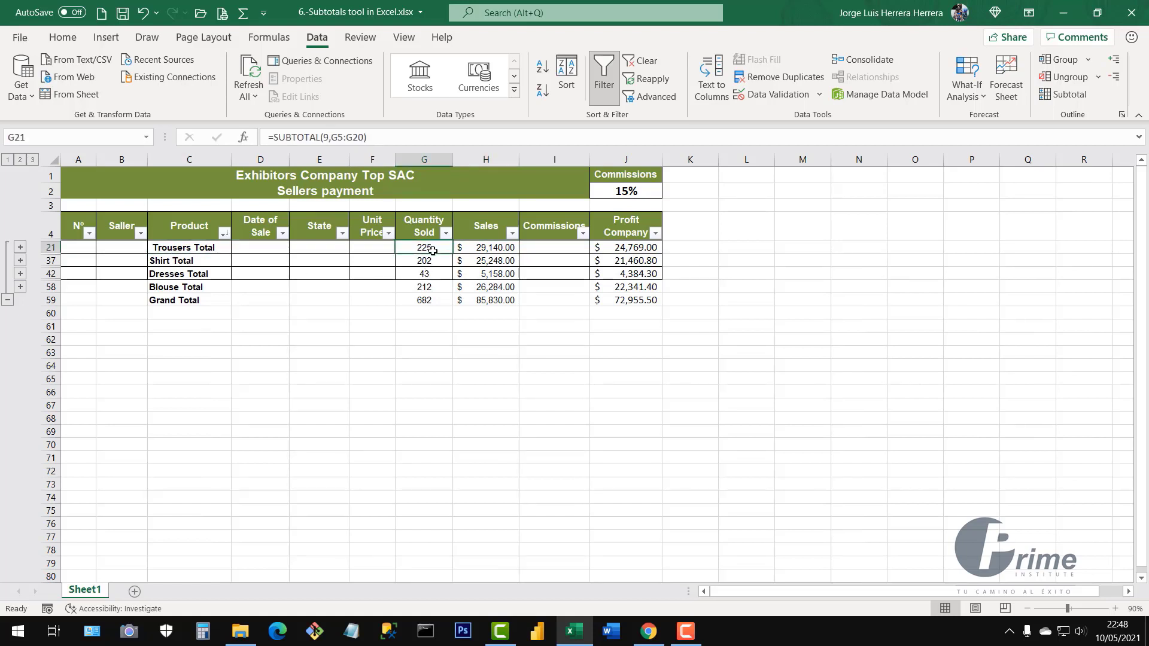
click(496, 248)
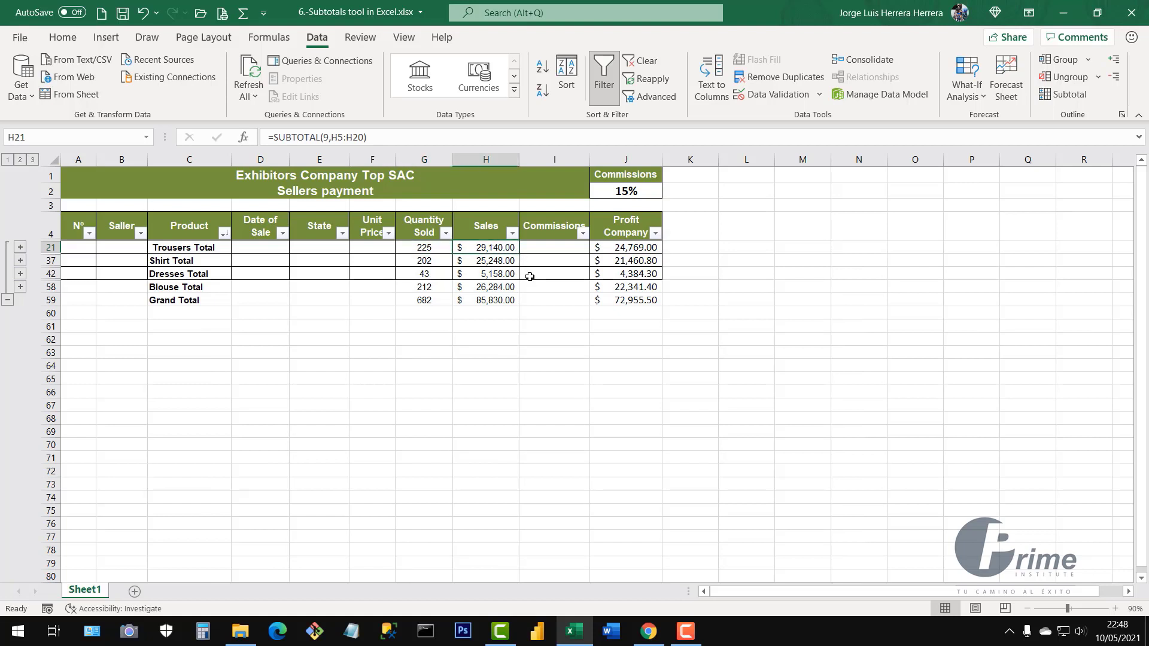
click(626, 248)
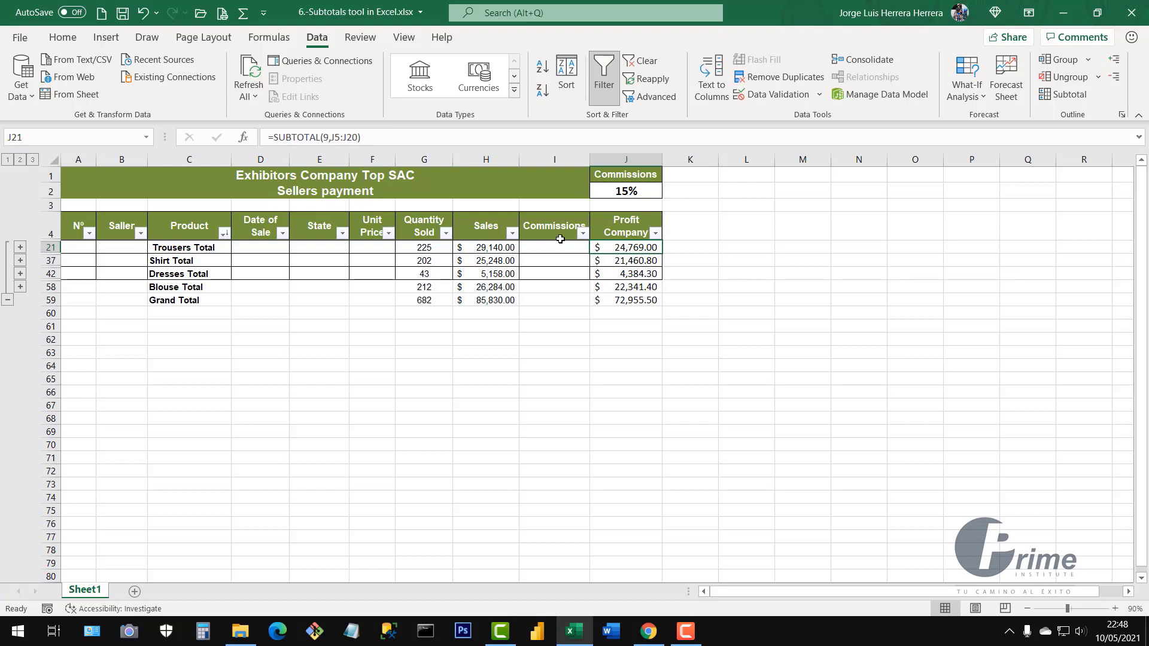
drag(552, 248, 552, 345)
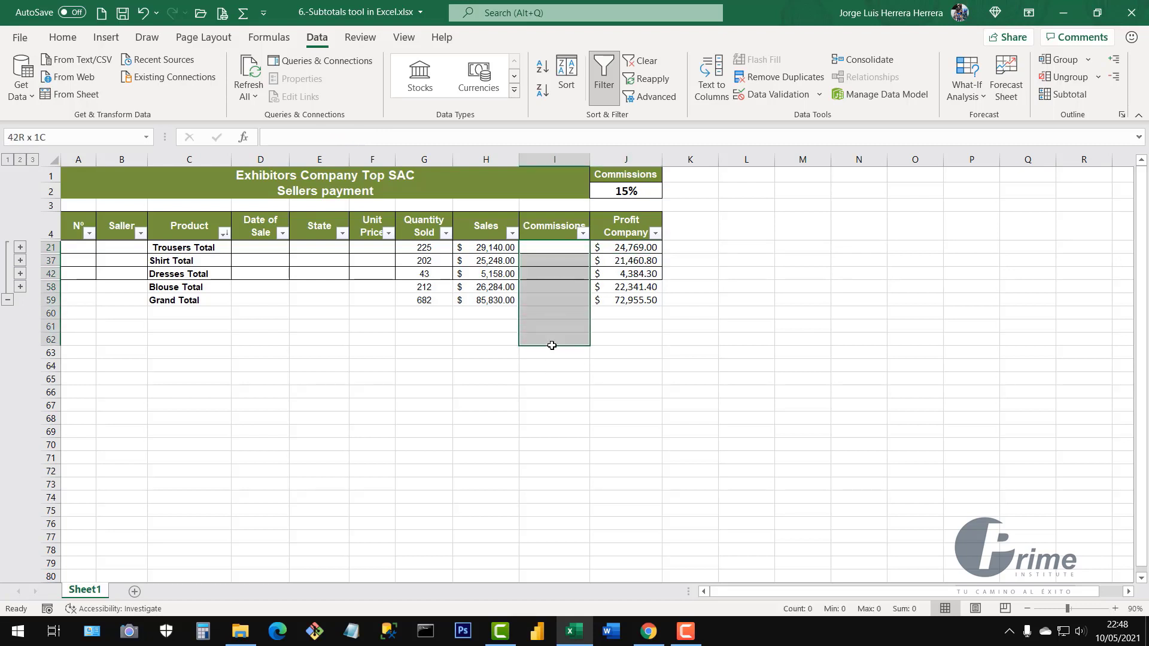
click(171, 262)
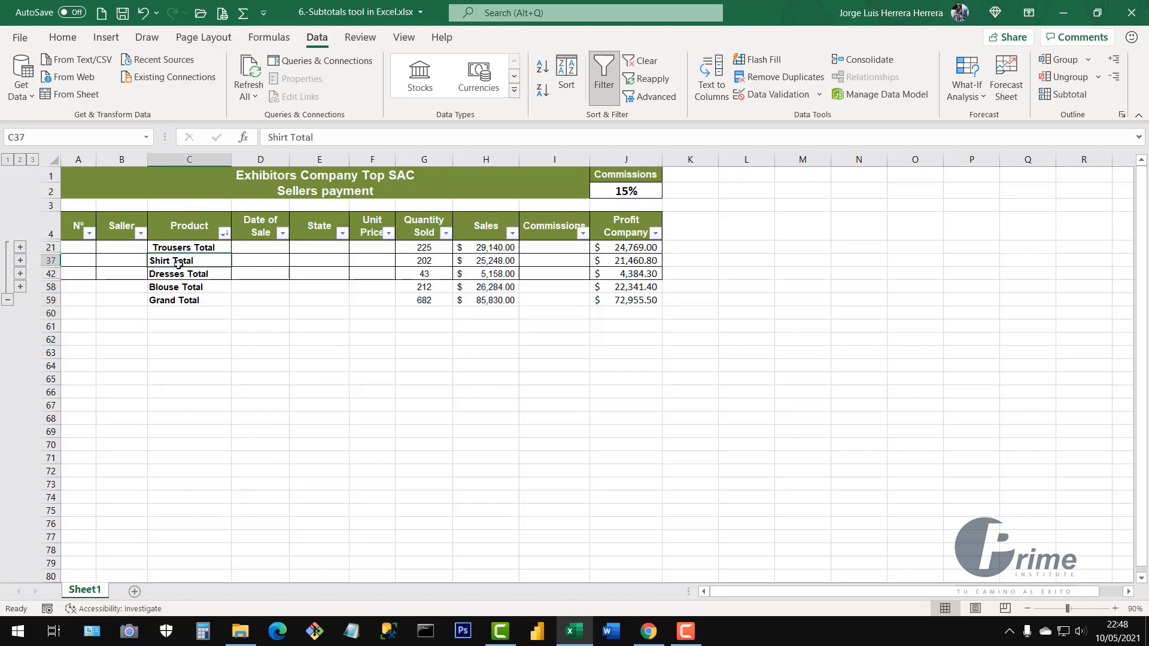
click(427, 262)
click(490, 261)
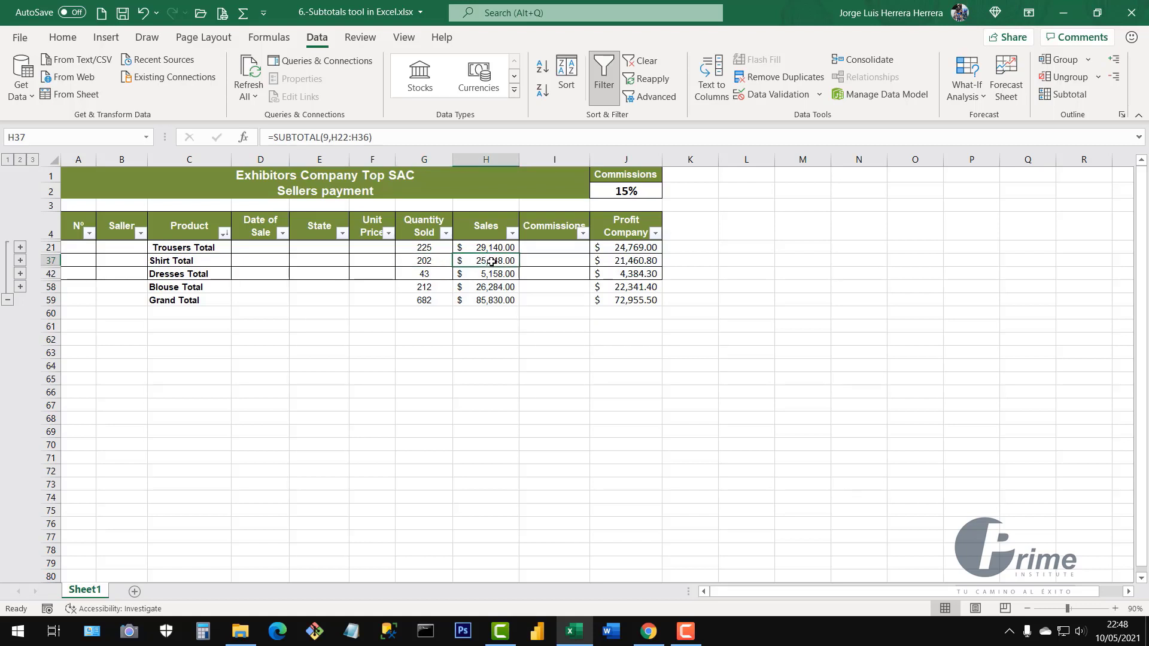
click(625, 261)
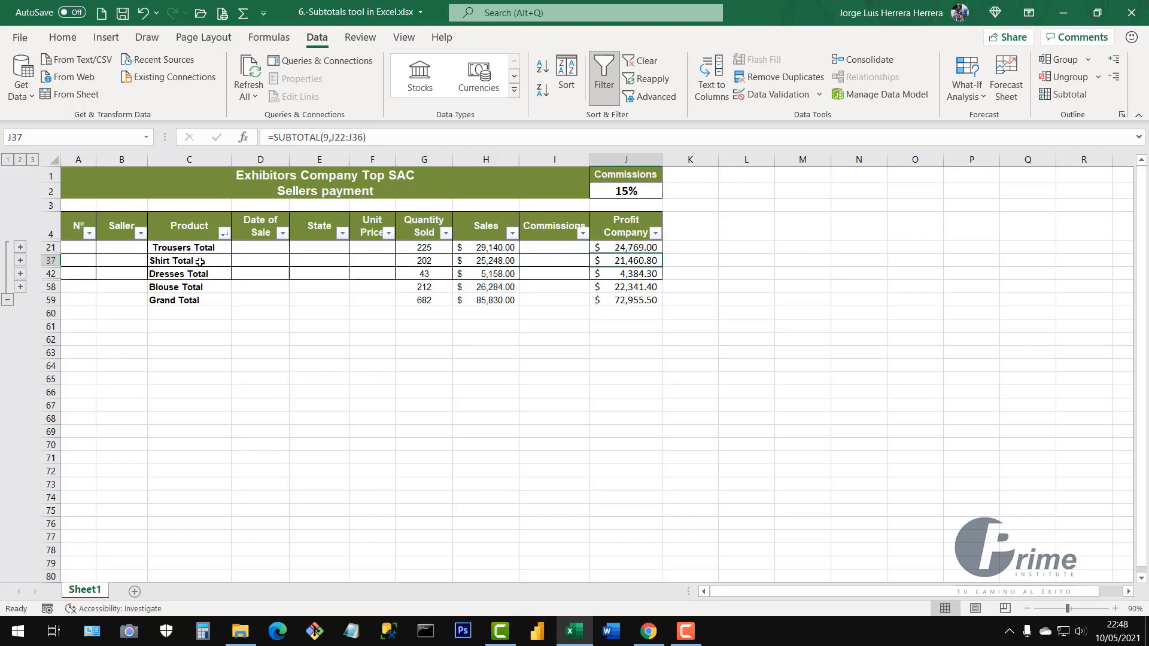
Check the Dresses, Blouse and Grand Total SUBTOTAL formulas, then reopen the Subtotal settings
click(175, 274)
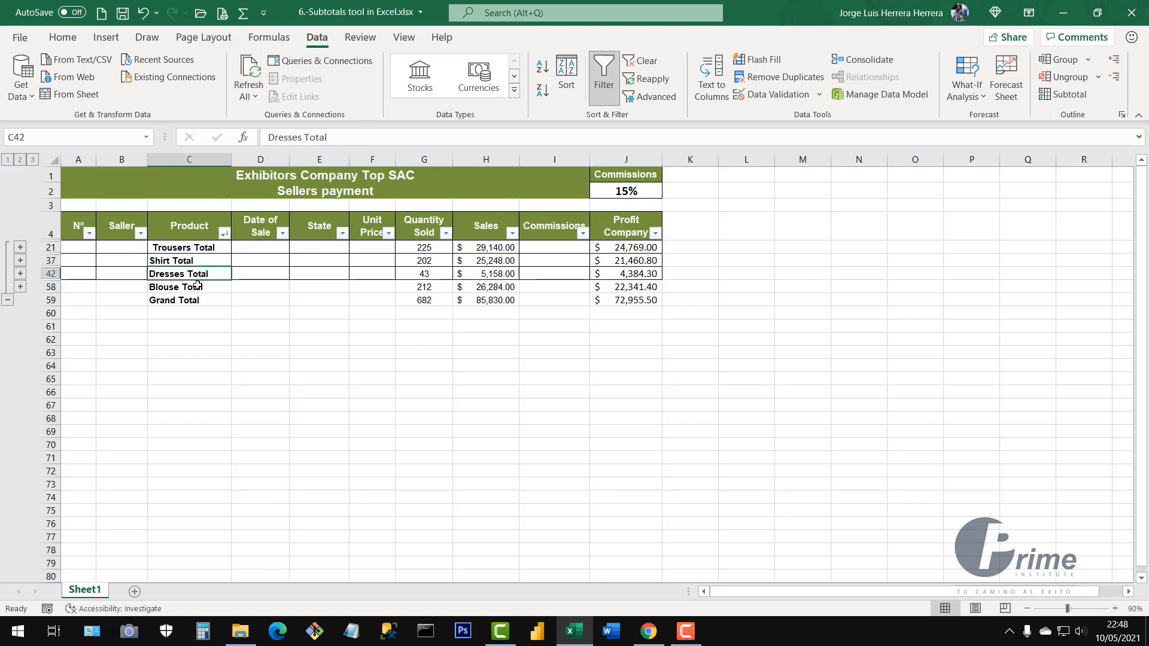
click(195, 287)
drag(179, 274, 640, 289)
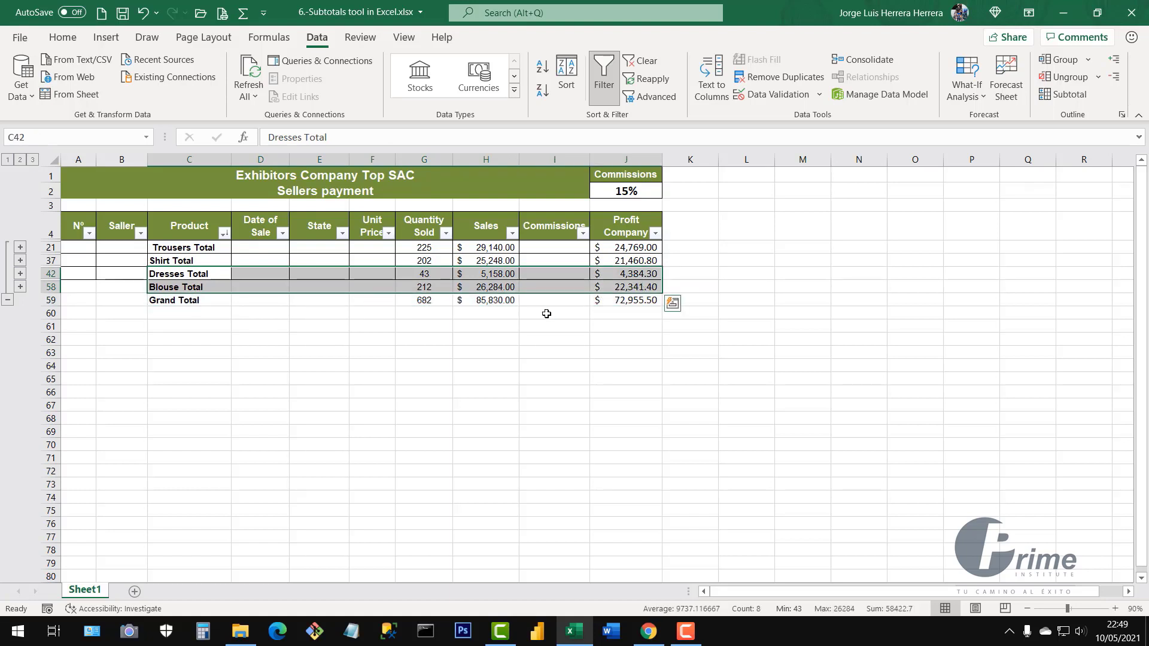
click(497, 302)
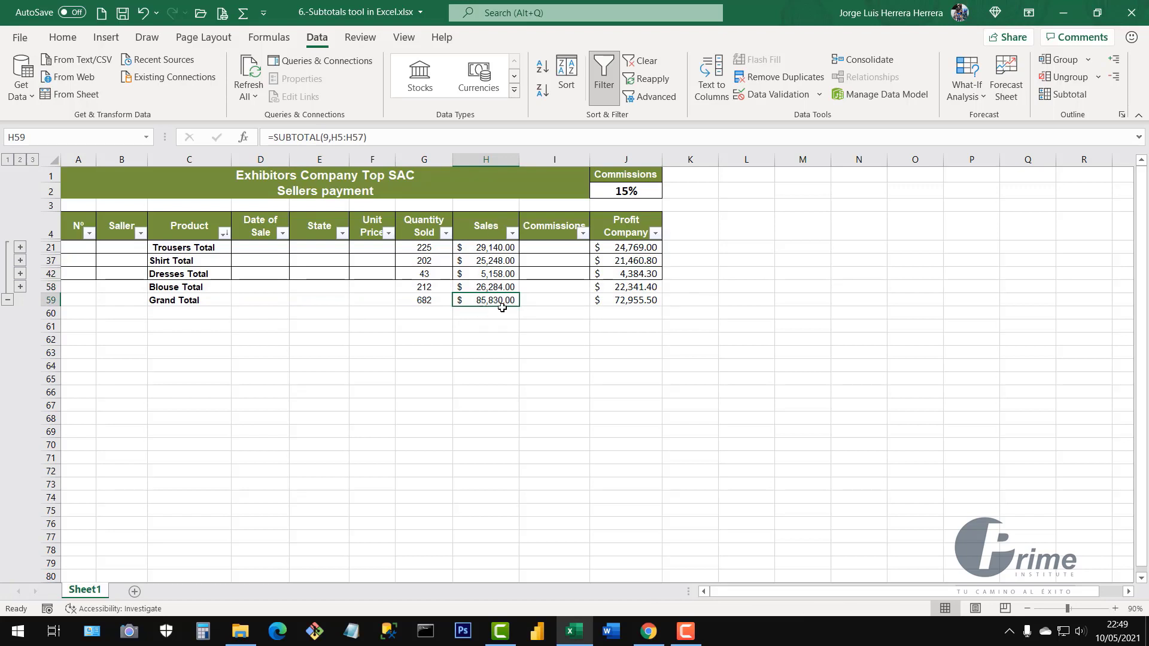
click(622, 302)
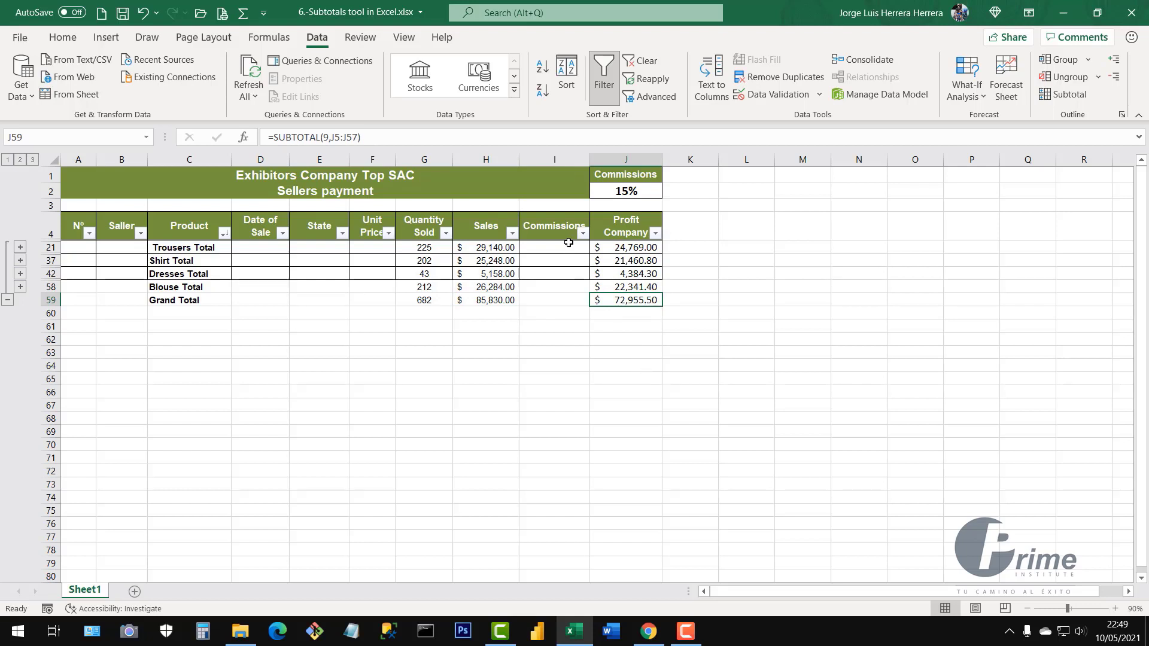
drag(569, 242, 572, 333)
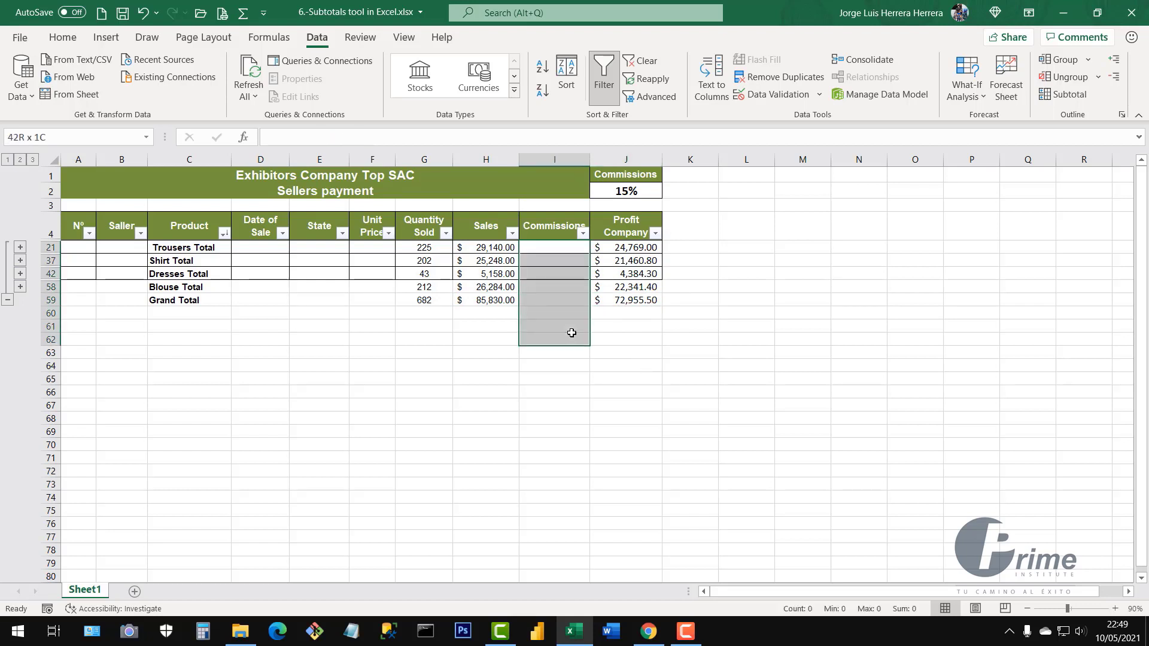
click(428, 301)
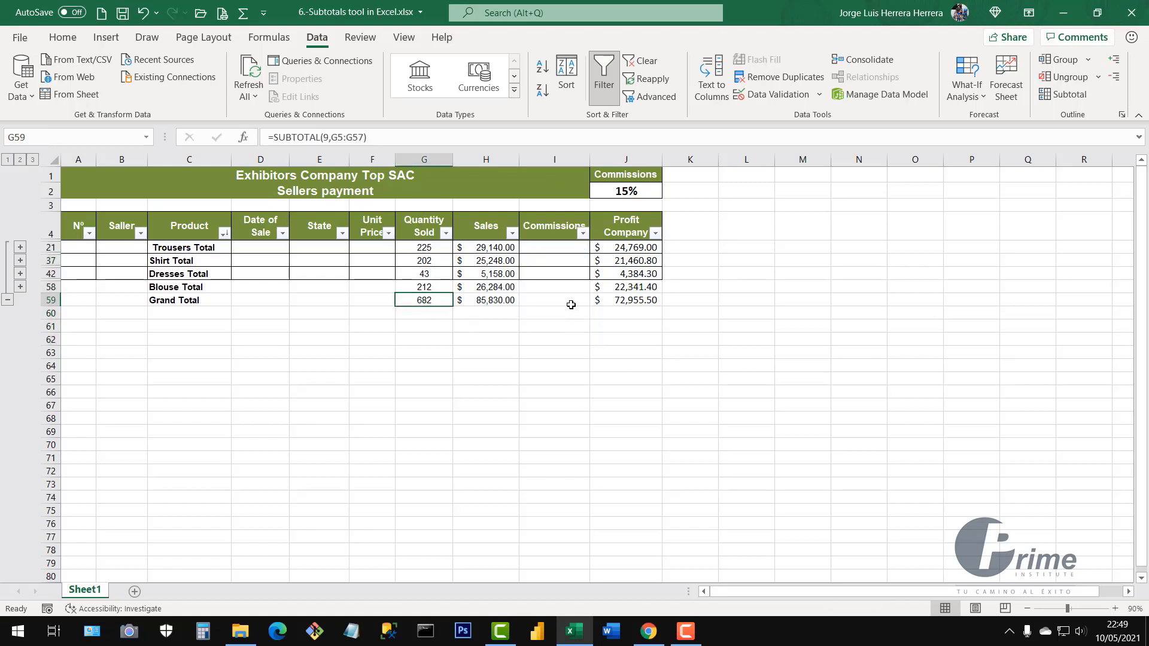
click(386, 275)
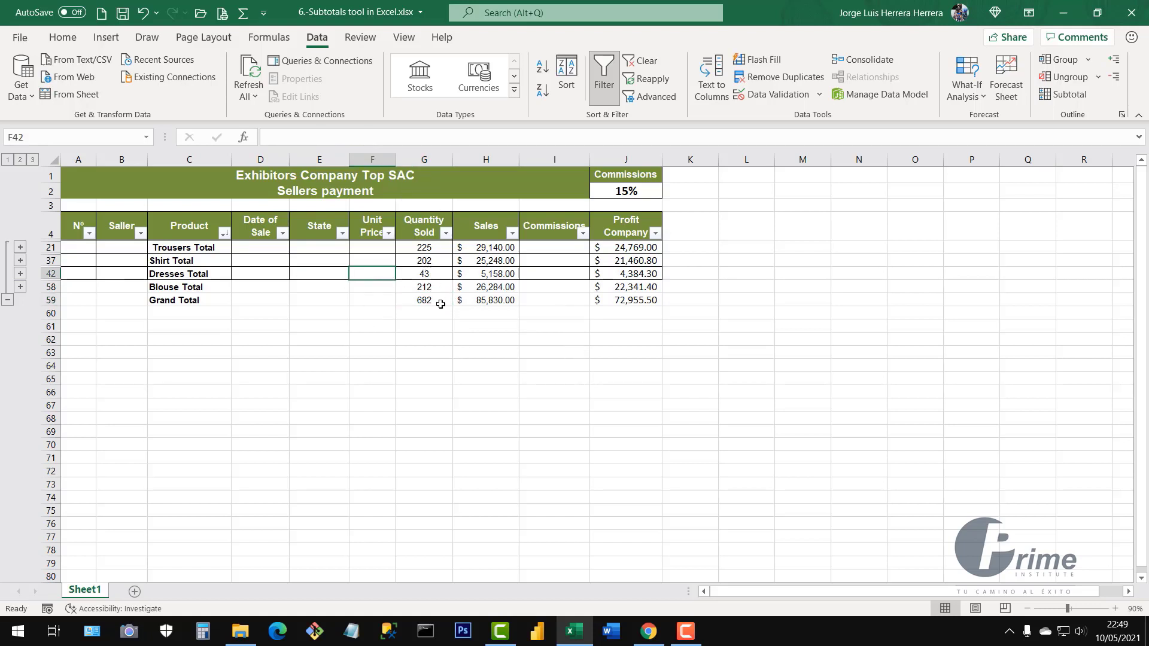
click(431, 275)
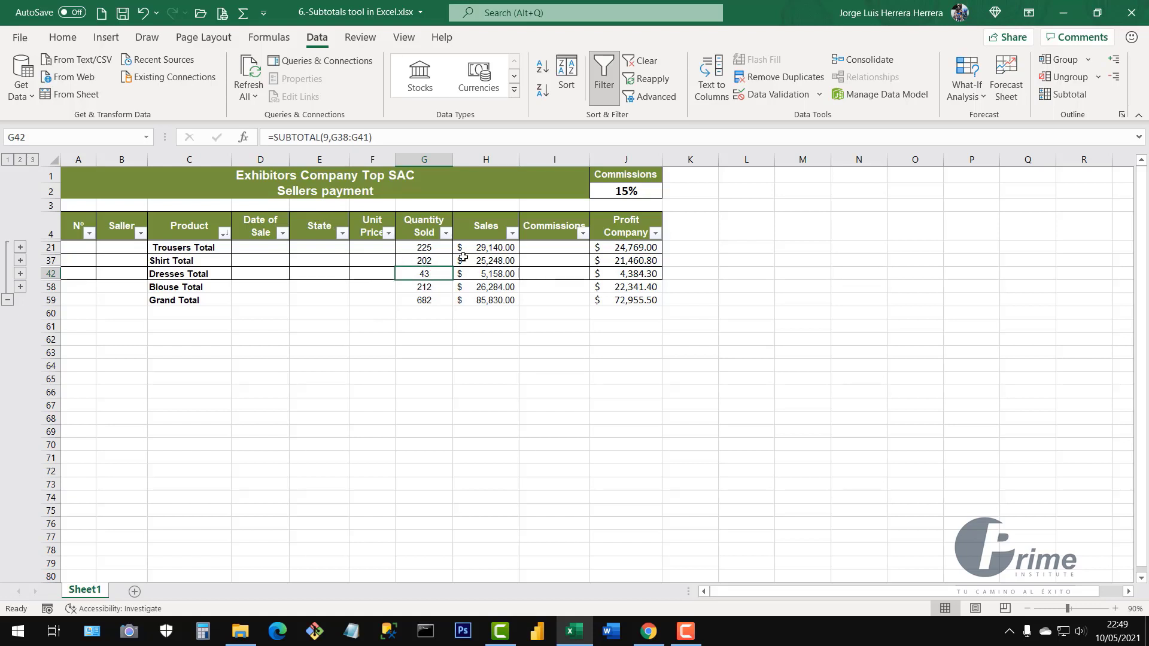
click(495, 264)
click(610, 284)
click(303, 263)
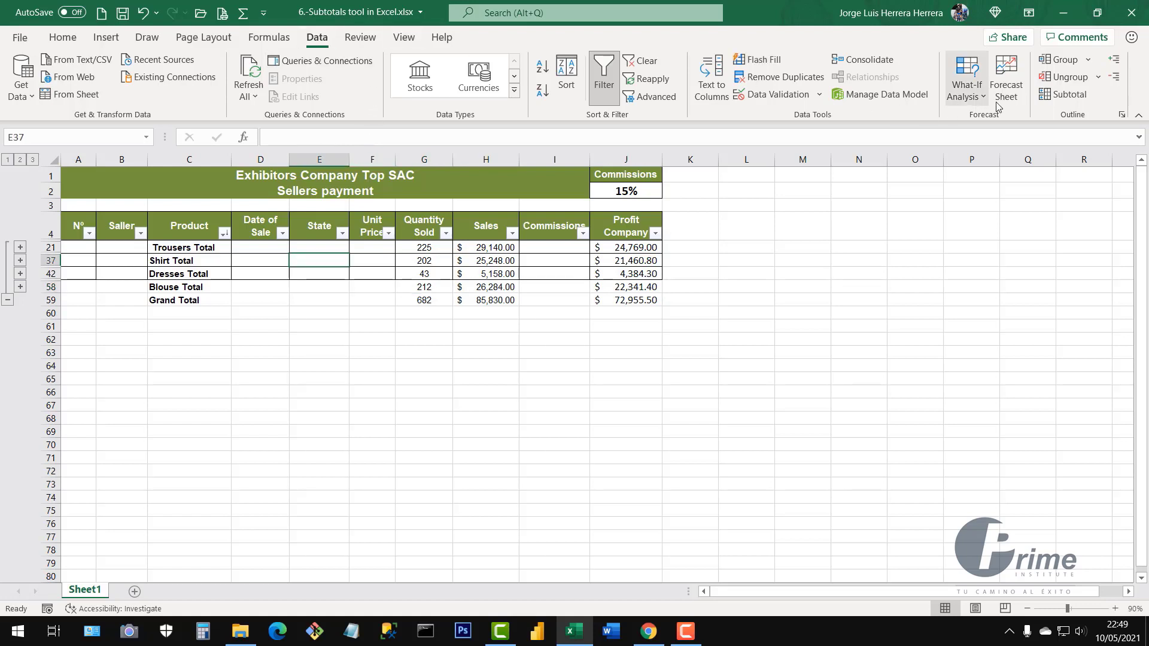
click(1065, 94)
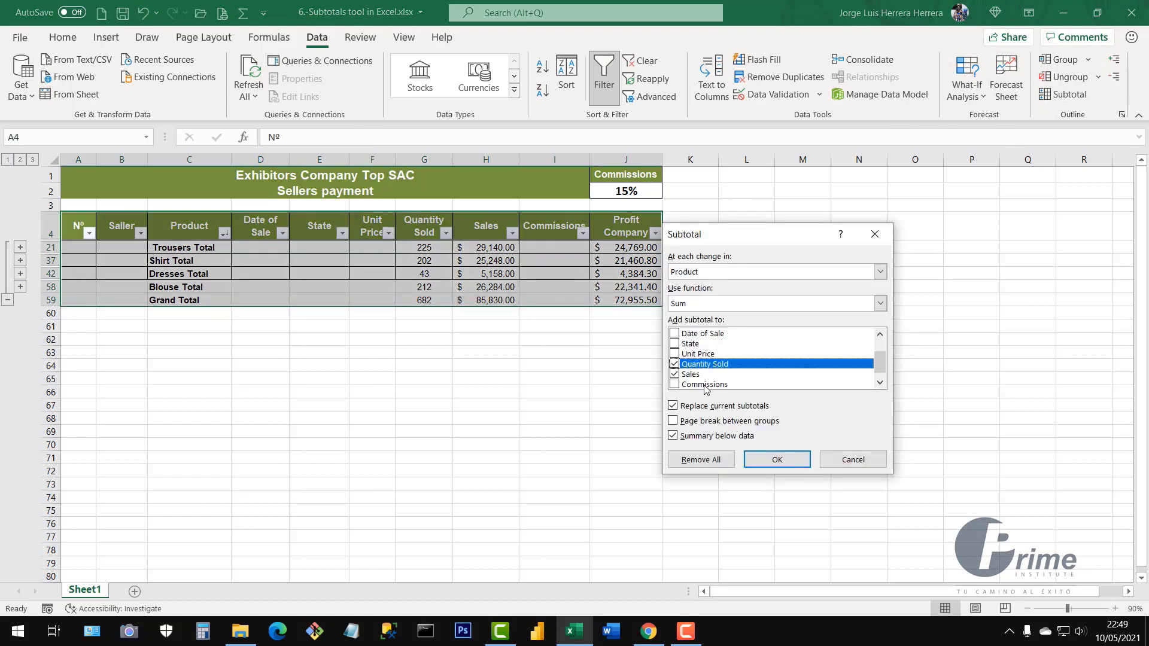
Remove all Product subtotals and outline grouping, then check the restored Quantity Sold detail rows
click(689, 458)
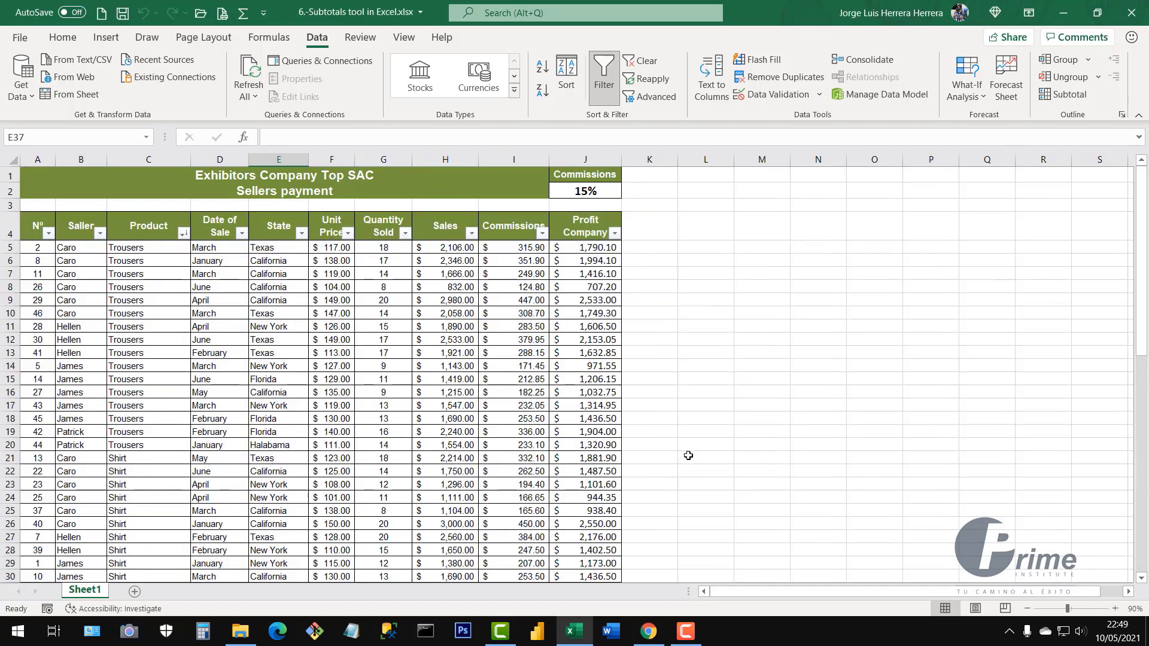
click(366, 394)
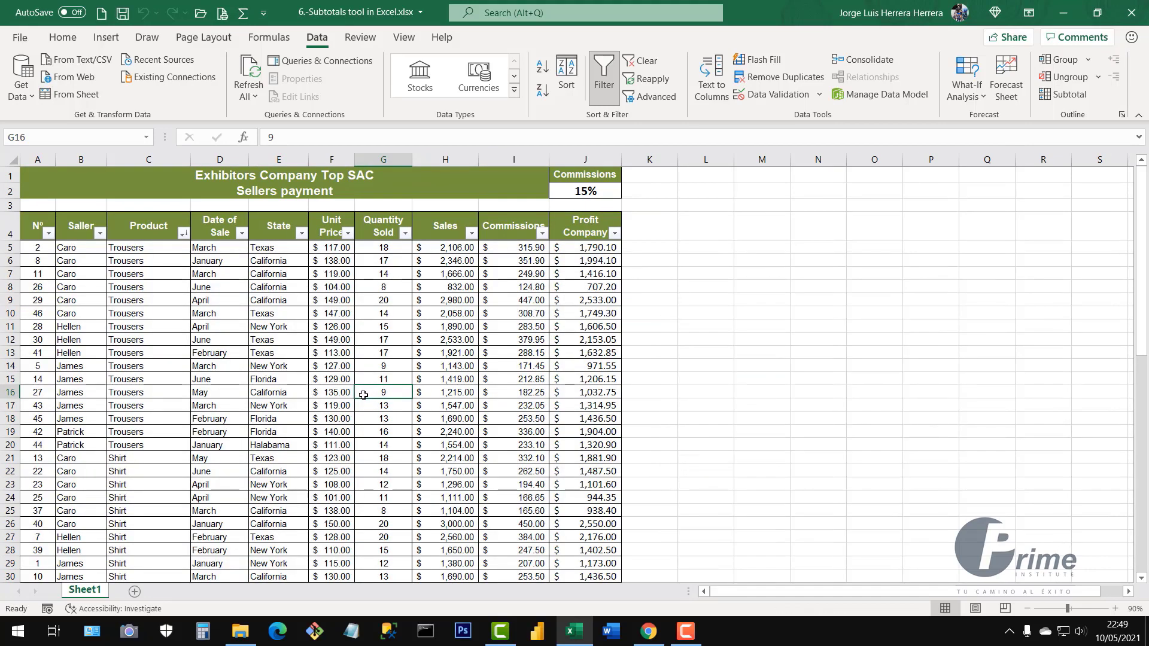
scroll(366, 398, down, 4)
scroll(383, 400, up, 4)
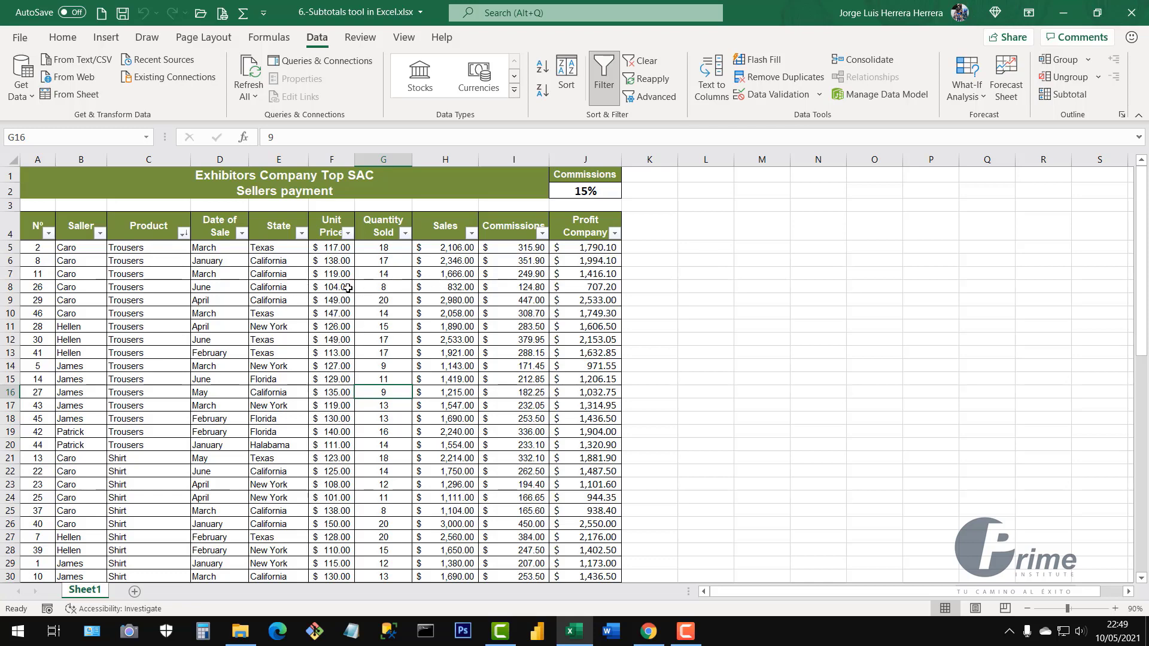
Highlight the Trousers entries and their sales rows (rows 1–2, 9, 13–14, 17–19) to review the groups
drag(151, 247, 137, 472)
click(143, 379)
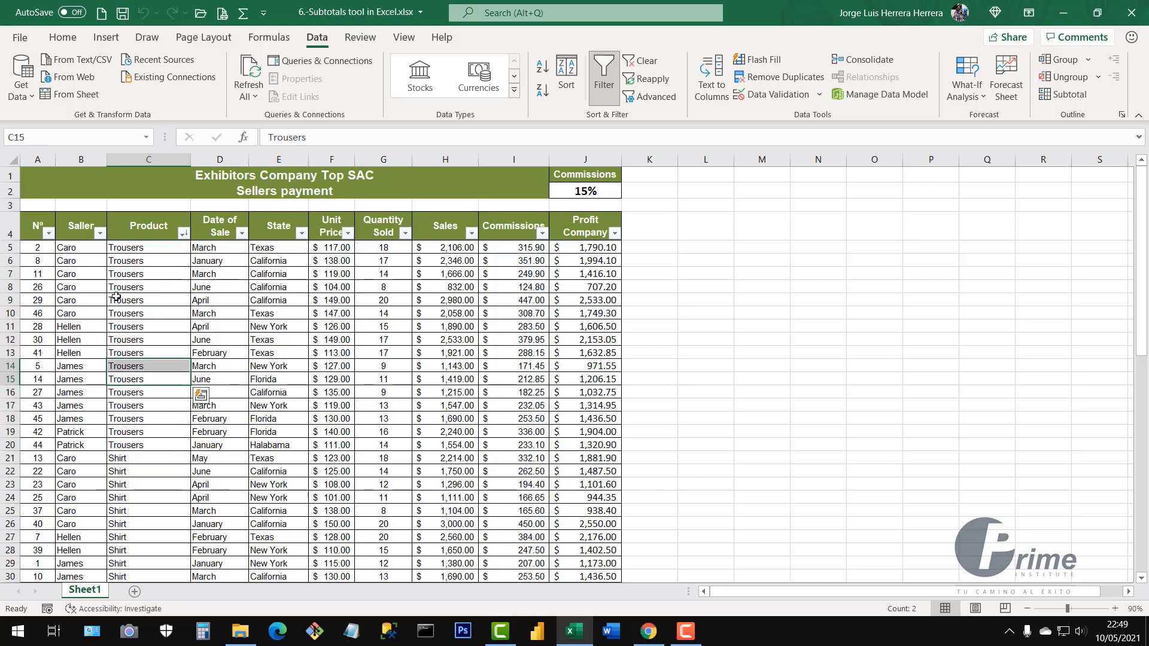
drag(46, 249, 418, 260)
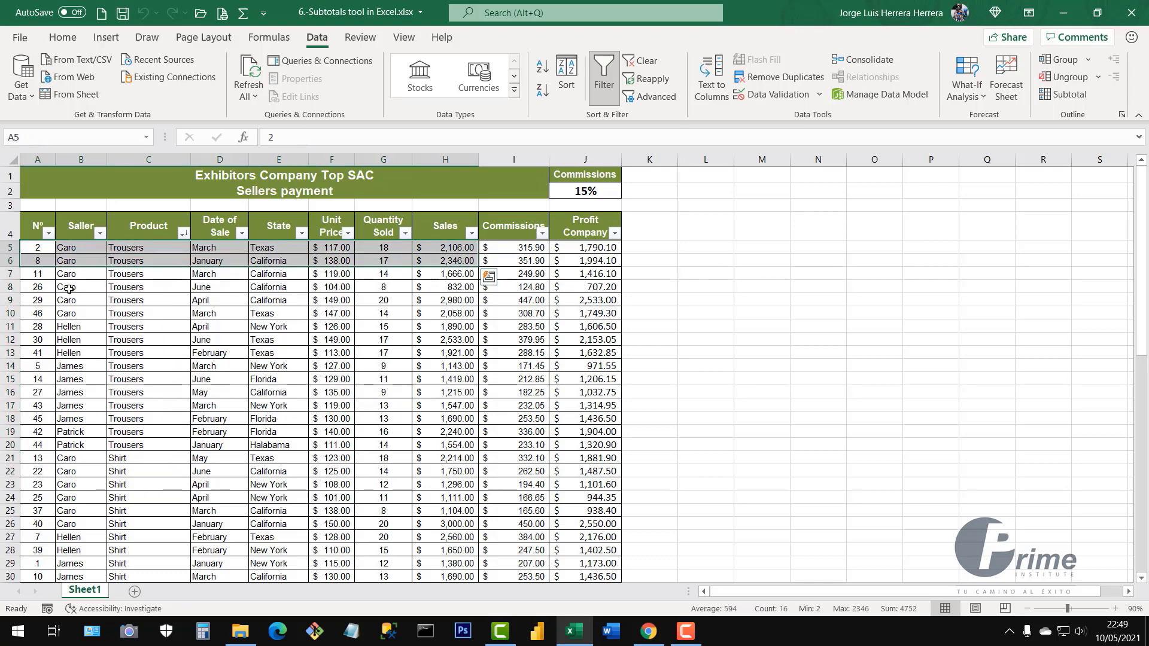
drag(67, 300, 455, 300)
drag(150, 356, 455, 366)
drag(124, 405, 455, 405)
drag(141, 419, 426, 430)
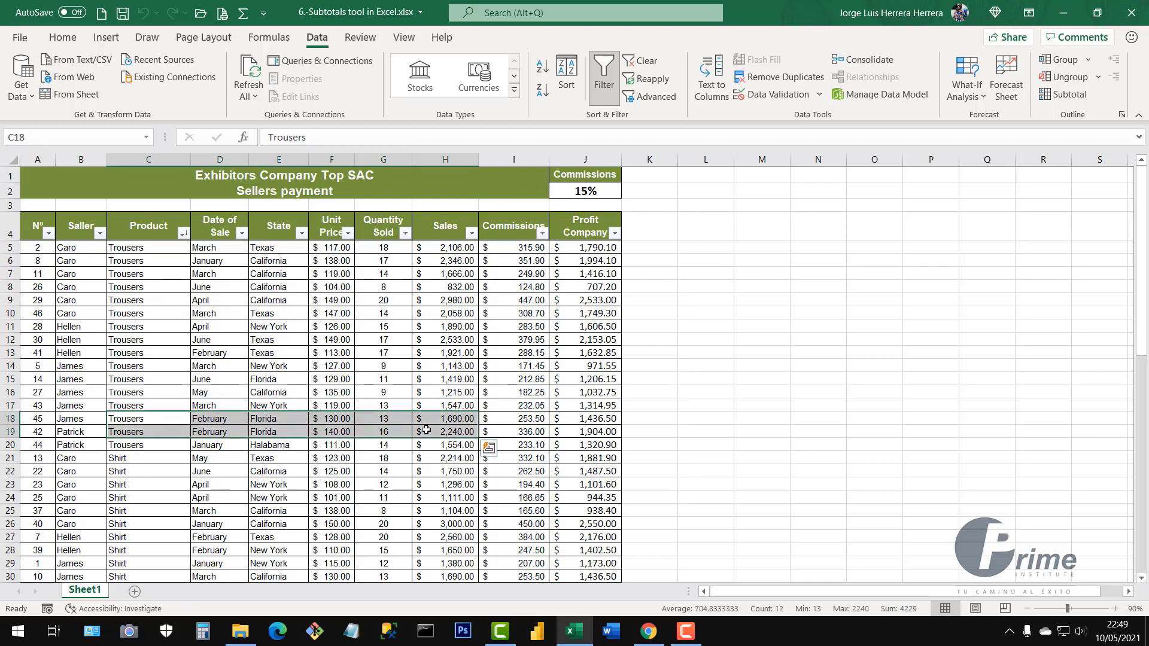
click(224, 352)
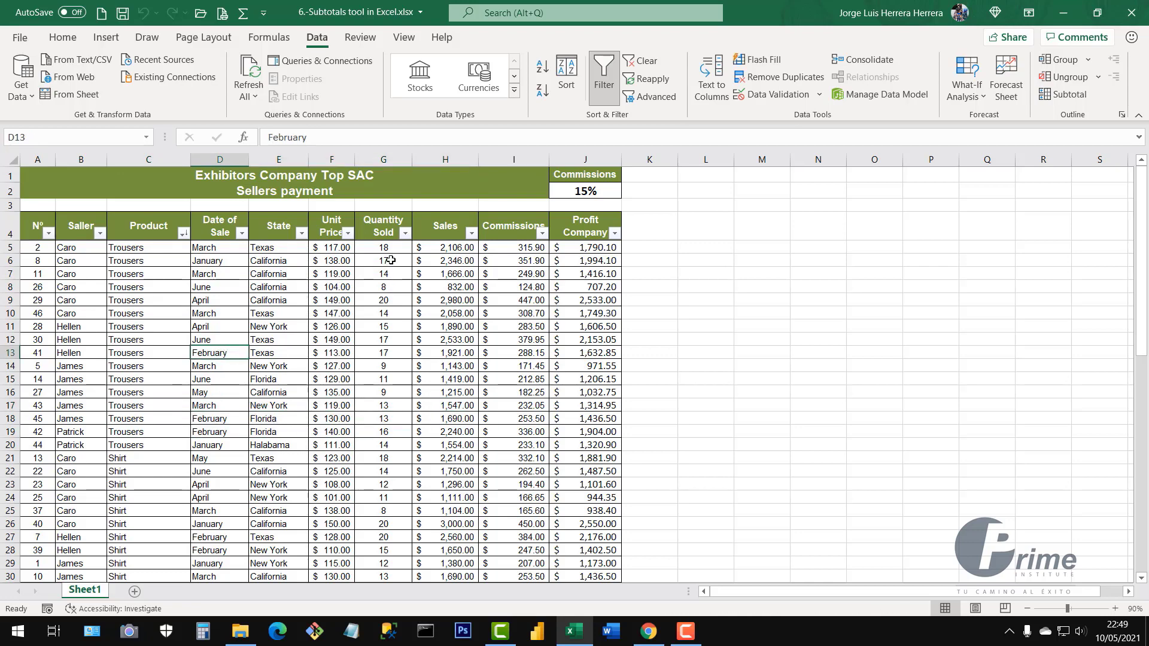
Review the Quantity Sold values and column, then bring up the Subtotal dialog
drag(392, 249, 370, 400)
click(392, 160)
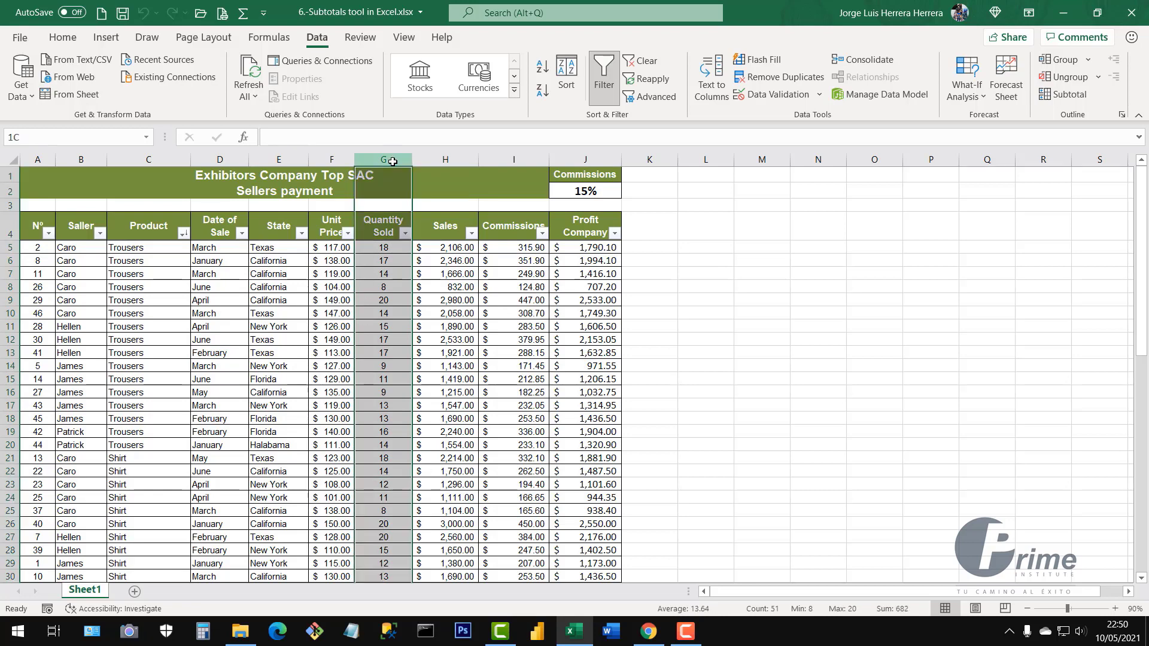
click(281, 328)
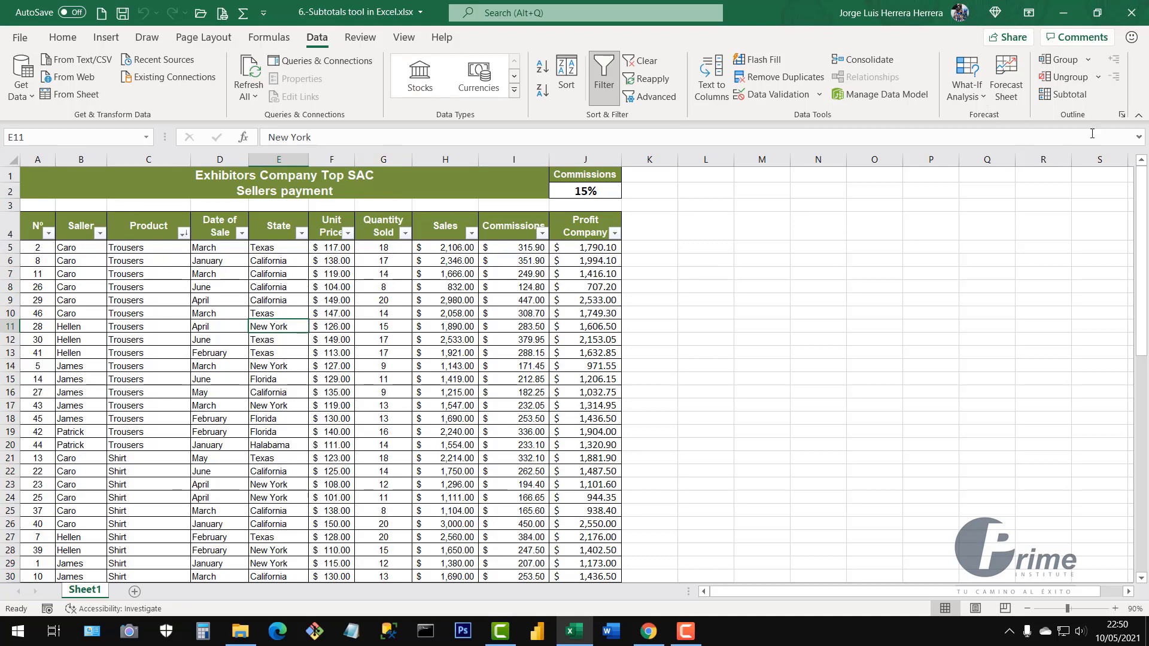
click(1064, 93)
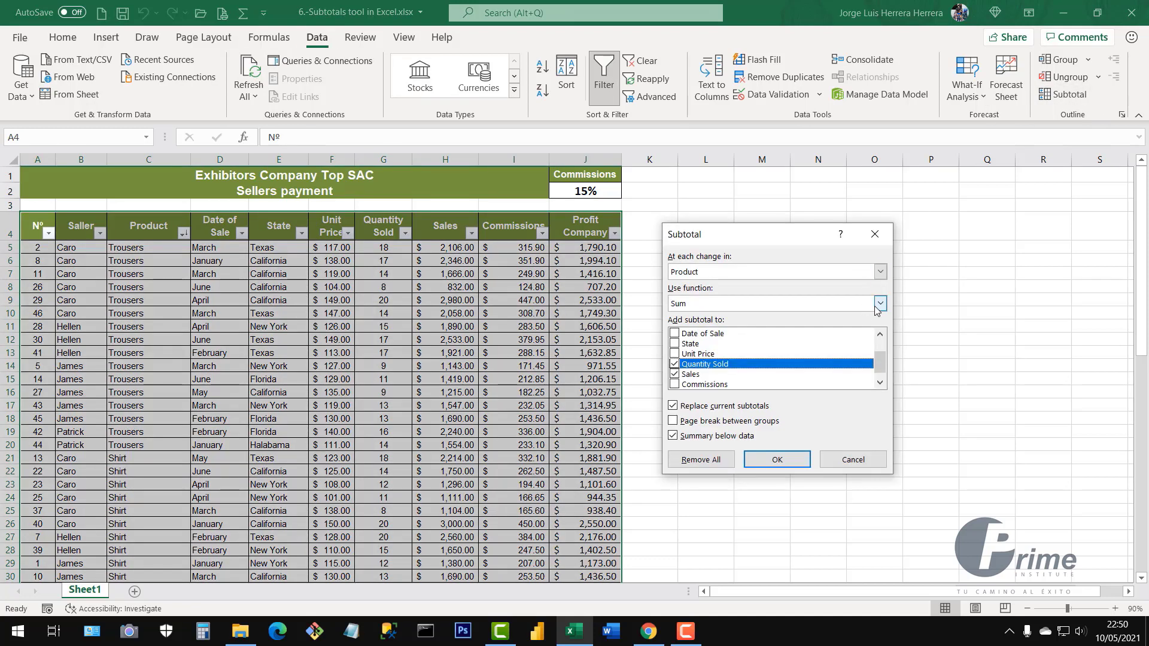
Set the subtotal to group at each change in Product using the Count function
click(880, 272)
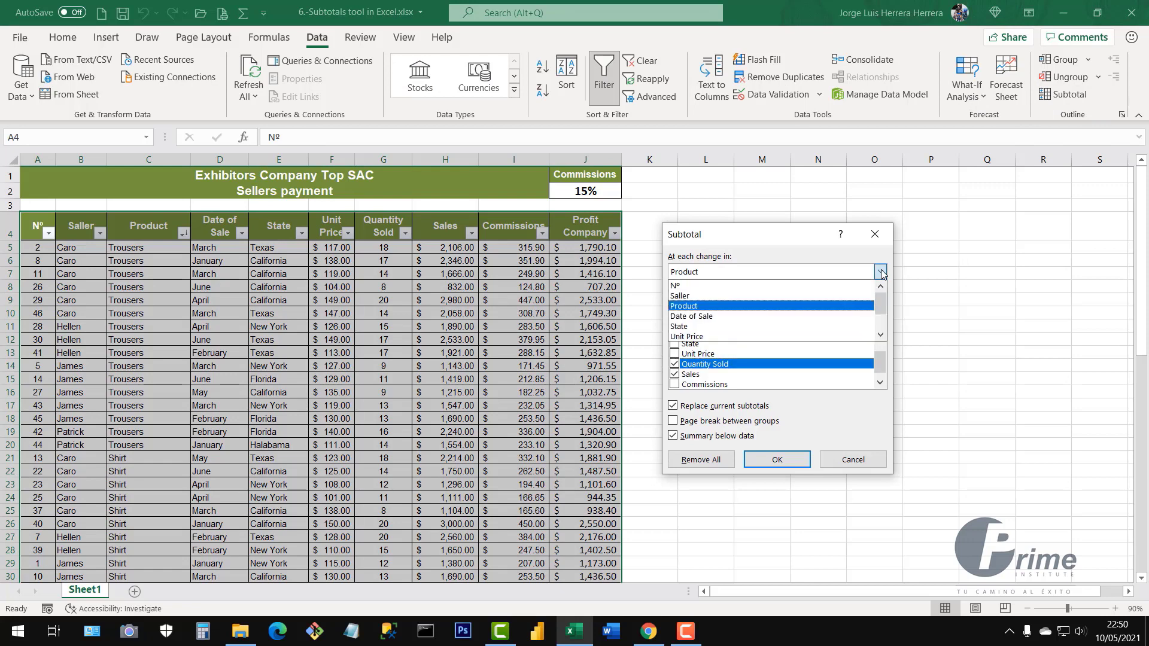
click(699, 307)
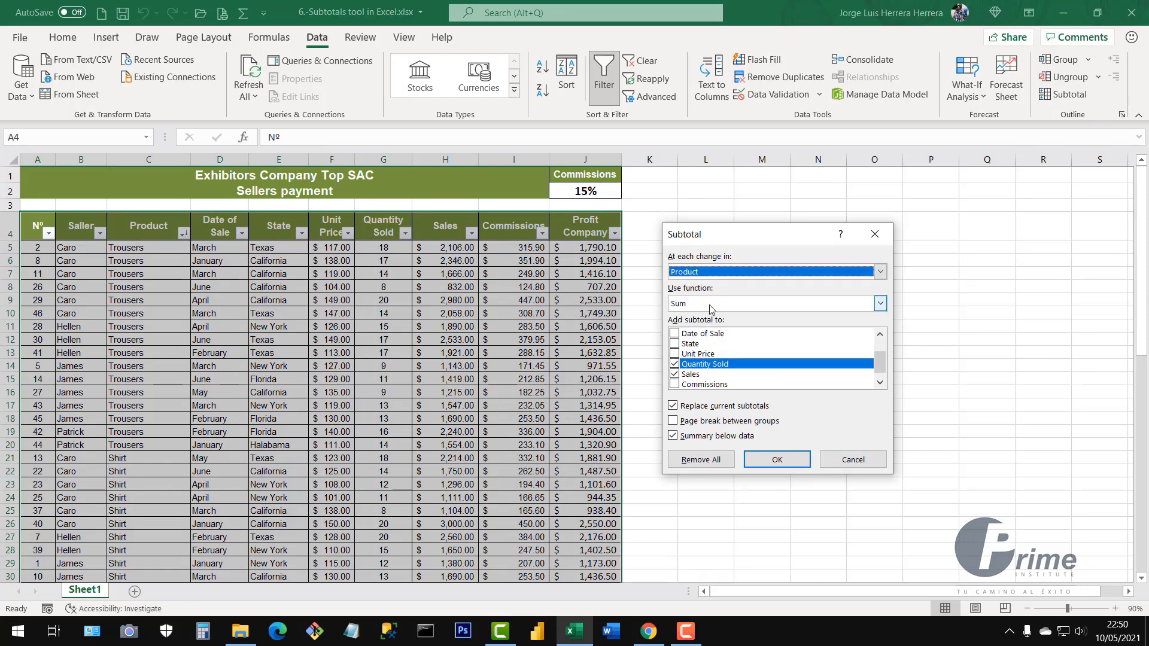
click(879, 304)
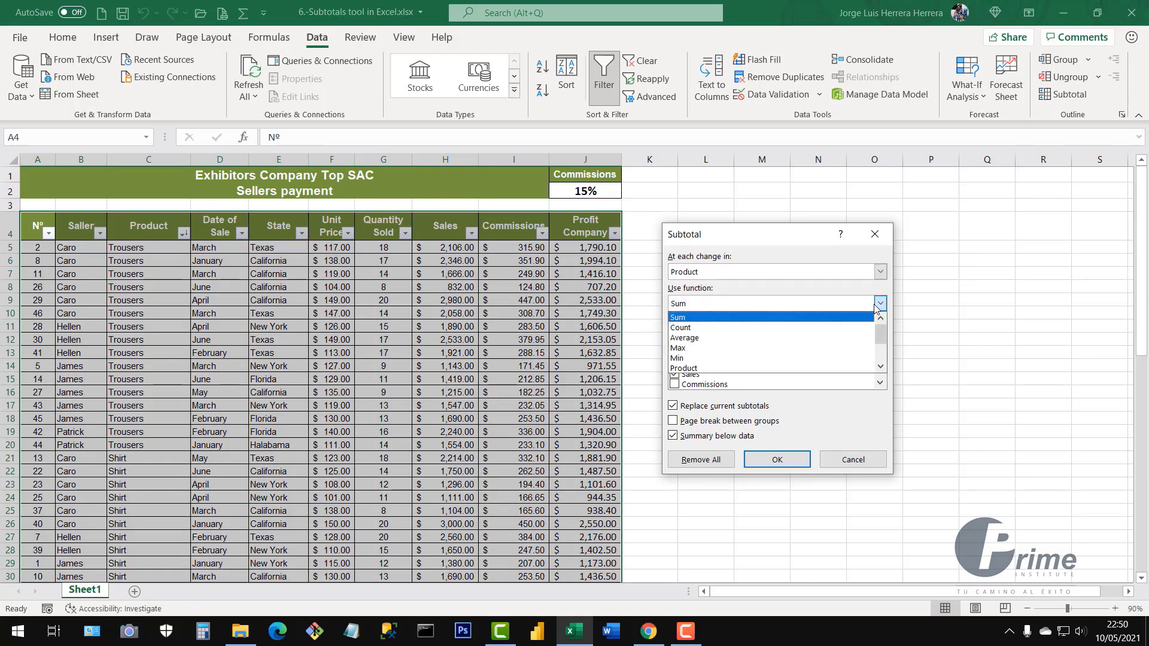
click(685, 329)
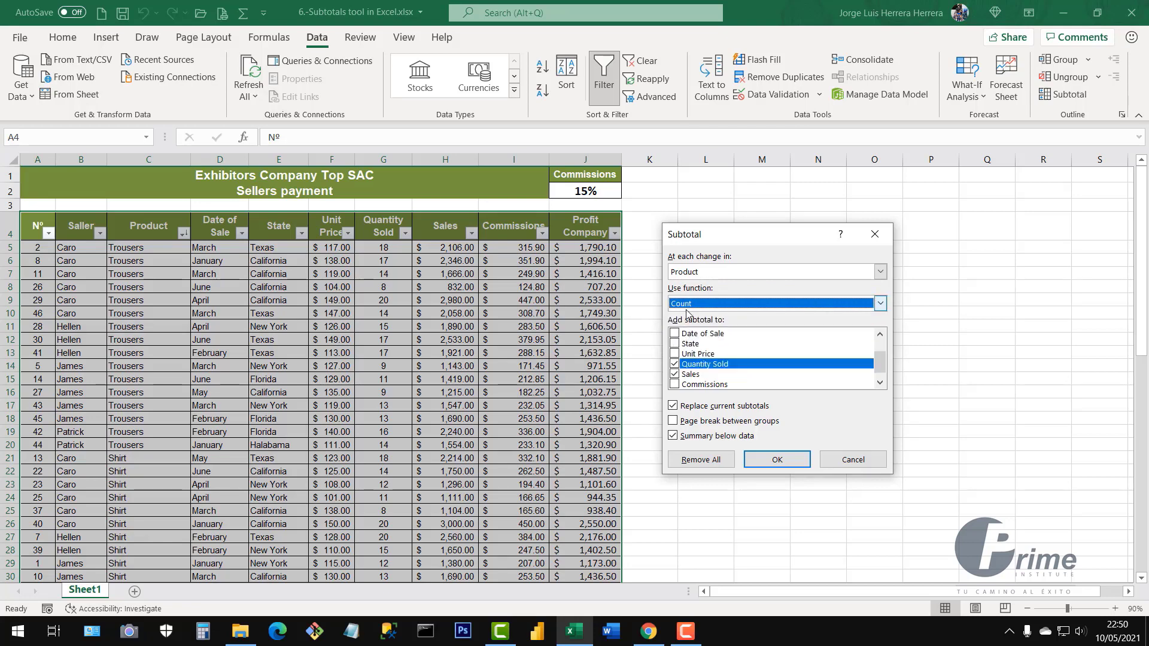
Untick Quantity Sold and Profit Company, keep only Sales, and apply the Count subtotals
click(676, 365)
click(680, 374)
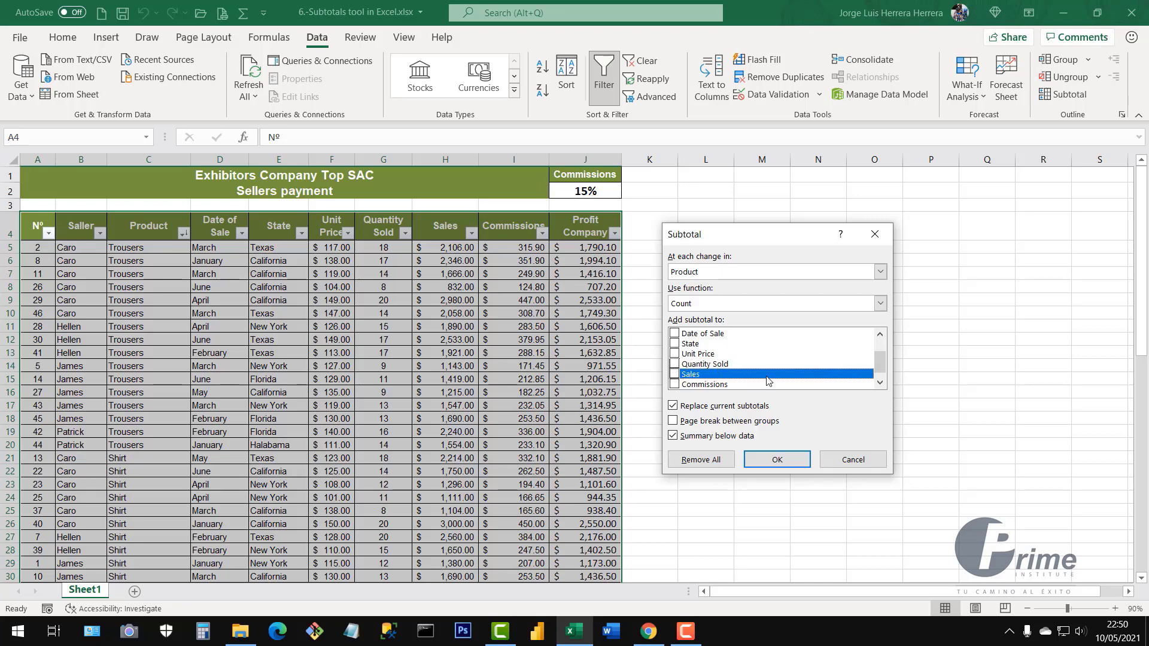
scroll(768, 381, down, 1)
click(675, 385)
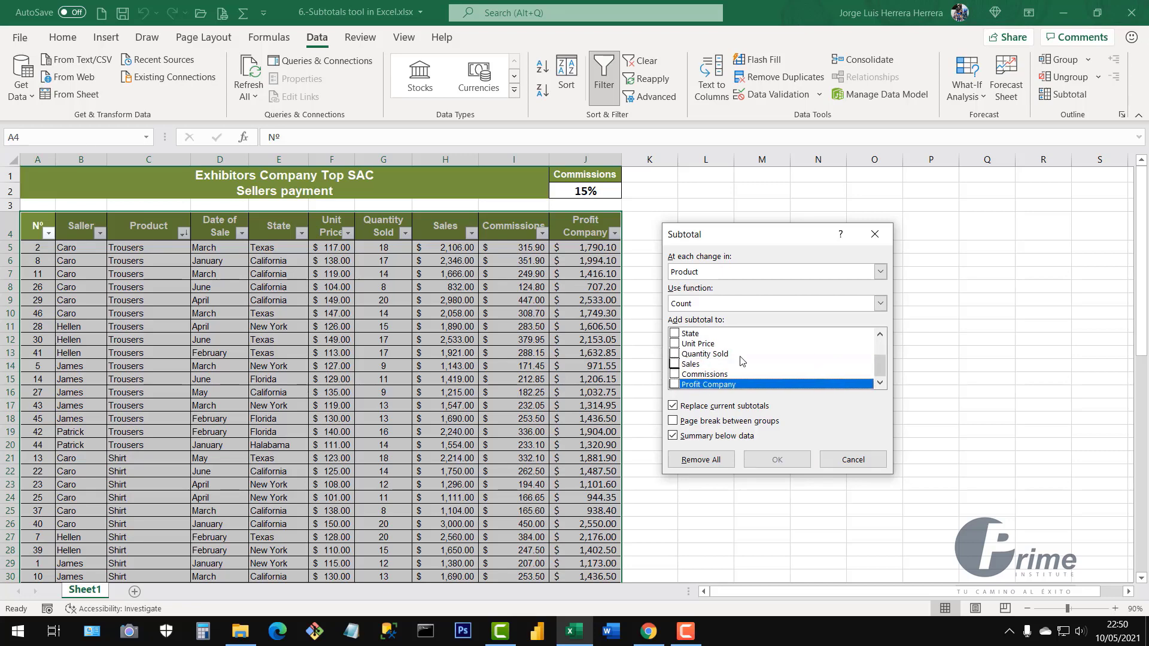
click(675, 365)
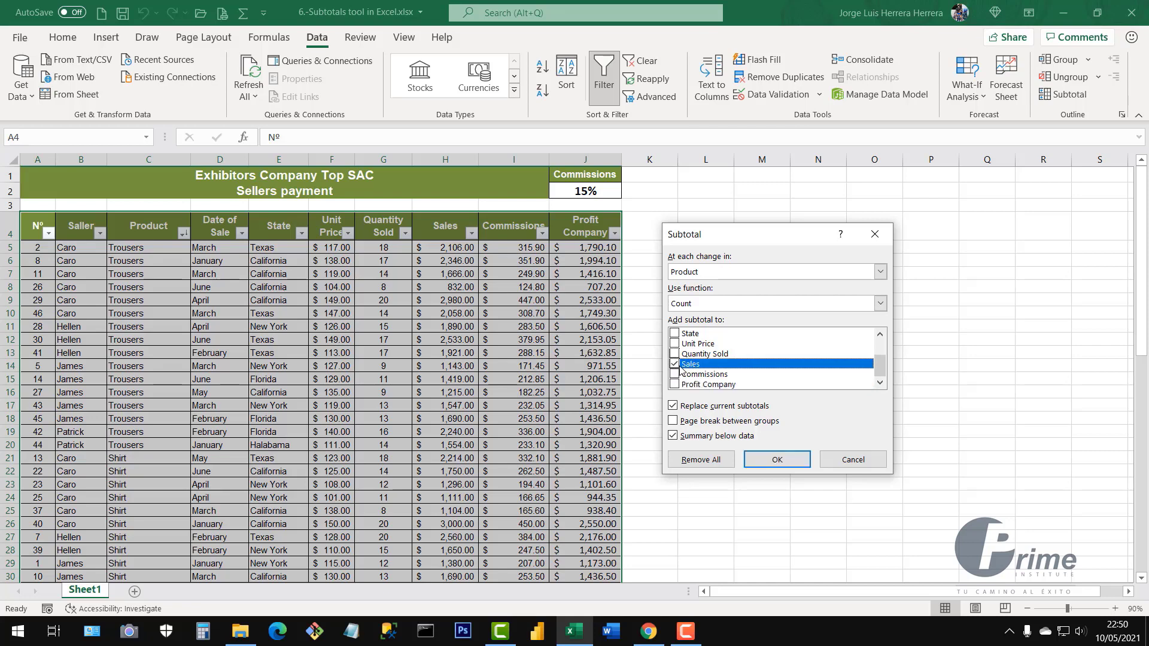
scroll(688, 370, up, 2)
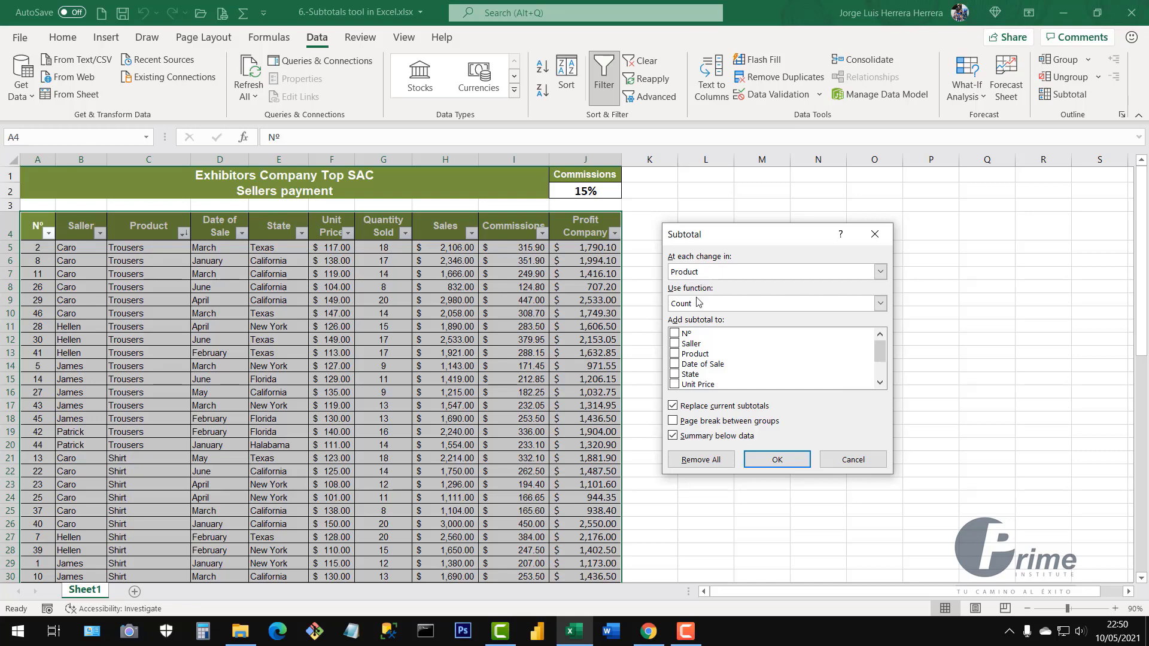
scroll(731, 360, down, 2)
click(730, 361)
click(677, 365)
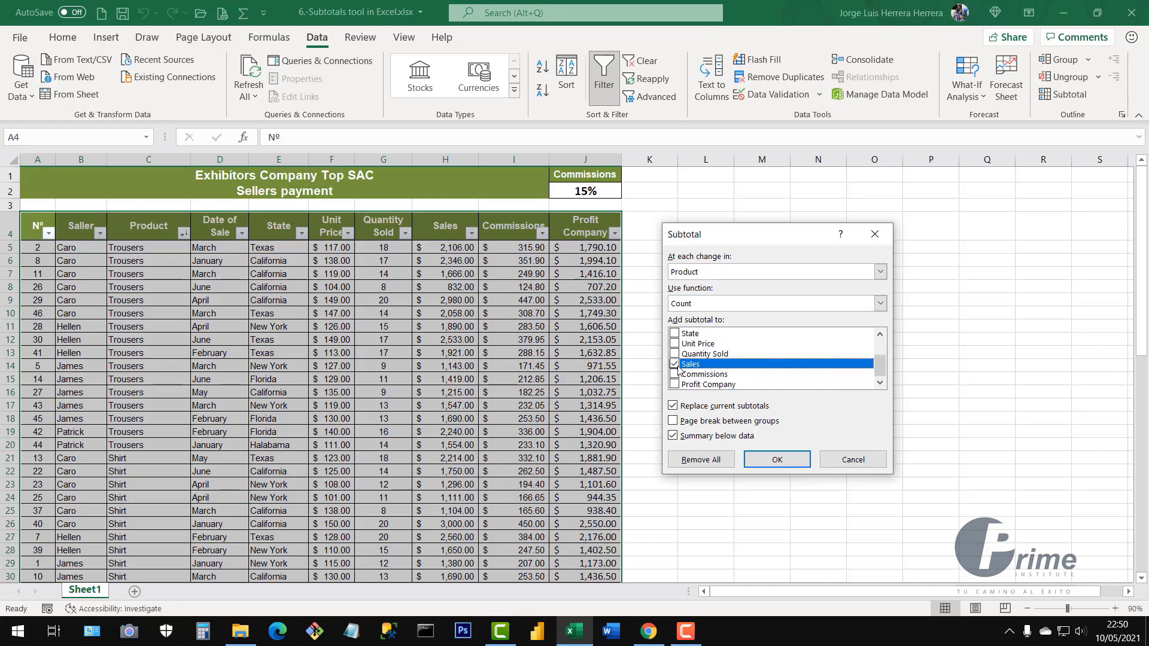
click(767, 461)
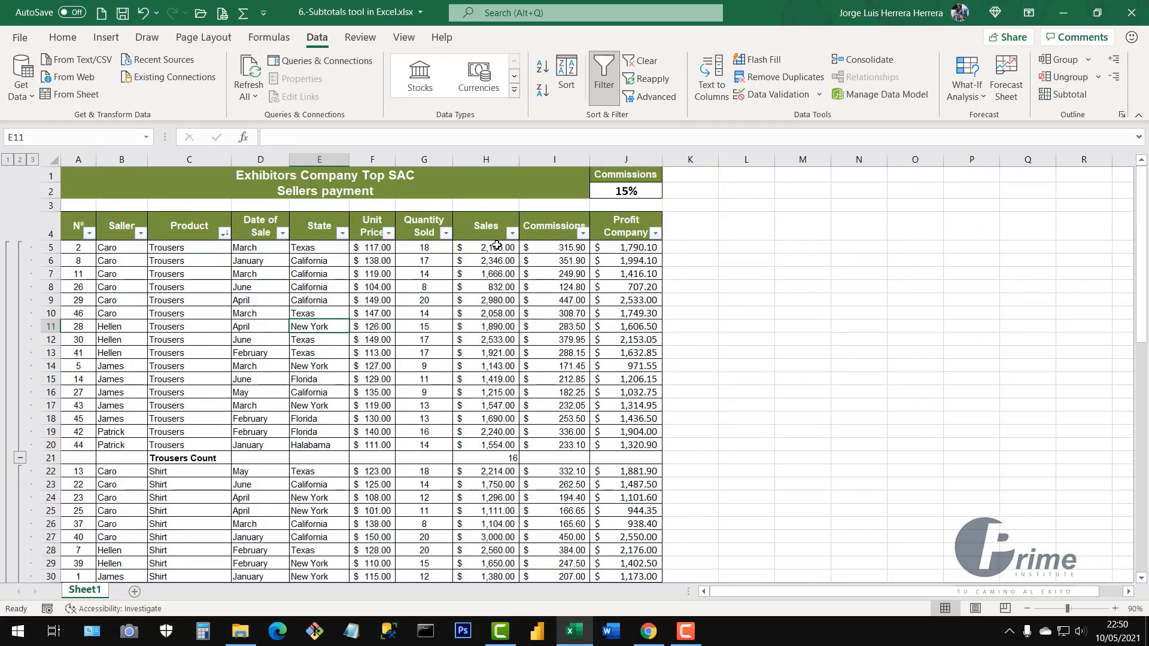
drag(497, 246, 494, 445)
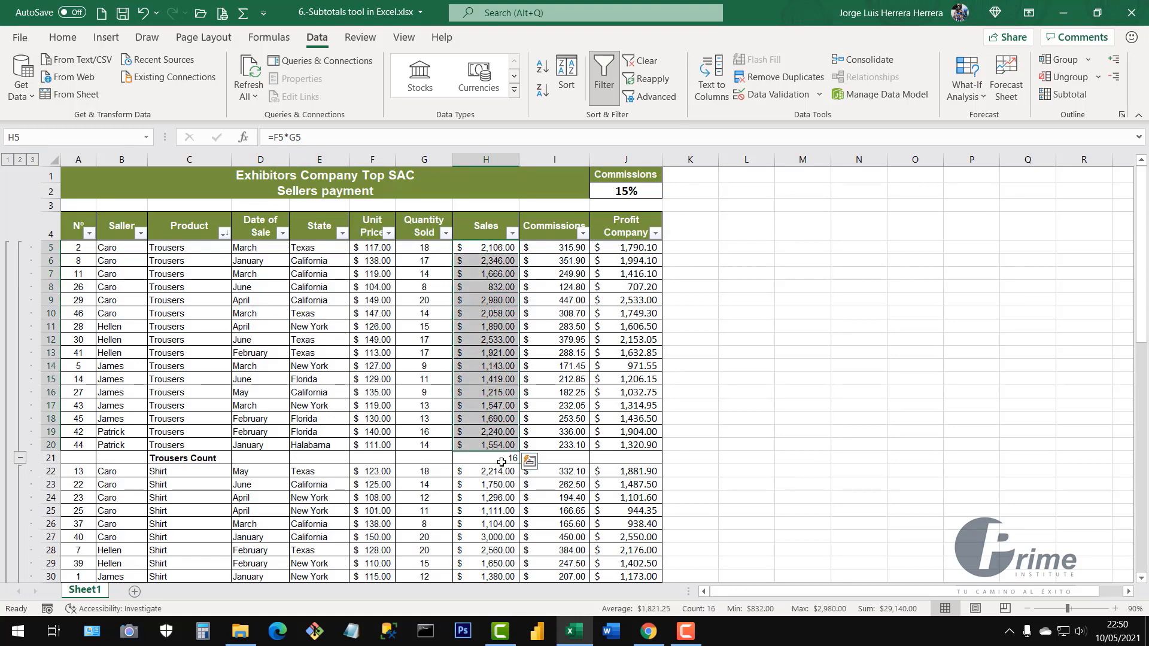
click(502, 459)
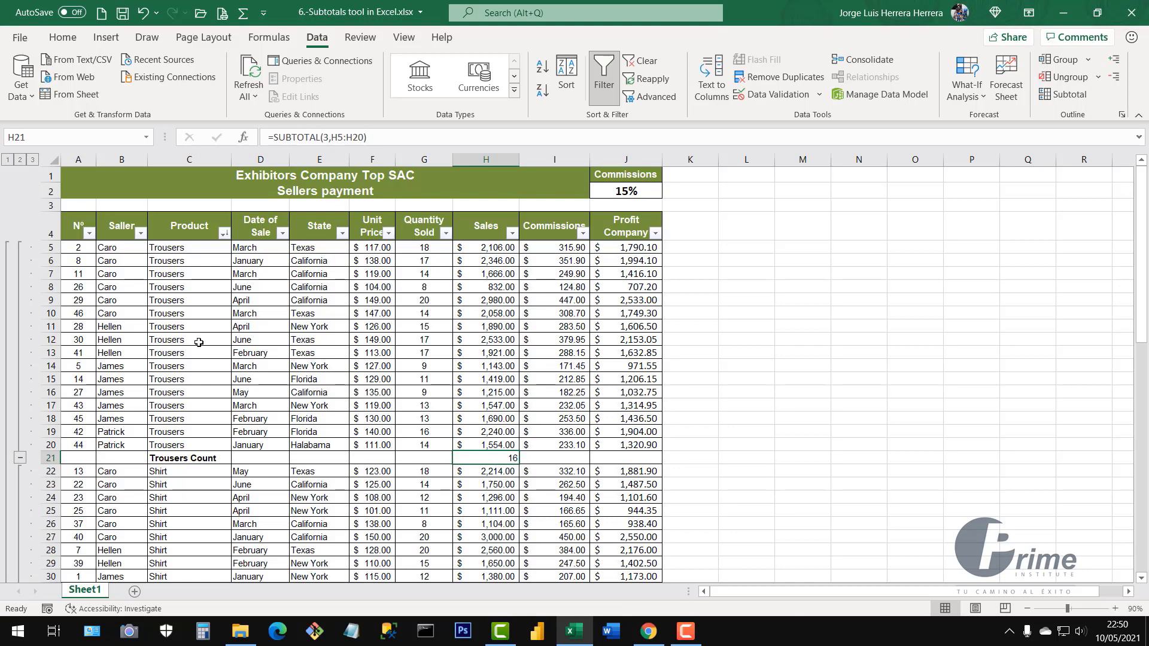
drag(189, 249, 192, 445)
scroll(255, 375, down, 4)
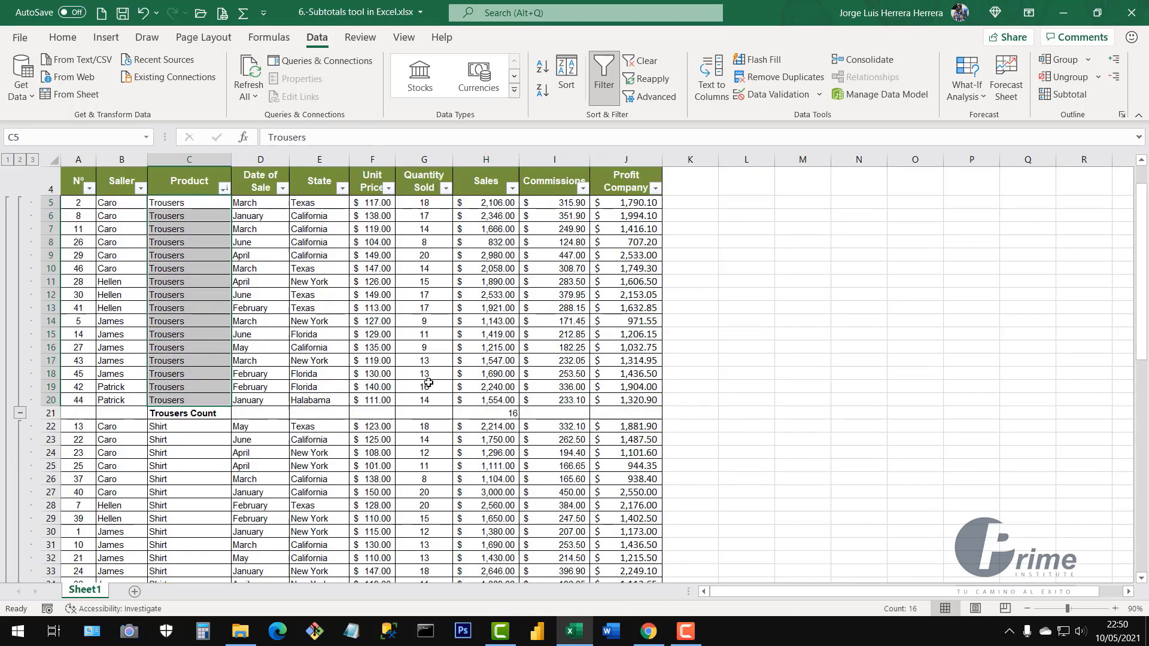
drag(173, 291, 177, 477)
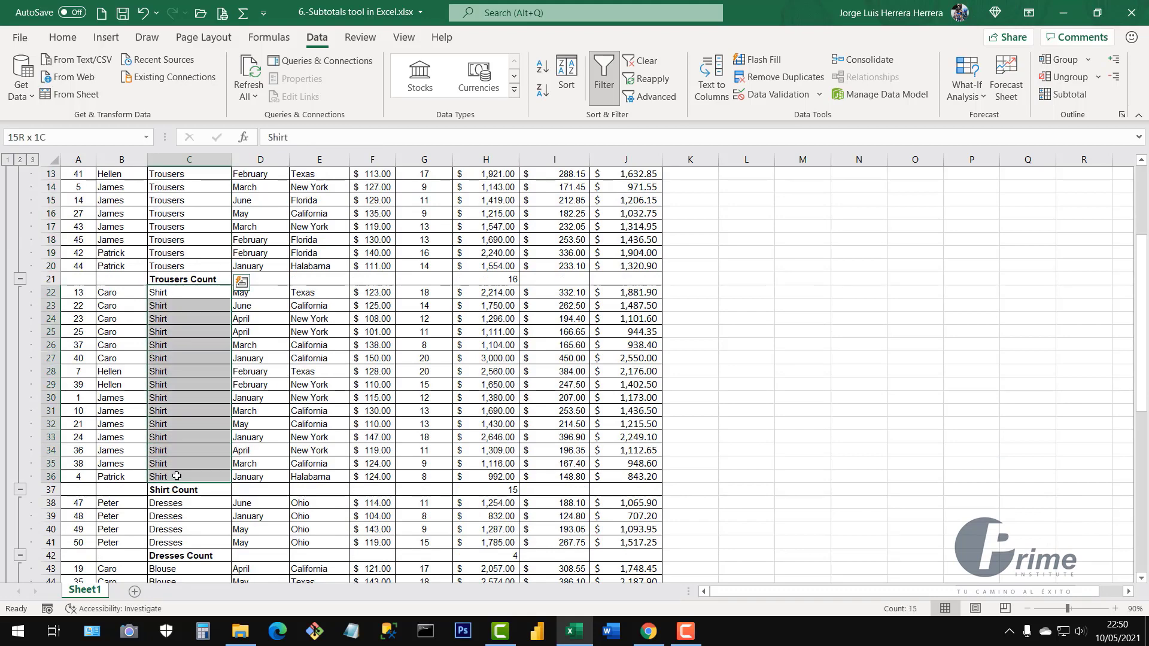
click(506, 491)
scroll(265, 380, down, 2)
drag(183, 427, 185, 465)
click(506, 476)
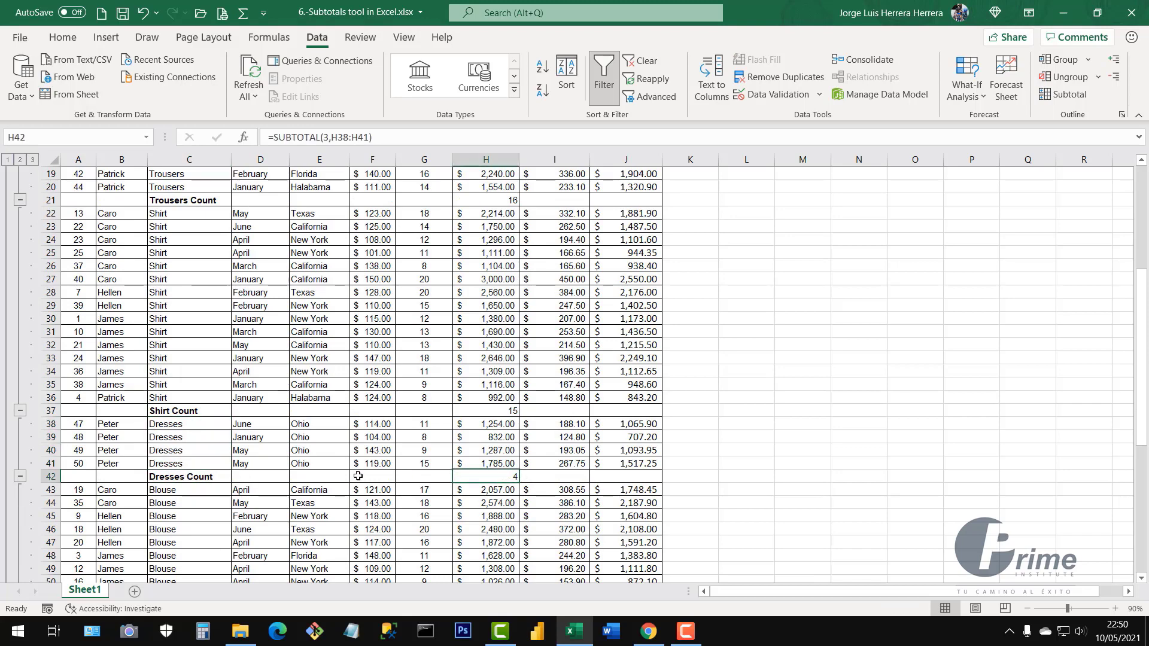
scroll(243, 440, down, 4)
drag(180, 332, 185, 518)
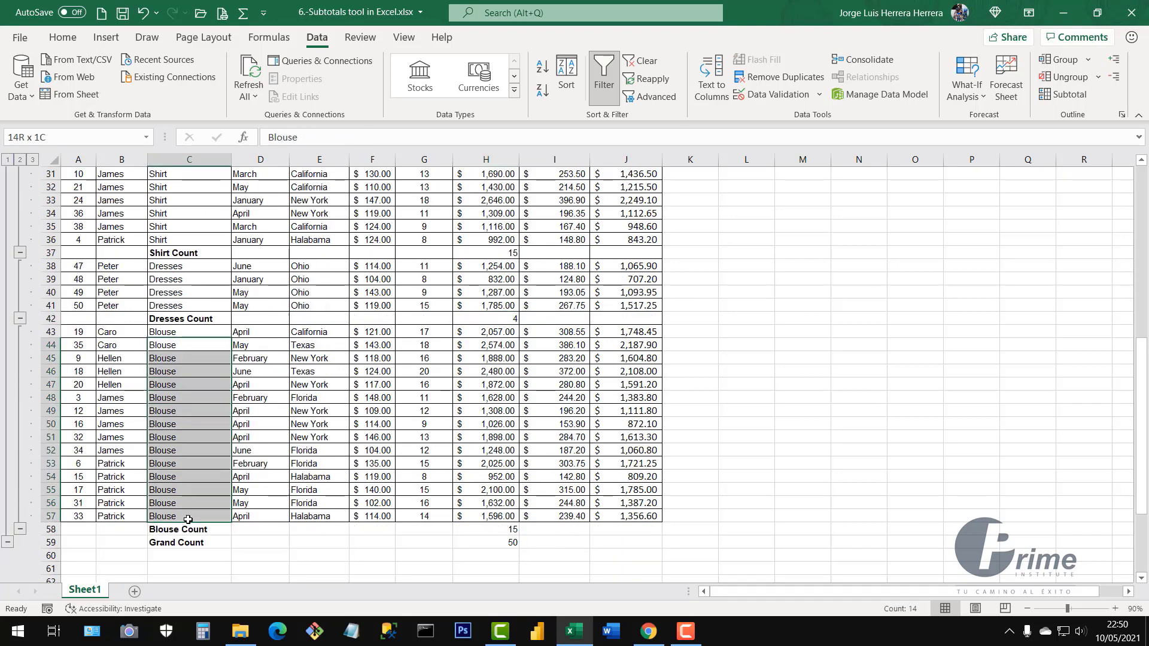
click(507, 530)
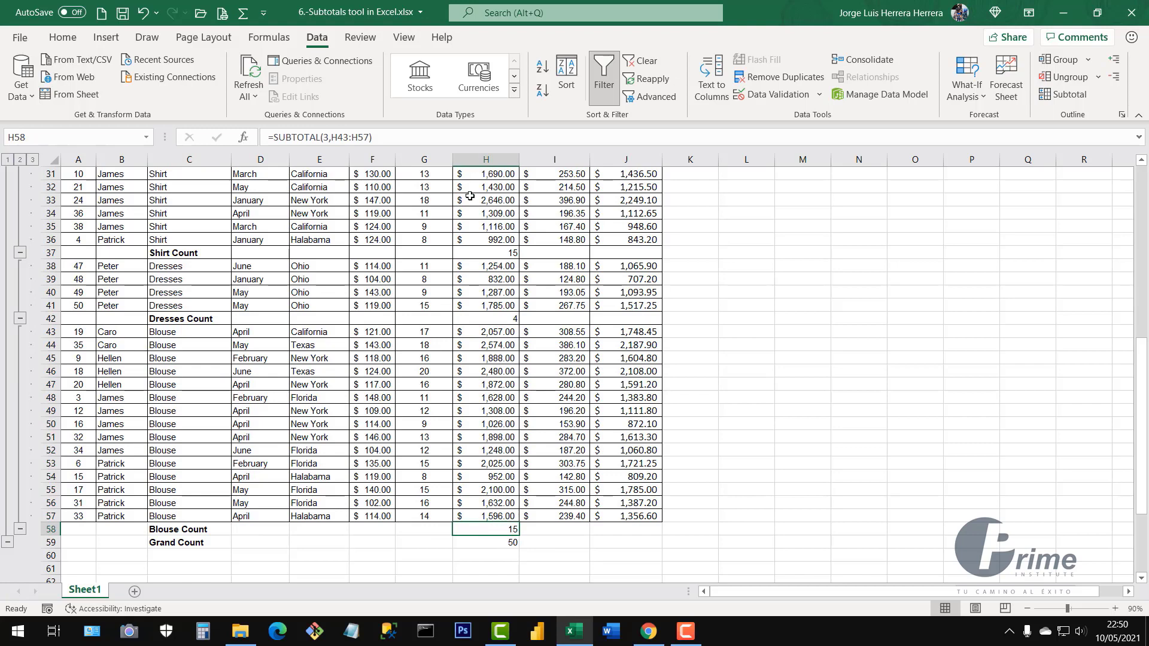
click(507, 542)
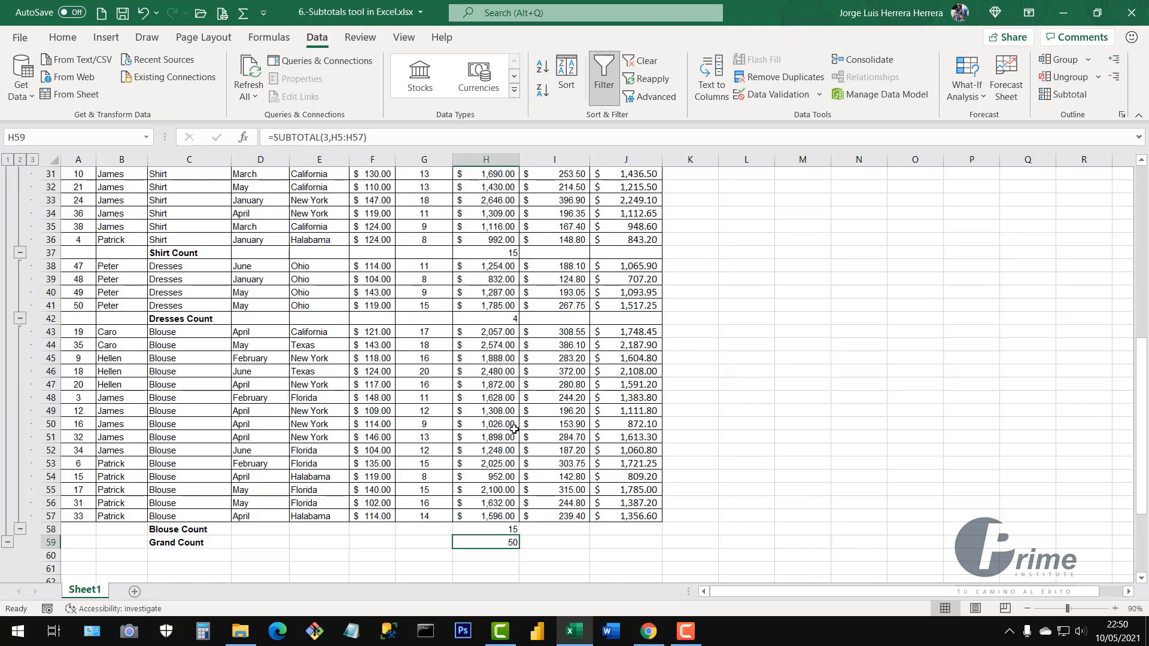
scroll(514, 428, up, 10)
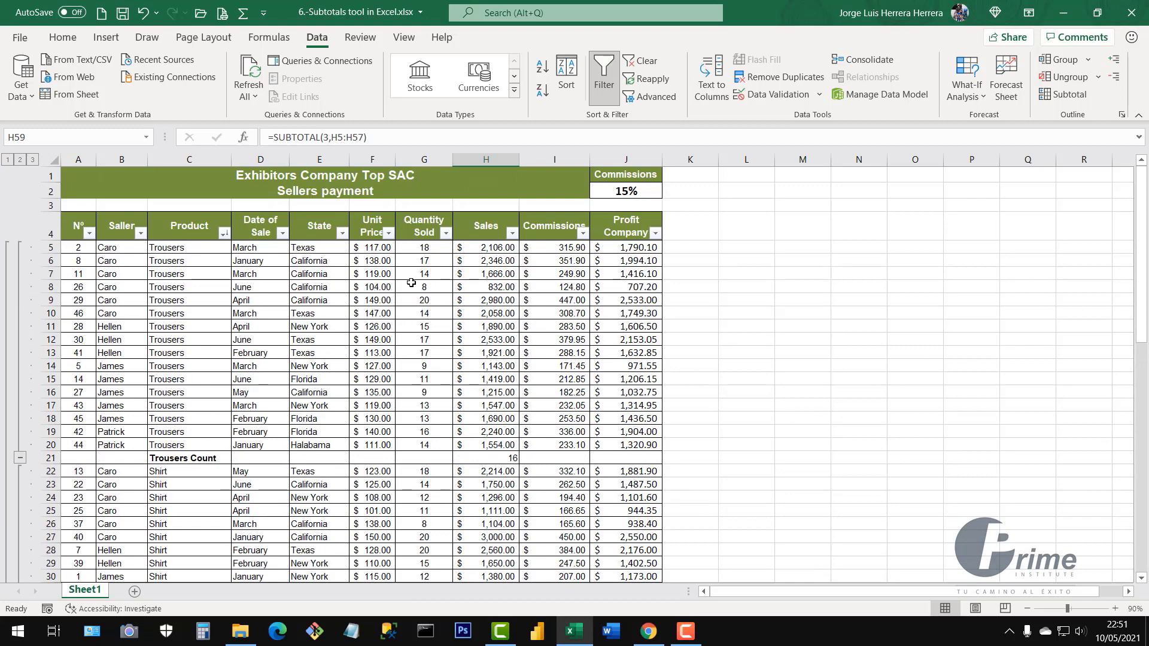
click(424, 159)
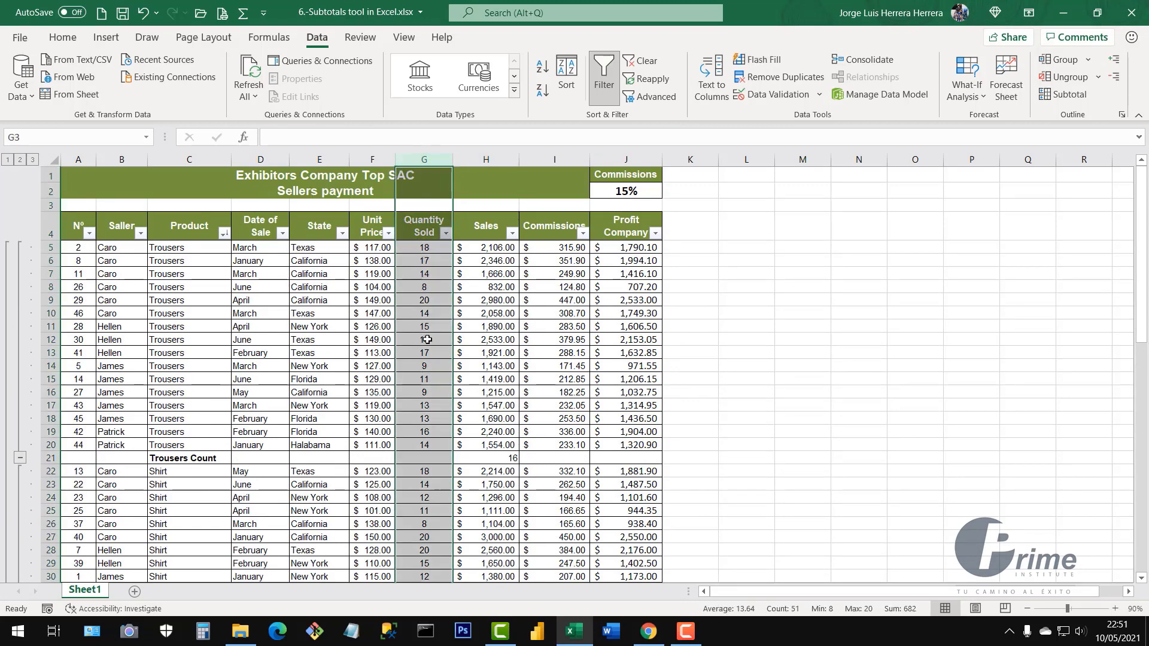
click(429, 252)
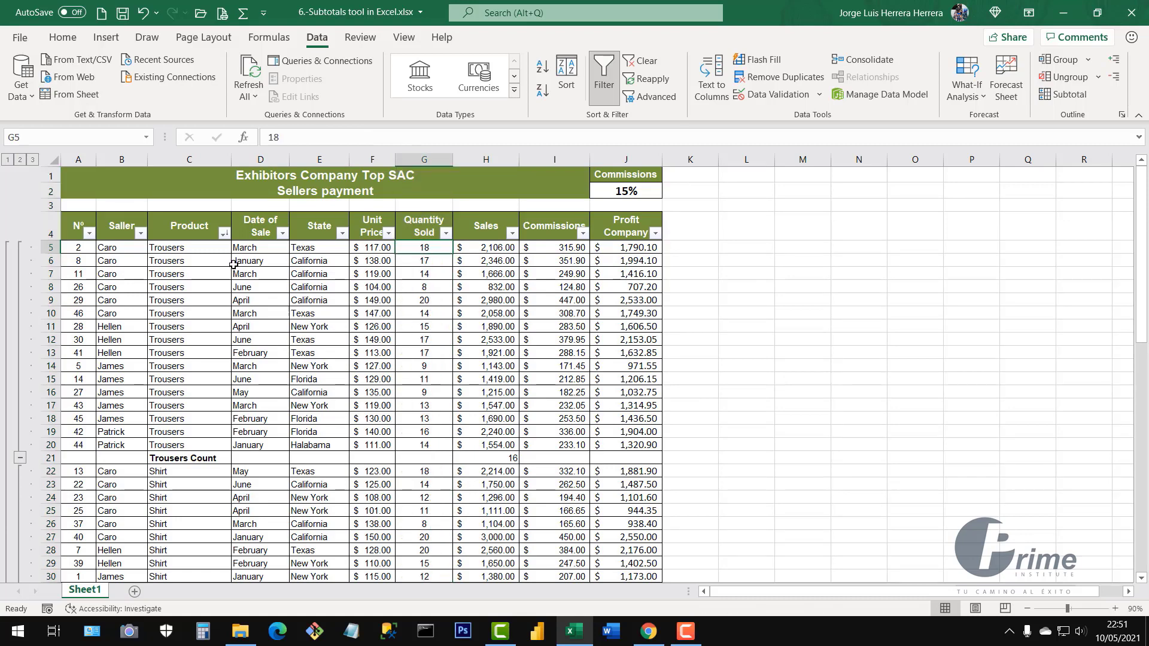
click(174, 250)
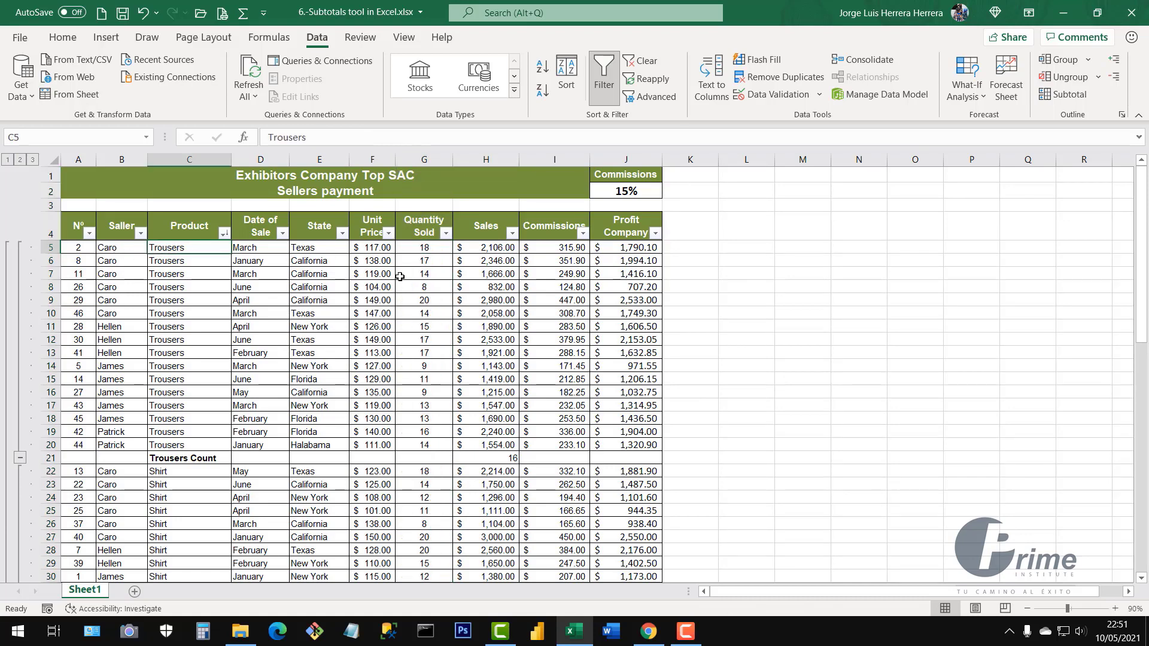
click(513, 458)
drag(492, 444, 486, 247)
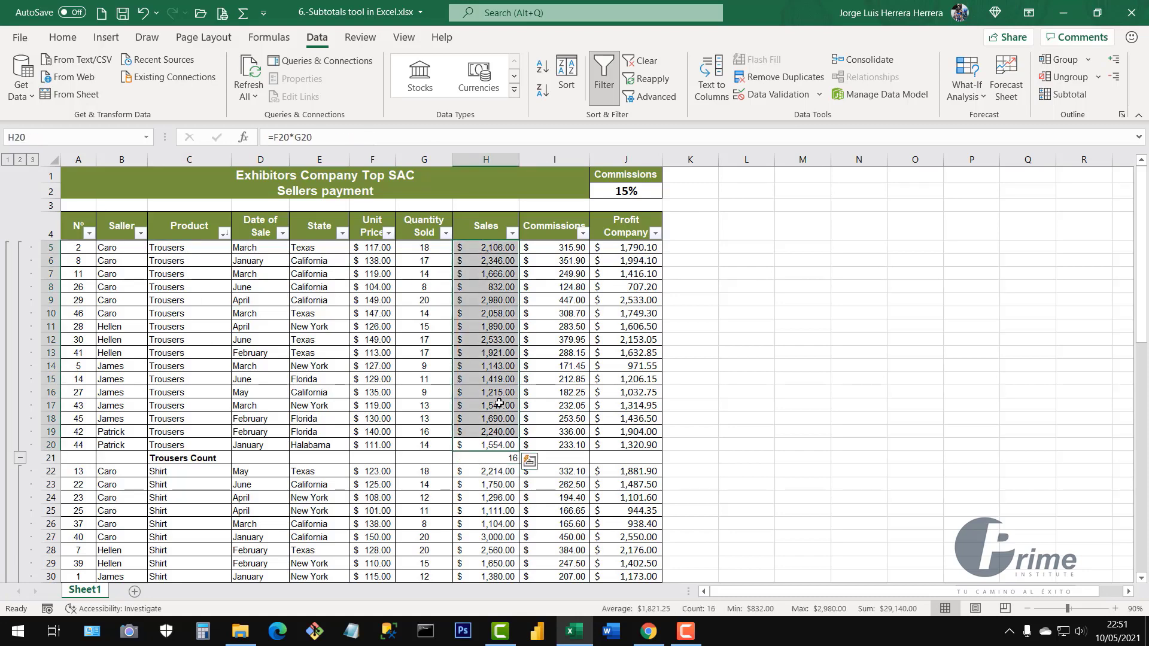
scroll(359, 317, down, 5)
scroll(335, 335, up, 5)
click(325, 339)
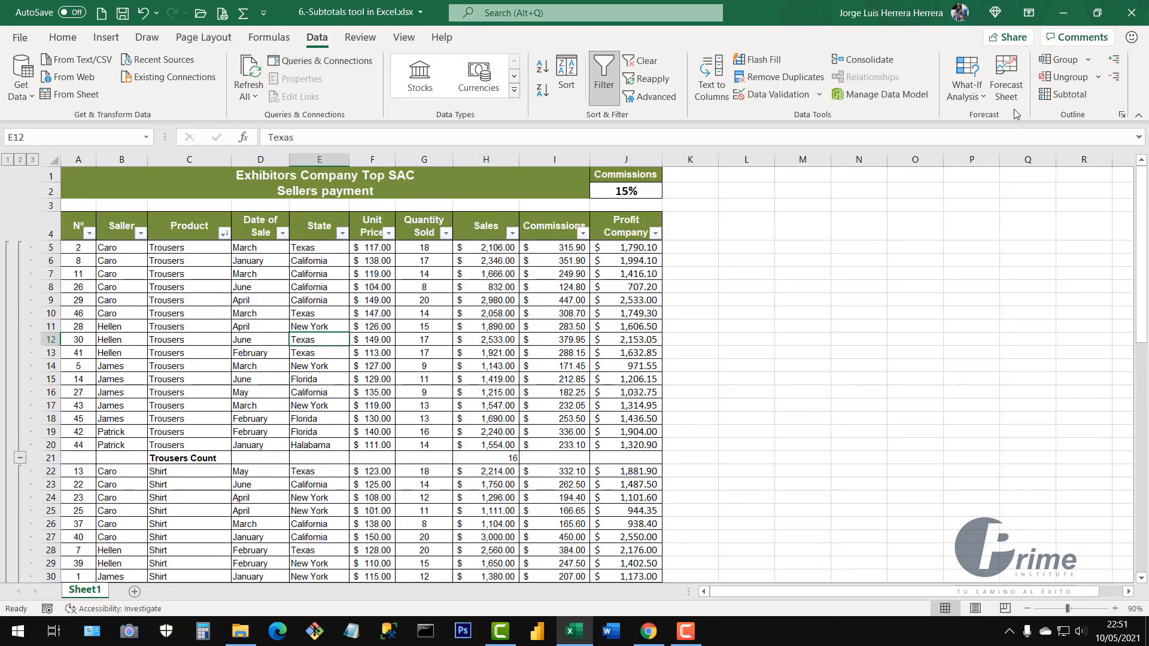
Remove all Count subtotals and outline grouping from the sales table
click(1065, 94)
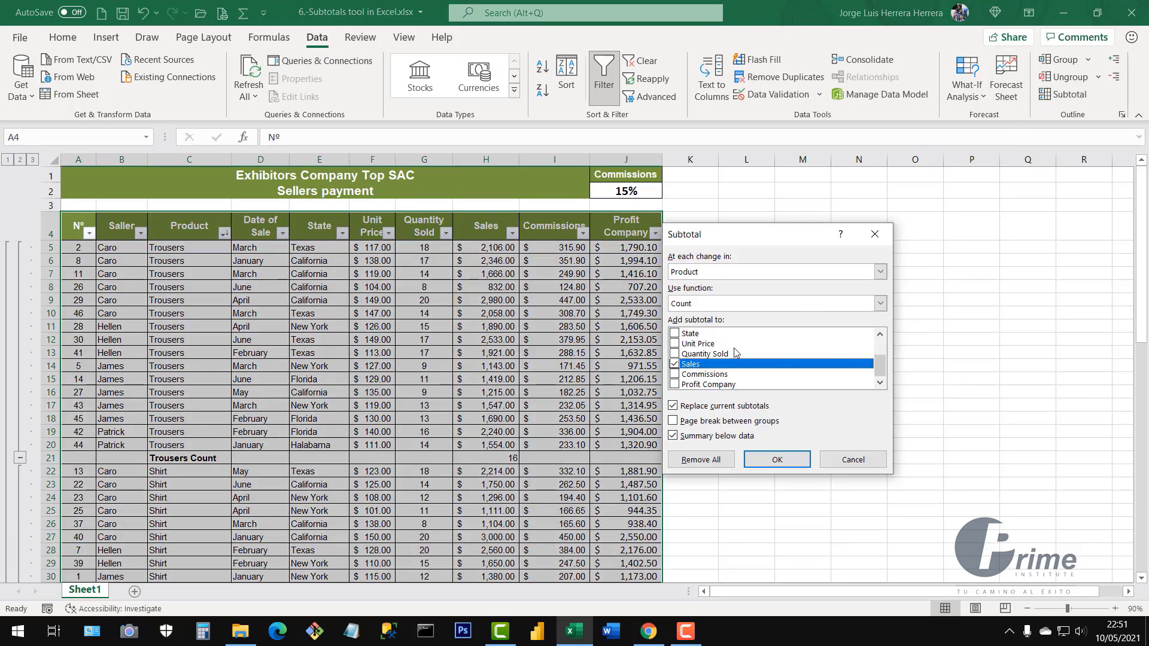
click(692, 464)
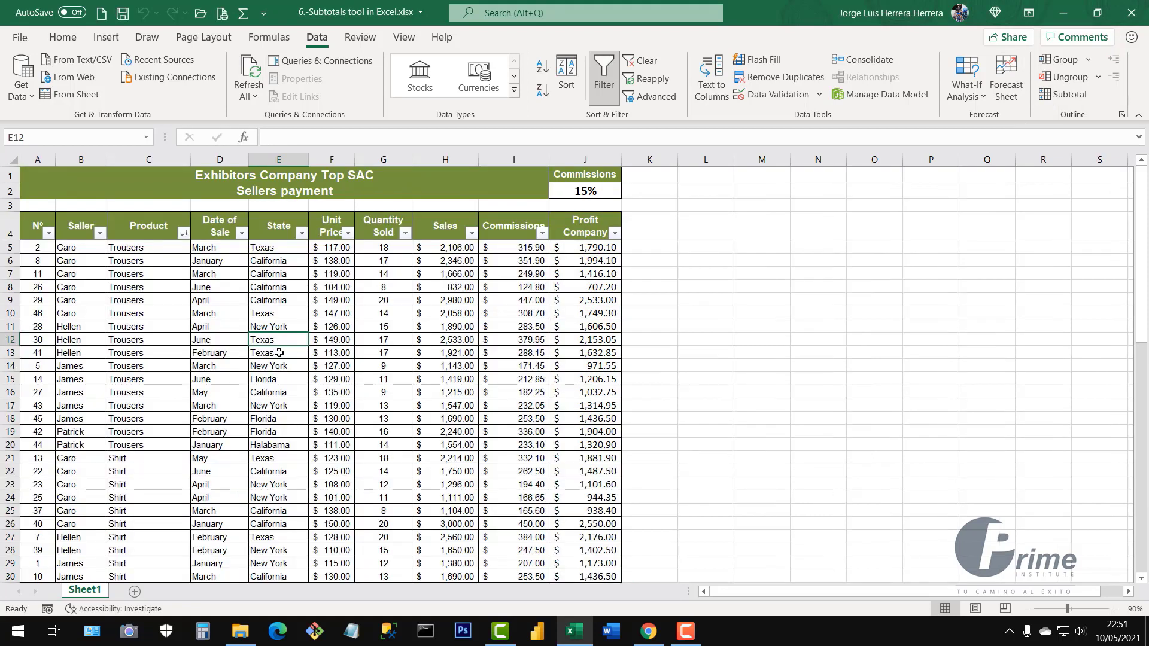
click(326, 368)
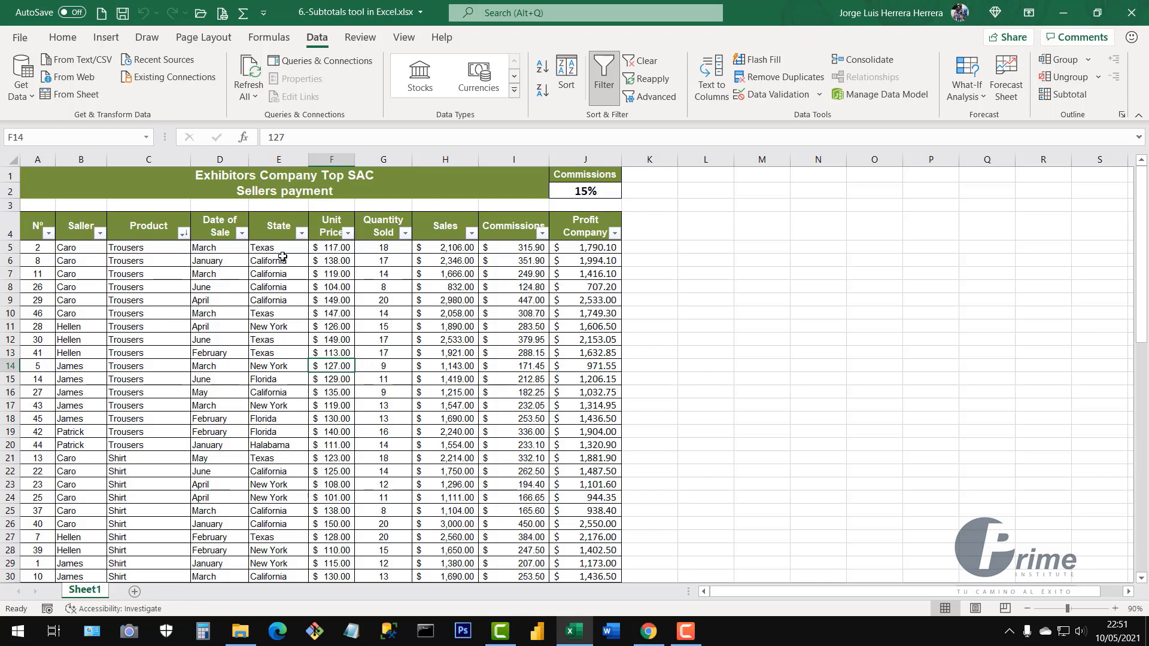
Highlight the State and Product entries to point out that they are unsorted
drag(281, 248, 278, 482)
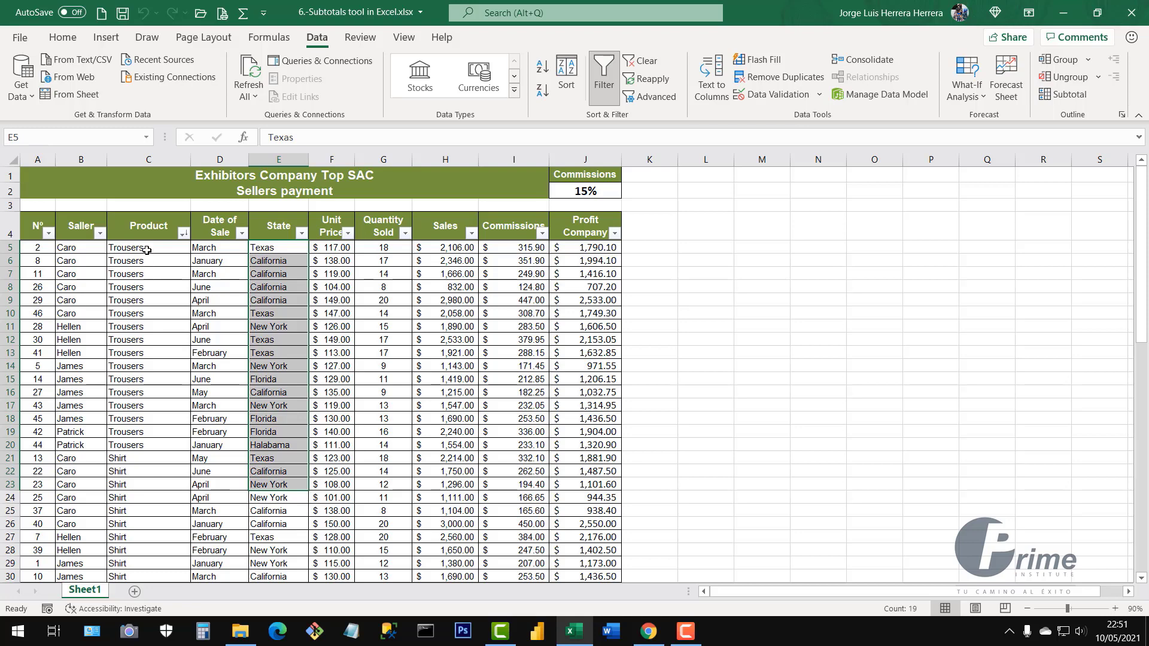
drag(146, 251, 141, 518)
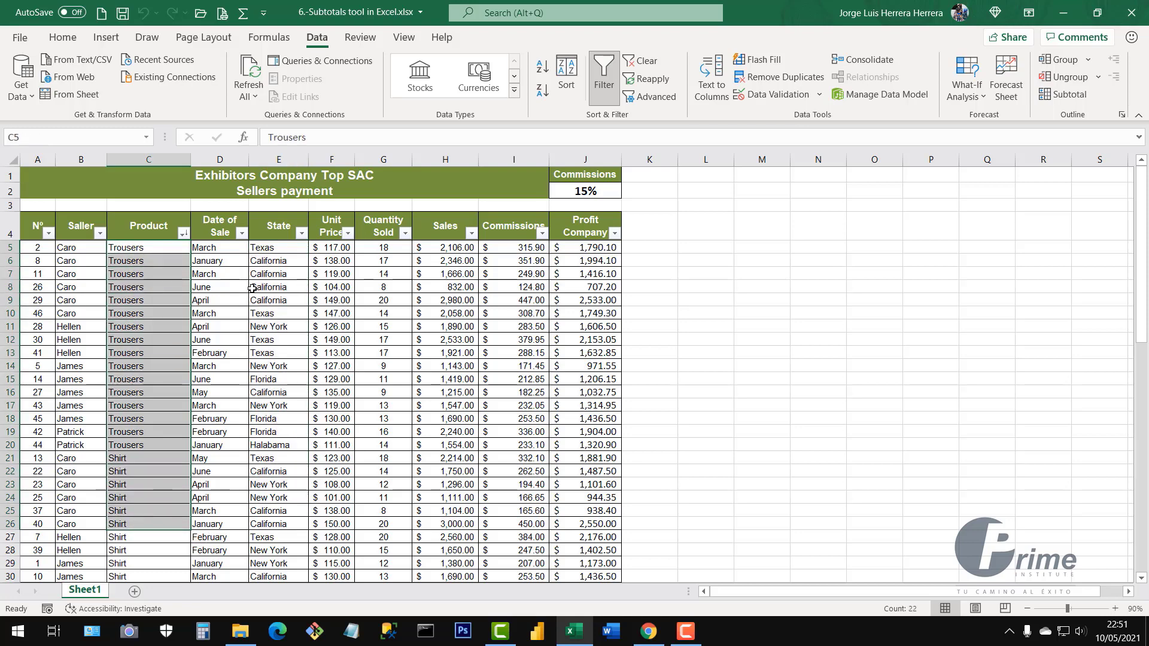
drag(274, 258, 280, 445)
drag(144, 263, 146, 497)
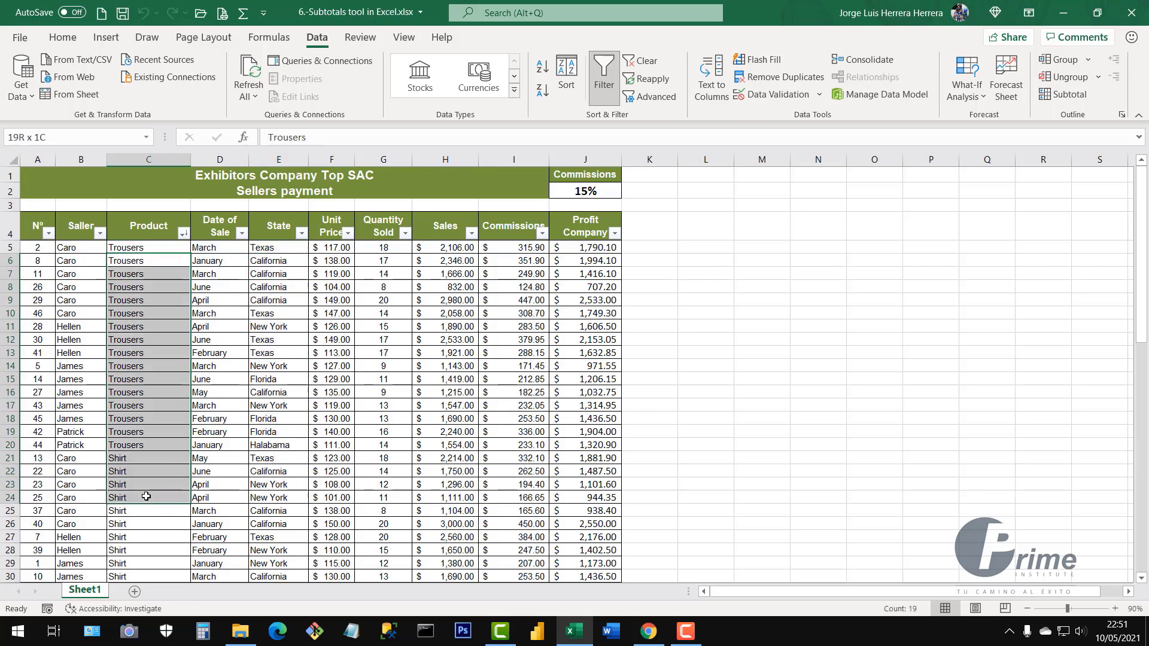
click(278, 299)
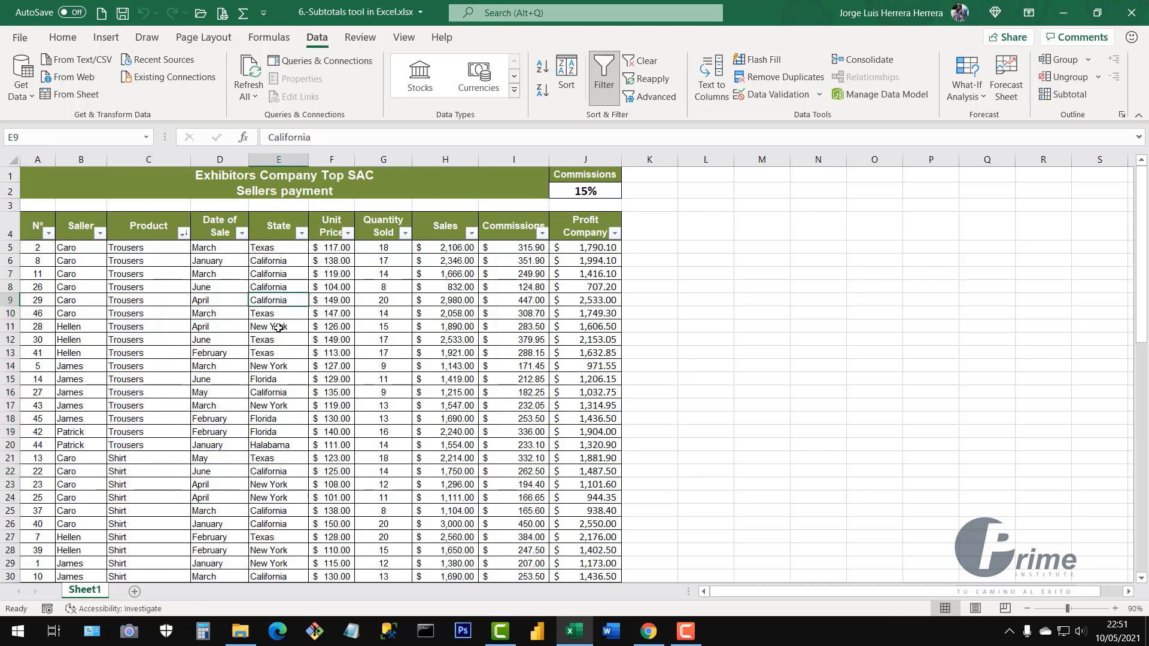
Sort the table by State A to Z and highlight the grouped states
click(303, 235)
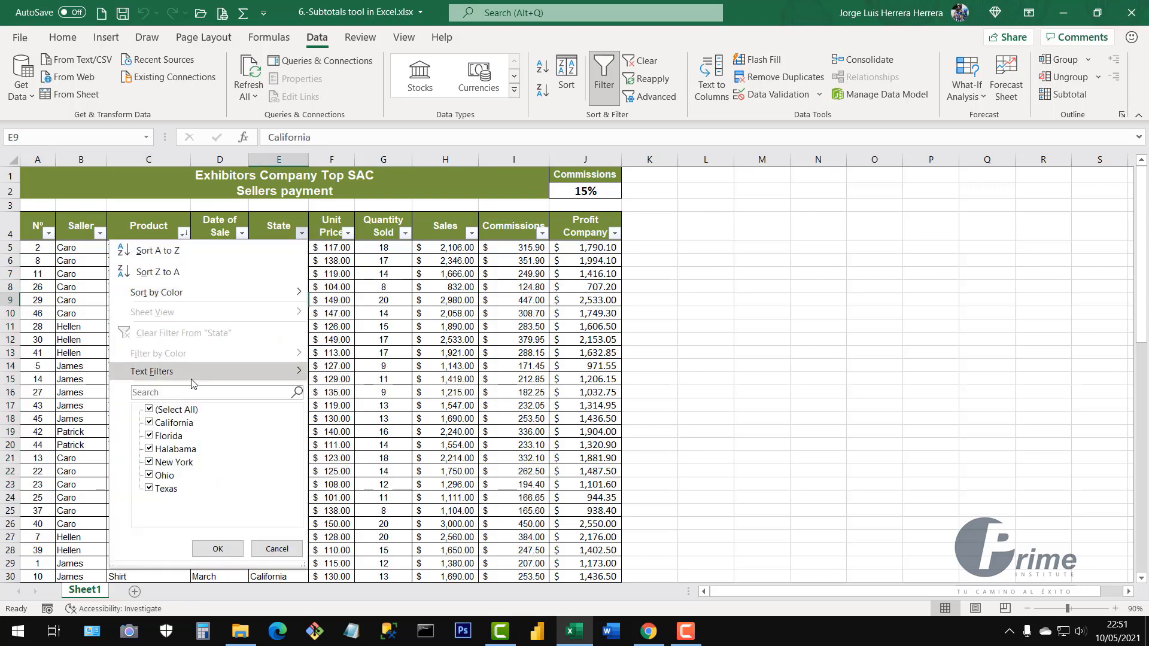
click(163, 256)
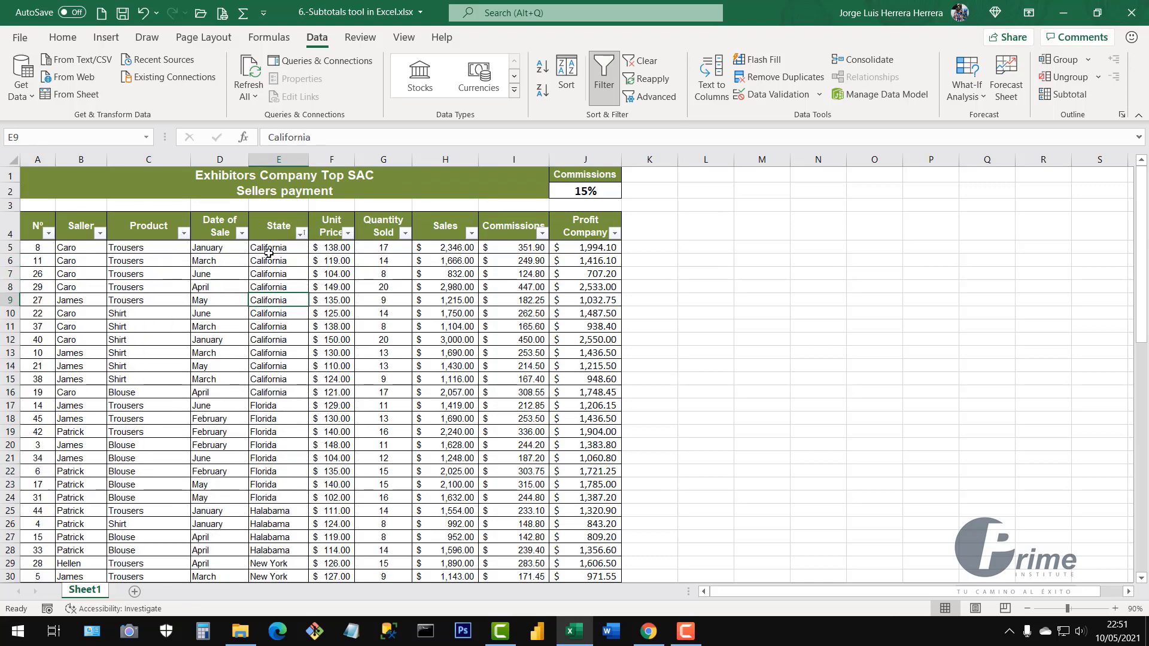
drag(276, 247, 261, 533)
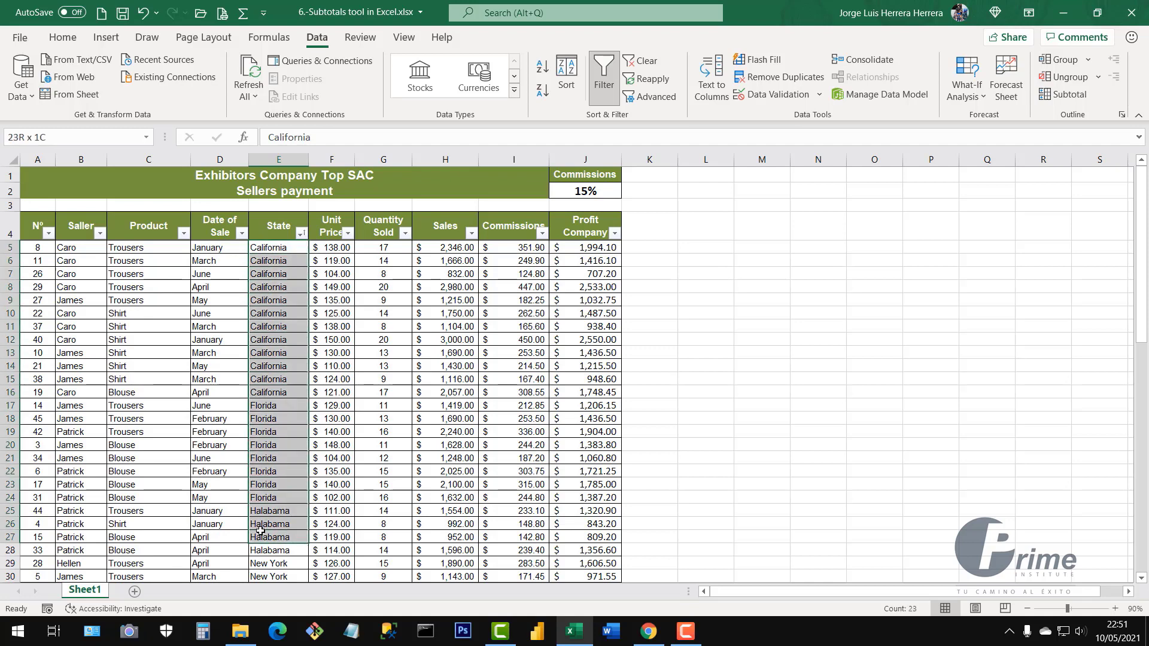
Sort the table by Product A to Z and highlight the Blouse entries now on top
click(147, 379)
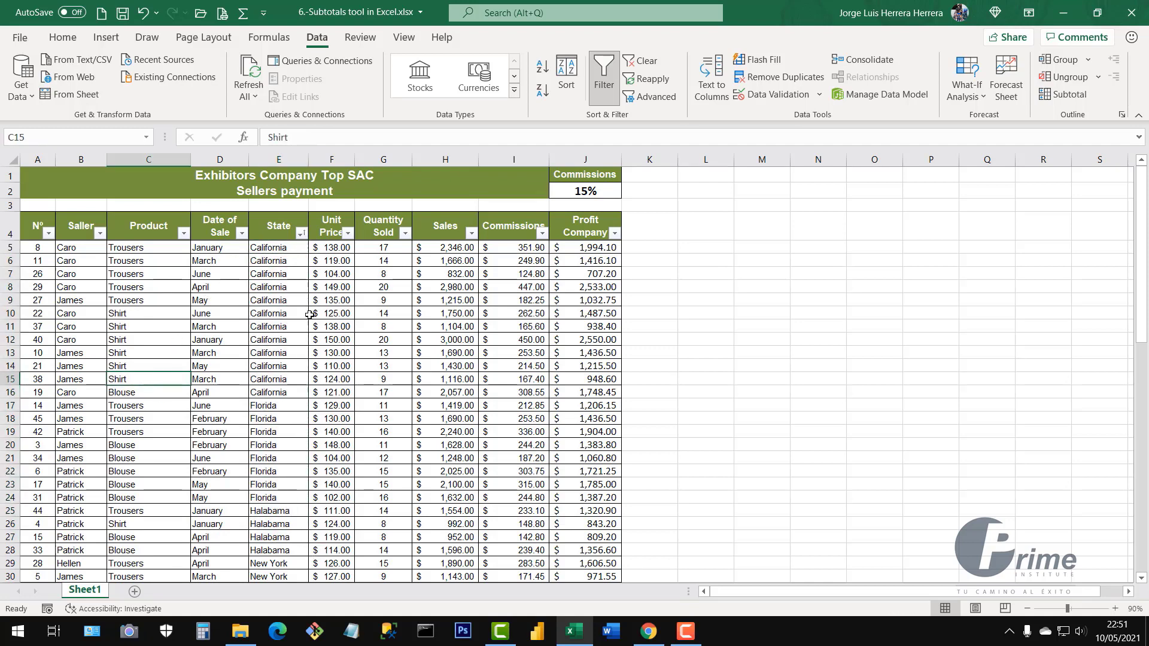
click(183, 234)
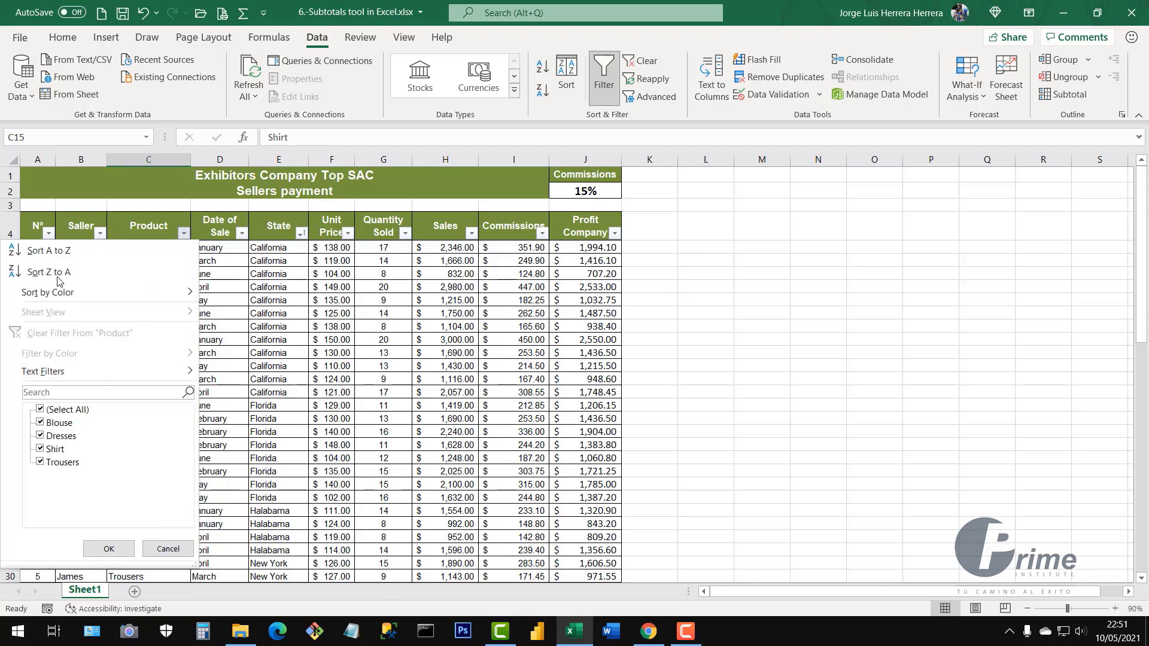
click(59, 250)
click(271, 364)
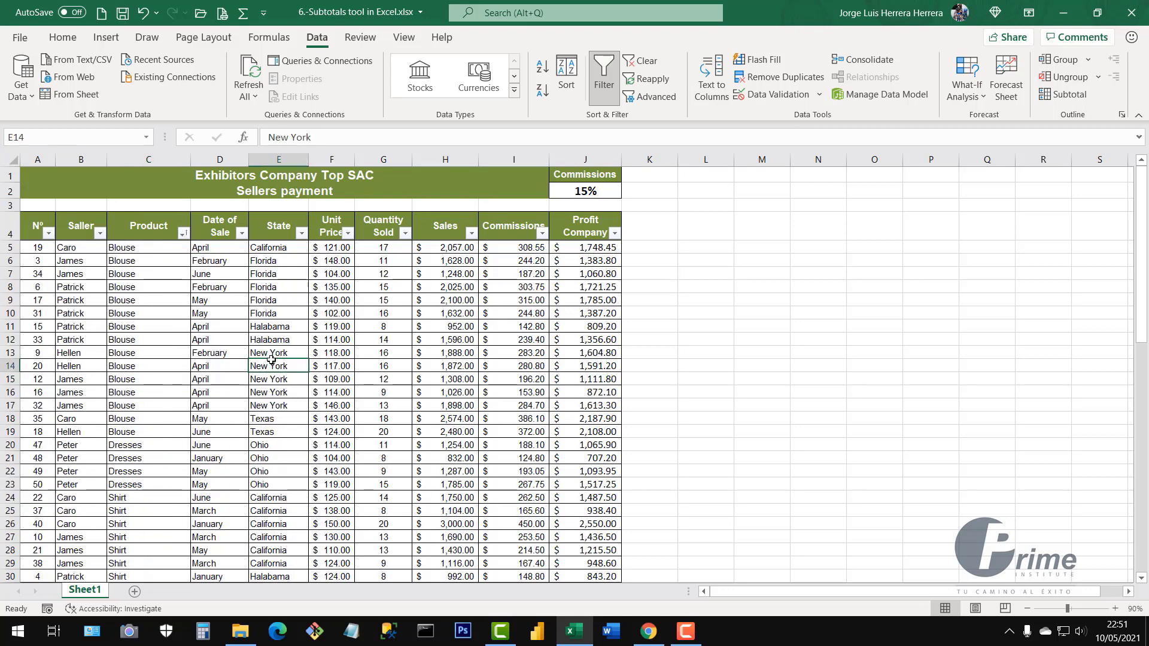
drag(158, 248, 163, 427)
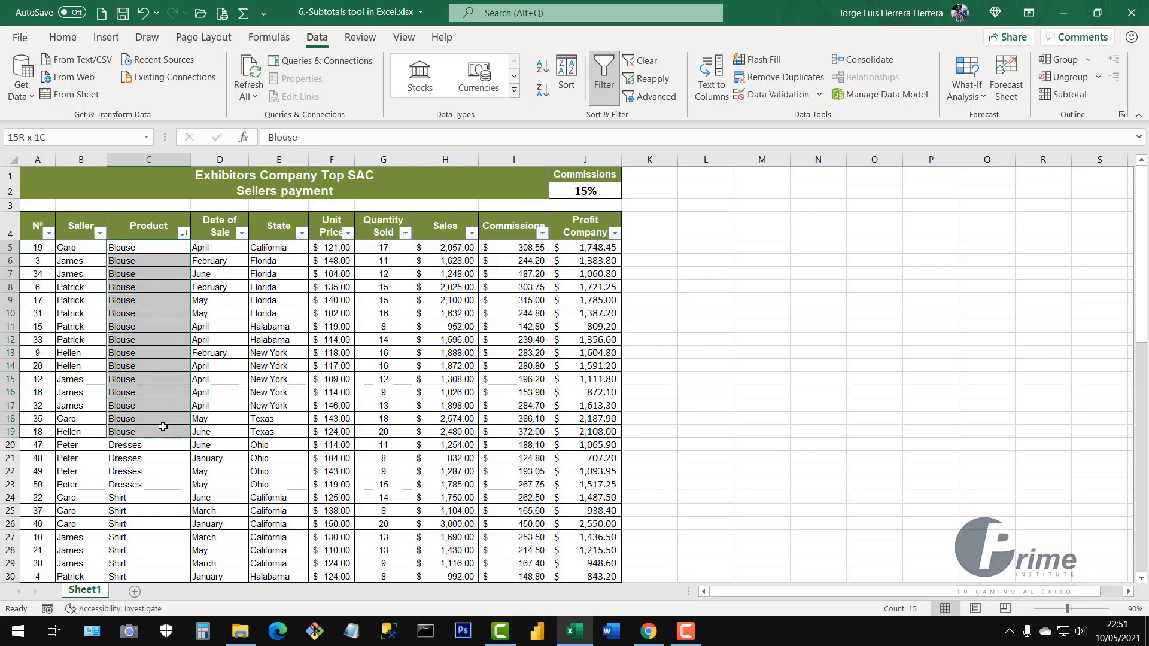
drag(164, 427, 280, 431)
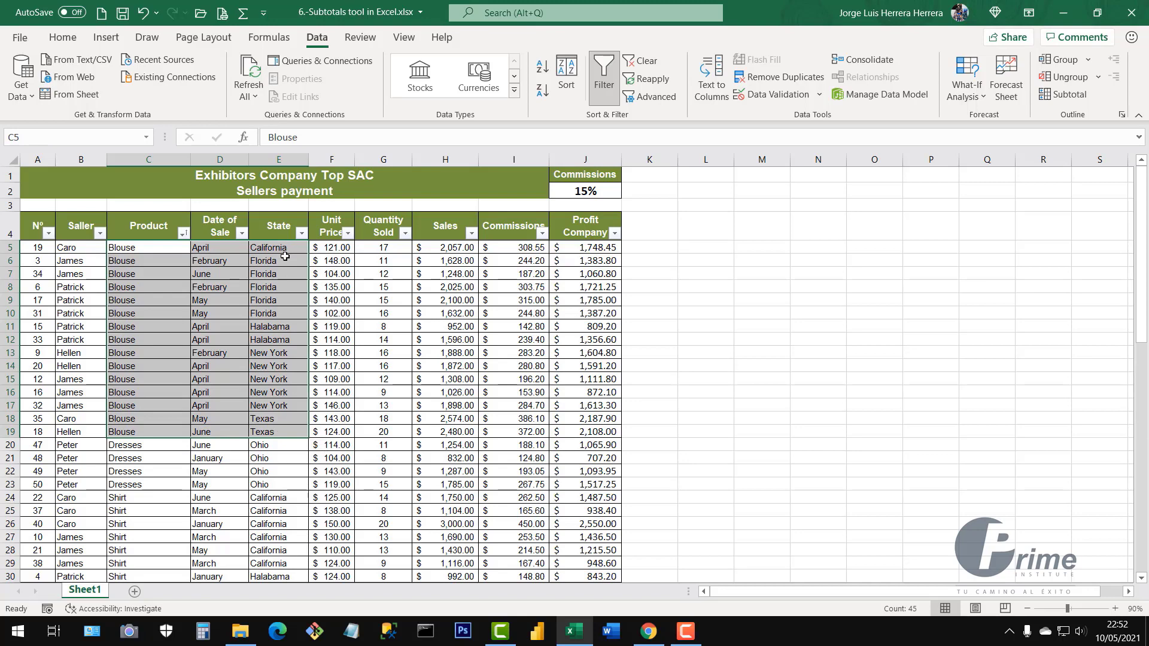
drag(283, 262, 287, 405)
drag(134, 420, 294, 432)
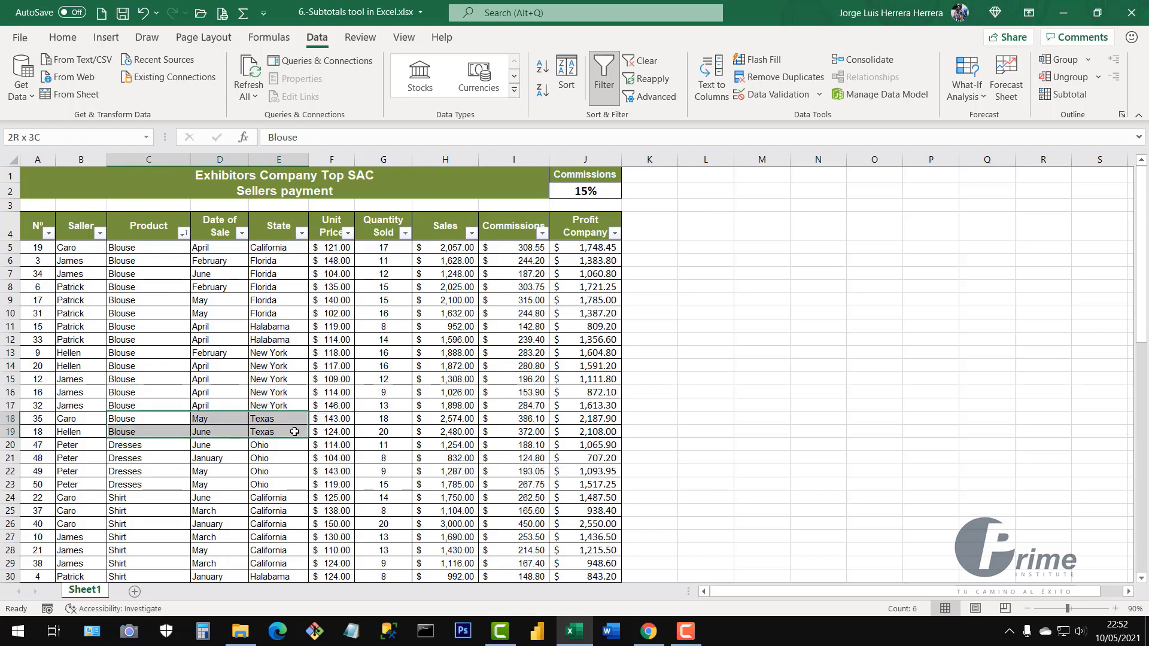
scroll(202, 430, down, 2)
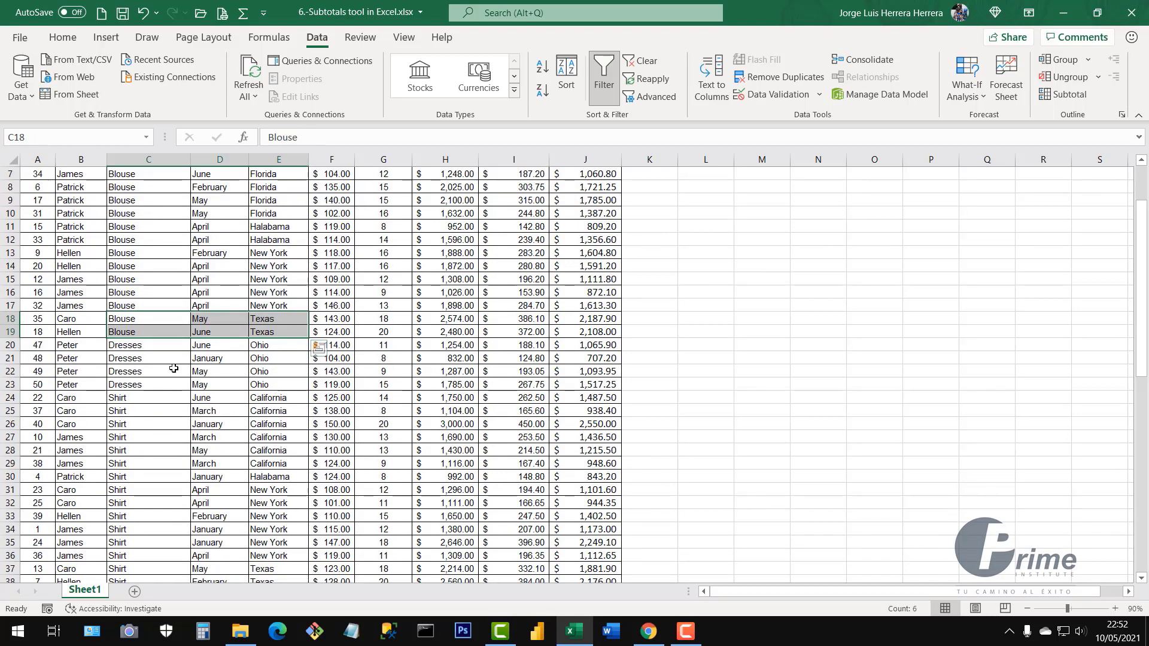
click(138, 347)
drag(144, 371, 275, 388)
scroll(274, 388, down, 2)
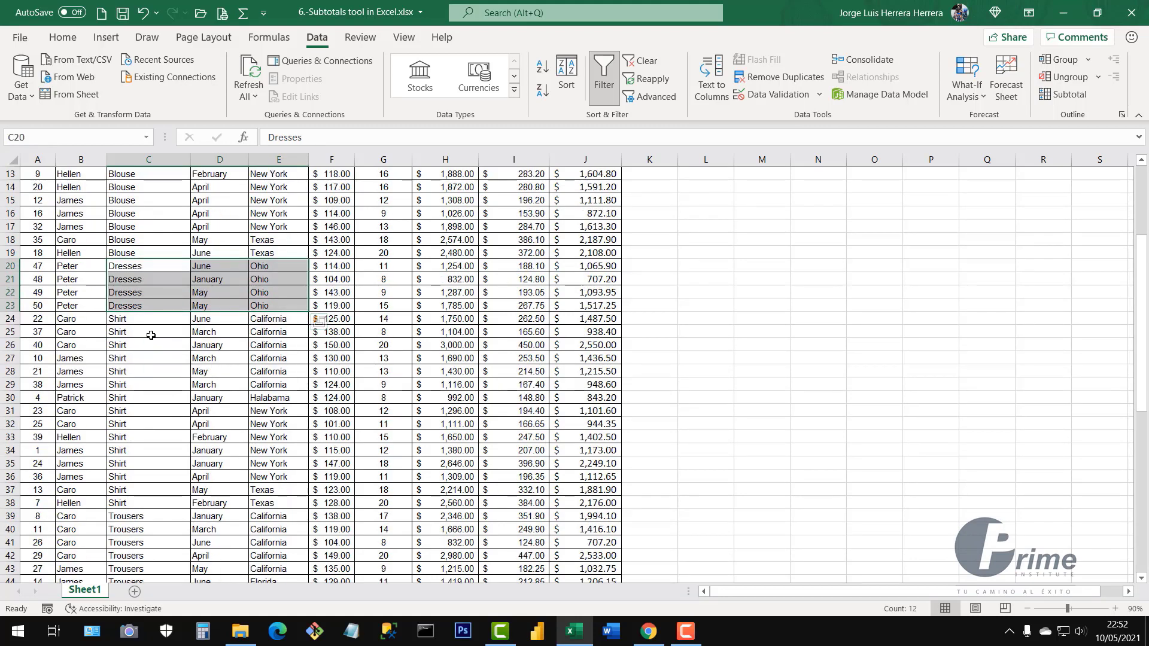
drag(146, 317, 293, 503)
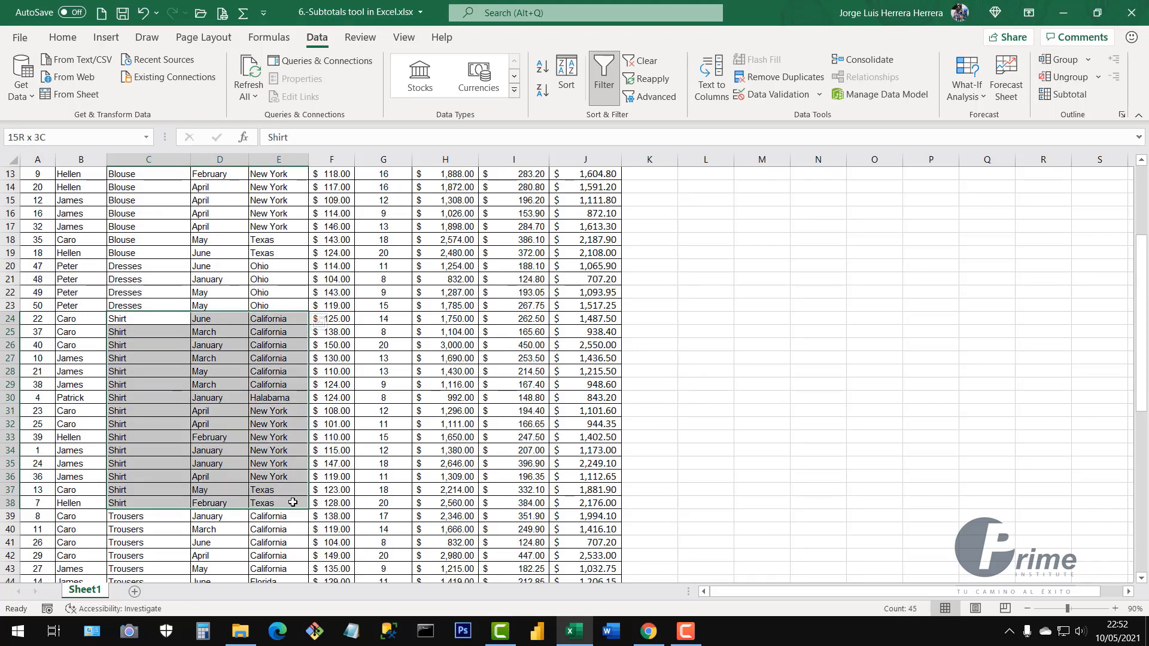
drag(293, 503, 292, 502)
scroll(156, 359, down, 6)
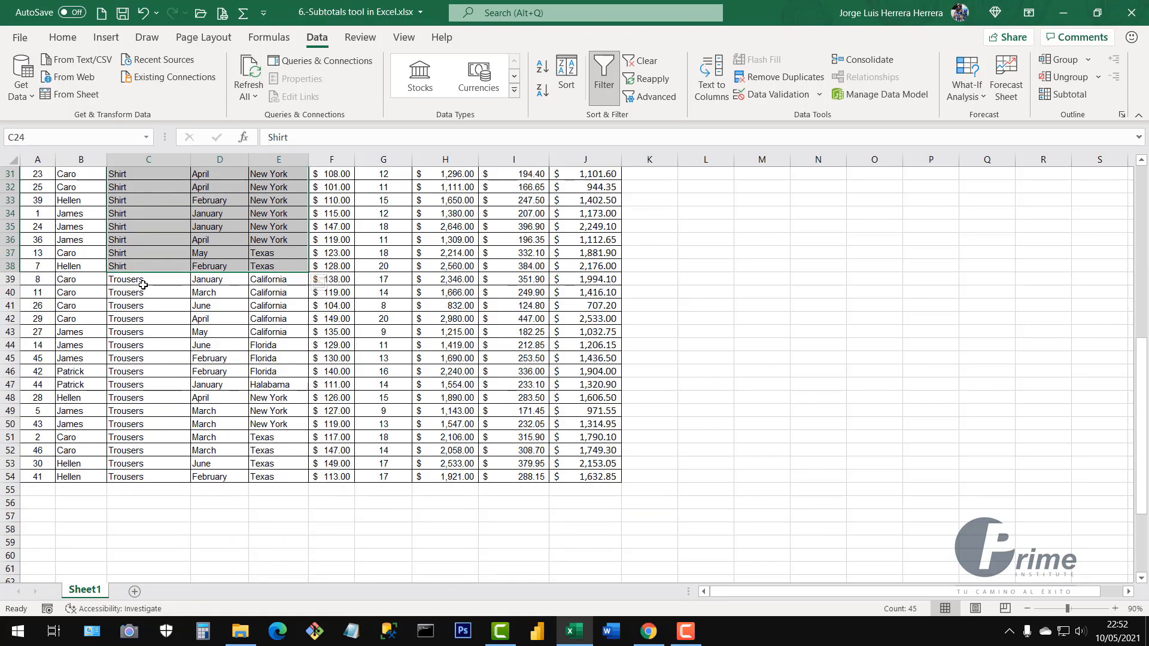
drag(145, 280, 278, 470)
drag(293, 281, 280, 477)
click(285, 387)
scroll(280, 347, up, 1)
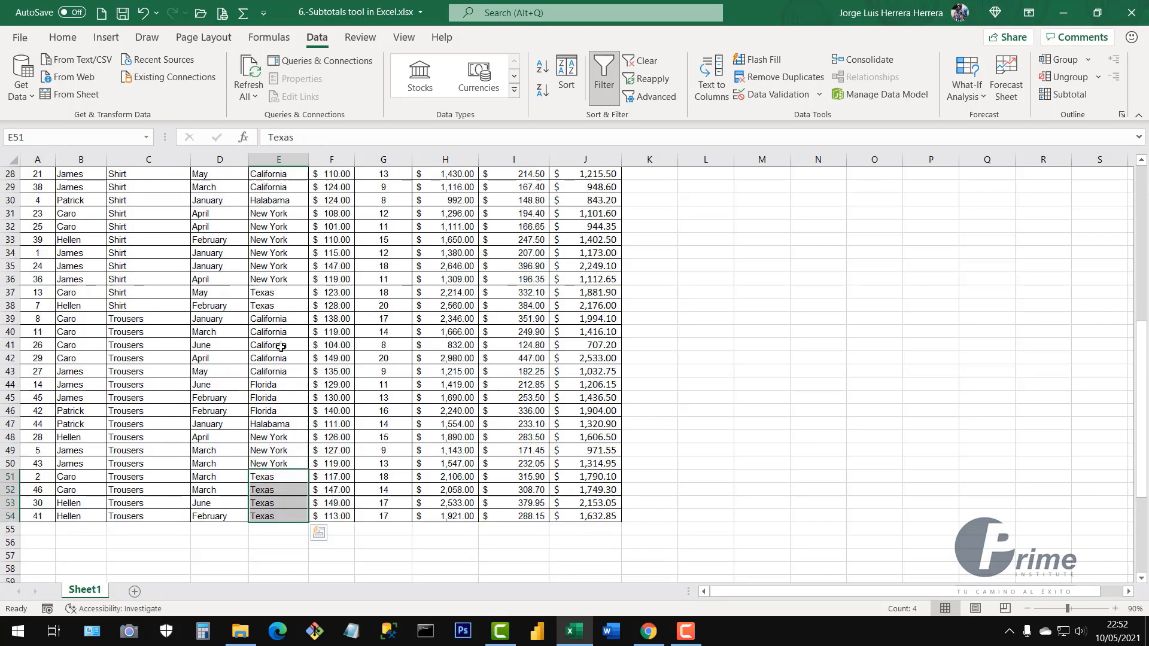
scroll(281, 346, up, 9)
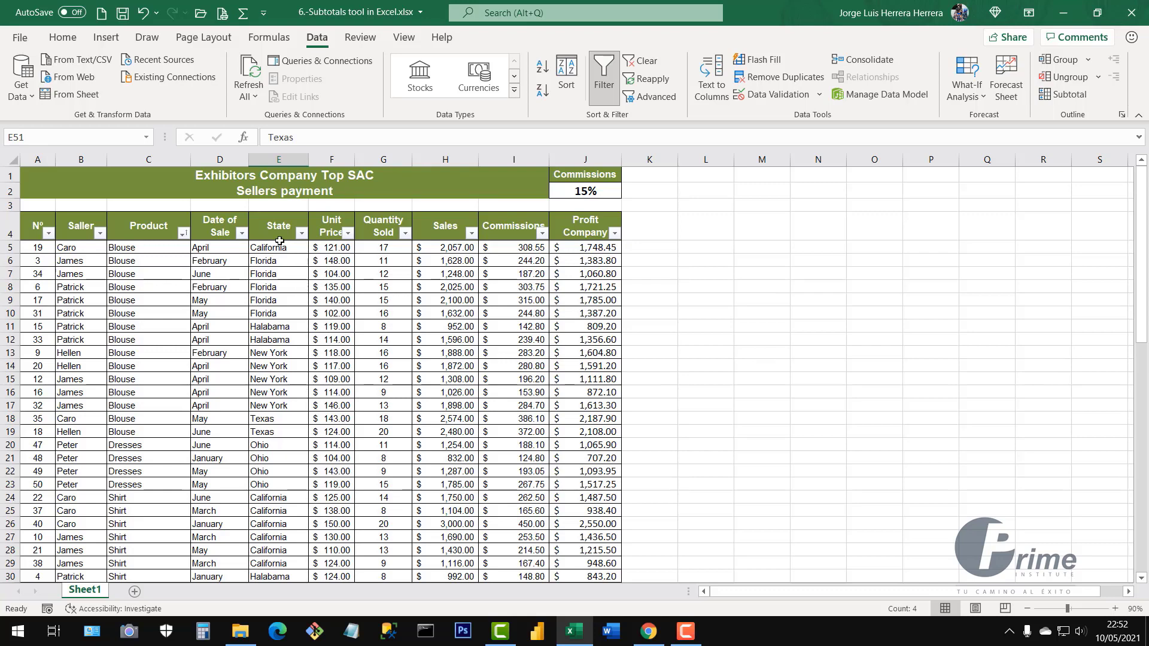
drag(280, 251, 280, 499)
drag(146, 253, 149, 524)
click(247, 391)
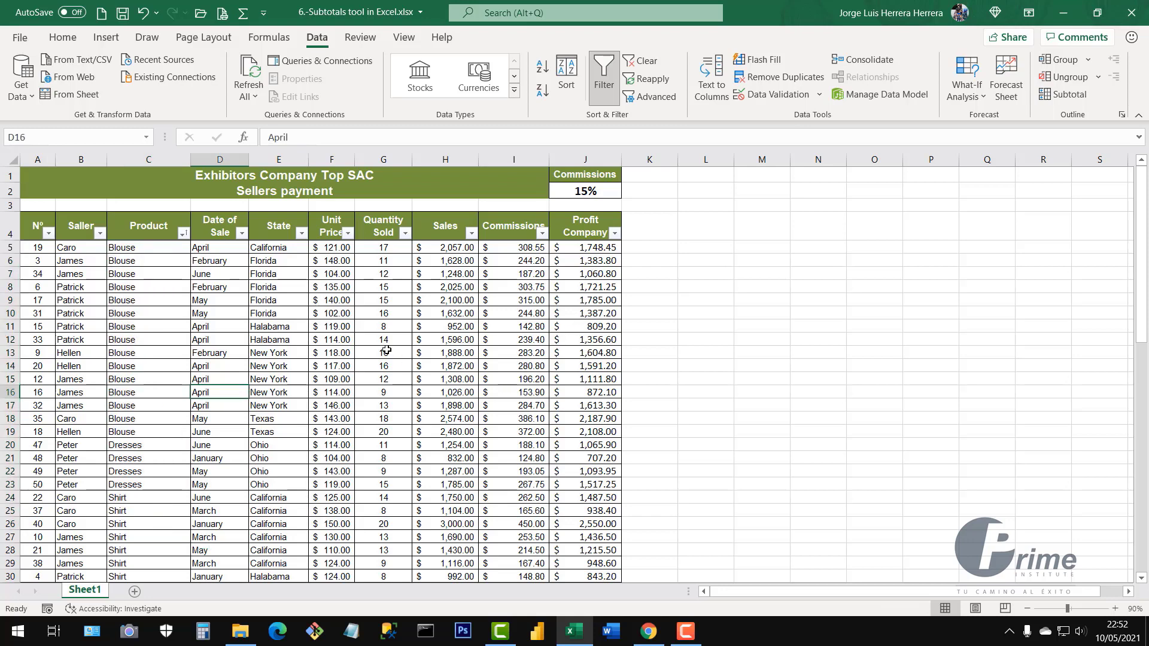
click(319, 317)
click(421, 337)
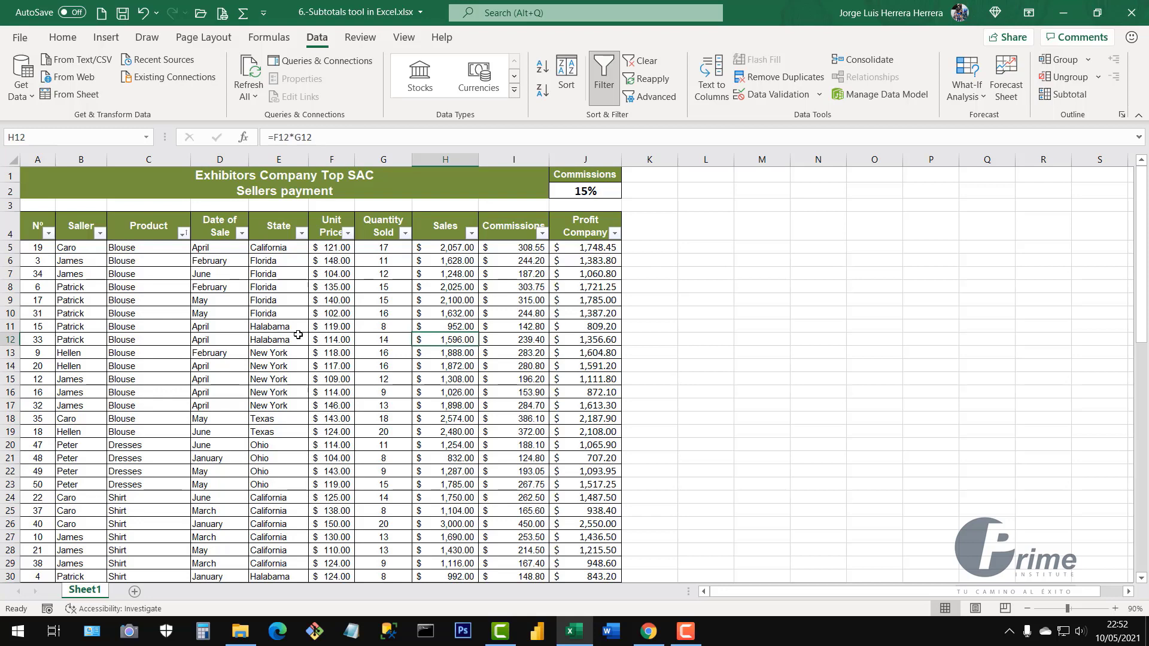
click(298, 336)
click(388, 356)
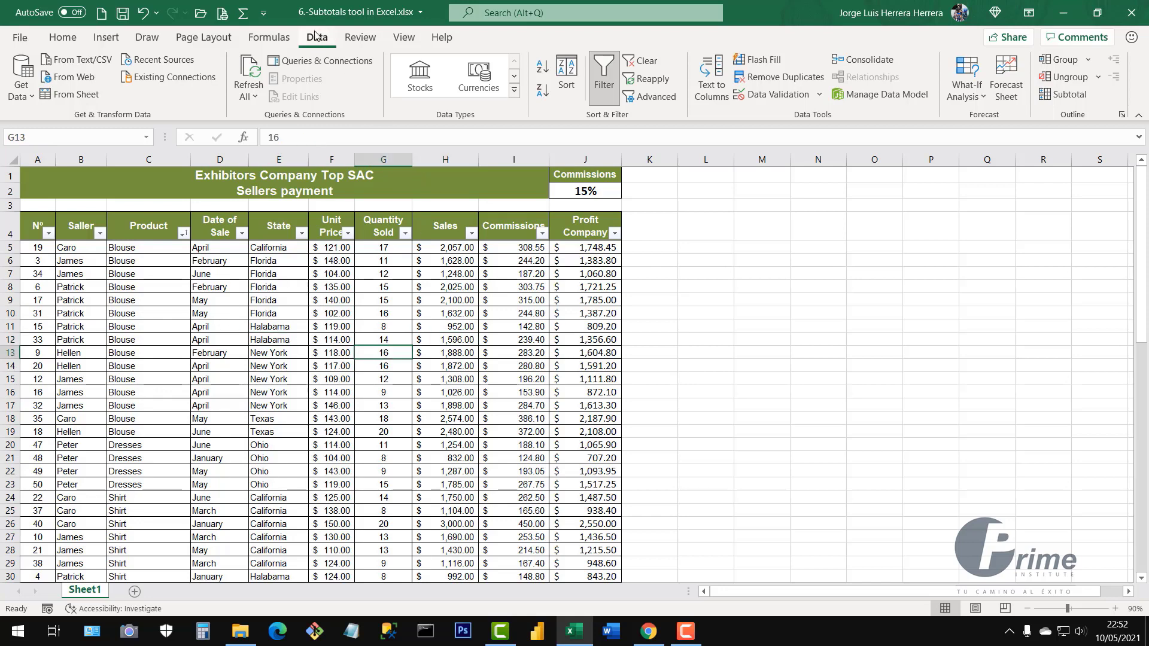
Add Sum subtotals of Sales per Product, giving Blouse Total $26,284.00 and Dresses Total $5,158.00
click(1065, 94)
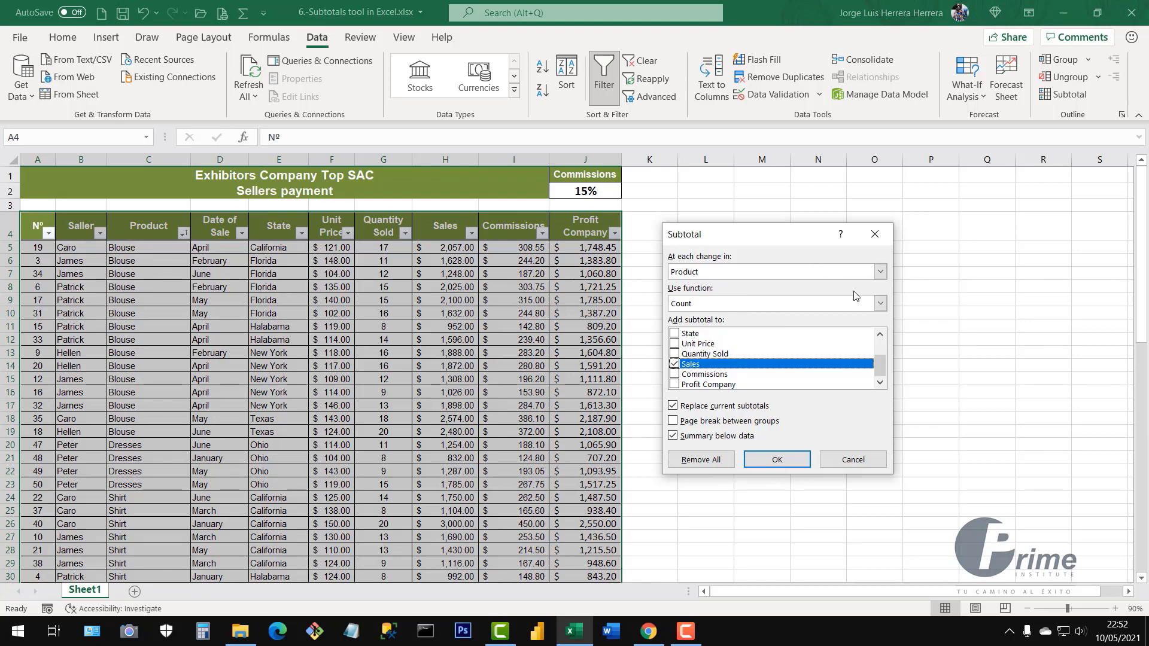
click(880, 304)
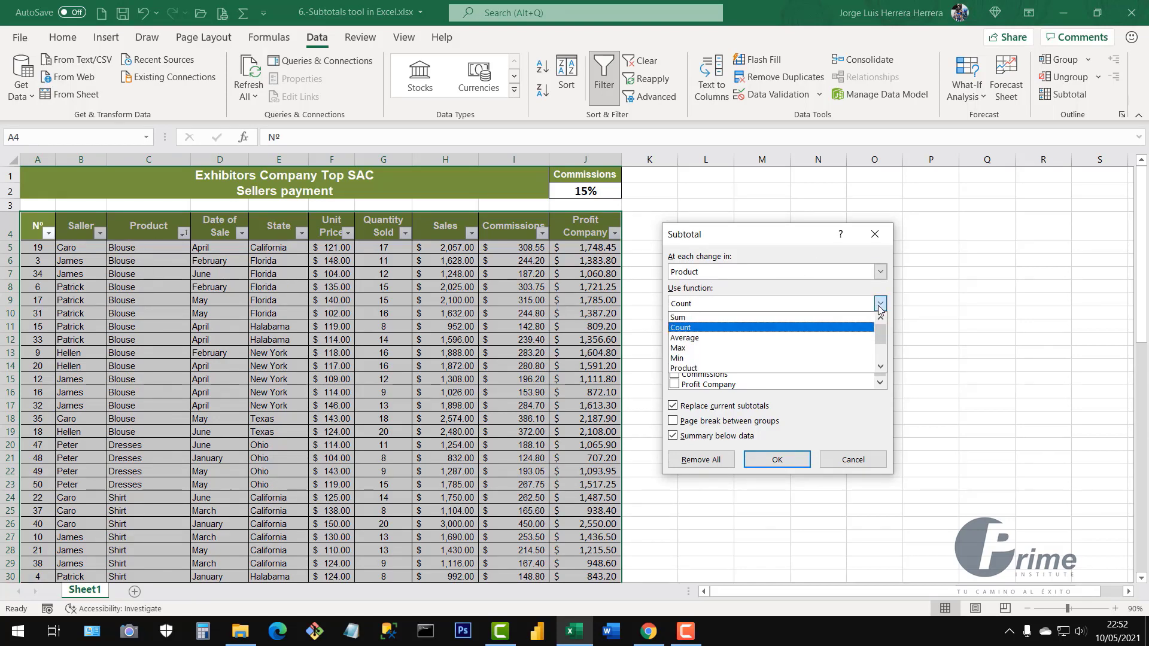
click(707, 277)
click(762, 277)
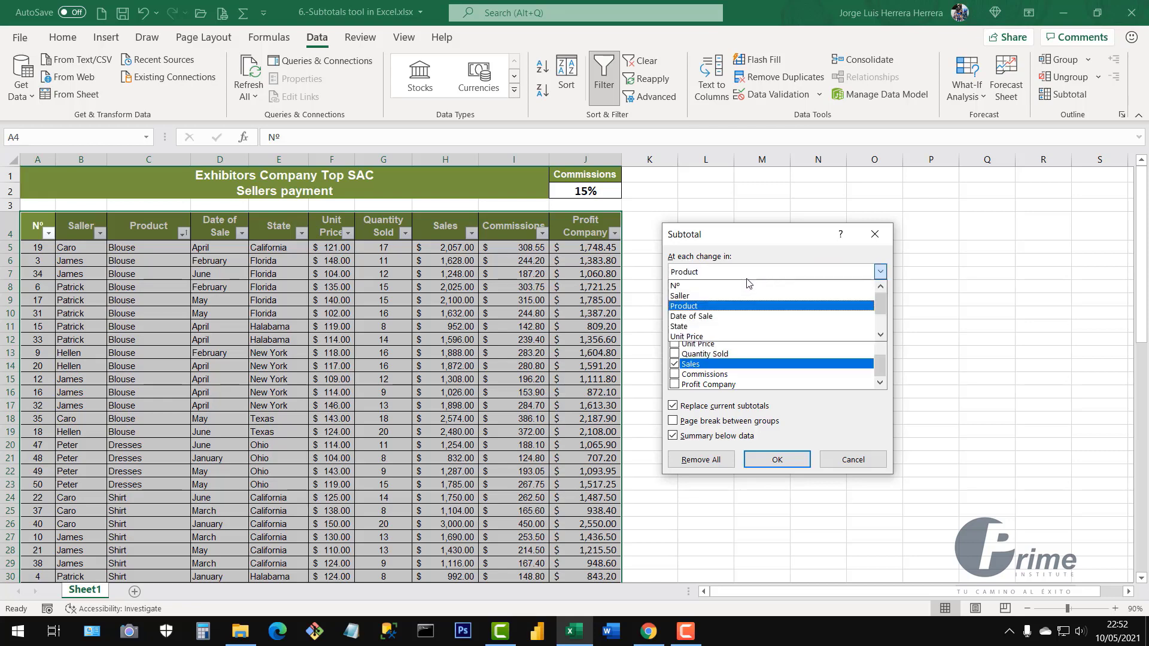
click(705, 309)
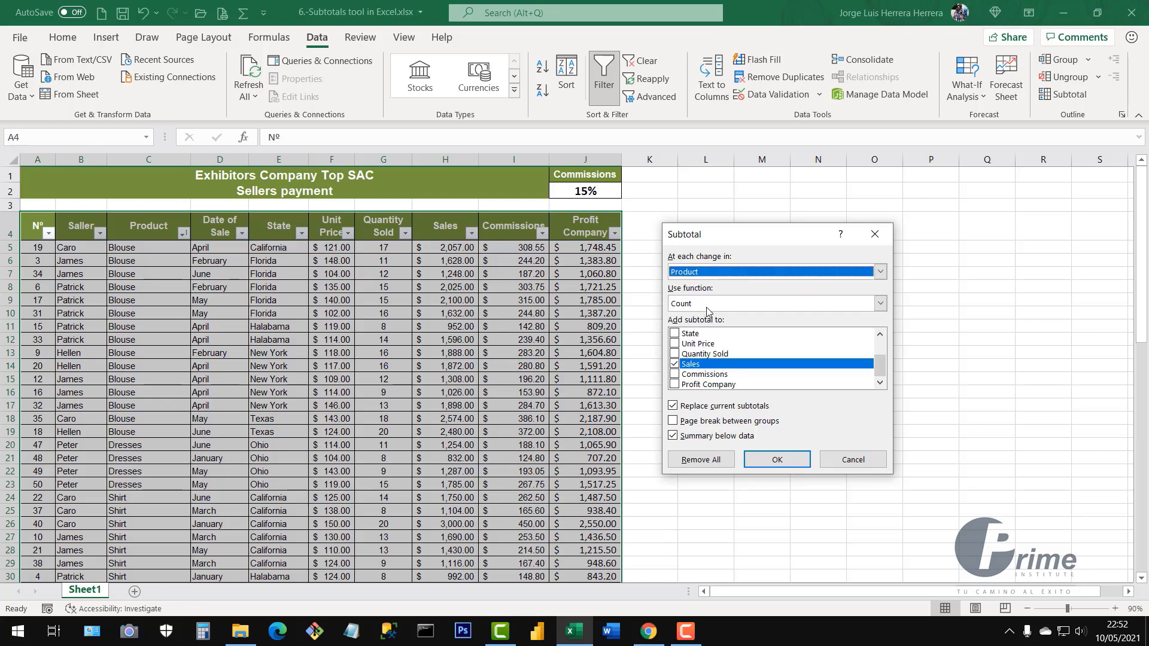
click(704, 310)
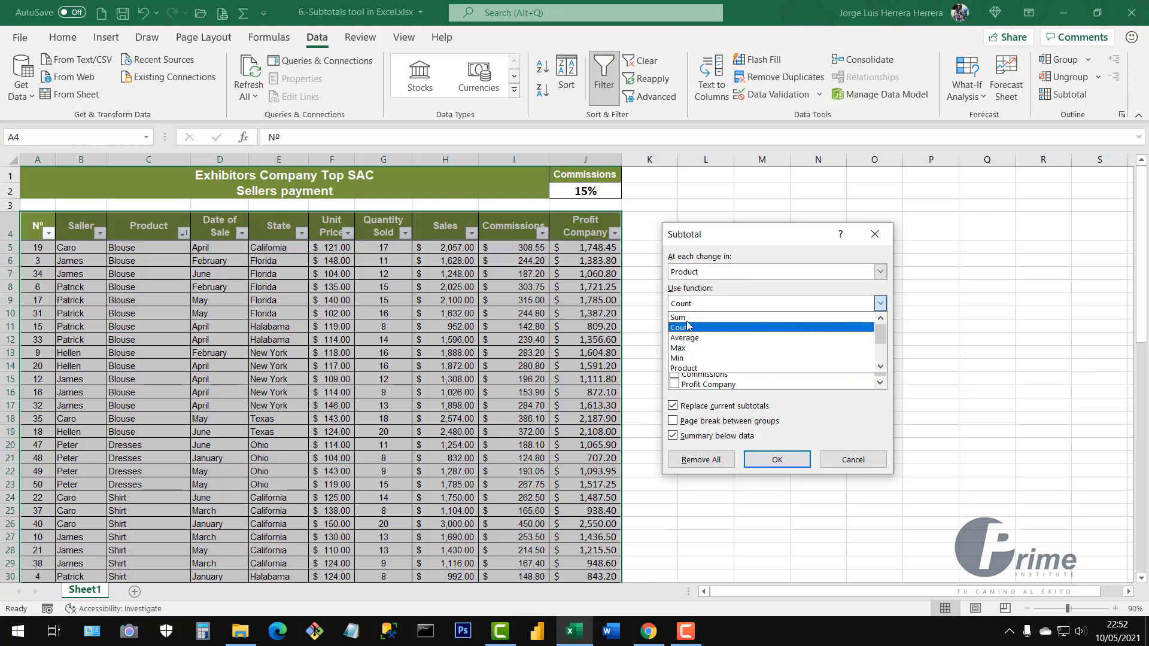
click(685, 318)
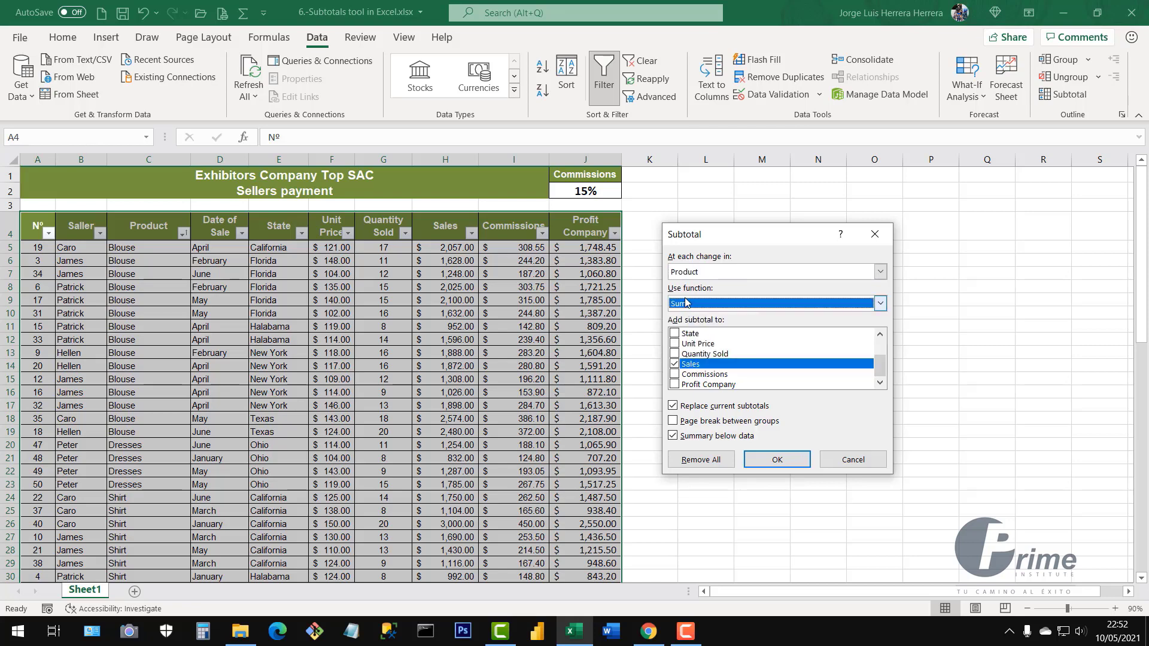
click(674, 363)
click(674, 365)
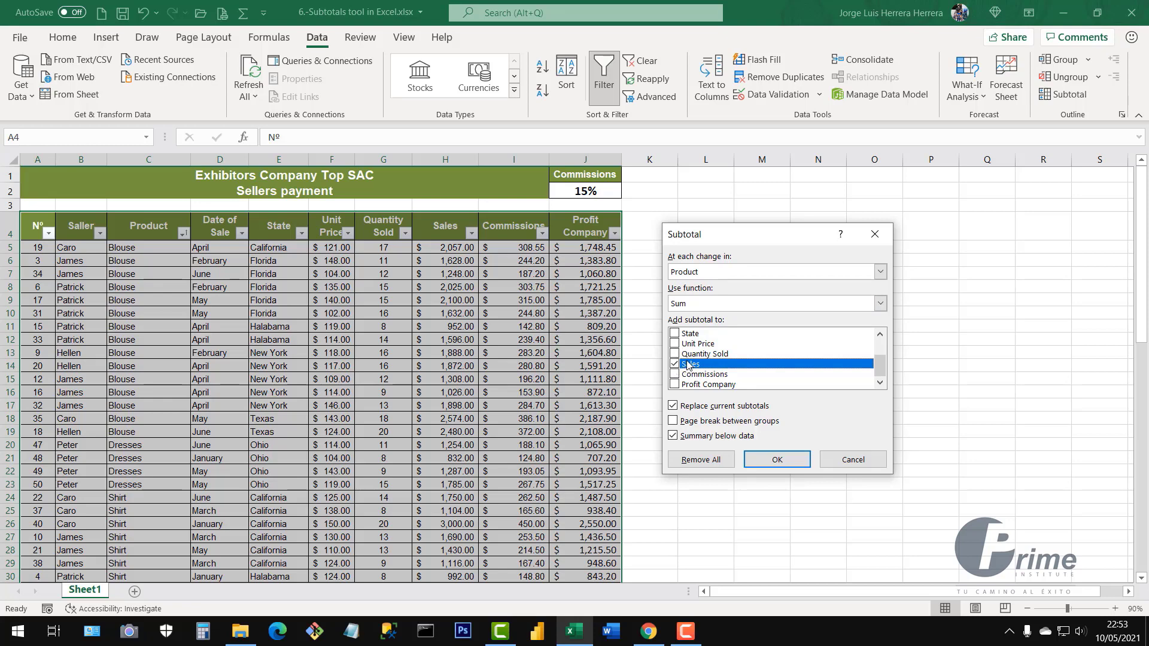
click(772, 459)
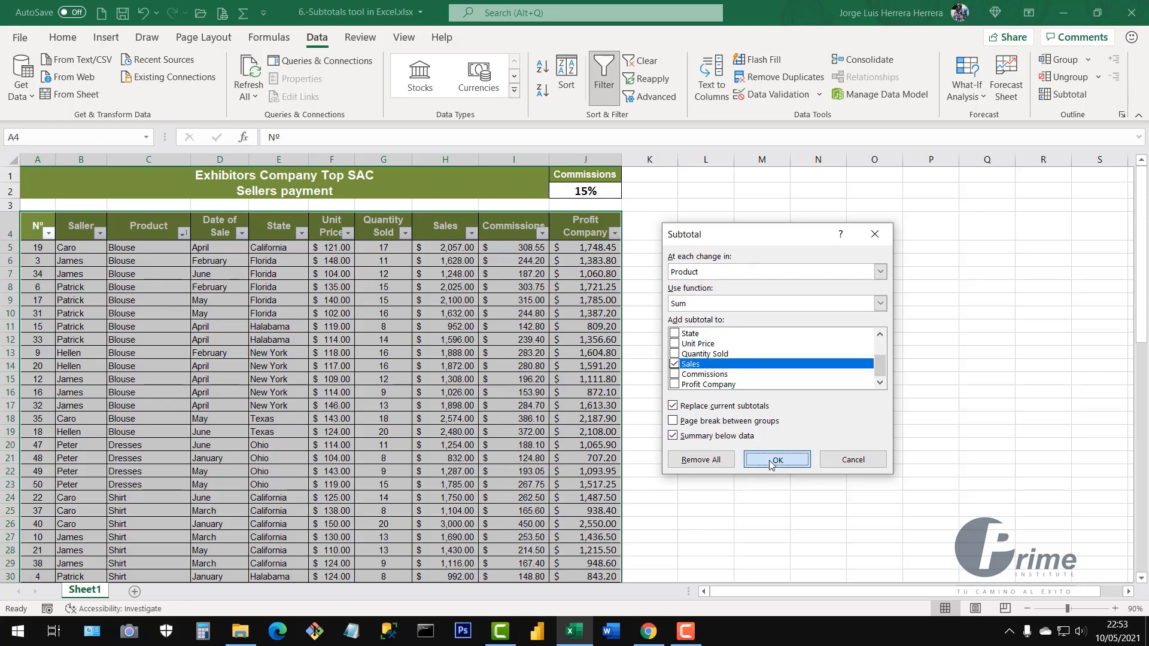
scroll(238, 416, down, 1)
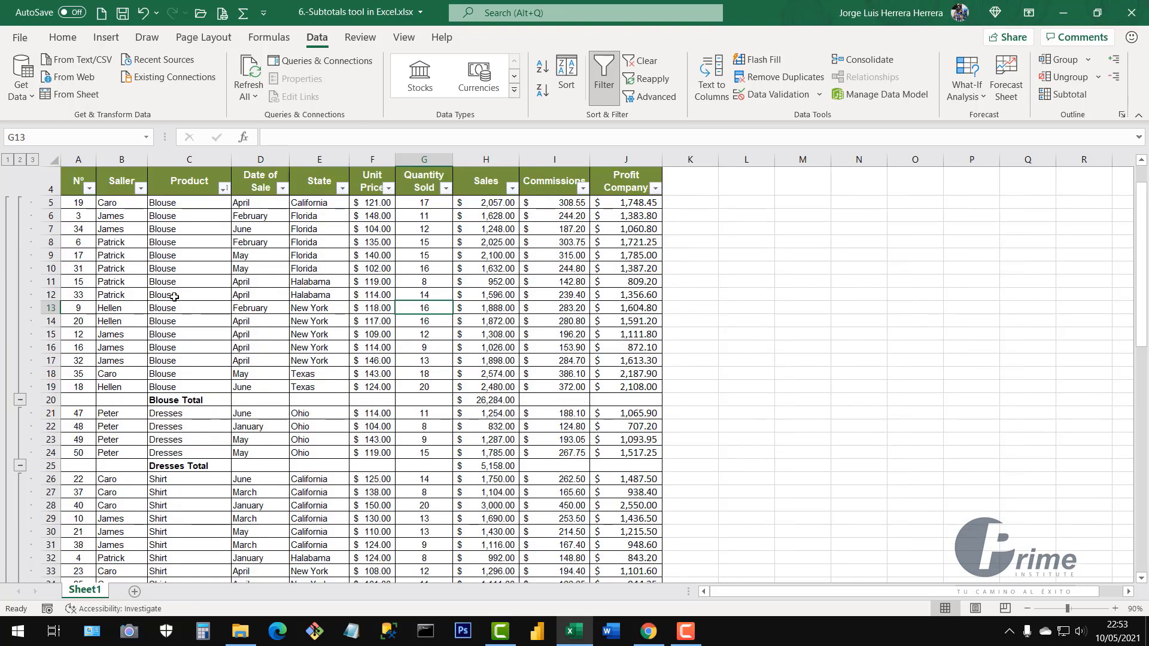
scroll(179, 294, up, 1)
drag(187, 252, 510, 460)
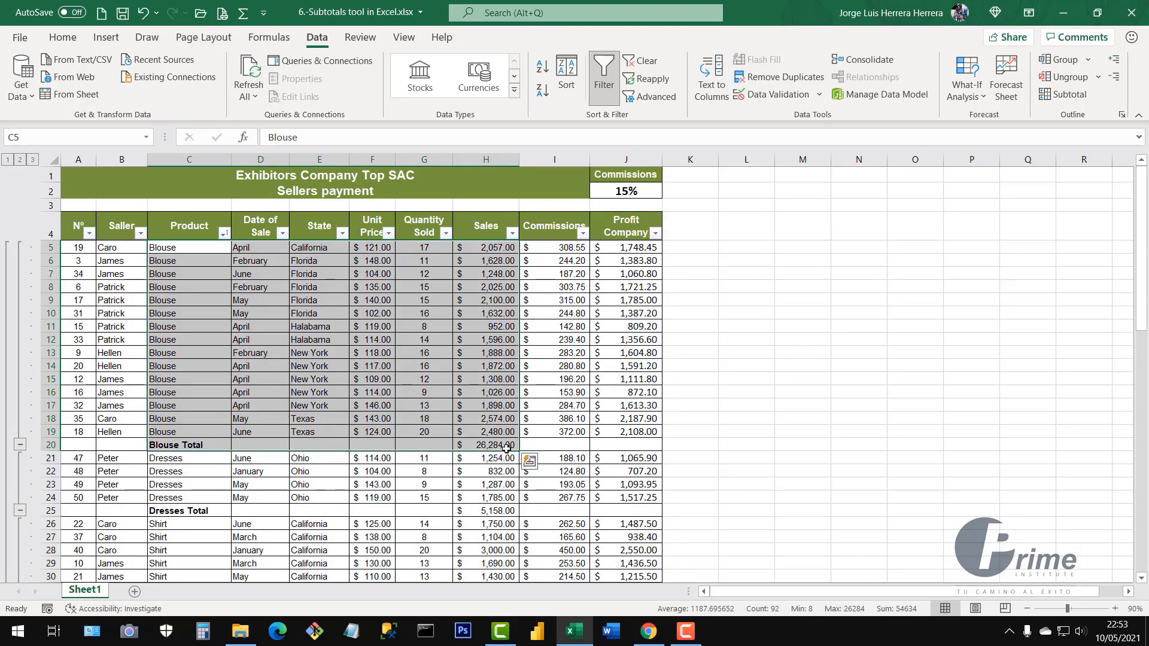
scroll(506, 448, down, 2)
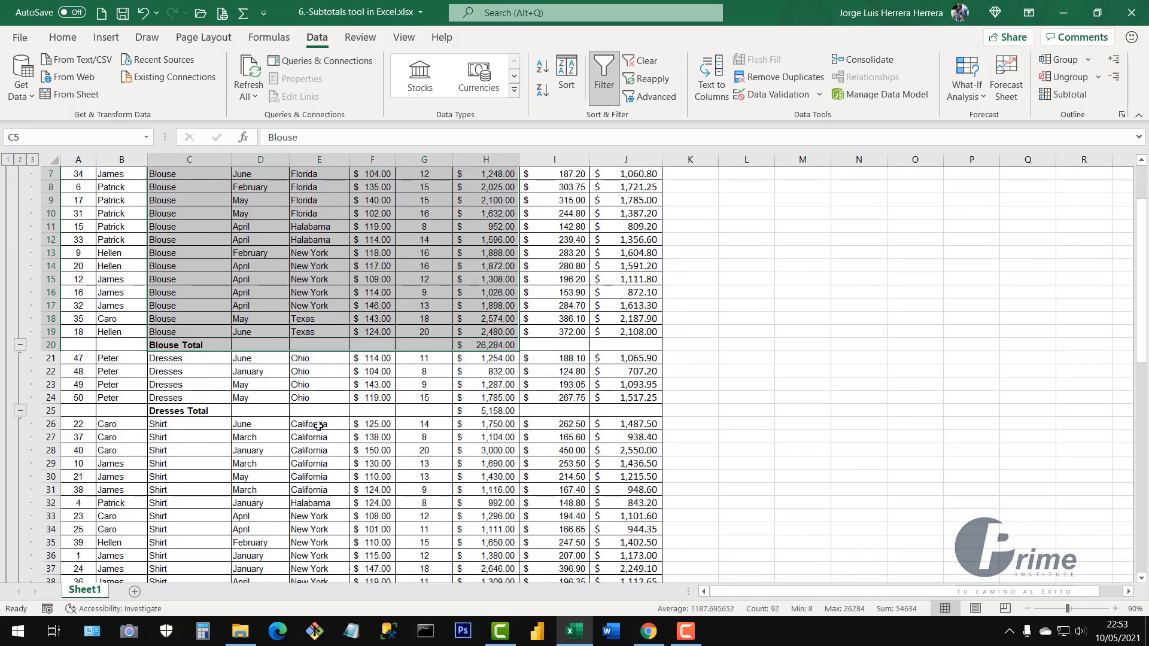
scroll(455, 335, down, 5)
scroll(406, 362, down, 7)
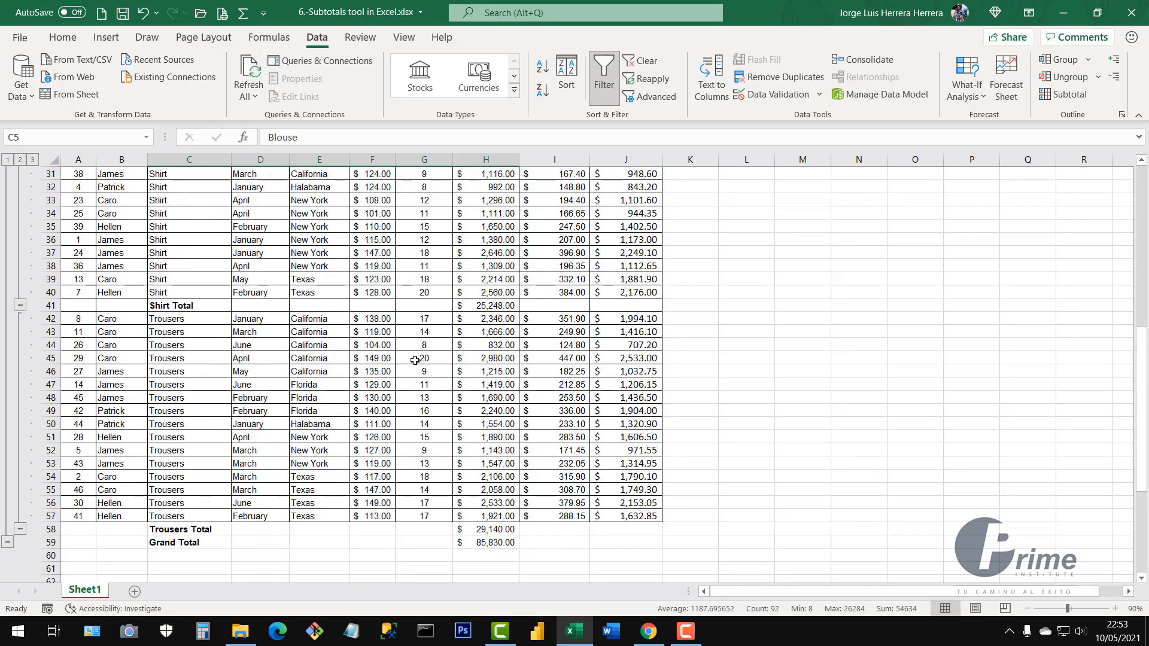
scroll(419, 359, up, 4)
scroll(418, 359, up, 10)
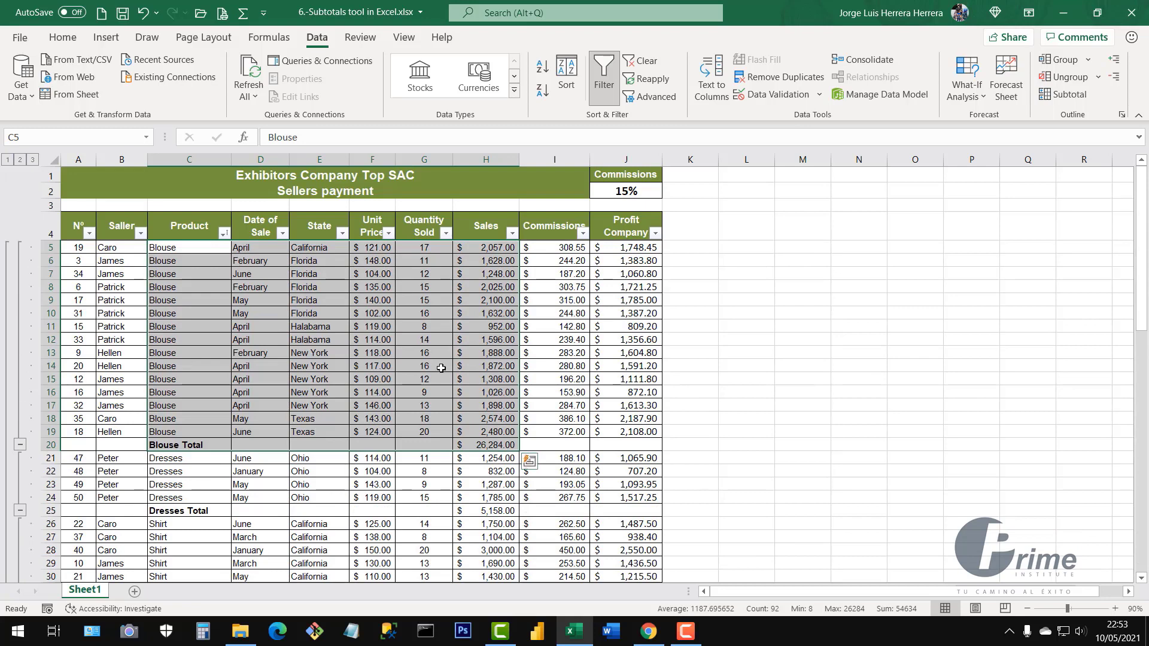
click(443, 367)
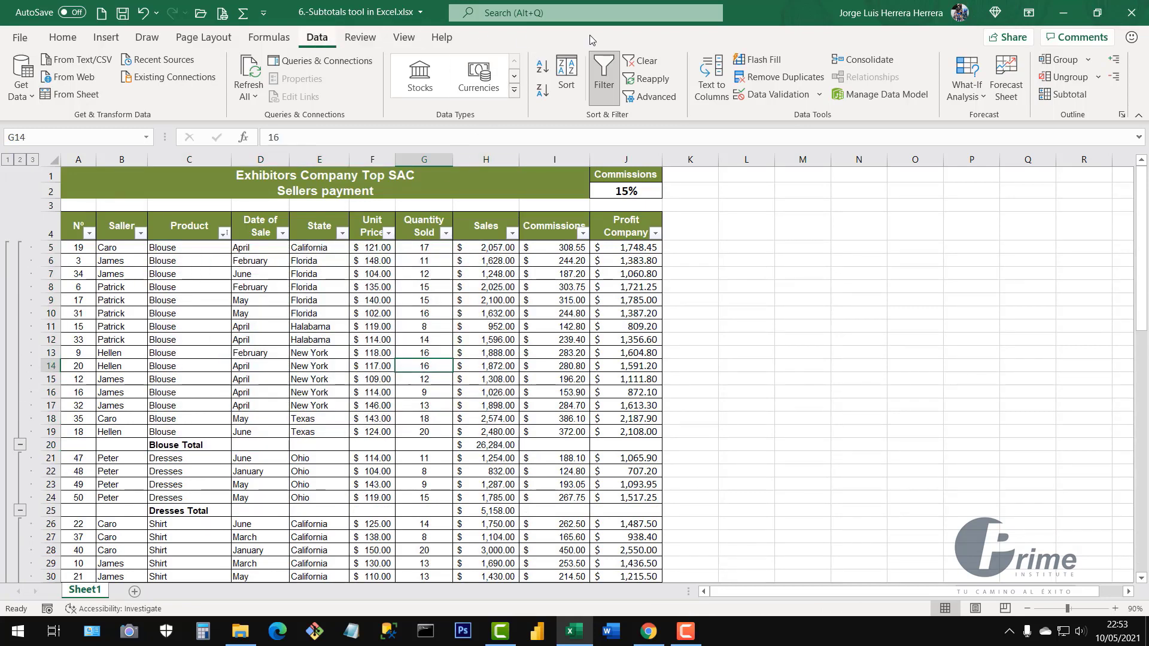
Add Sum of Sales subtotals at each State change with Replace current subtotals unticked
click(1065, 94)
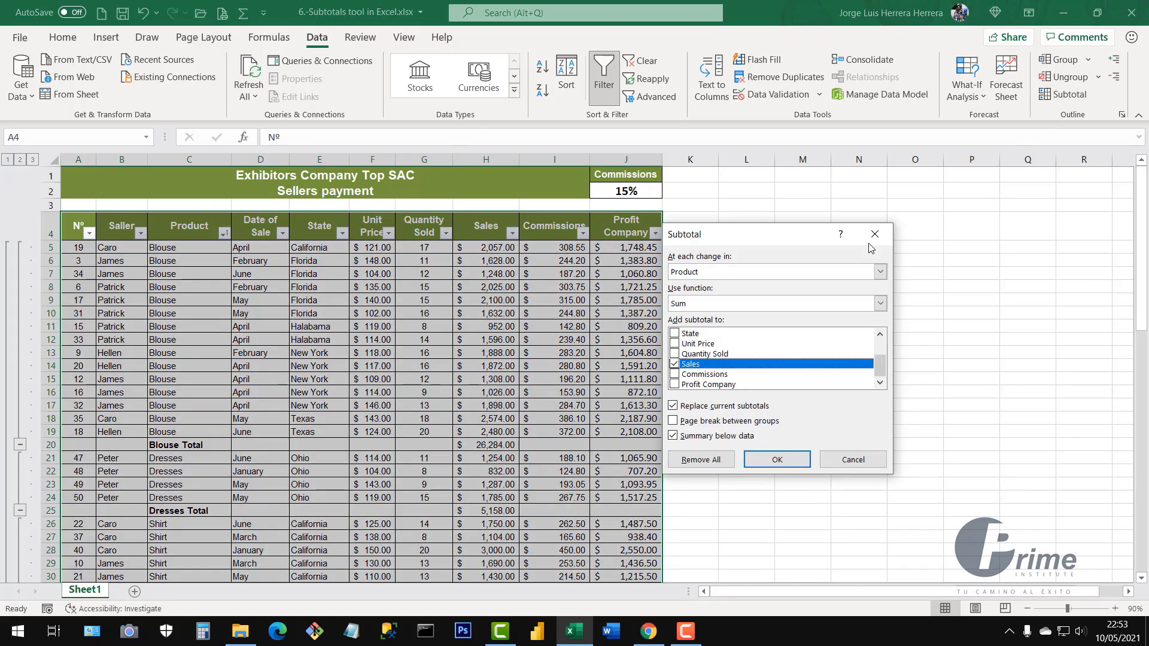
click(718, 274)
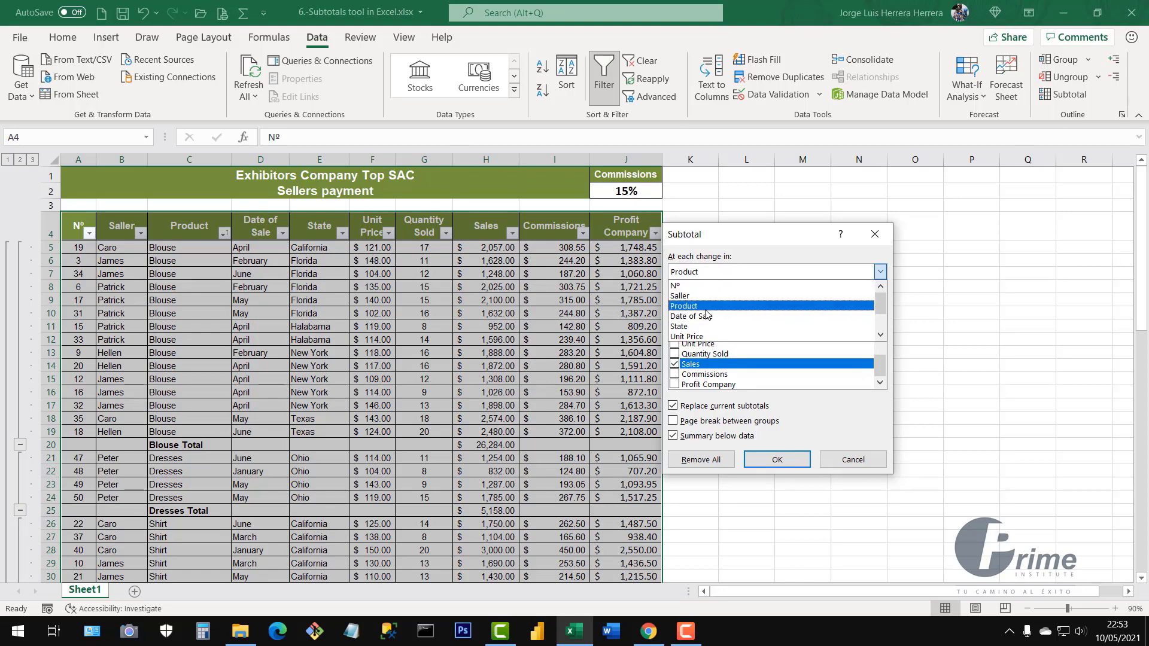
click(688, 328)
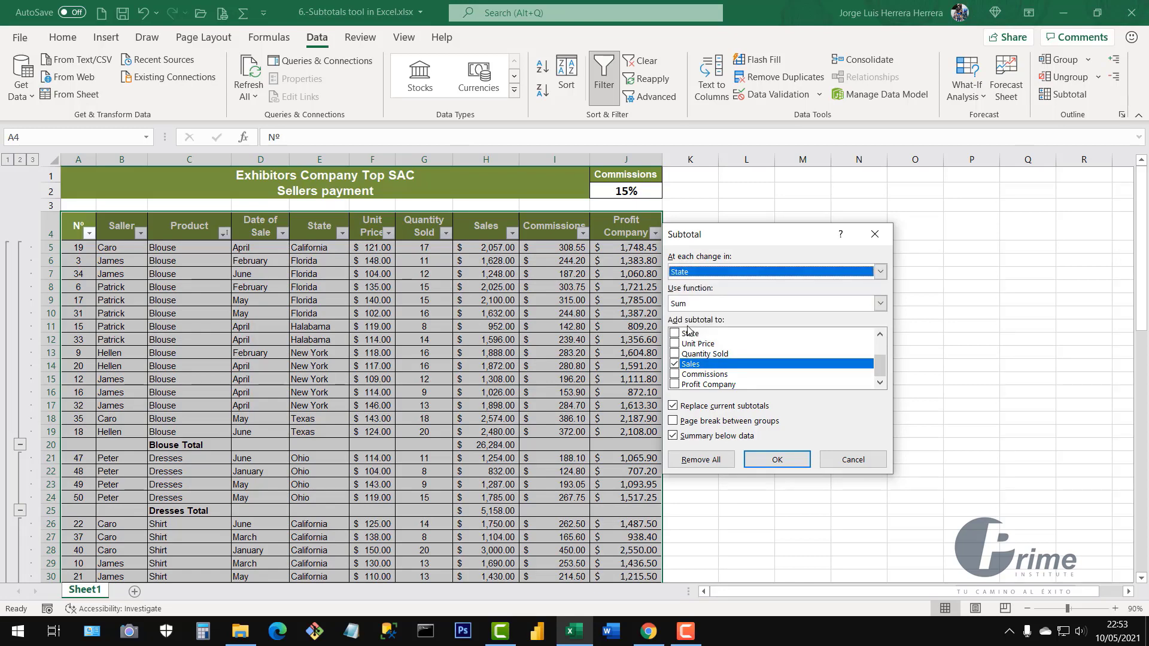
click(682, 306)
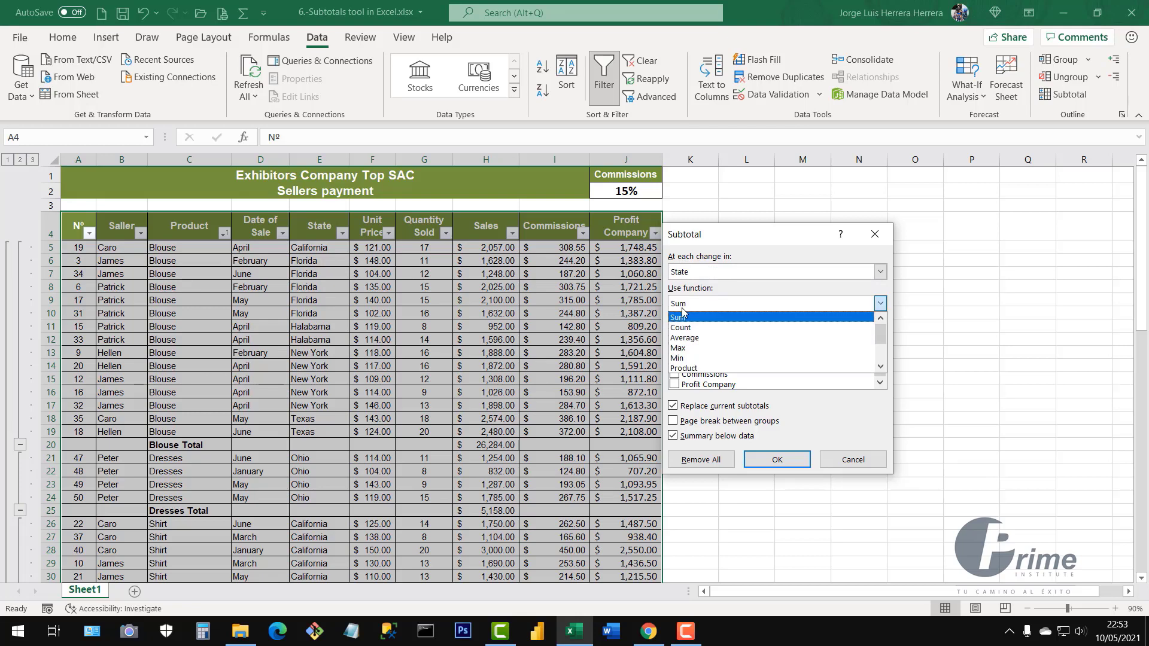
click(683, 309)
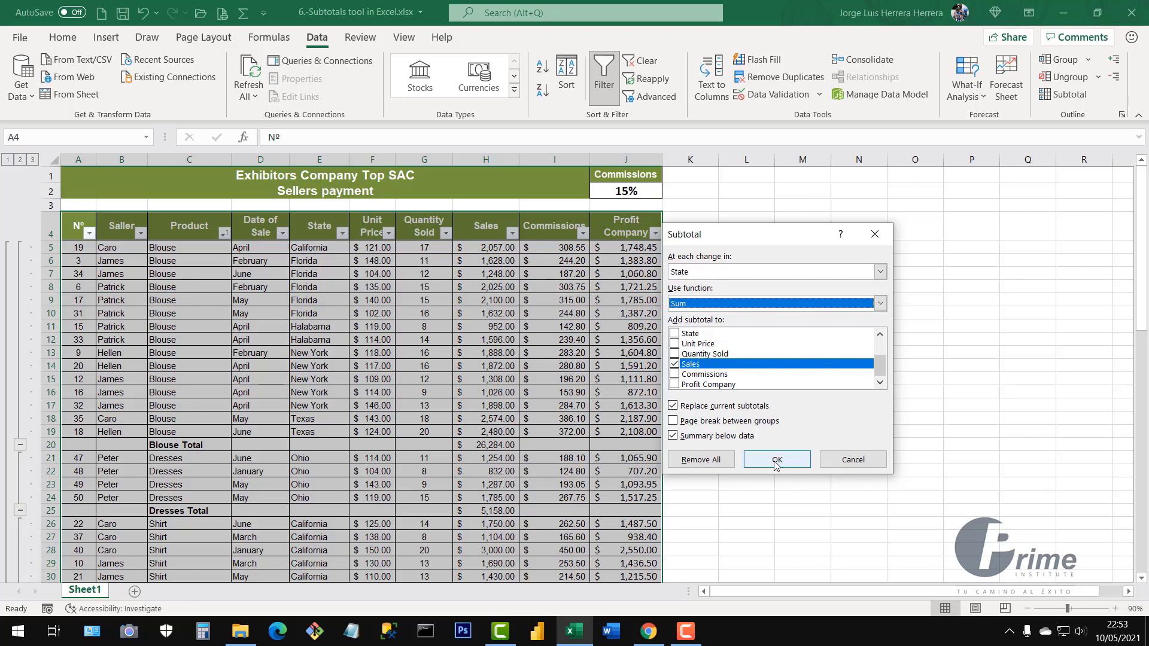
click(674, 407)
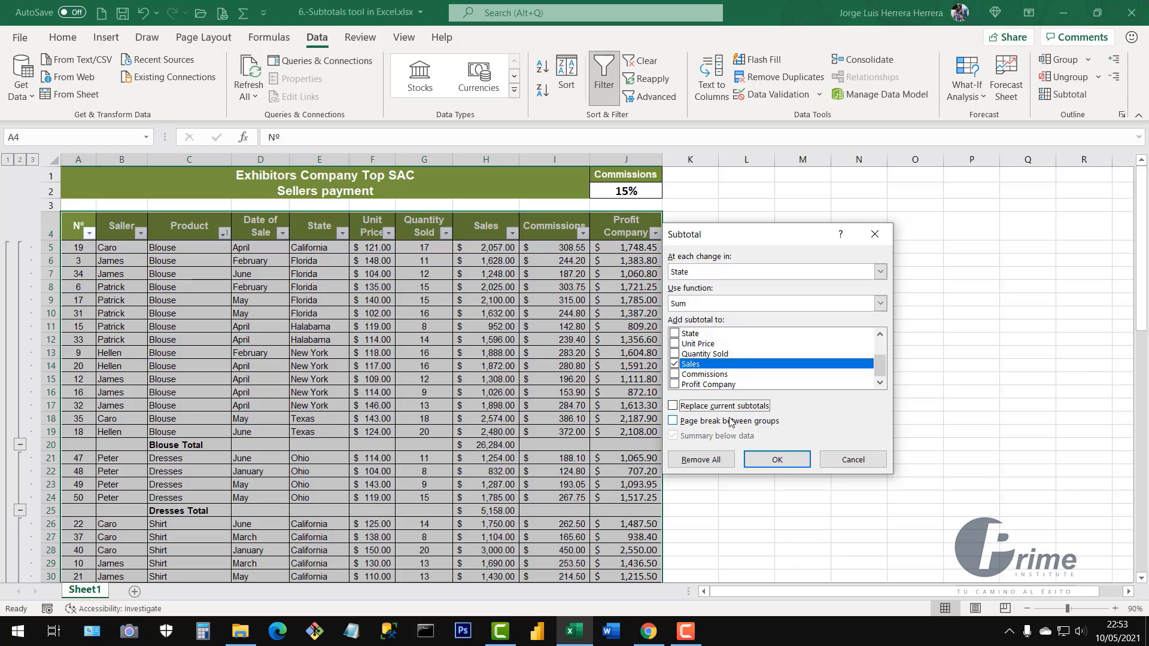
click(674, 407)
click(673, 407)
click(776, 460)
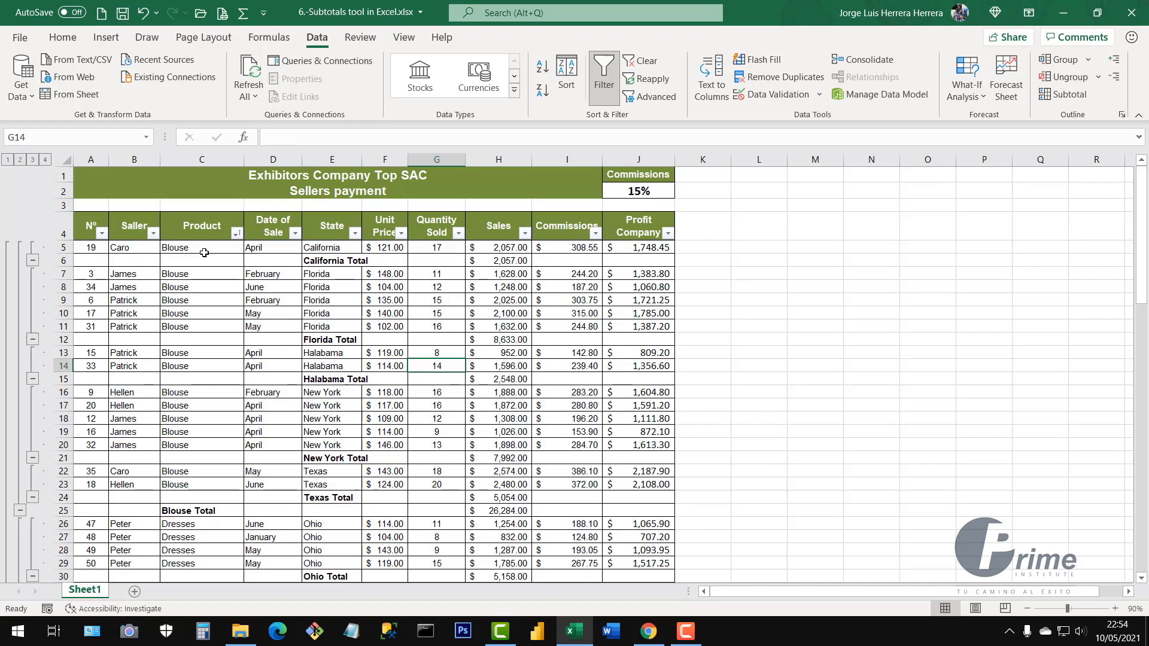
drag(203, 247, 203, 486)
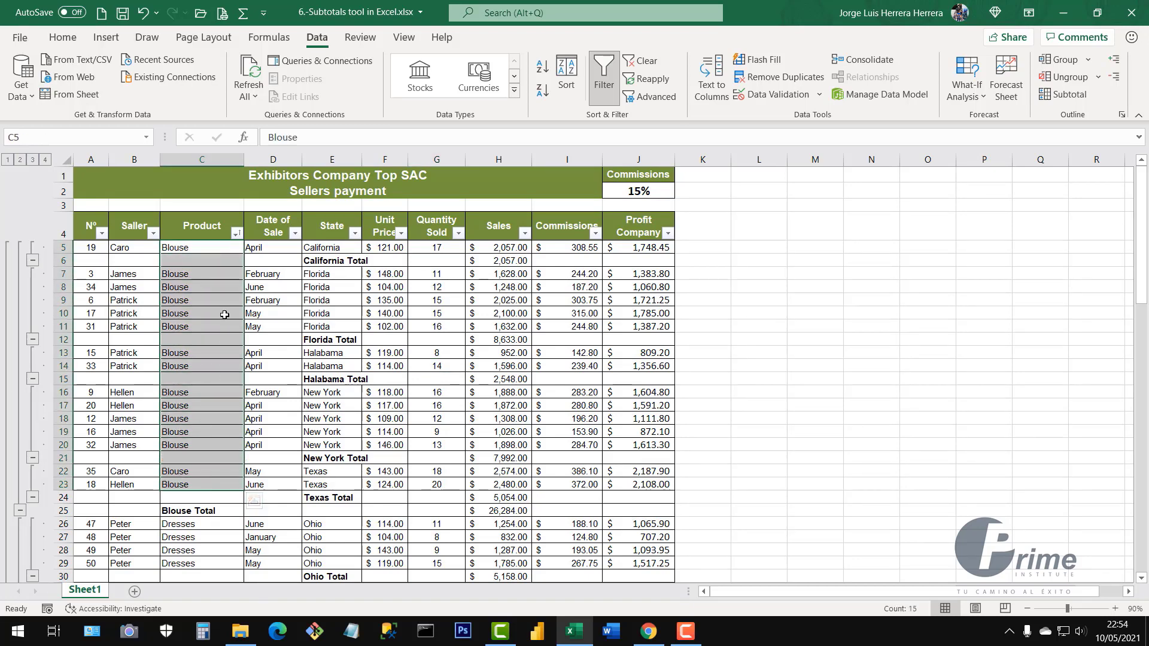
click(504, 498)
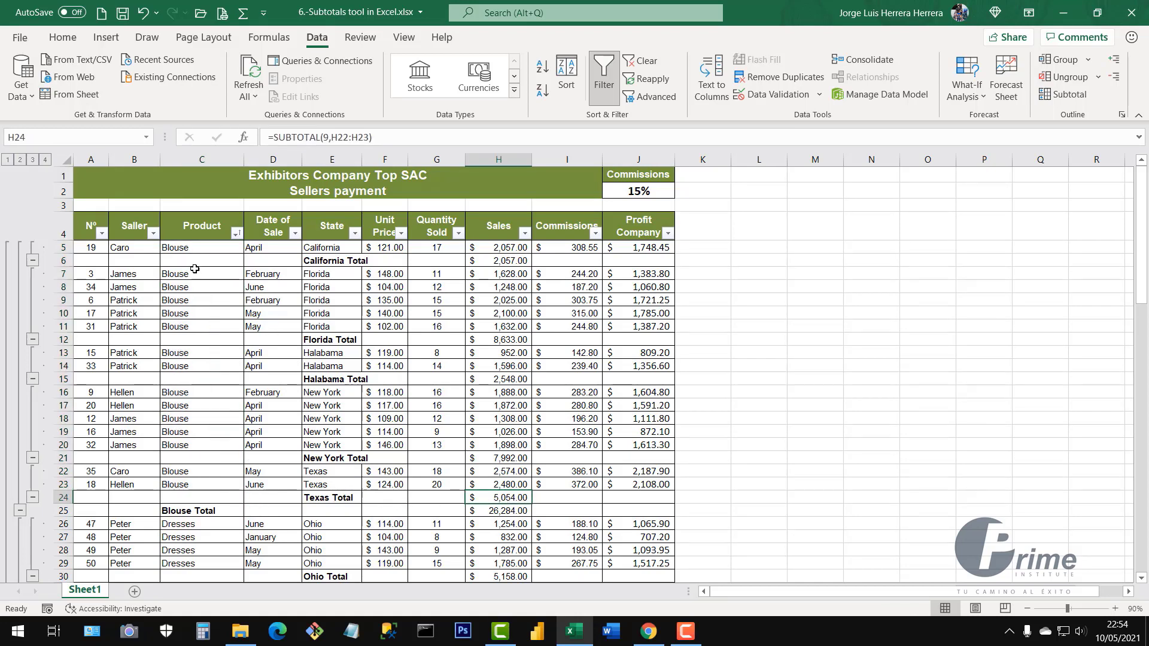
drag(187, 261, 492, 254)
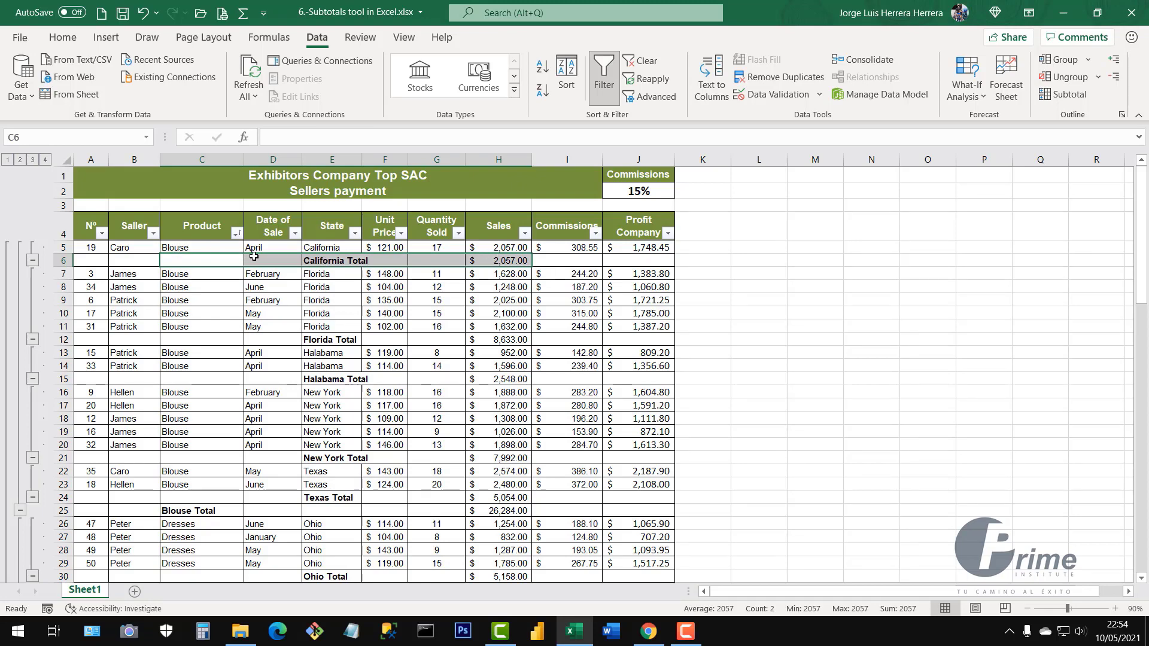
click(510, 261)
drag(512, 248, 512, 259)
click(513, 260)
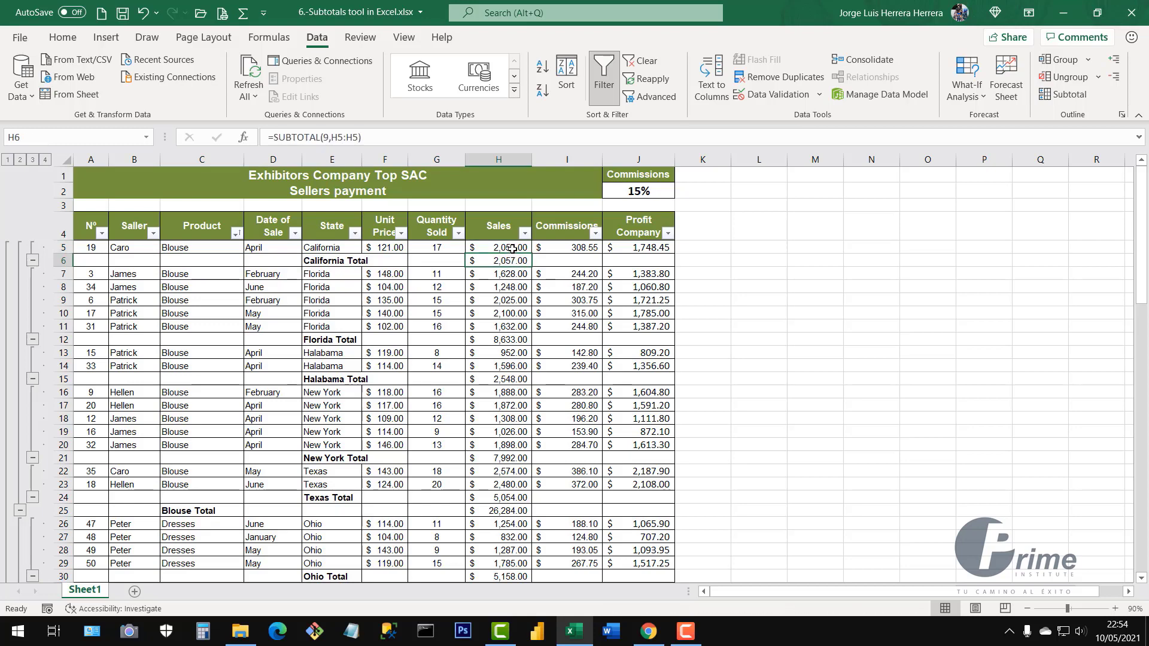
click(512, 248)
click(512, 263)
drag(508, 273, 510, 326)
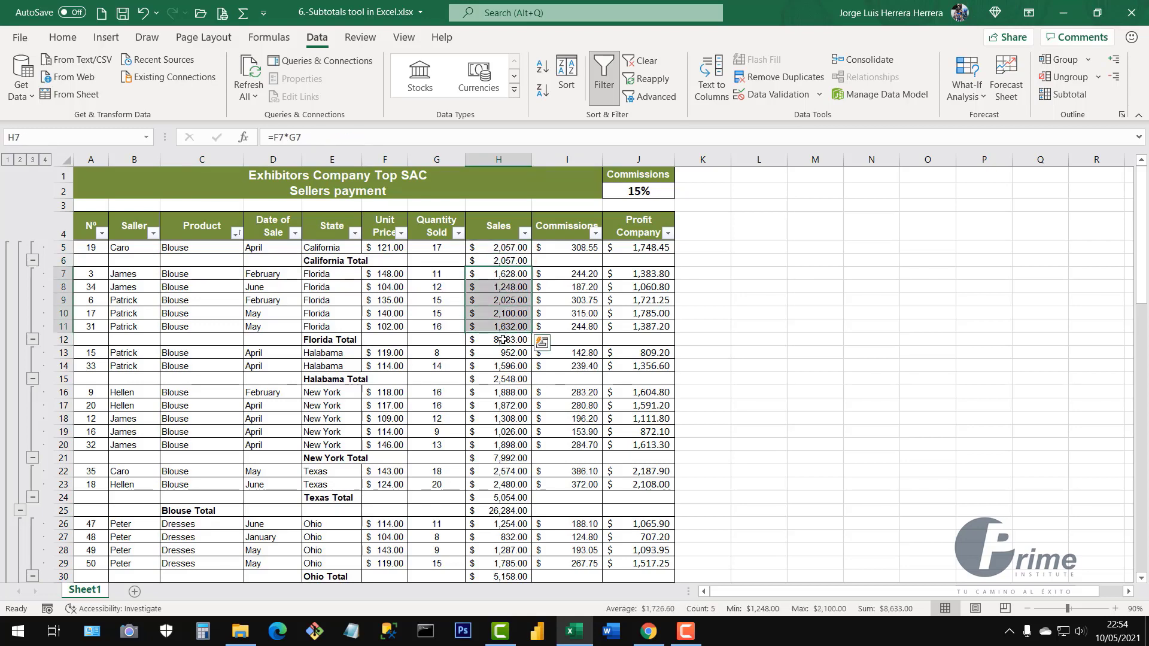
click(499, 339)
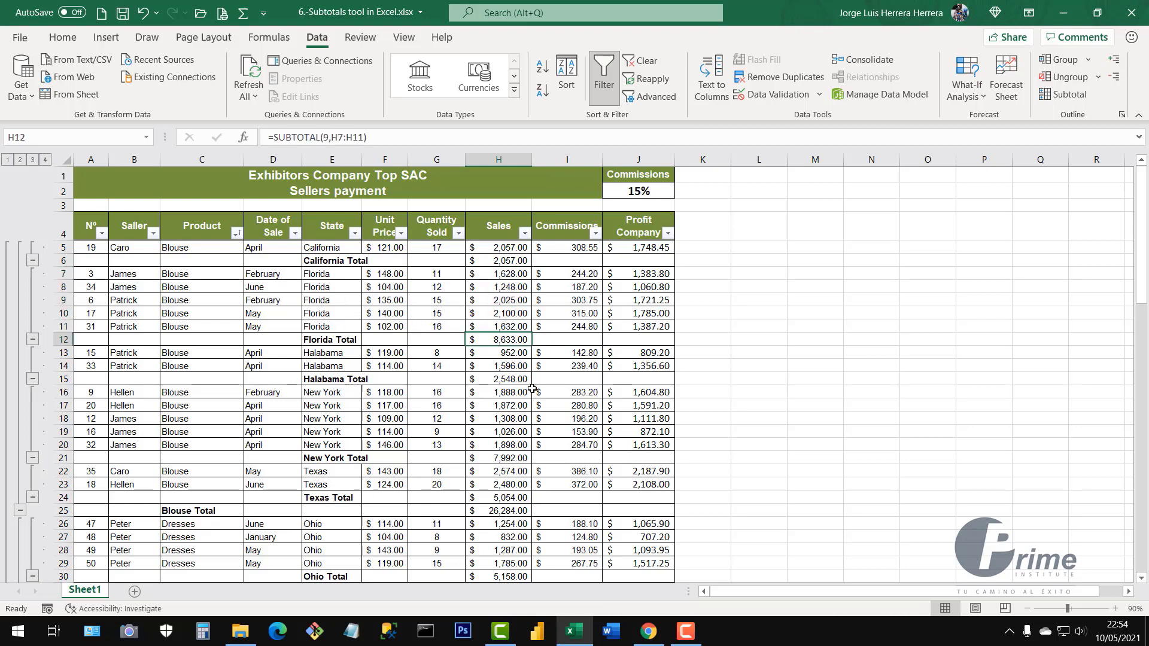
drag(514, 354, 517, 372)
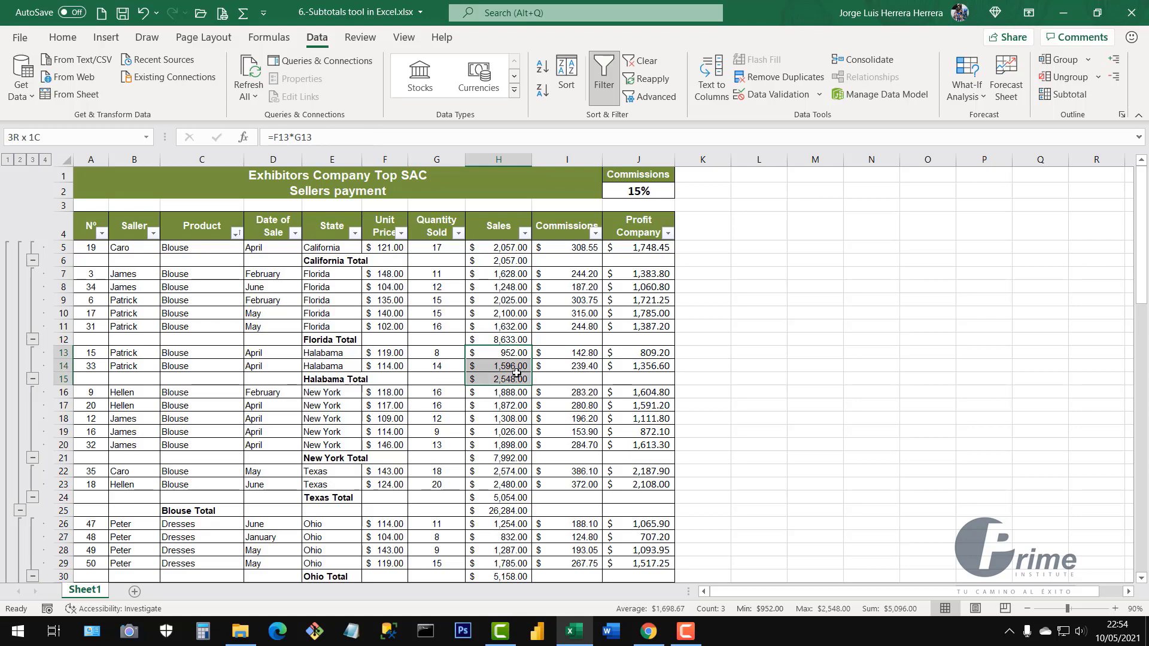
click(505, 379)
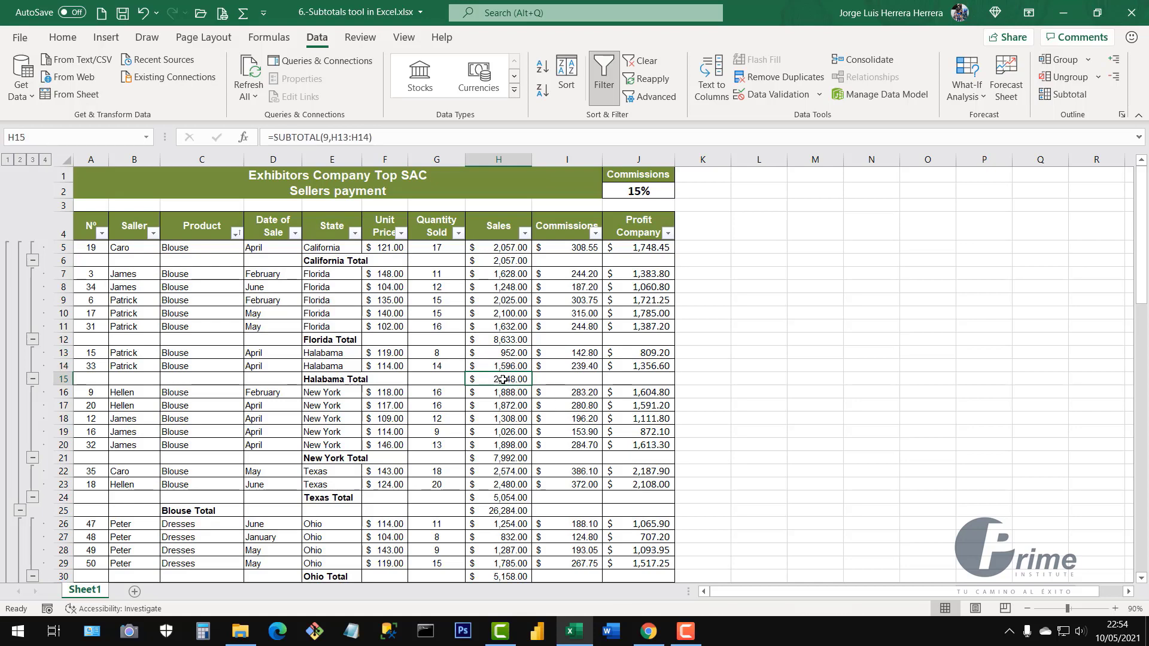
scroll(524, 383, down, 2)
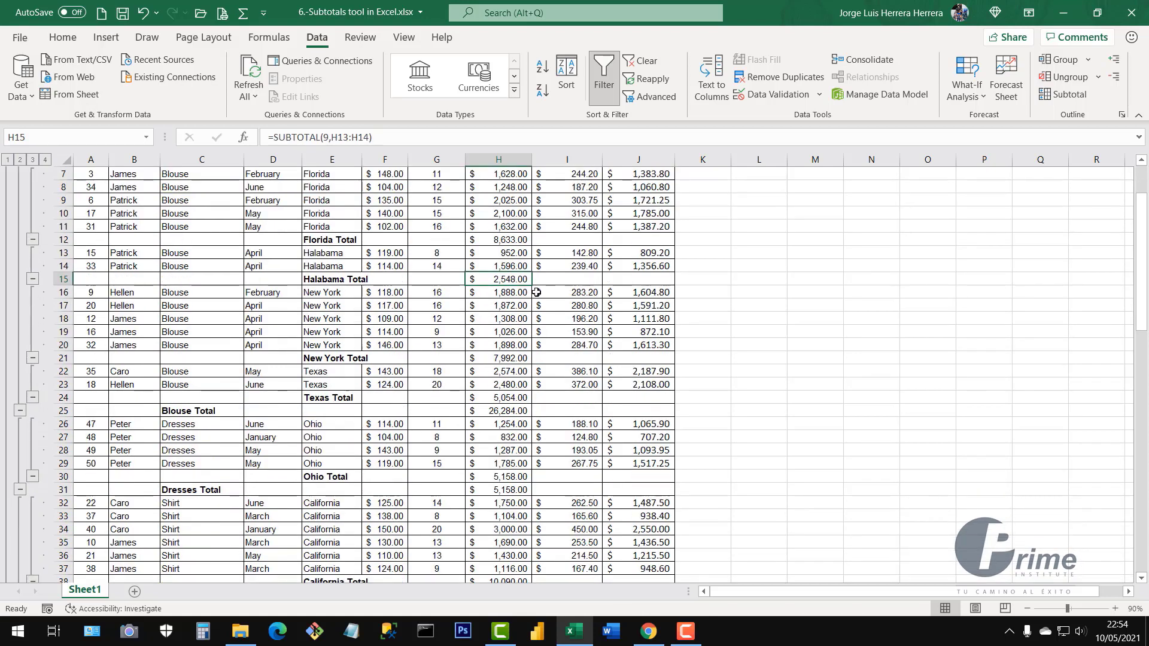
drag(521, 292, 524, 347)
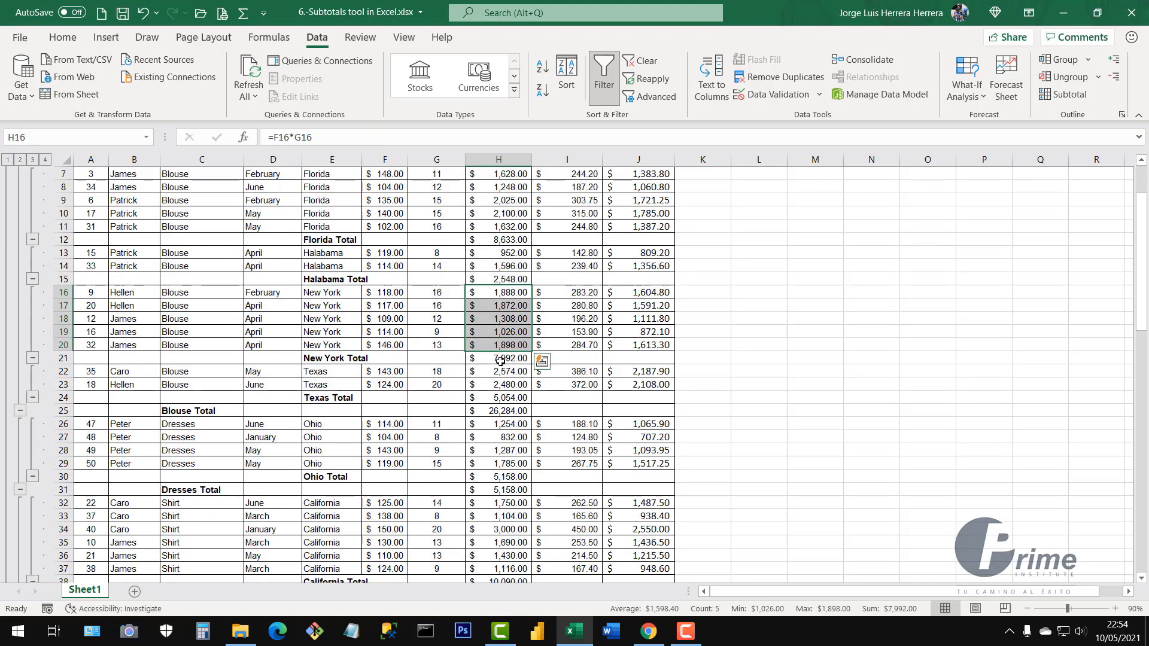
click(525, 359)
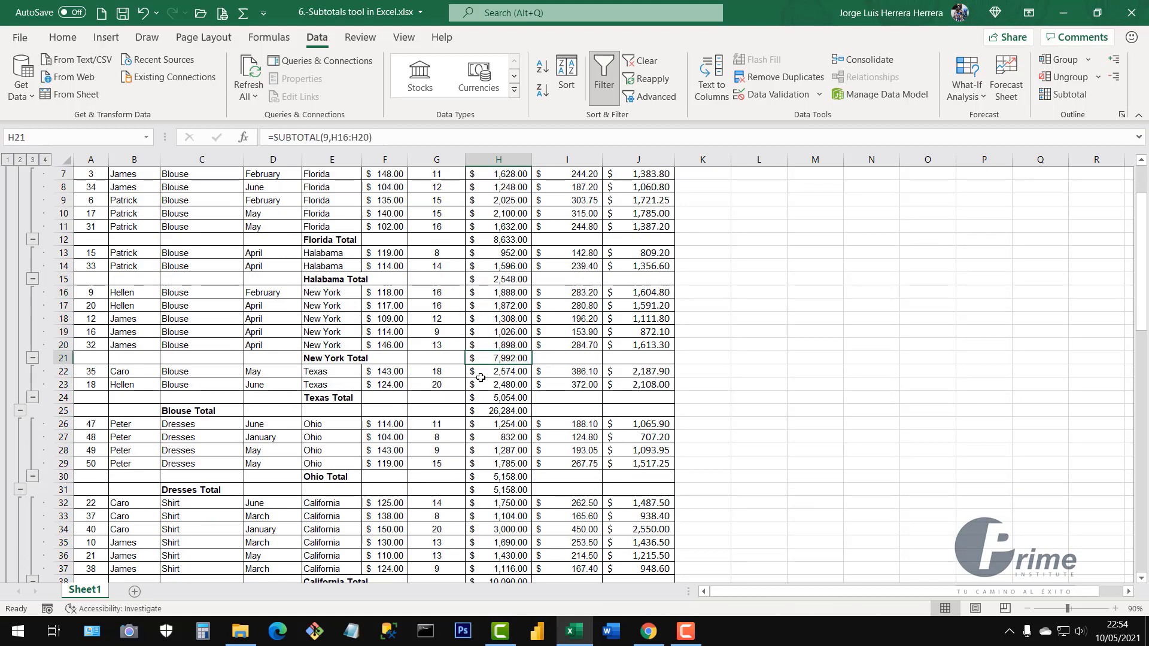
drag(505, 371, 505, 385)
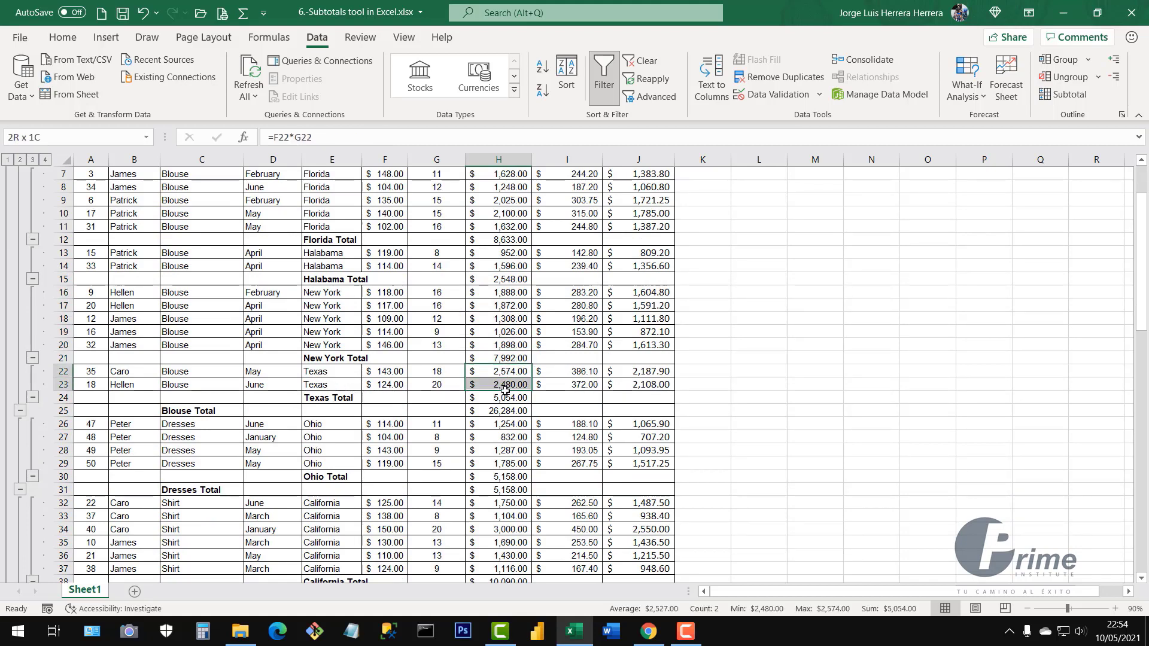
click(494, 399)
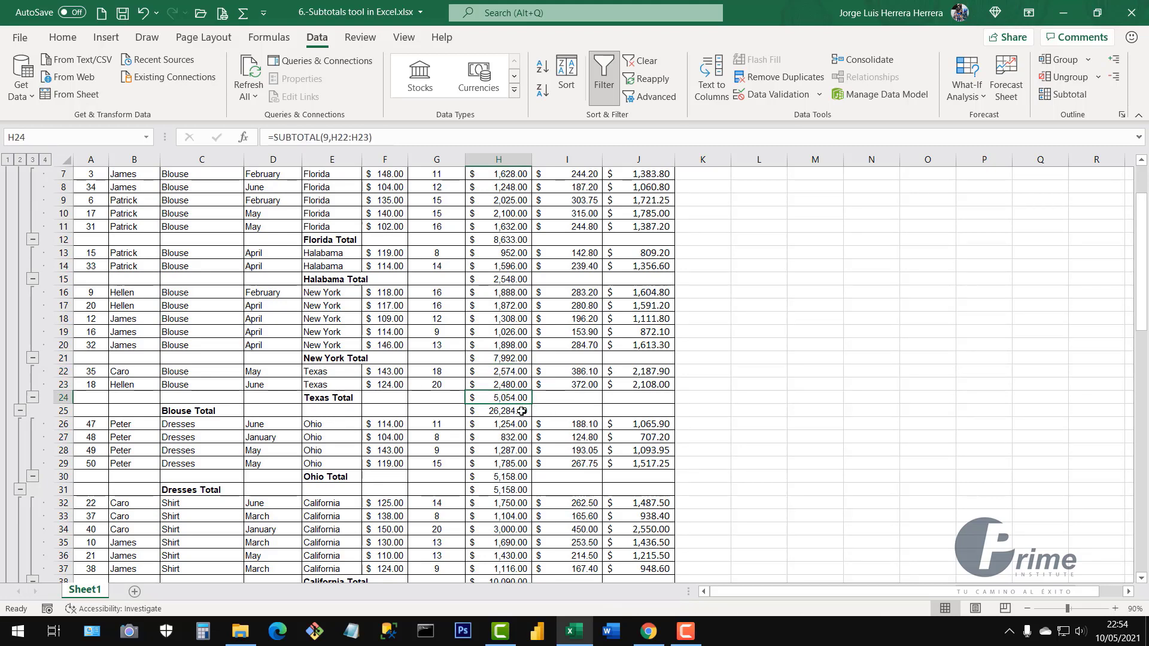
click(506, 359)
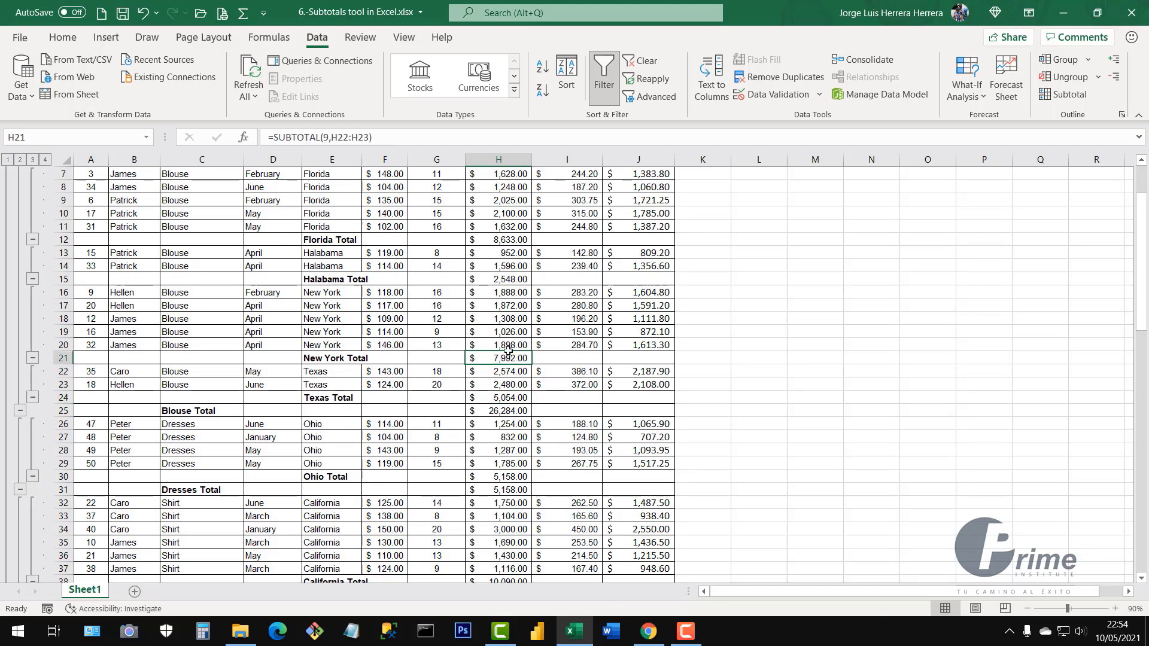
click(504, 279)
click(505, 240)
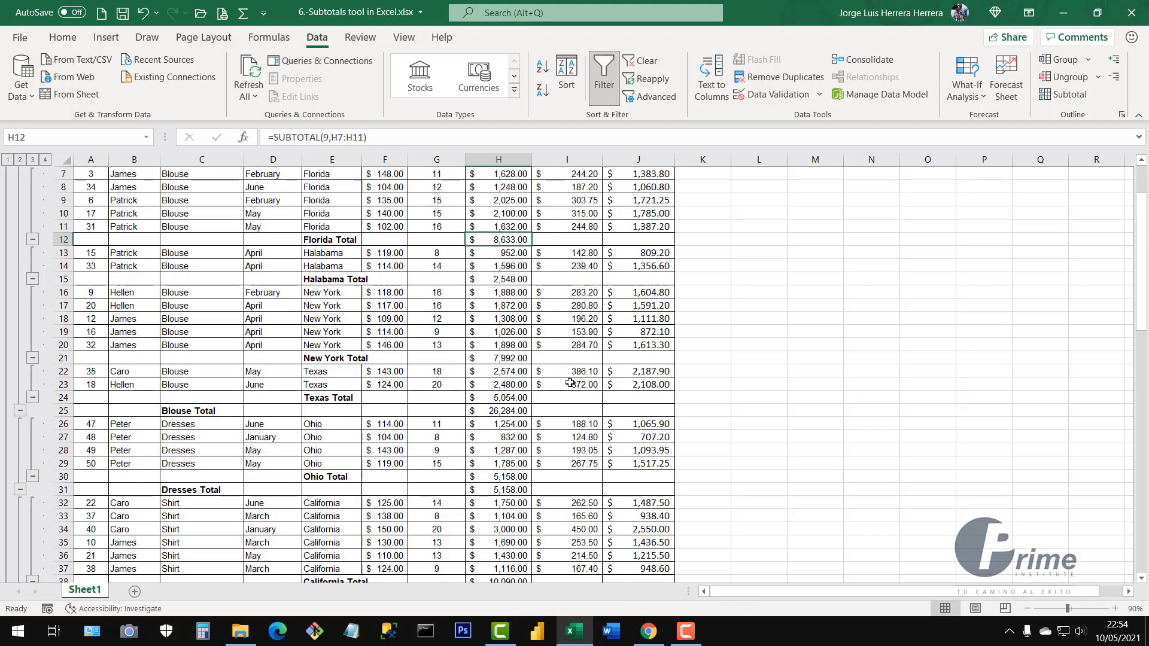
click(501, 413)
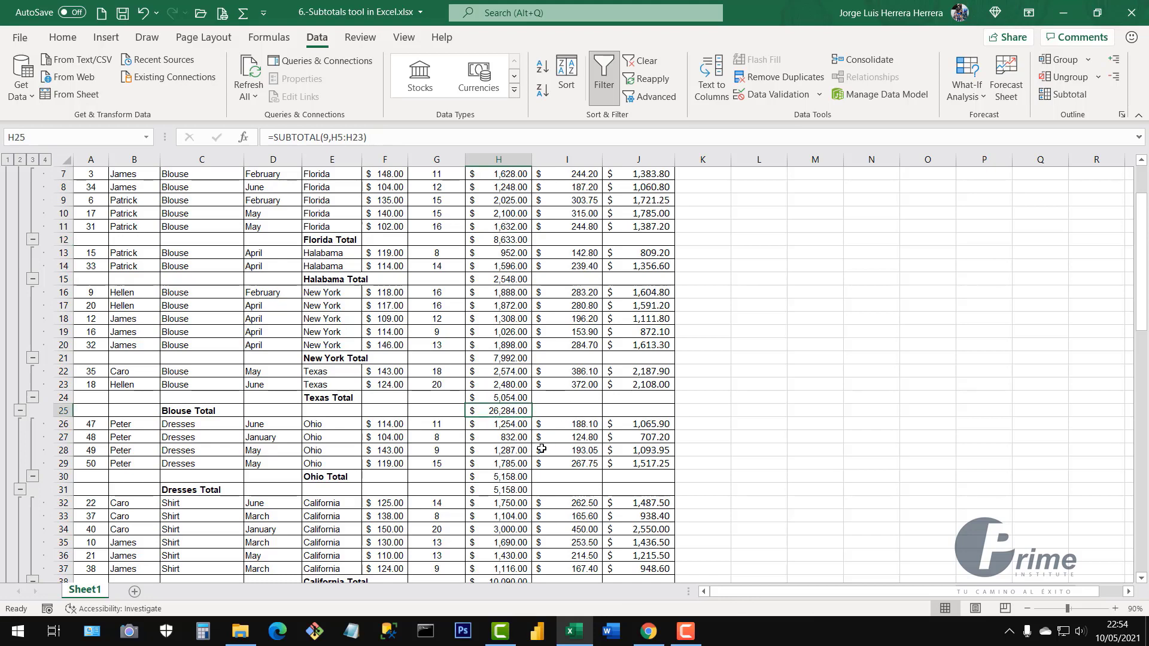
scroll(532, 487, up, 2)
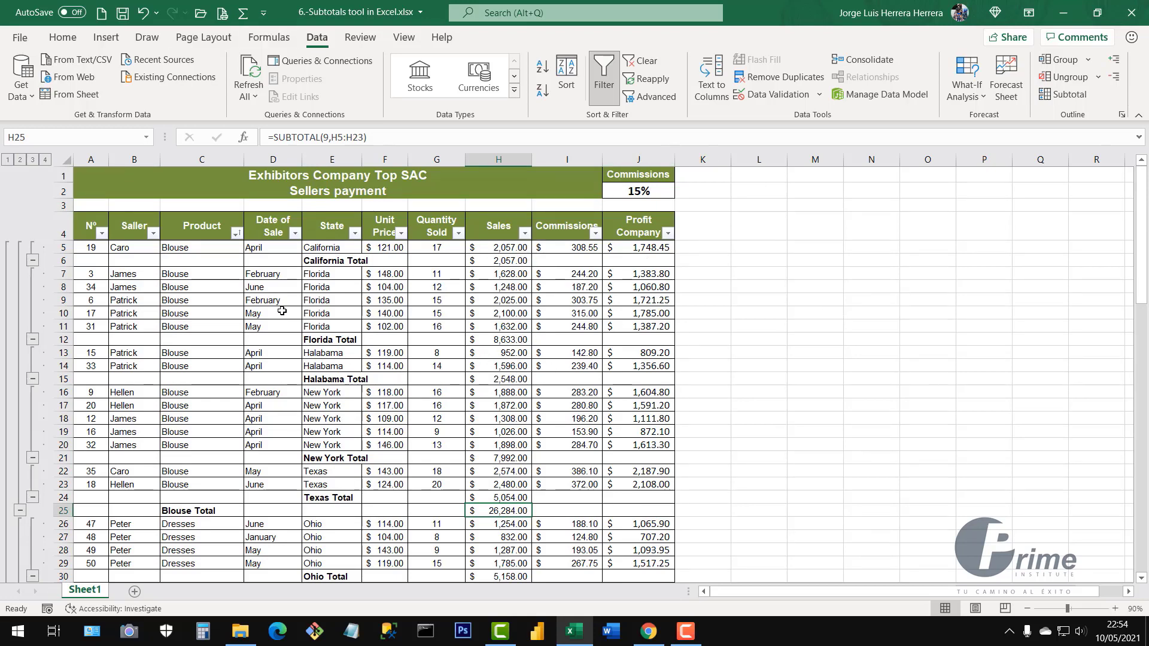
click(33, 160)
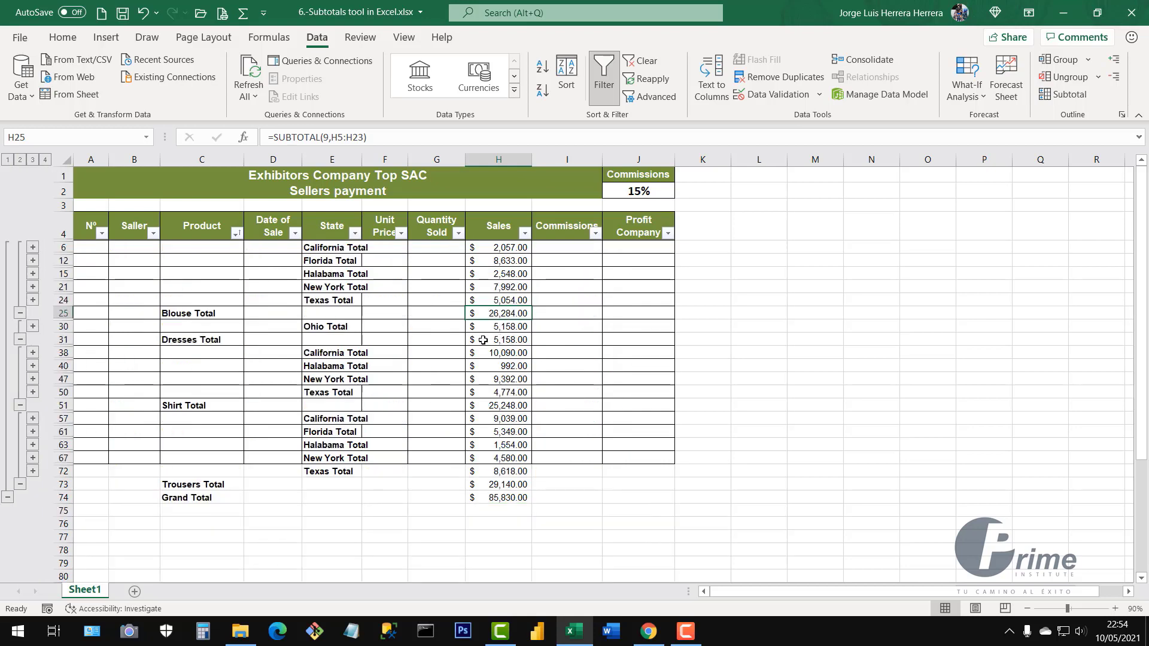
click(19, 160)
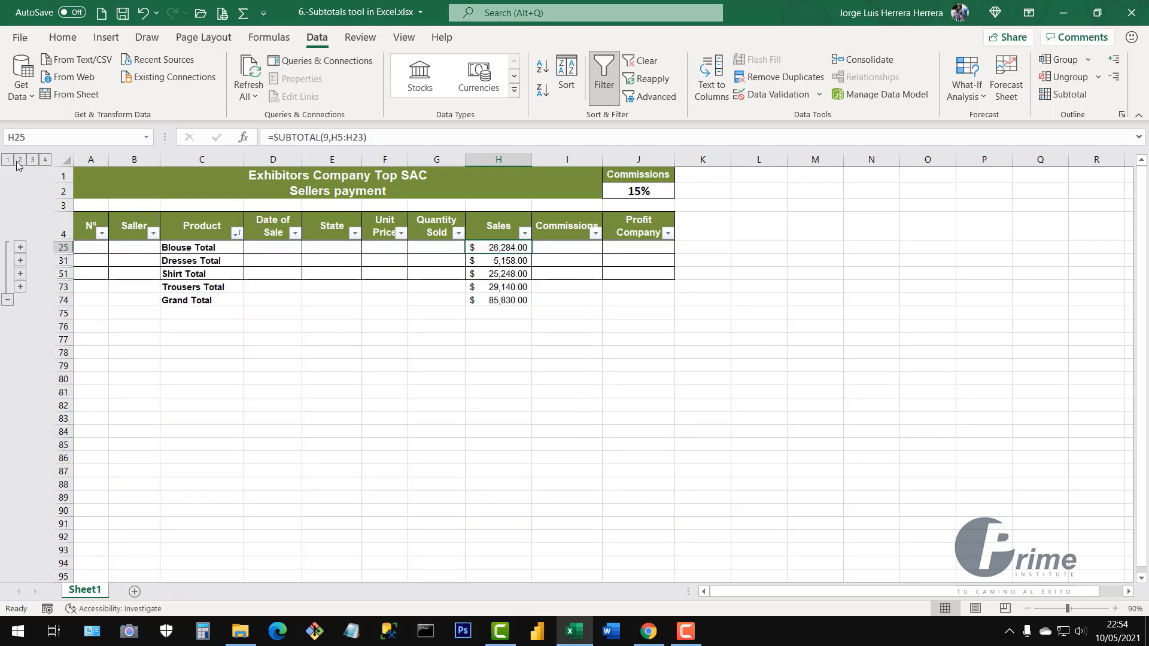
click(7, 160)
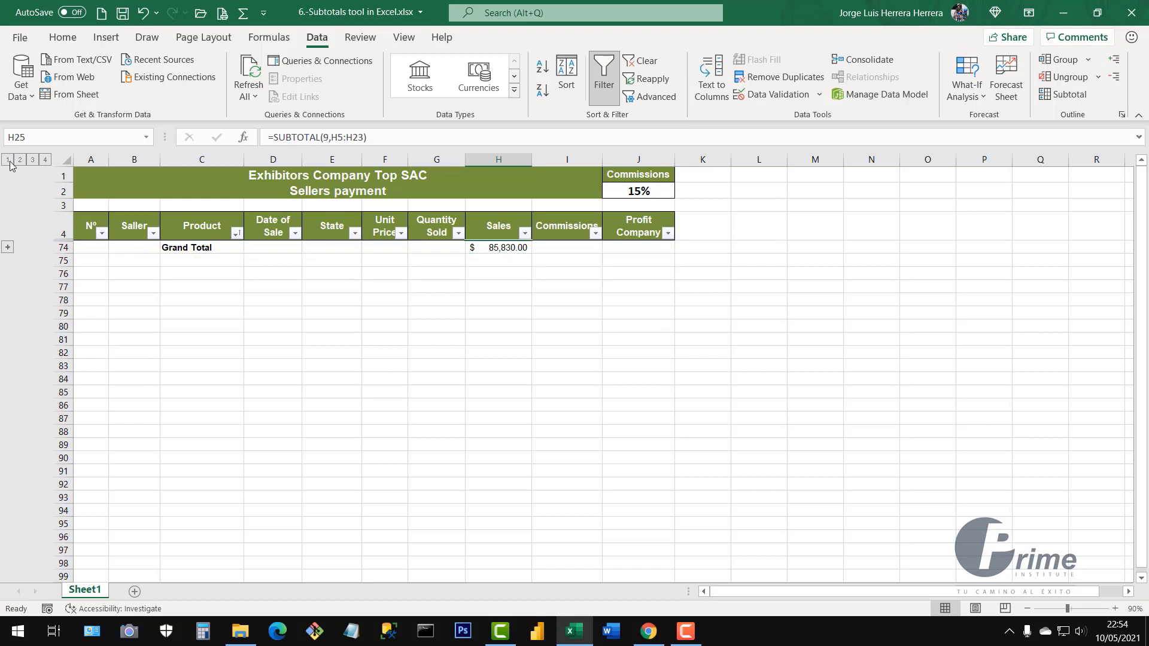
click(19, 160)
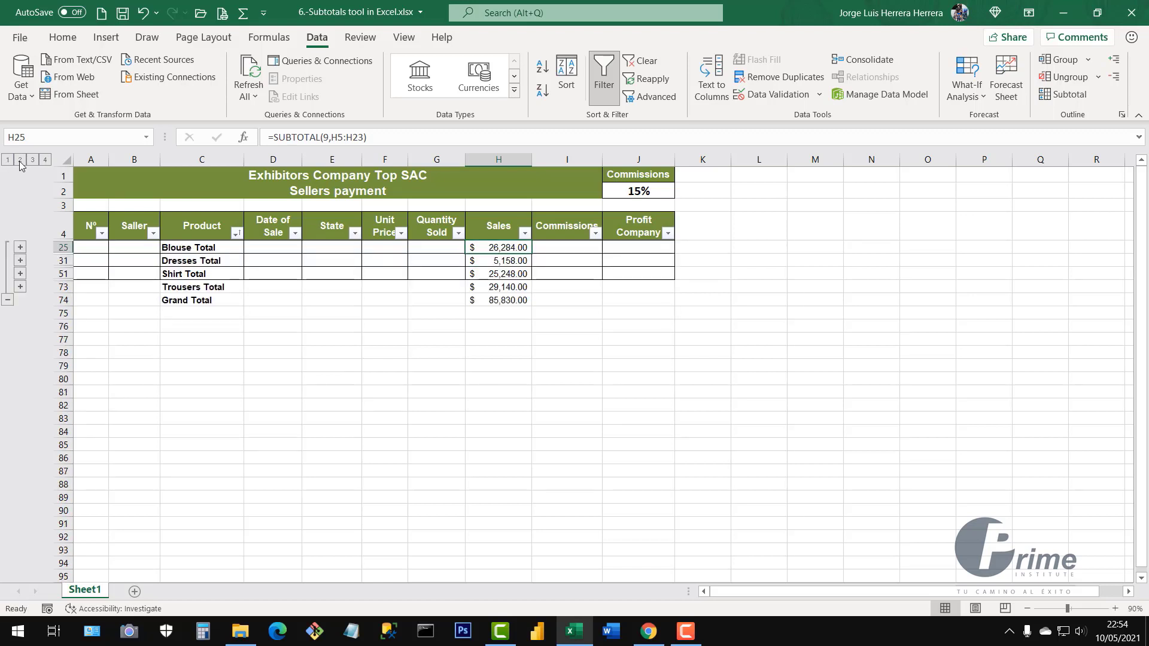
click(33, 160)
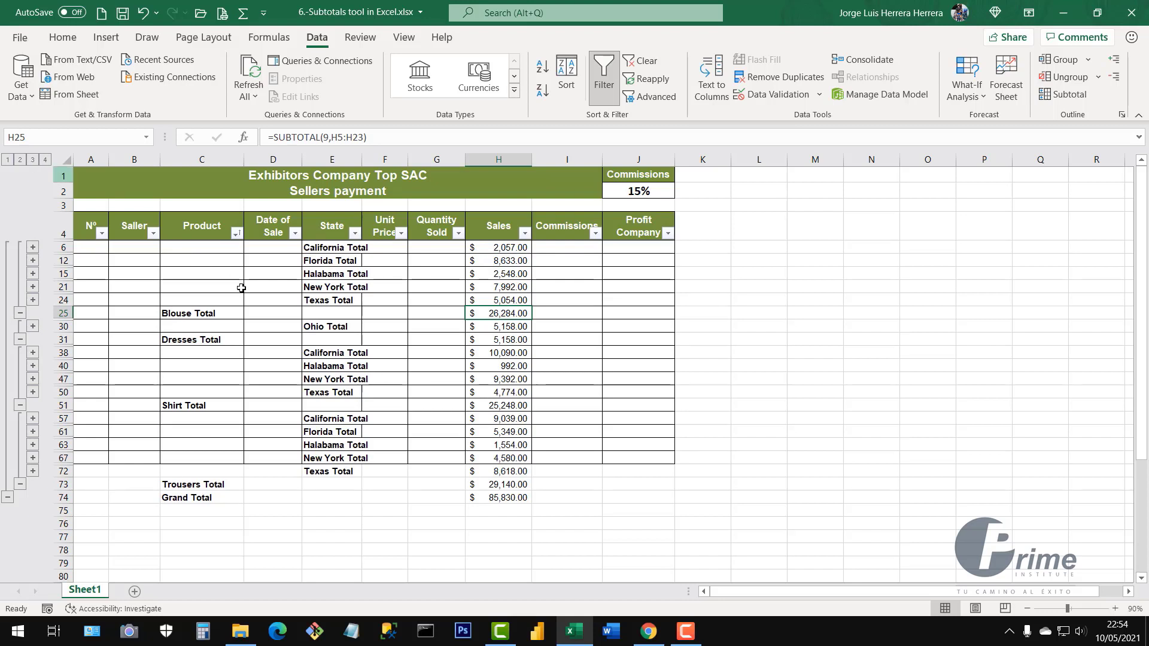
click(46, 160)
click(419, 364)
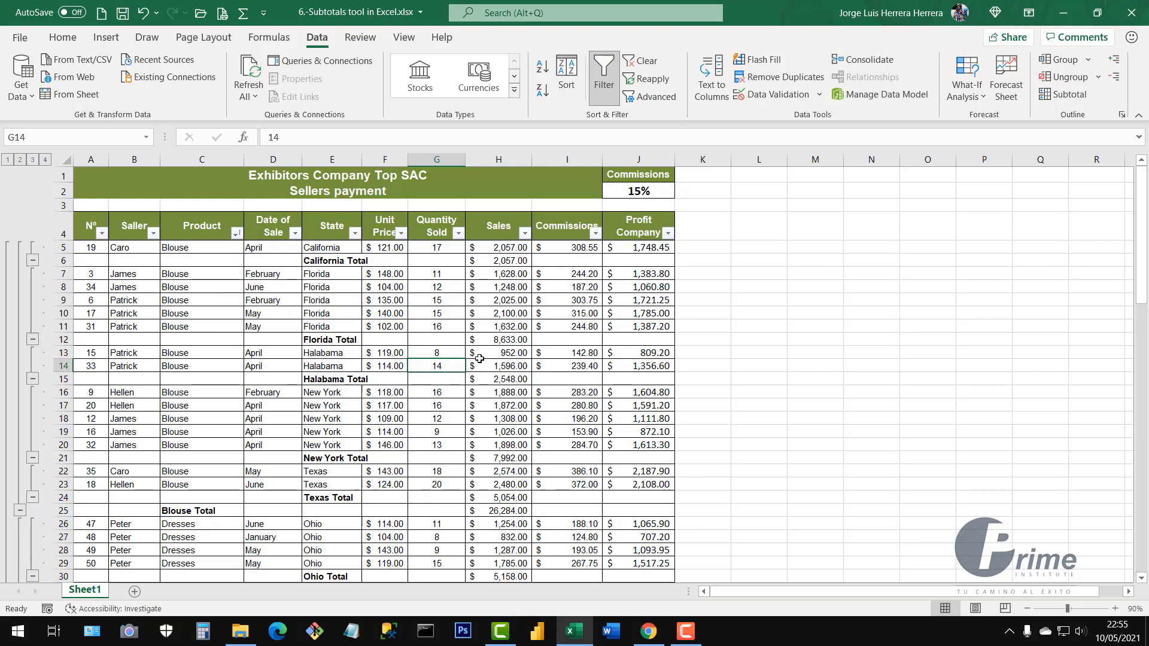
Remove all nested State and Product subtotals from the sales table
click(480, 335)
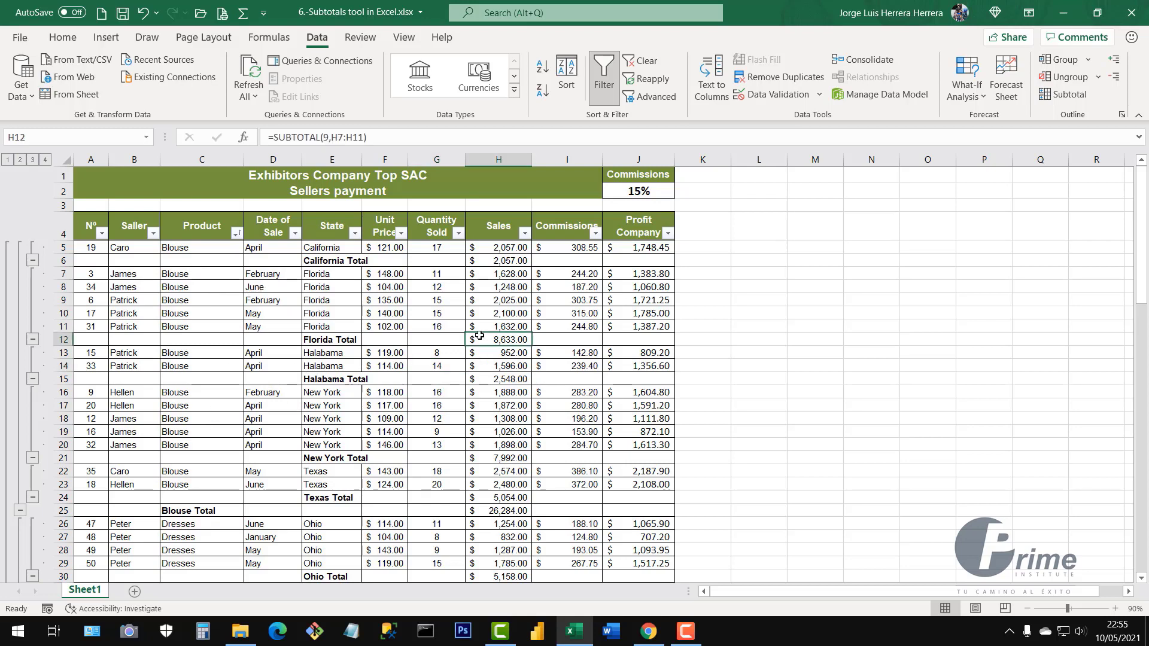
click(1066, 94)
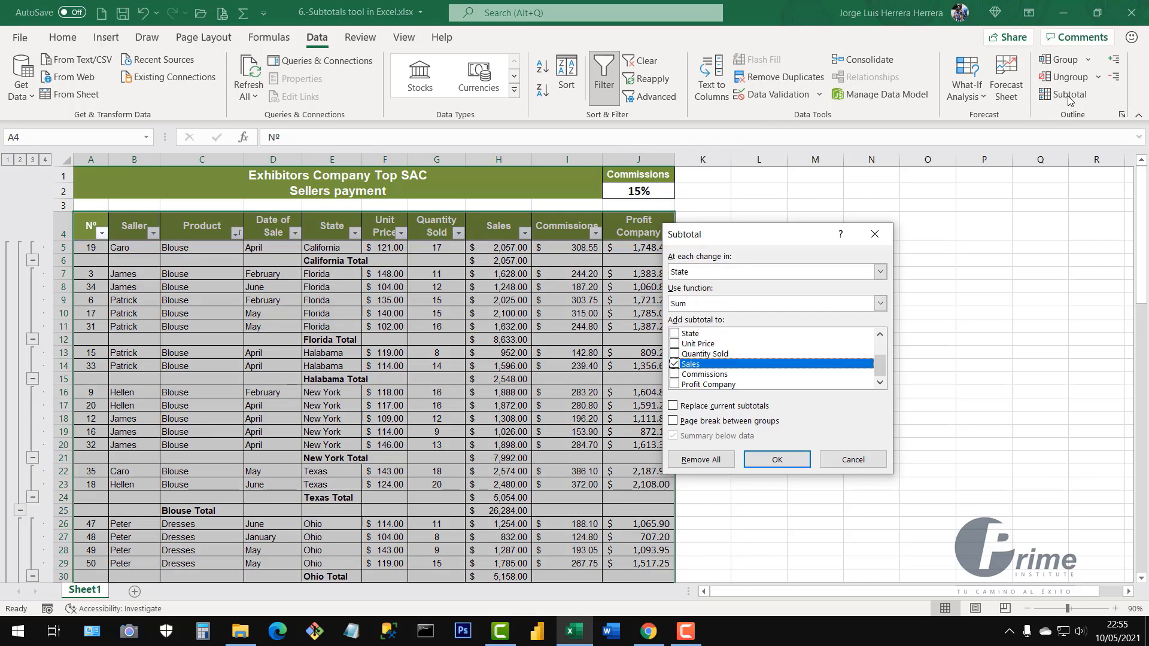
click(700, 460)
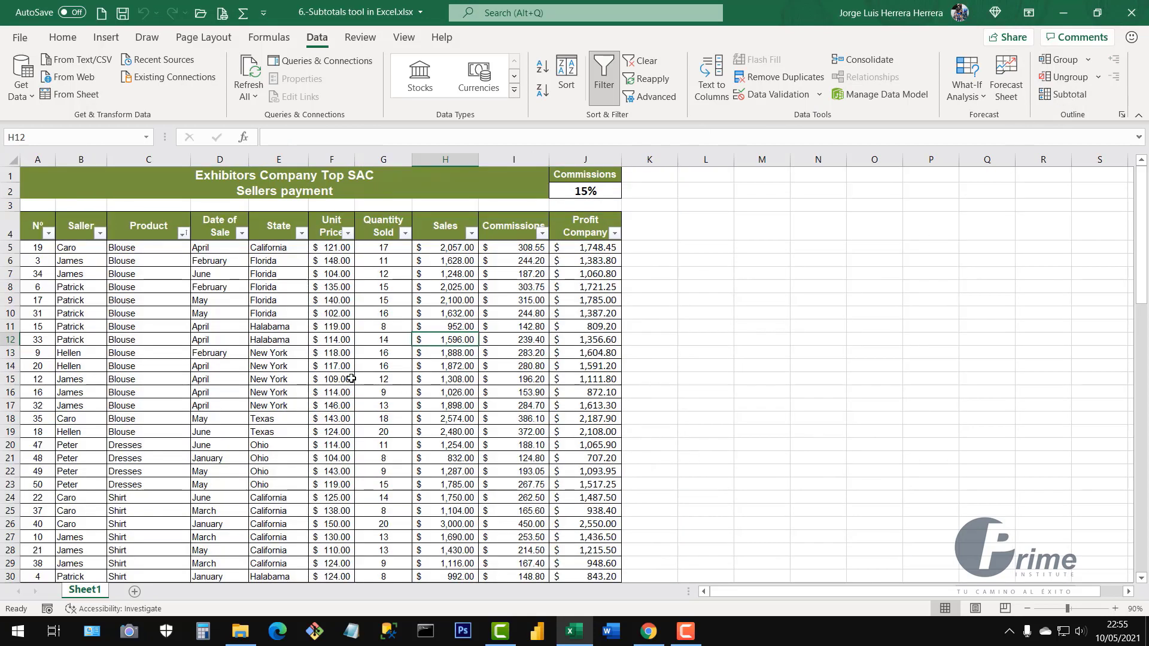
click(314, 372)
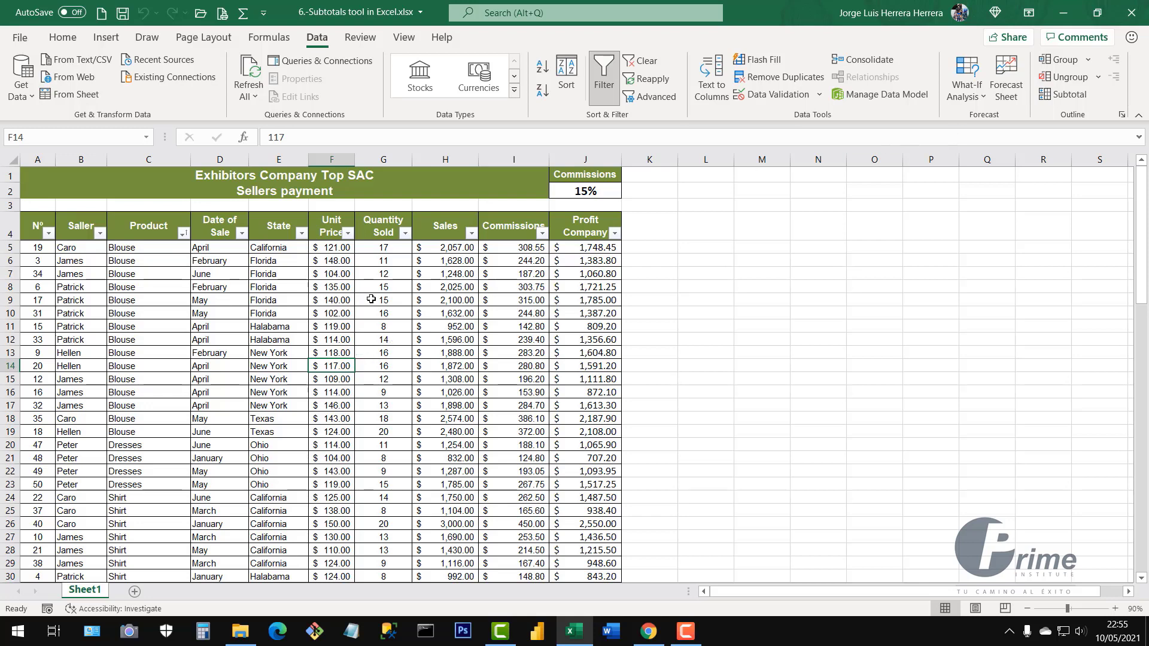
click(359, 340)
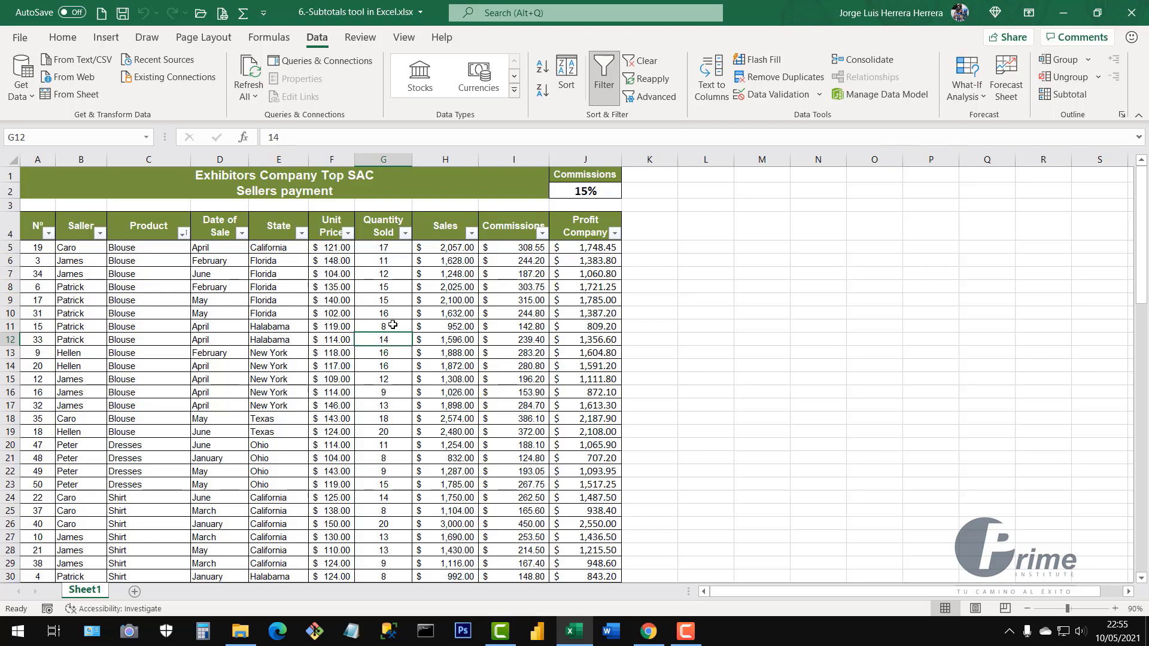
scroll(386, 353, down, 4)
scroll(389, 379, up, 4)
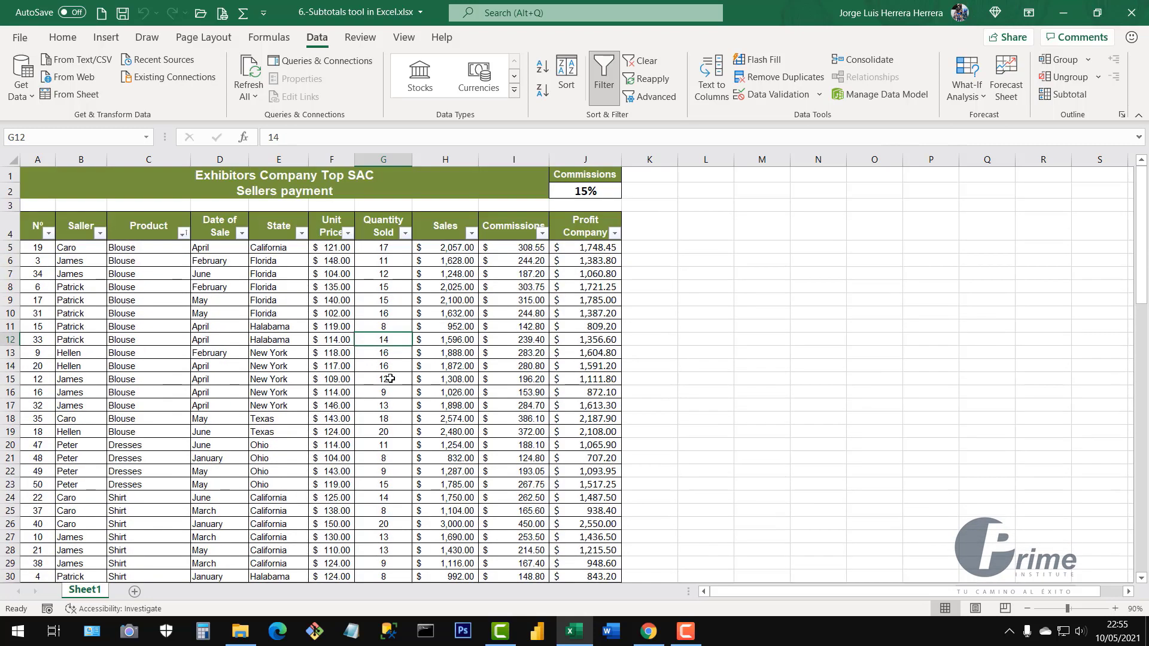
Inspect the N° and Date of Sale columns and the Product and State filter lists
click(292, 363)
click(38, 161)
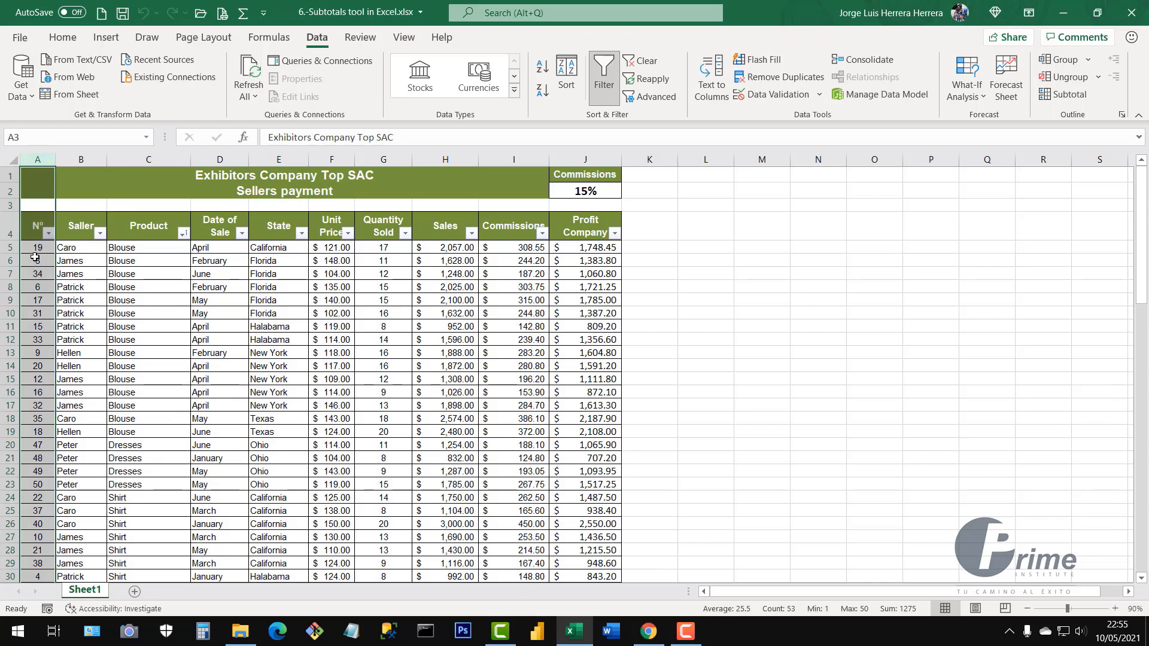
click(183, 233)
click(325, 338)
click(301, 233)
click(390, 342)
click(222, 159)
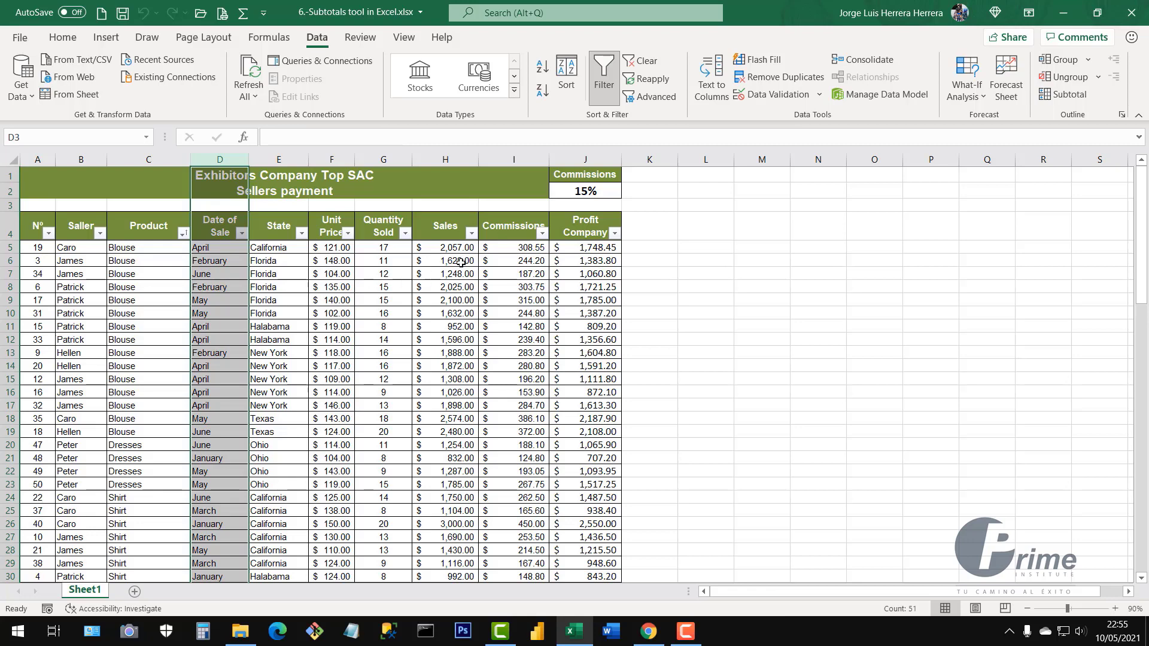
drag(350, 250, 593, 498)
drag(221, 261, 200, 424)
click(224, 407)
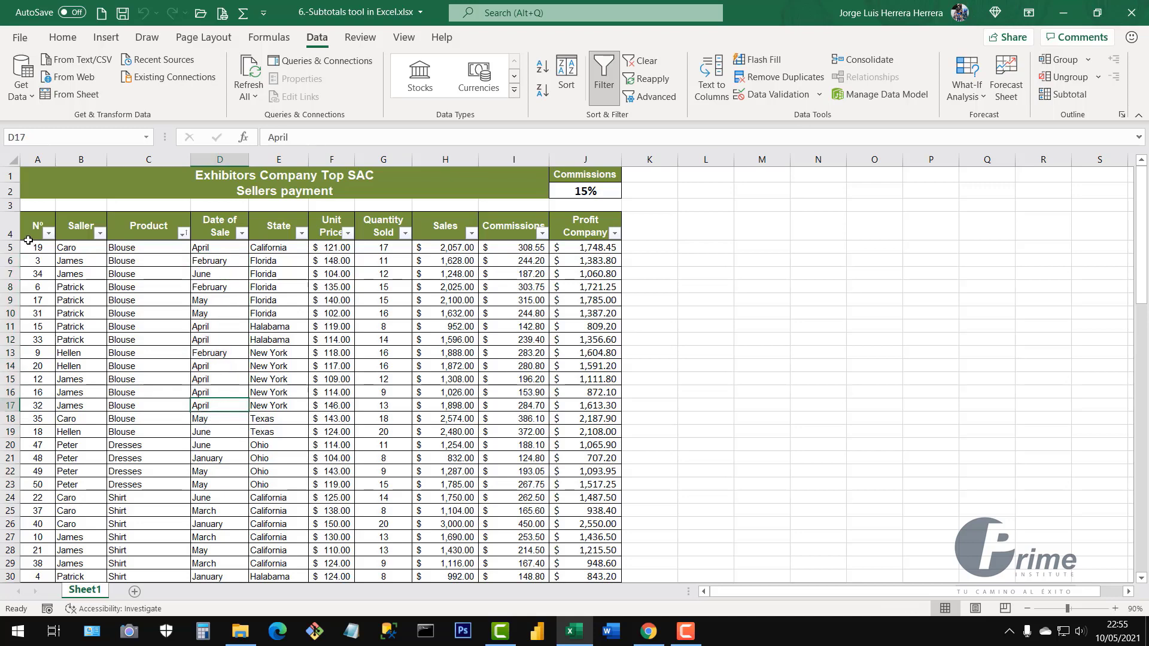
click(48, 234)
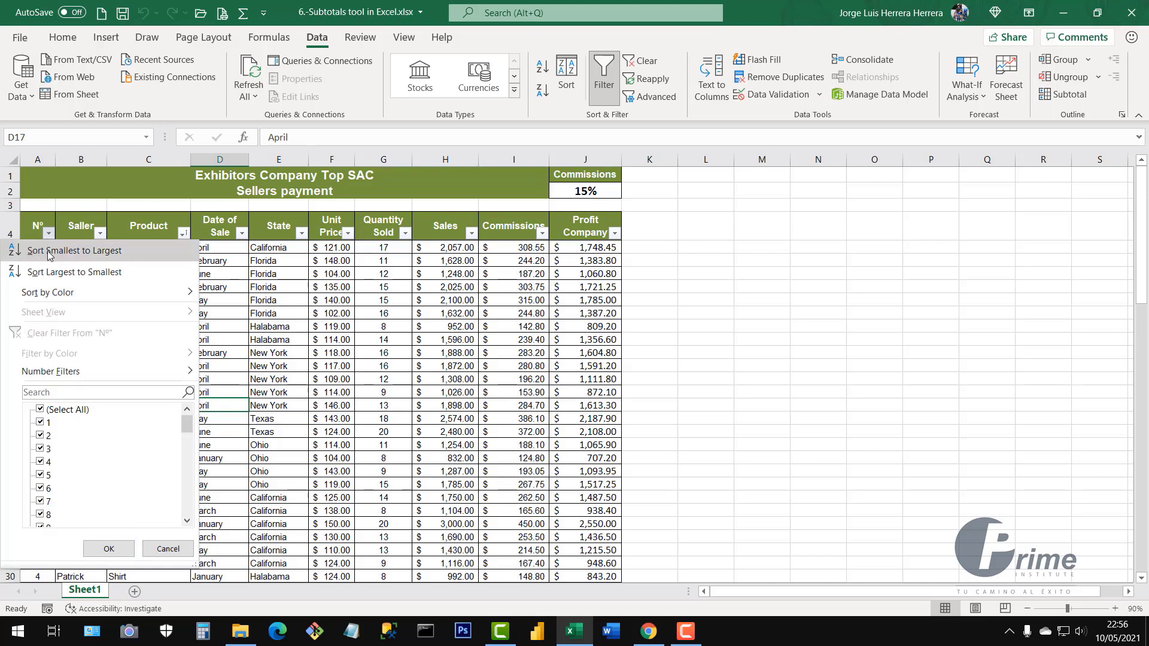
click(61, 251)
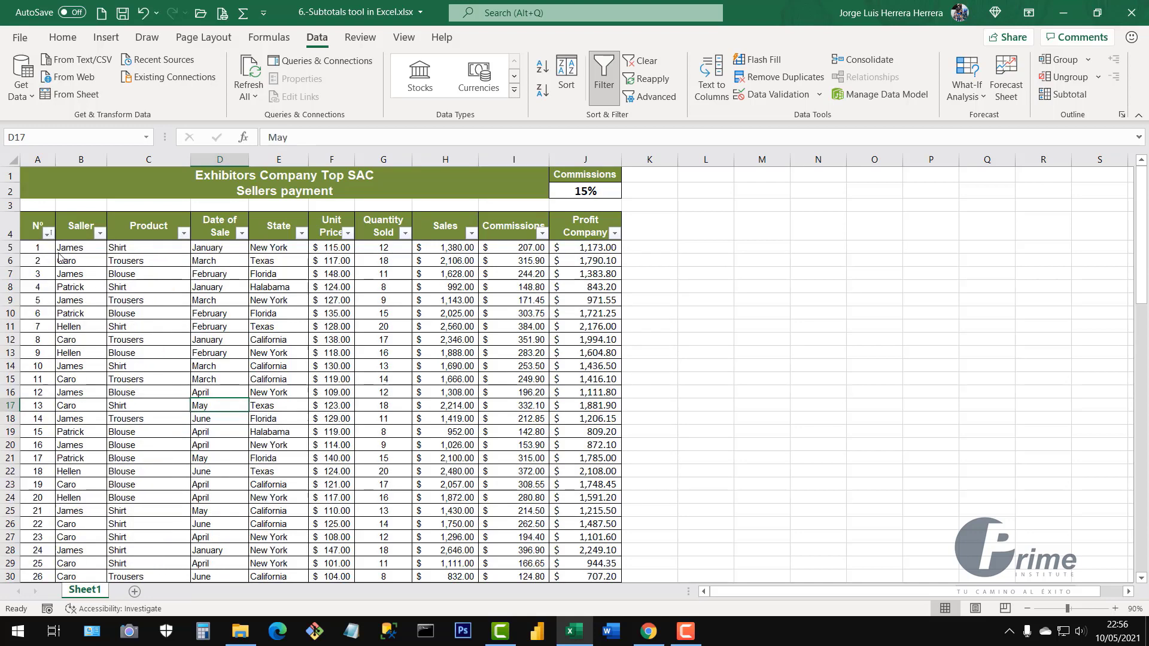
drag(40, 250, 33, 474)
click(32, 476)
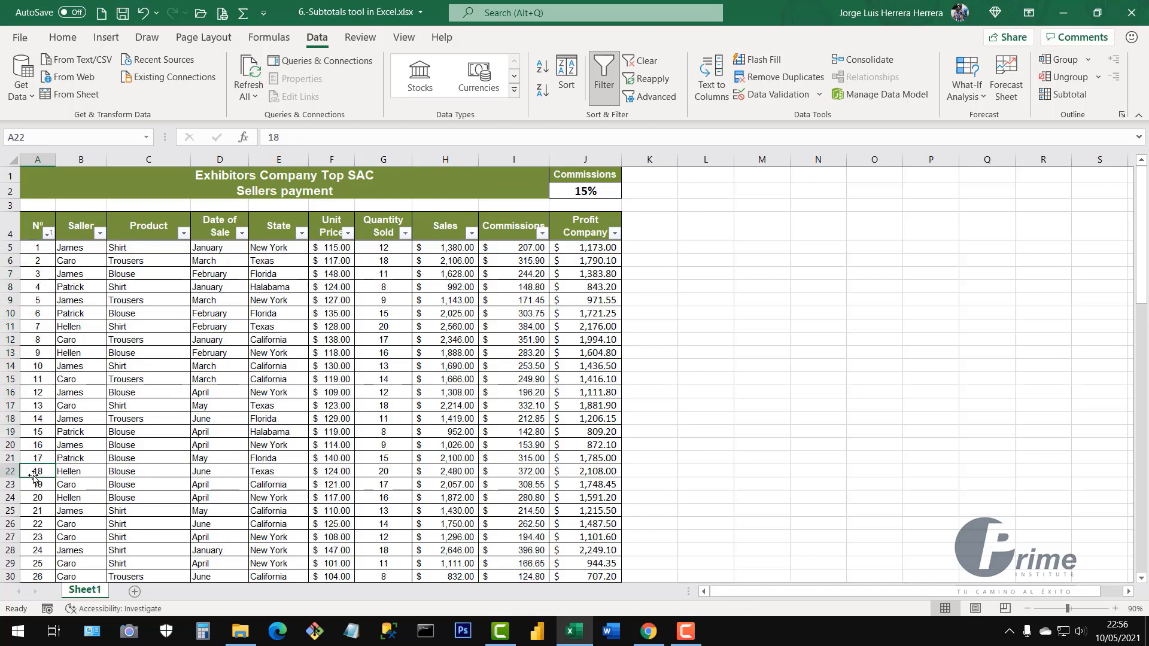
key(ctrl+Down)
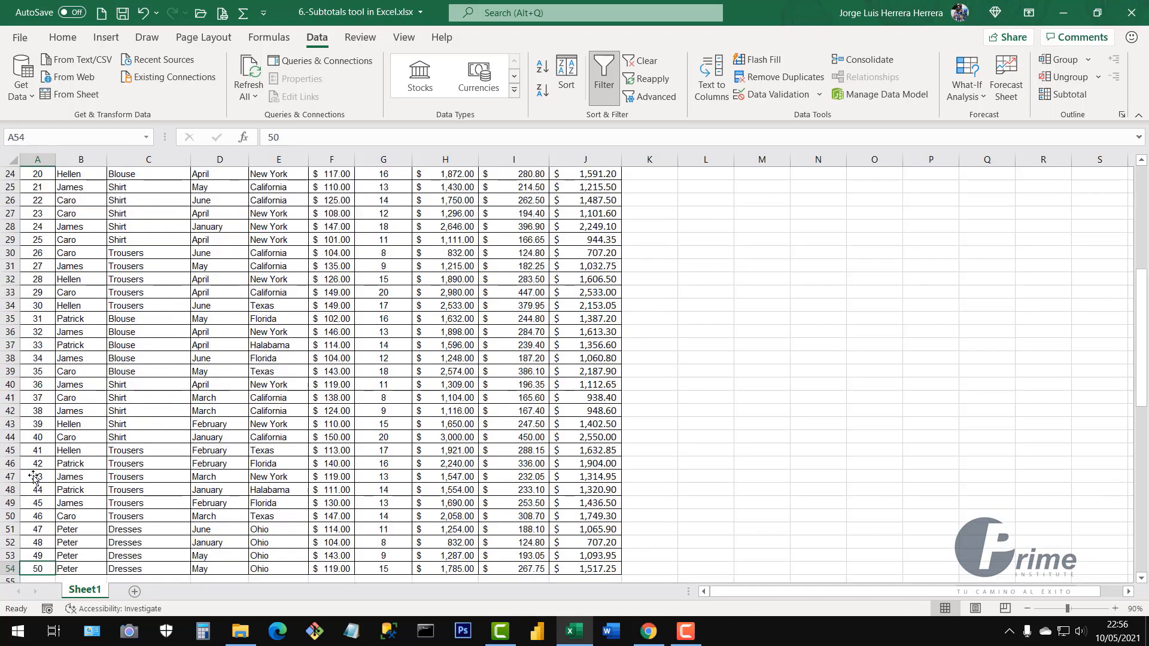
key(ctrl+Up)
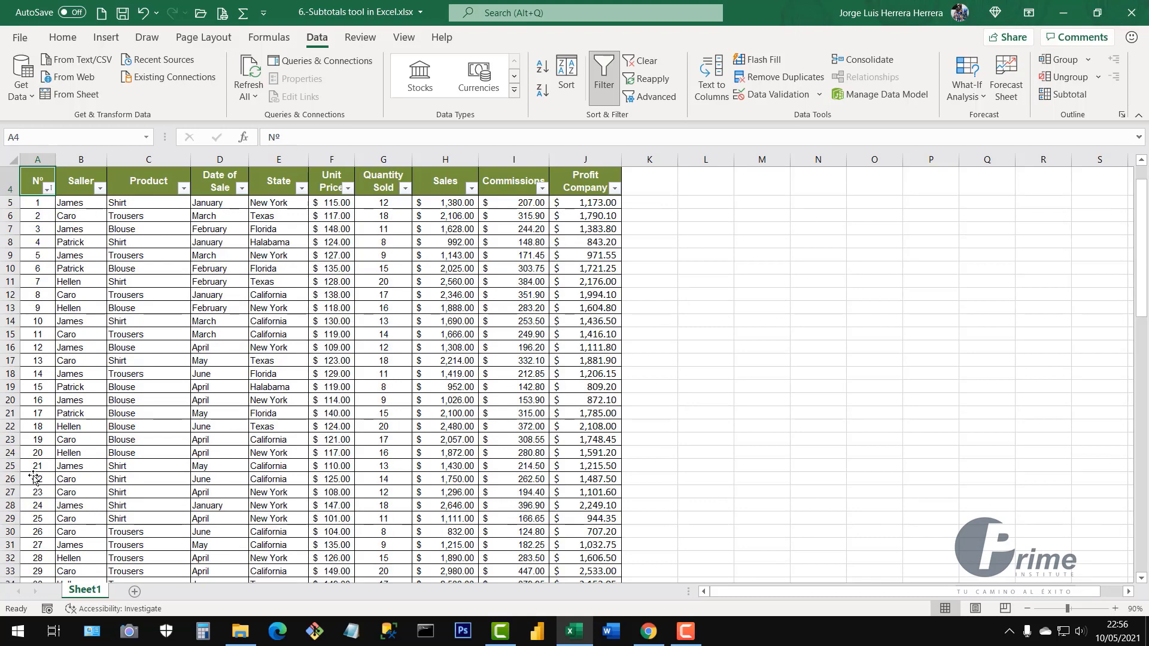
scroll(34, 477, up, 1)
click(362, 396)
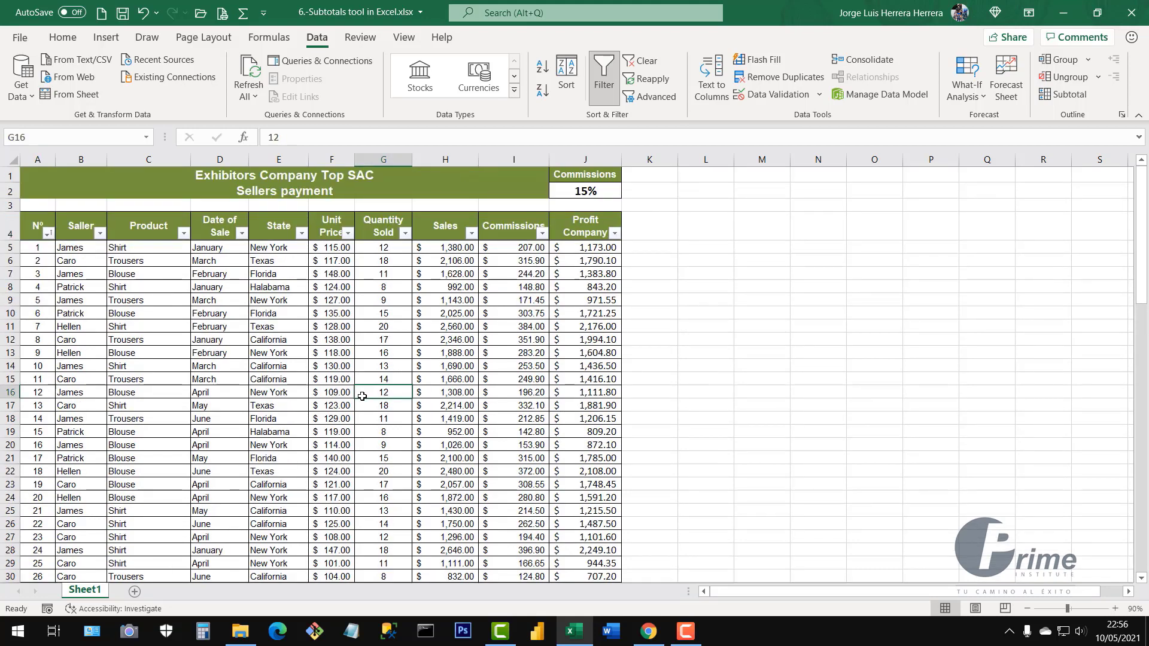
key(ctrl+shift+l)
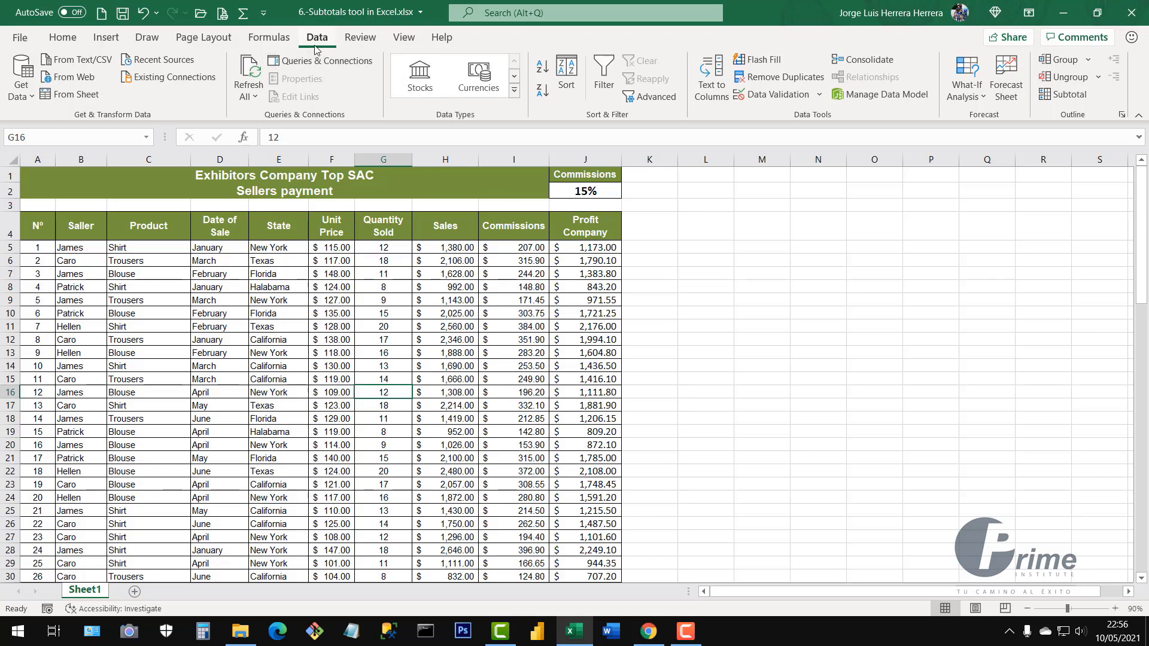
click(346, 356)
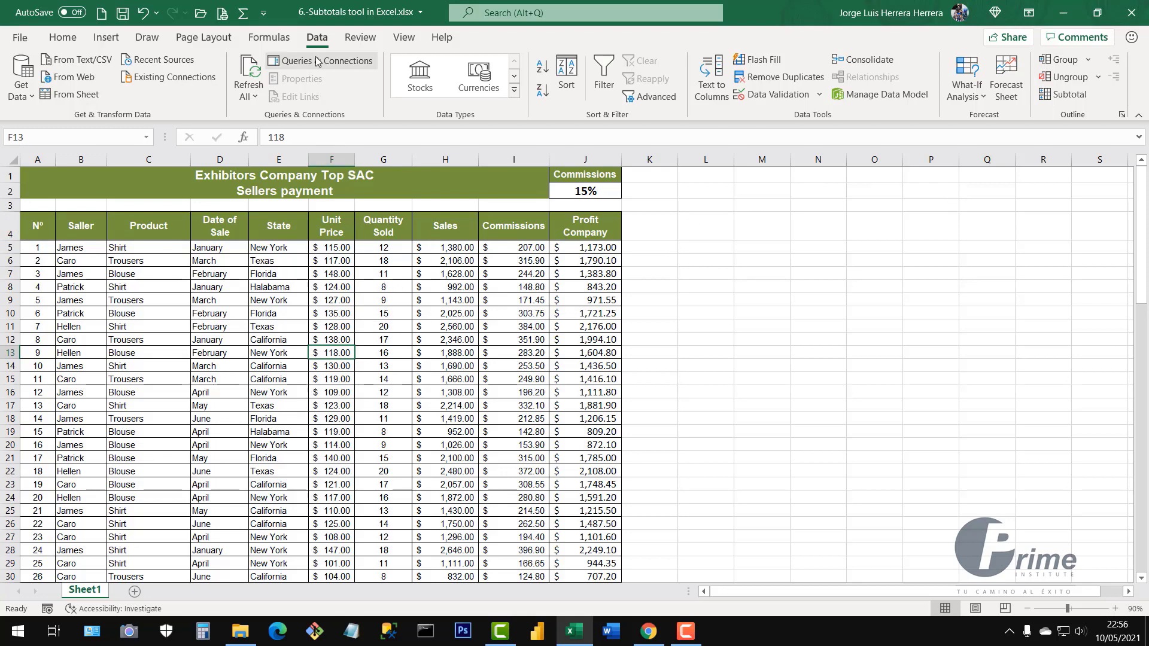
click(62, 38)
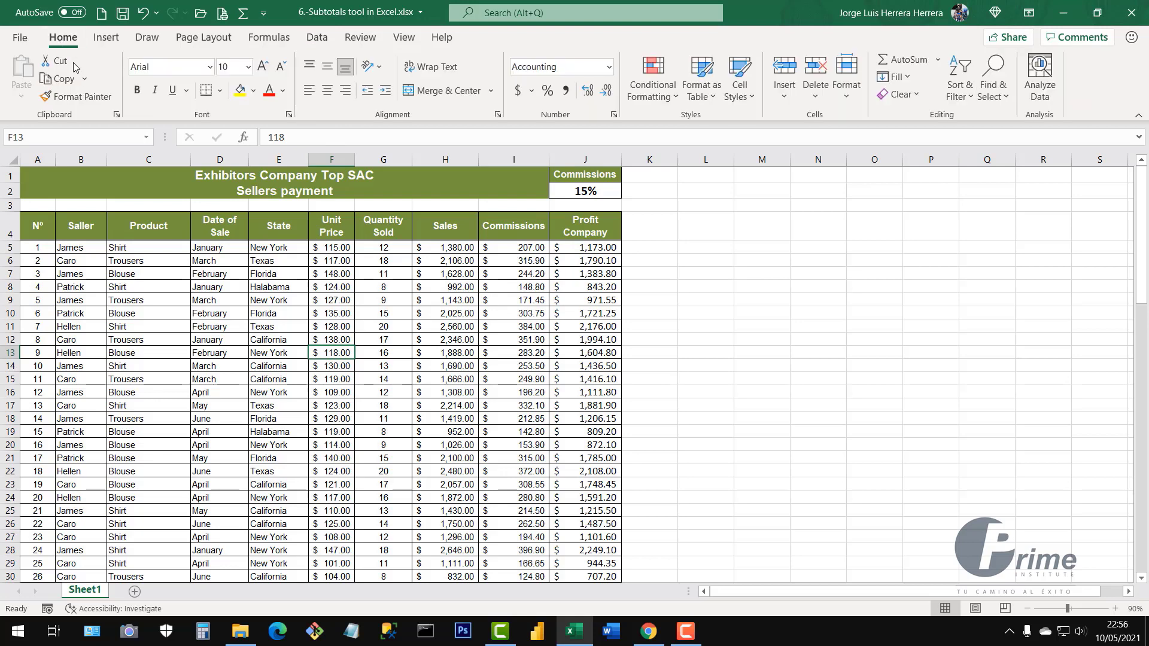
click(319, 40)
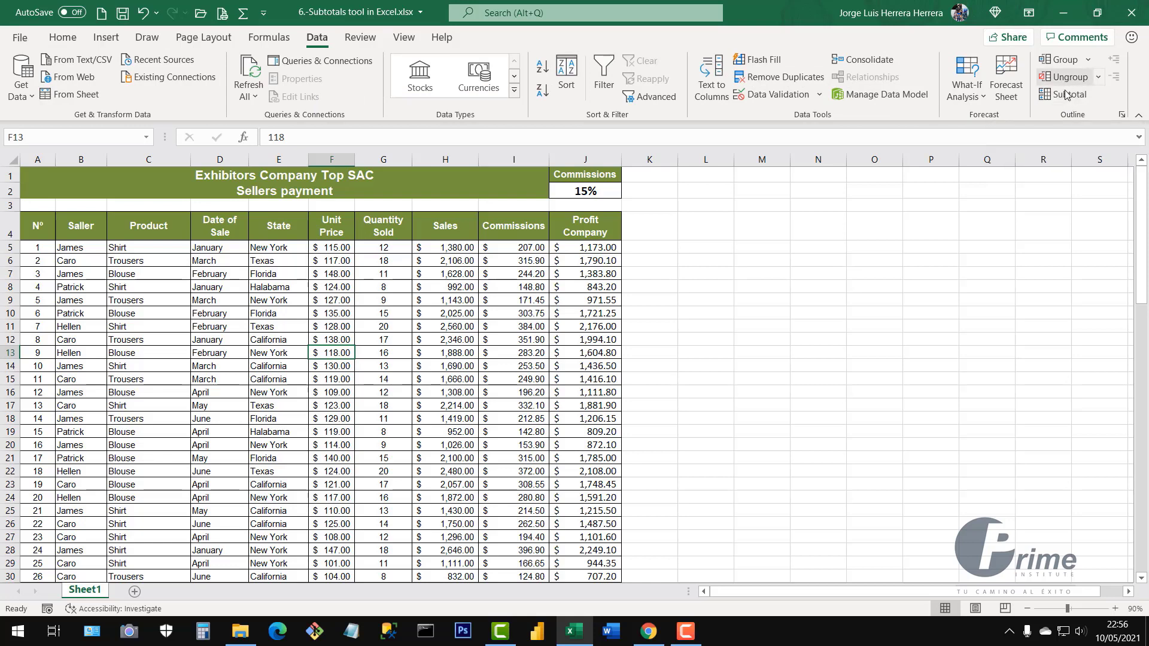
click(397, 328)
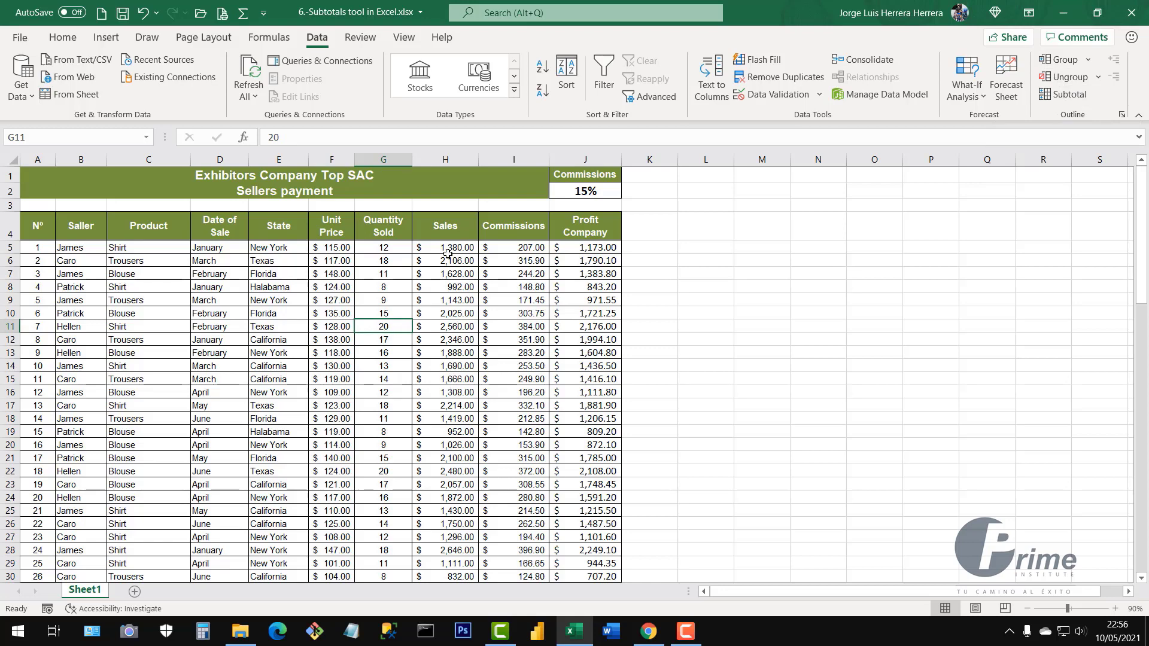
click(471, 374)
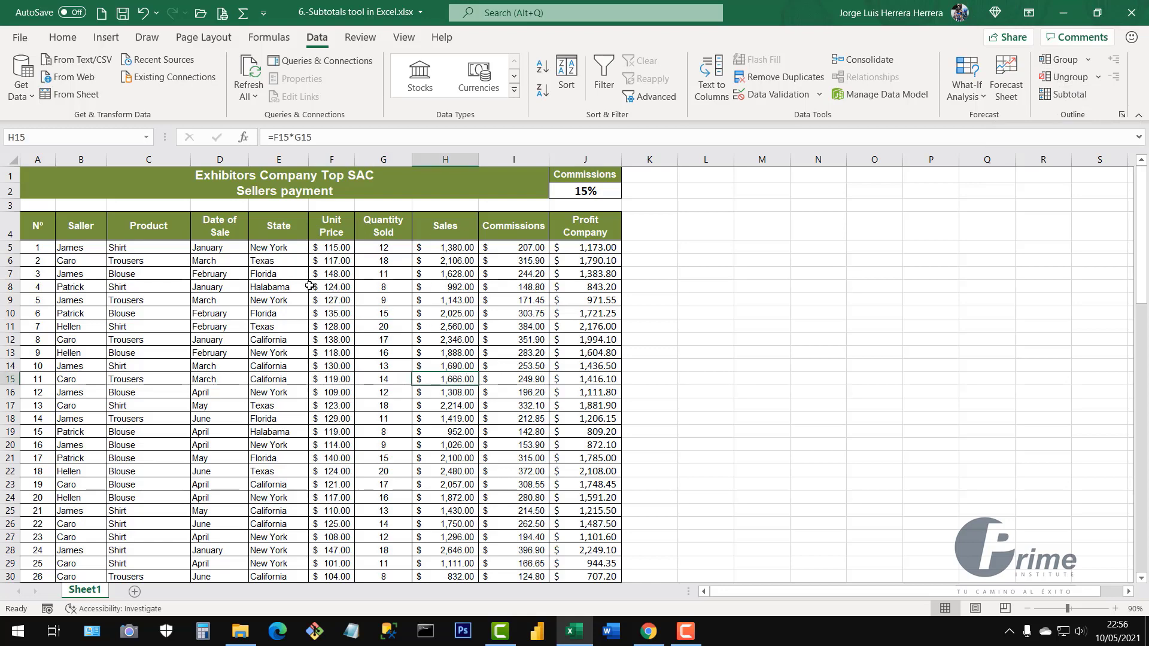
drag(303, 299, 312, 298)
click(409, 378)
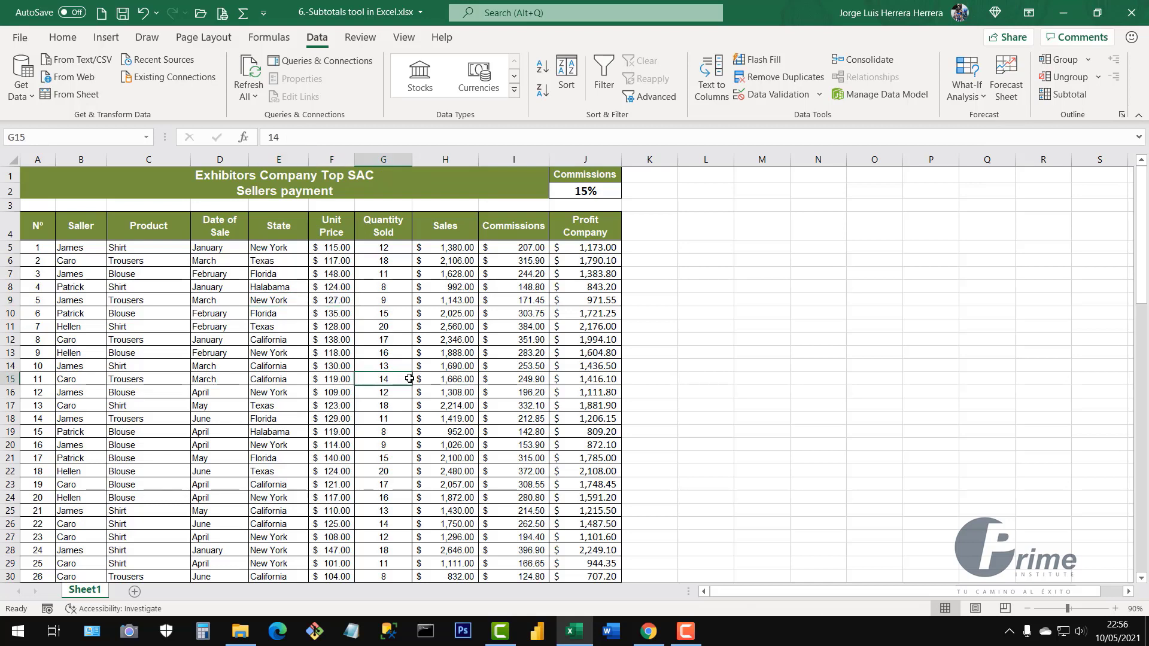
Save a copy as '6.-Subtotals tool in Excel Finished.xlsx' in the Resources and Practices folder
click(22, 39)
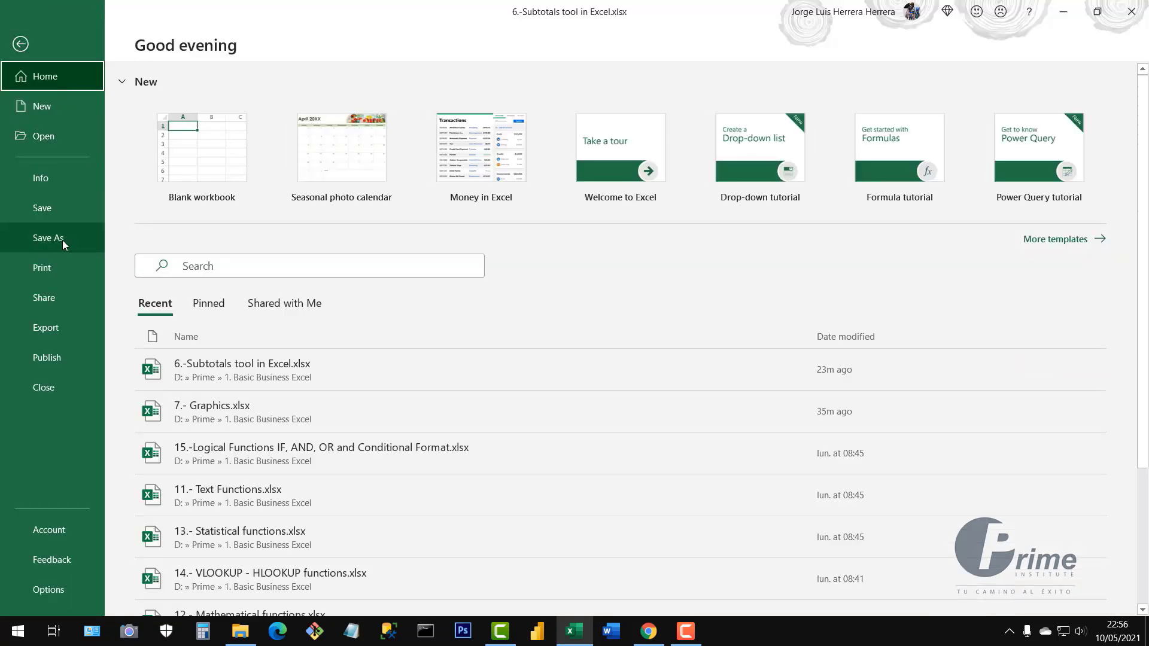
click(59, 241)
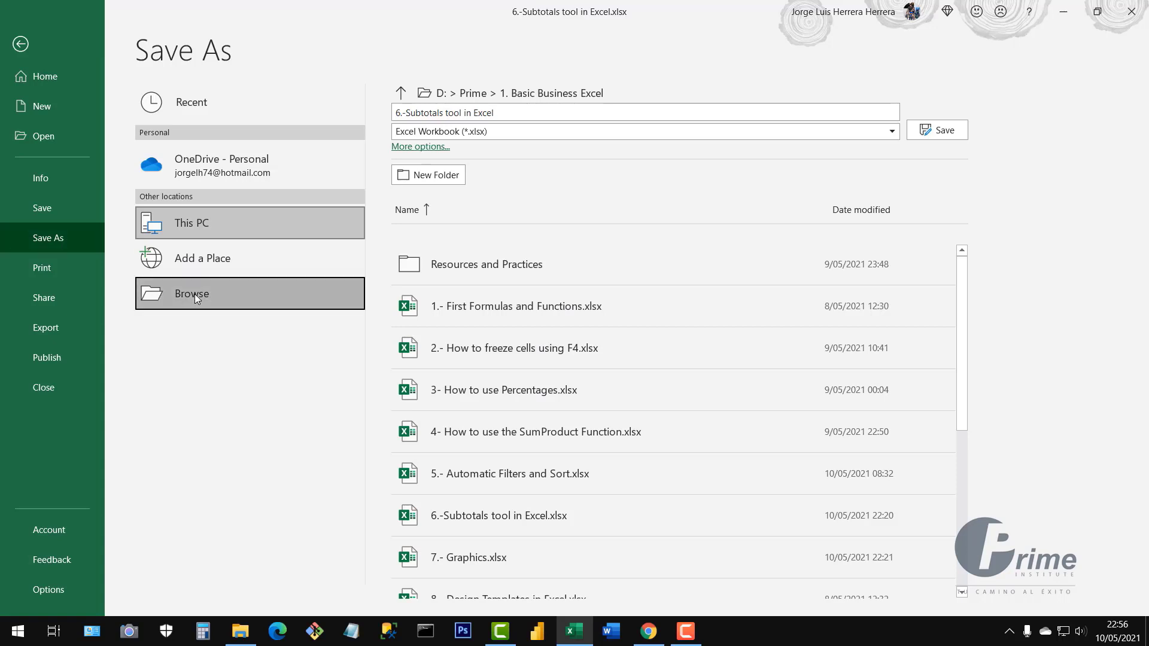
click(196, 296)
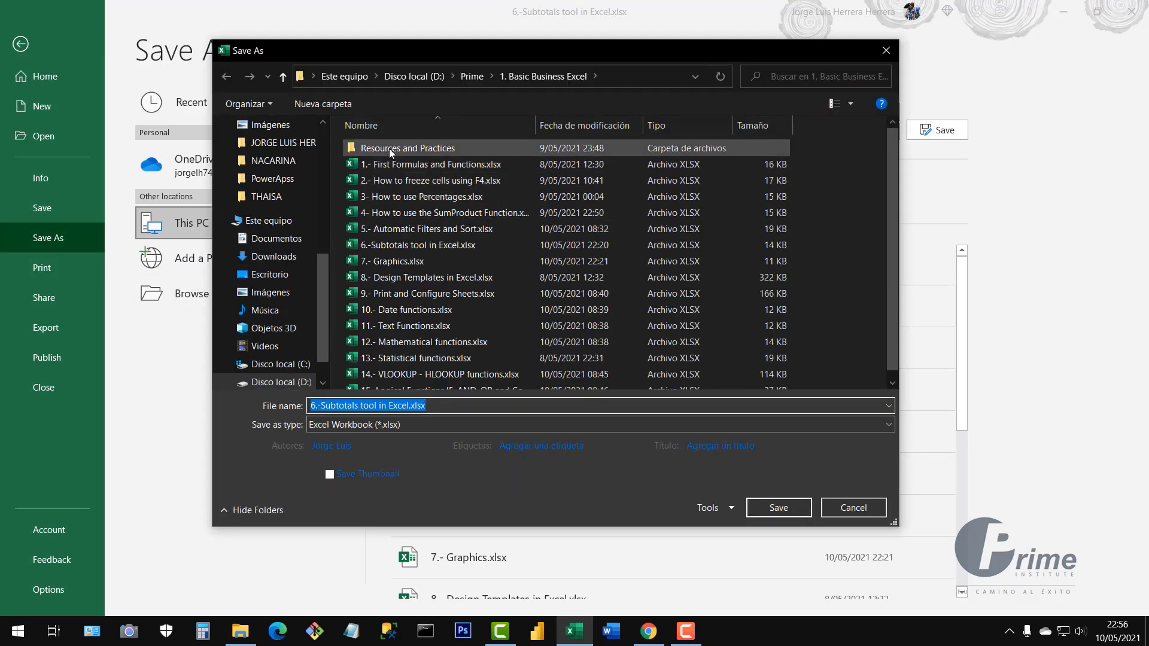
click(389, 149)
double_click(389, 148)
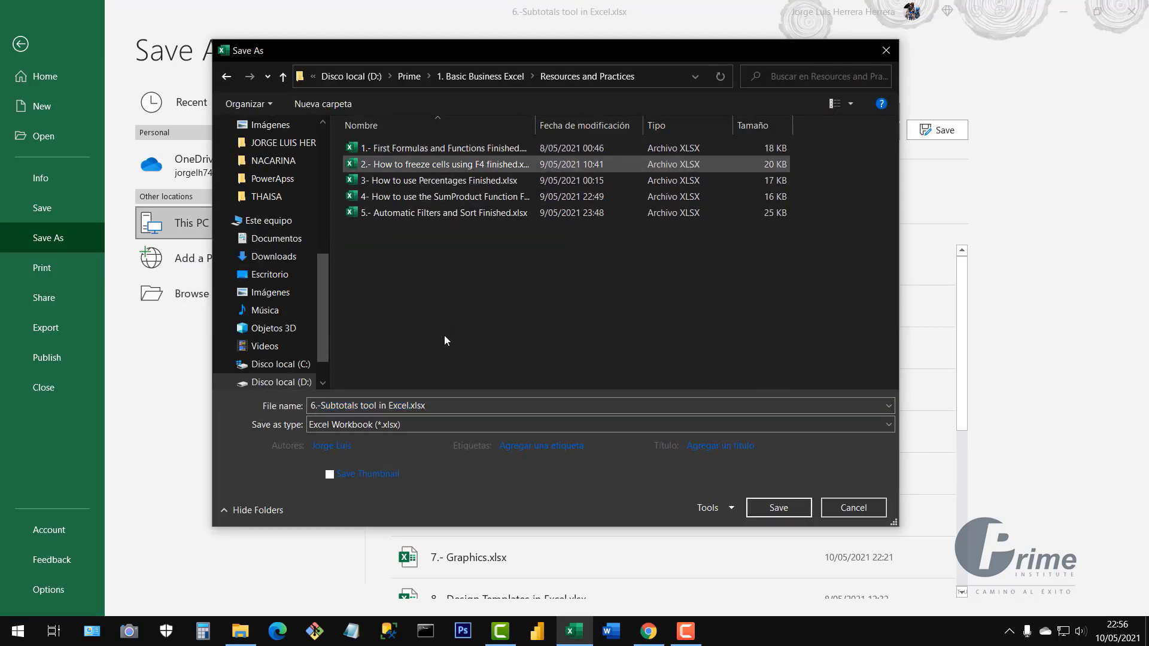
click(411, 411)
drag(410, 407, 427, 407)
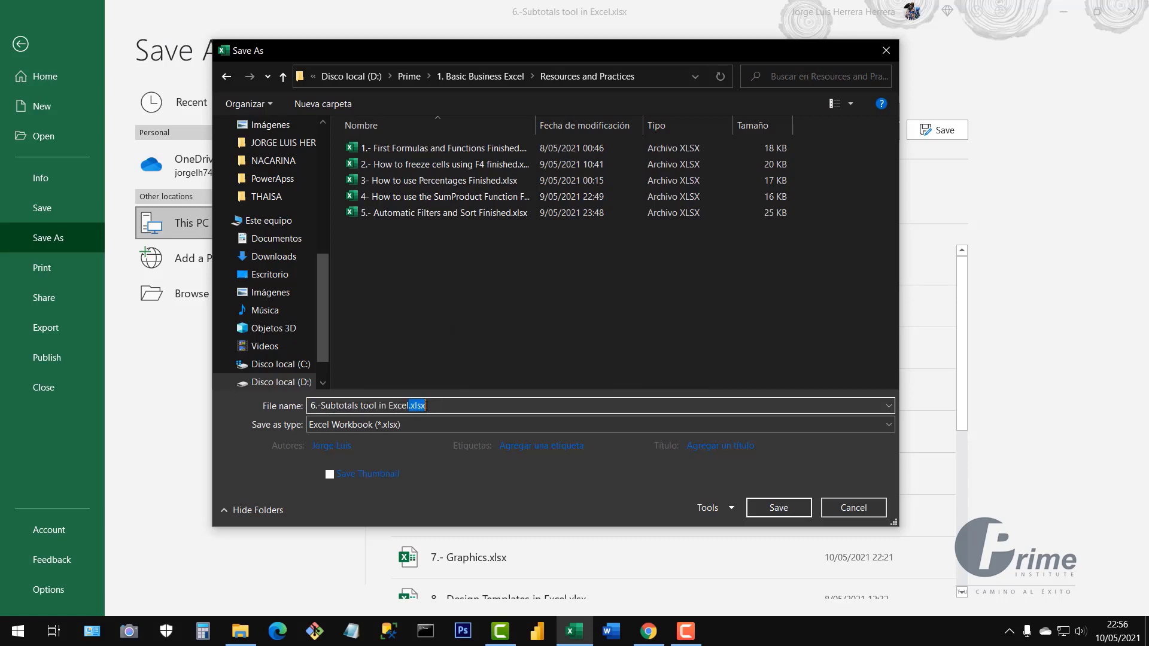
key(BackSpace)
click(785, 507)
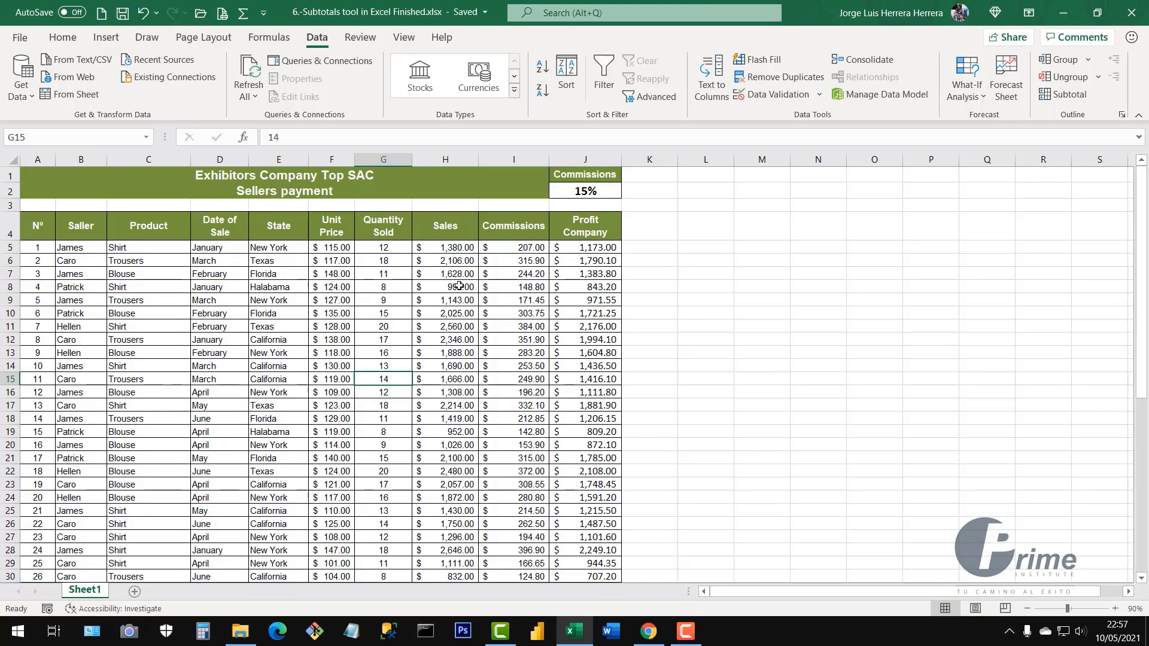
Close the Subtotals workbook and open 5.- Automatic Filters and Sort.xlsx
click(1130, 17)
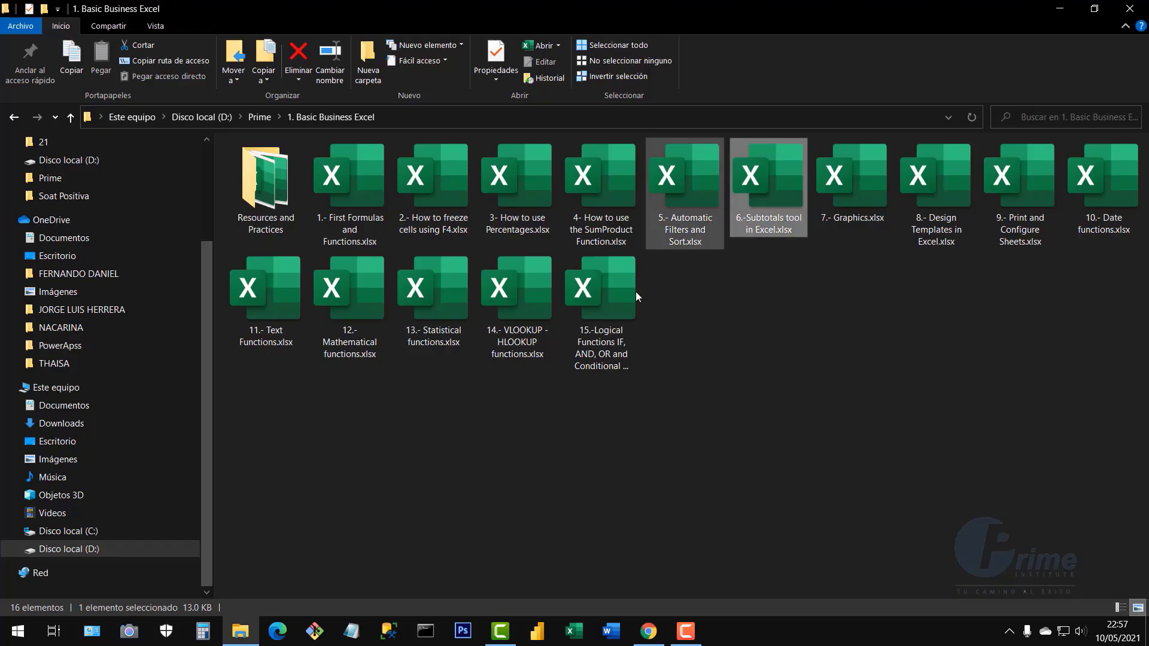
click(715, 275)
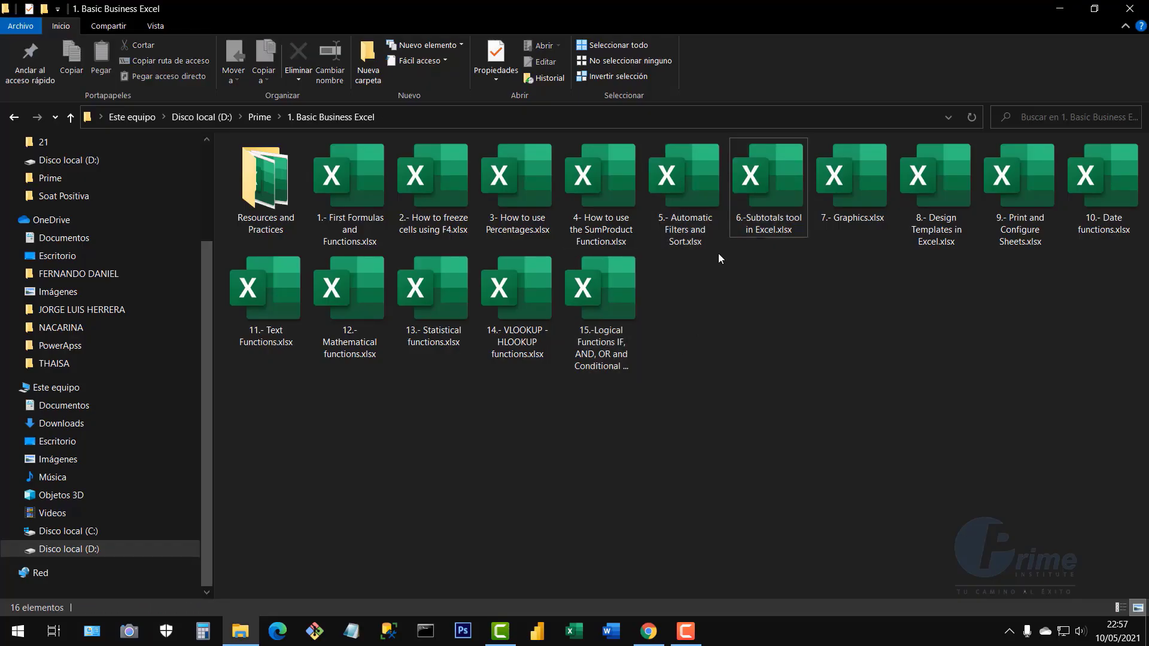
click(695, 195)
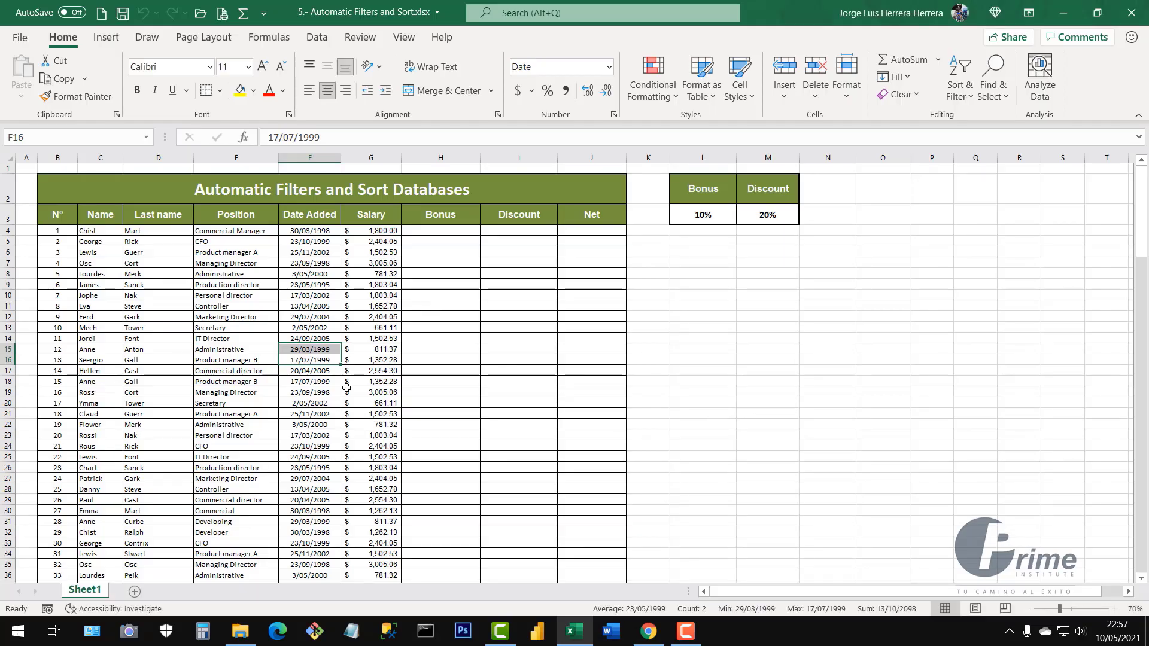
Save the Automatic Filters and Sort workbook and close Excel
click(347, 390)
click(418, 231)
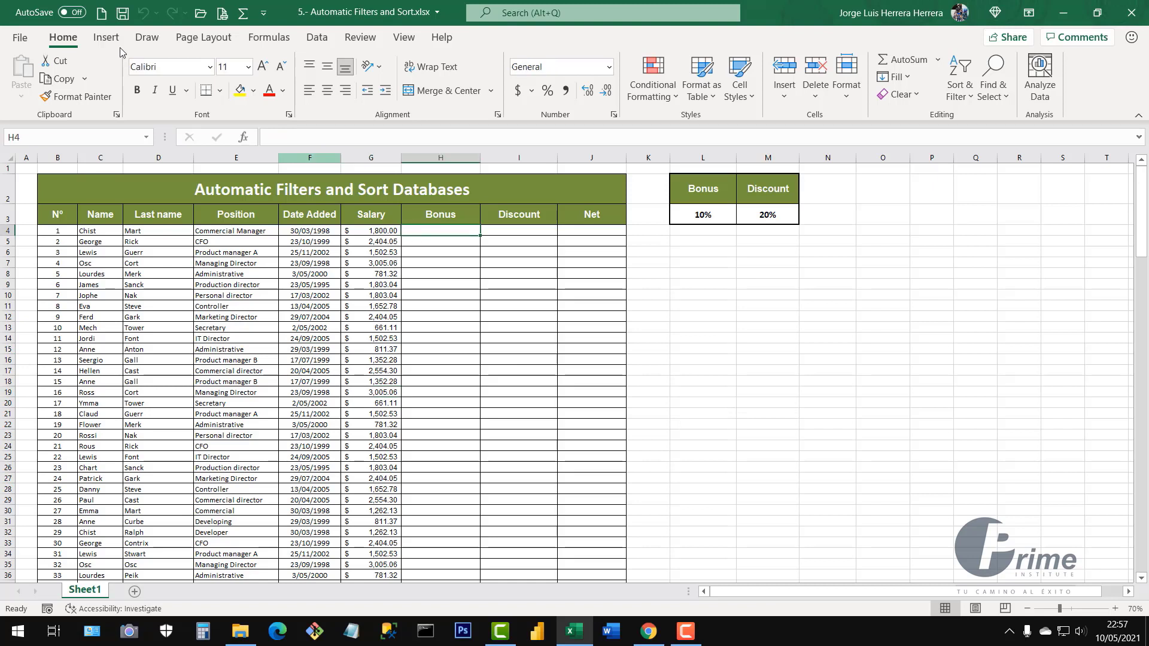
click(122, 14)
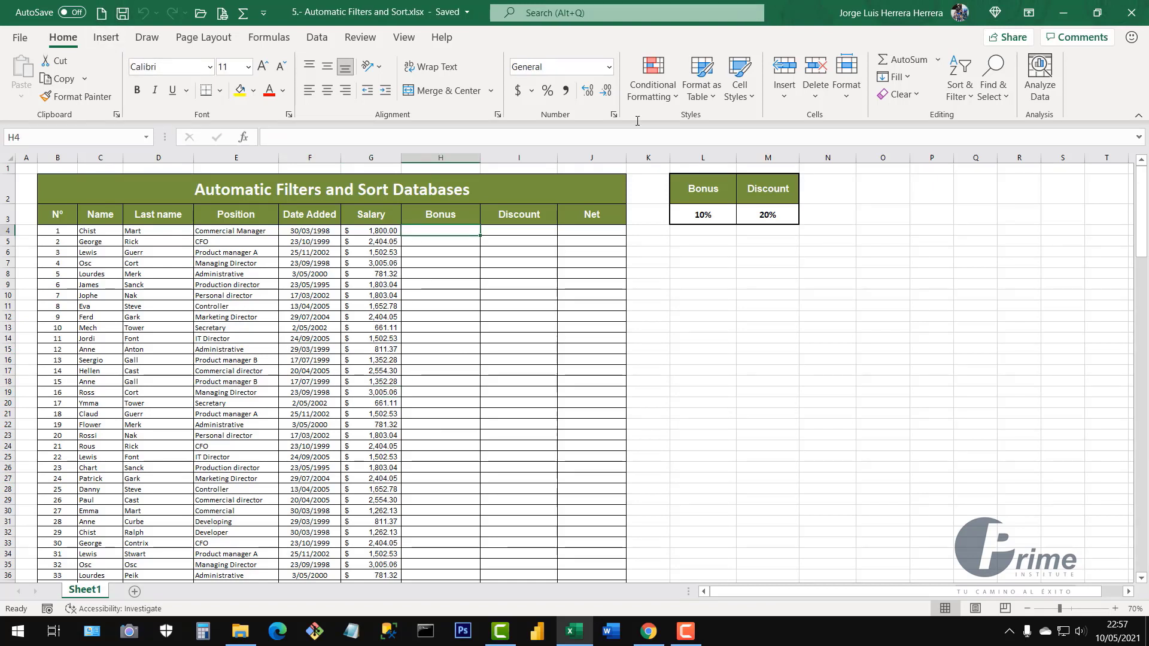
click(1125, 20)
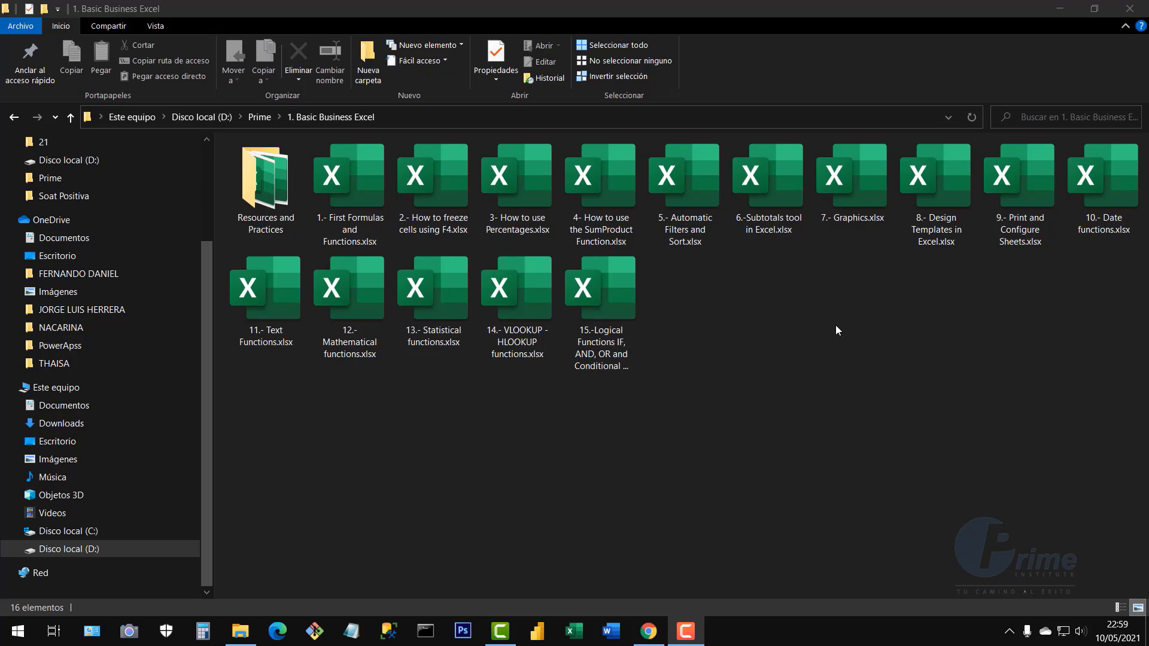
Open 7.- Graphics.xlsx and select cell I14 beside the PRODUCTION IN TONS table
double_click(860, 184)
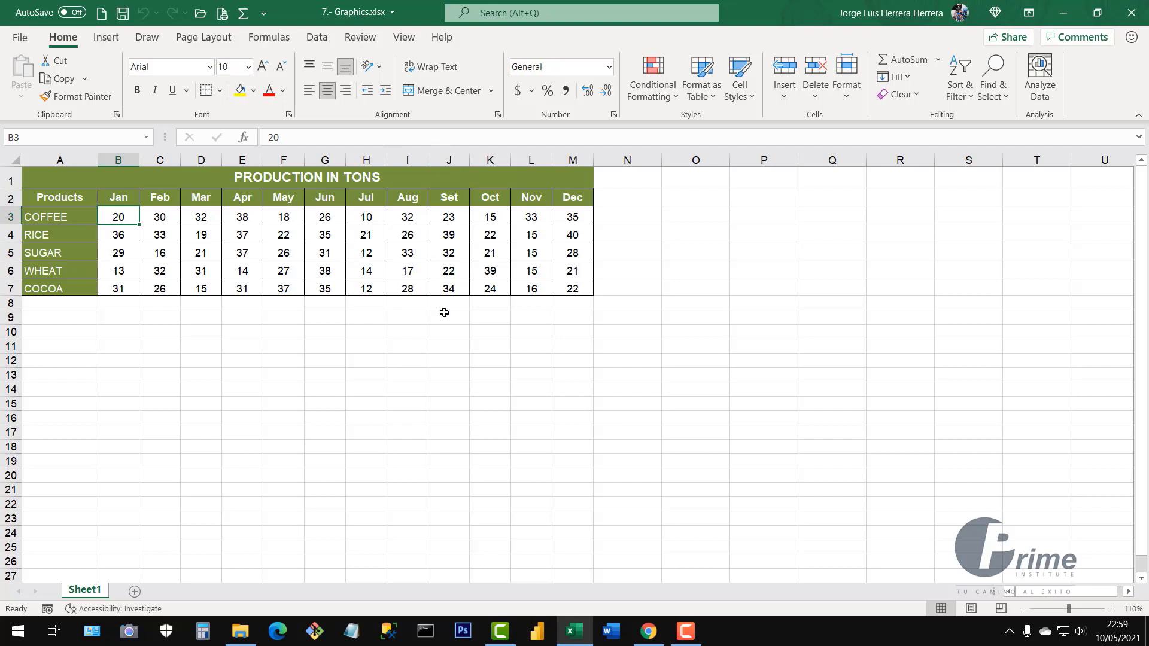
click(412, 389)
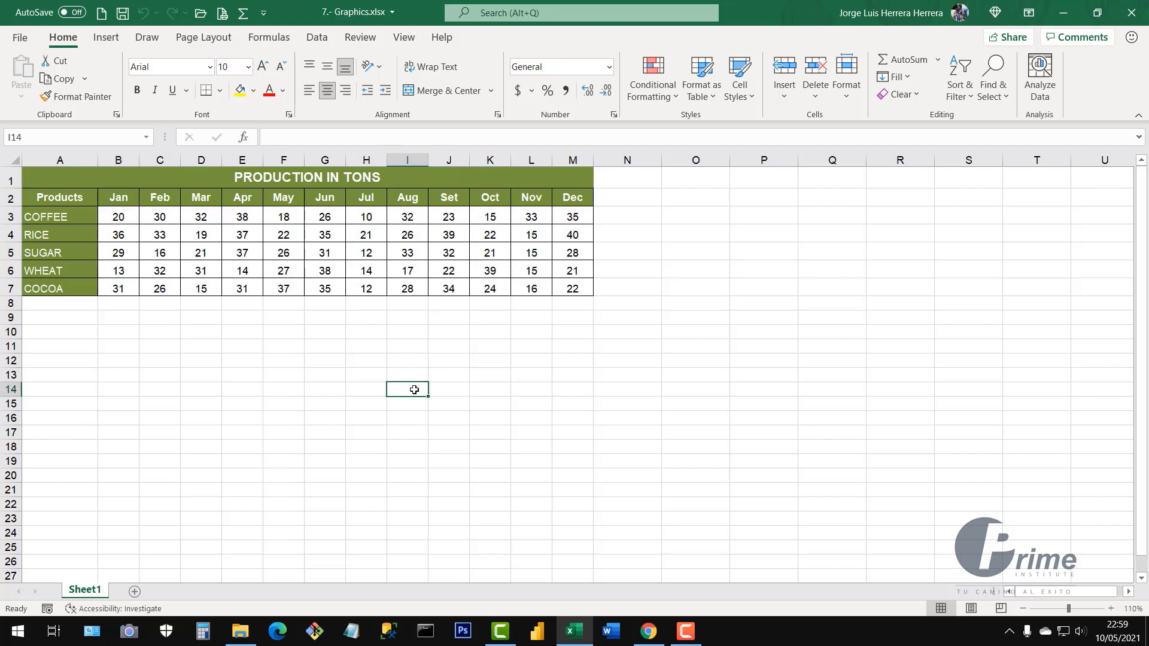
click(78, 173)
drag(78, 172, 469, 283)
drag(118, 218, 589, 289)
drag(119, 198, 128, 289)
drag(168, 198, 162, 289)
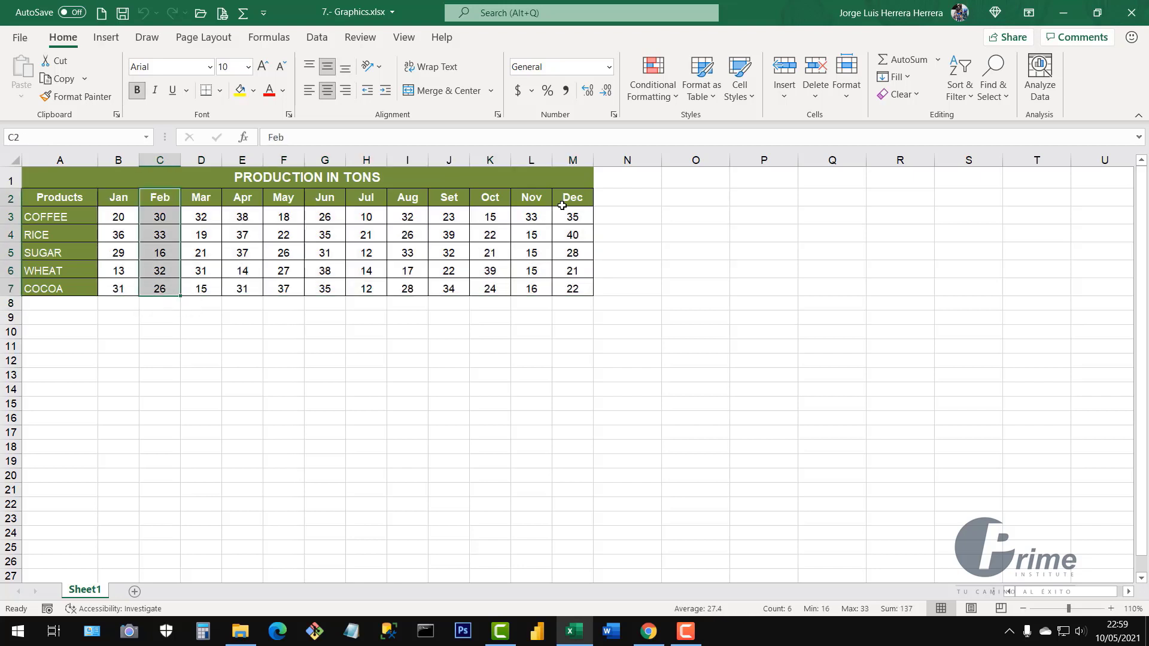
drag(573, 198, 572, 273)
click(69, 199)
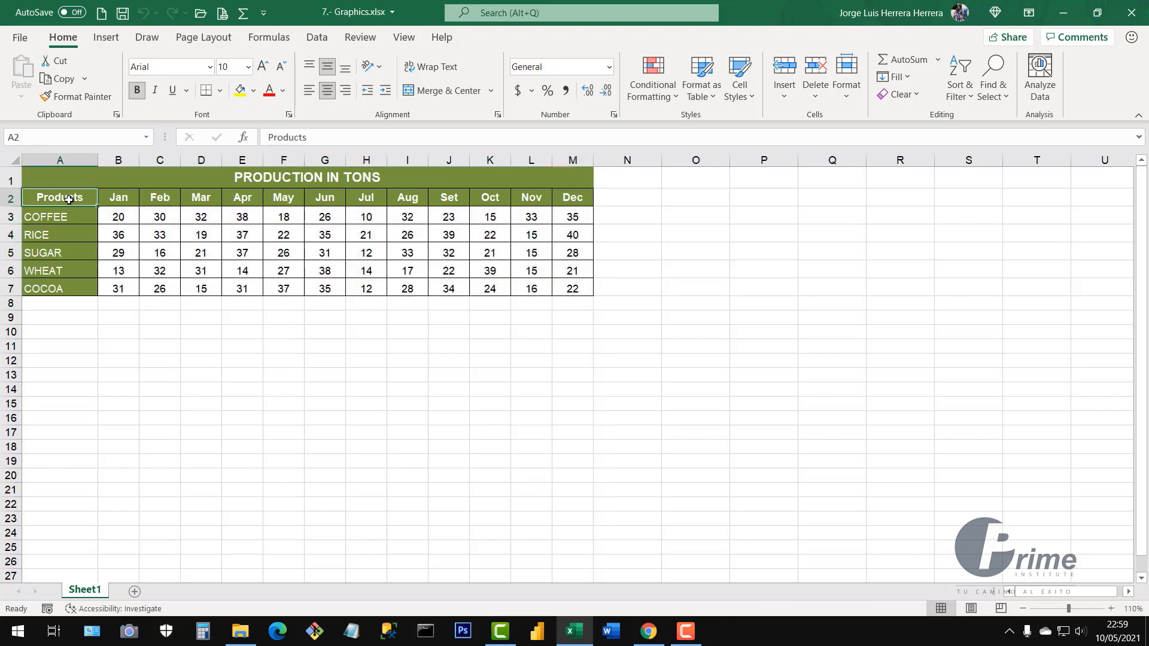
click(65, 218)
click(65, 235)
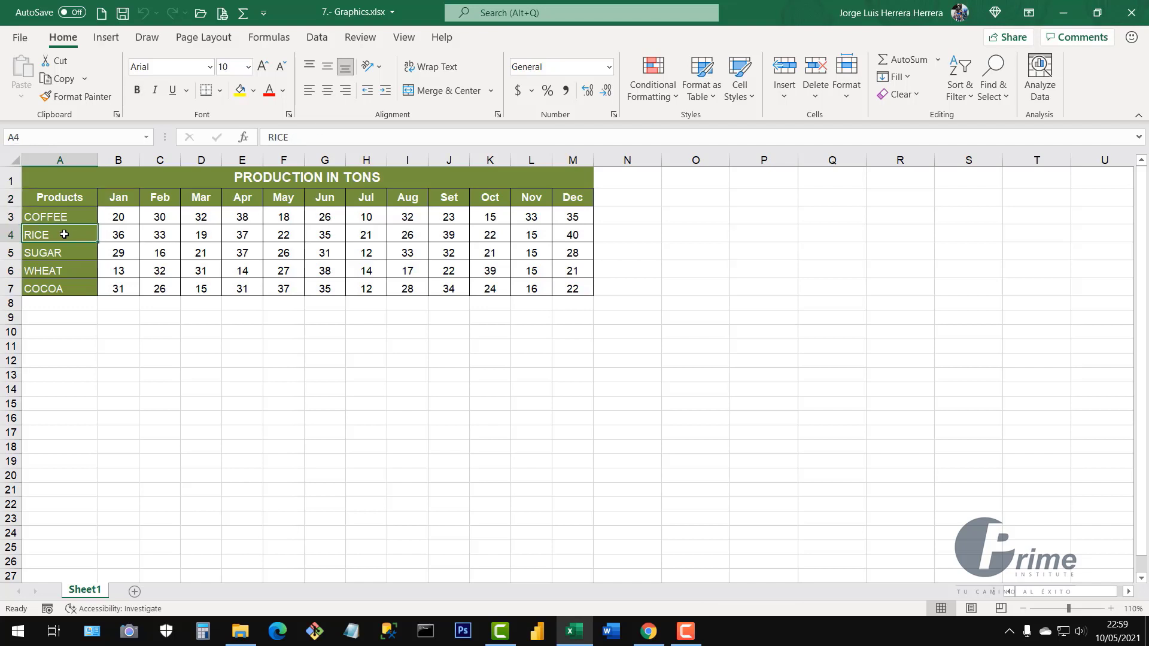
click(69, 252)
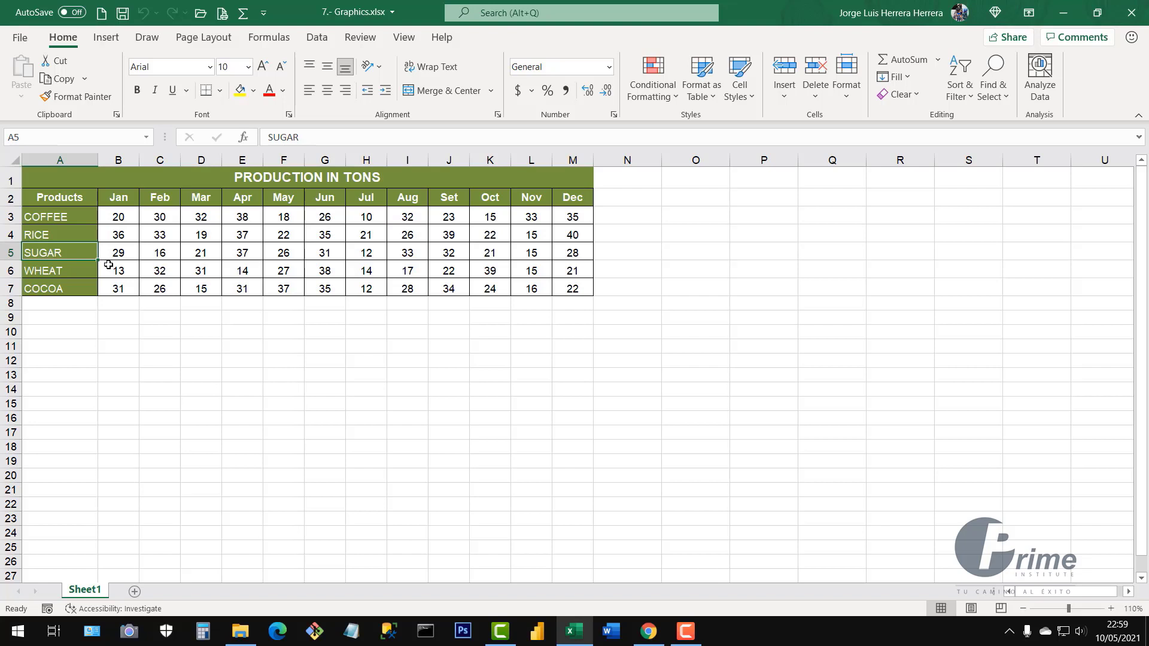
drag(76, 270, 75, 293)
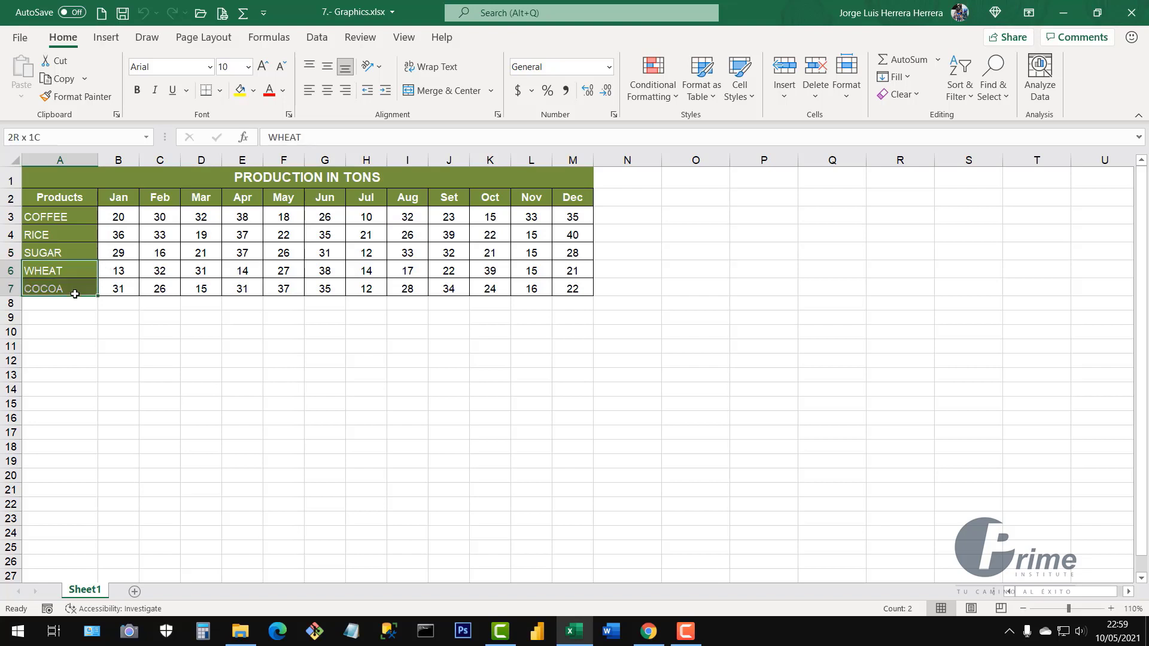
click(150, 317)
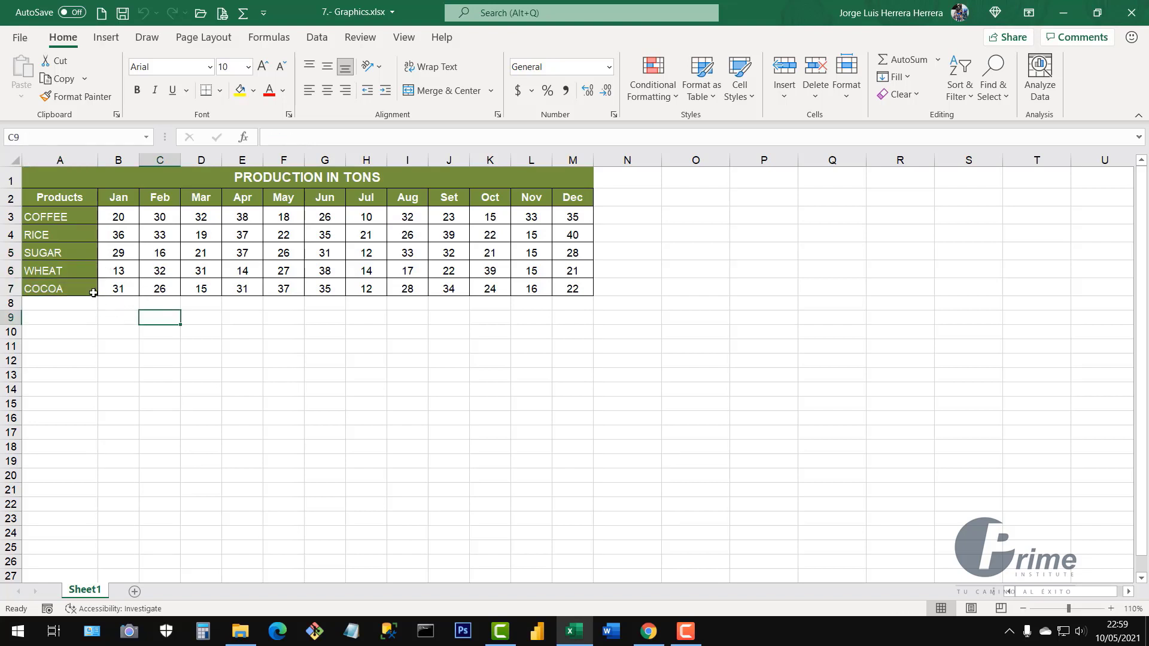
click(93, 277)
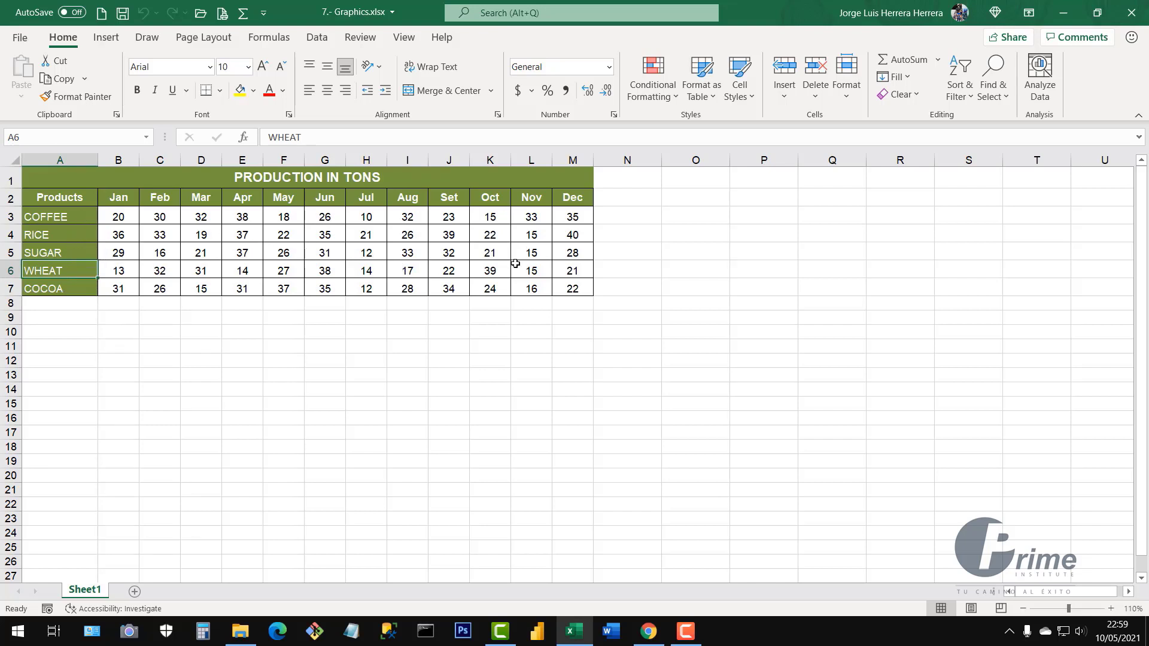
click(320, 266)
click(391, 264)
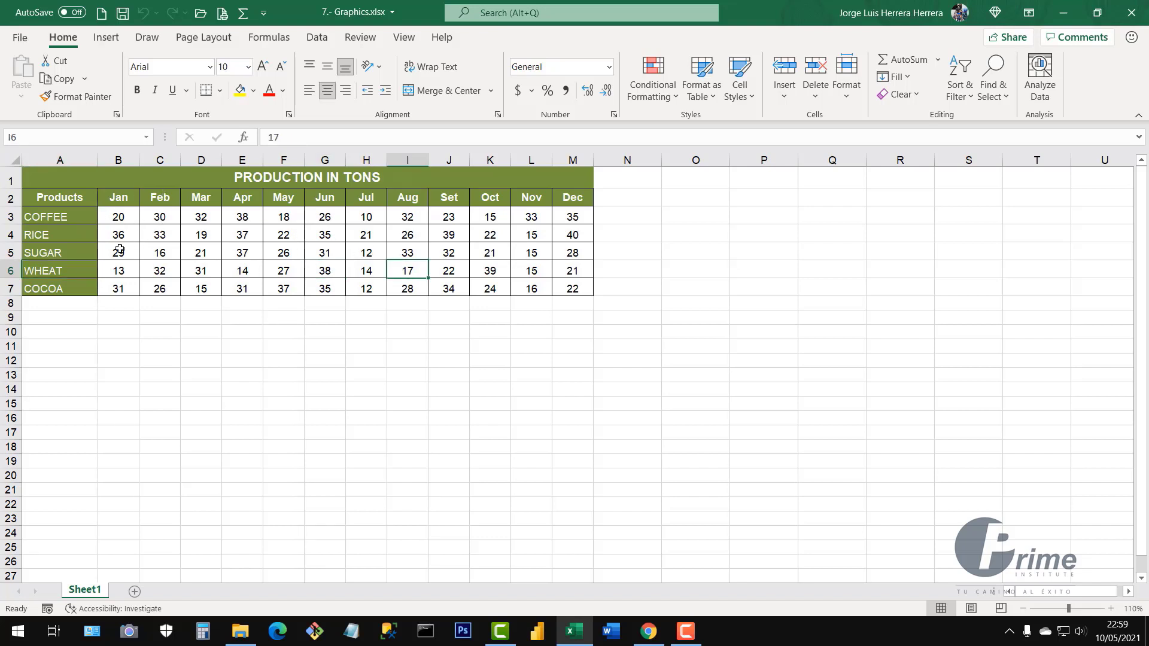
drag(66, 199, 135, 288)
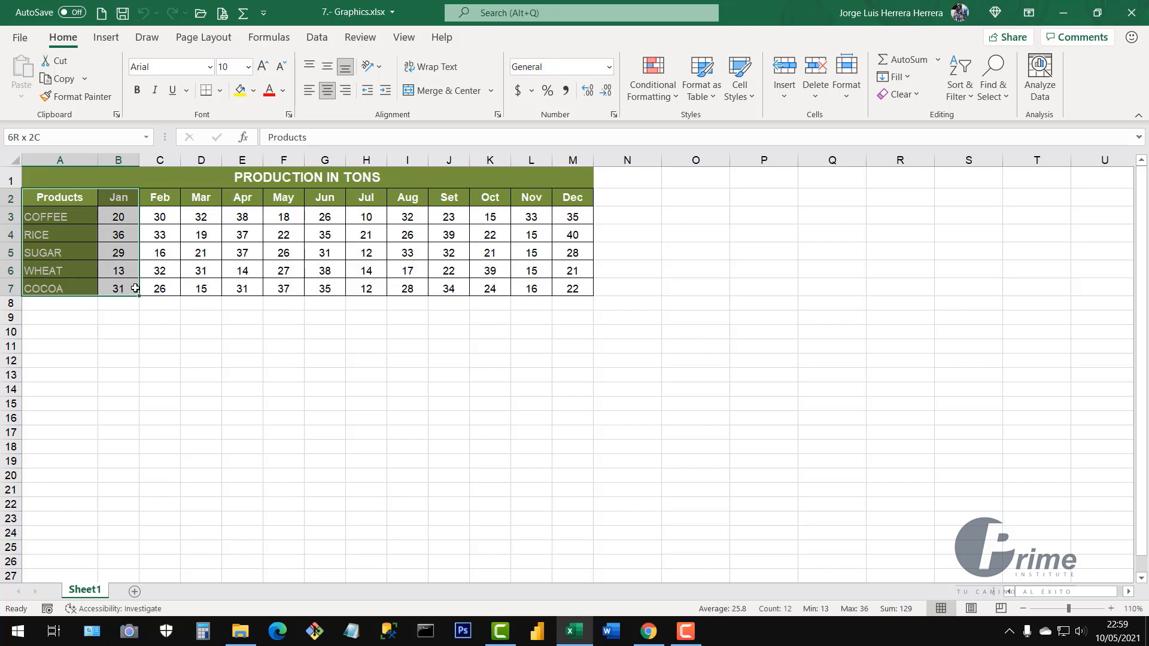
click(213, 256)
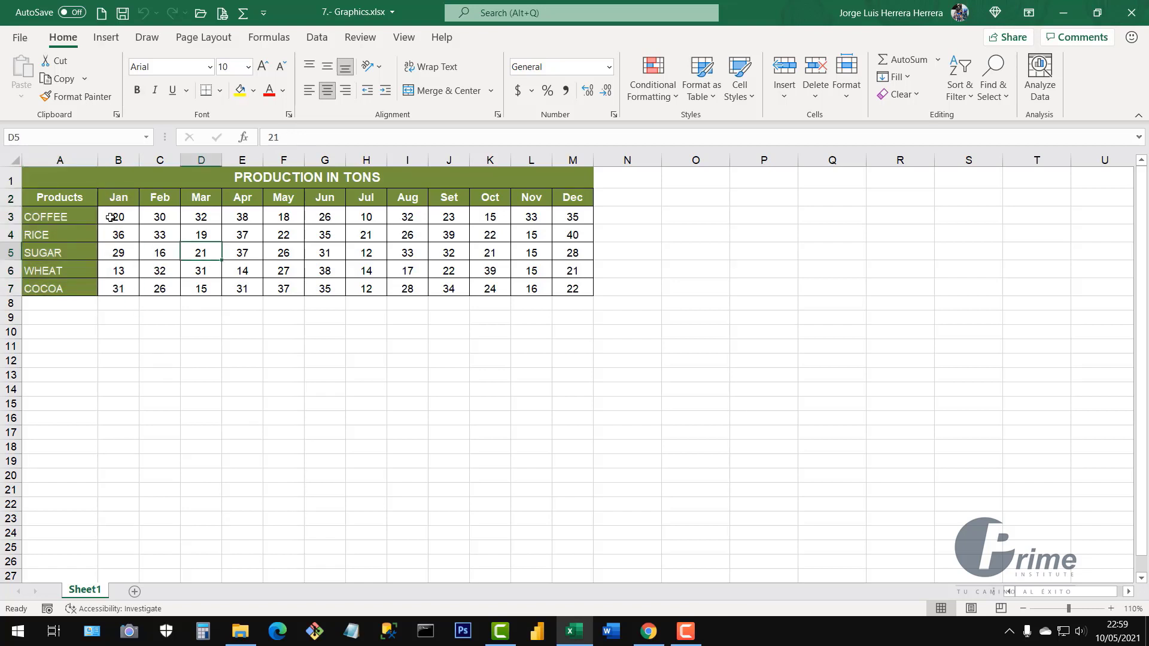
drag(66, 196, 128, 289)
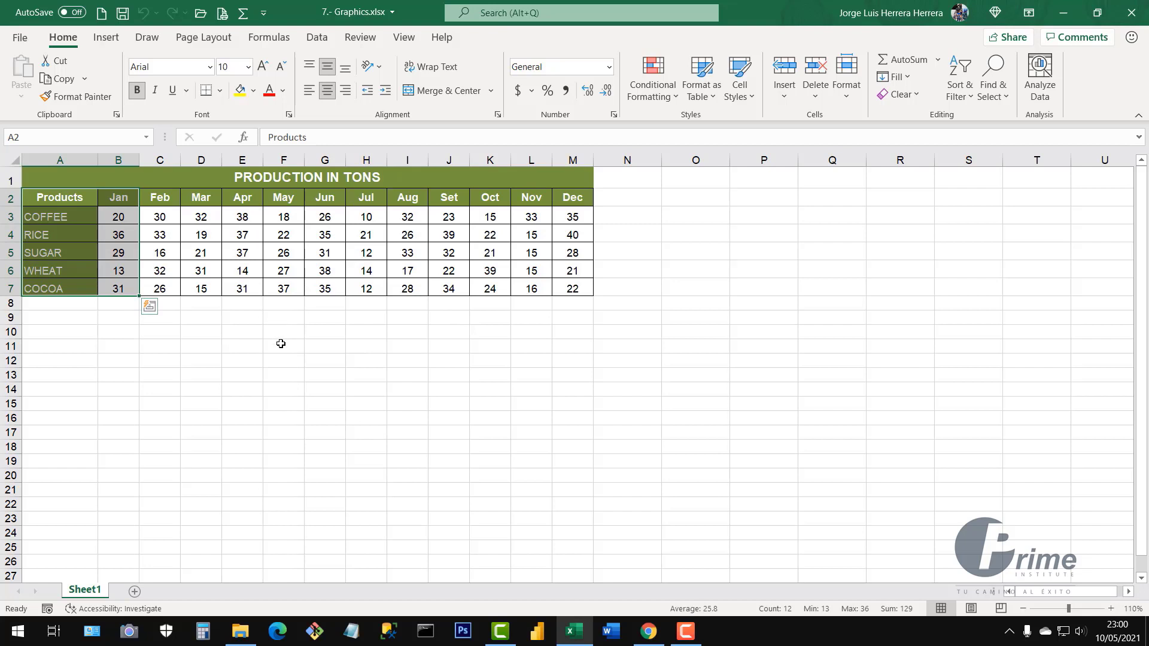
click(215, 335)
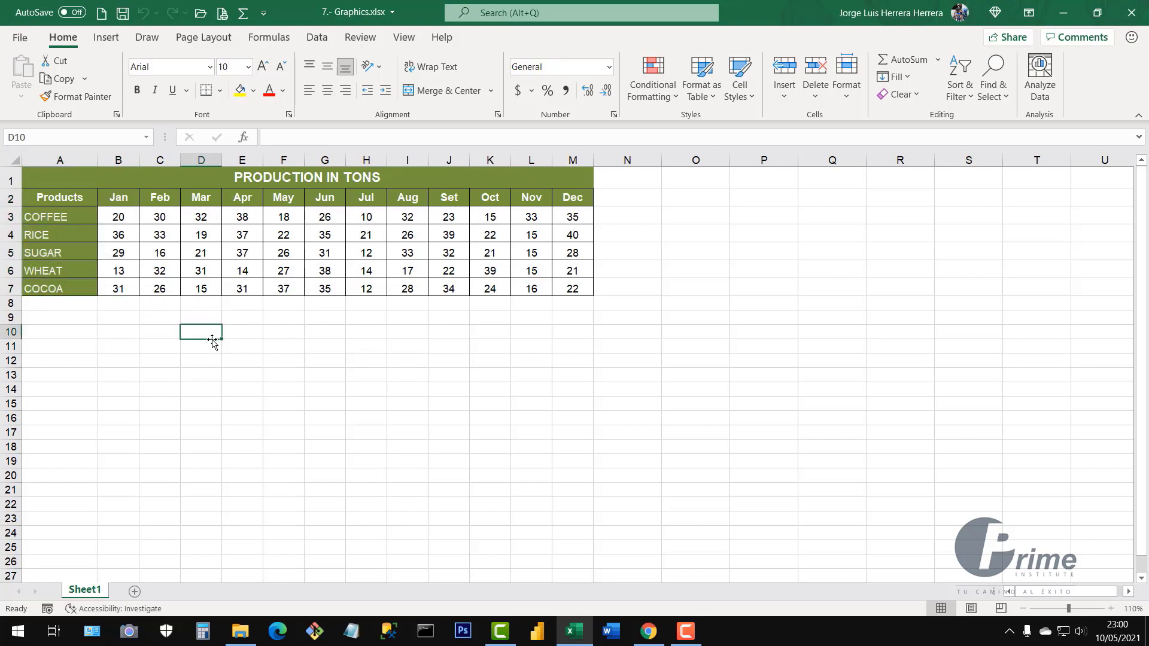
drag(62, 200, 210, 290)
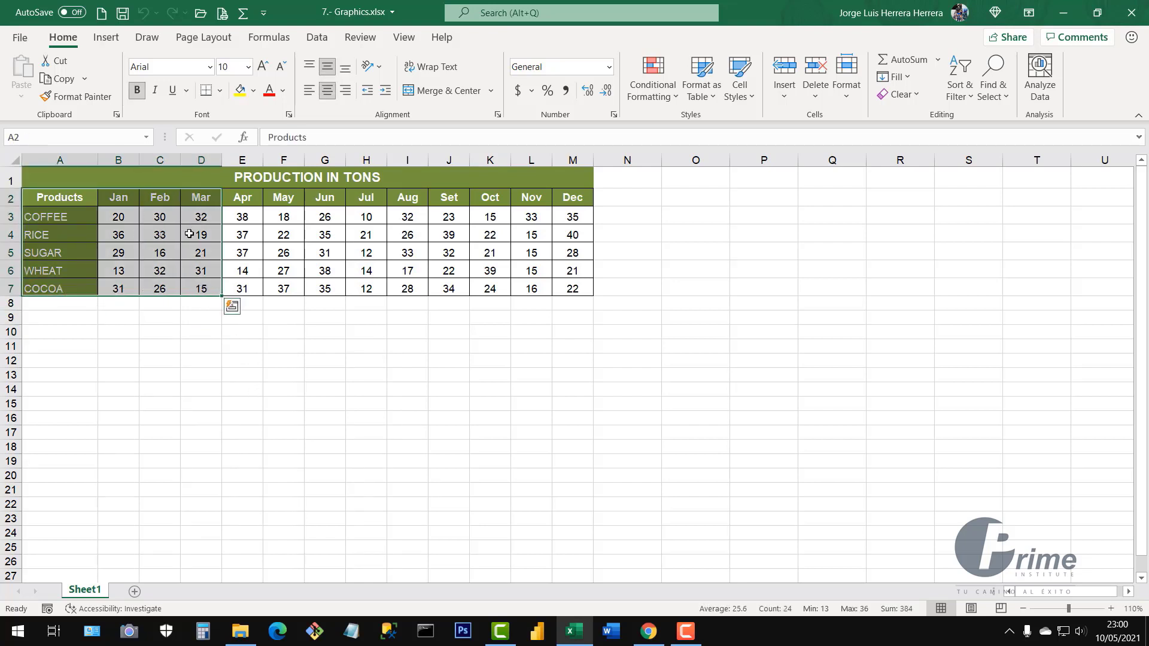
click(211, 380)
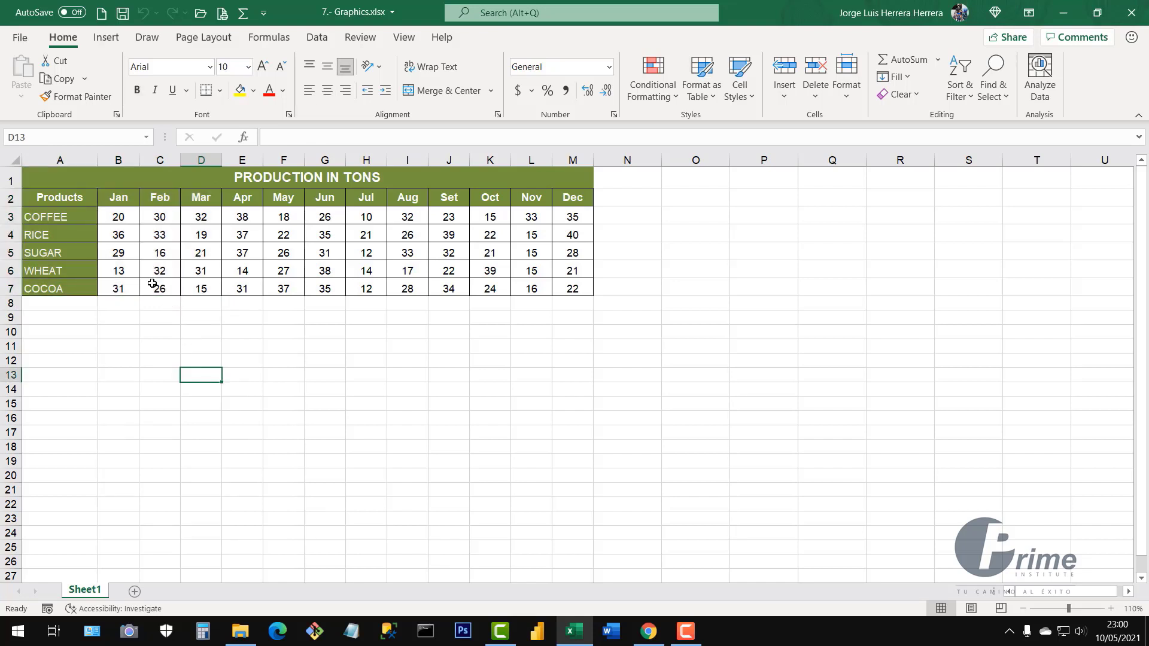
drag(116, 217, 575, 222)
click(312, 334)
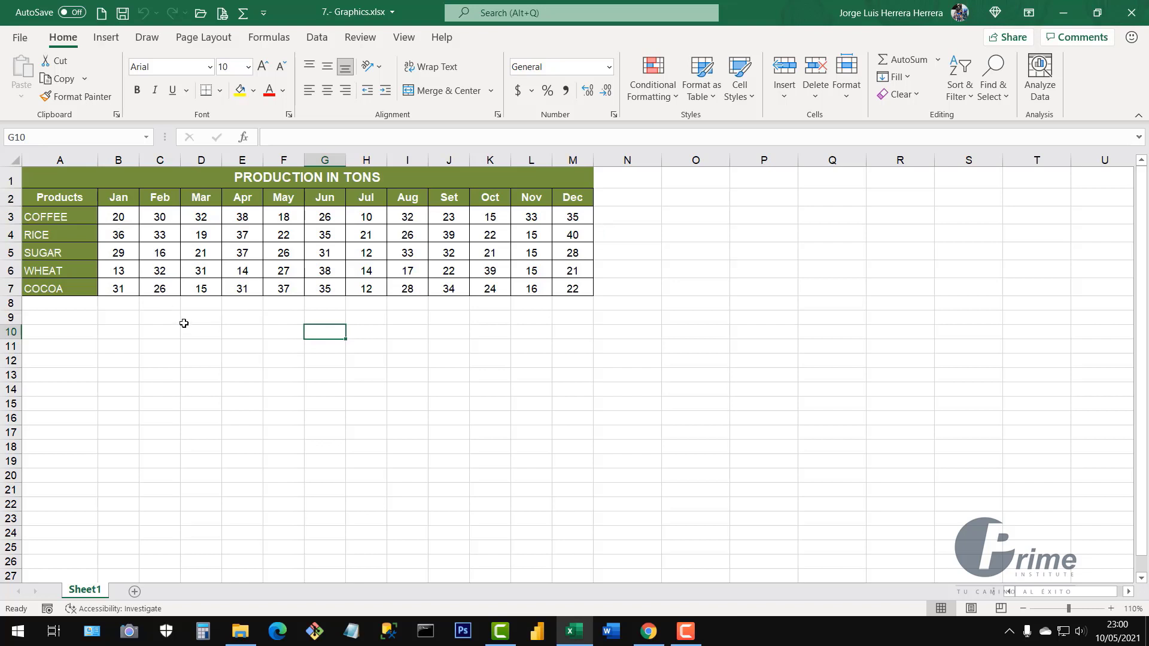
click(56, 216)
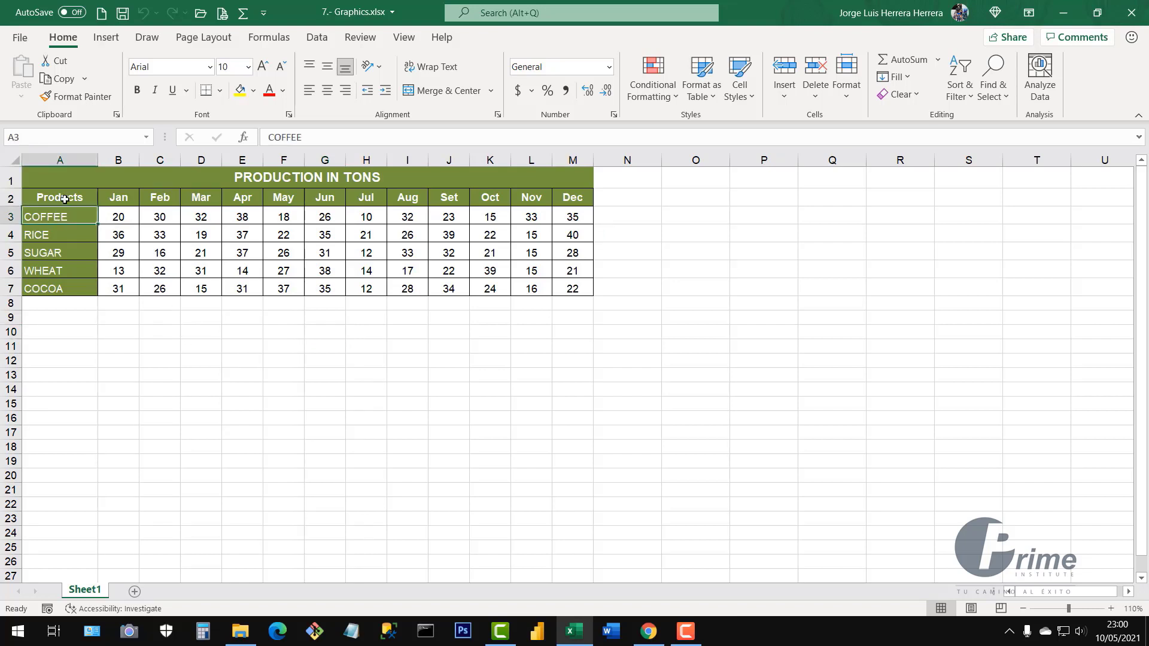
drag(55, 197, 568, 219)
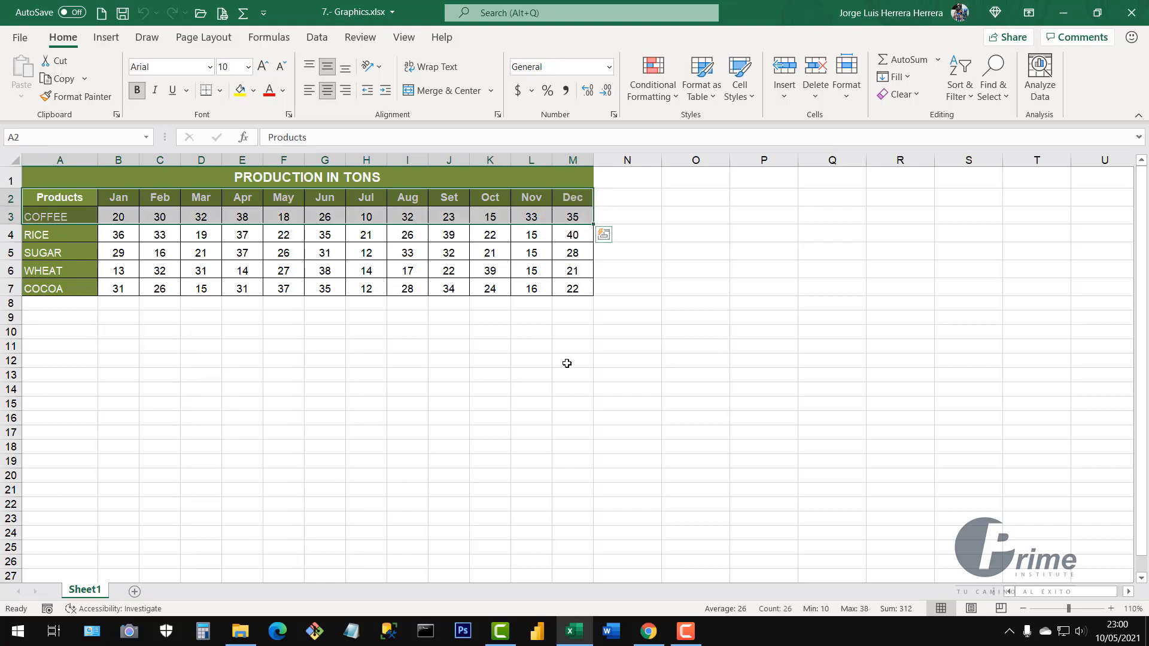
click(505, 368)
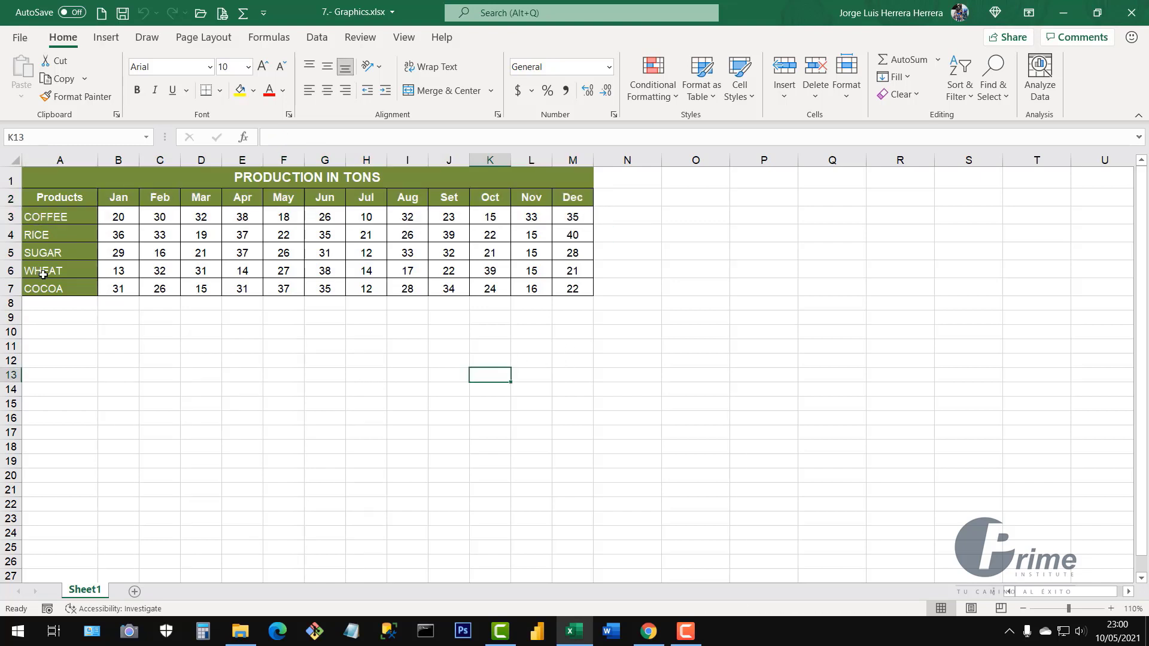
click(129, 273)
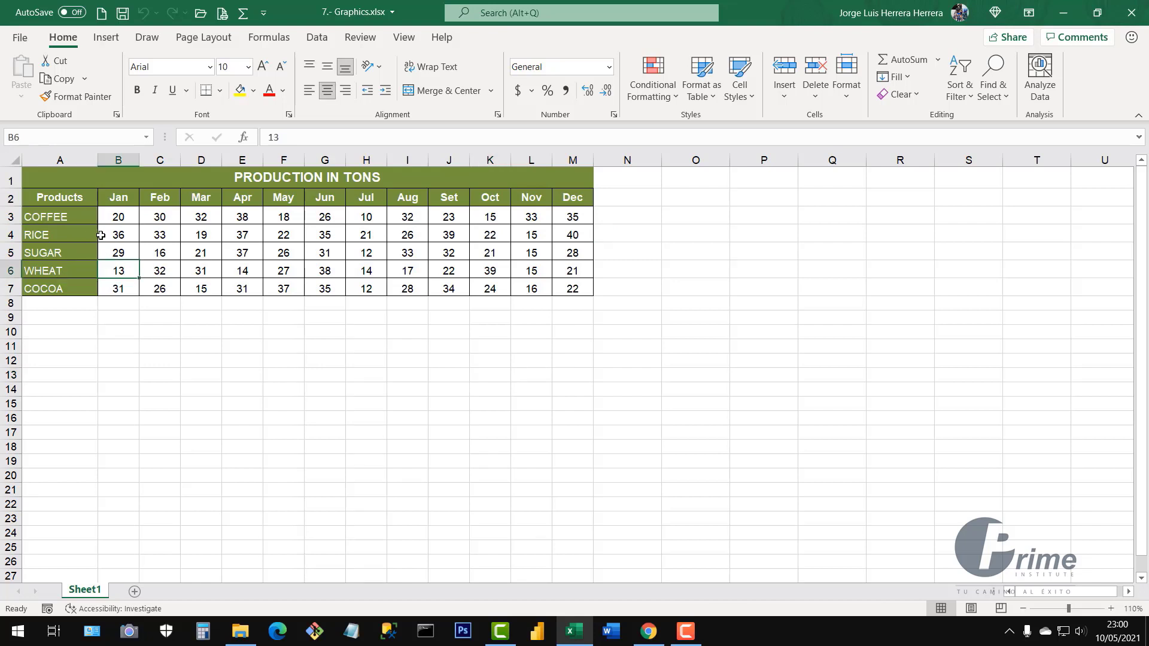
drag(51, 199, 574, 204)
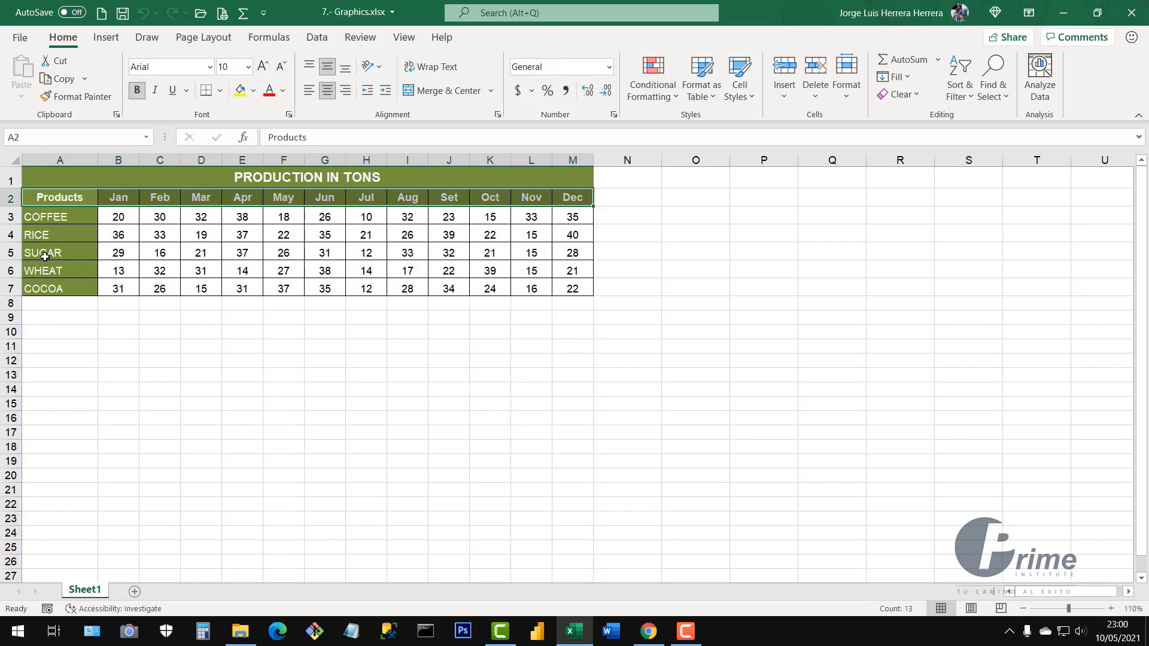
drag(45, 256, 573, 253)
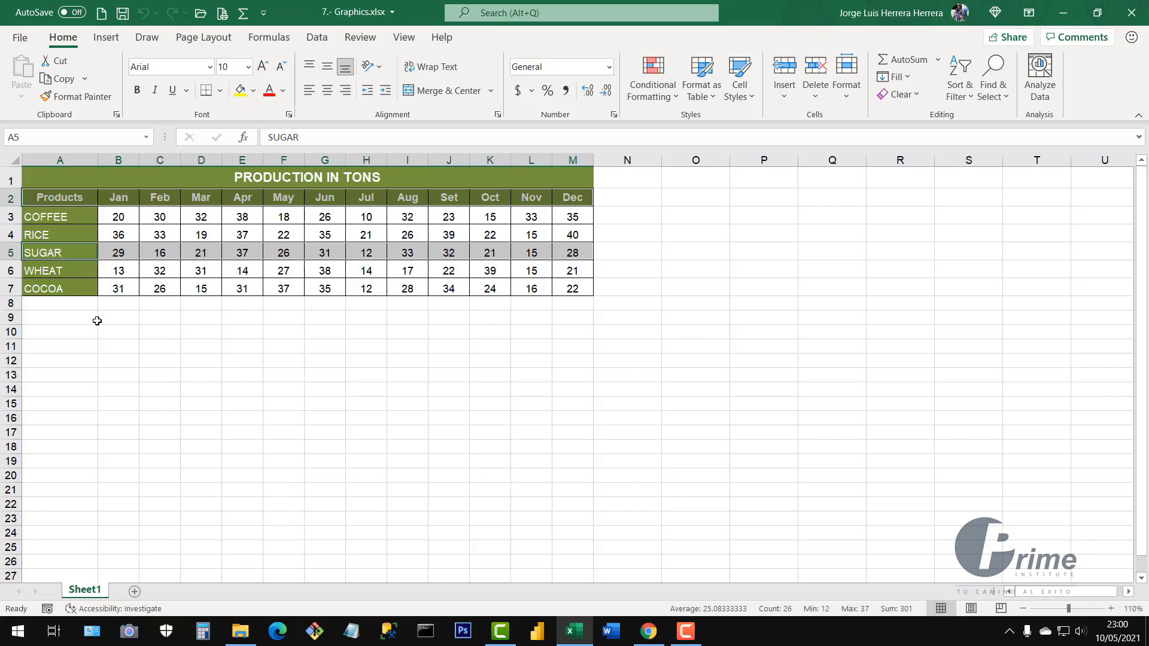
ctrl+drag(37, 289, 581, 290)
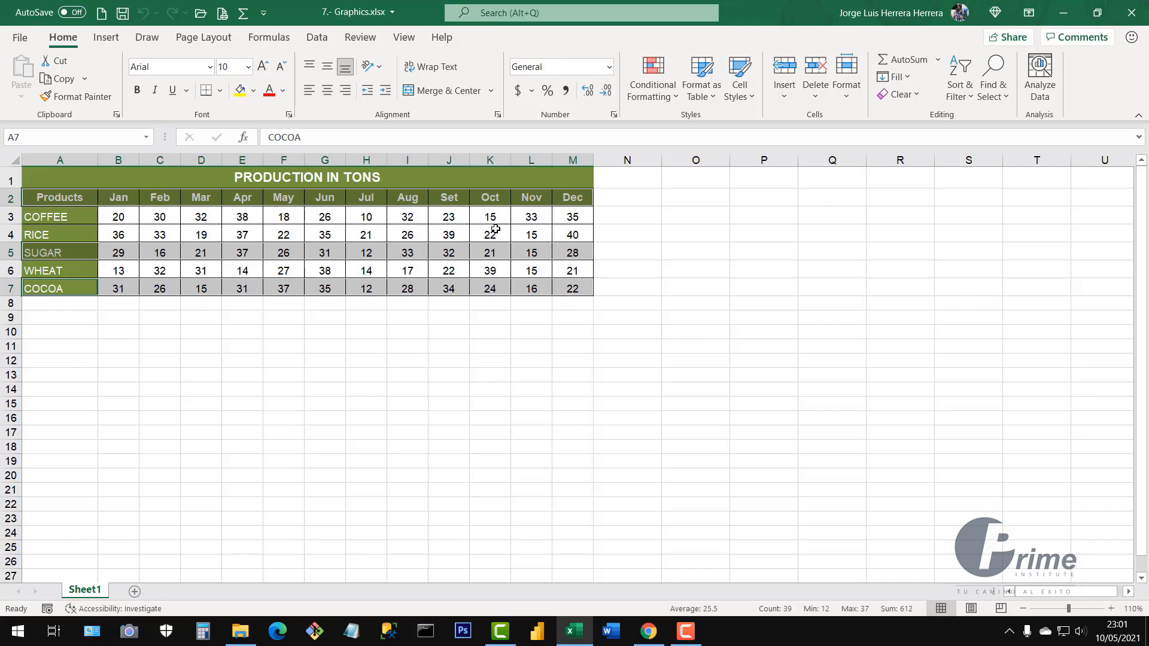
Try different selections: the product names, the title row, the header row and the whole table A2:M7
click(410, 350)
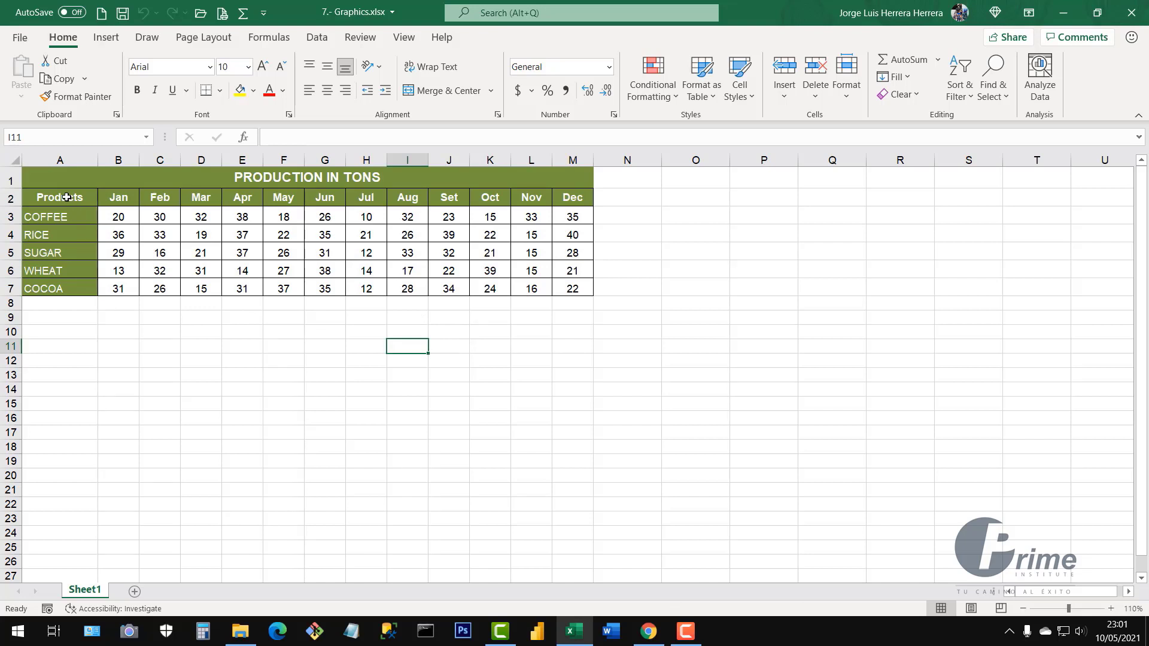
drag(66, 197, 60, 288)
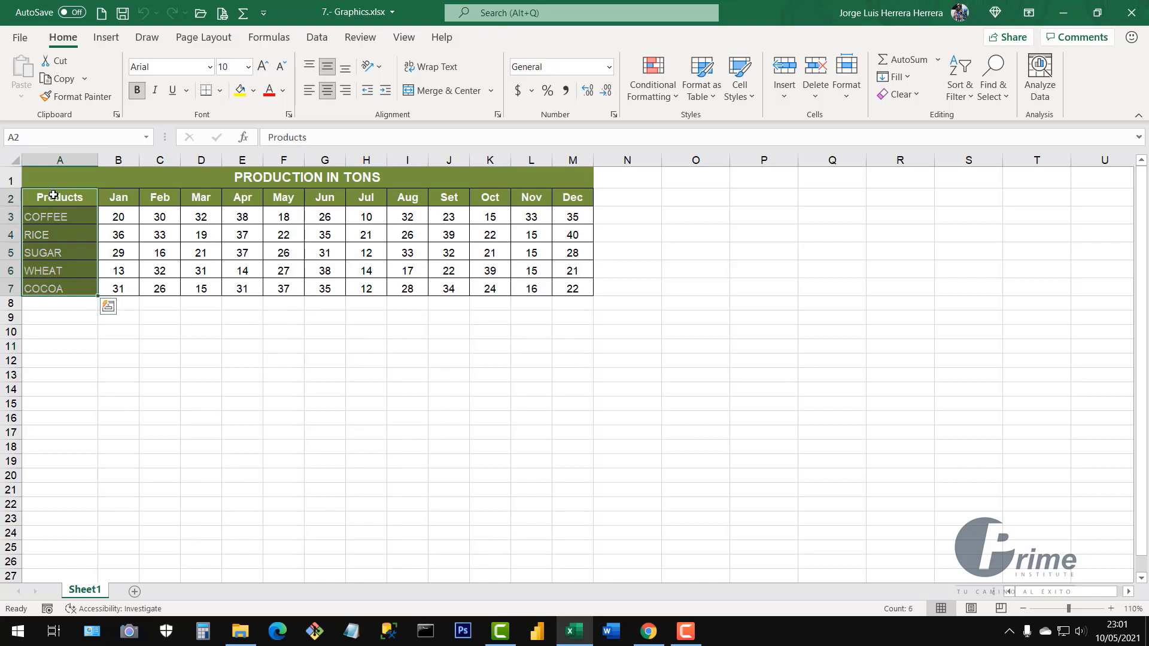
drag(54, 194, 60, 289)
click(245, 178)
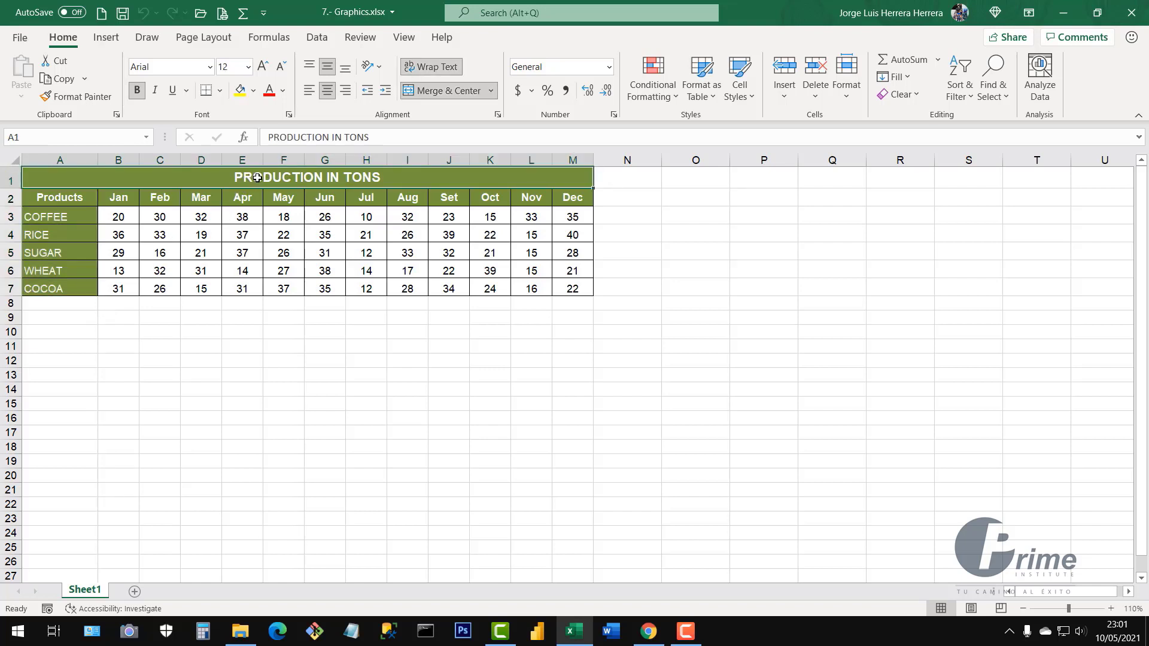
click(7, 181)
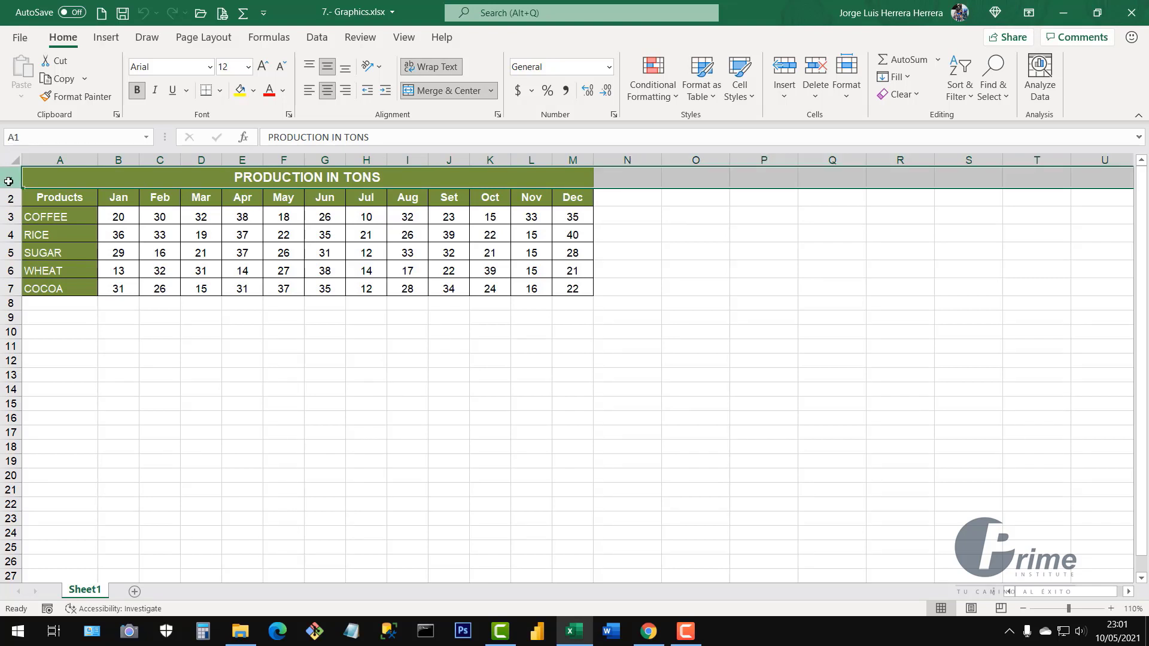
click(43, 197)
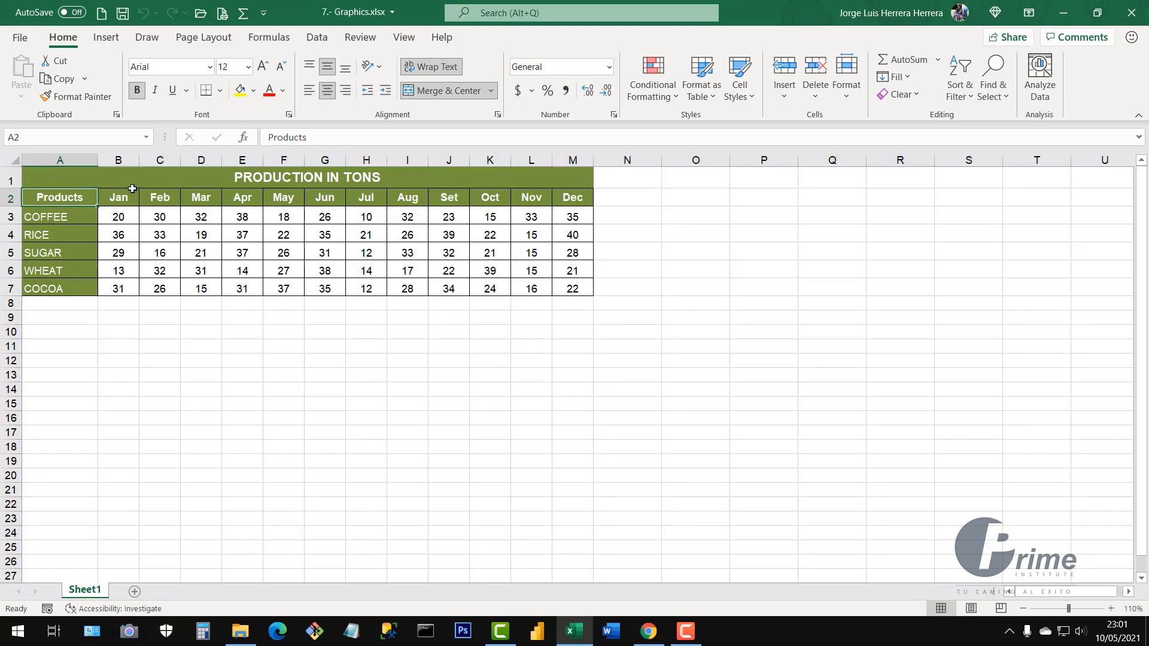
drag(132, 188, 587, 192)
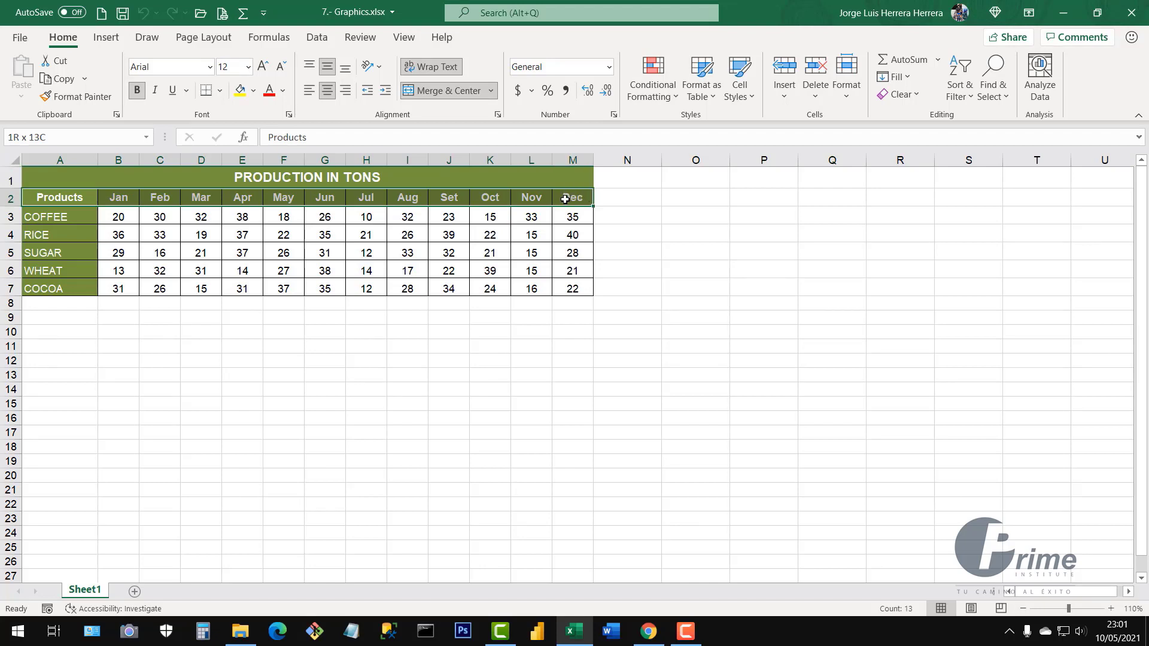
drag(565, 200, 559, 286)
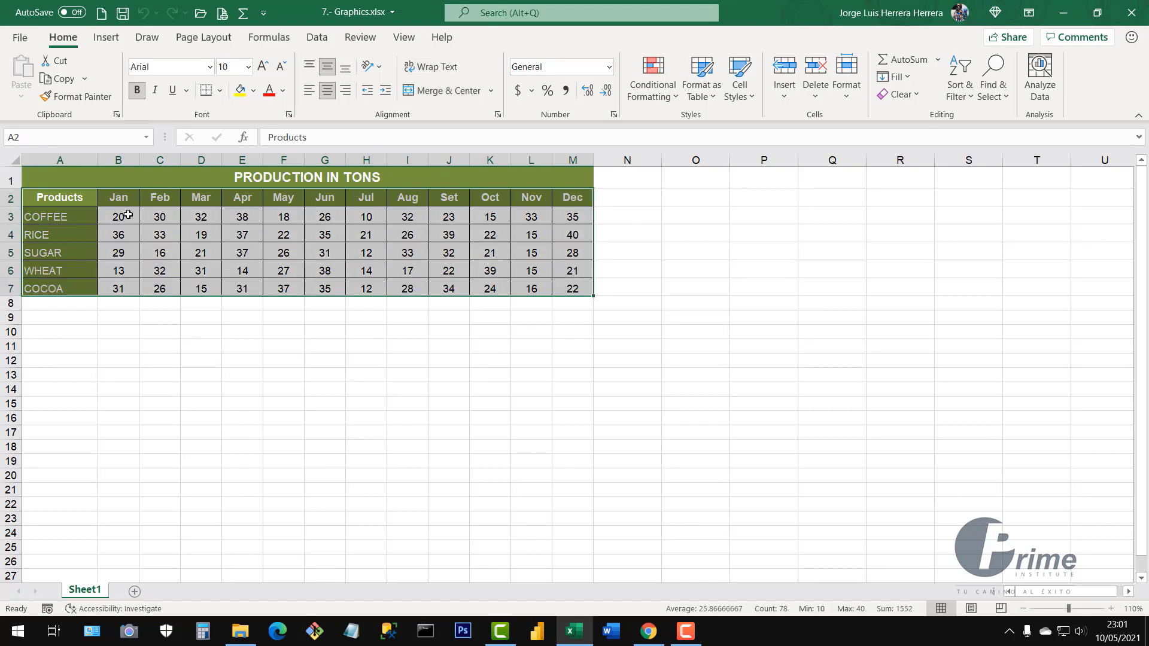
After trying the Jan, Feb and Mar columns, select the Products and Jan range A2:B7
drag(119, 197, 118, 289)
drag(160, 197, 159, 288)
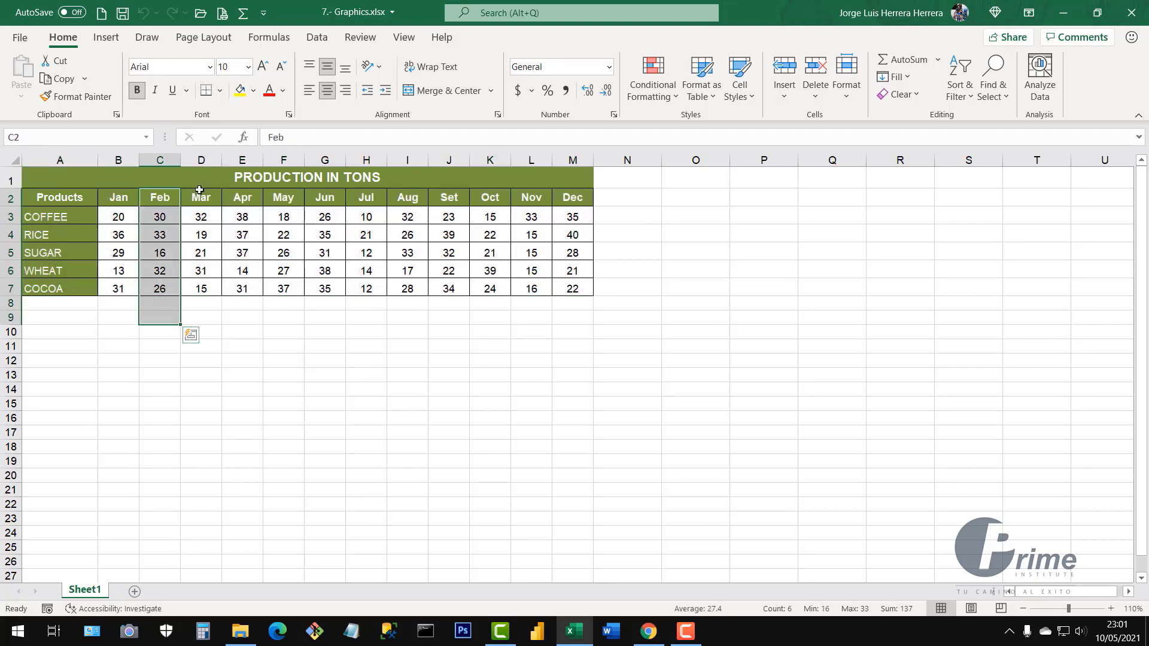
drag(201, 197, 197, 288)
drag(59, 160, 582, 161)
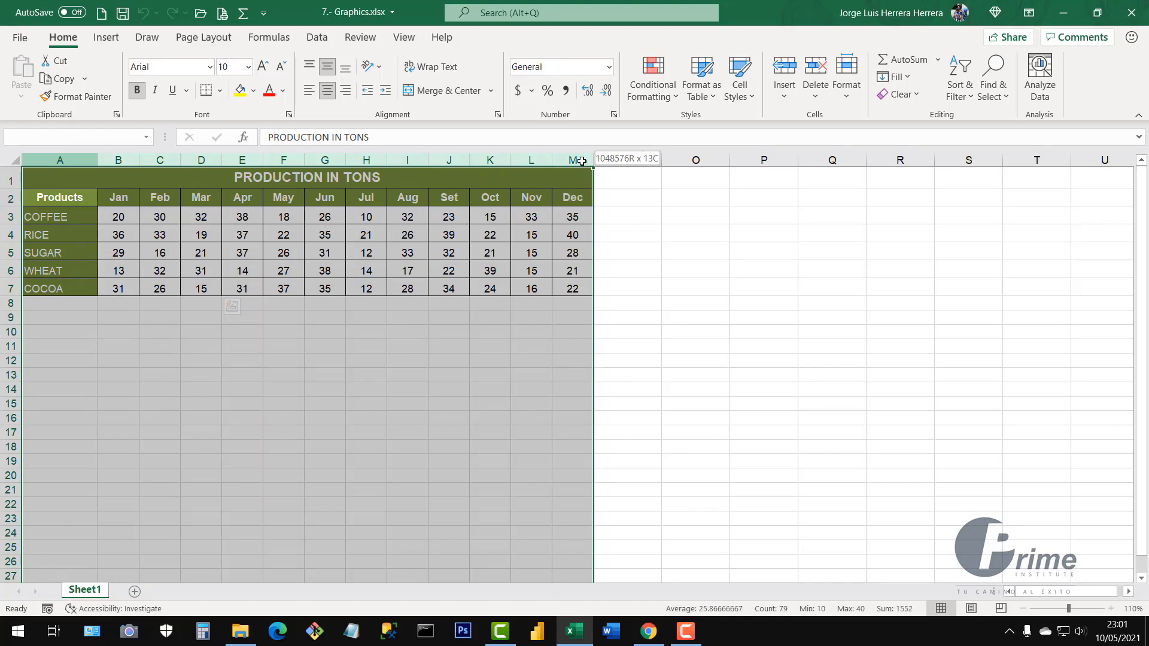
click(325, 251)
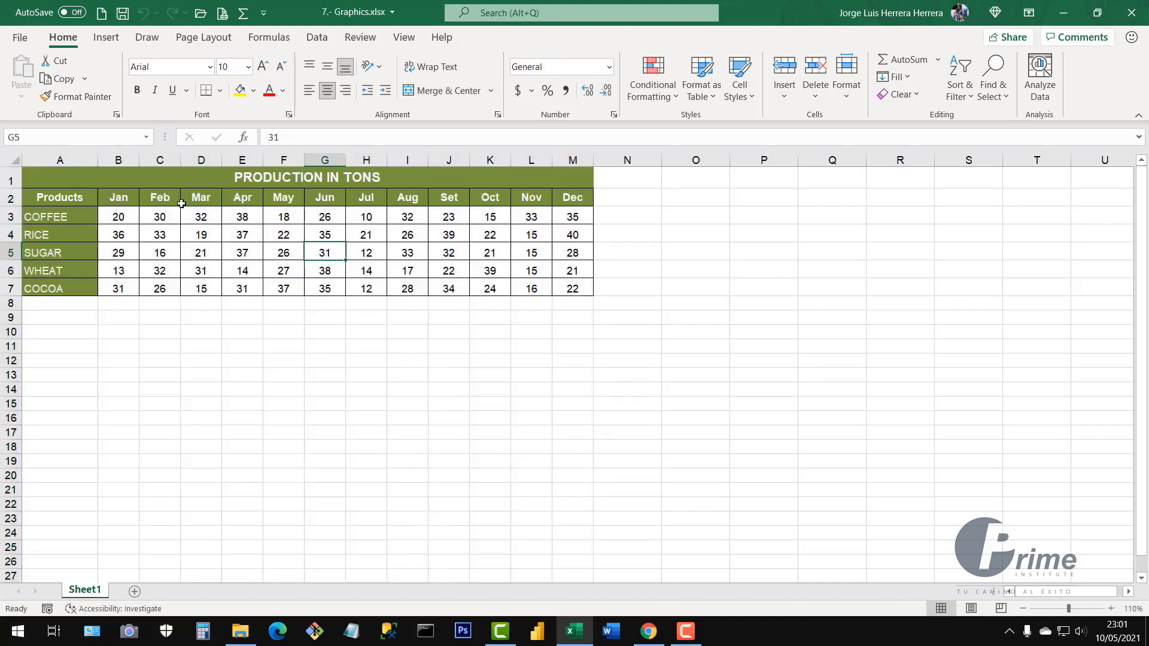
click(220, 249)
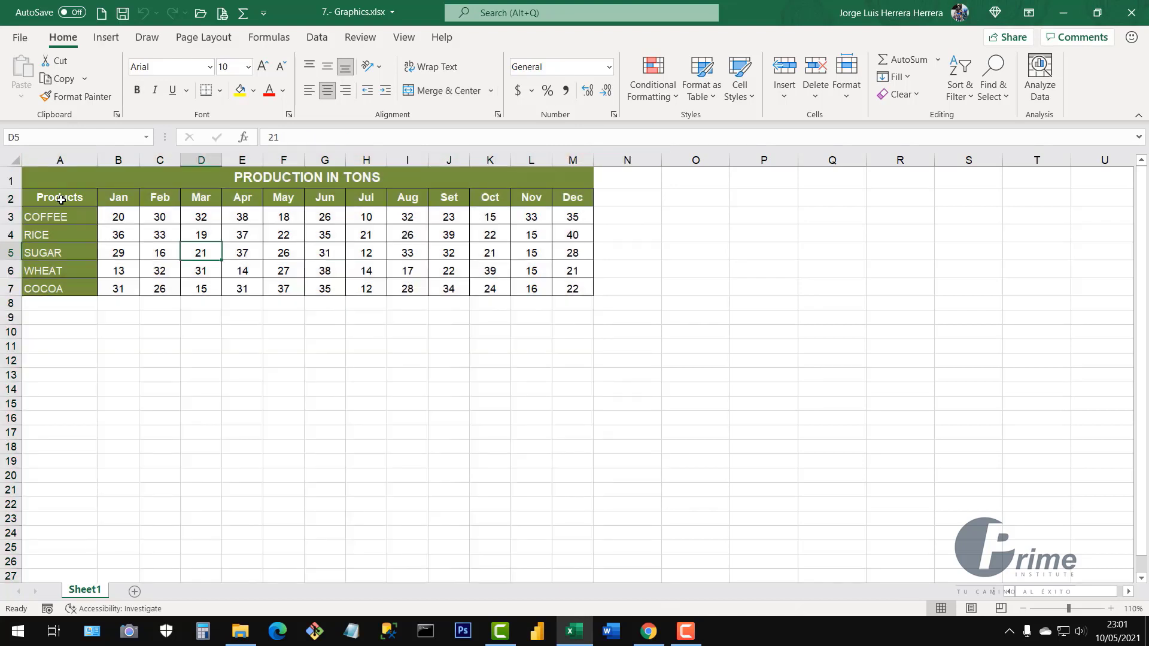
drag(61, 200, 137, 198)
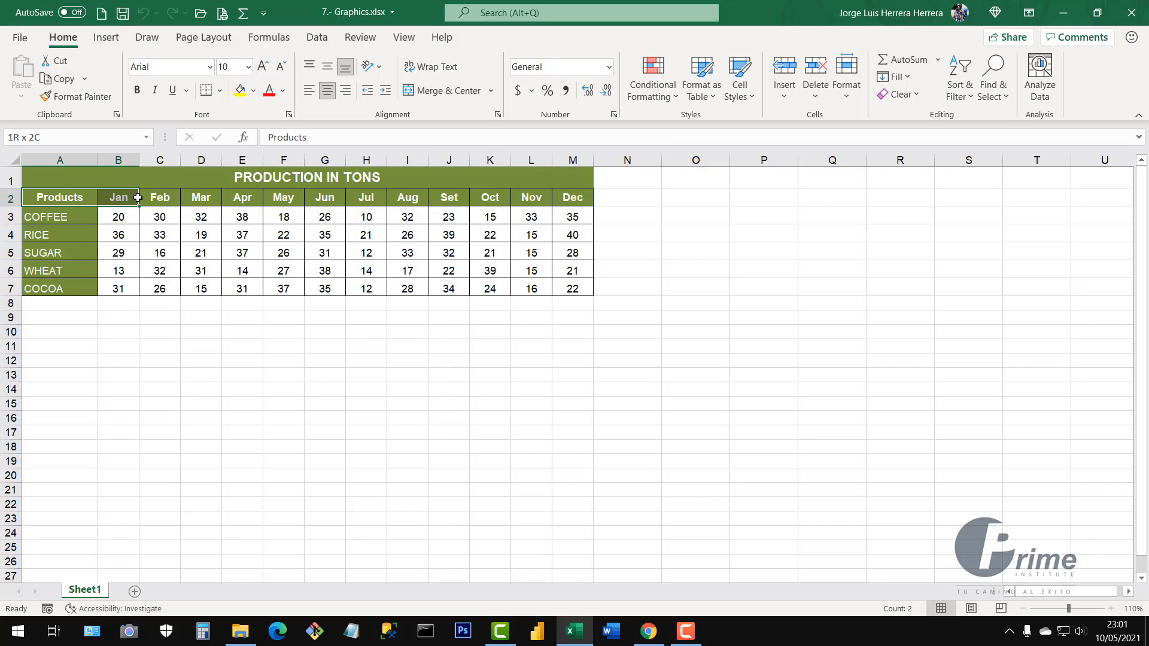
drag(138, 198, 137, 293)
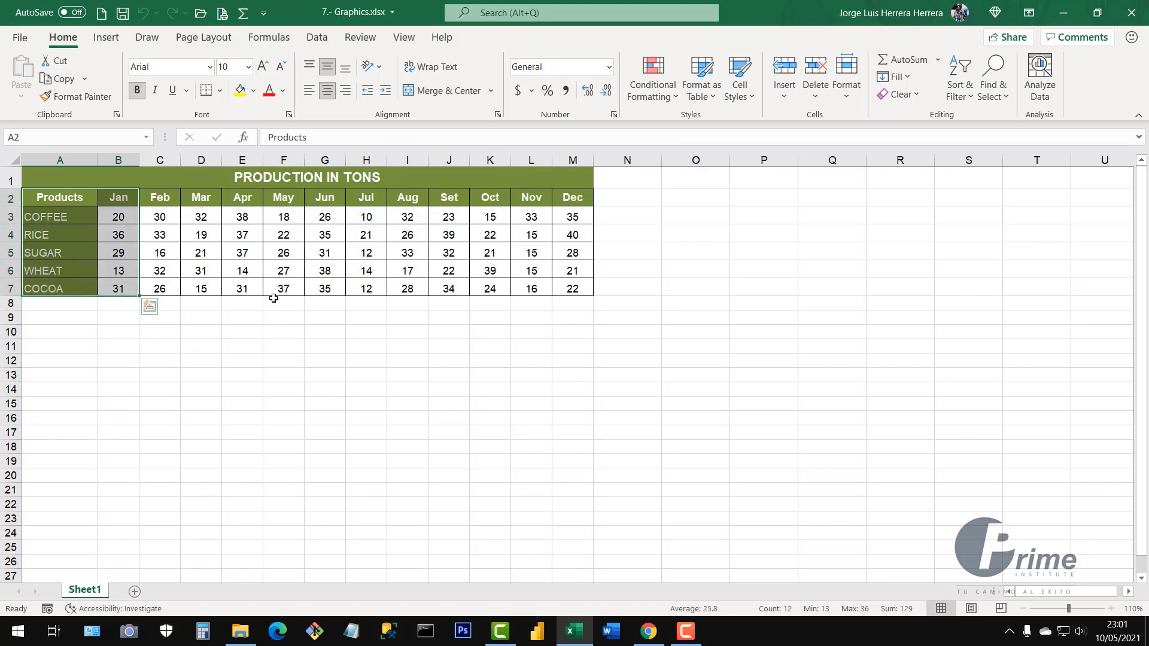
On the Insert ribbon, preview the column, line and pie chart type lists
click(106, 40)
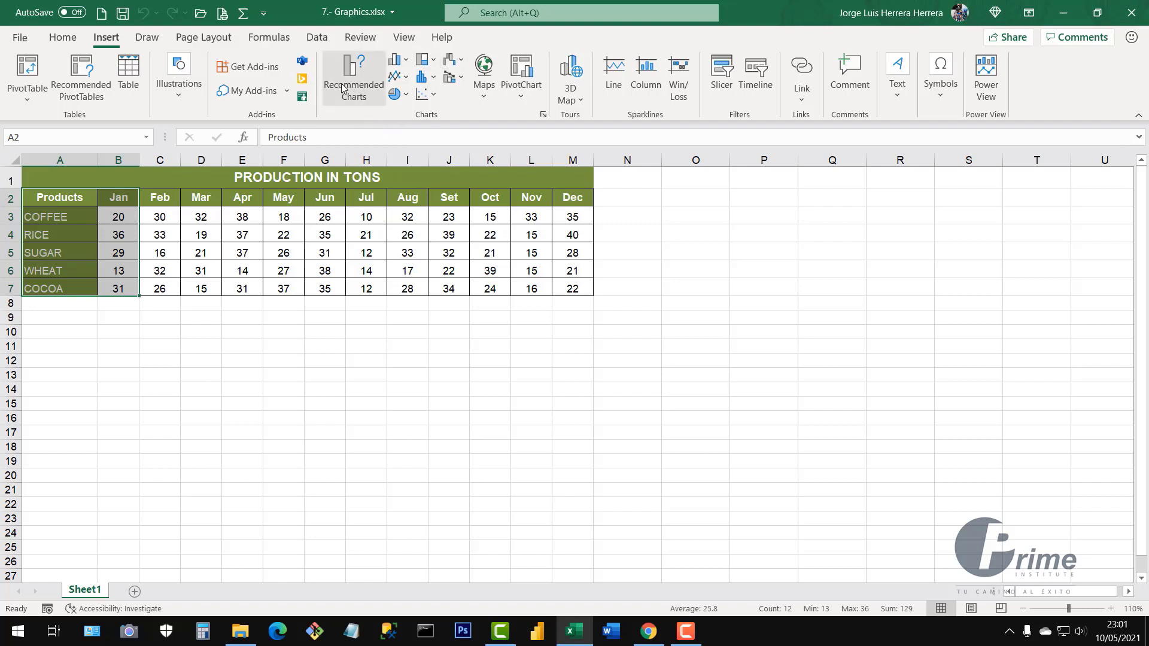
click(409, 63)
click(409, 62)
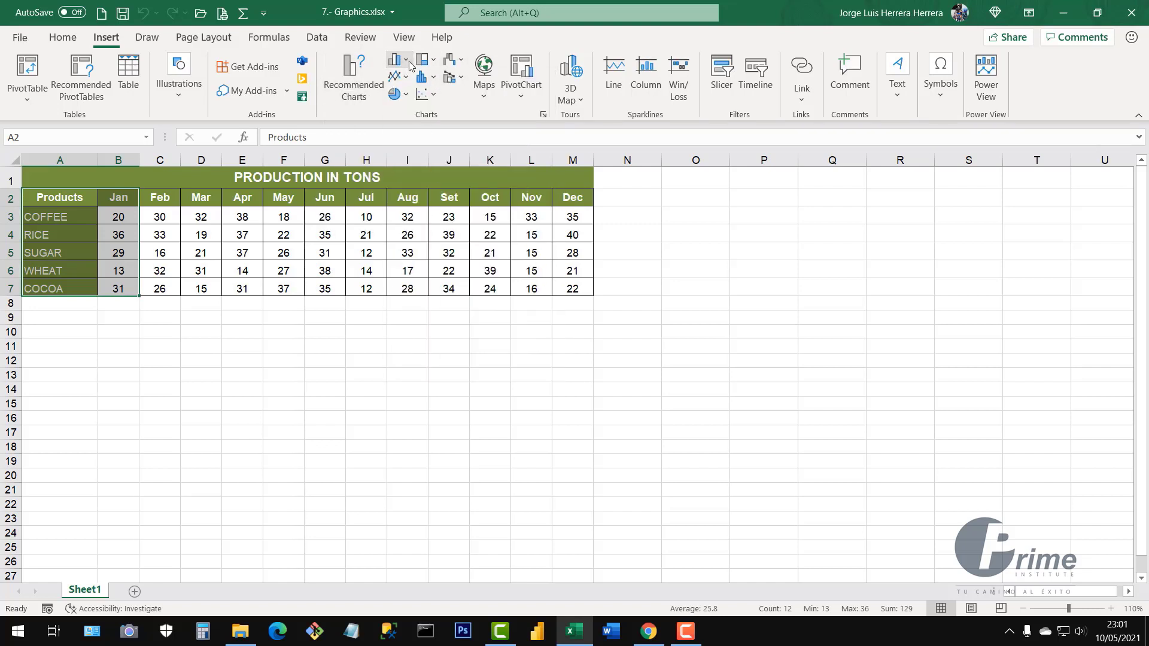
click(407, 77)
click(406, 77)
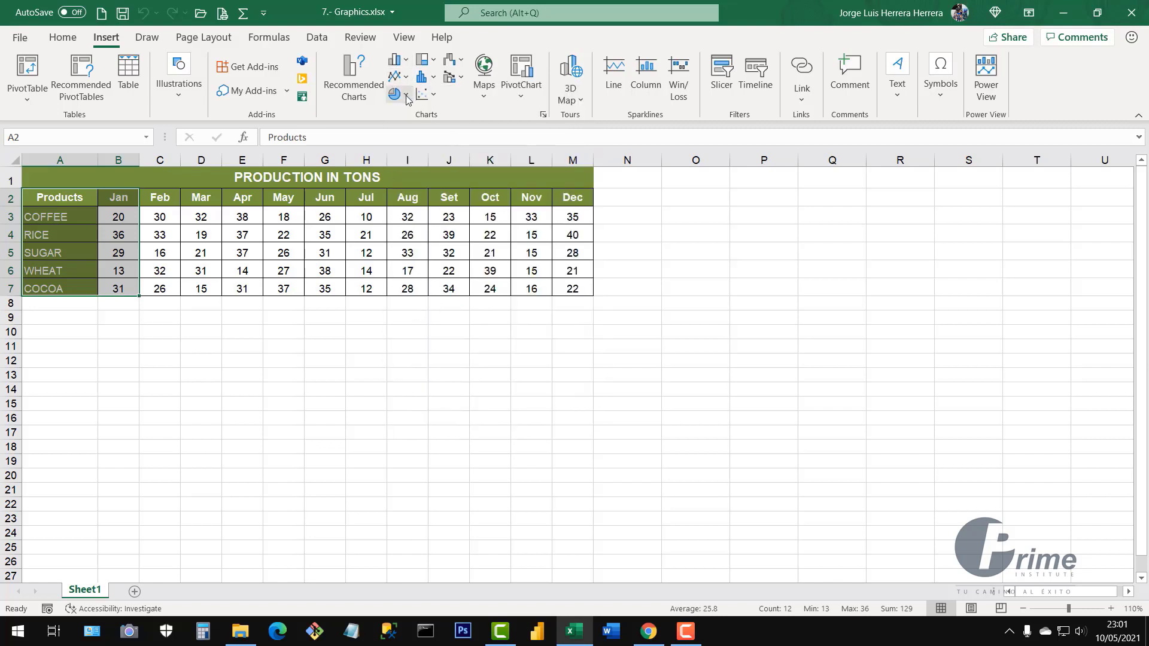
click(407, 96)
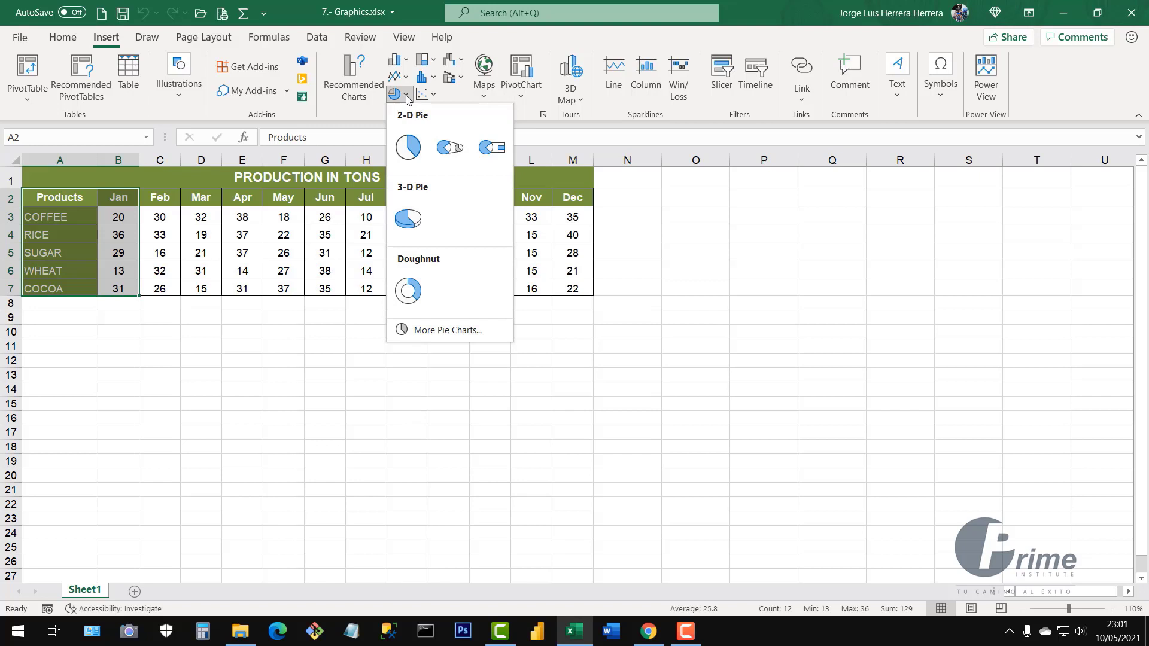
click(407, 96)
Preview the hierarchy, statistic, scatter, waterfall and combo chart type lists without inserting anything
click(435, 63)
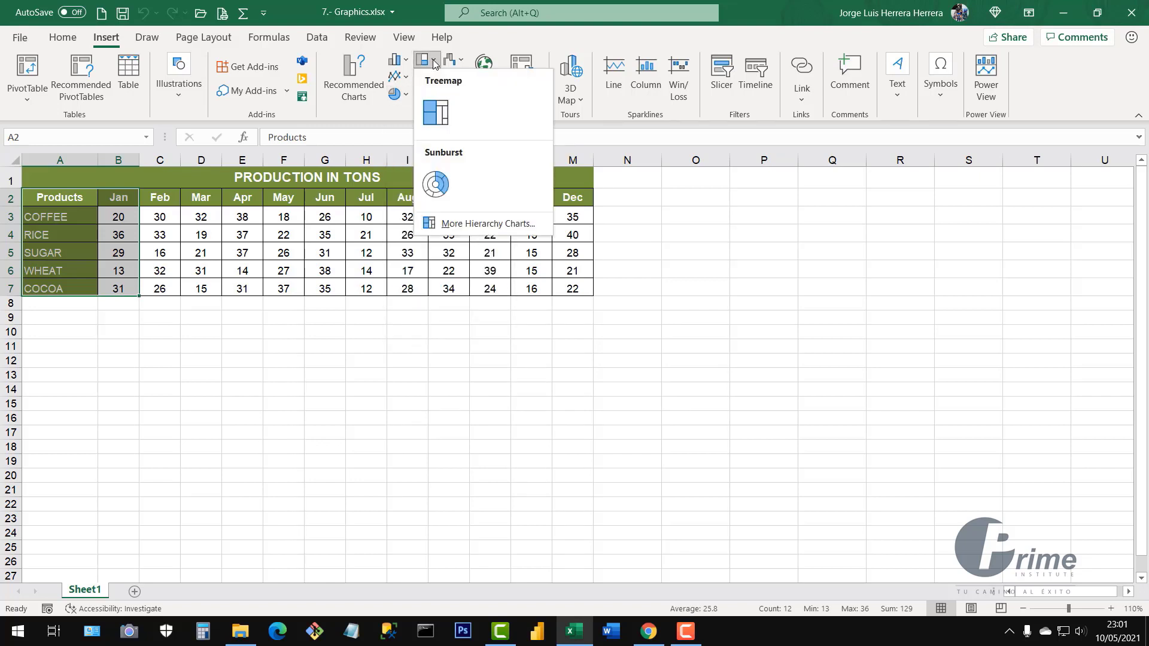
click(434, 62)
click(432, 79)
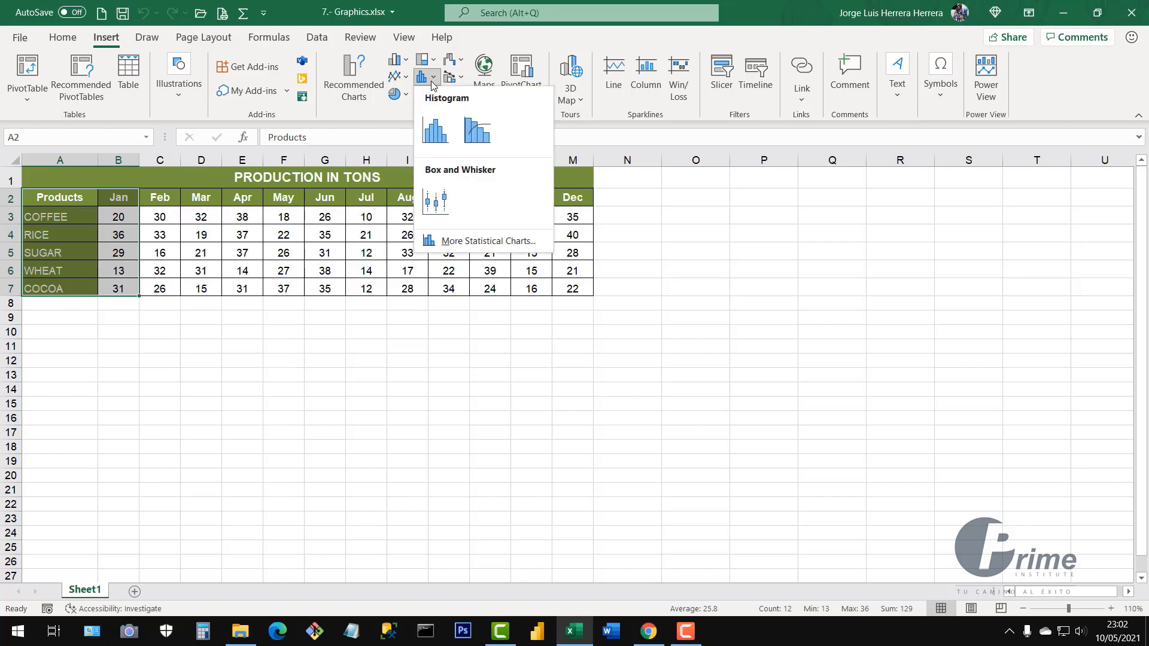
click(433, 82)
click(432, 97)
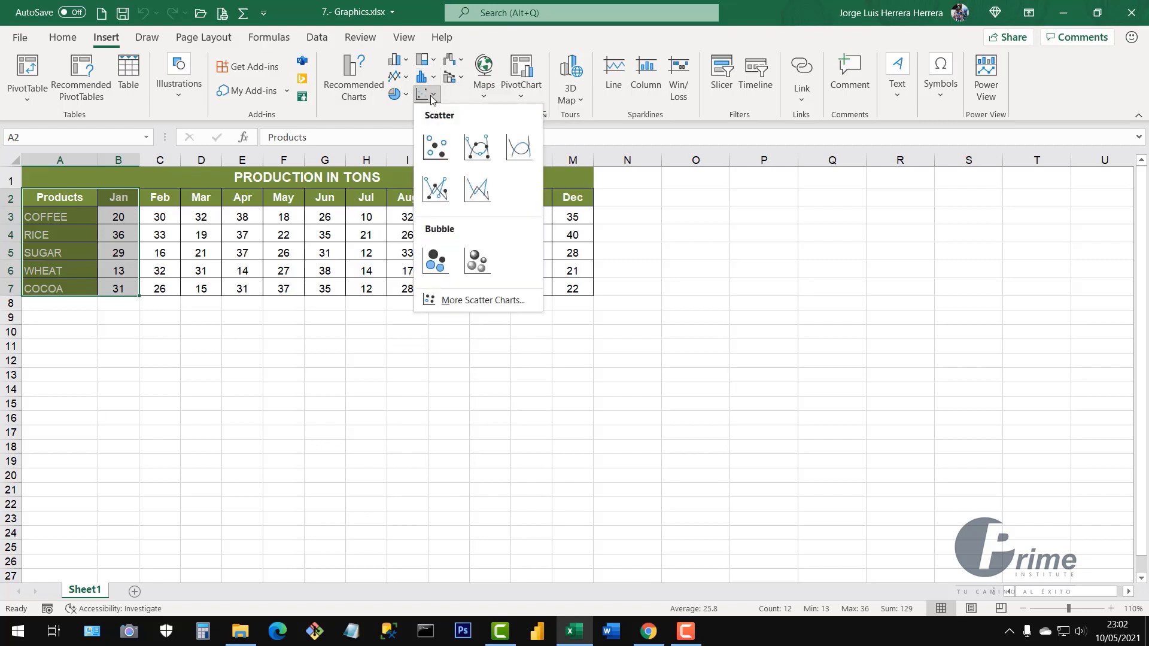
click(432, 97)
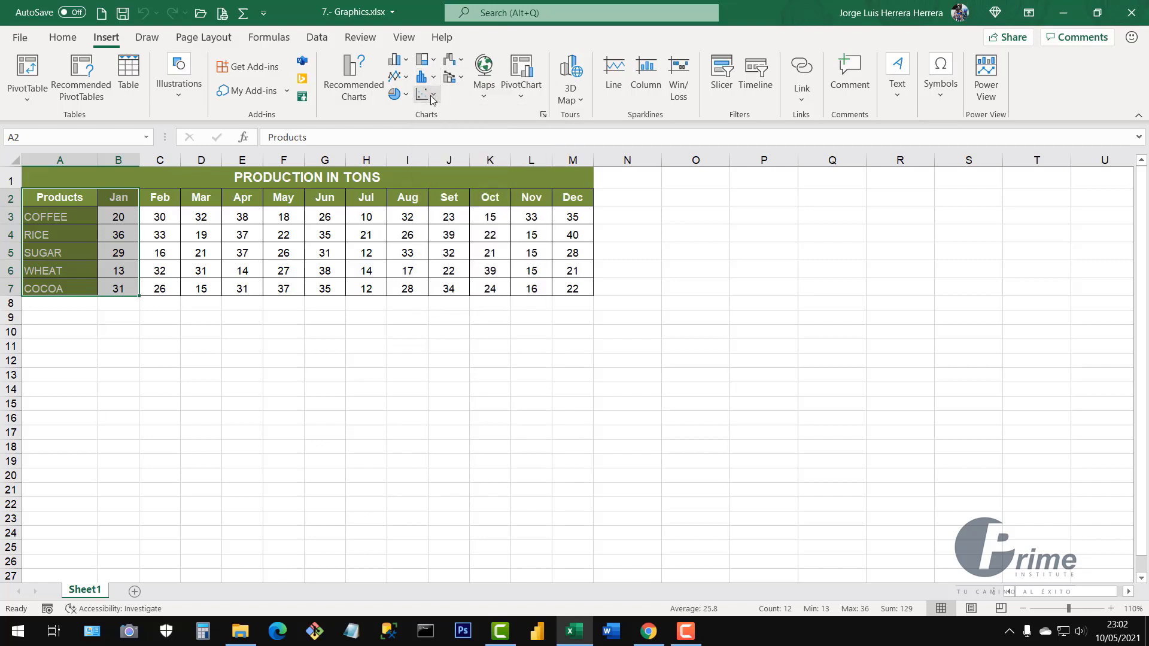
click(463, 61)
click(463, 61)
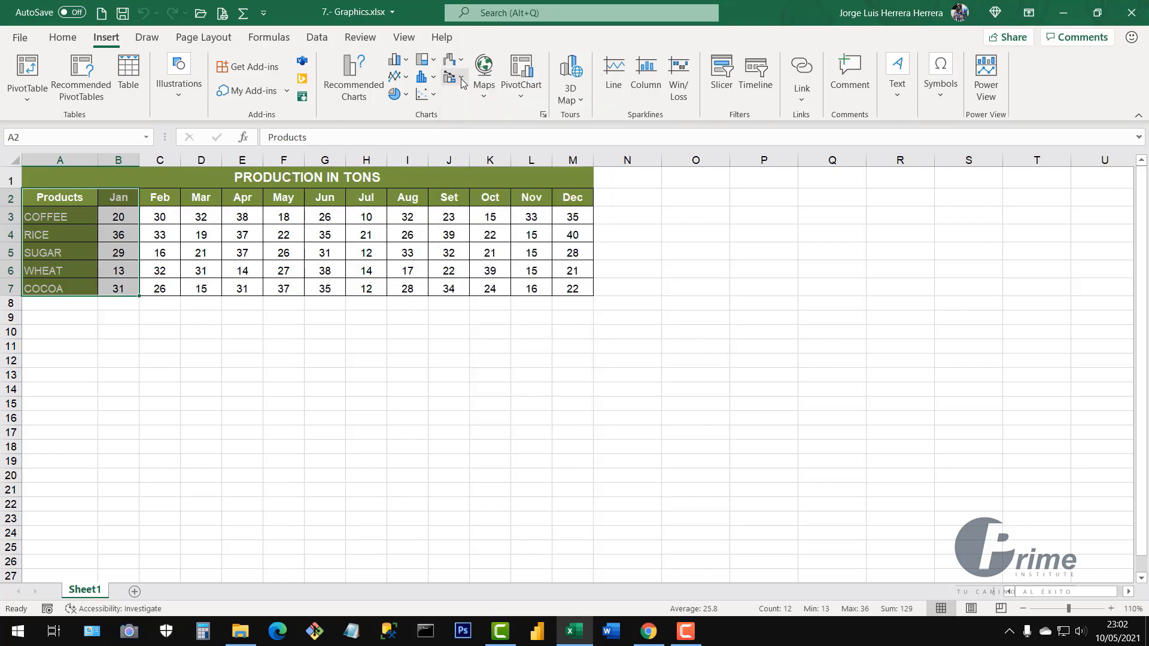
click(462, 79)
click(462, 83)
Insert a 2-D Pie chart of the Products and Jan data
click(407, 94)
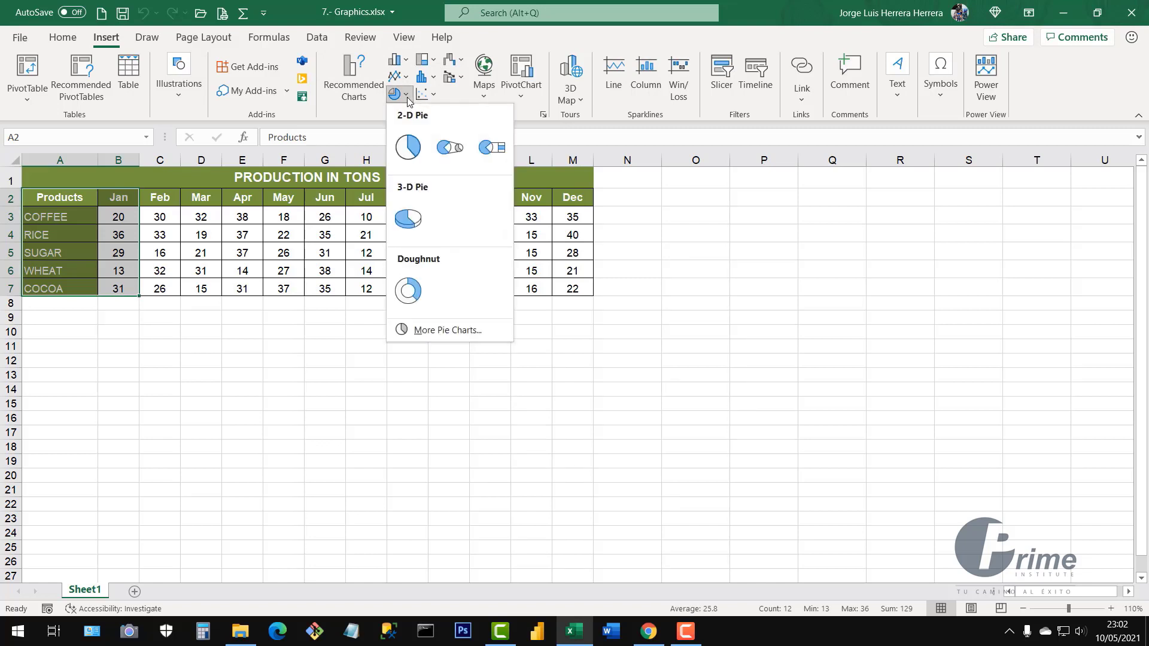
click(406, 148)
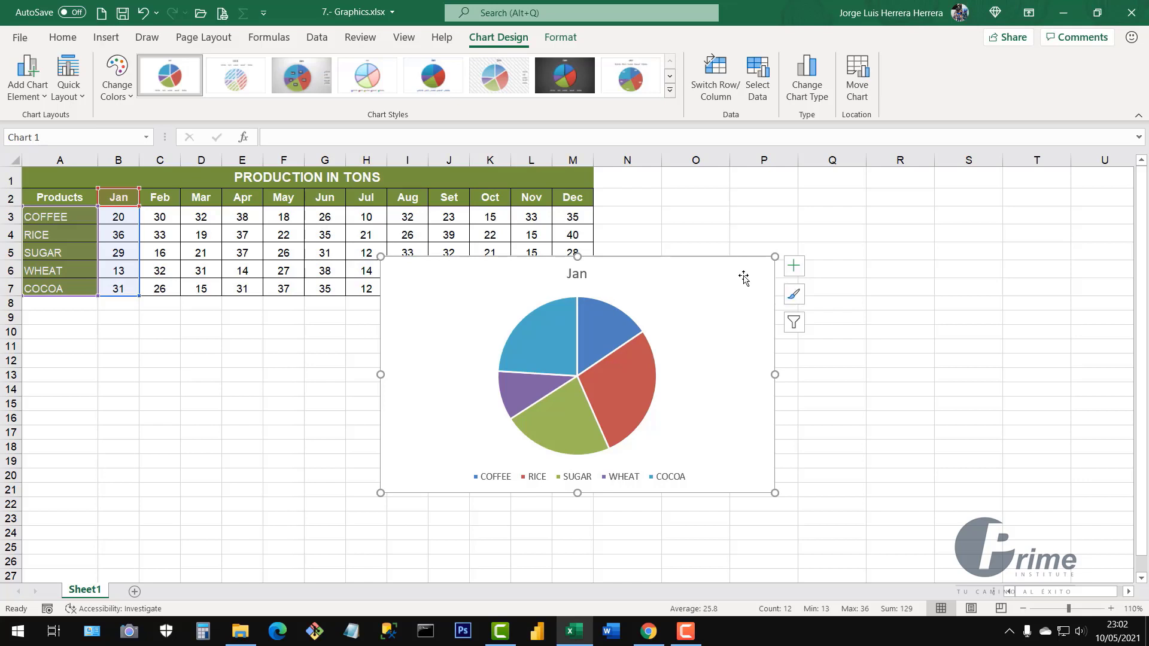
Move the pie chart to the right of the table and shrink it
click(621, 323)
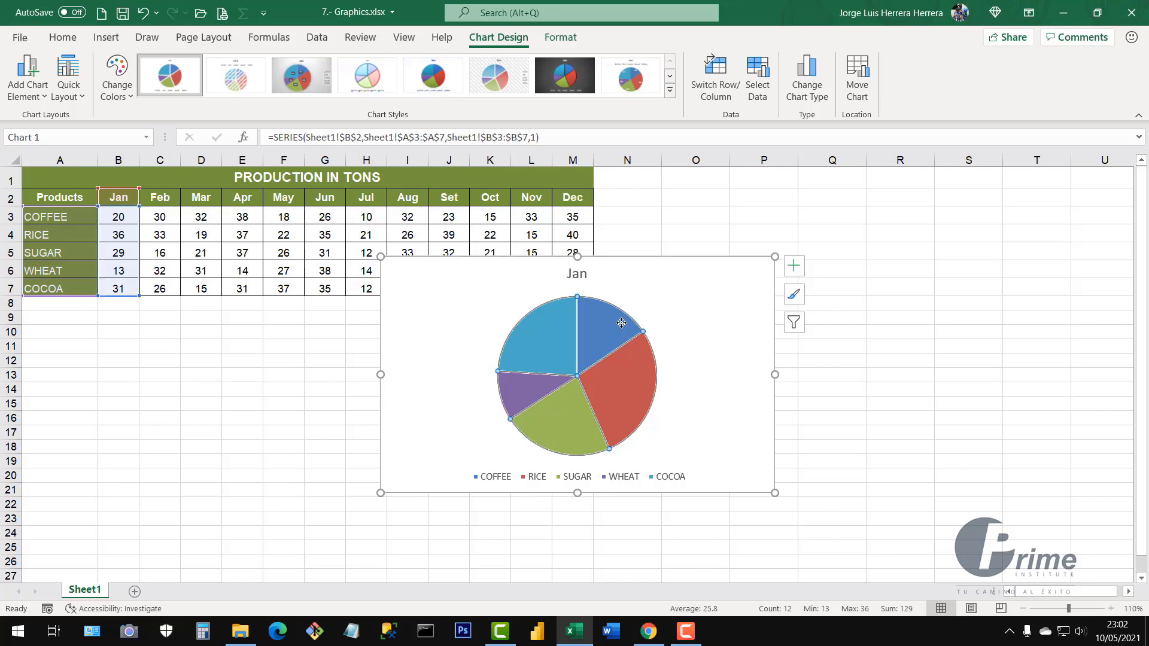
drag(616, 323, 566, 330)
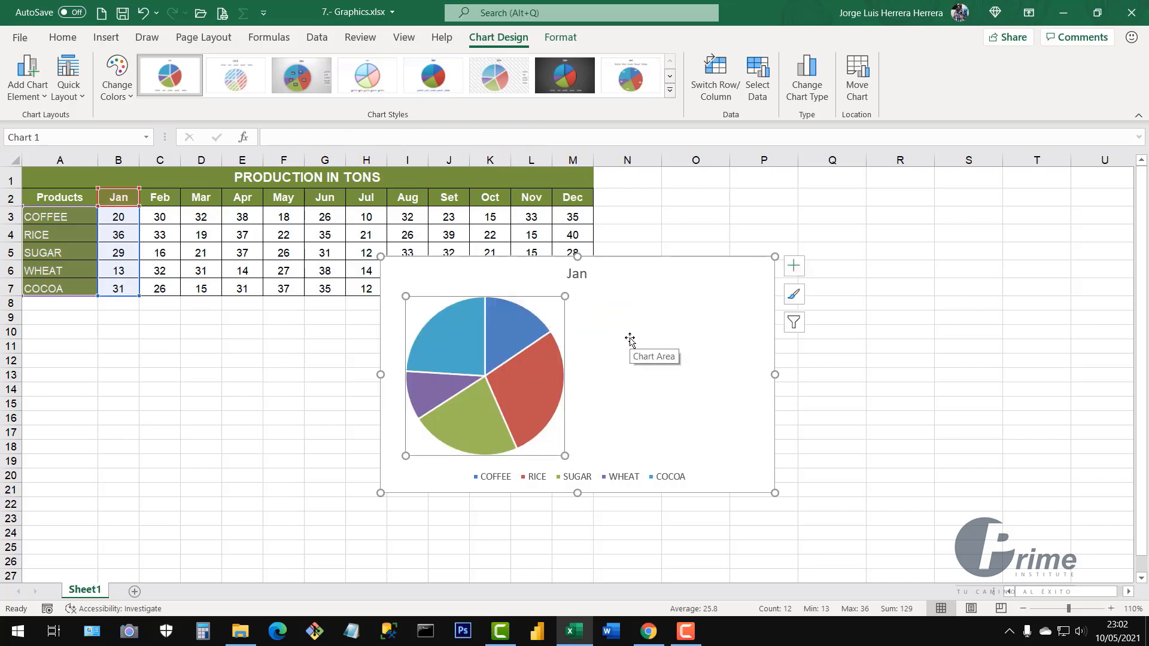
key(ctrl+z)
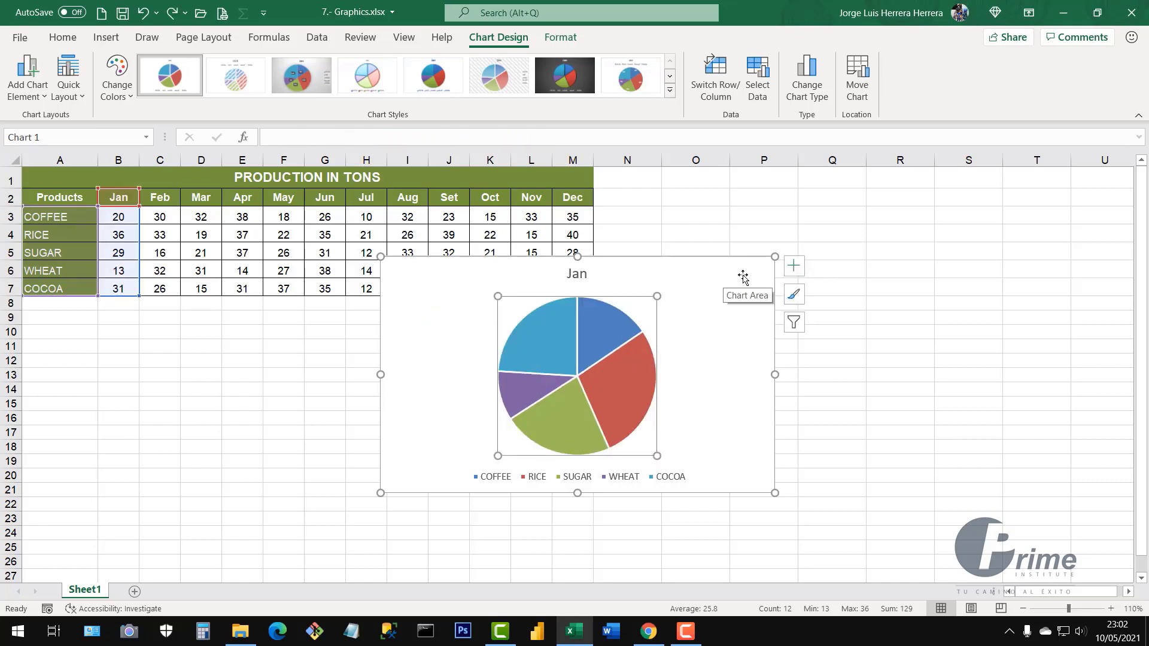
mouse_move(743, 276)
mouse_down()
mouse_move(644, 315)
mouse_move(882, 244)
mouse_move(971, 194)
mouse_up()
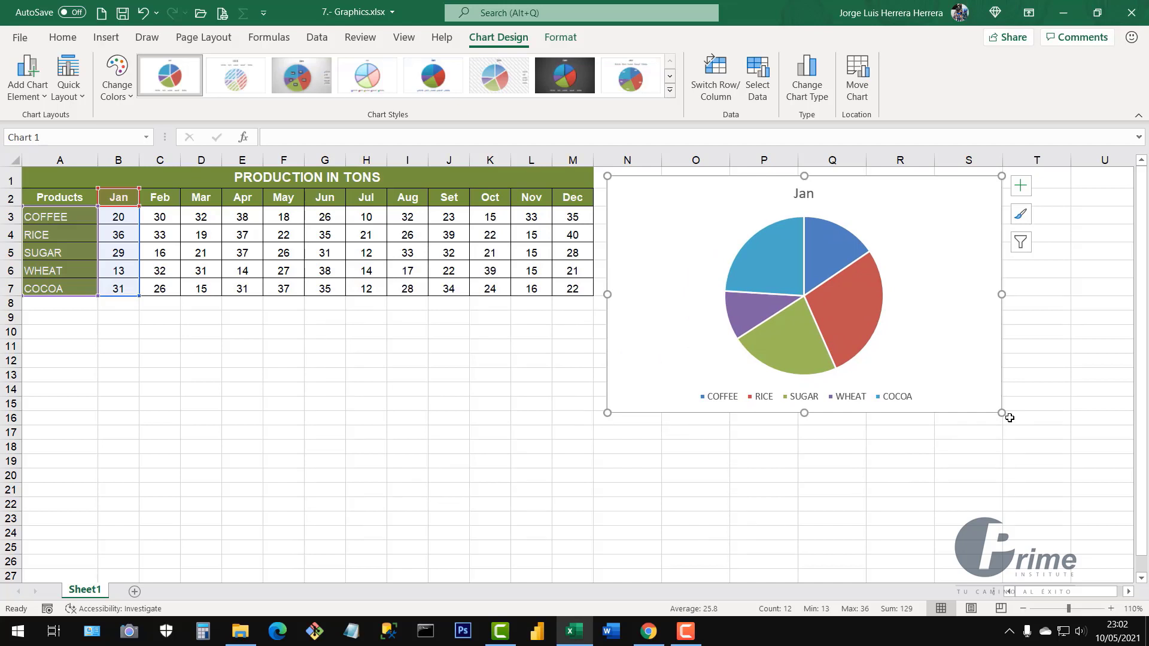
drag(1001, 414, 844, 389)
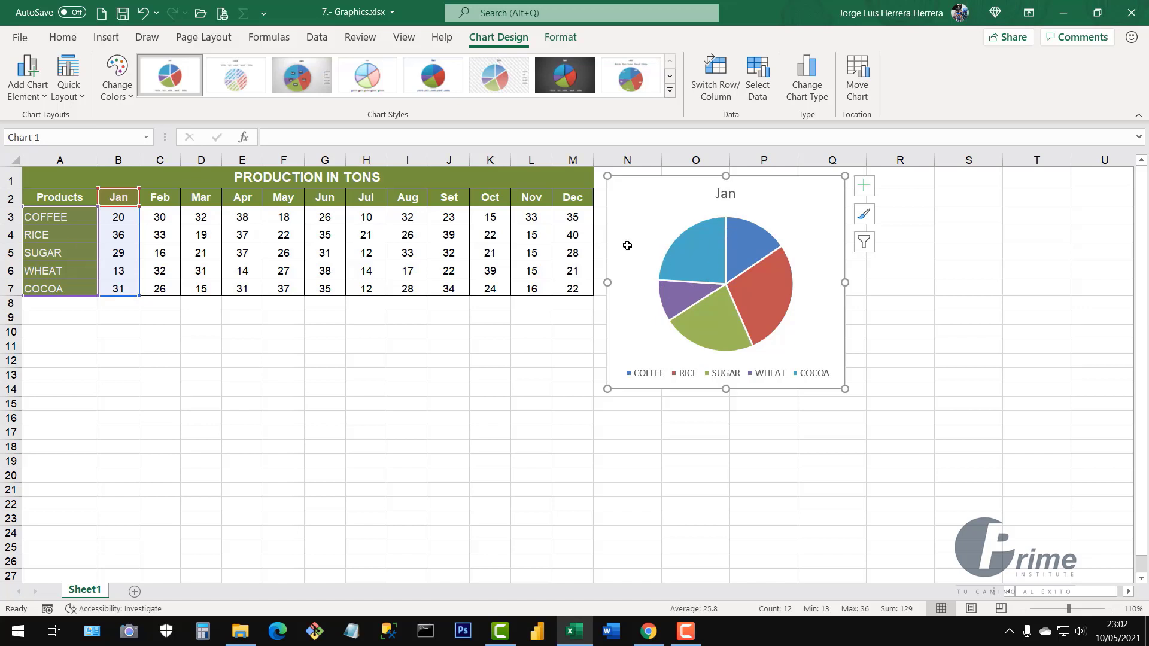
Select the chart's Jan title, pie series and legend in turn, then the whole chart
click(723, 196)
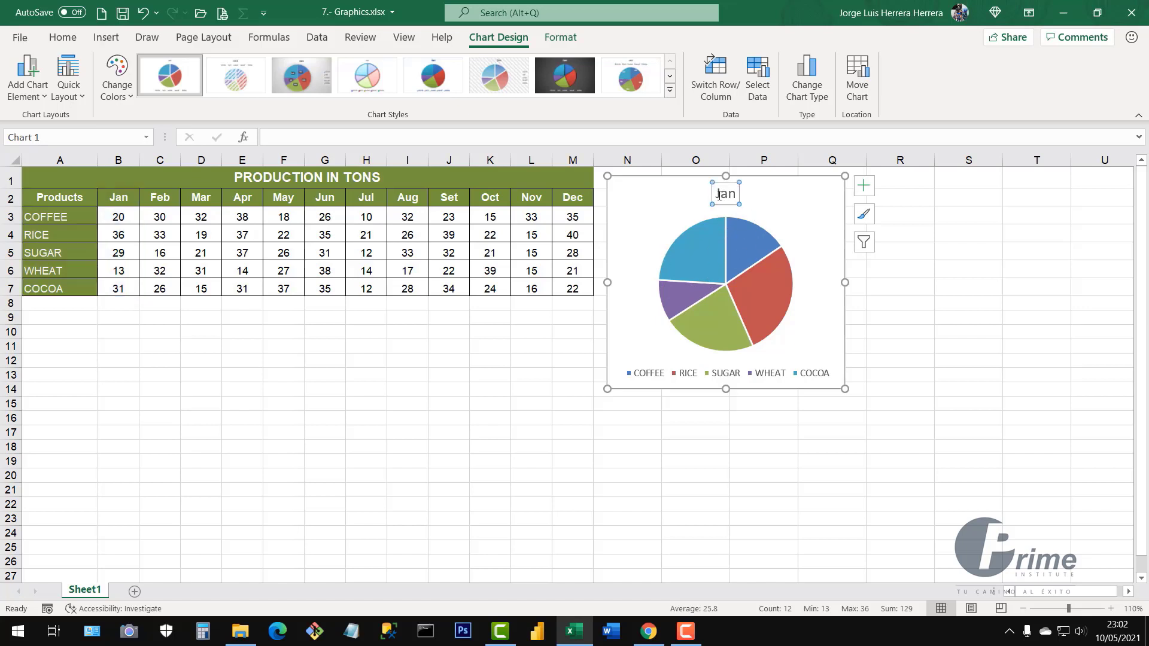
click(709, 263)
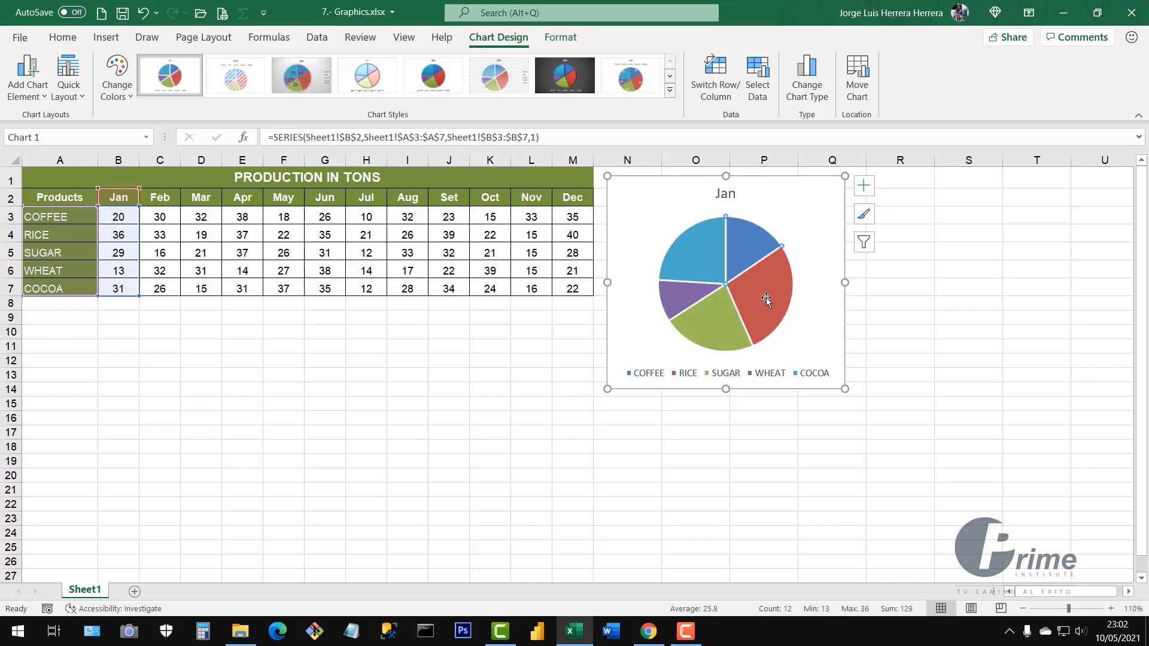
click(653, 380)
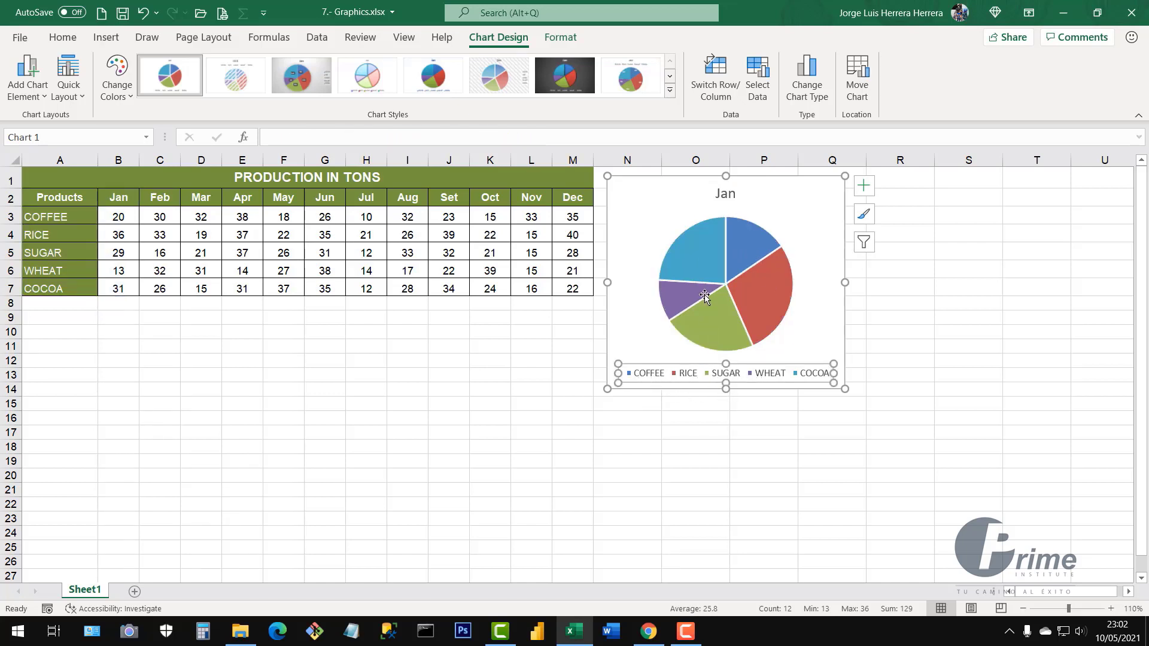
click(805, 234)
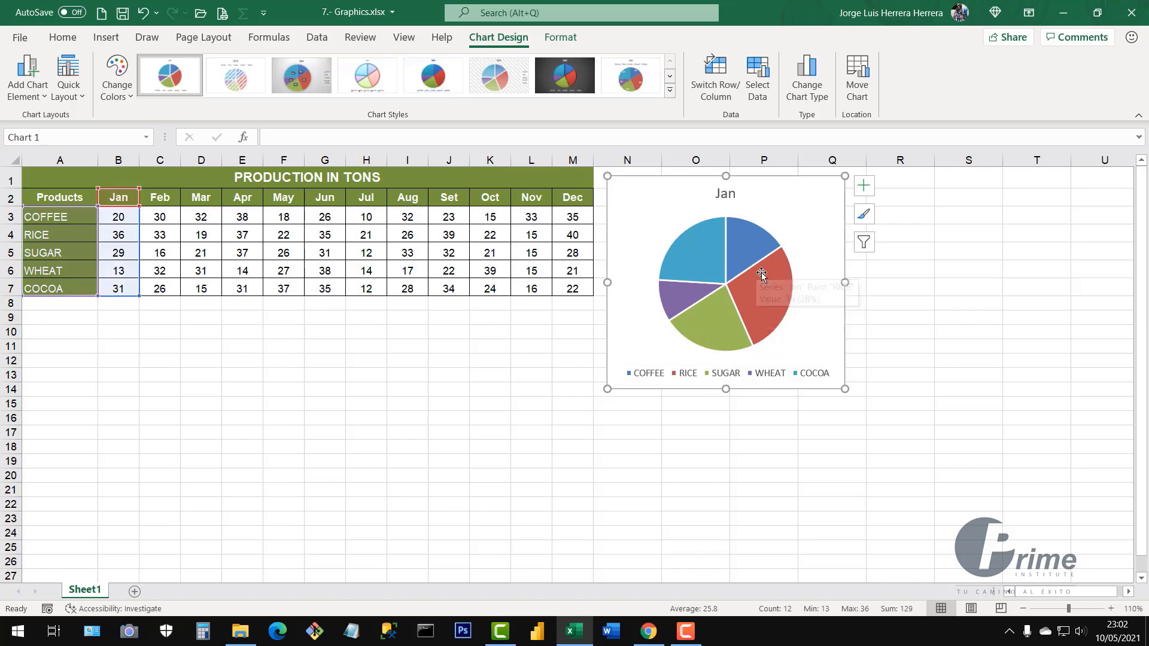
Try several pie chart styles, including 3-D, flat and blue-background options
click(864, 216)
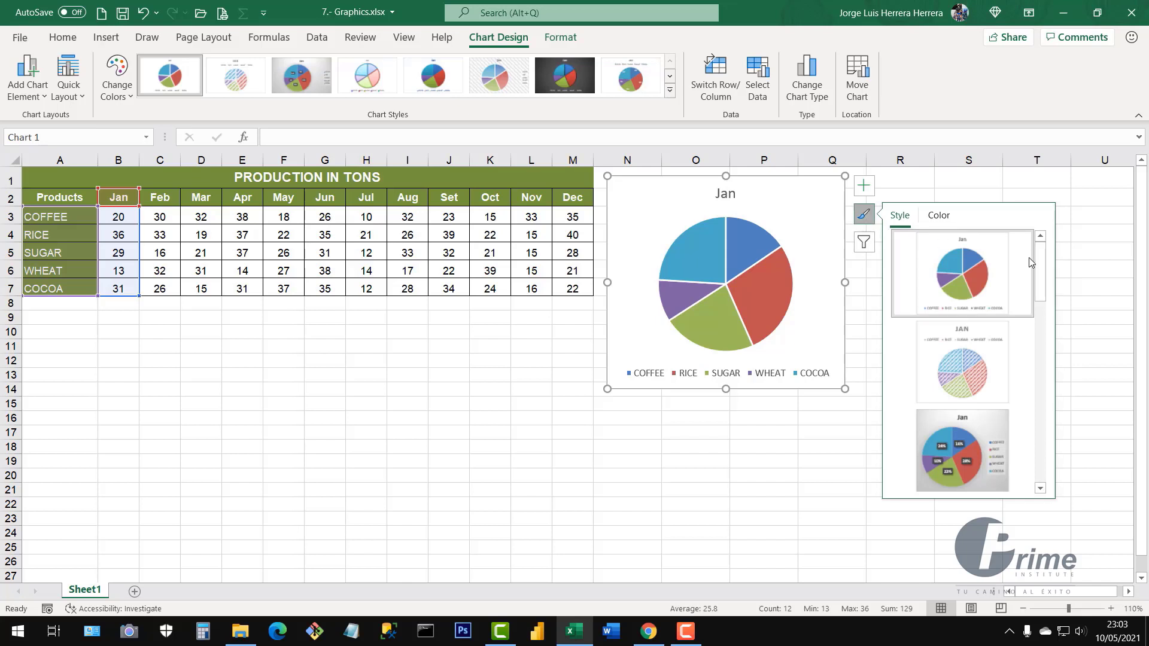
scroll(1043, 280, down, 1)
drag(1043, 280, 1053, 491)
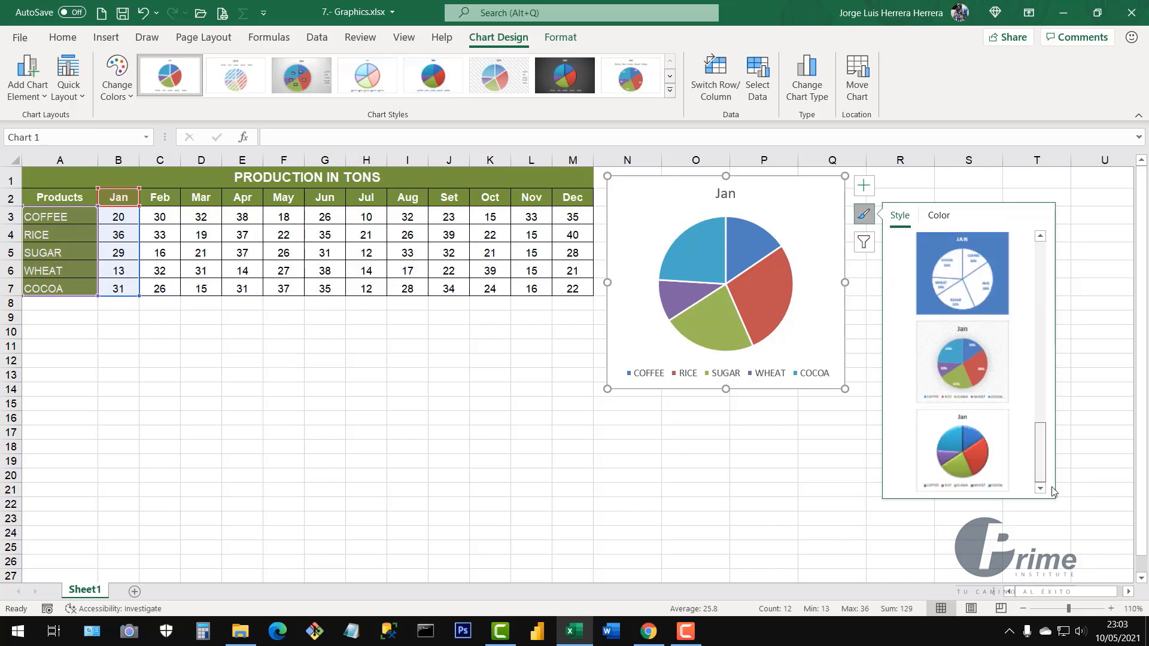
click(971, 472)
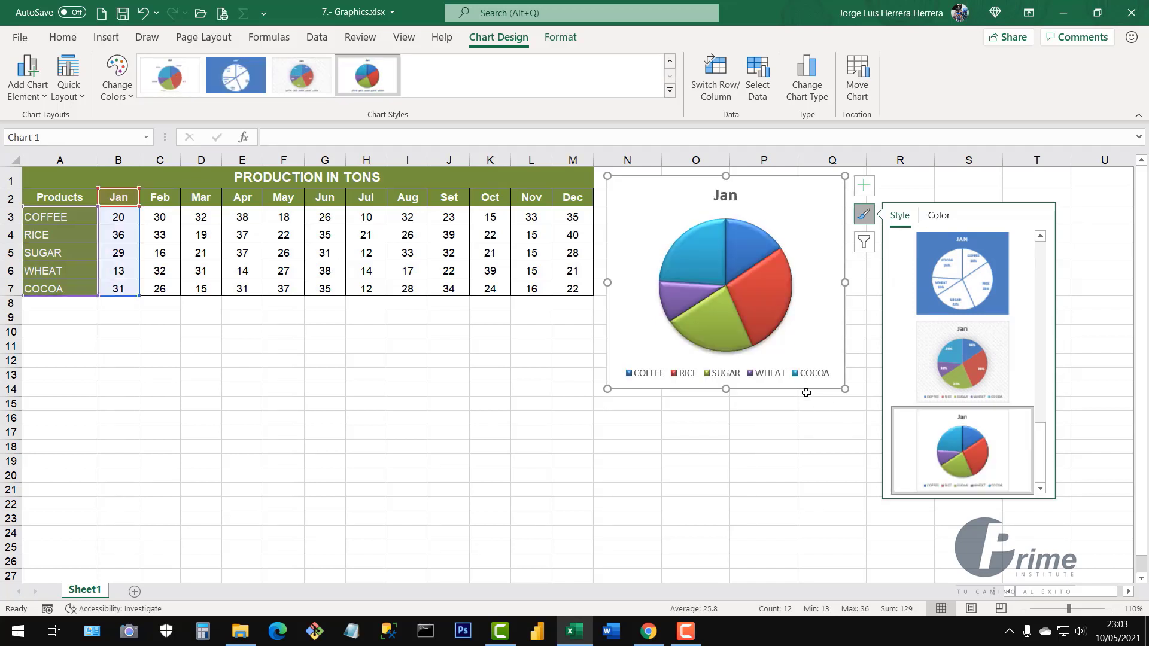
click(972, 371)
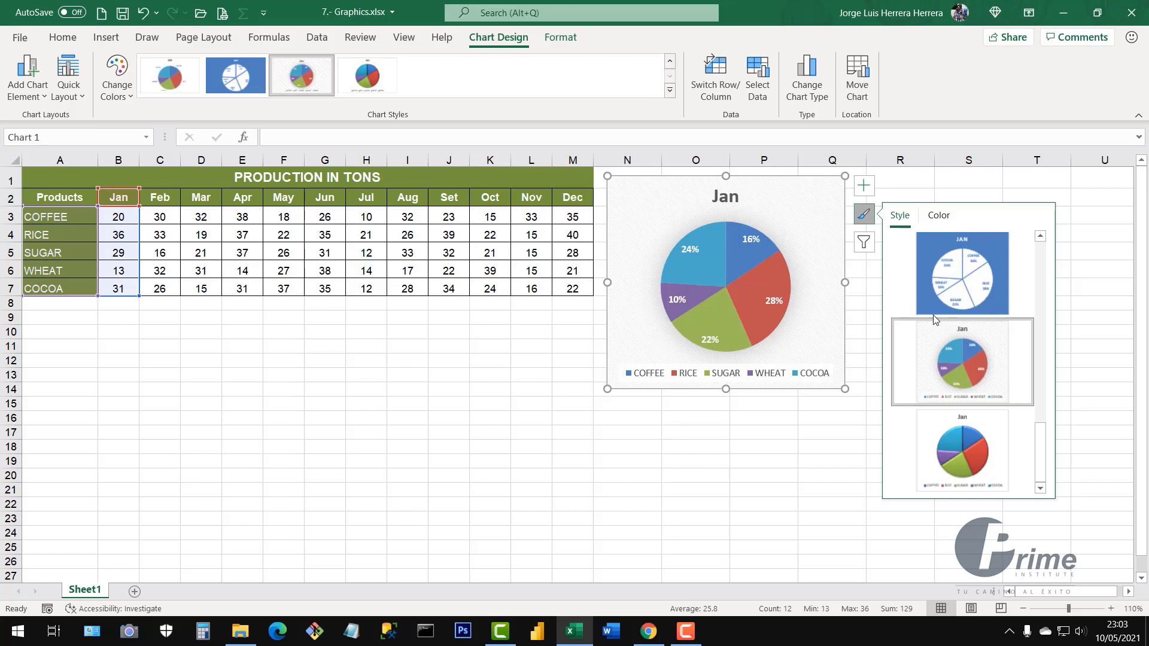
click(972, 299)
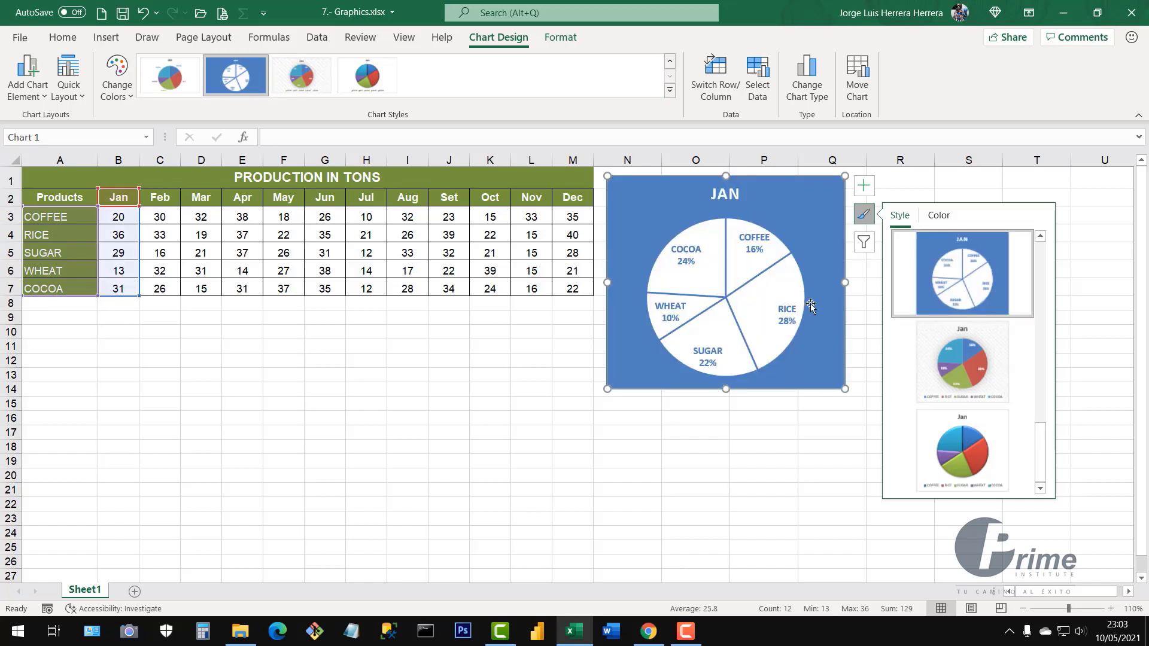
drag(1042, 457, 1042, 423)
click(972, 343)
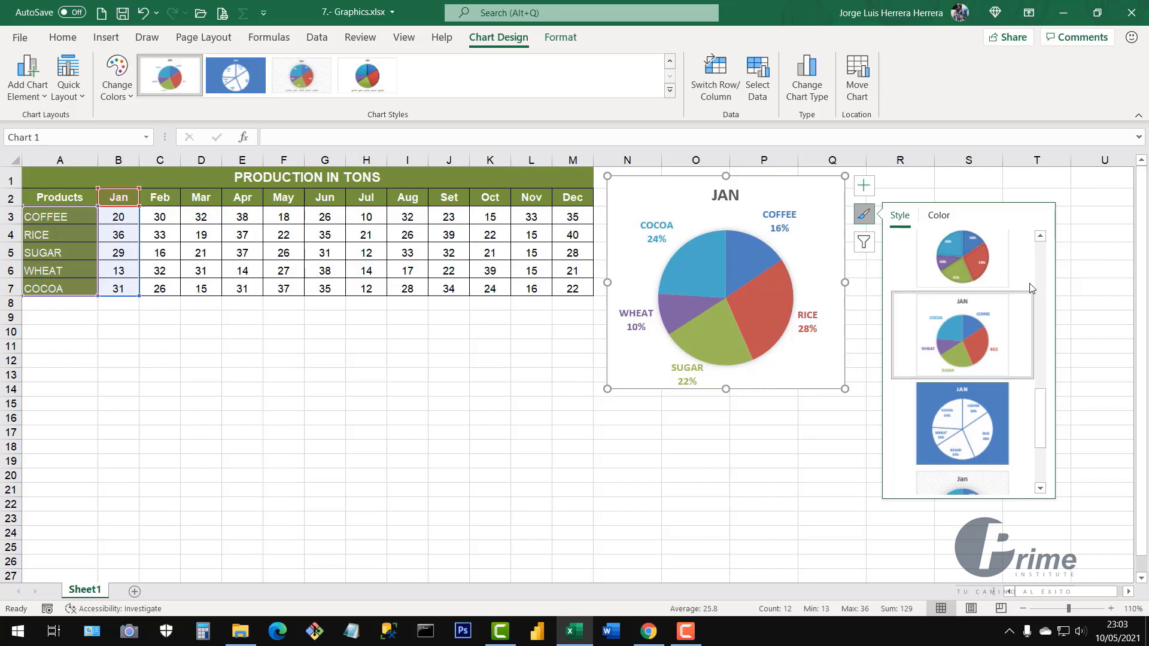
Apply the chart style with a bold JAN title and percentage labels outside the slices
scroll(1044, 405, up, 1)
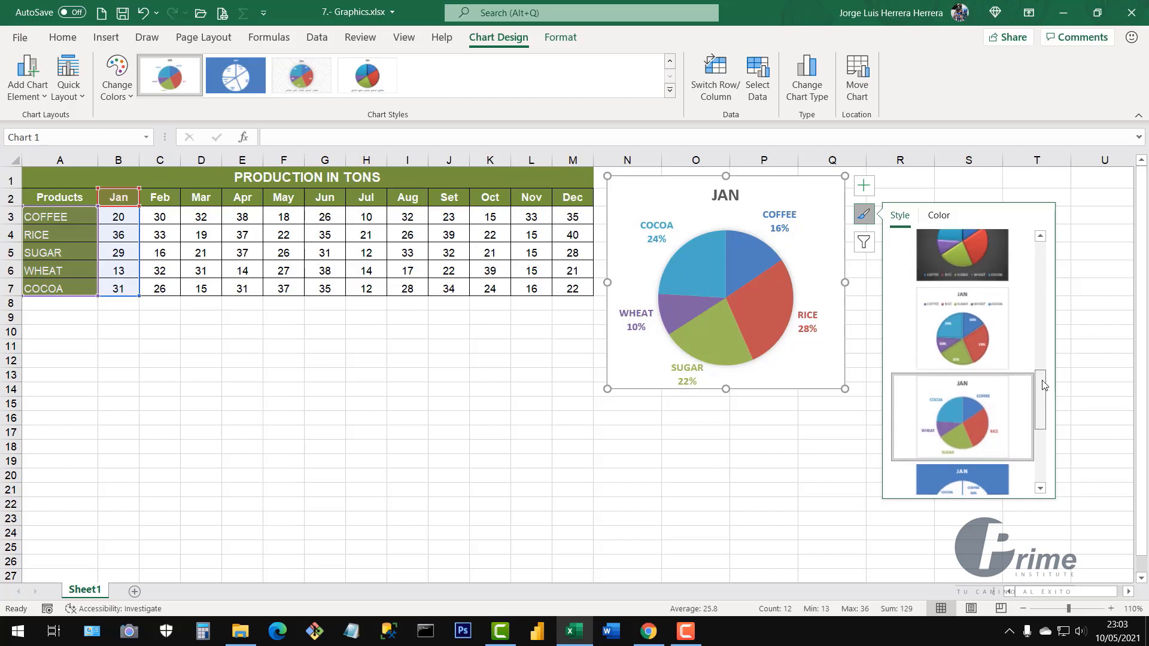
click(973, 347)
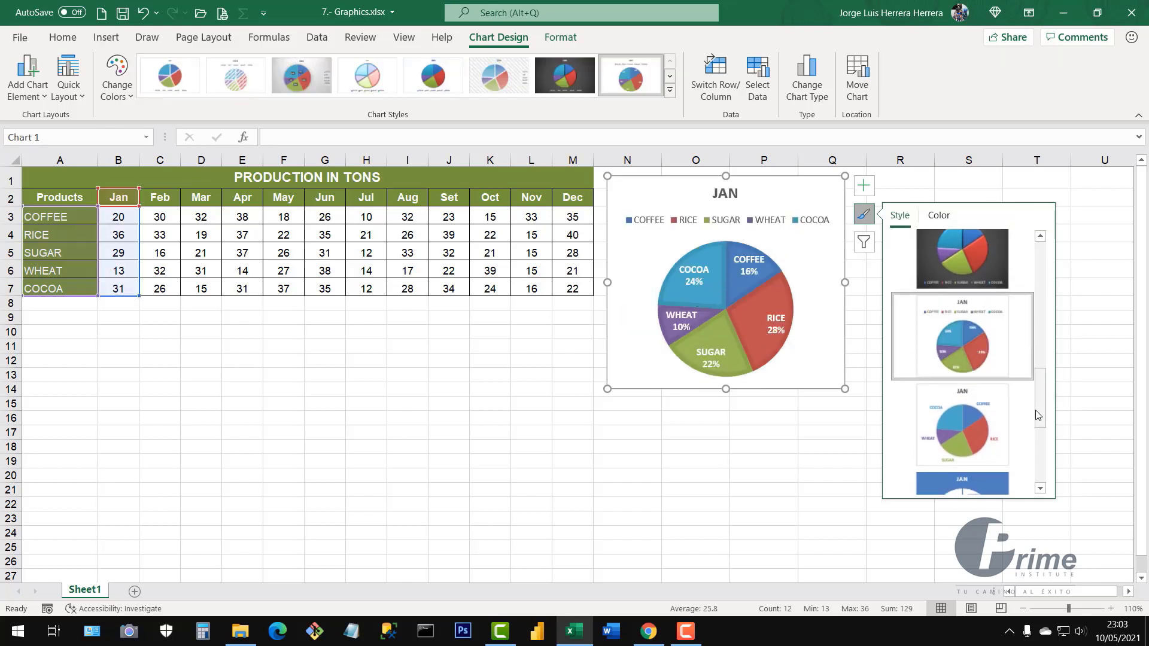
drag(1040, 406, 1049, 270)
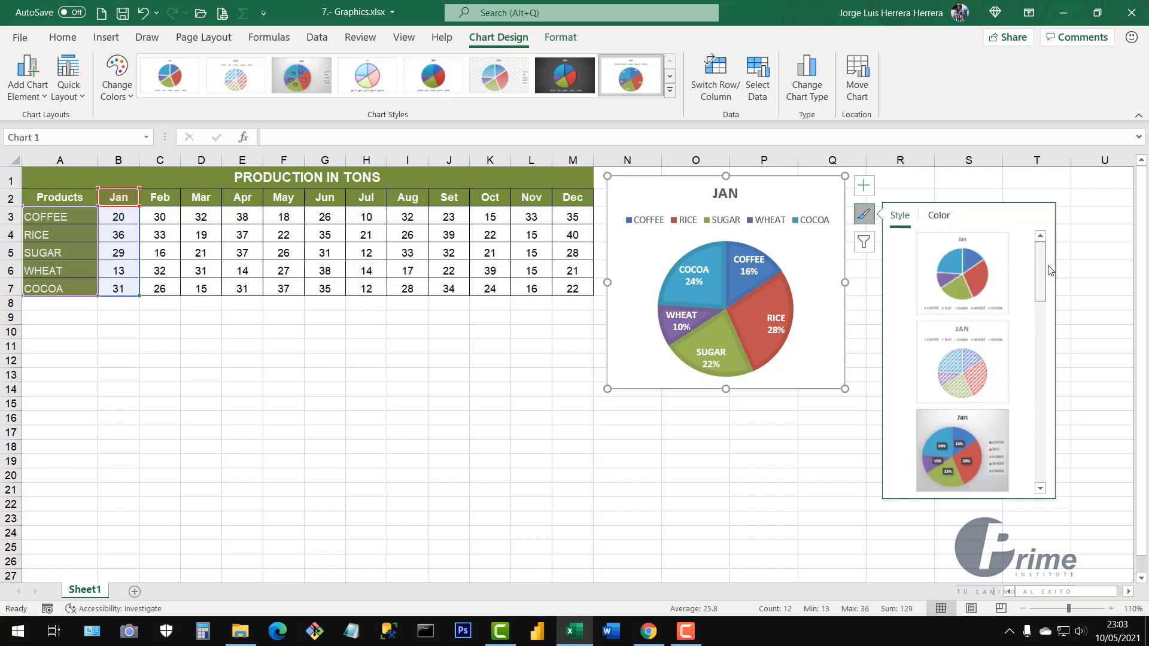
click(964, 284)
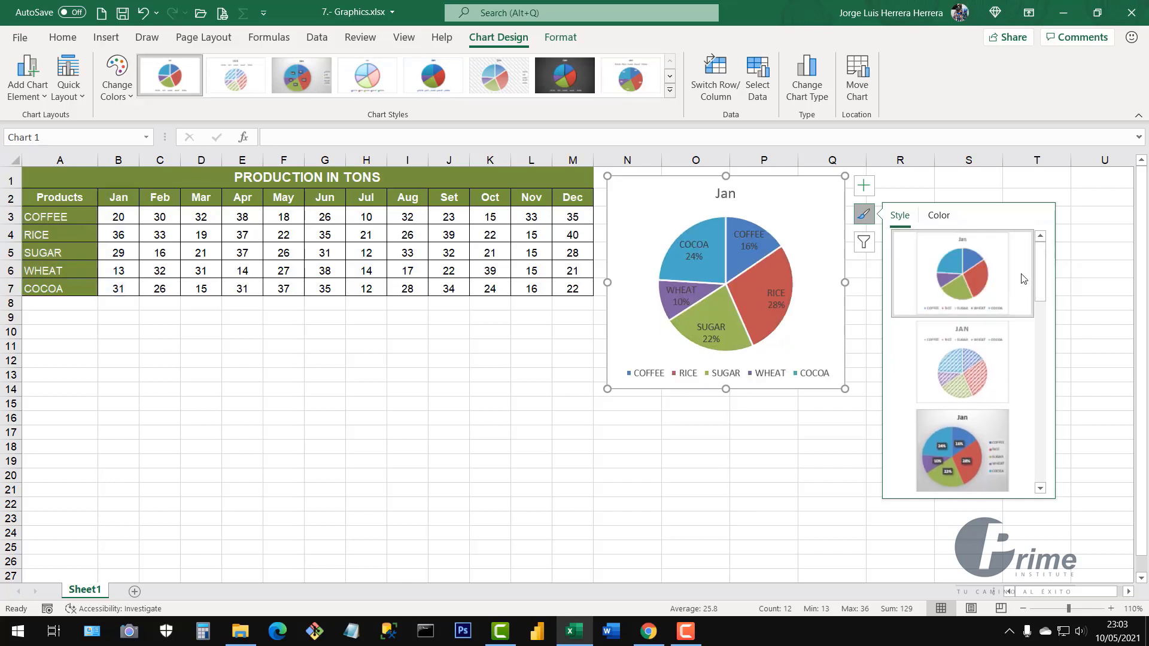
click(971, 454)
scroll(973, 449, down, 3)
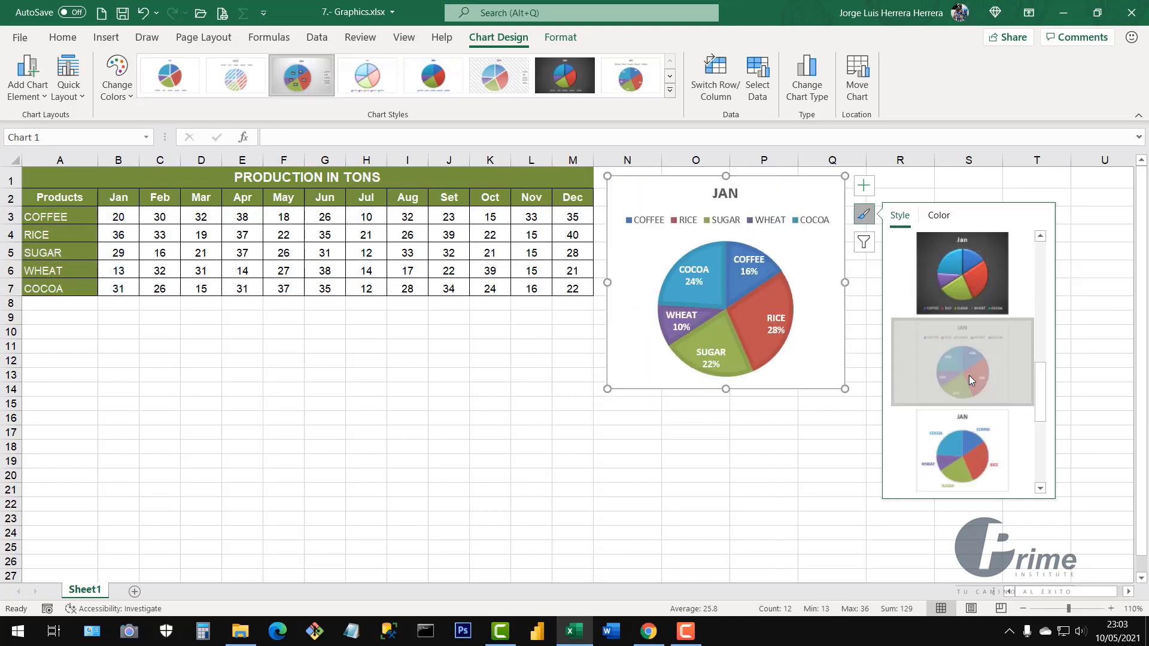
click(964, 449)
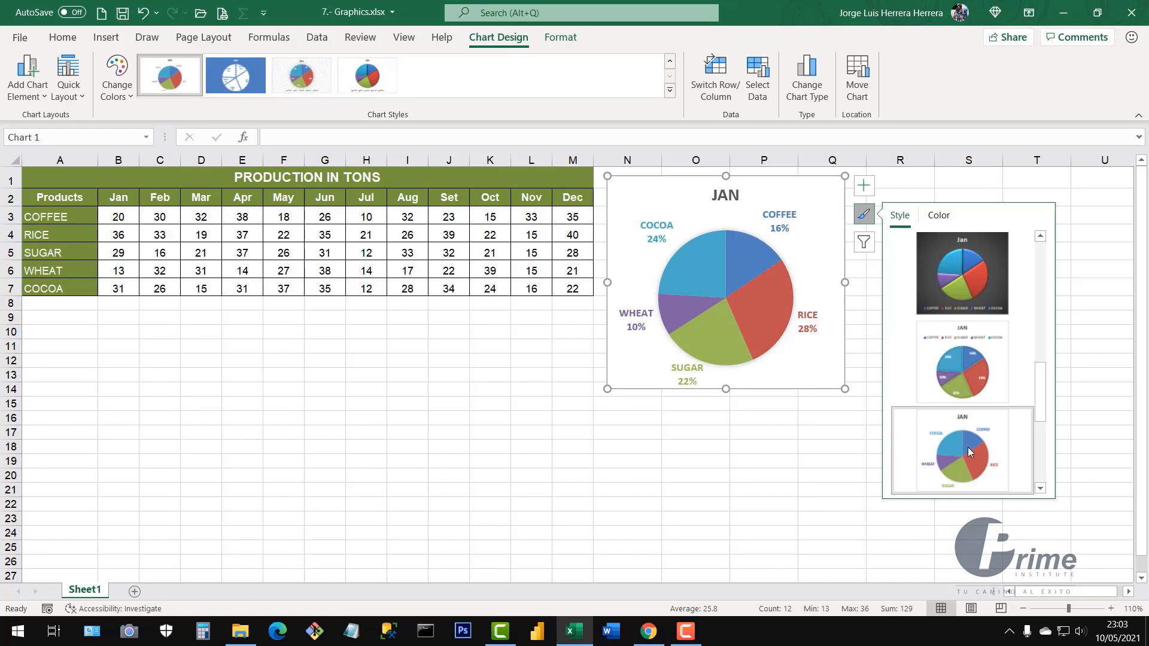
Recolour the pie with the third Colorful palette: red, purple and orange slices
click(939, 216)
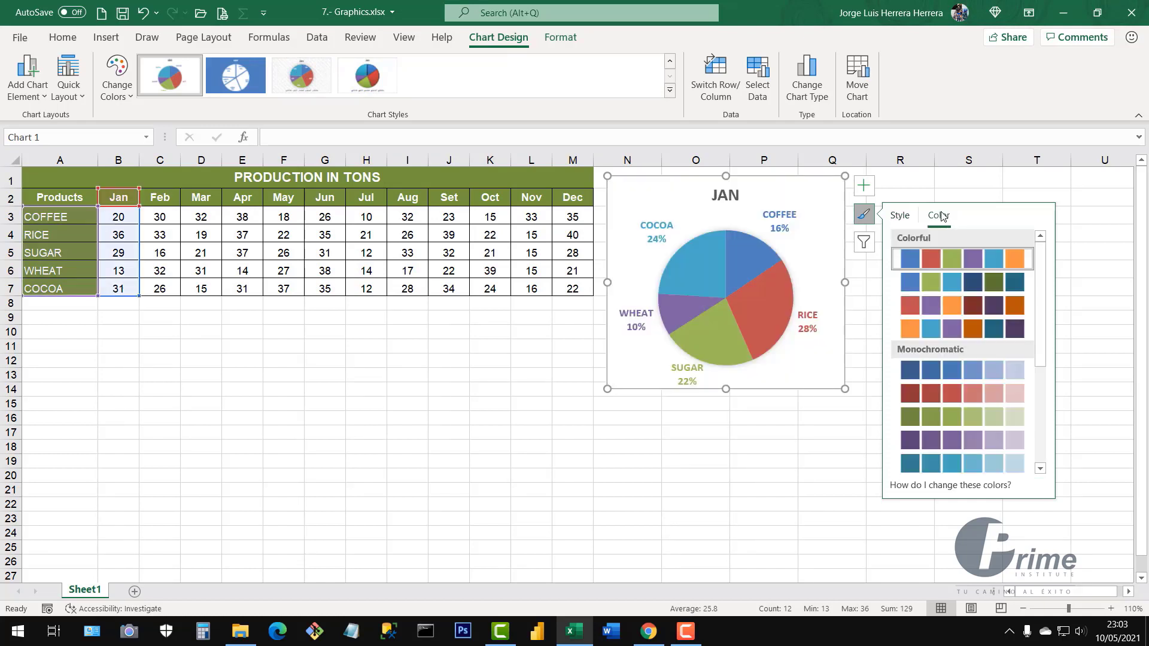
click(906, 392)
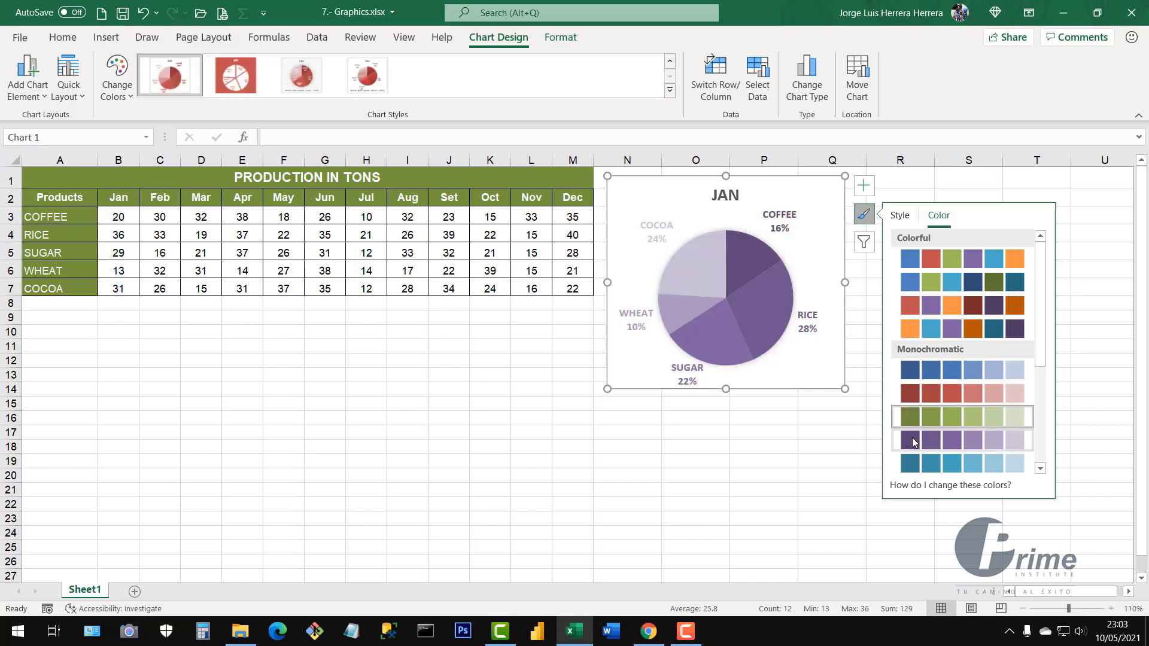
click(914, 464)
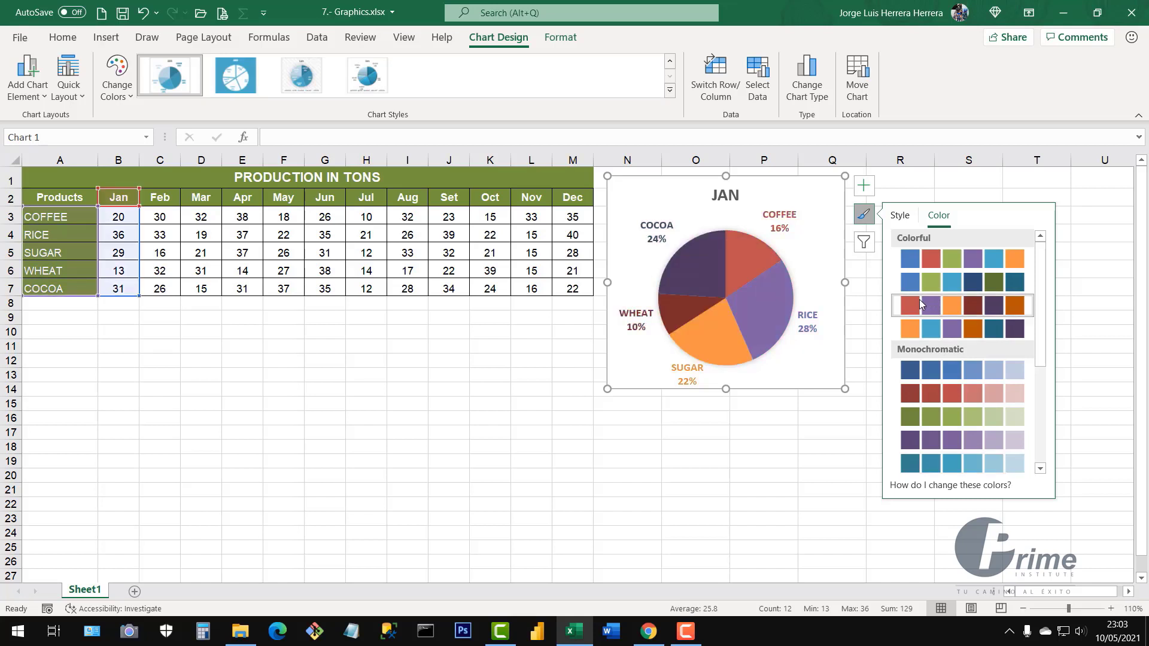
click(920, 299)
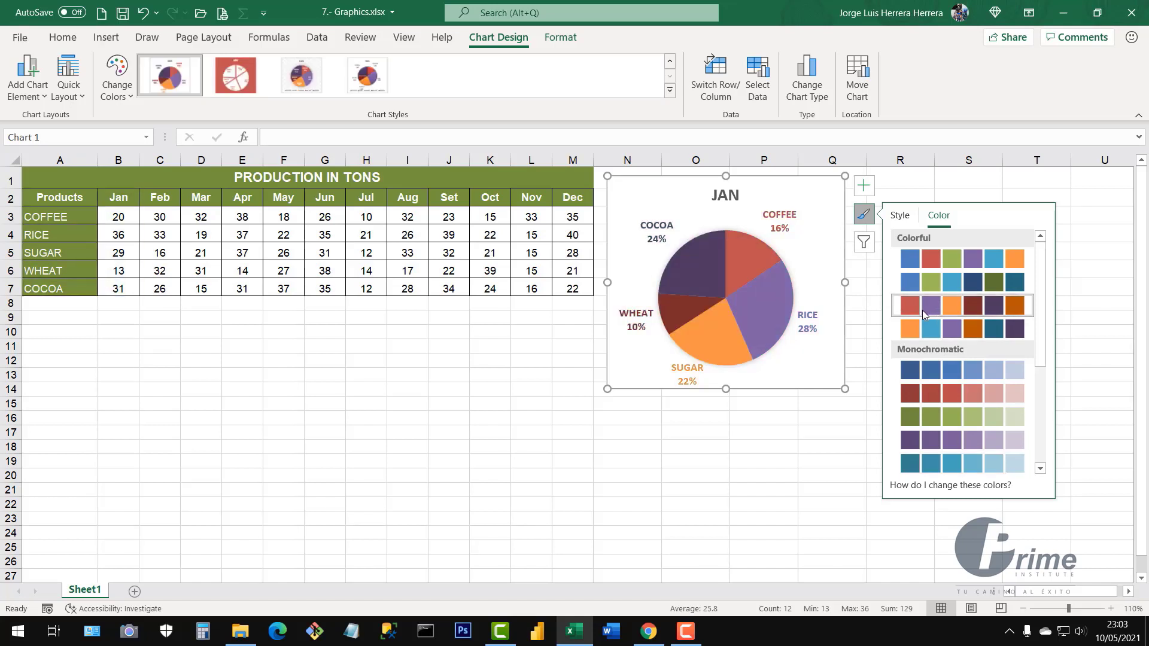
click(900, 219)
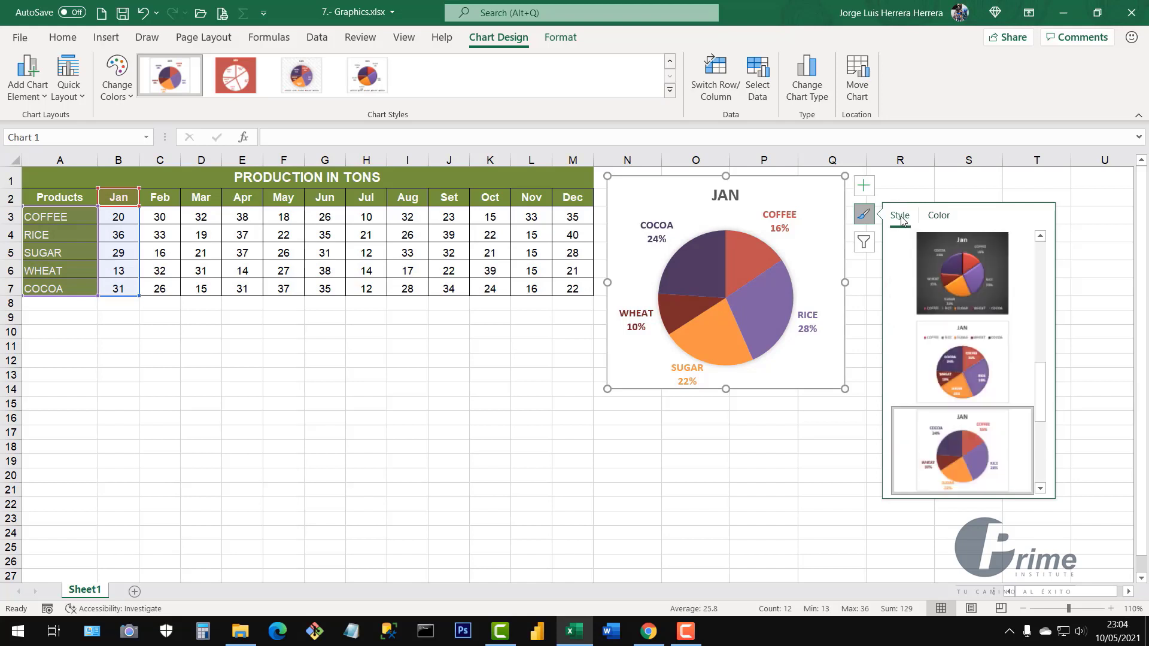
click(937, 223)
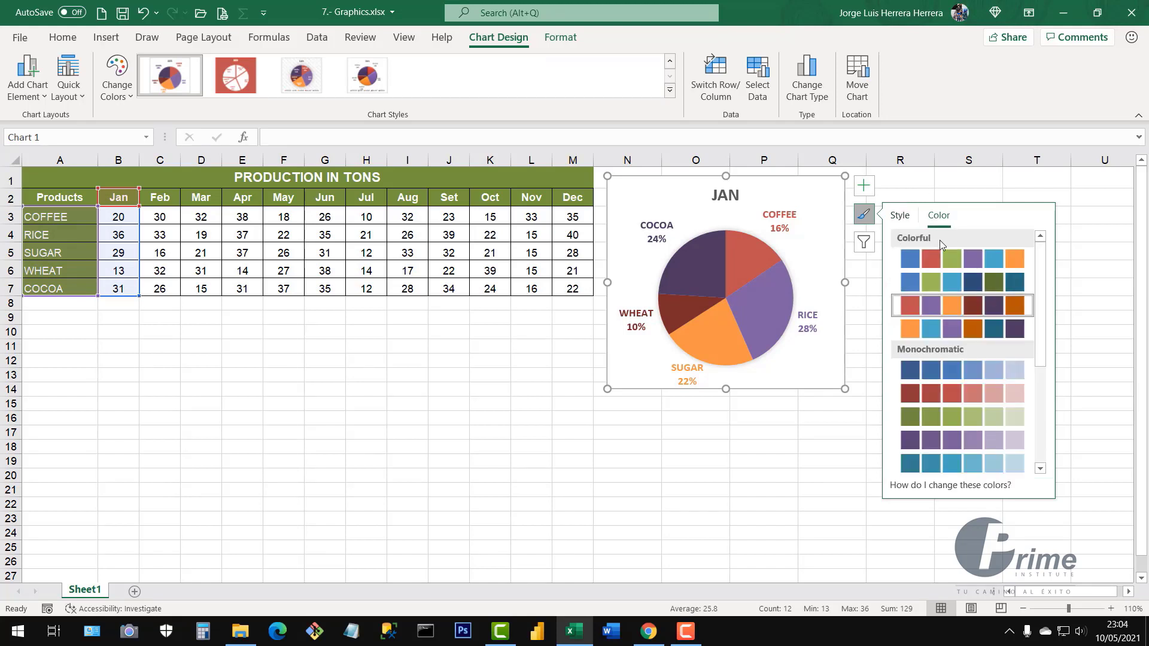
click(803, 528)
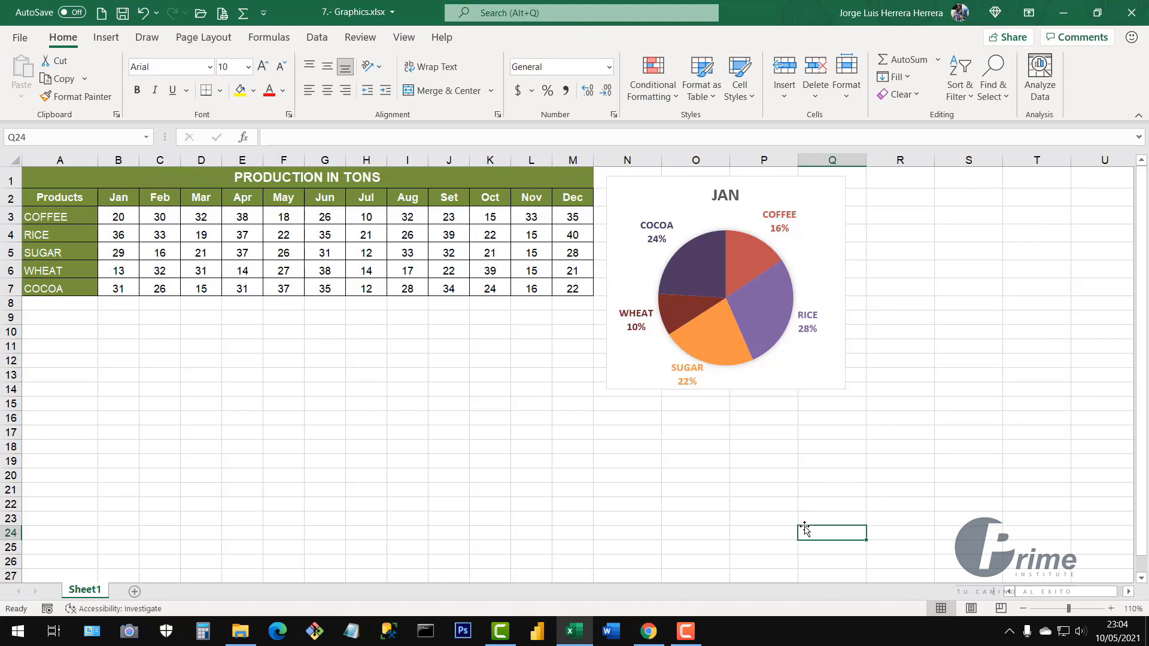
click(831, 194)
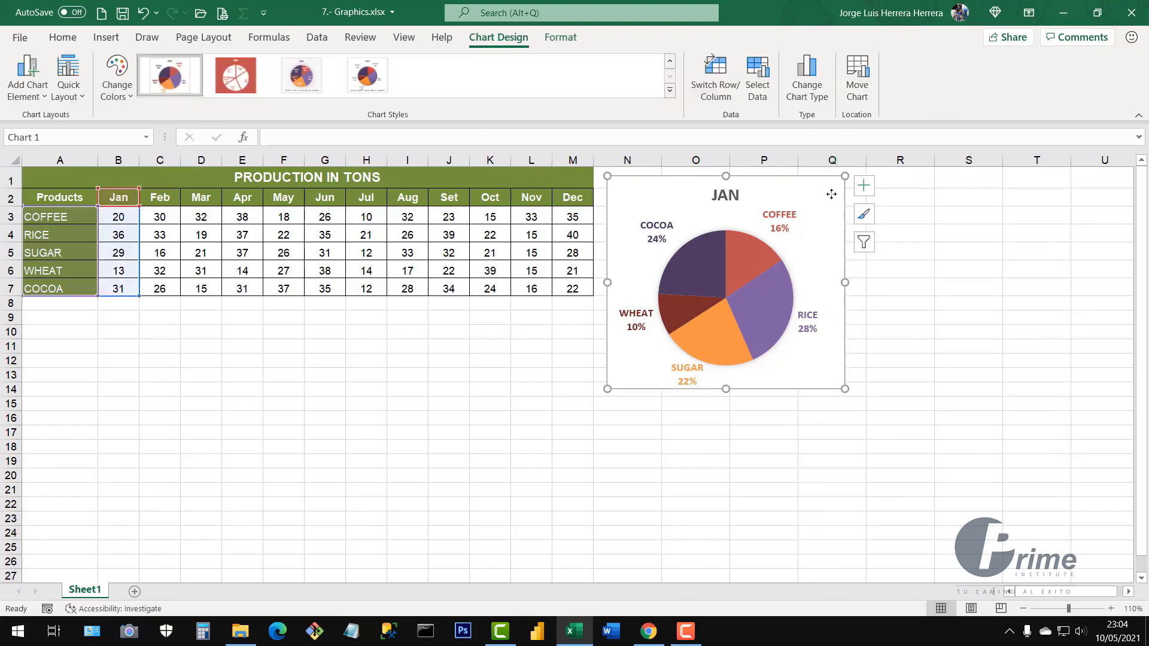
Show tonnage value labels (20, 36, 29, 13, 31) at Outside End of the slices
click(864, 187)
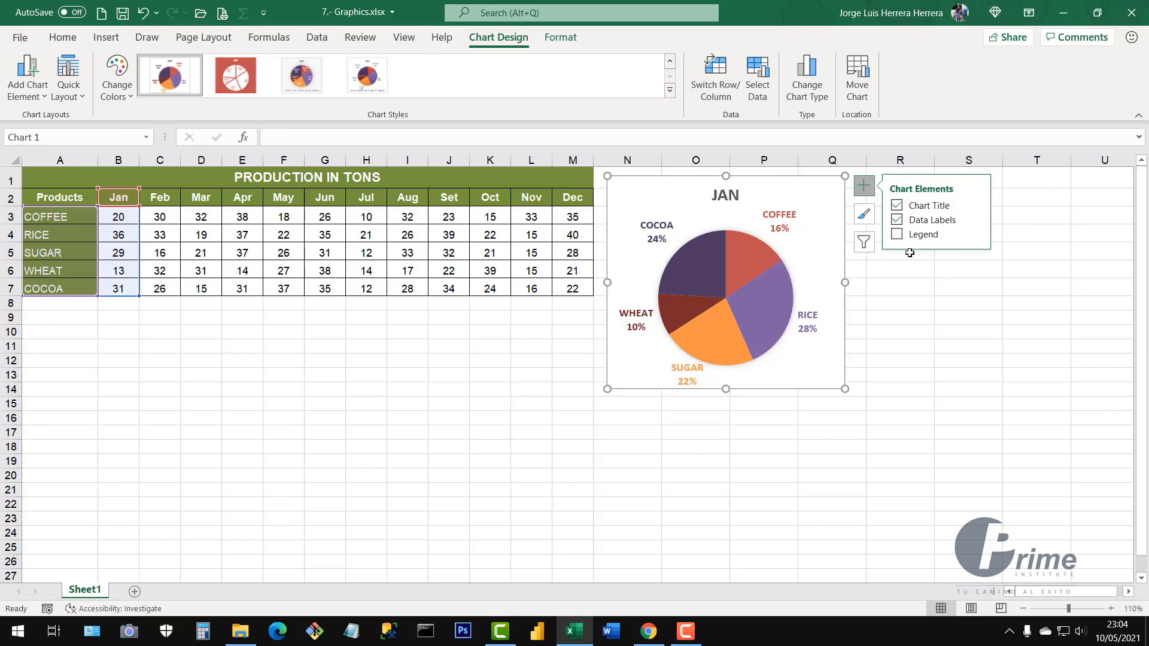
click(897, 237)
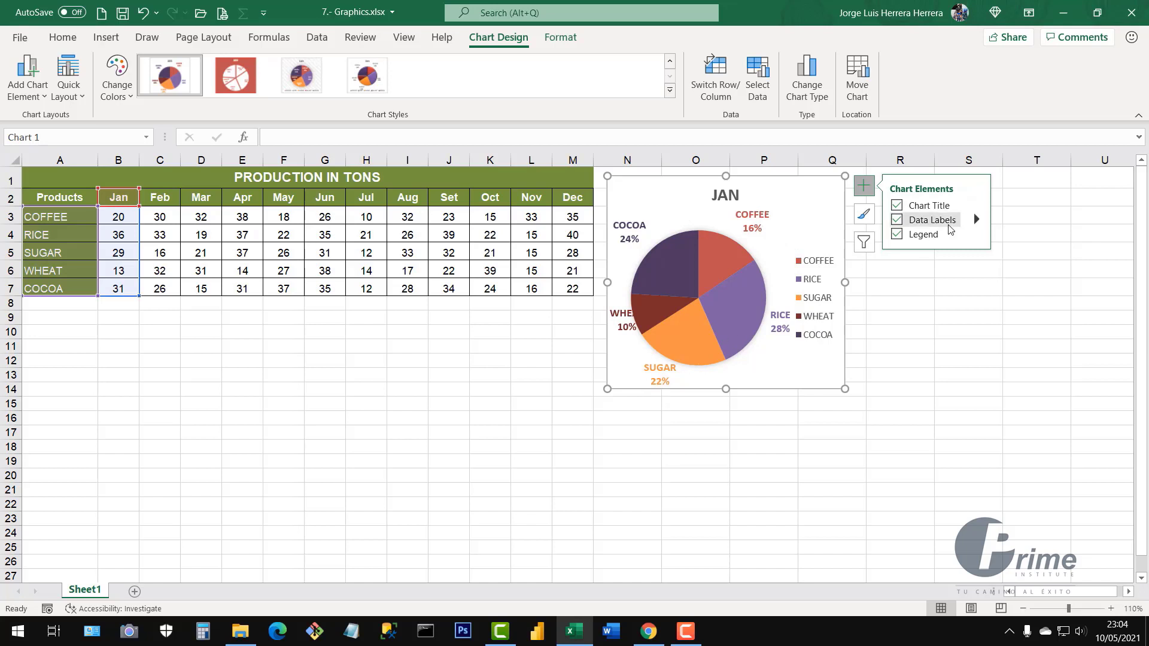
click(897, 235)
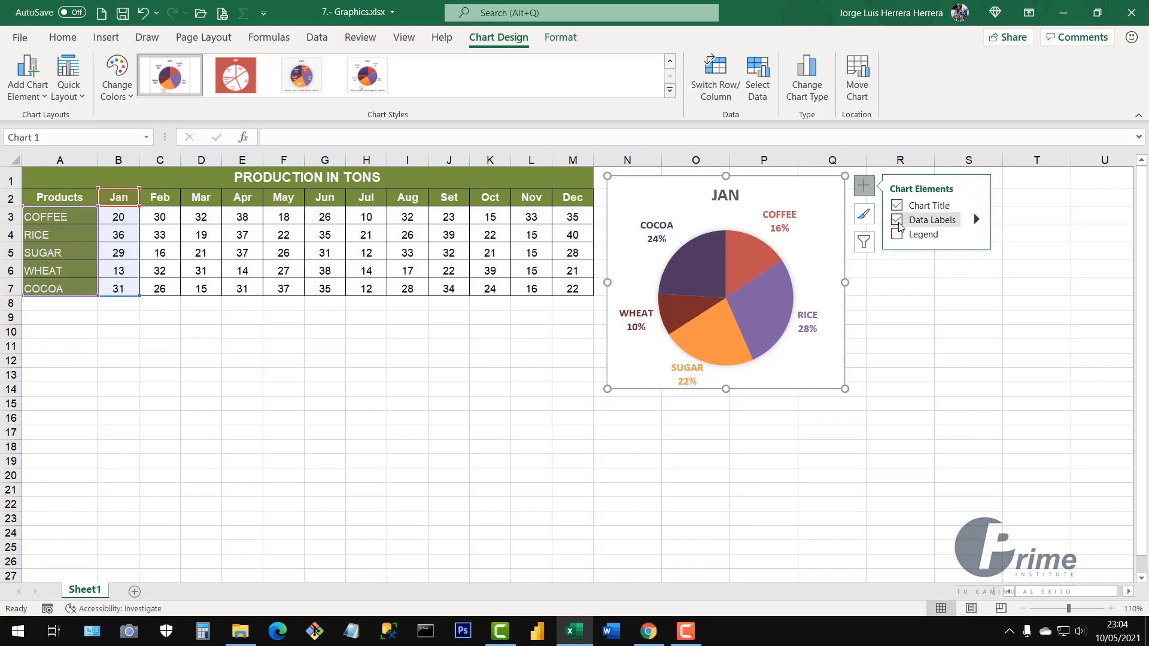
click(897, 222)
click(898, 221)
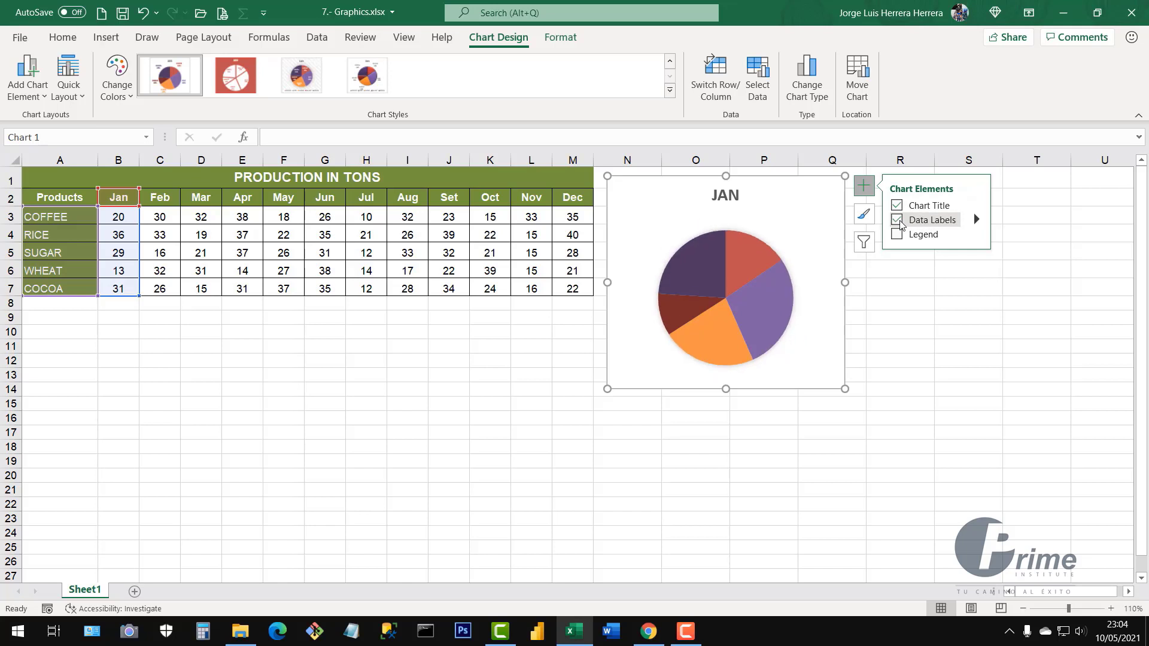
click(976, 221)
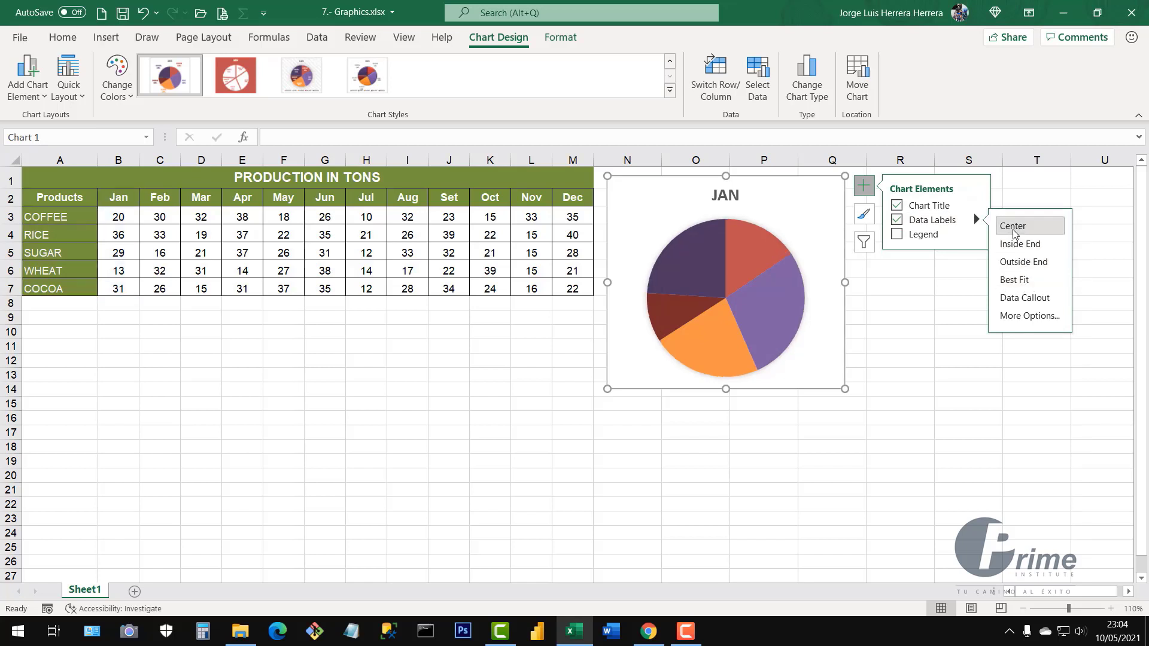
click(1016, 266)
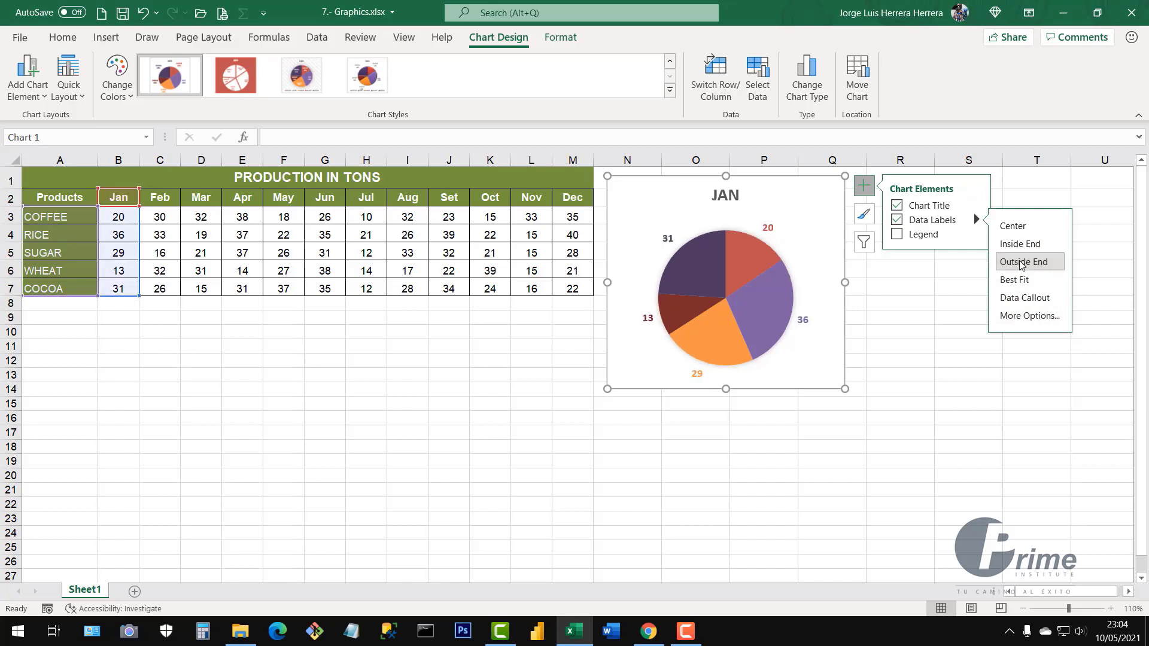
Toggle the chart title off and on, leaving the JAN title visible
click(897, 206)
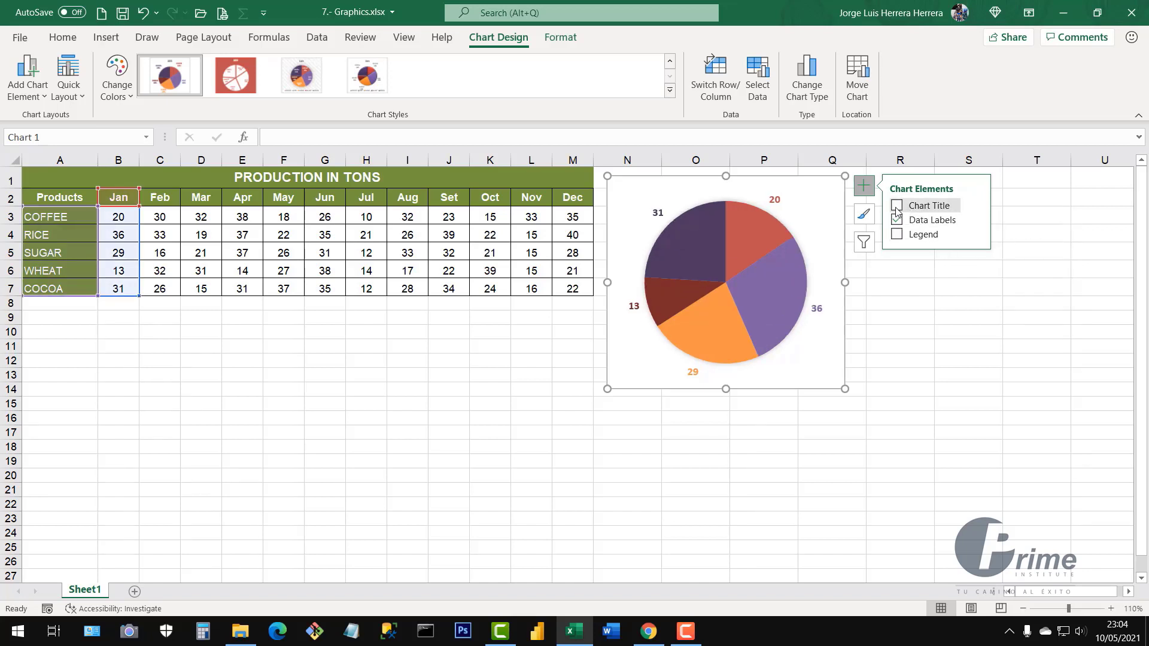
click(896, 206)
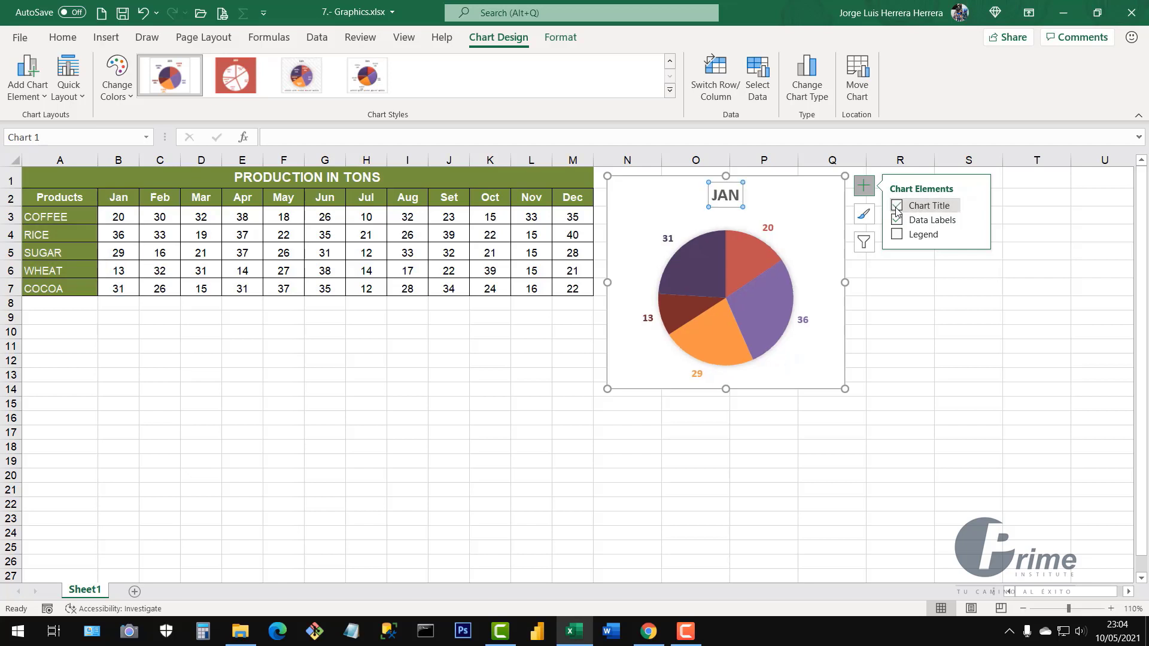
click(897, 206)
click(897, 207)
Edit the chart title to read 'PRODUCT JAN COFFEE'
click(720, 201)
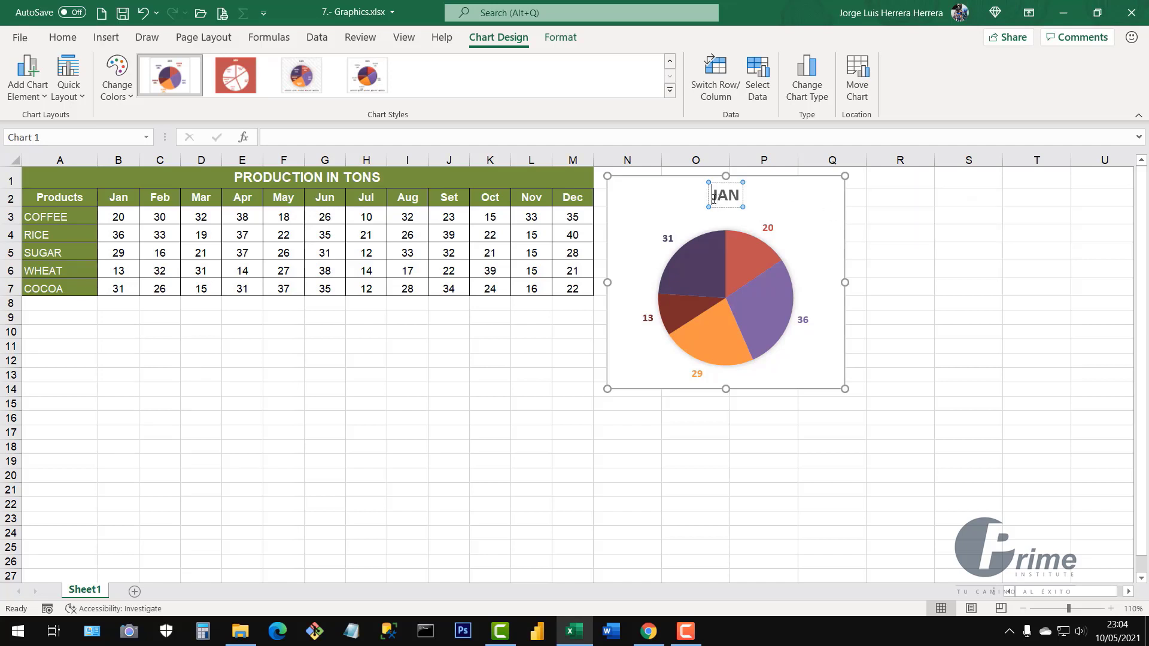
text(PROD)
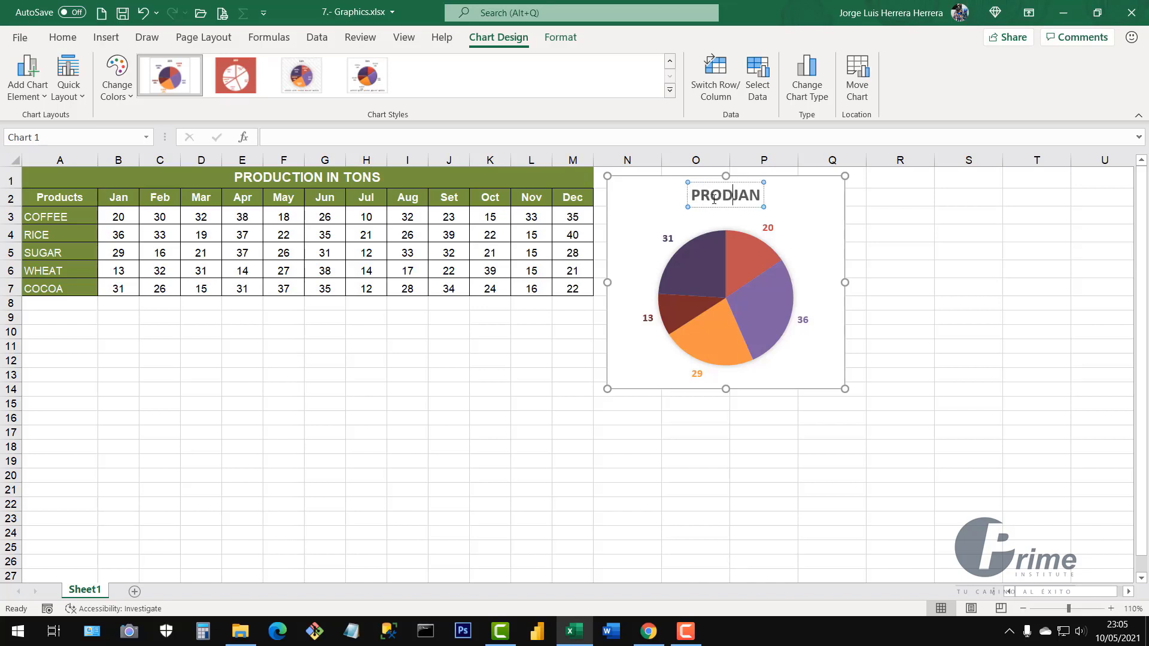
text(CU)
key(BackSpace)
key(BackSpace)
text(U)
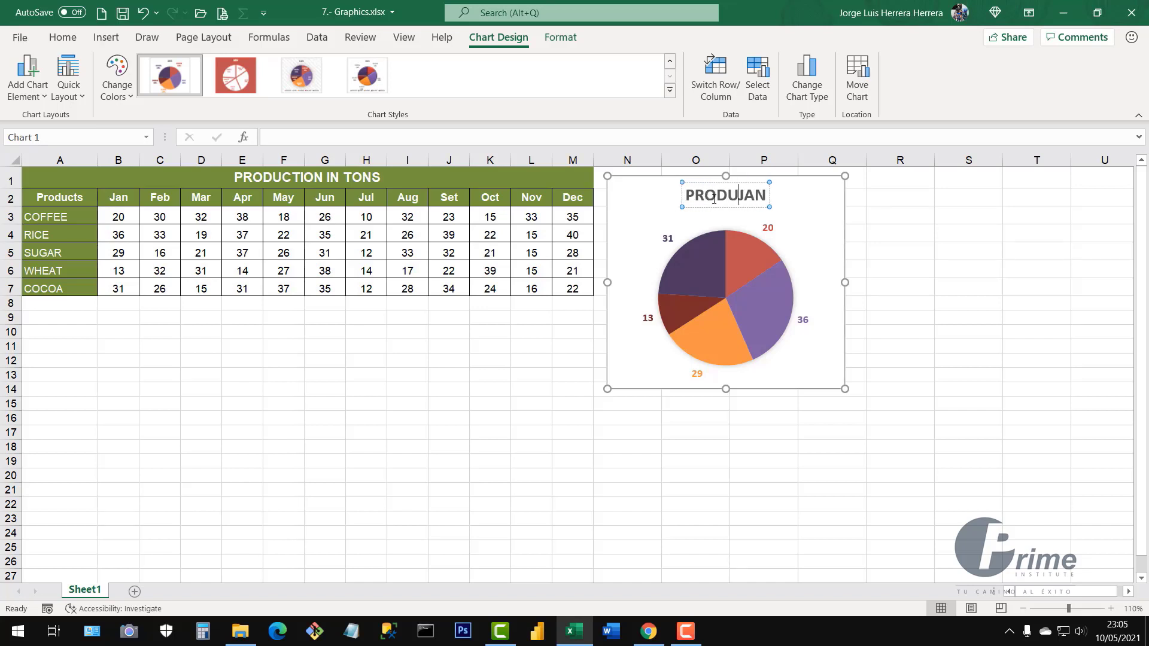
text(CT)
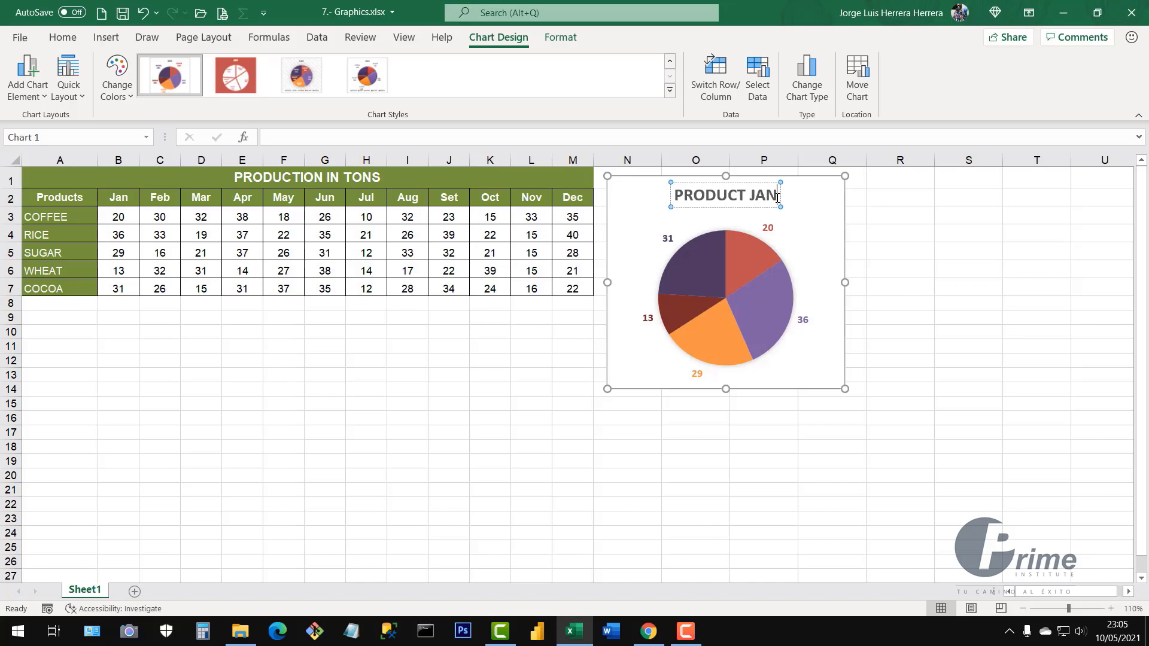
text(COFF)
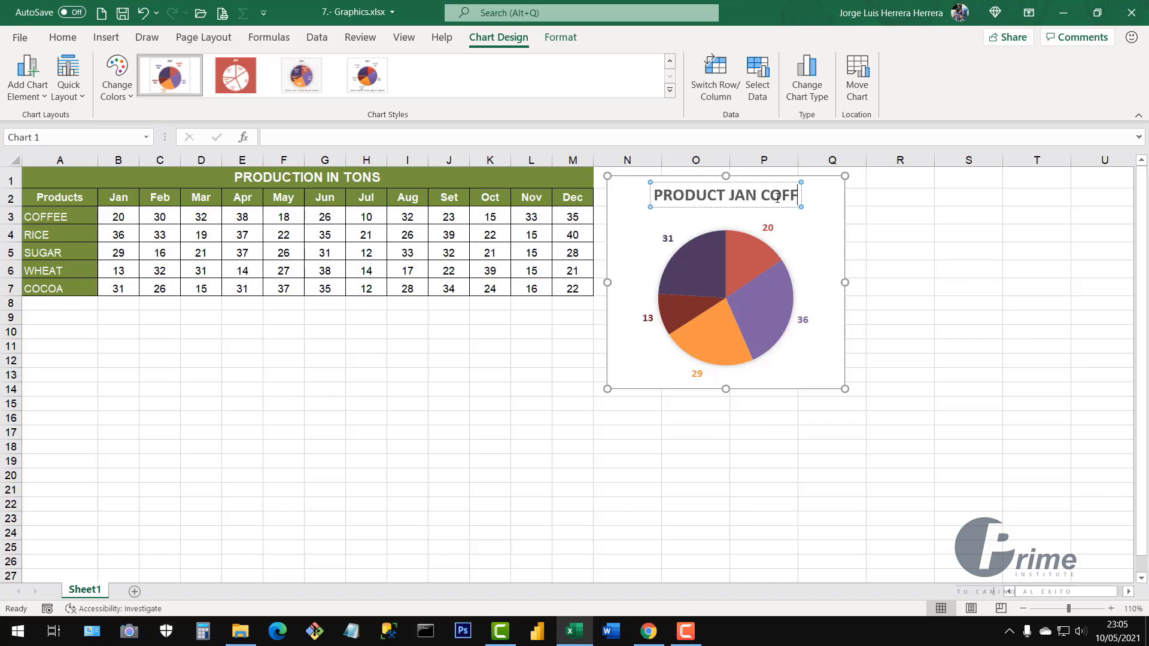
text(EE)
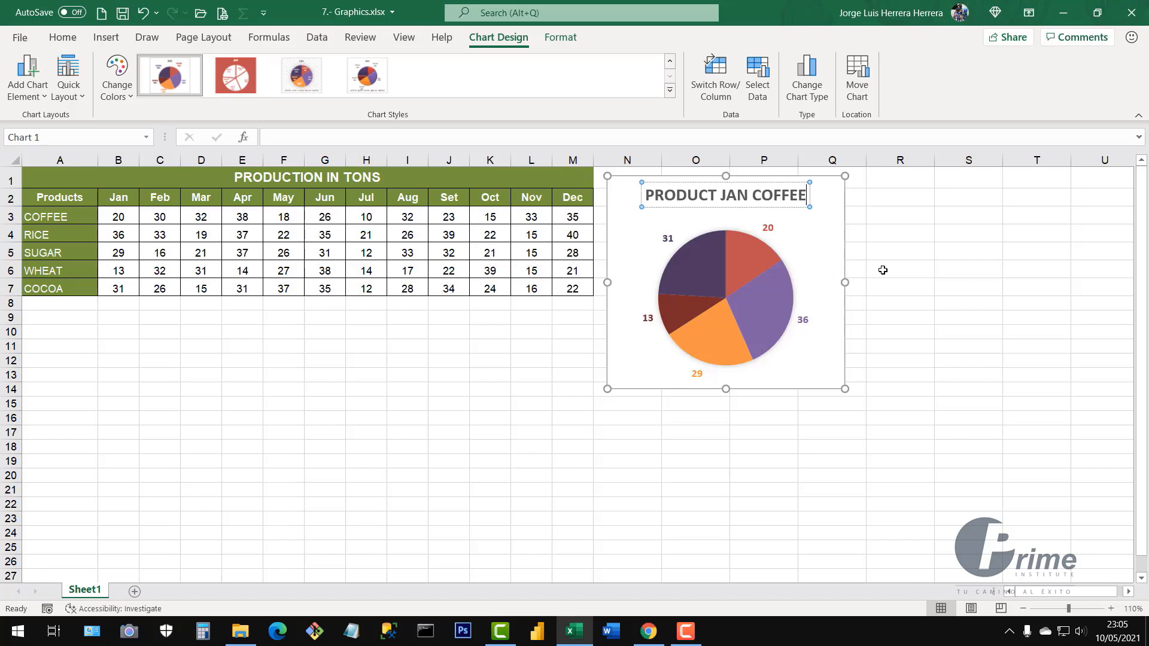
click(821, 255)
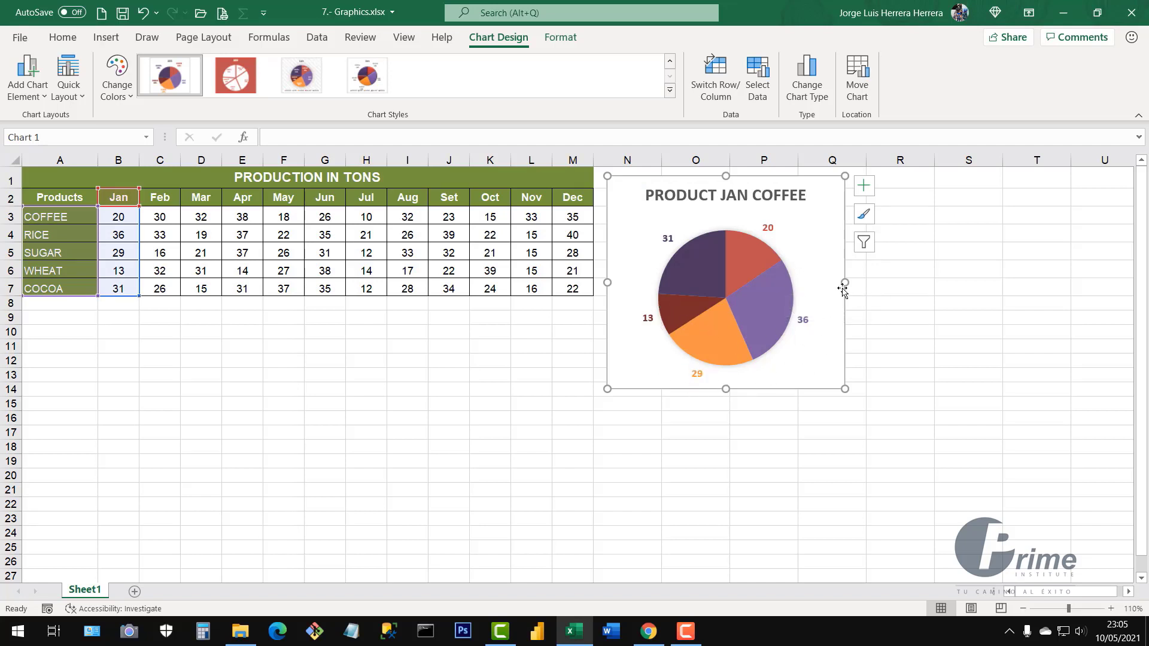
Add a legend listing the five products at the bottom of the pie chart
click(862, 186)
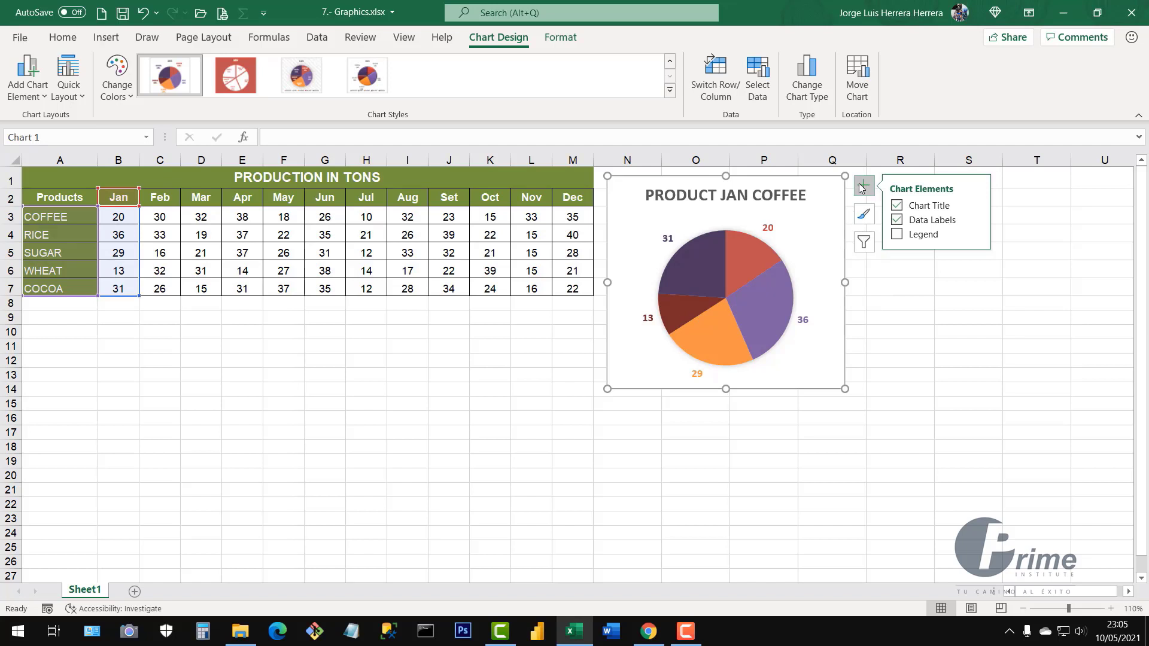
click(897, 234)
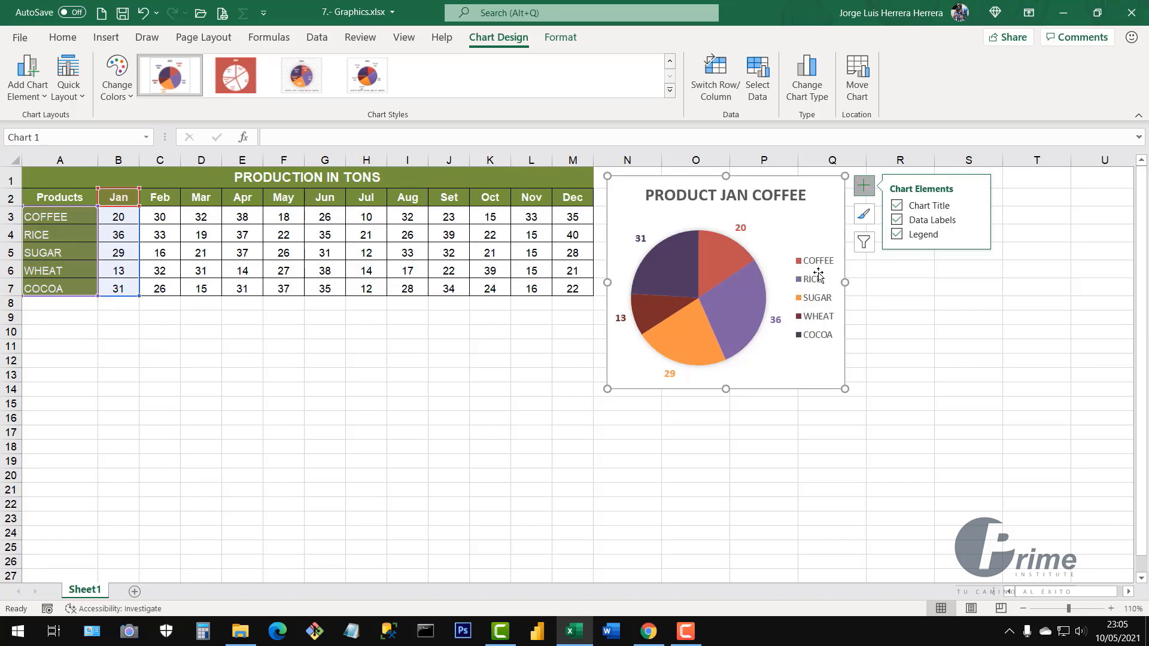
click(977, 234)
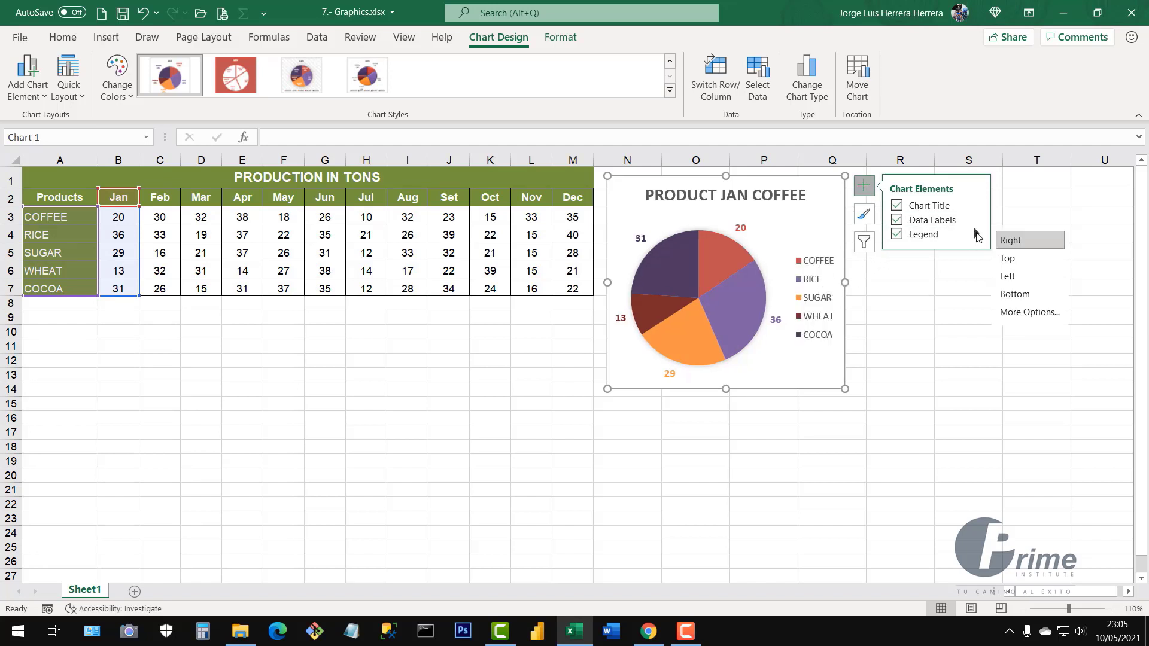
click(1014, 294)
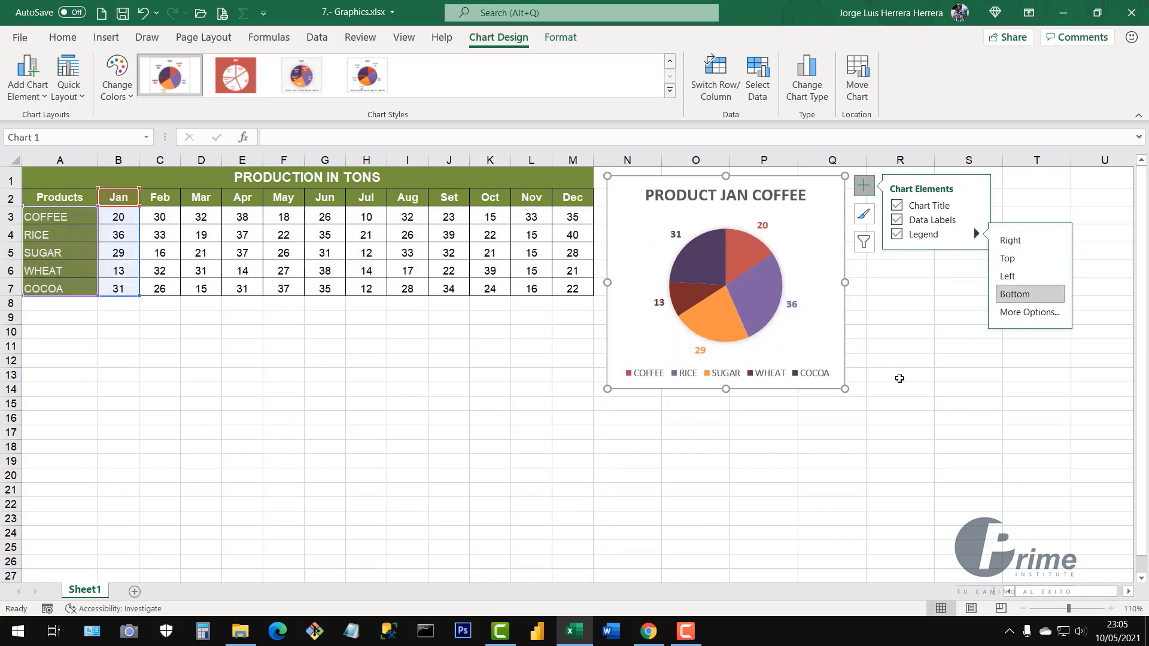
click(792, 476)
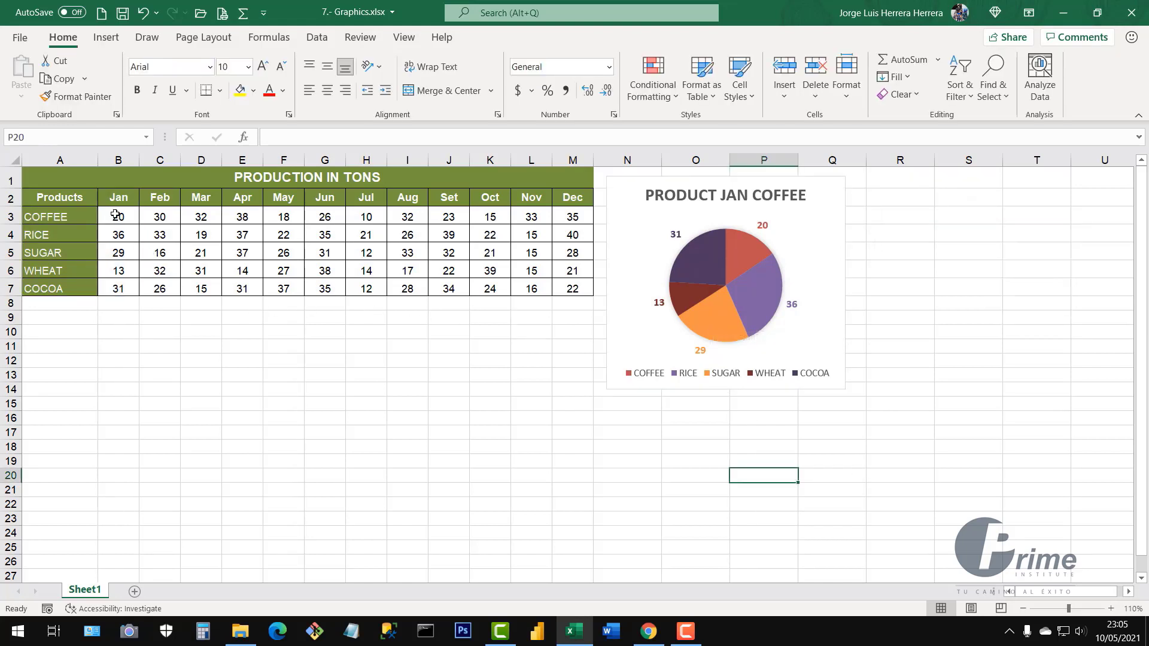
Change COFFEE's Jan value in cell B3 to 25
drag(113, 216, 120, 269)
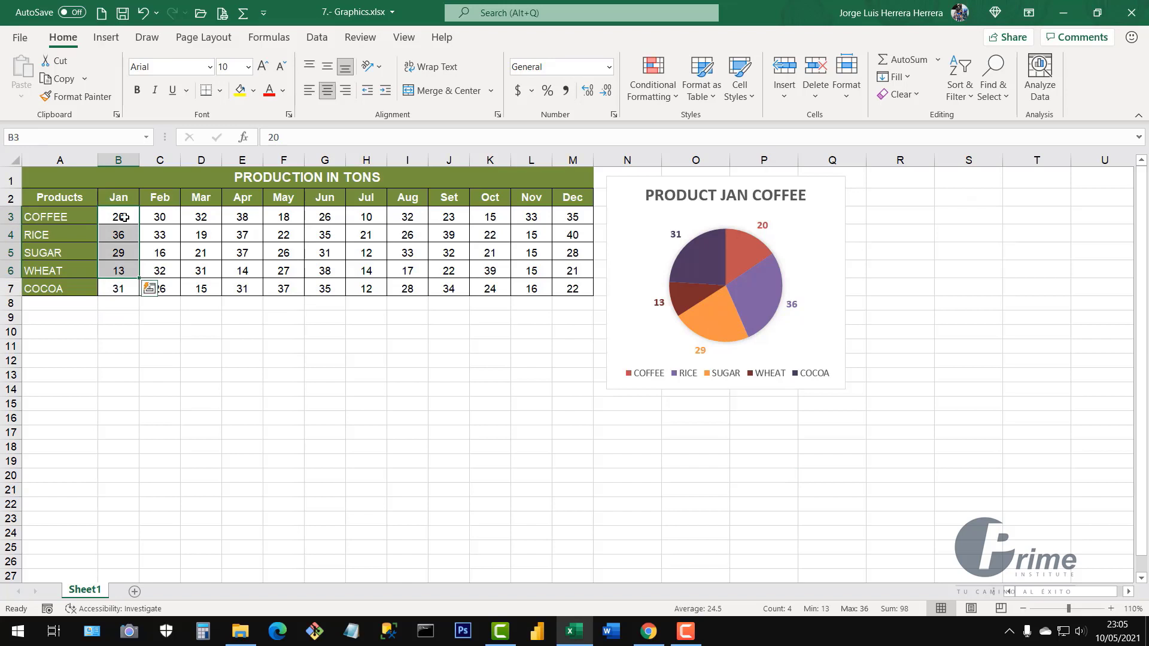
click(118, 217)
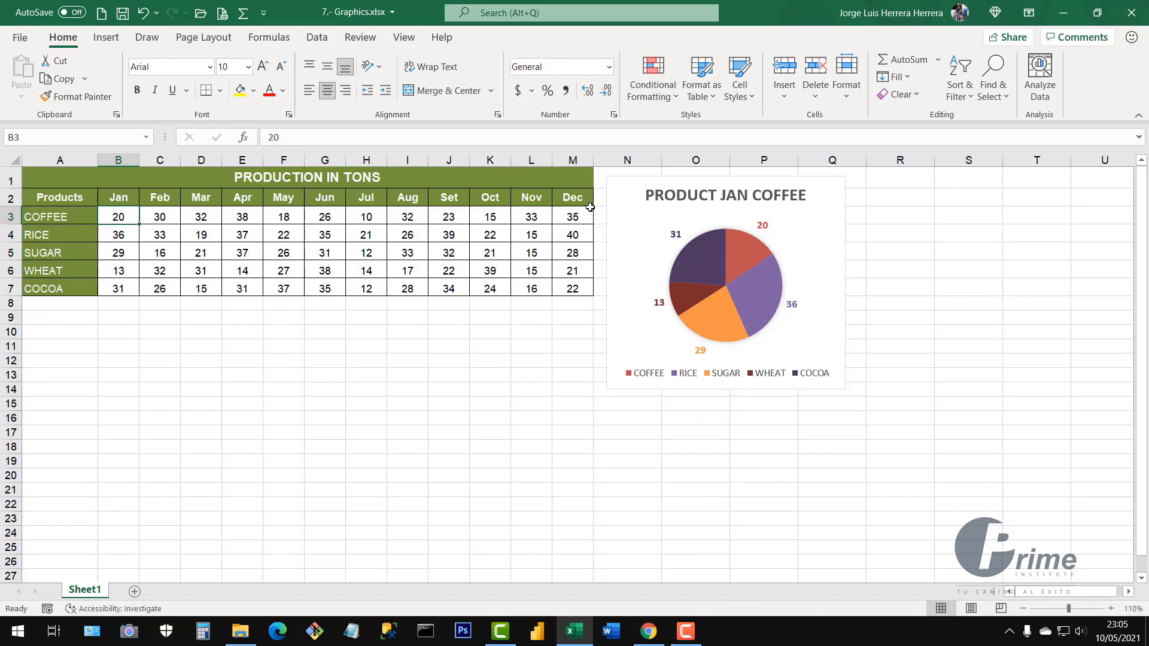
text(25)
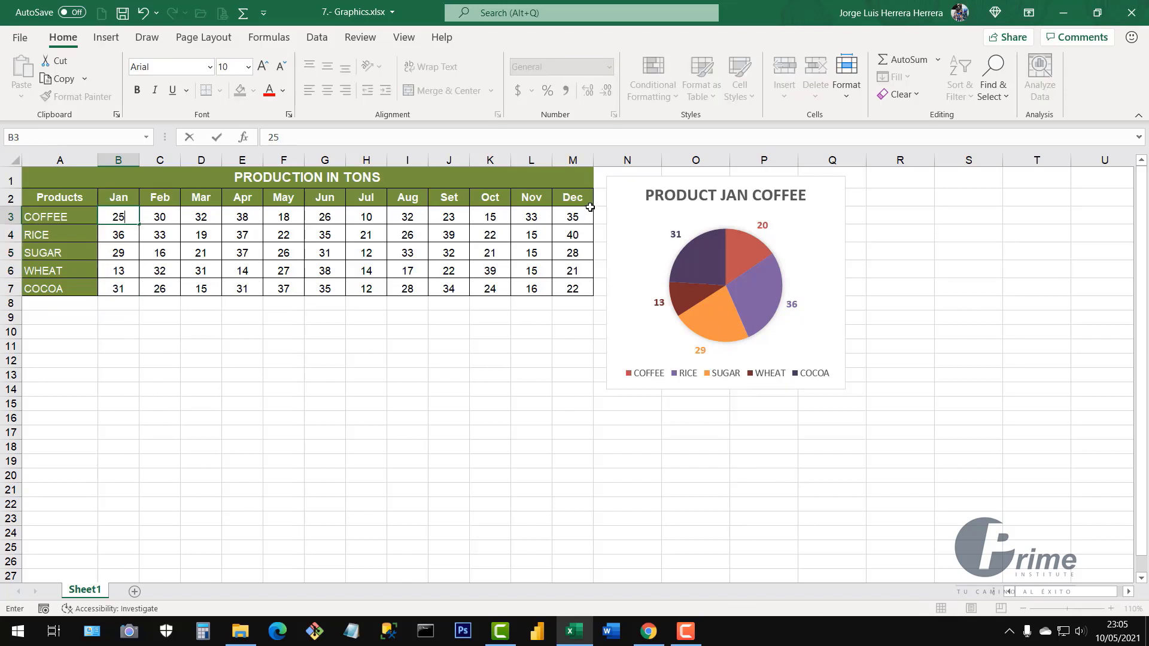
key(Return)
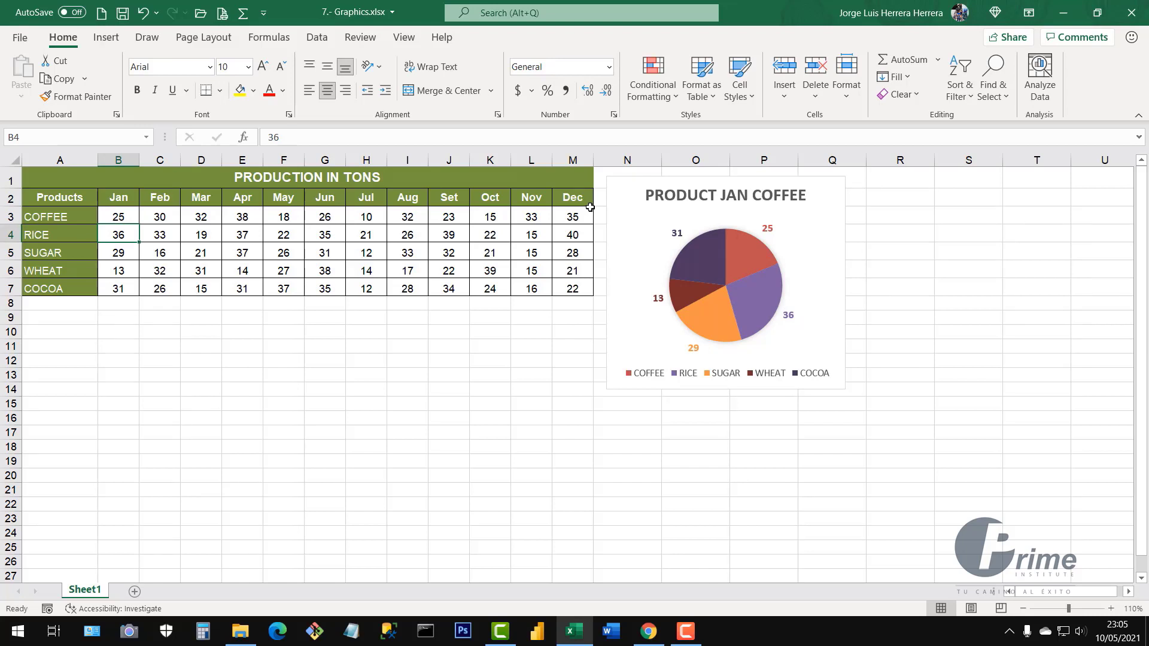
Check the updated pie chart, then select the product names A2:A7
click(828, 189)
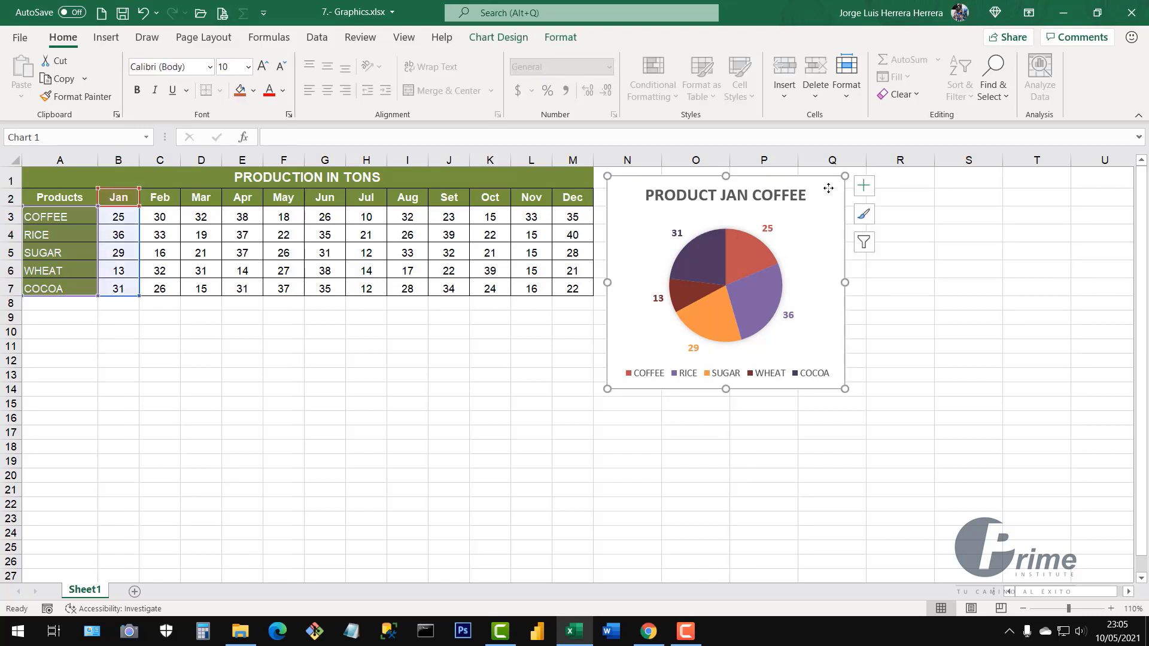
drag(57, 198, 113, 284)
click(830, 191)
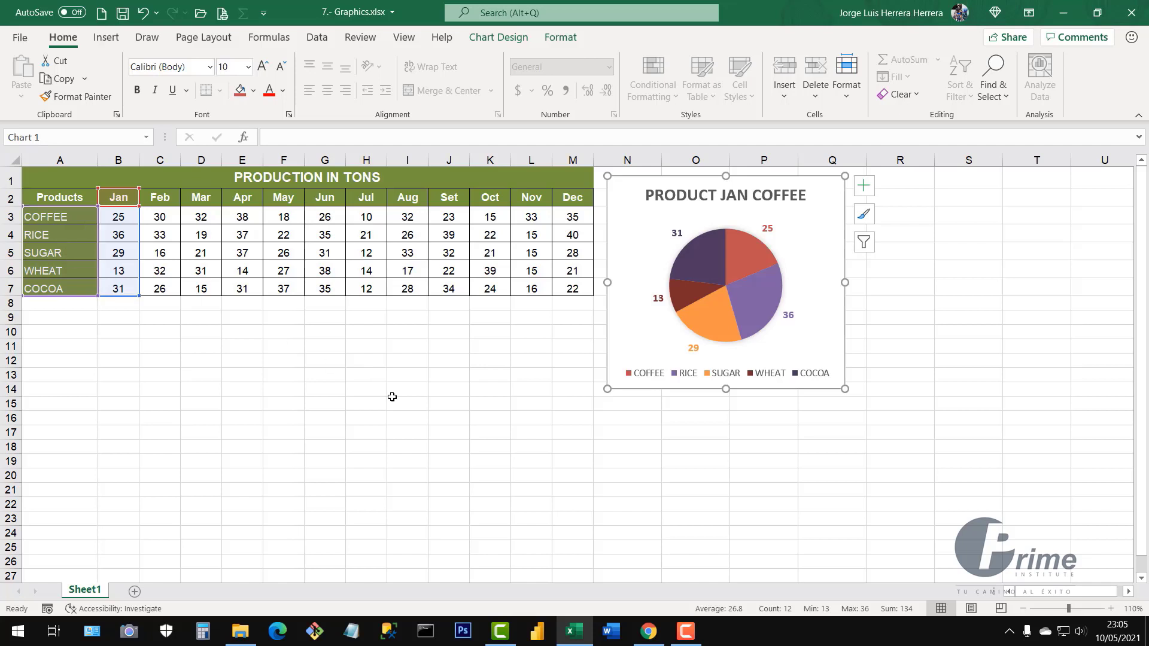
click(422, 419)
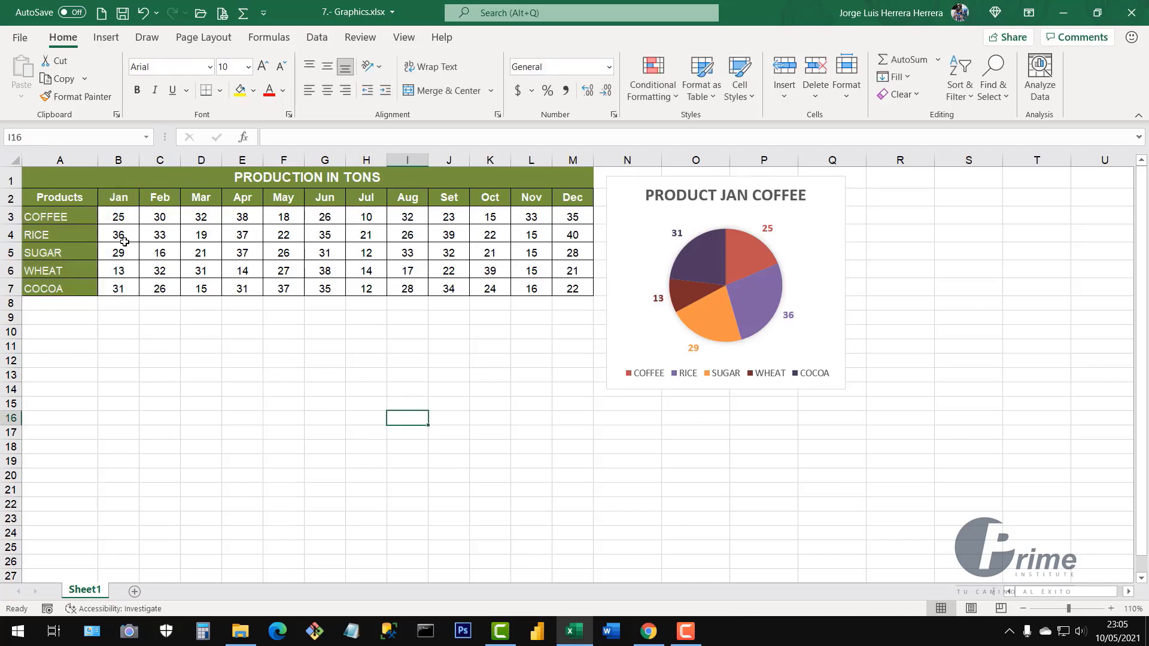
drag(76, 196, 84, 289)
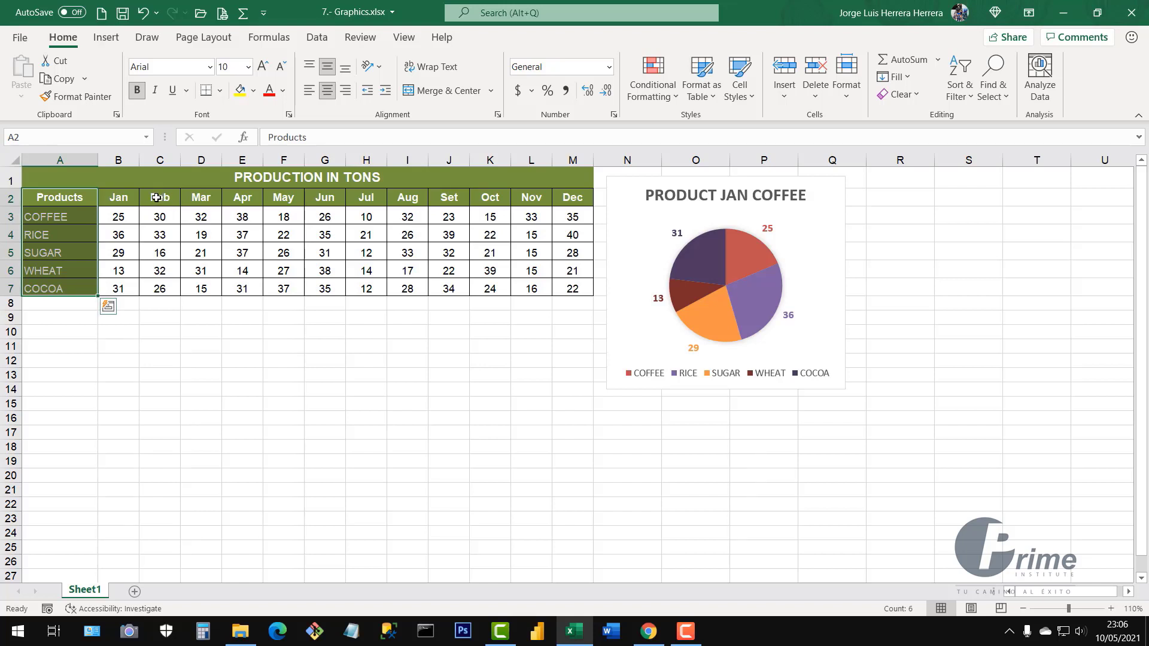
Select the Feb and Mar production values and bring up the Recommended Charts options
drag(156, 197, 201, 289)
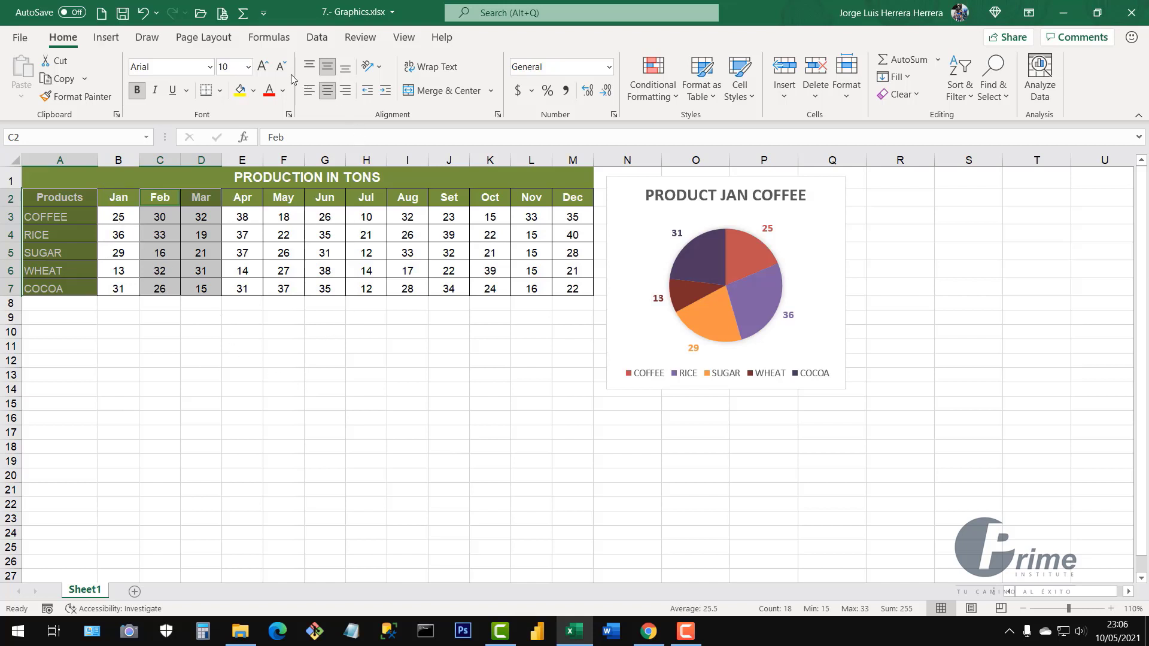
click(106, 37)
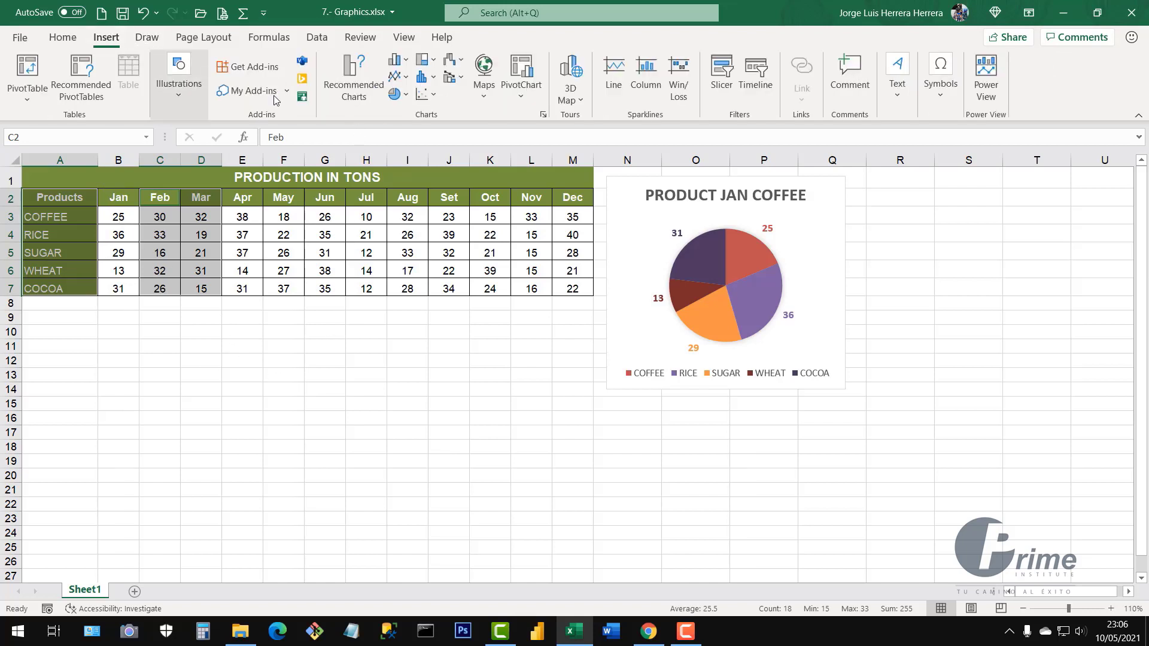
click(353, 83)
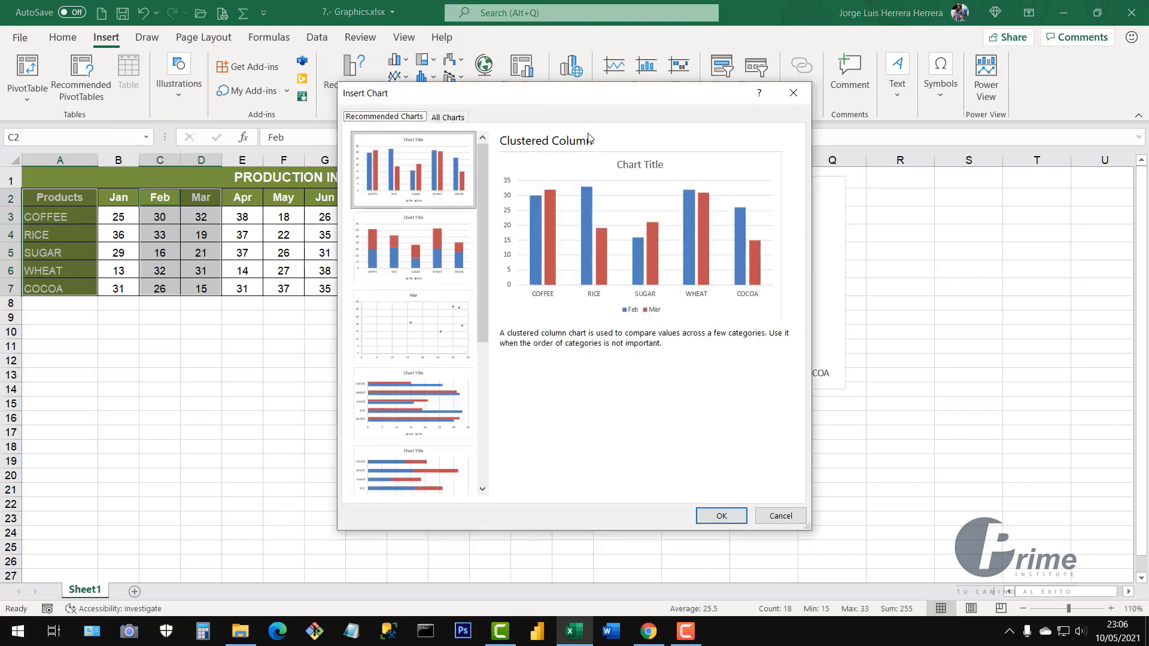
drag(483, 271, 468, 435)
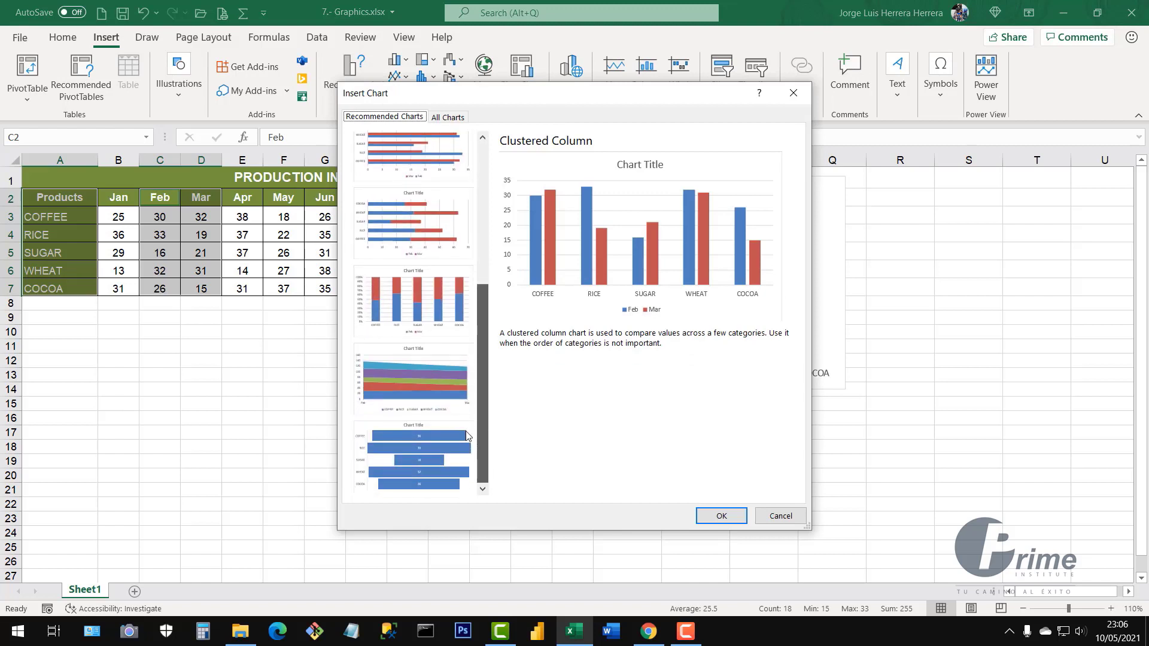
scroll(467, 450, up, 5)
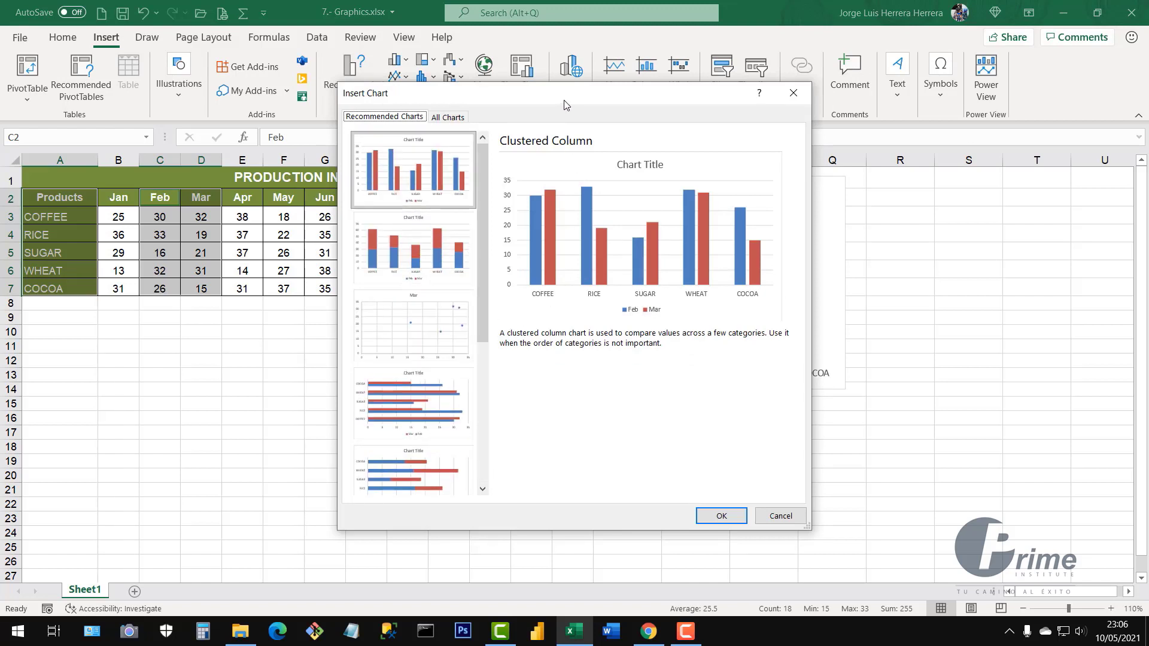
drag(565, 102, 612, 105)
Compare the column, scatter and bar previews, then insert a Stacked Column chart
click(463, 193)
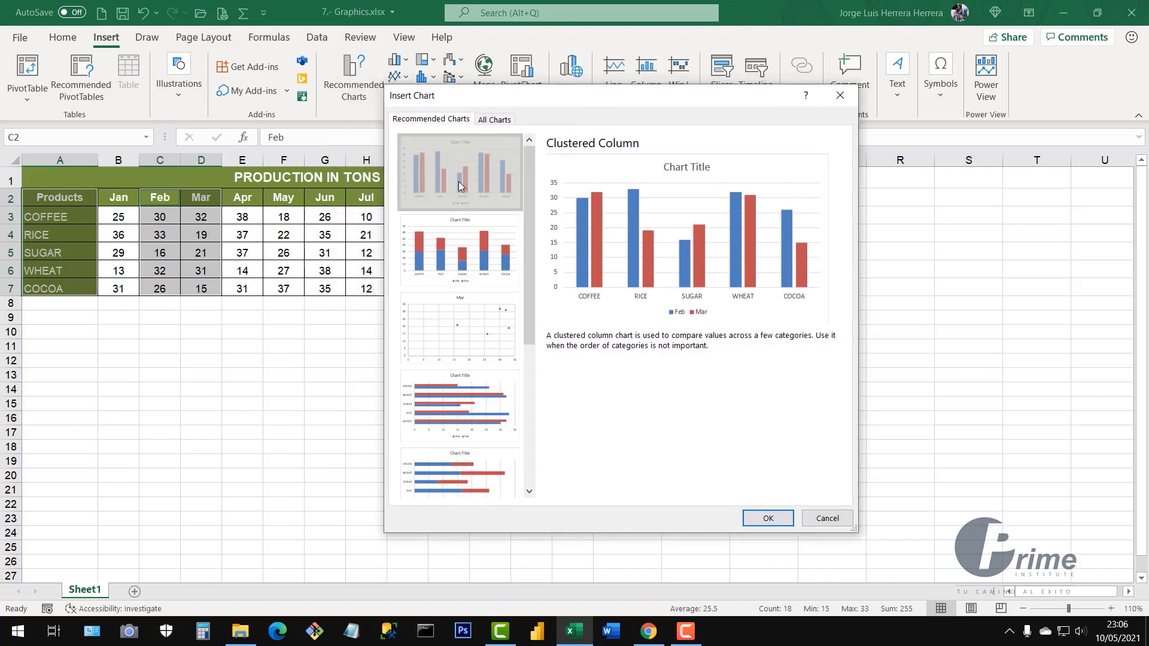
click(463, 272)
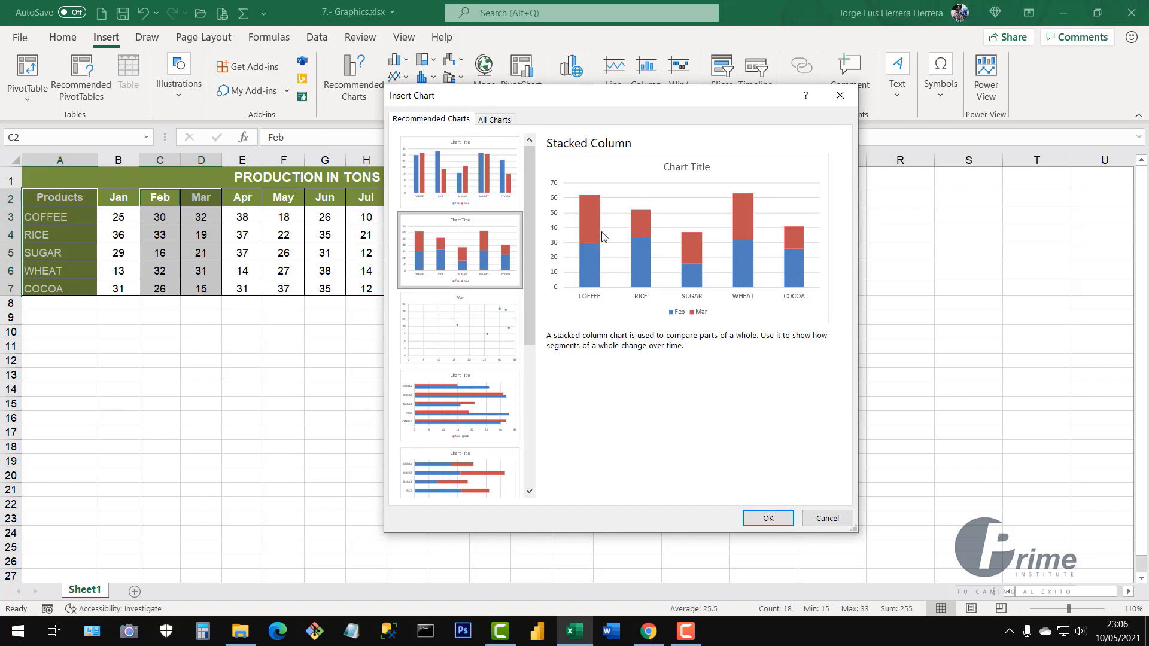
click(481, 343)
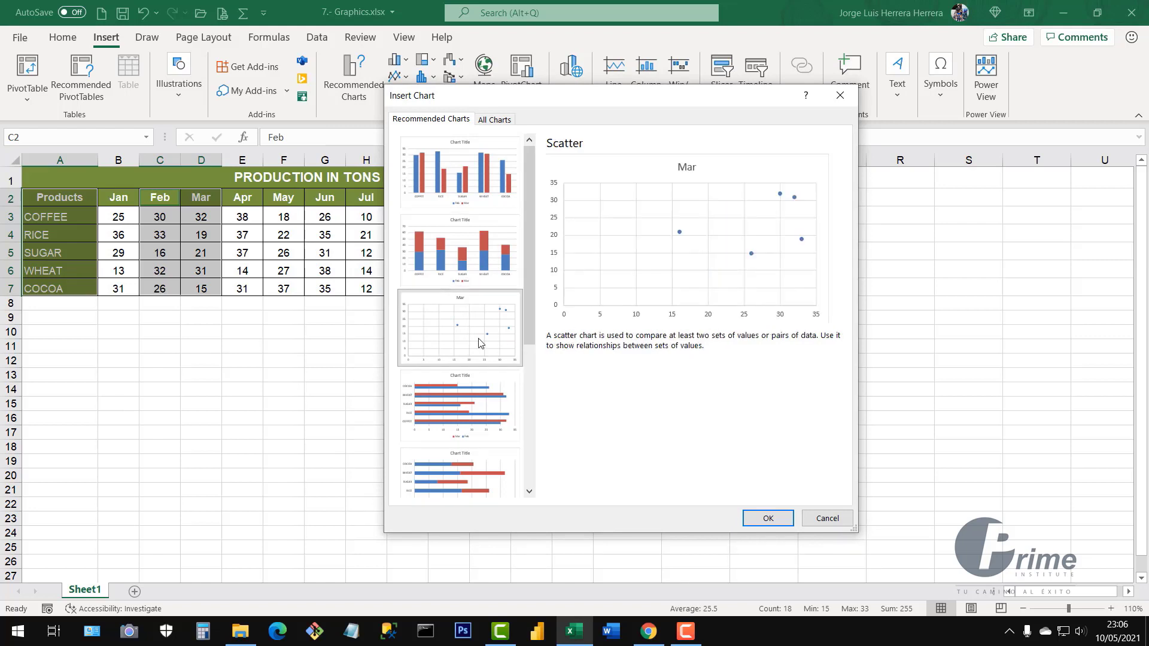
click(496, 408)
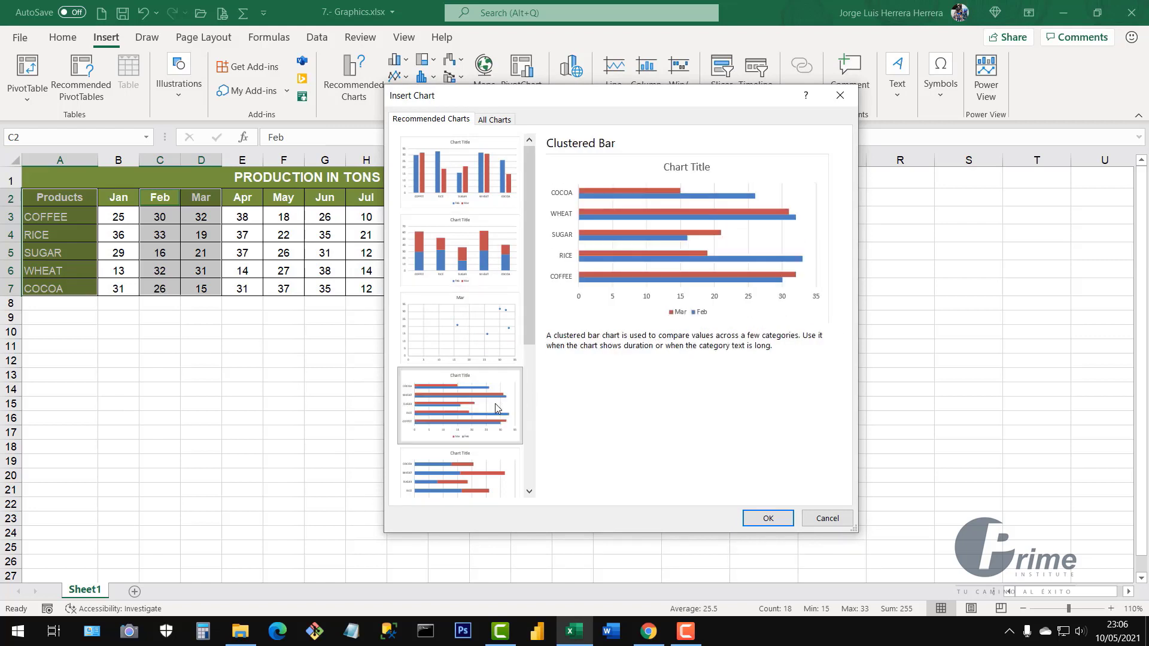
click(482, 483)
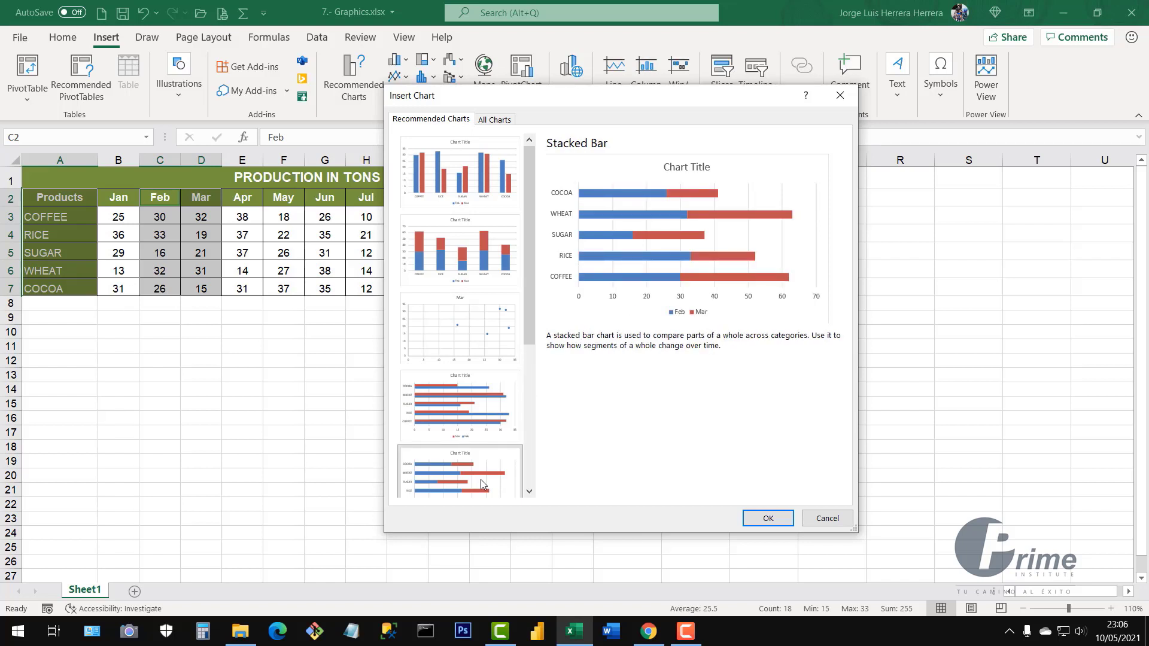
click(471, 266)
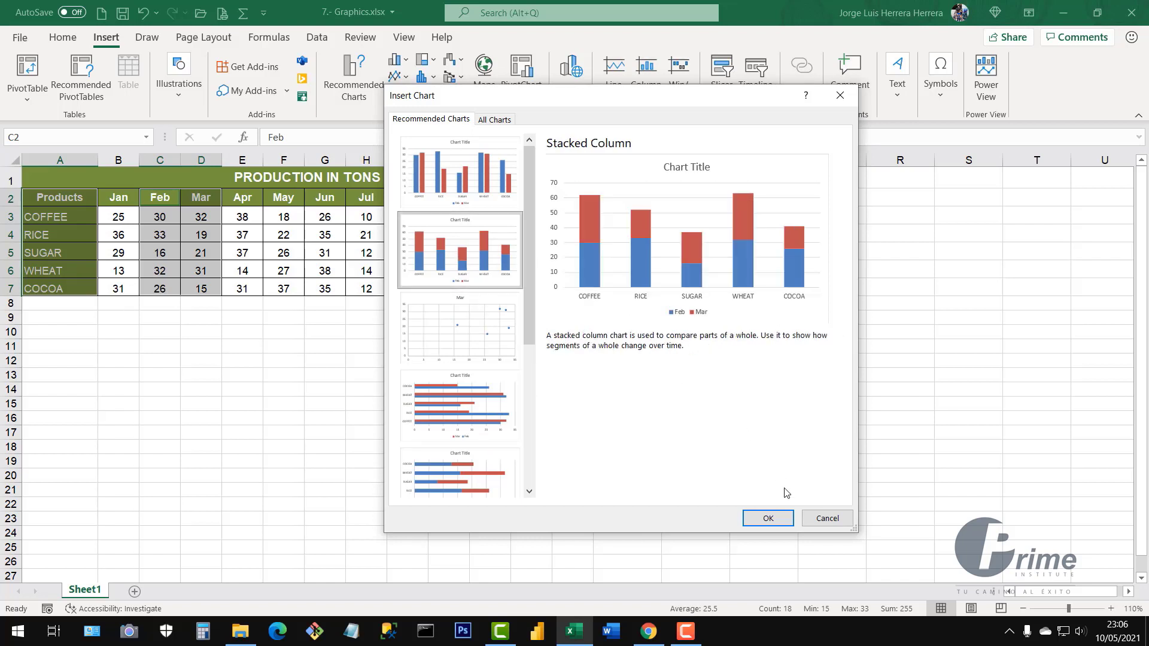
click(769, 519)
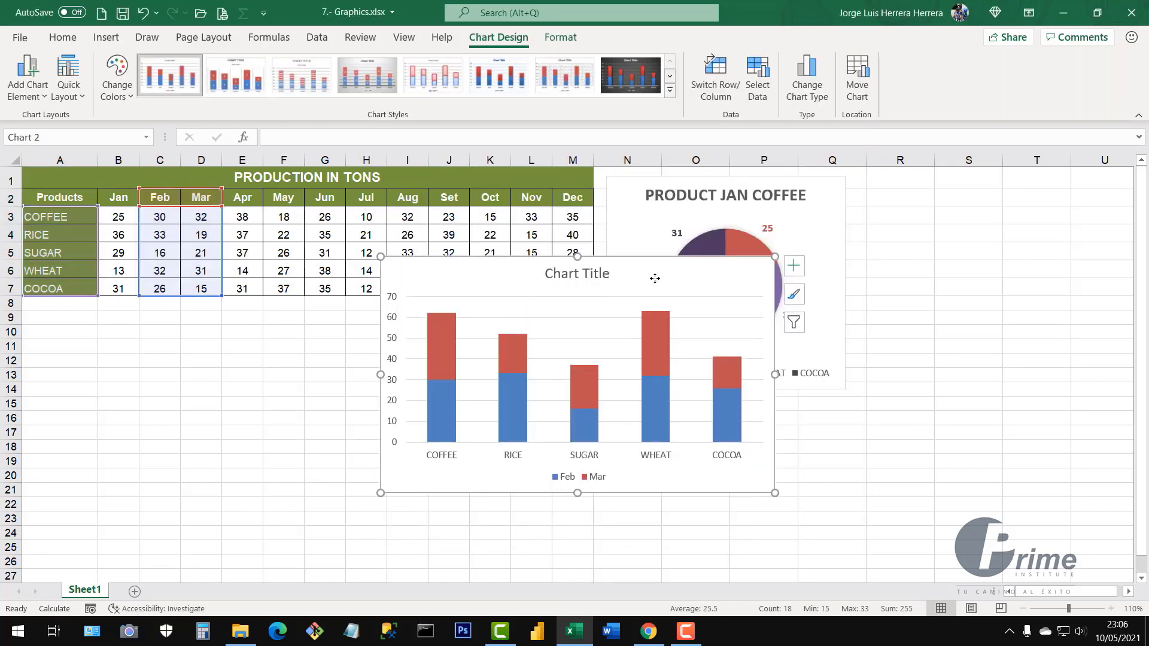
Move the stacked column chart beside the pie chart, narrowing it and shortening it to the pie's height
drag(655, 278, 1008, 197)
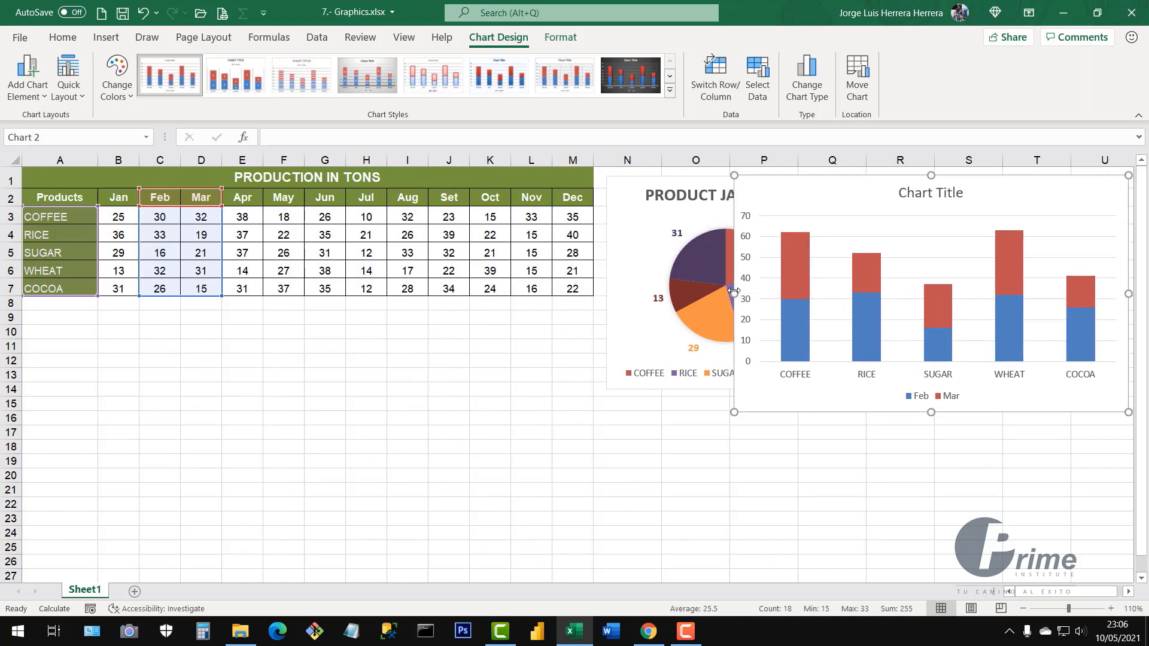
drag(734, 293, 855, 293)
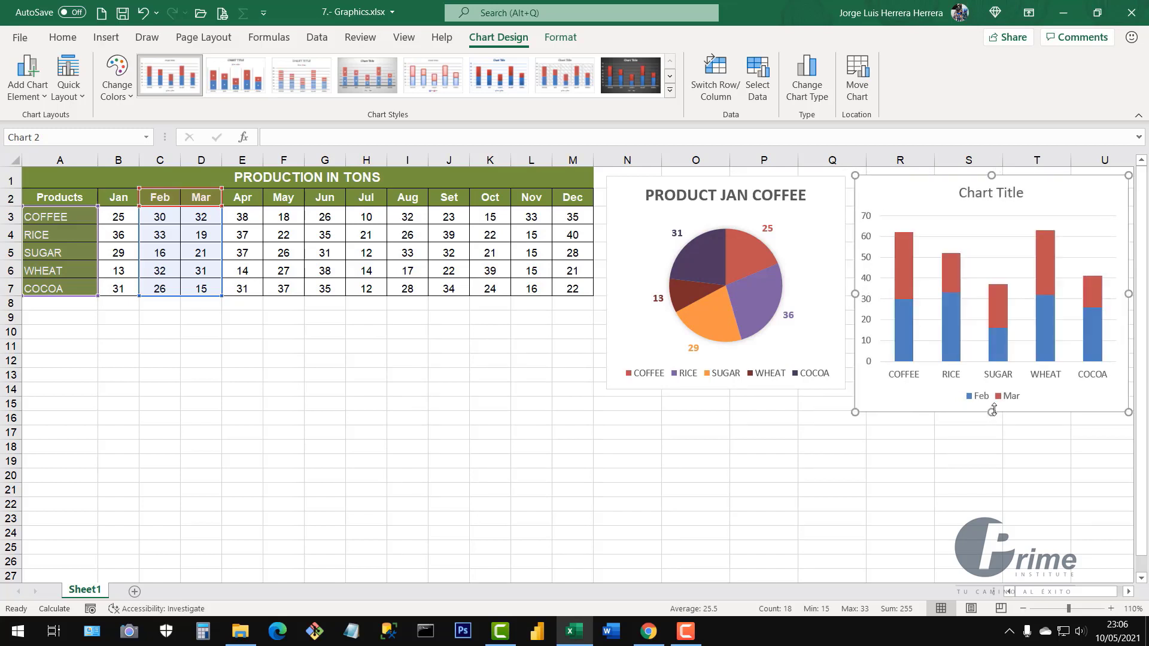
drag(992, 410, 994, 390)
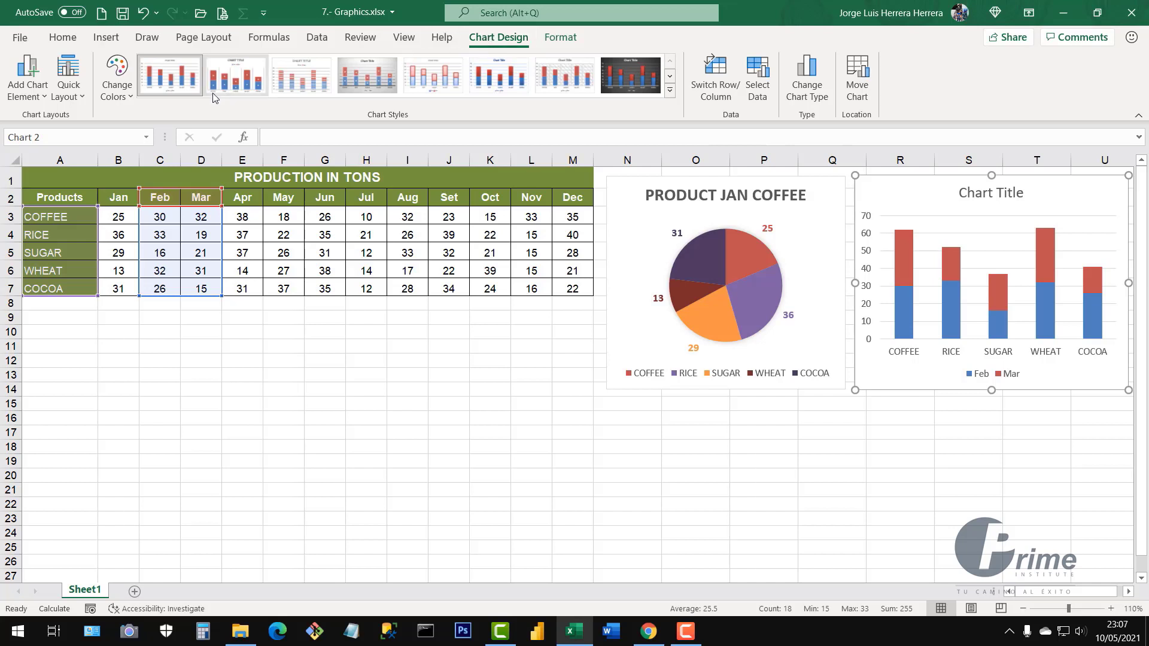
Apply Chart Style 2 with uppercase title and value labels, then shift the chart left over the pie
click(239, 87)
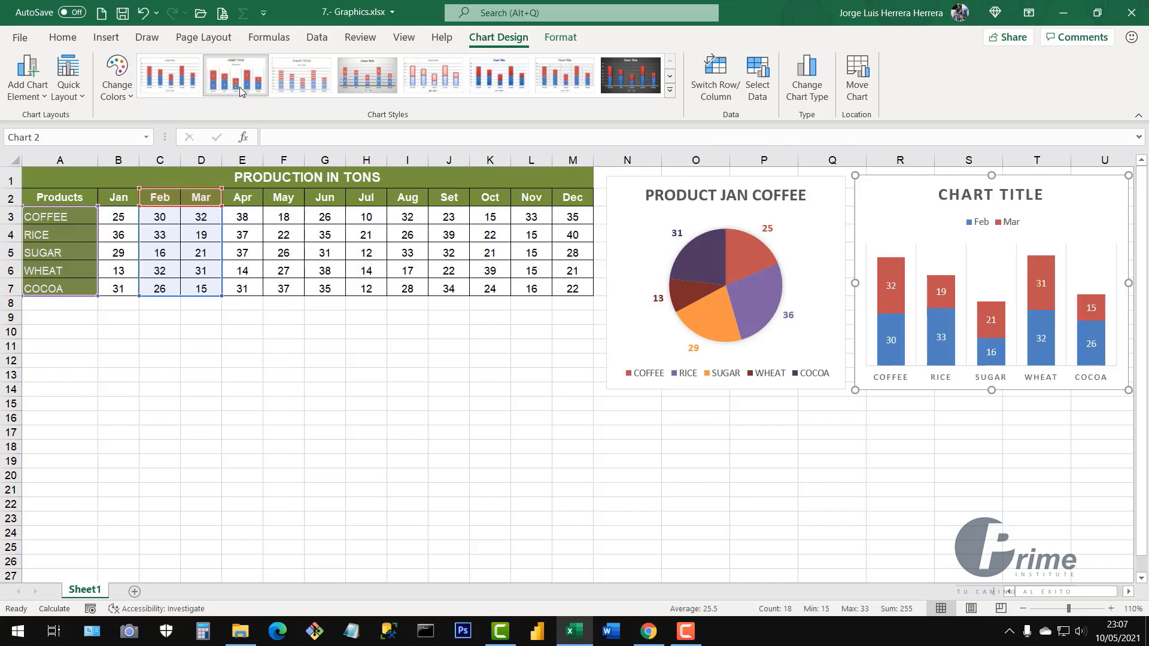
click(297, 81)
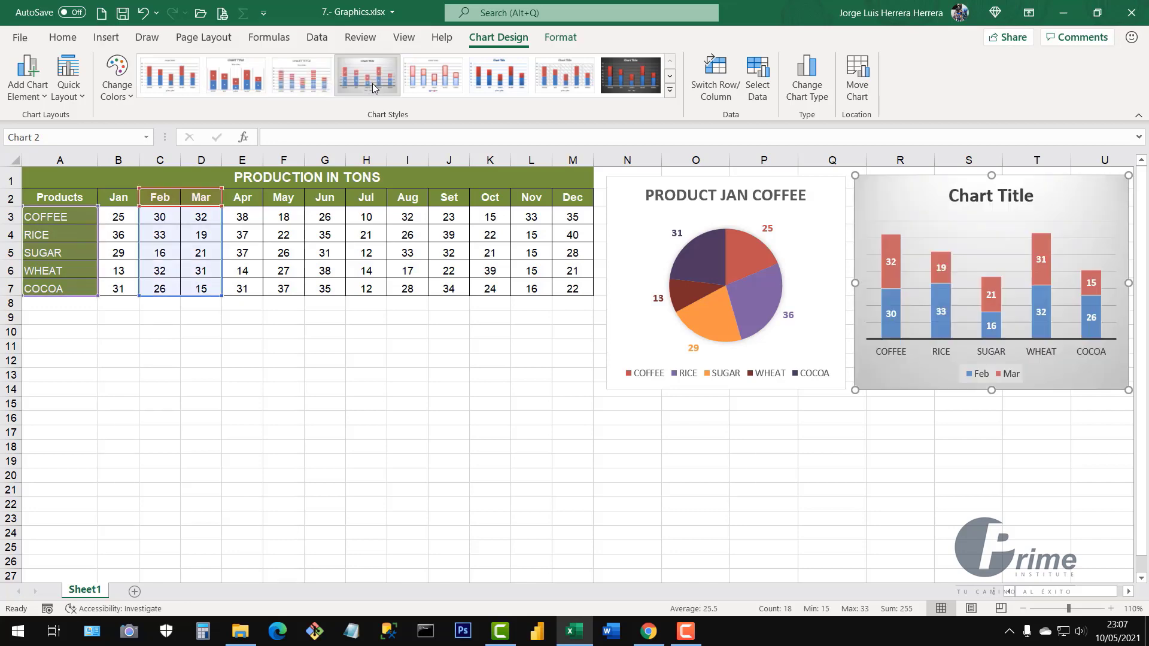
click(440, 85)
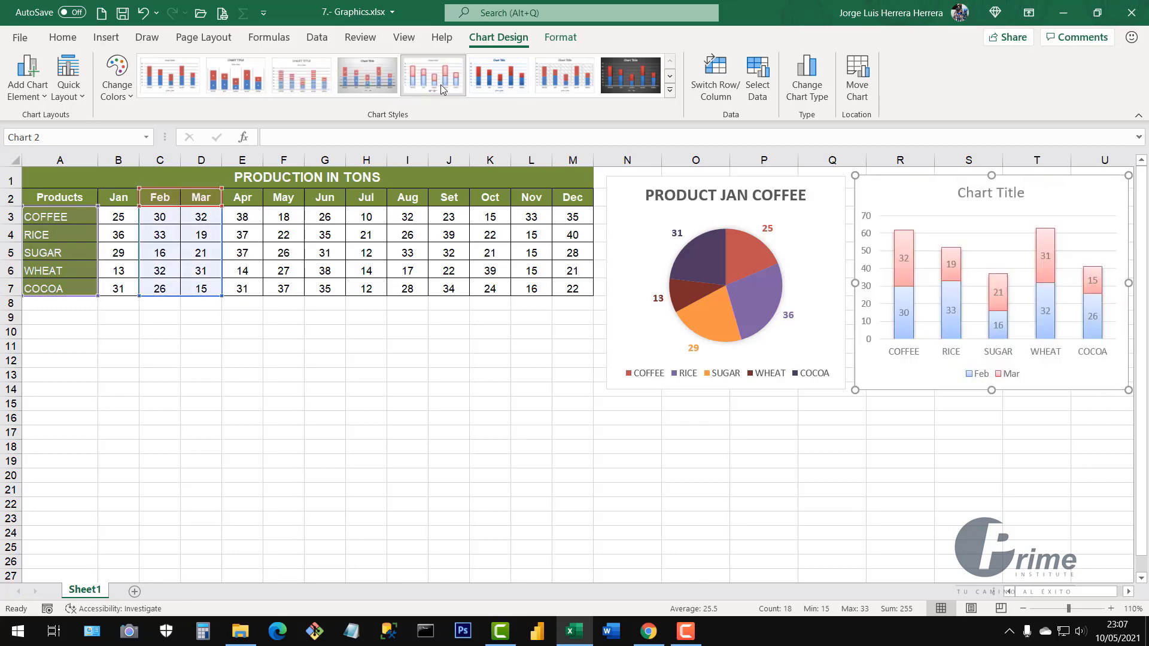
click(504, 86)
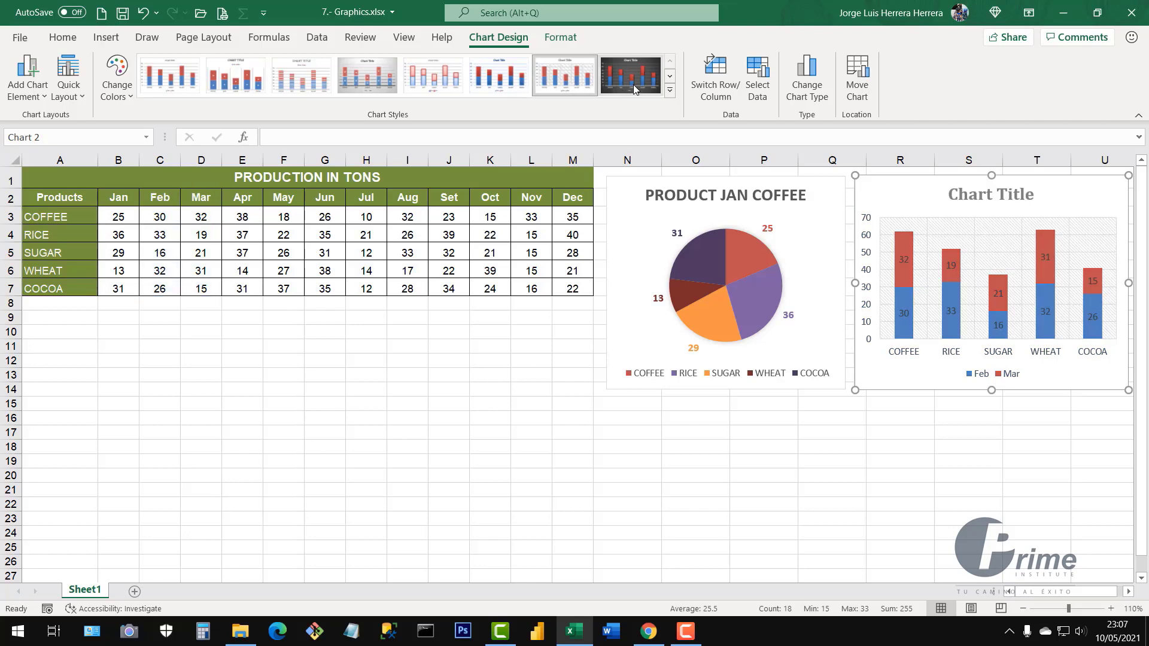
click(555, 86)
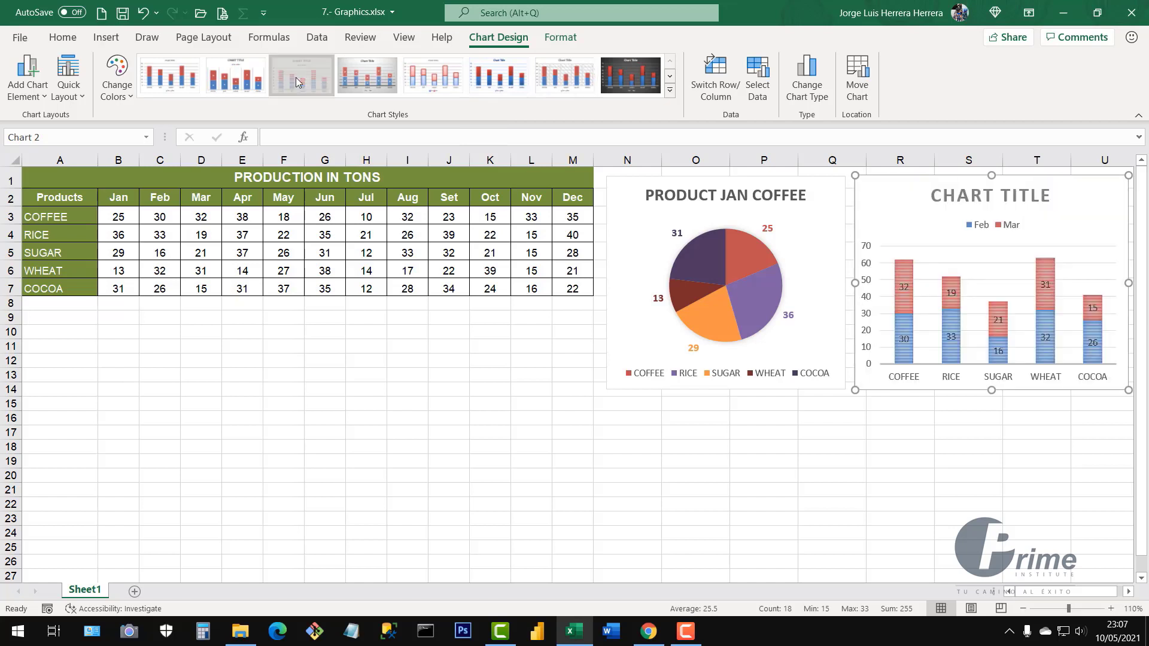
click(254, 90)
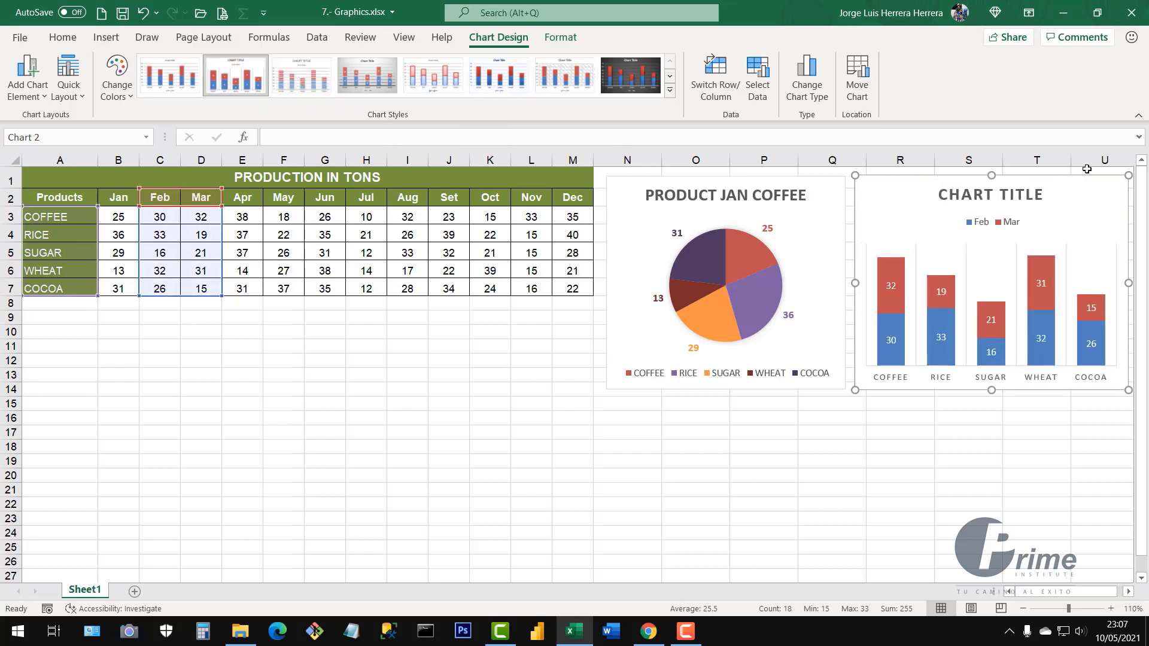
drag(1090, 200, 997, 258)
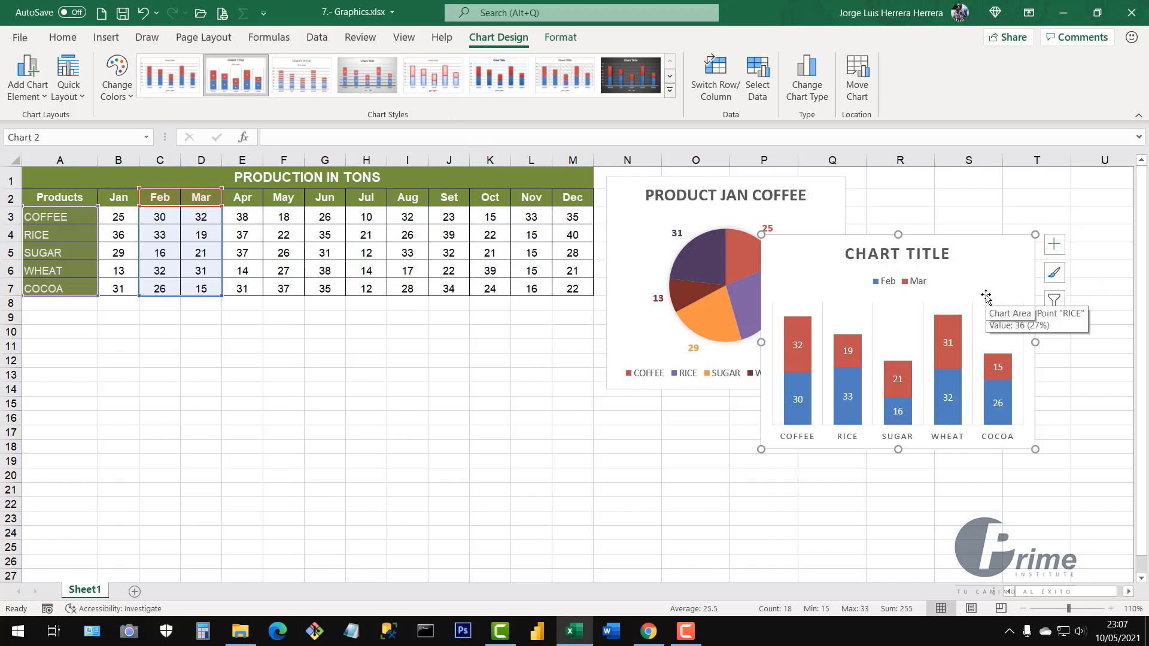
Recolour the column chart with the second Colorful palette so Mar bars turn green
click(1055, 276)
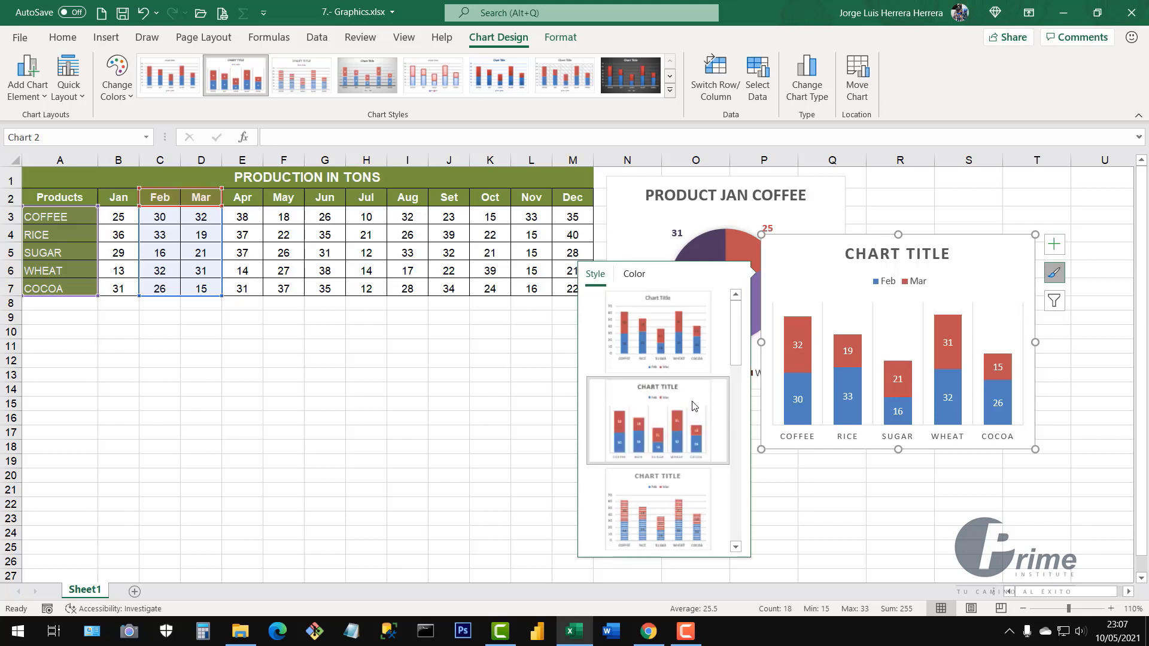
click(639, 274)
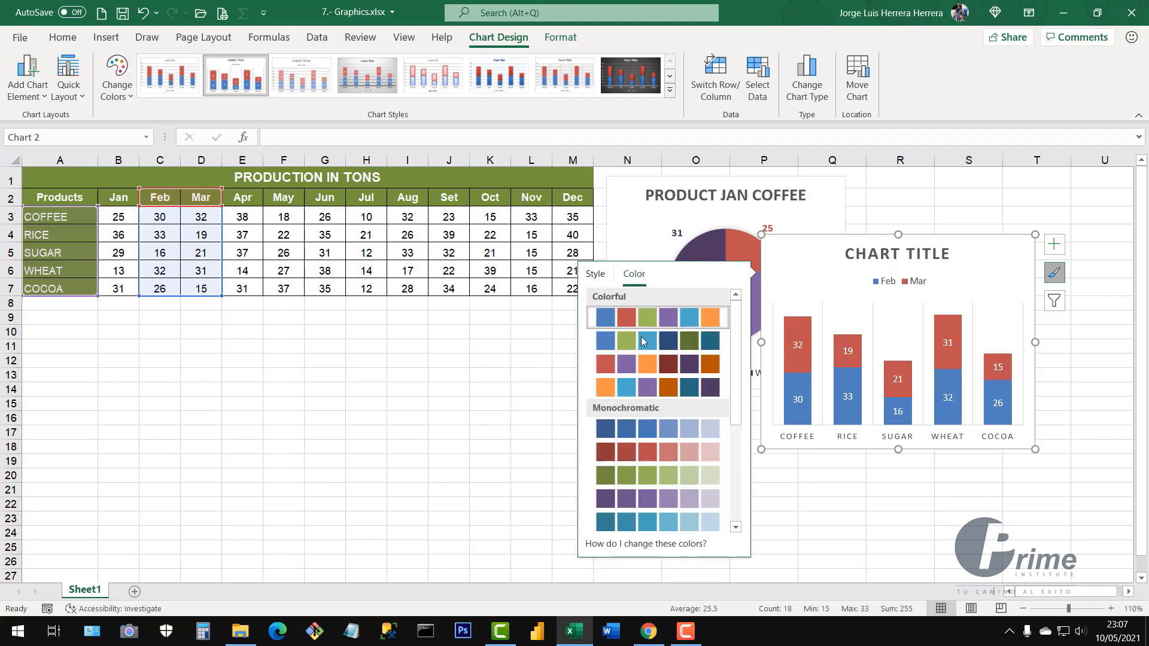
click(642, 341)
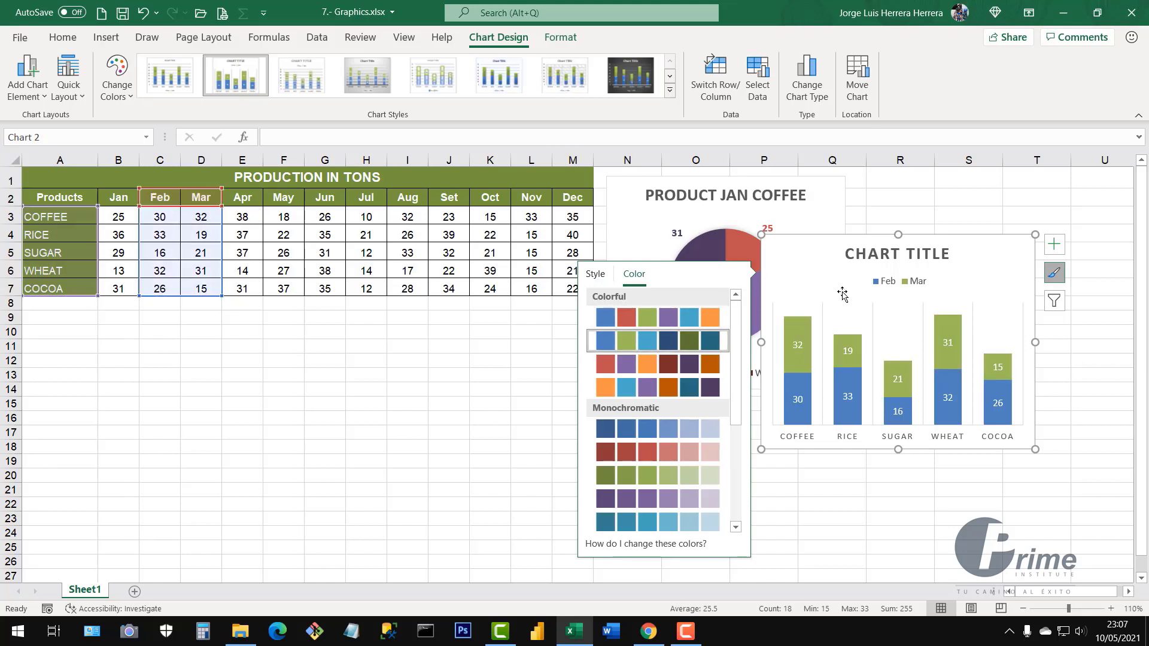
click(1056, 244)
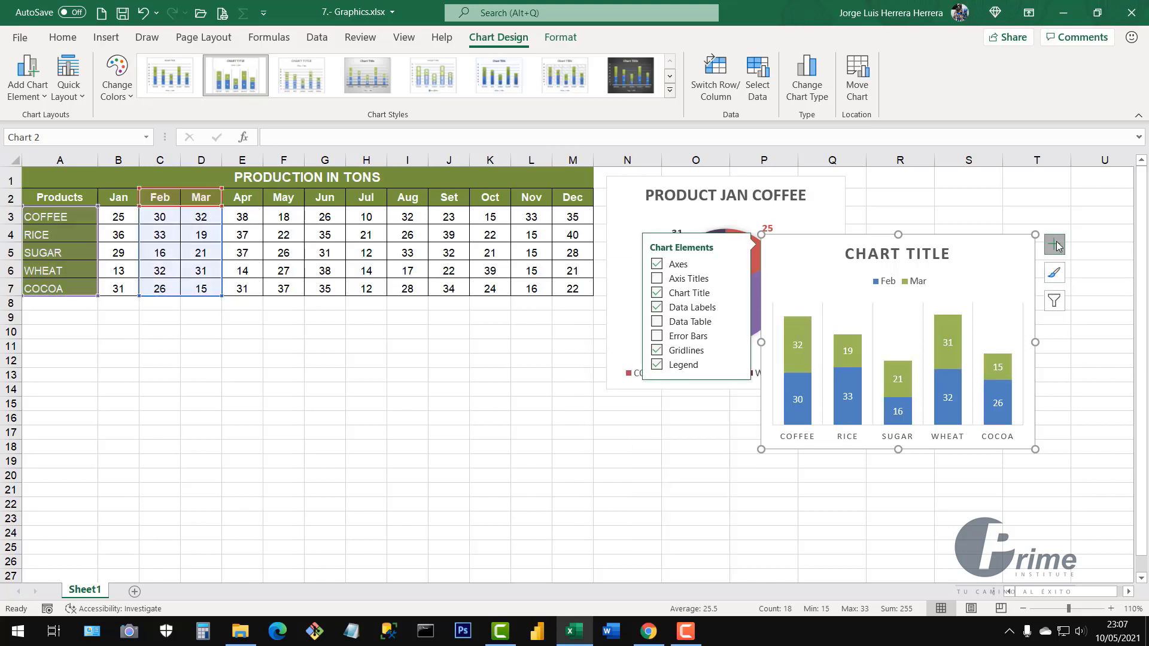
click(1056, 246)
click(1058, 246)
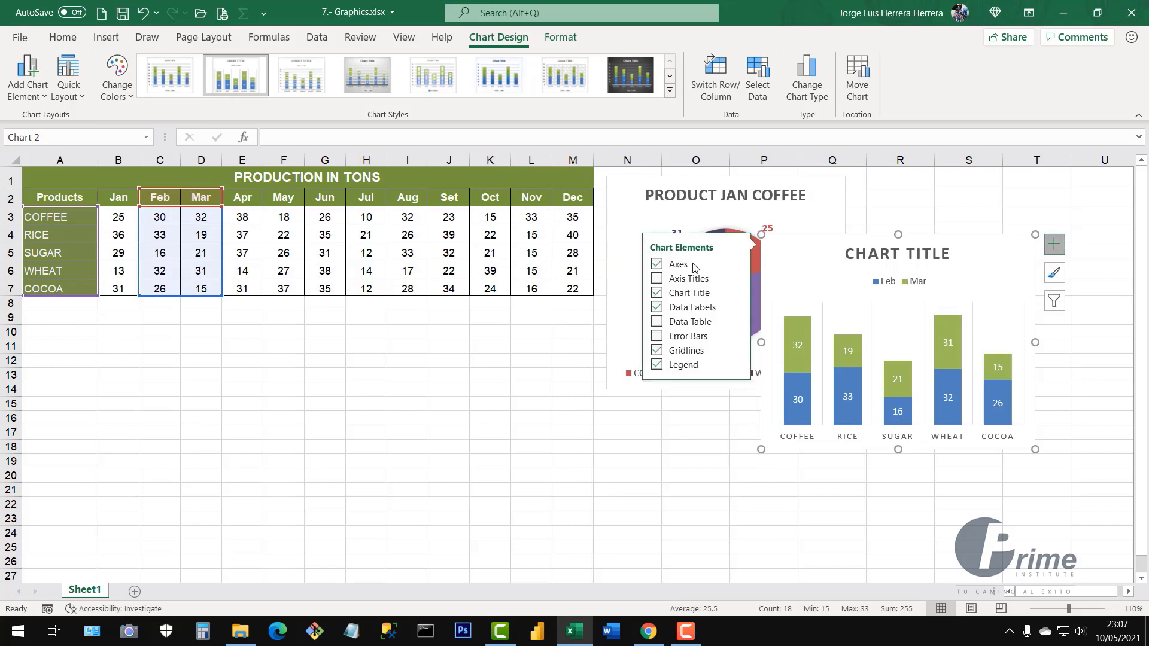
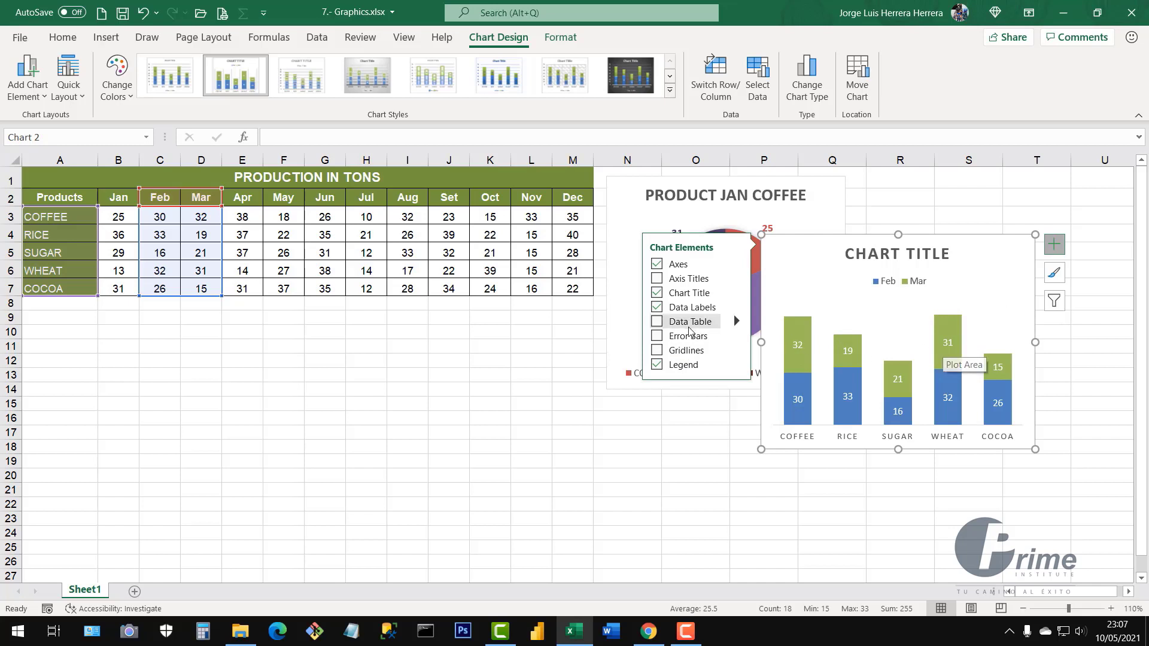
Show data labels on the Feb/Mar column bars and remove the chart title and axis titles
click(656, 308)
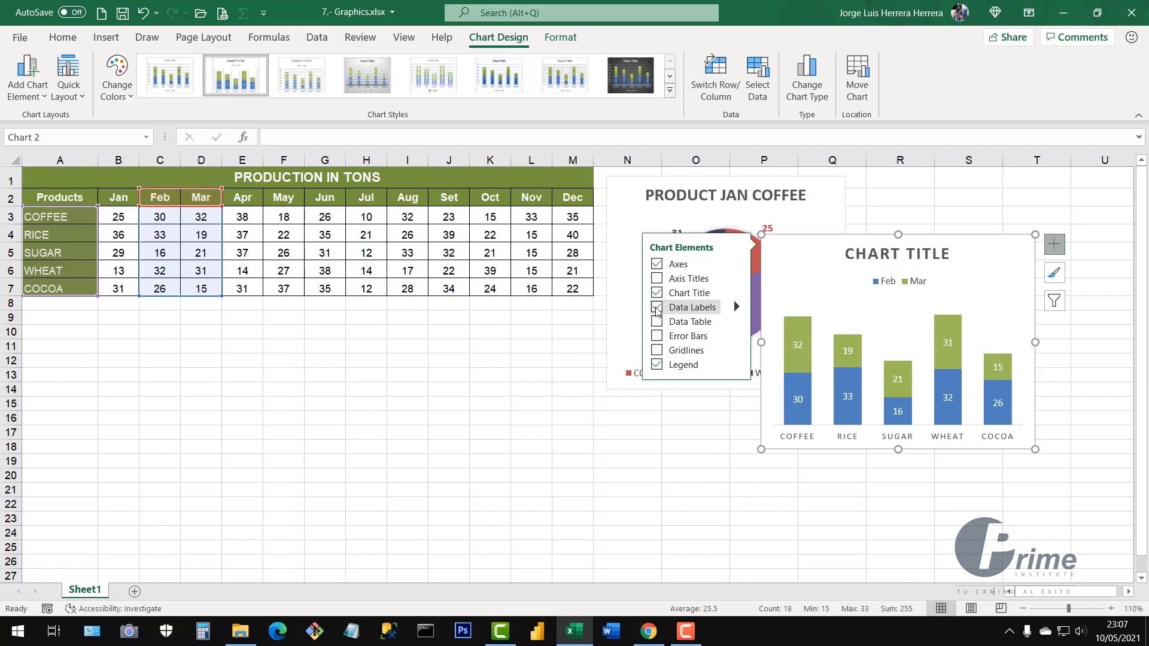
click(656, 294)
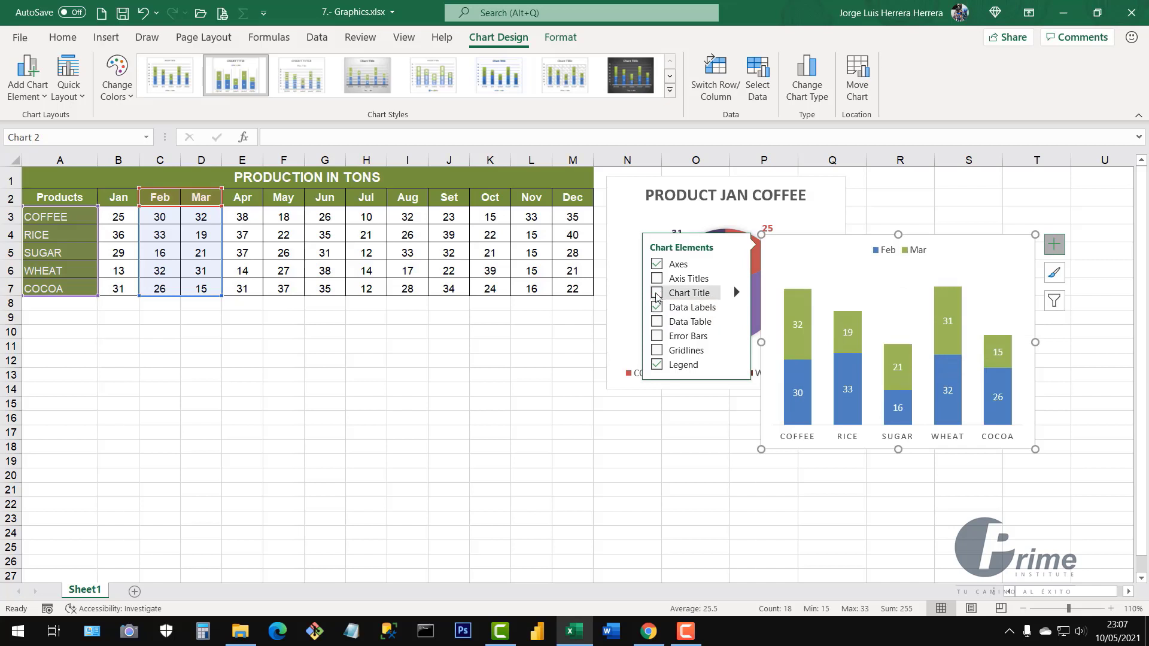
click(656, 294)
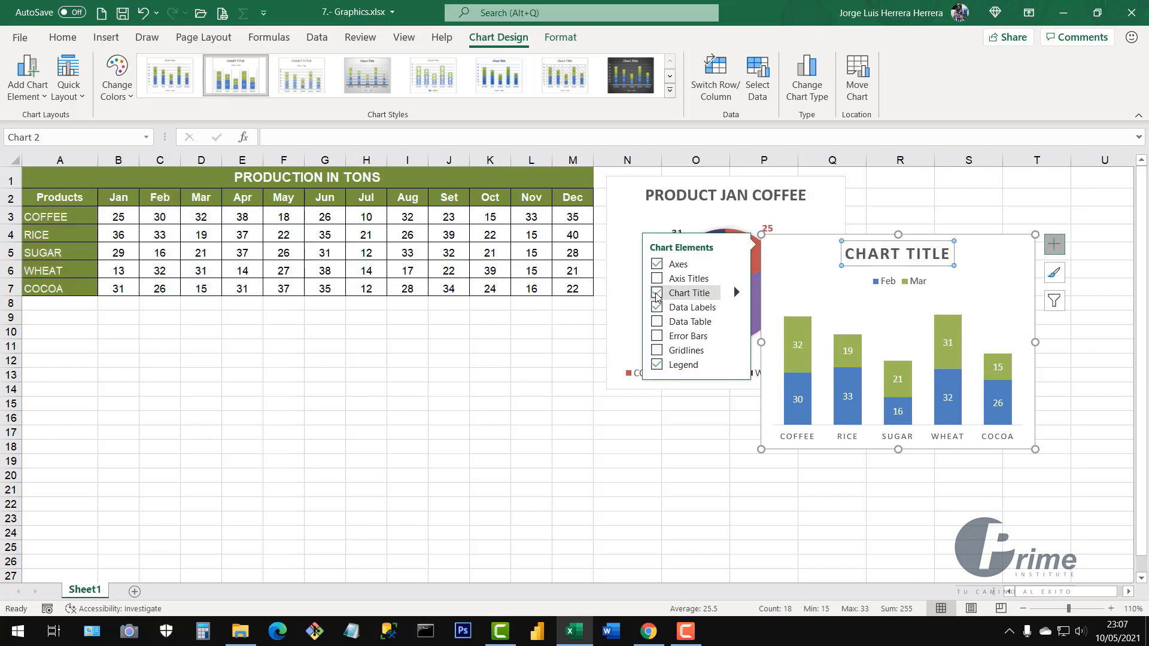
click(657, 294)
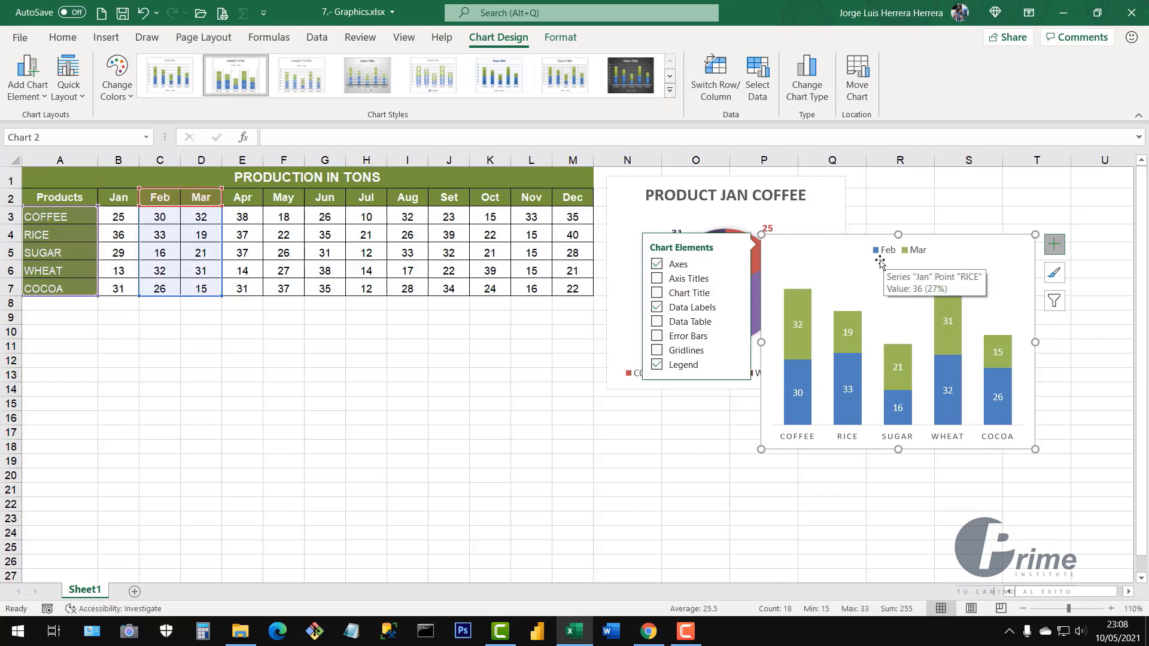
click(656, 279)
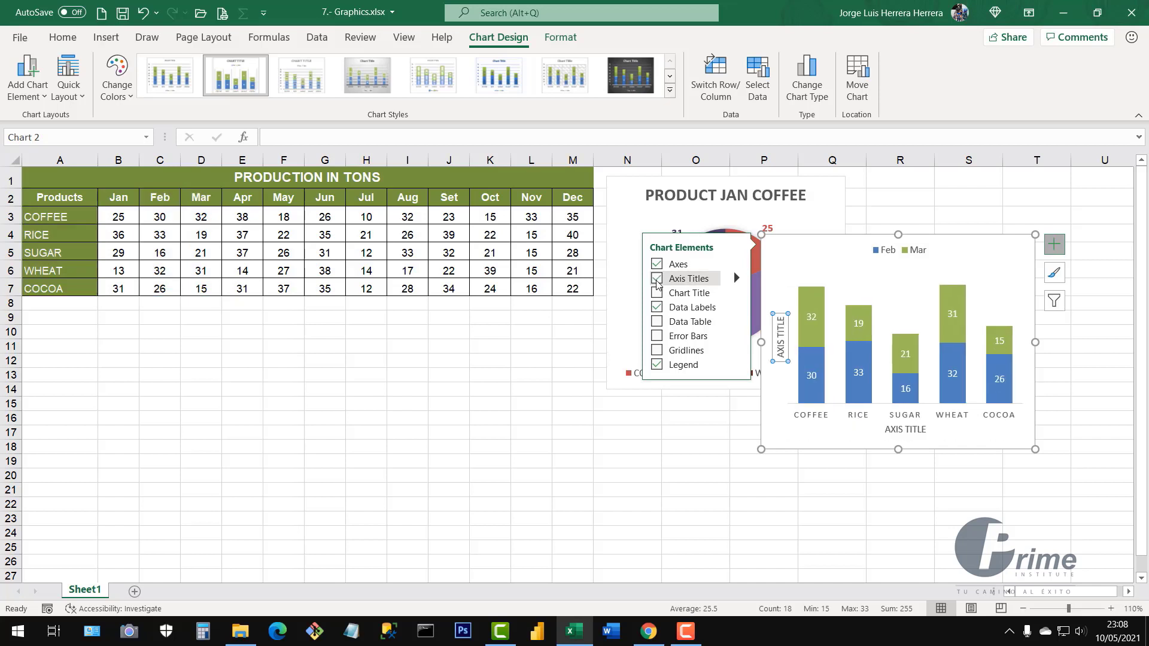
click(656, 279)
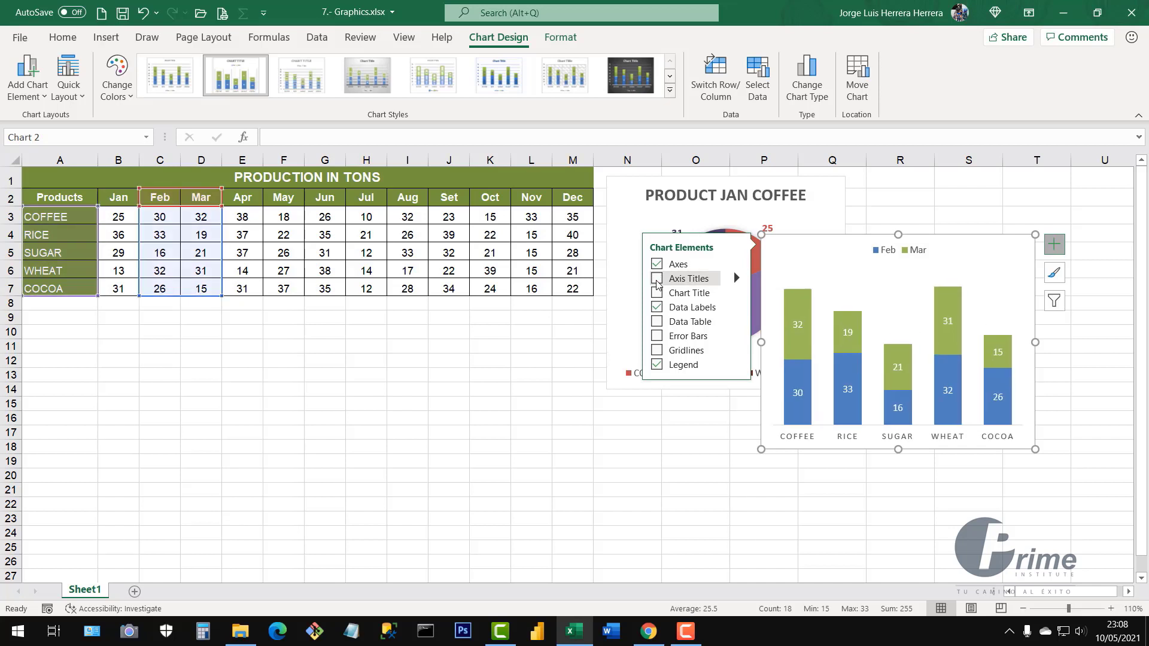
click(657, 280)
click(657, 279)
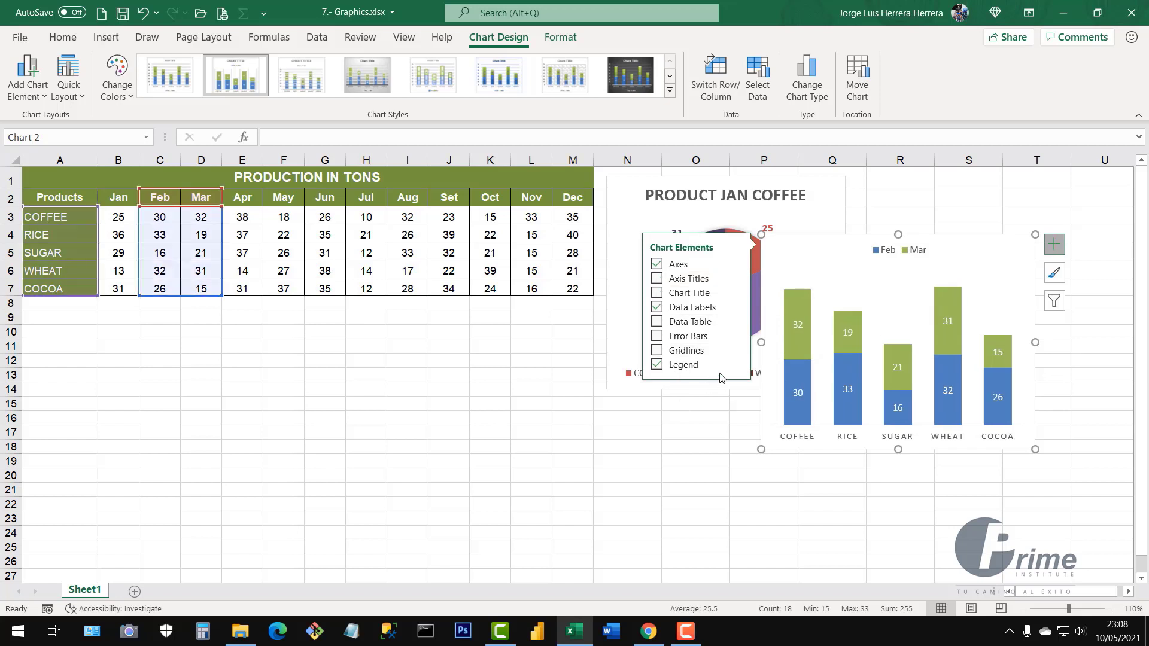
click(943, 509)
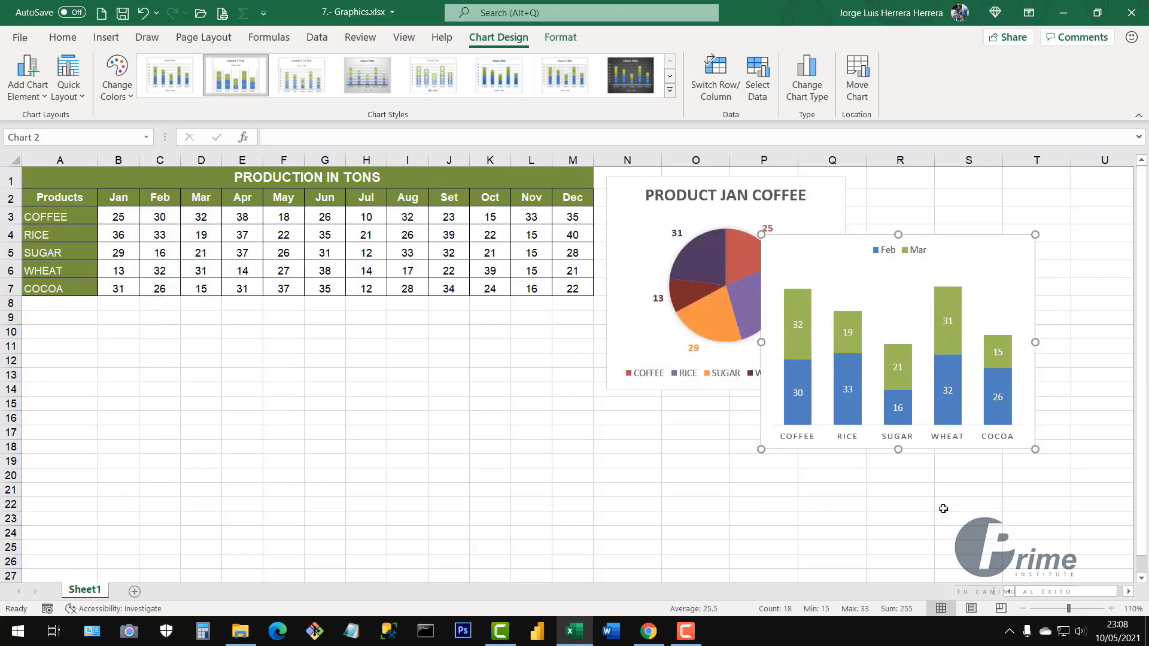
click(999, 248)
Drag the stacked column chart beside the pie chart at the top of the sheet
drag(999, 249, 1094, 190)
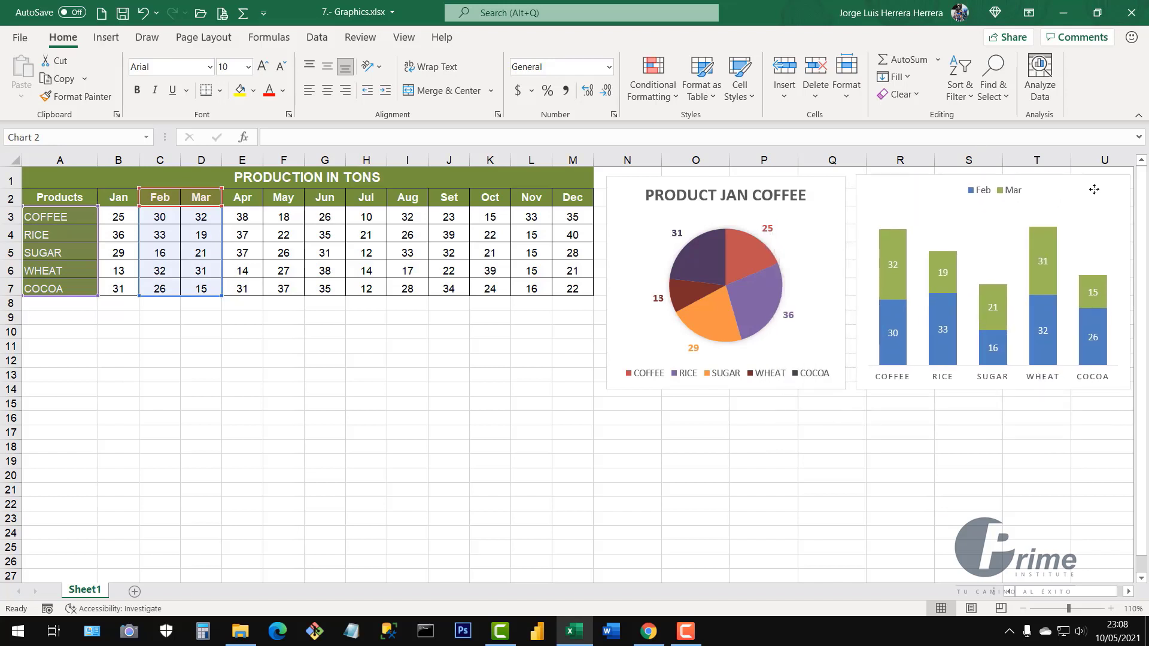
click(310, 400)
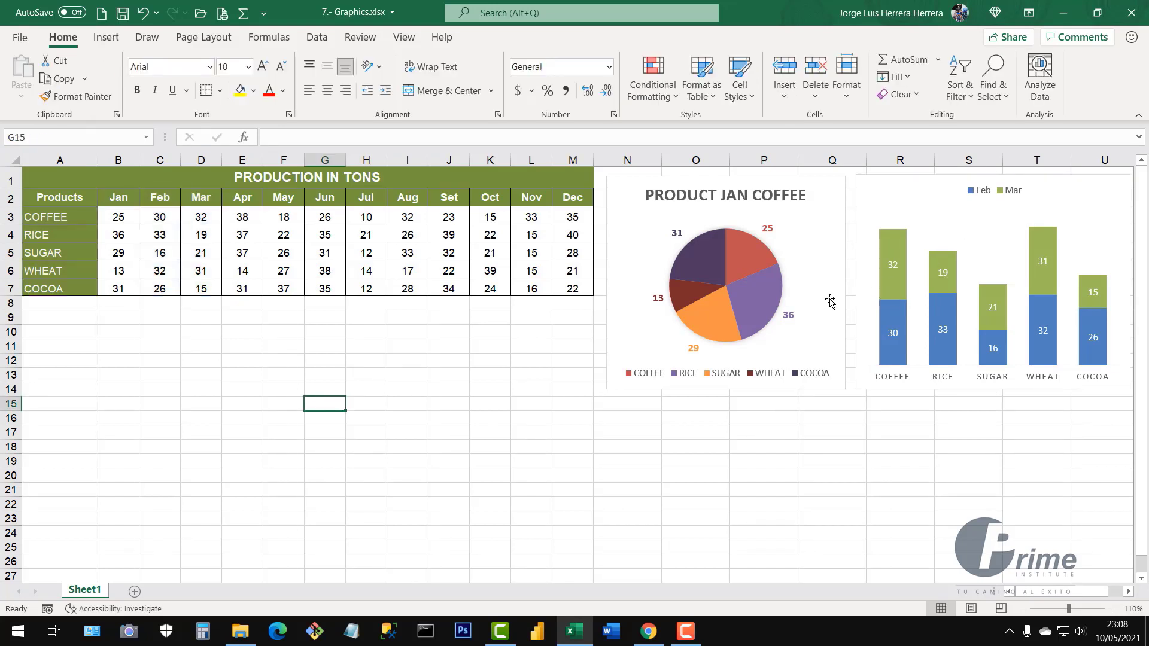
click(1089, 185)
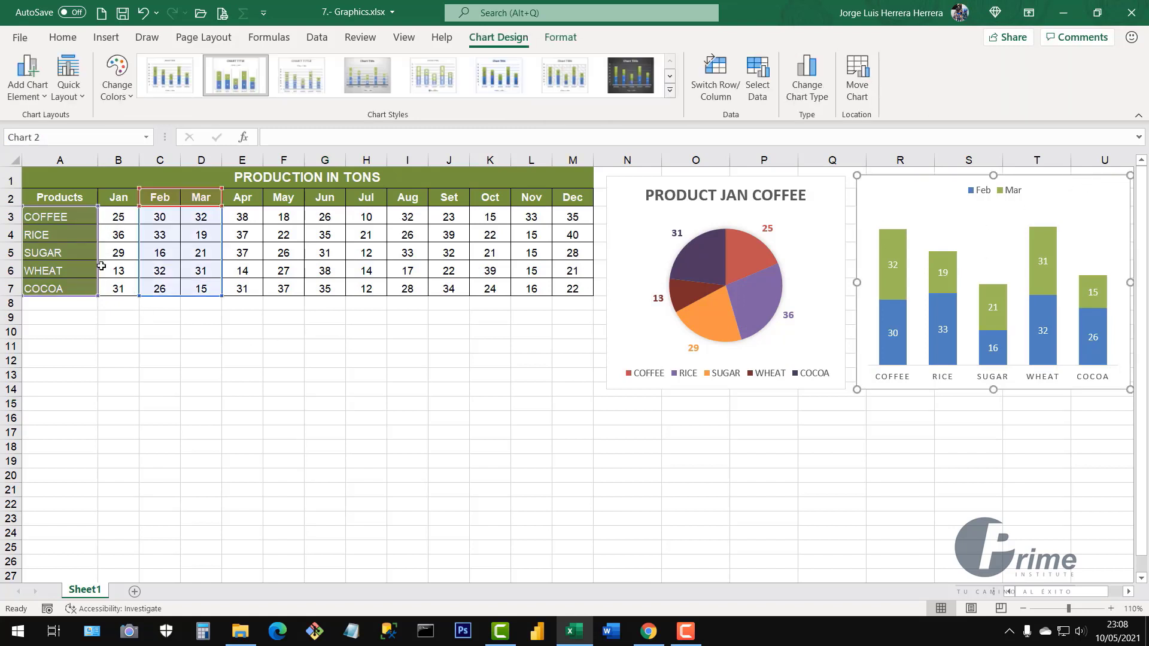
Select the table's header row from Products to Dec
click(298, 408)
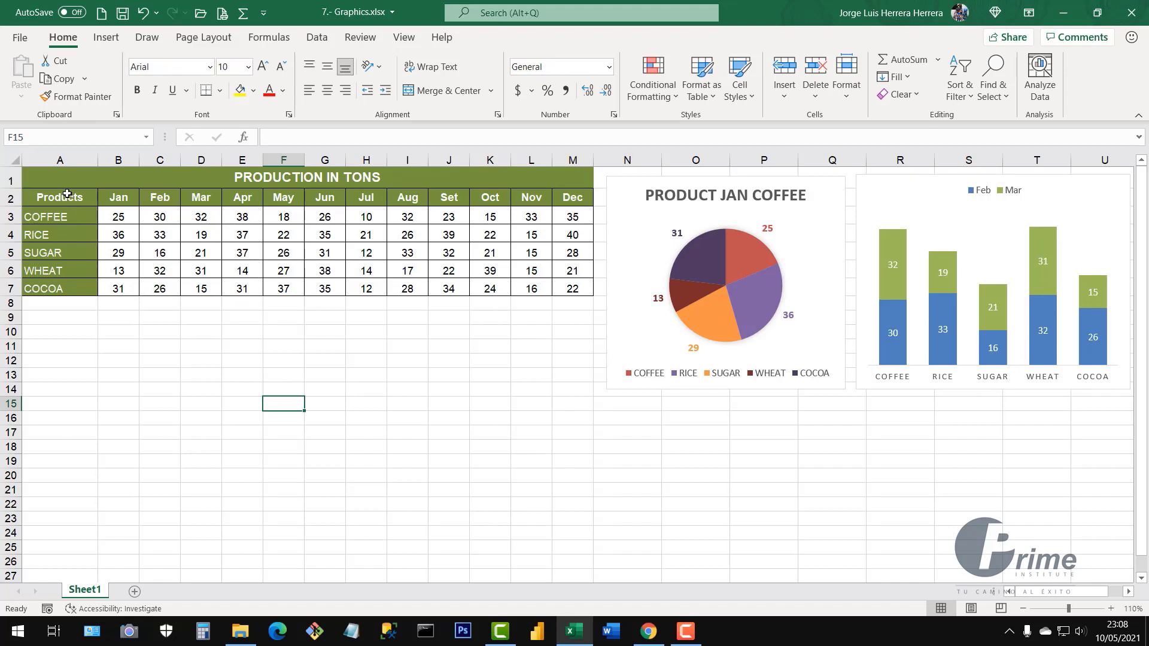
drag(67, 194, 567, 199)
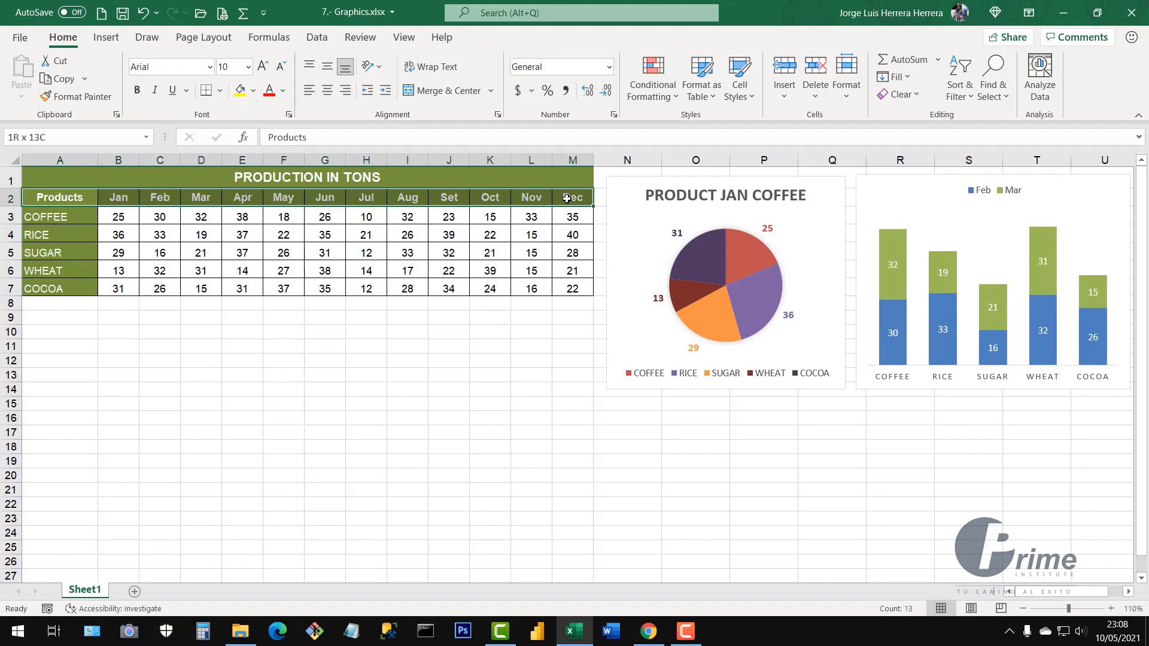
drag(66, 200, 576, 220)
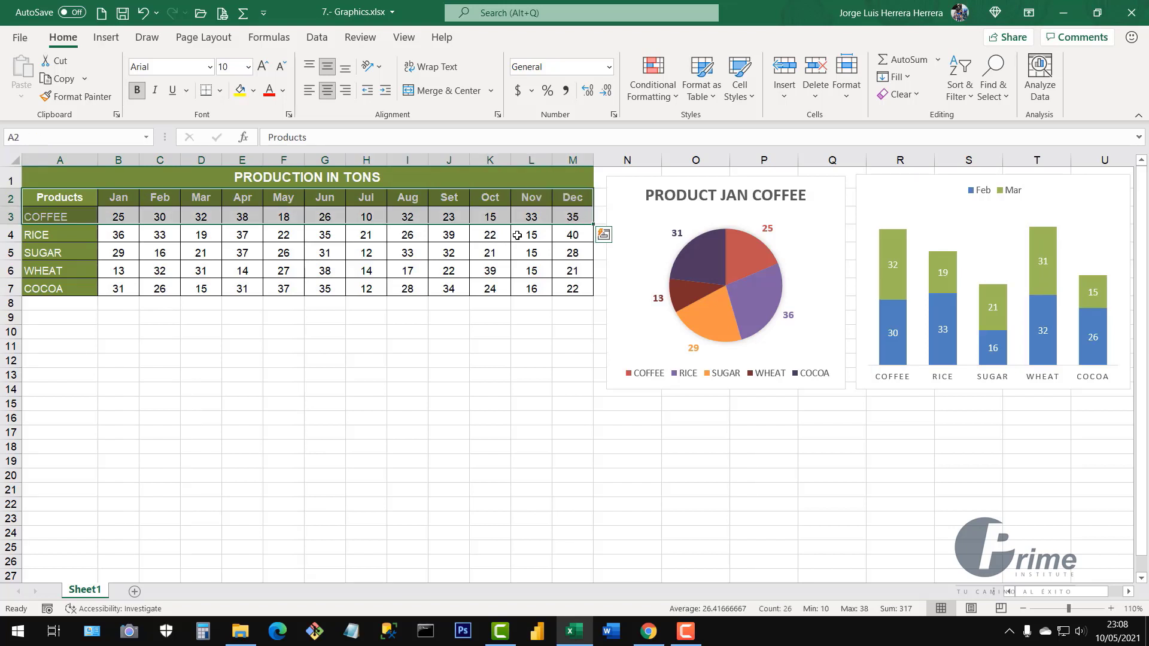
Insert the recommended COFFEE line chart of Jan–Dec production
click(107, 39)
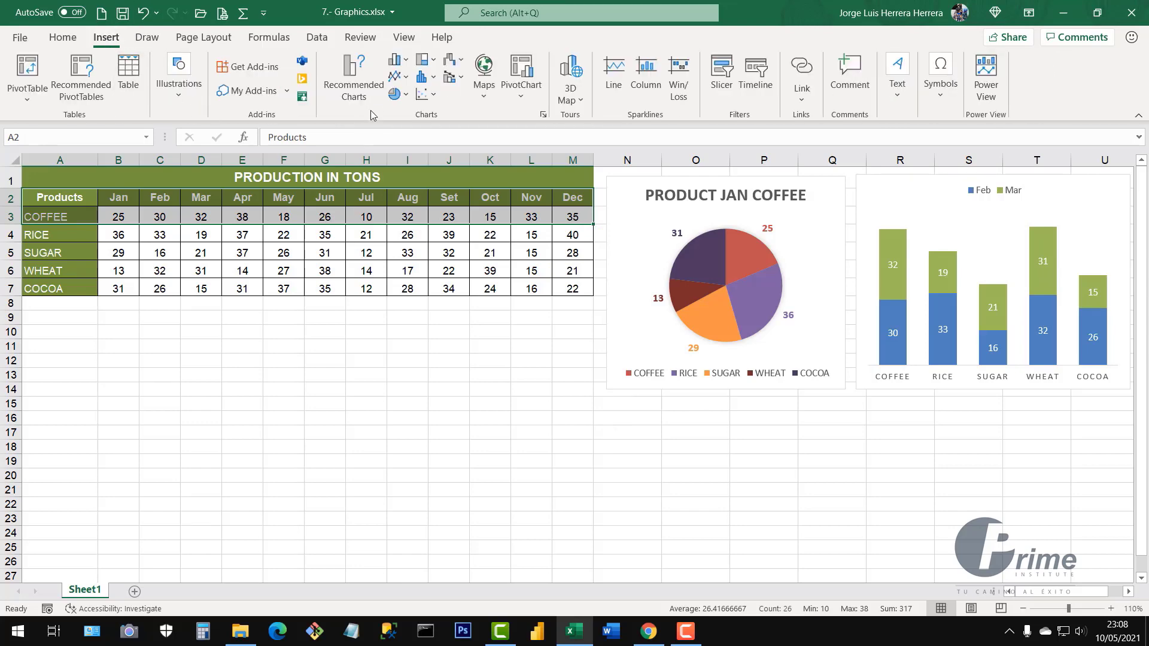
click(353, 78)
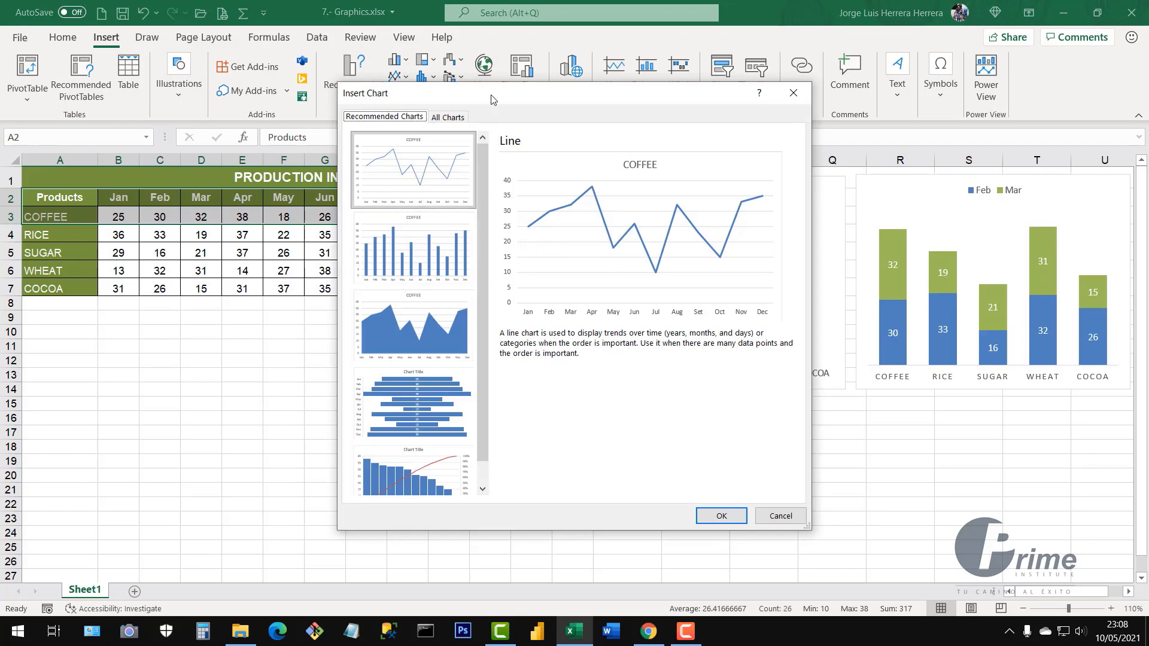
drag(487, 107, 515, 113)
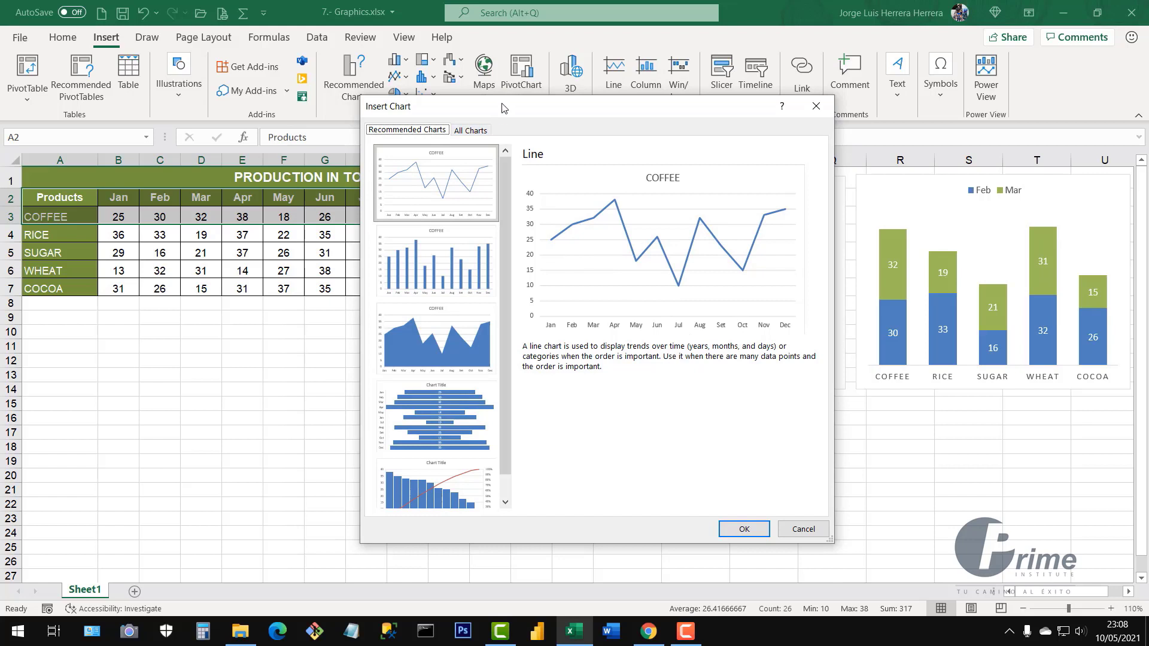
drag(503, 108, 769, 114)
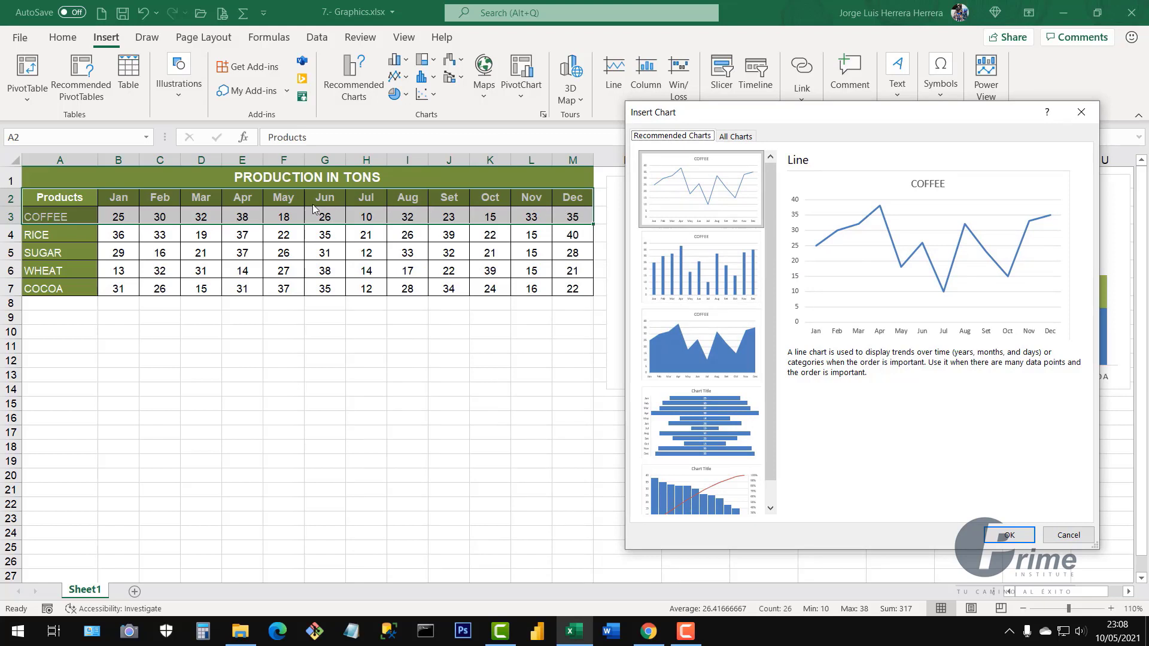
drag(830, 119, 714, 122)
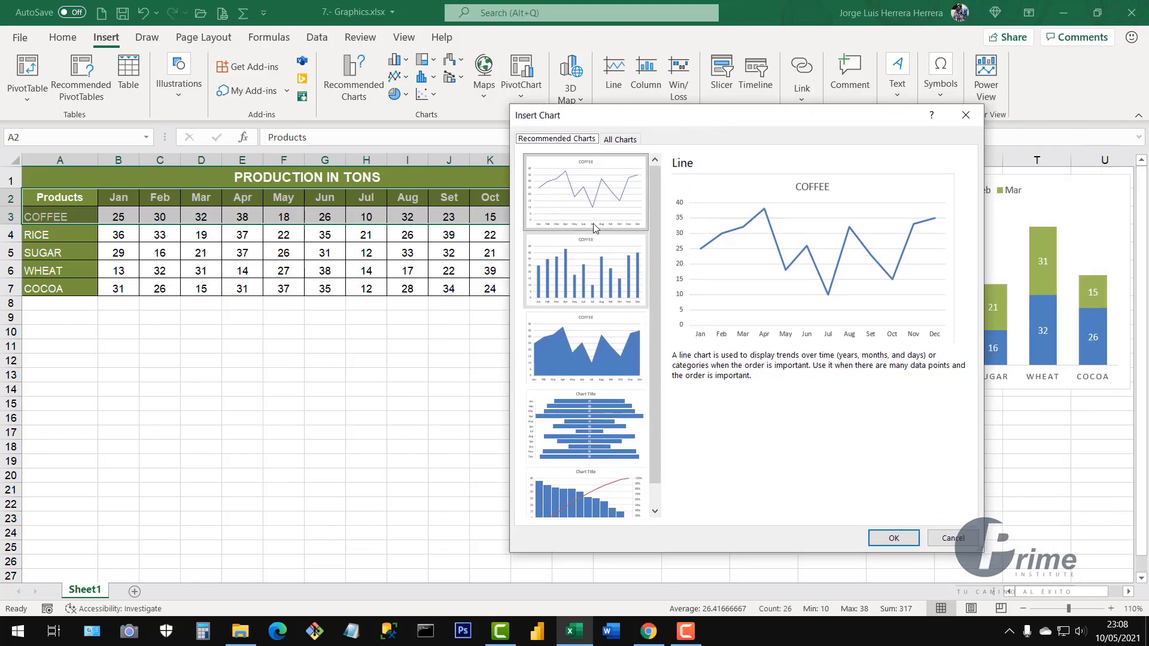
click(618, 266)
click(608, 352)
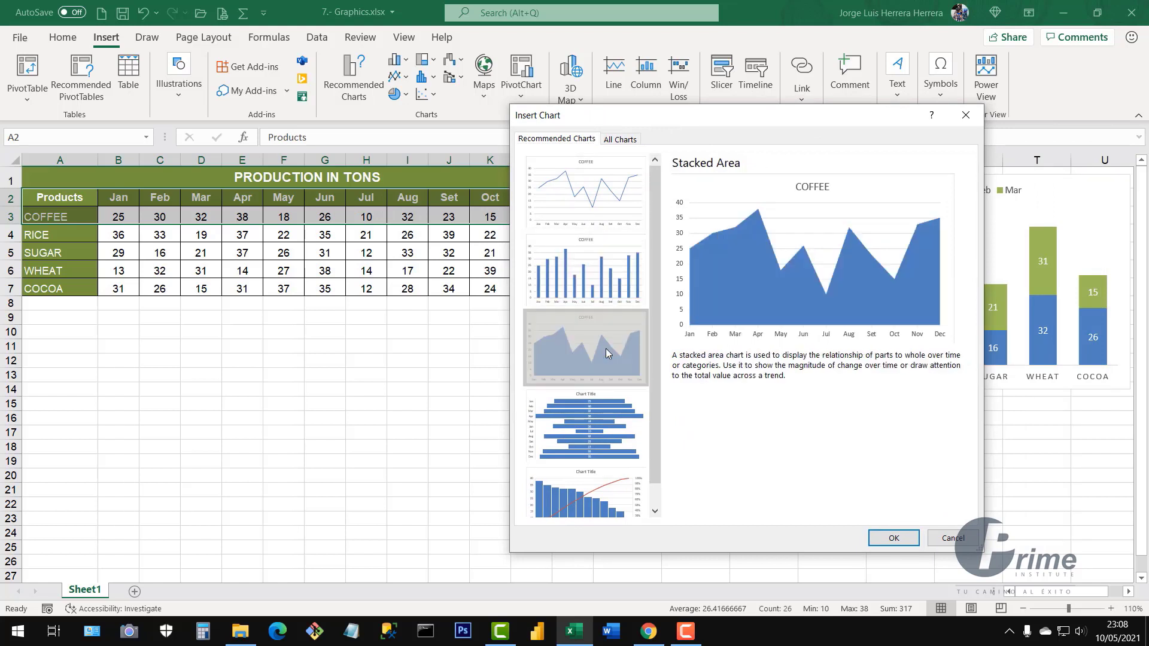
click(604, 420)
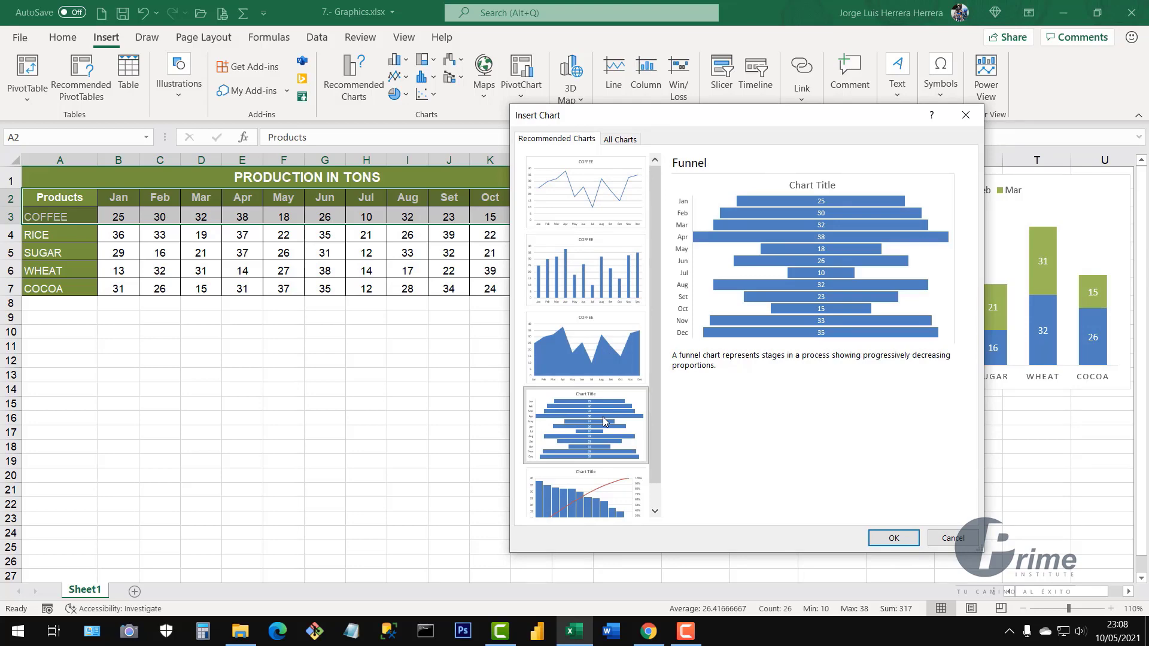
click(570, 210)
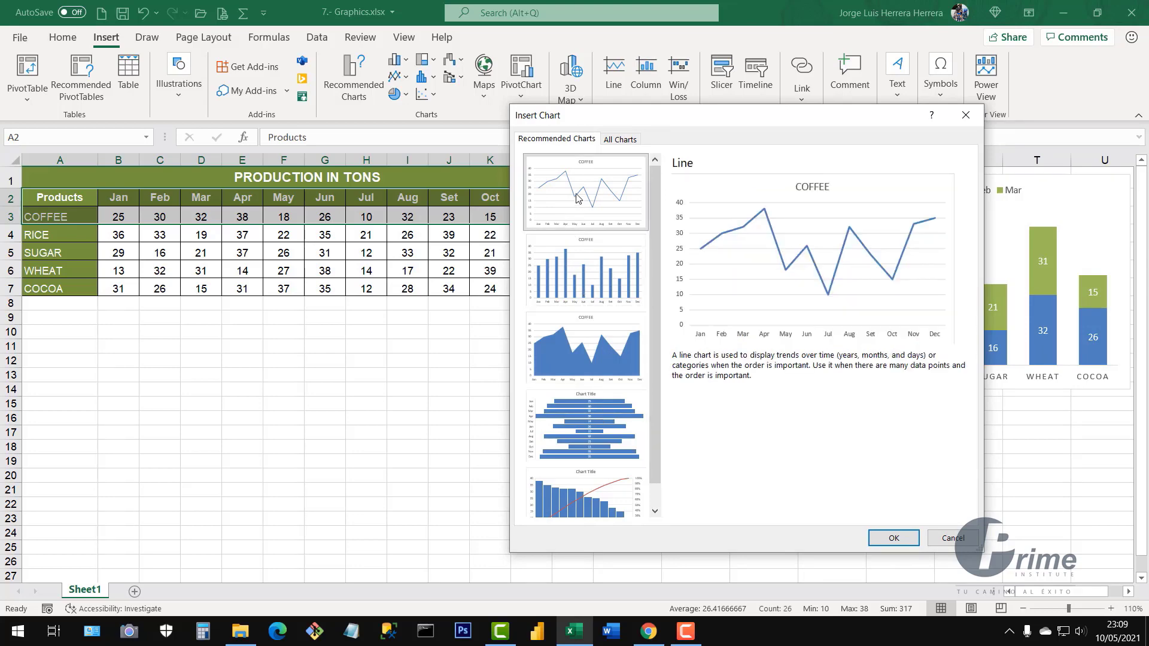
click(892, 538)
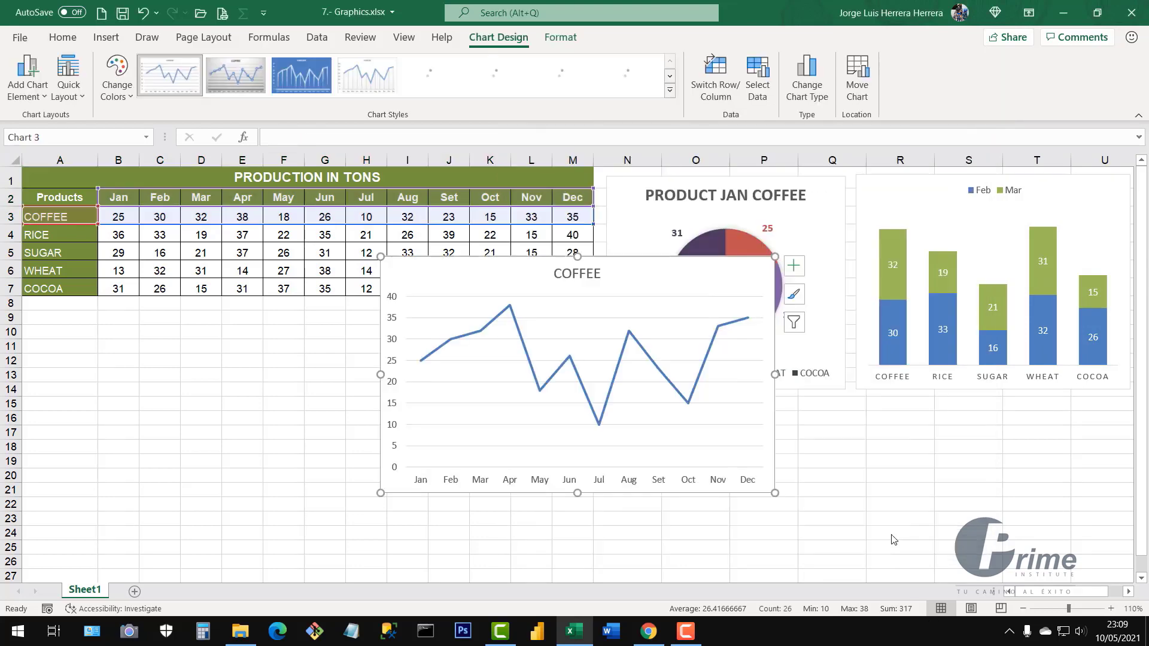
Place the line chart below the table, widened to the table and ending at row 21
mouse_move(716, 267)
mouse_down()
mouse_move(664, 305)
mouse_move(399, 345)
mouse_move(372, 322)
mouse_up()
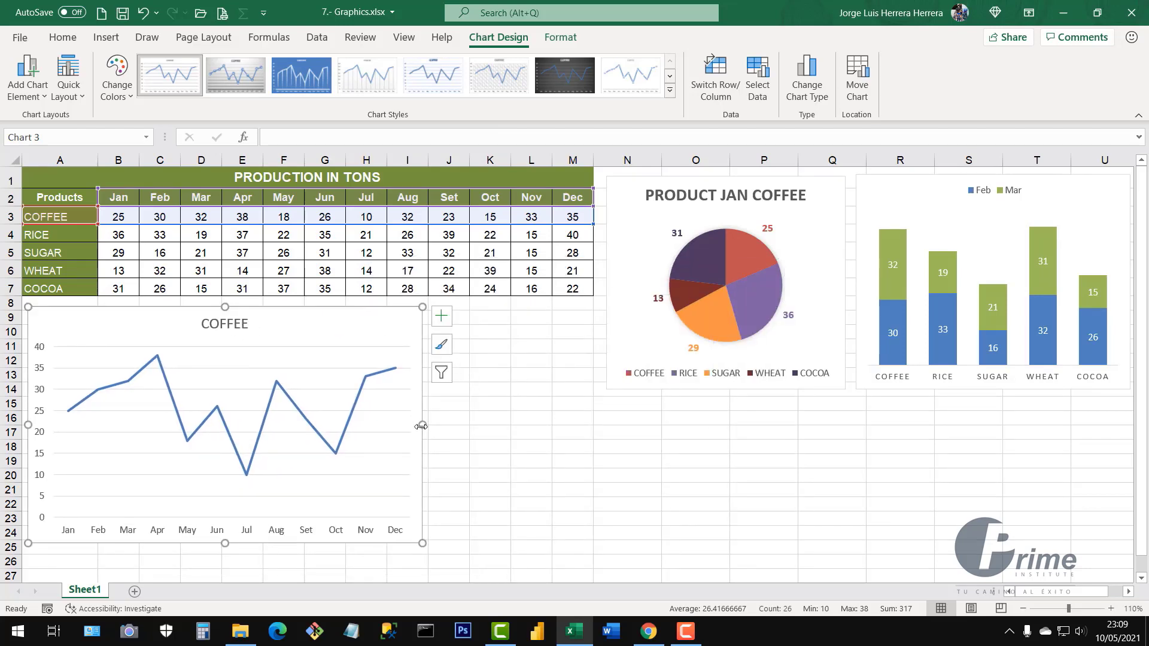
drag(422, 425, 596, 428)
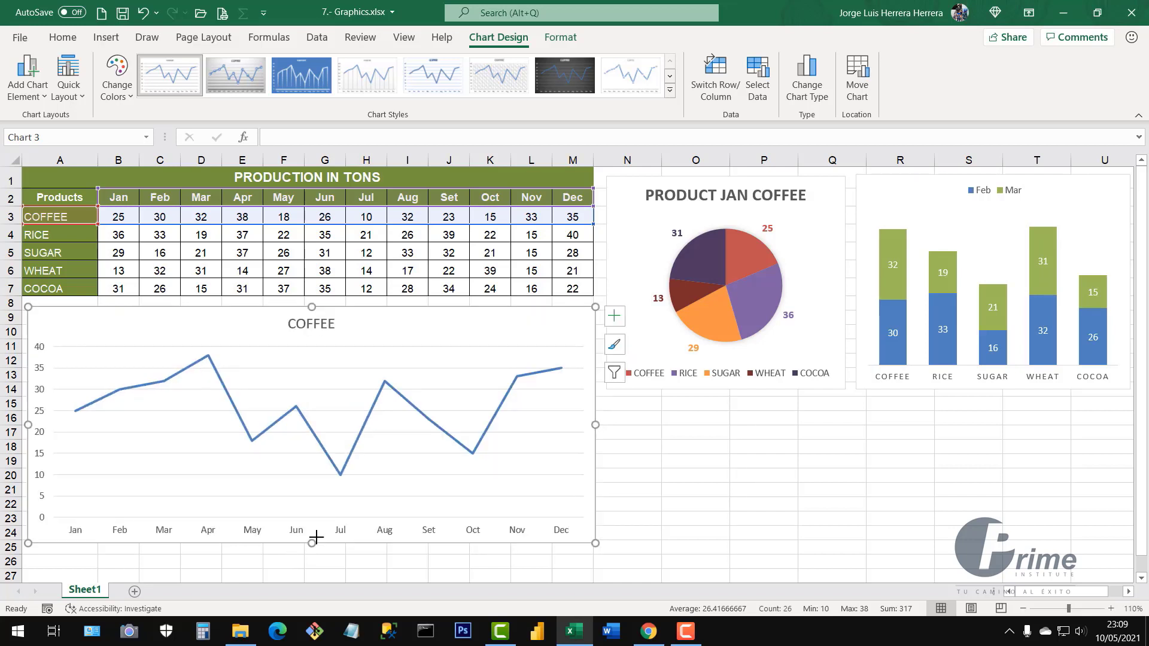
drag(316, 537, 318, 490)
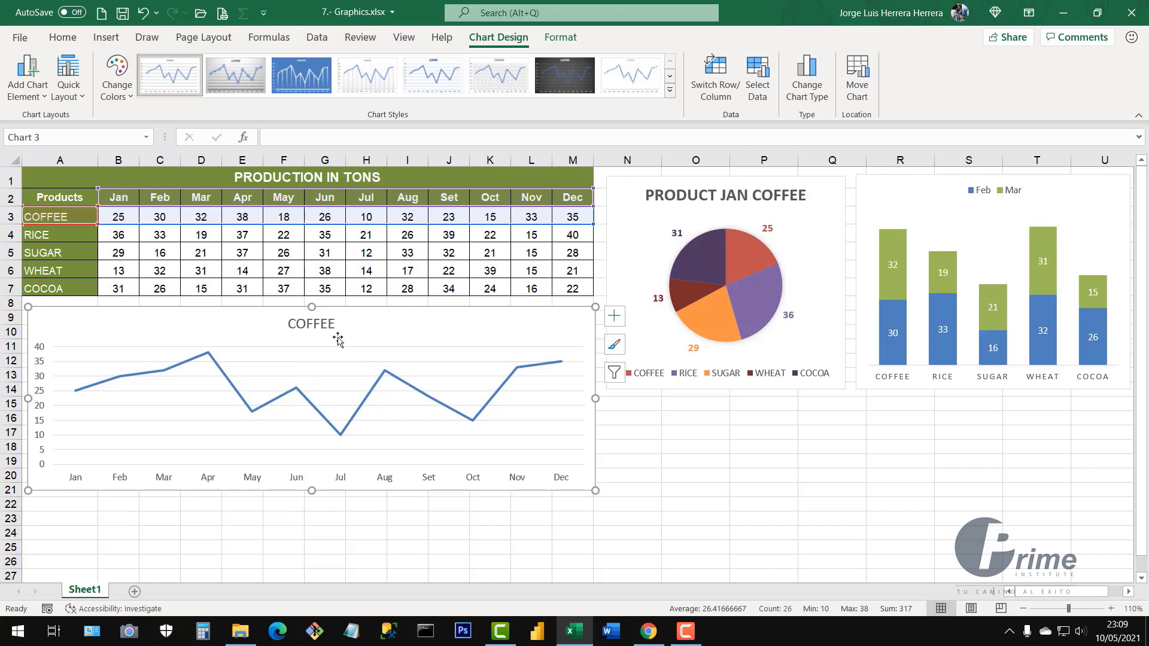
click(614, 347)
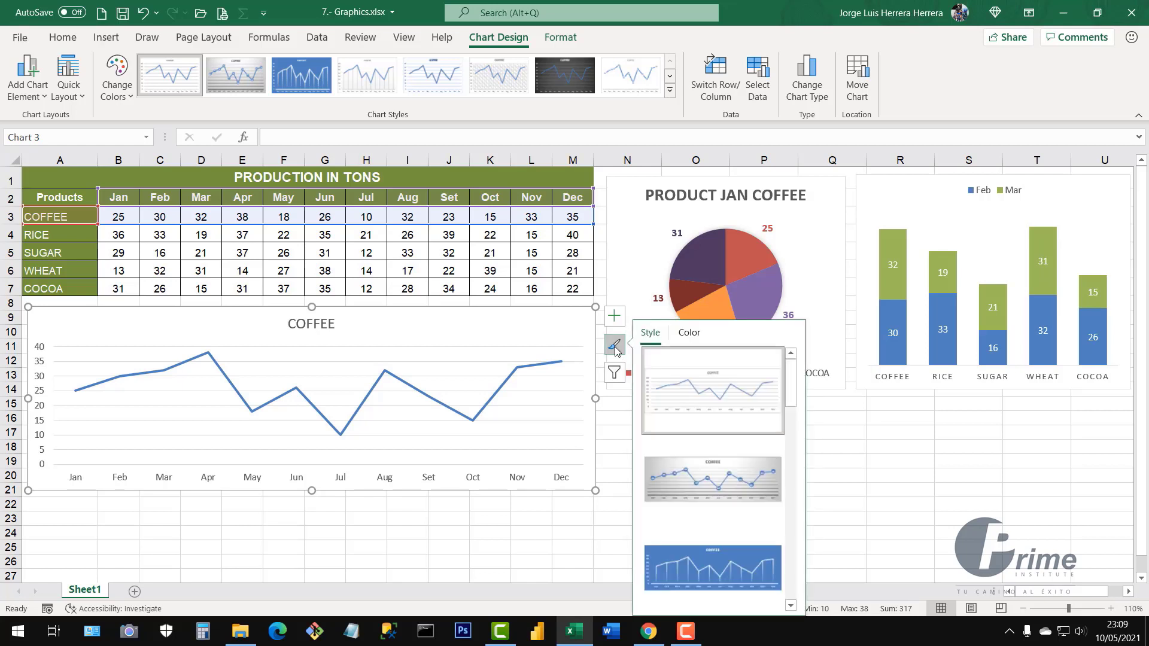
Apply chart Style 1 and the green Monochromatic palette to the COFFEE line chart
click(706, 490)
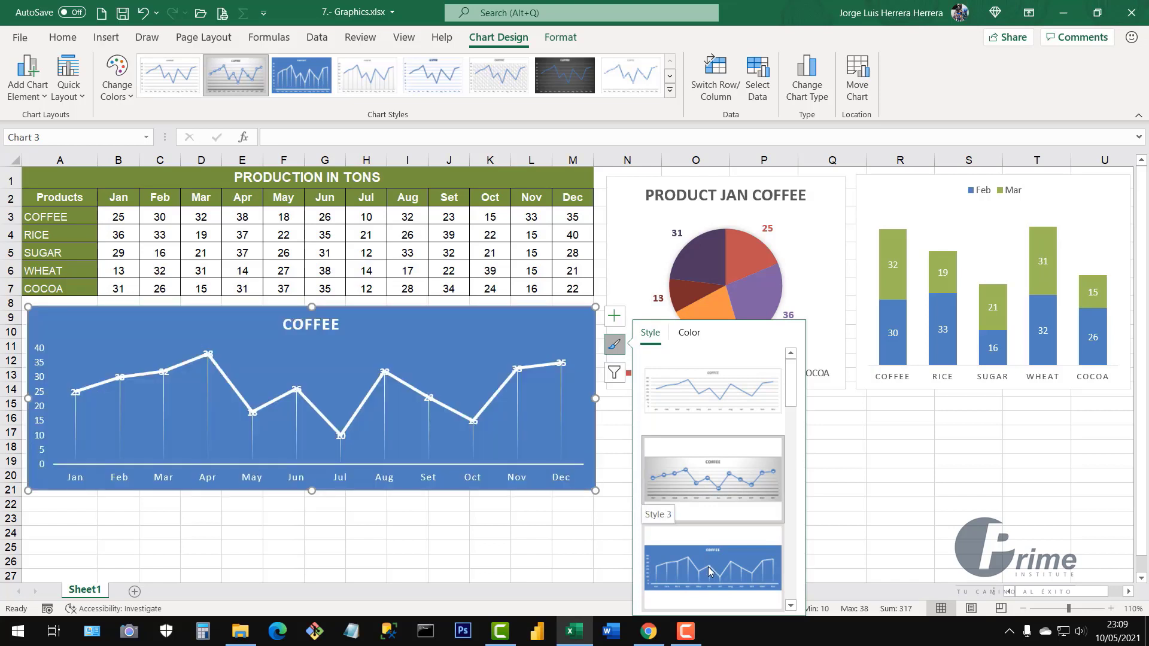
scroll(709, 566, down, 3)
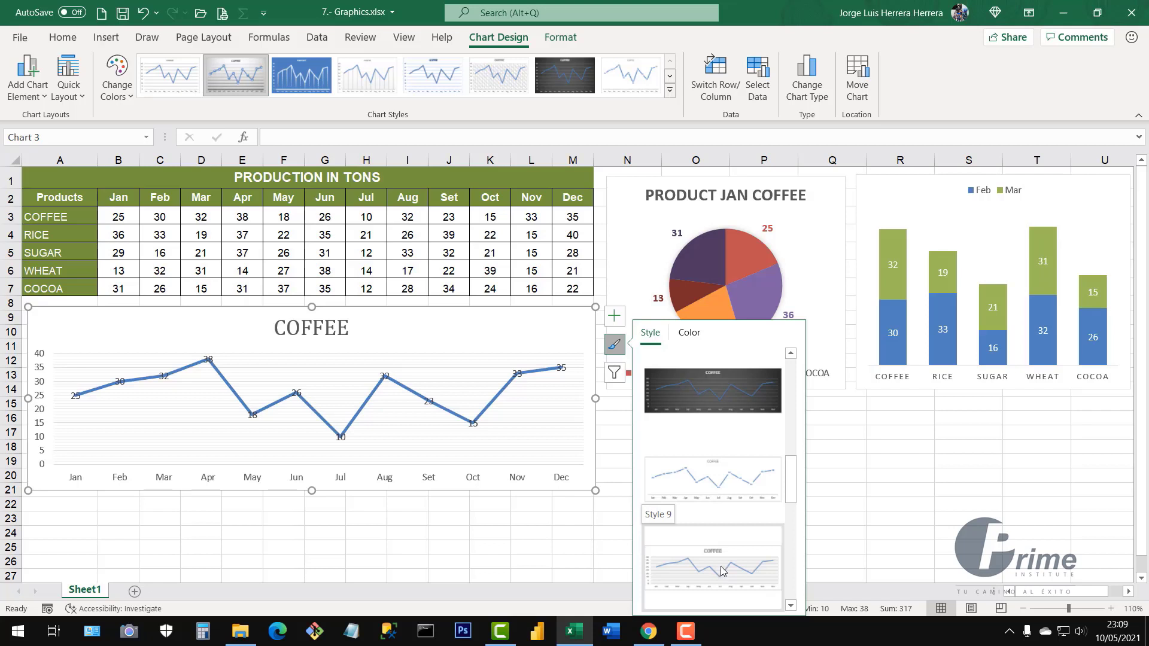
scroll(718, 449, up, 3)
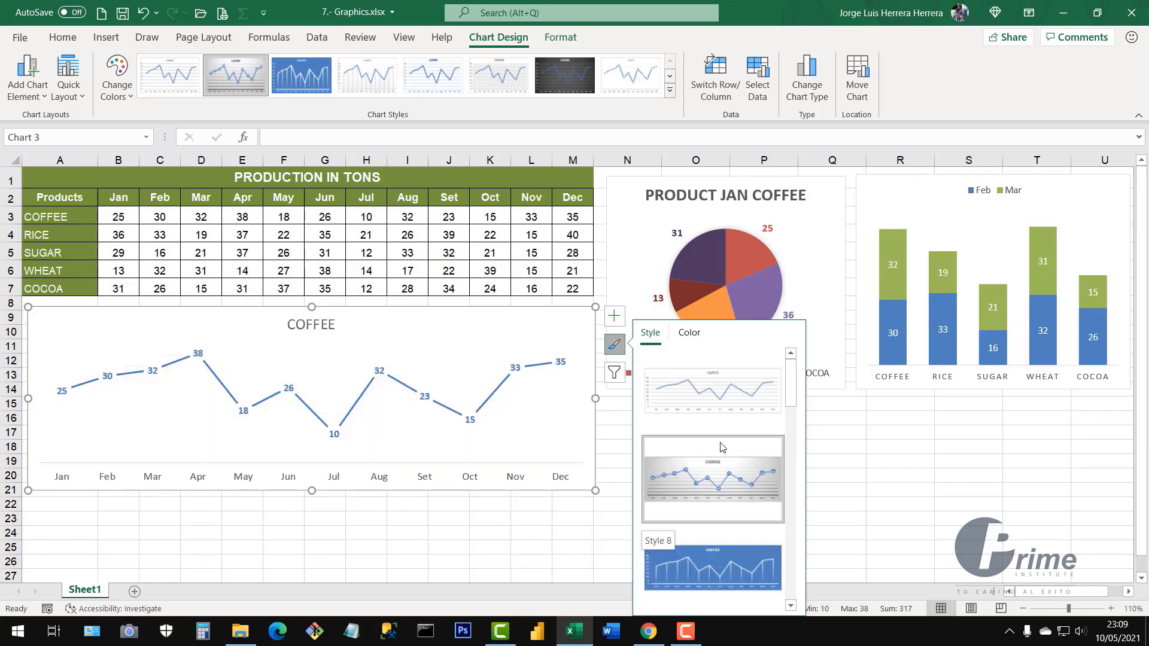
click(690, 398)
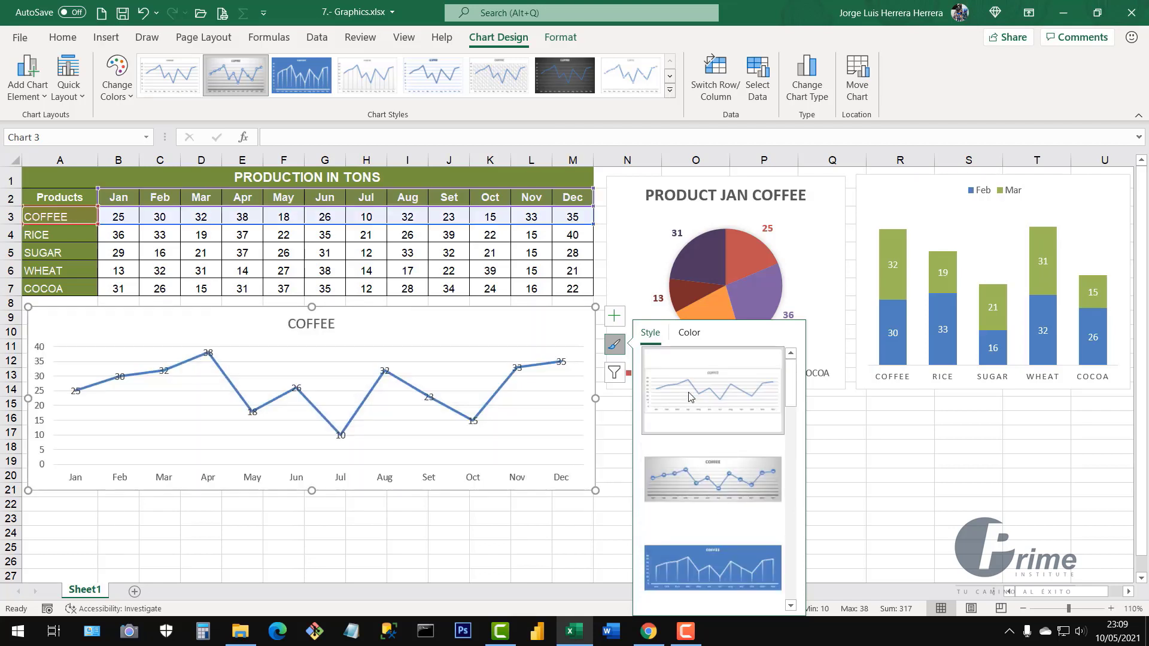
click(691, 333)
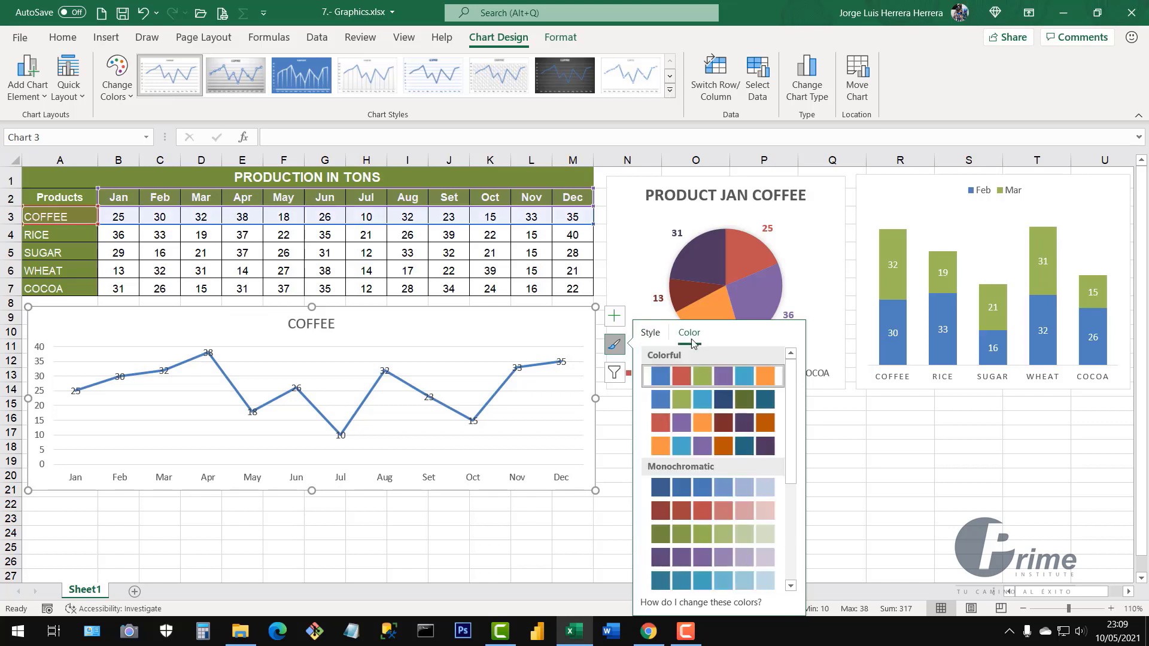
click(683, 401)
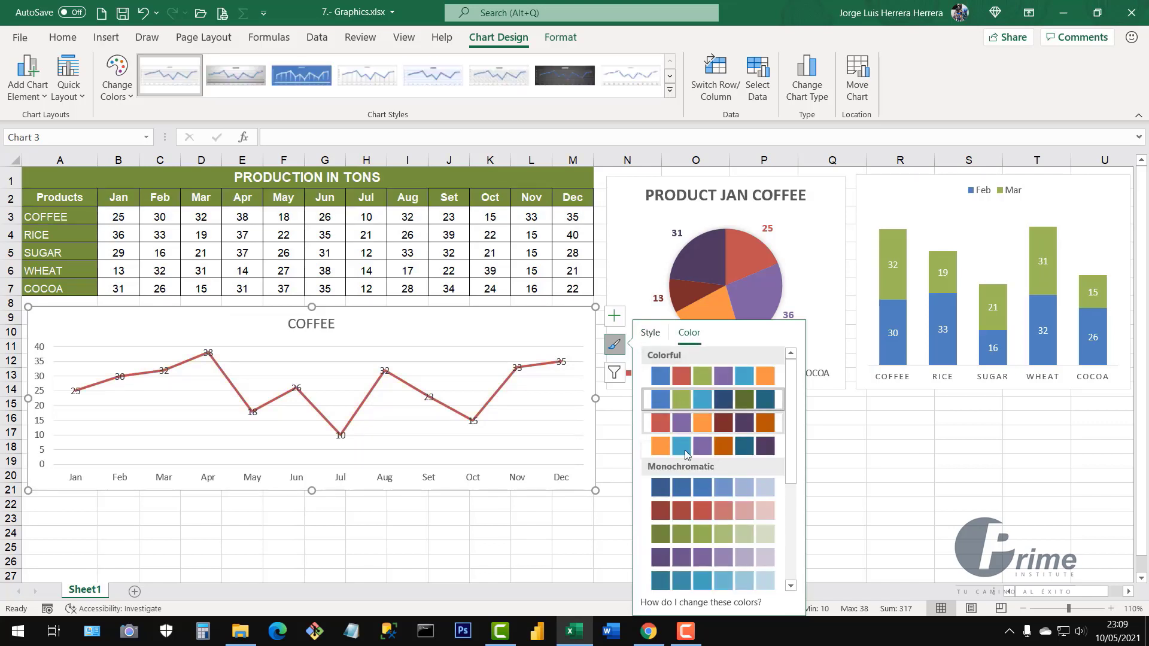
click(692, 543)
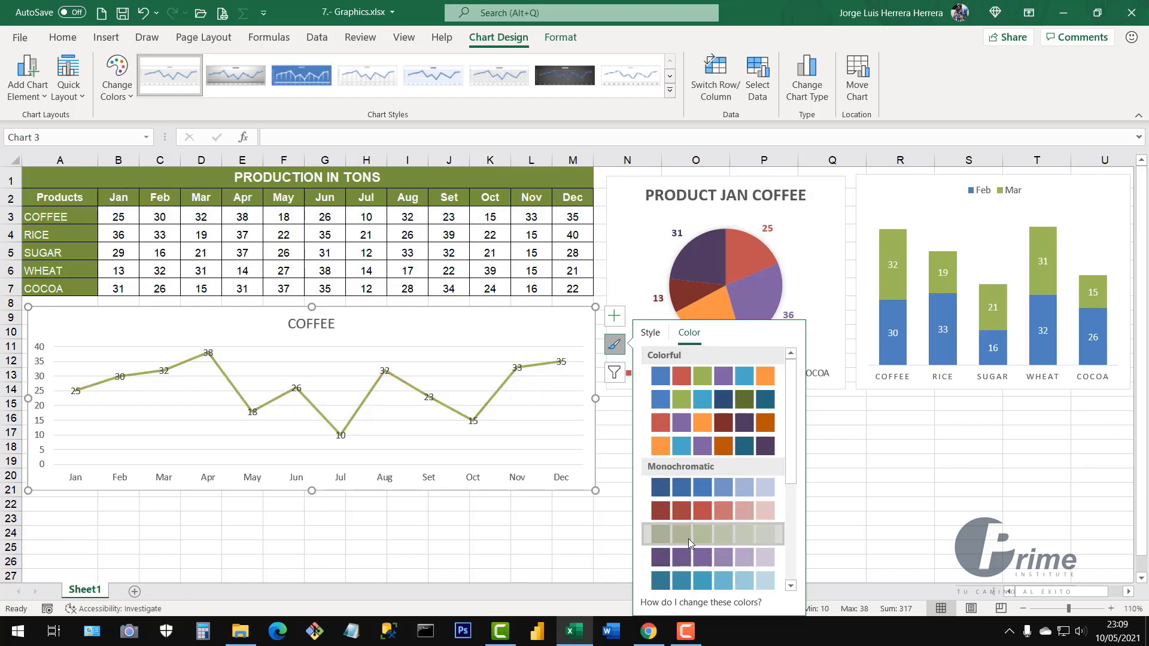
click(615, 319)
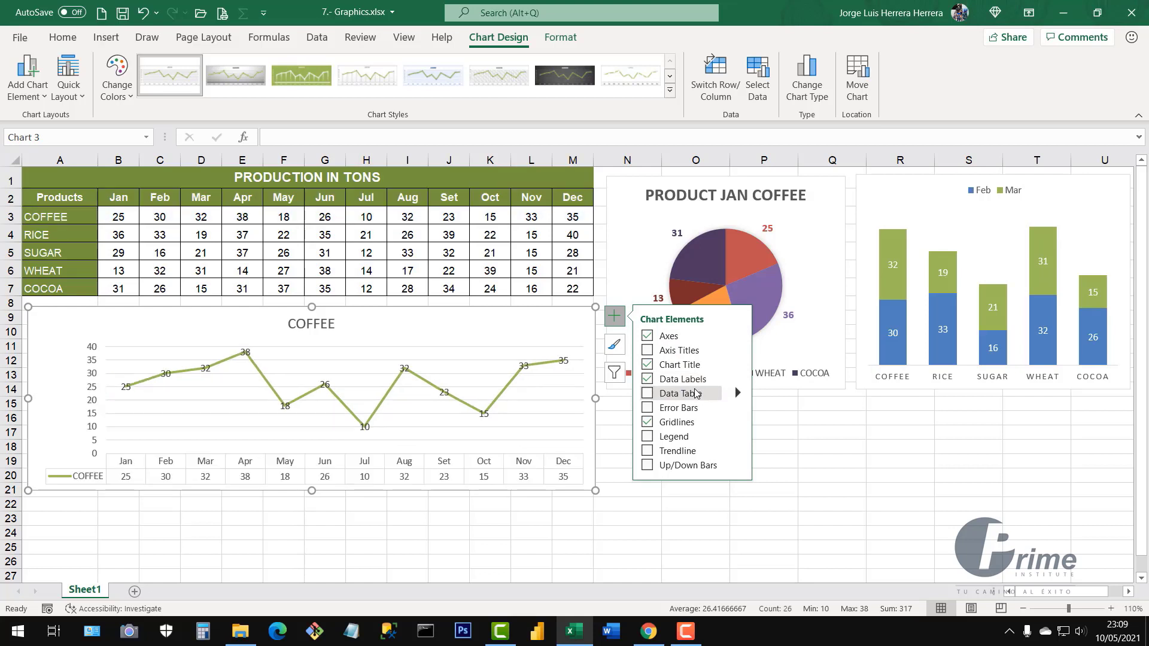
Remove the line chart's horizontal gridlines, previewing a trendline and legend without keeping them
click(646, 422)
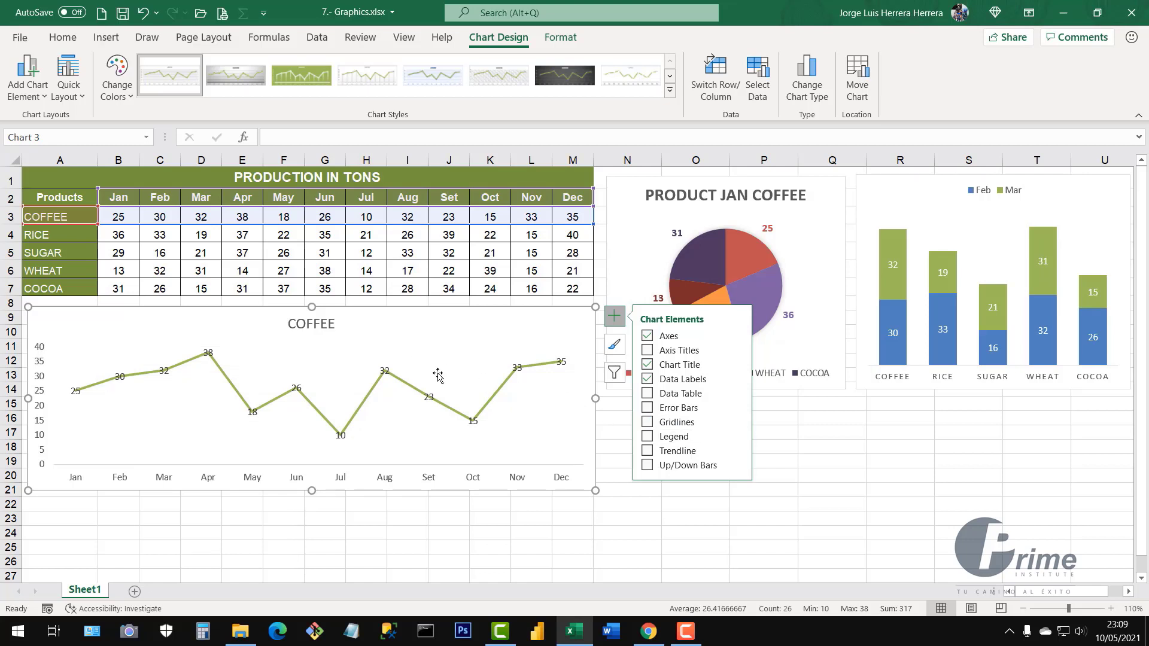
click(331, 324)
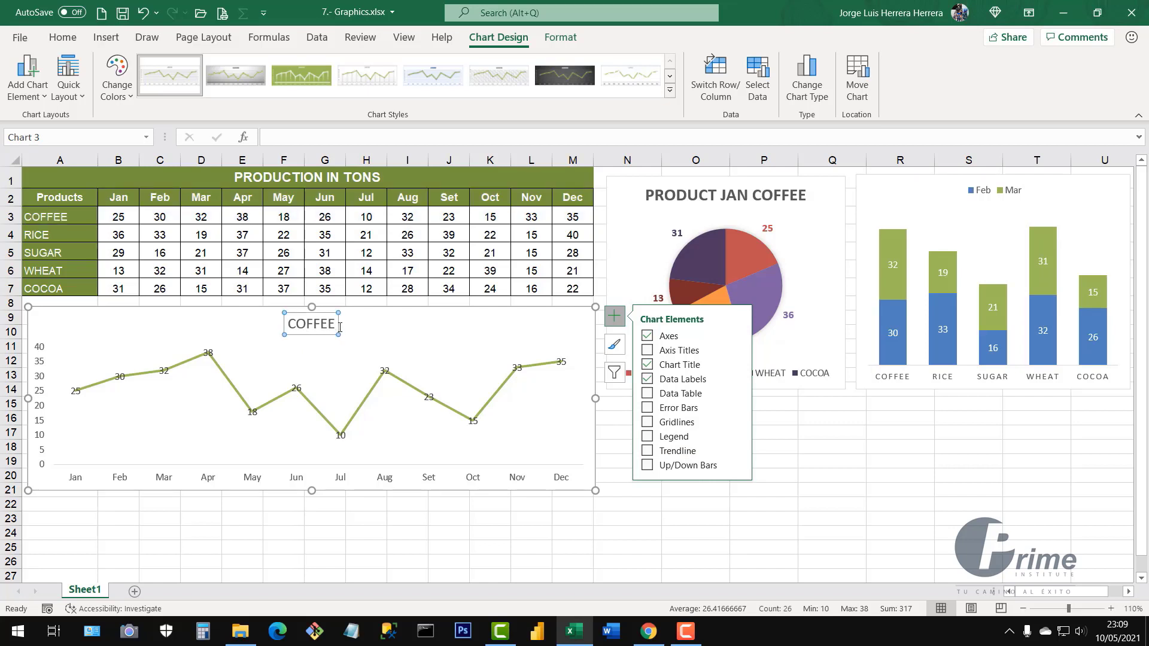
click(648, 457)
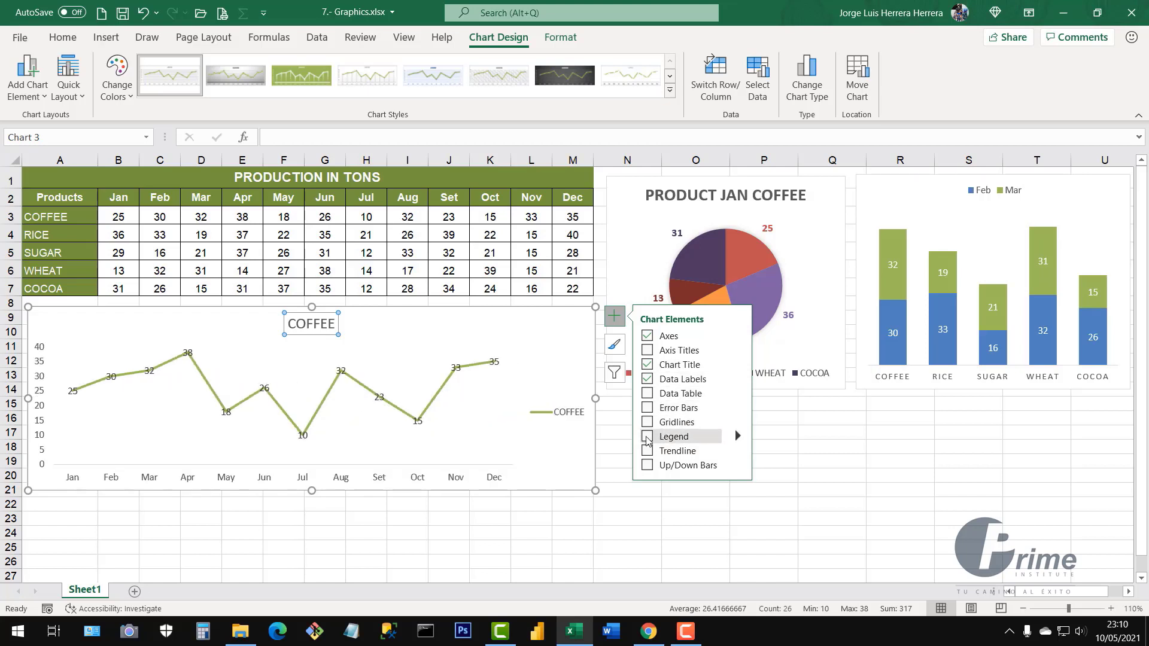
click(647, 437)
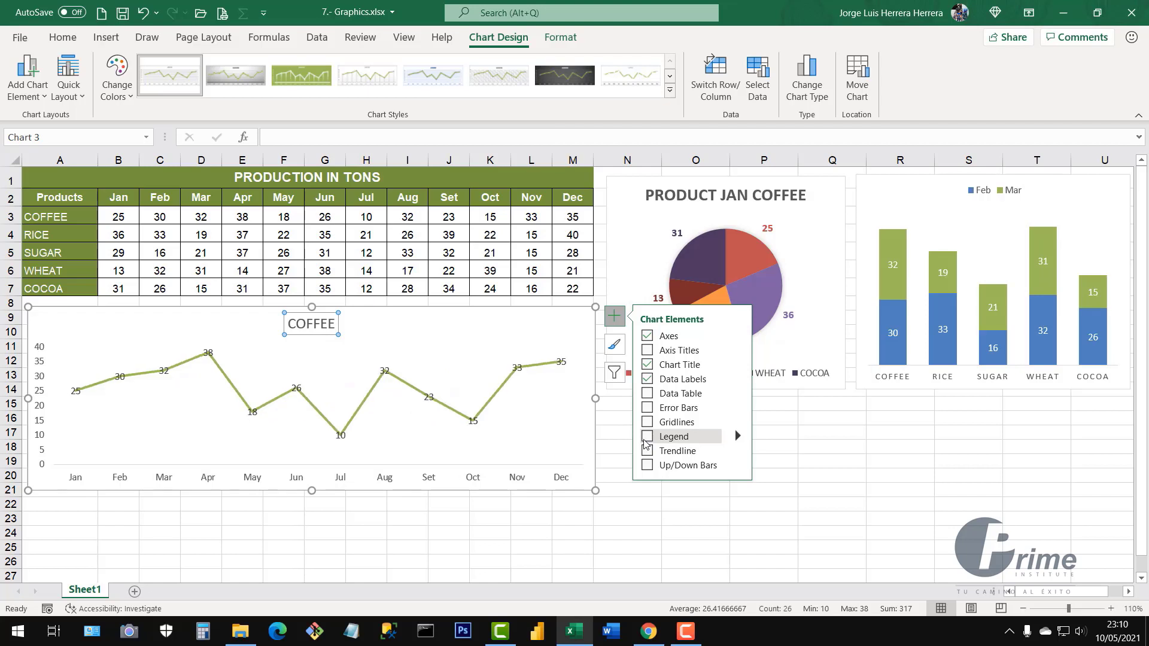
click(695, 538)
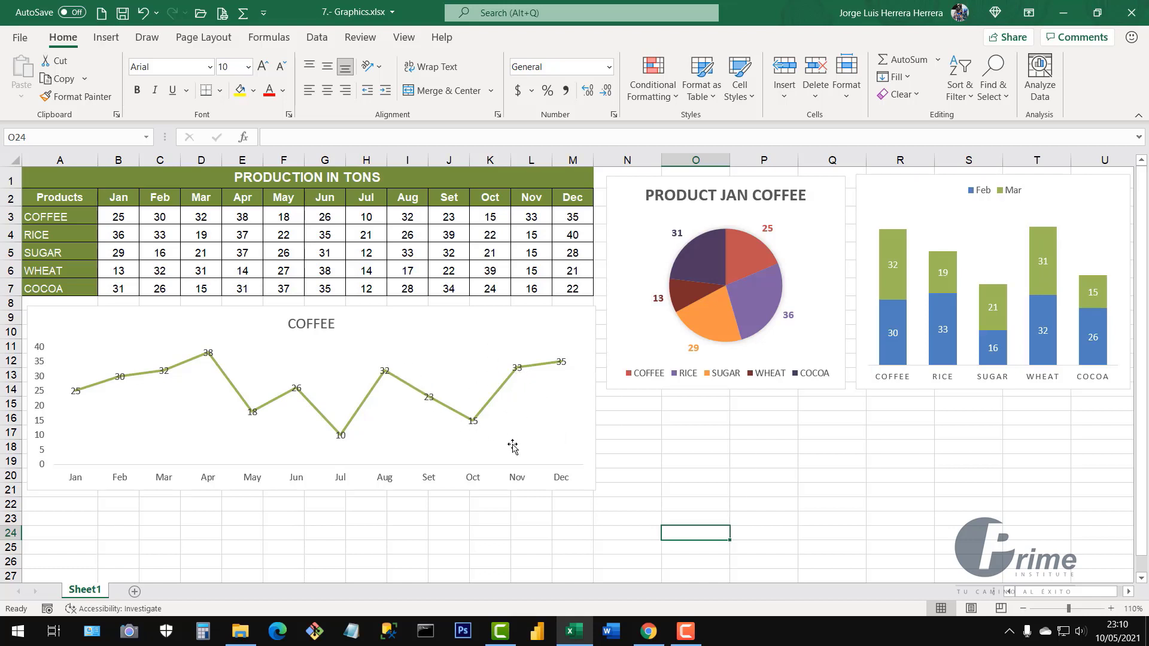
Select the COFFEE line series on the chart
click(363, 406)
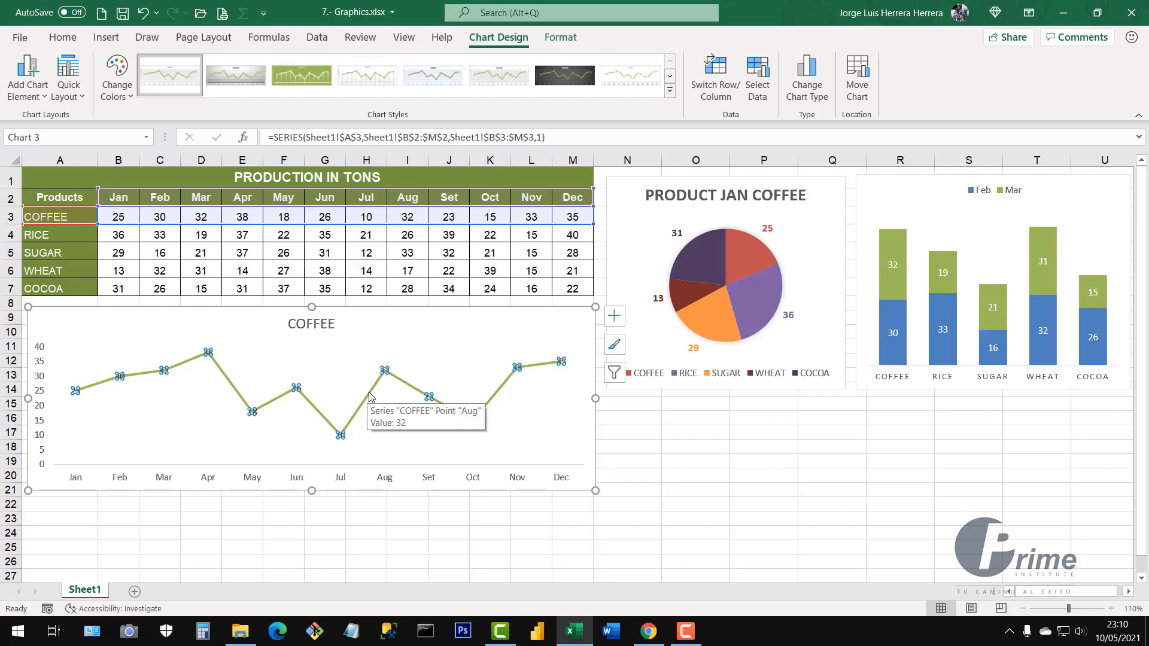
right_click(369, 397)
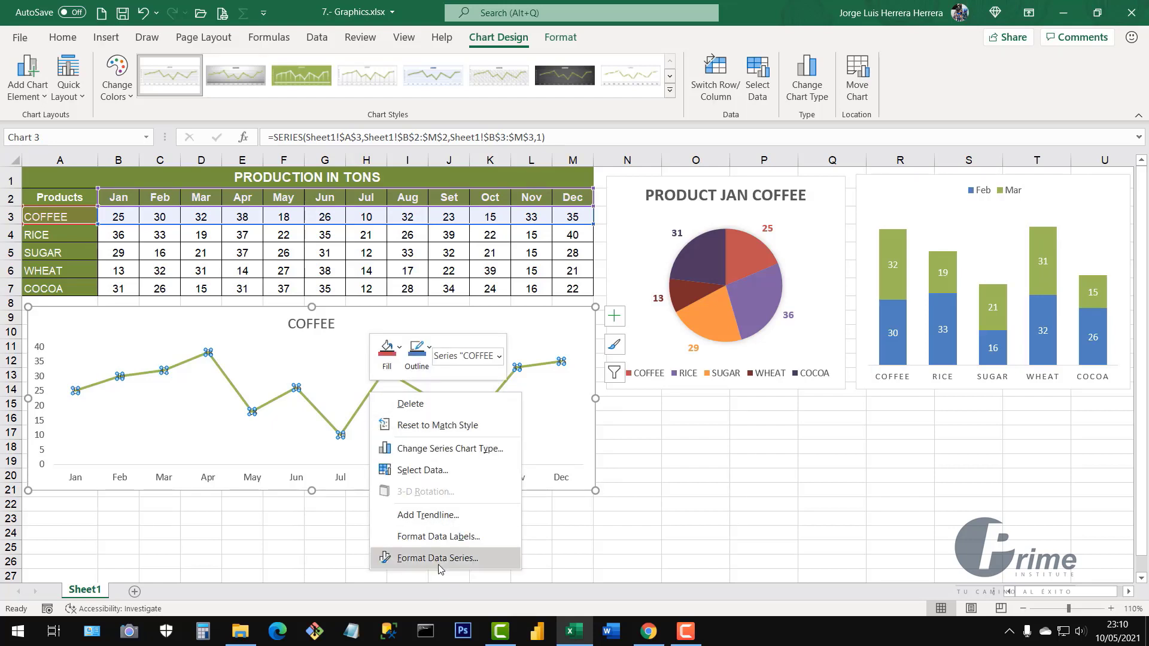
click(692, 513)
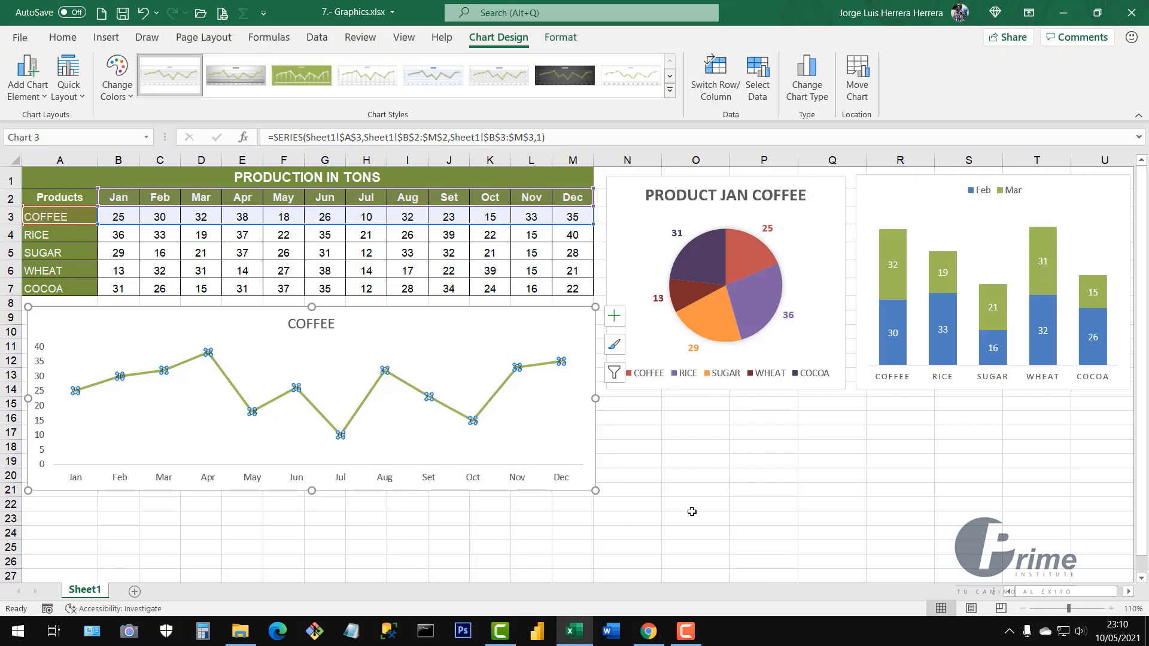
click(691, 512)
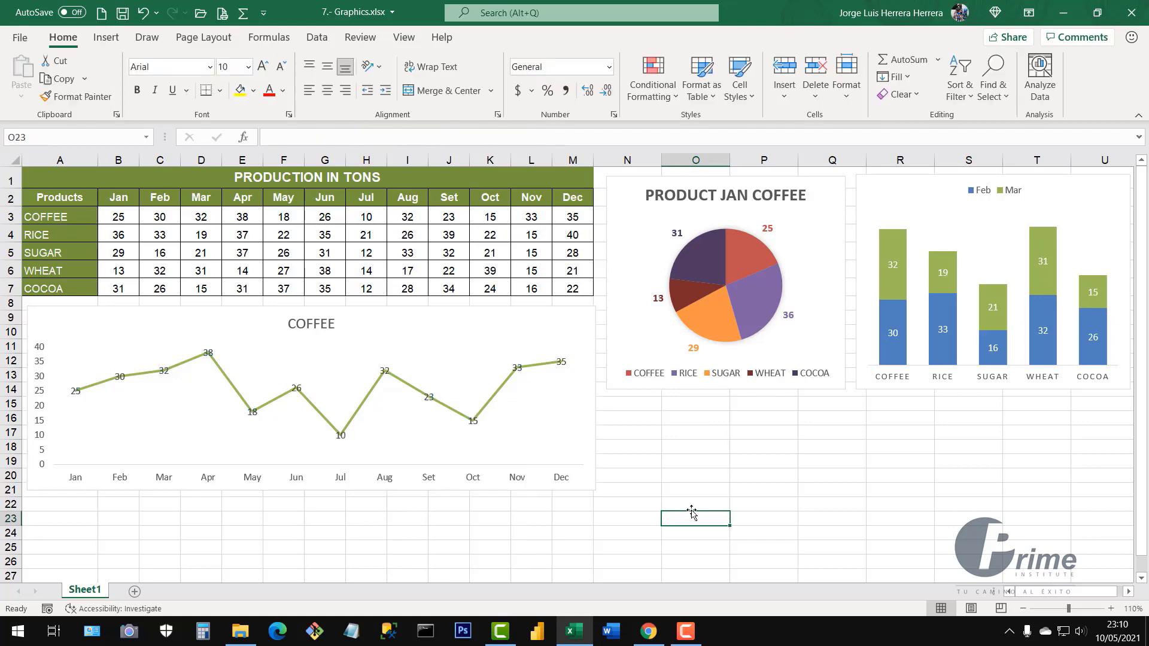
click(503, 390)
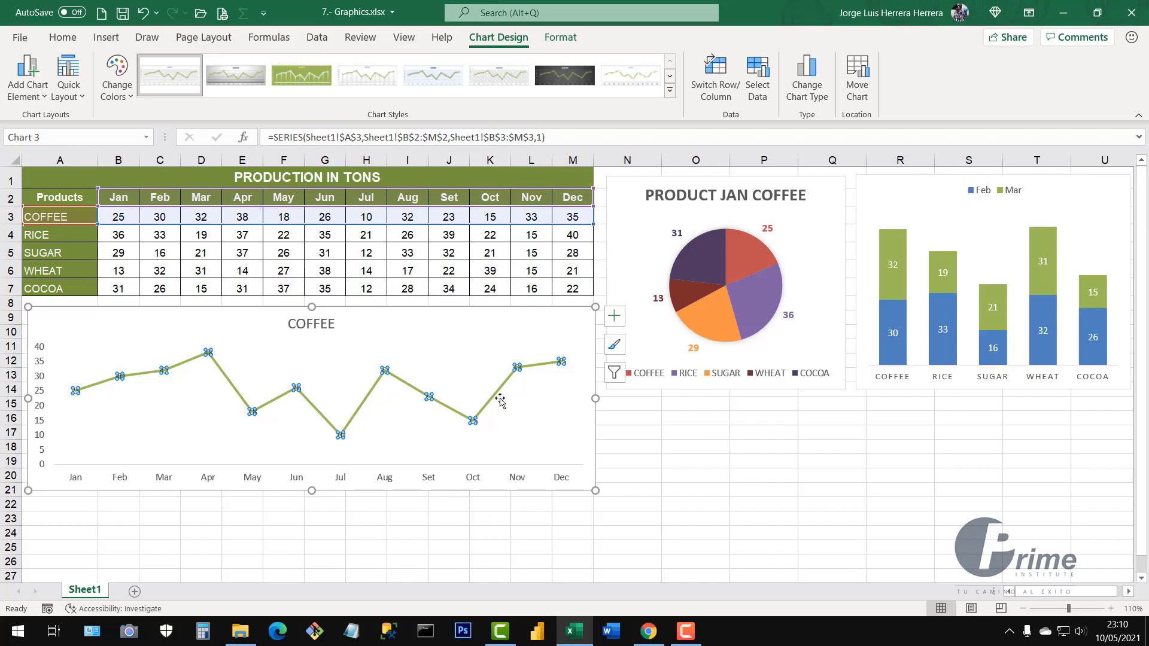
Turn on Smoothed line for the COFFEE series under Format Data Series, Fill & Line
right_click(496, 399)
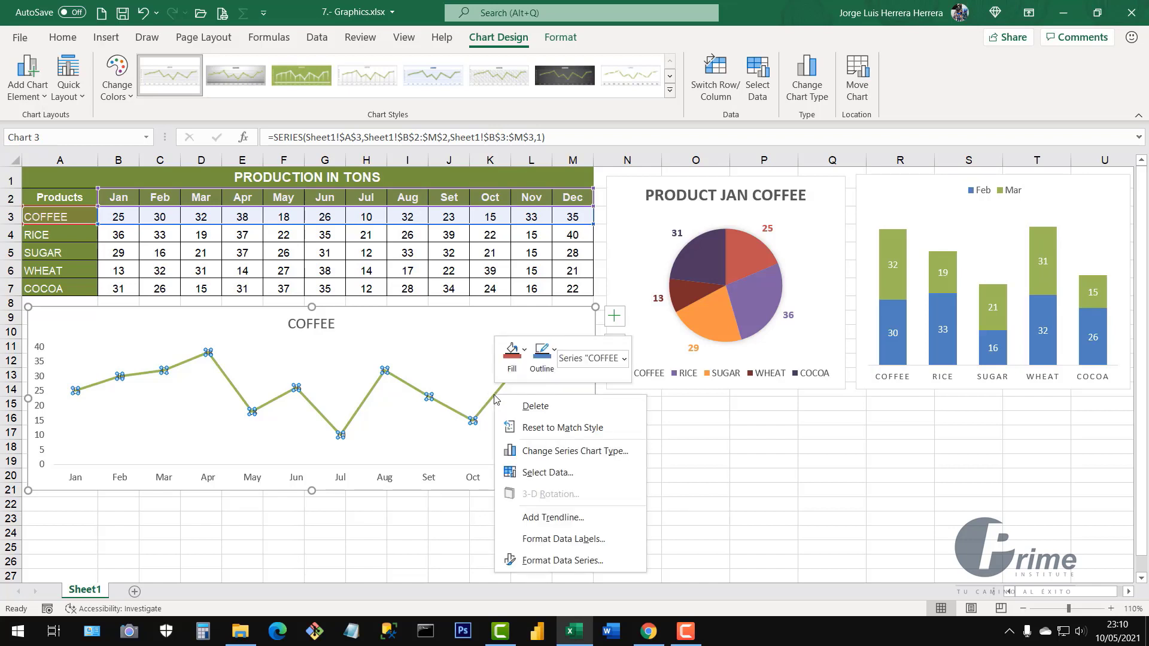
click(563, 560)
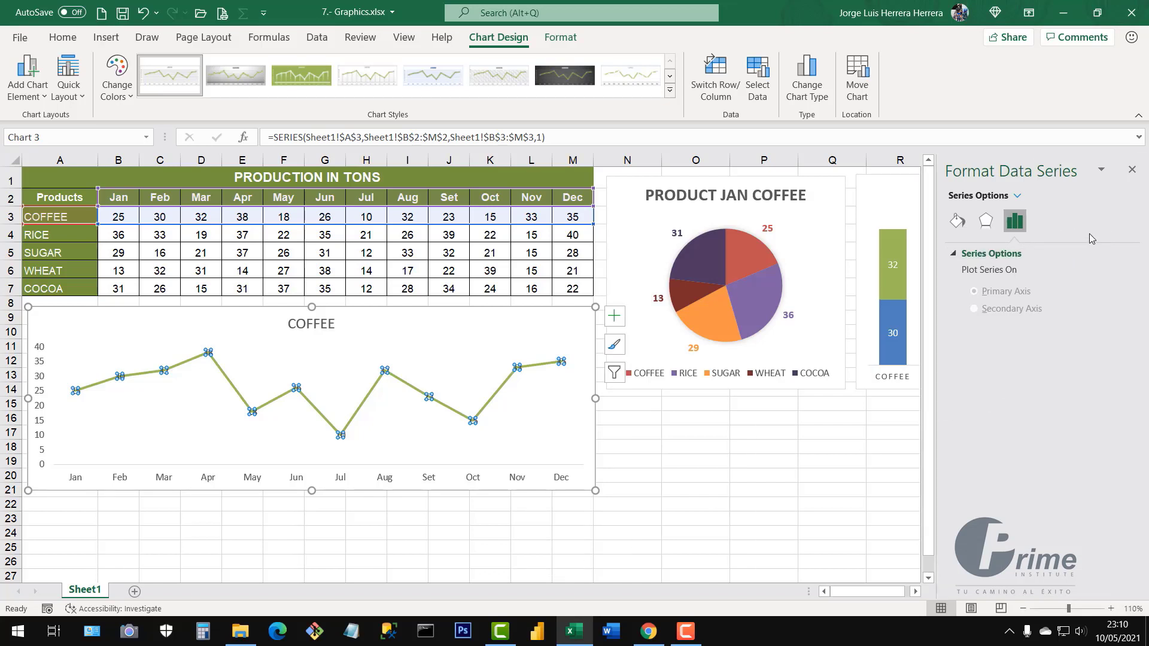
click(957, 222)
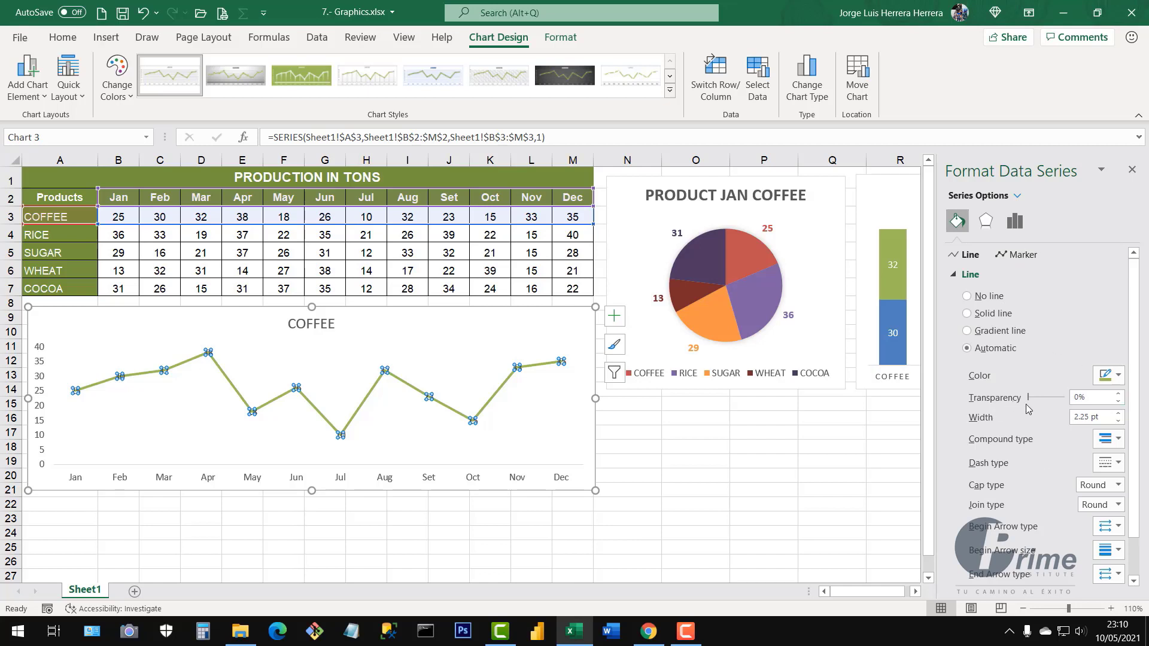
drag(1132, 354, 1135, 489)
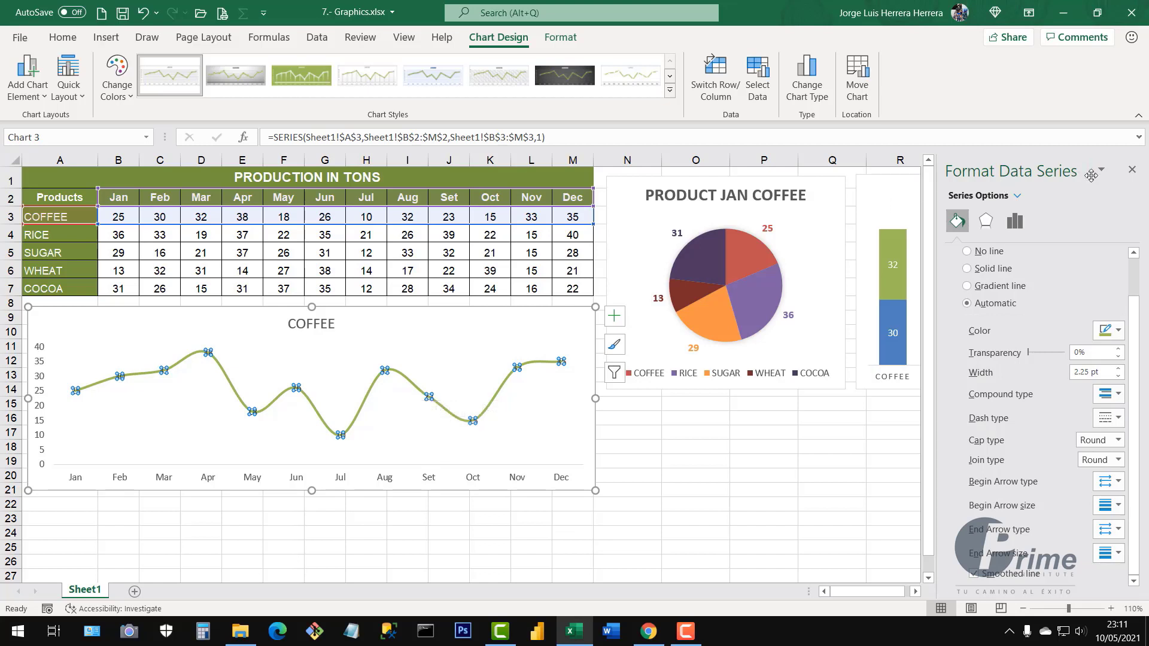
click(1132, 170)
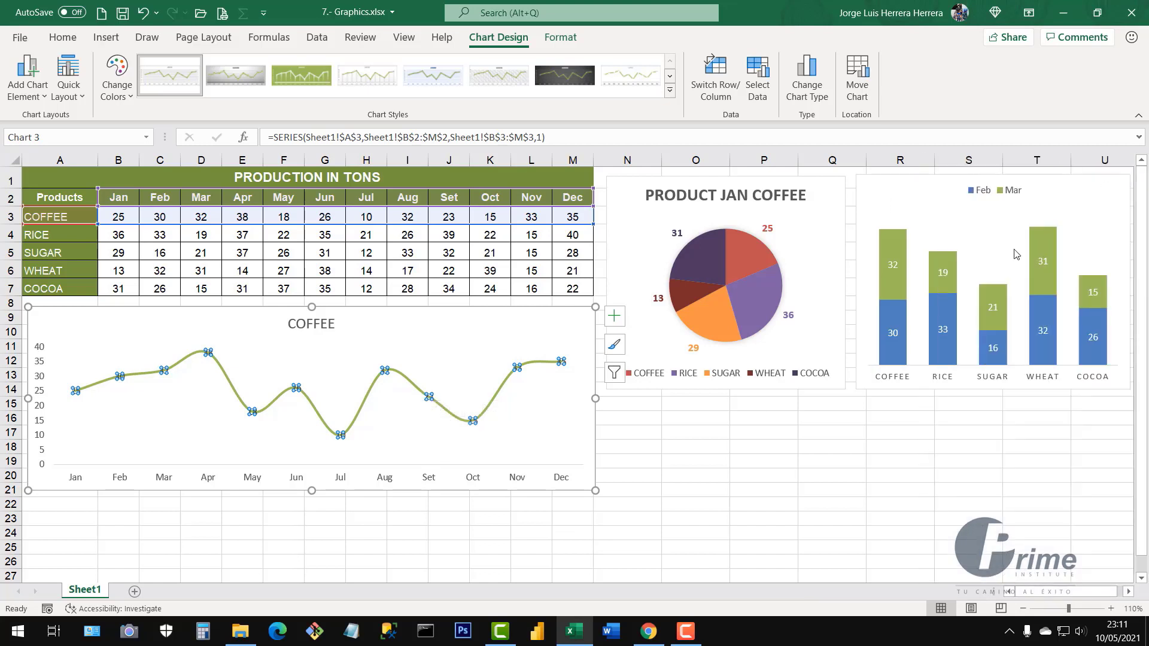
Select range A2:G4 covering the header plus COFFEE and RICE rows for Jan–Jun
click(667, 473)
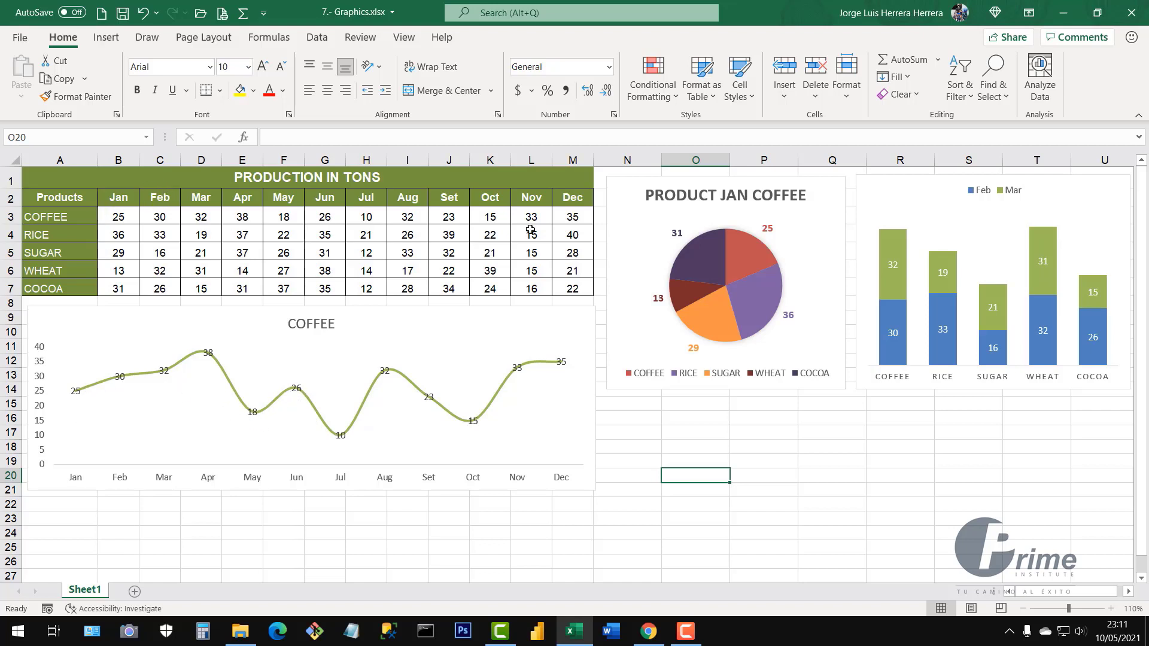
click(320, 329)
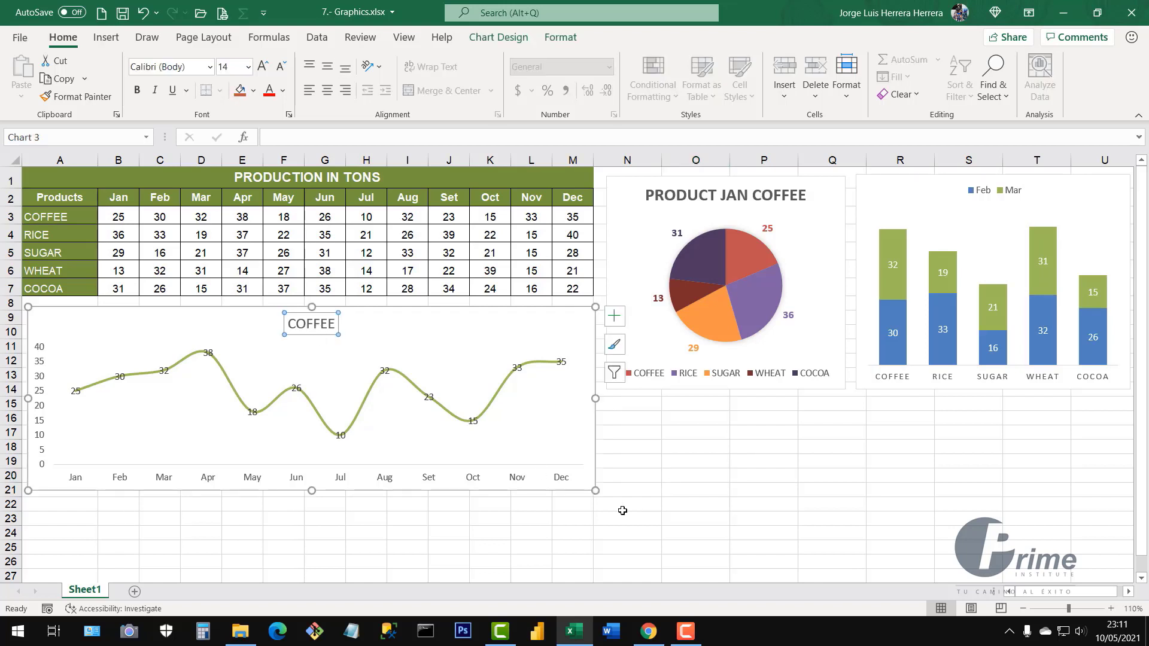
click(674, 517)
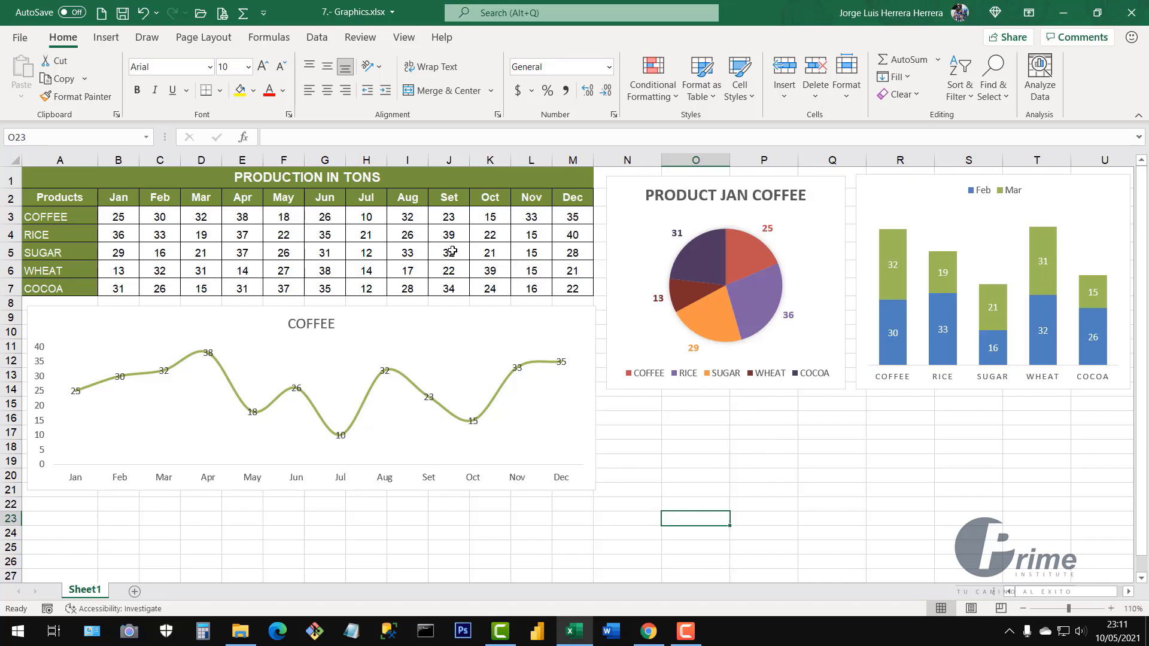
click(776, 462)
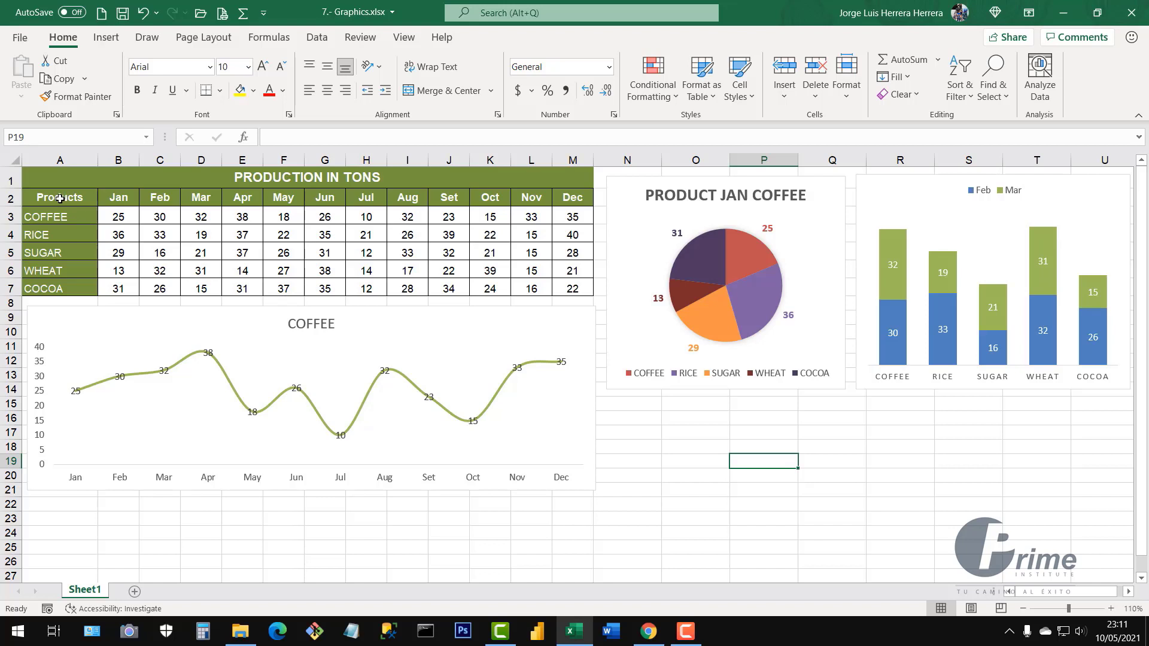
drag(59, 199, 333, 198)
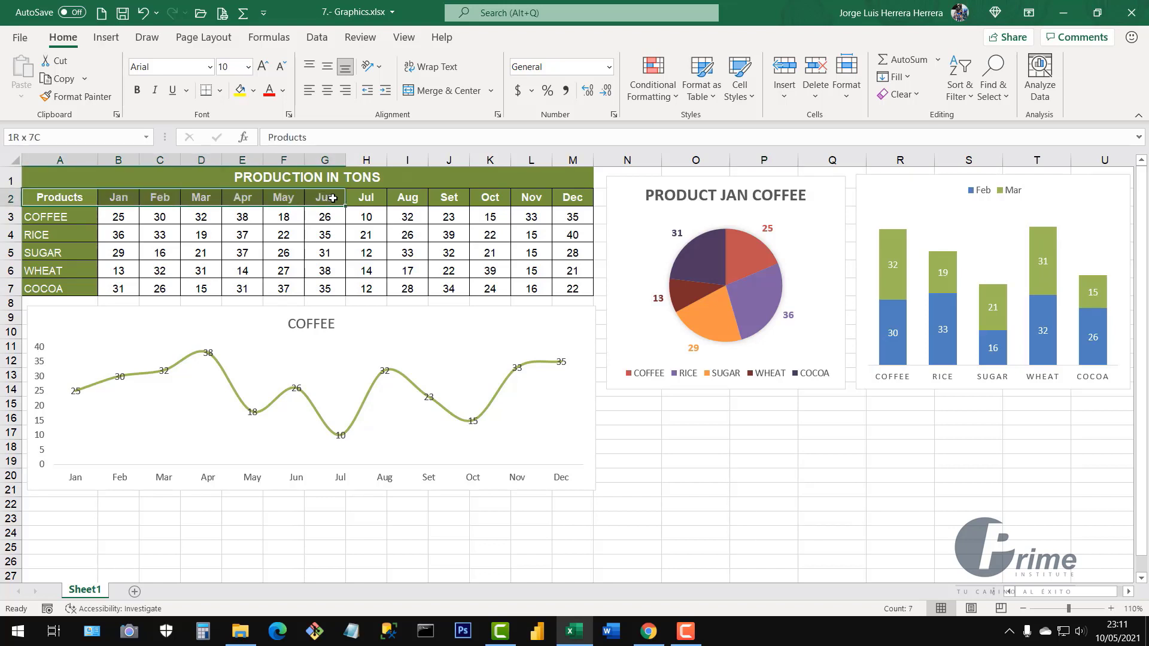
drag(332, 199, 333, 233)
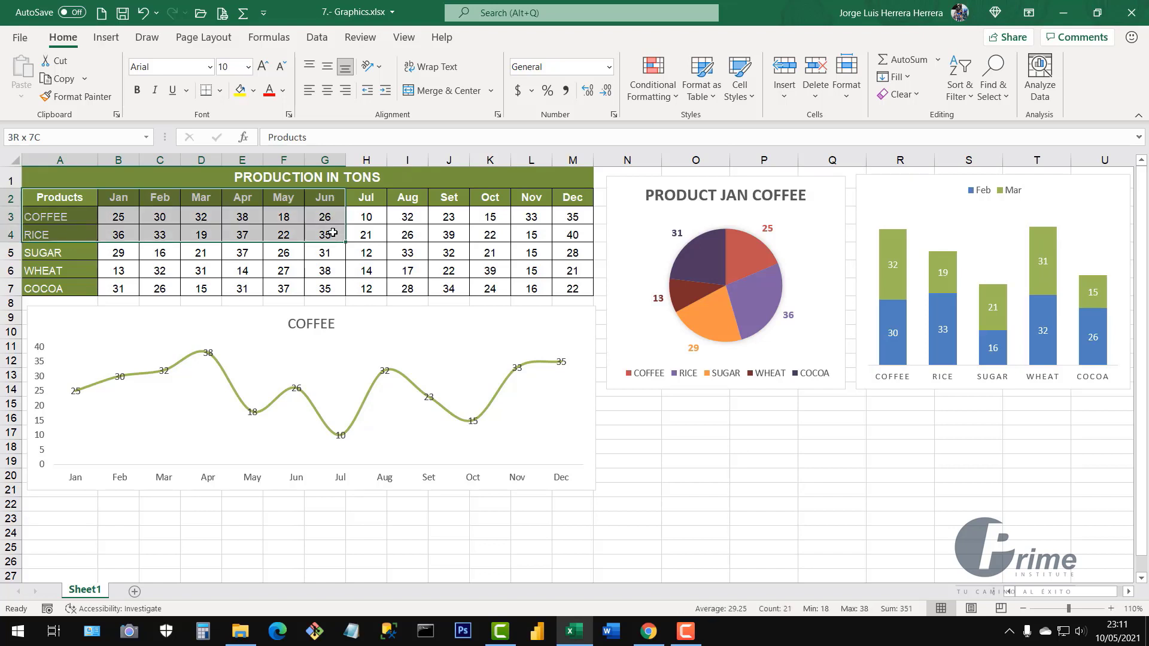
drag(333, 232, 332, 233)
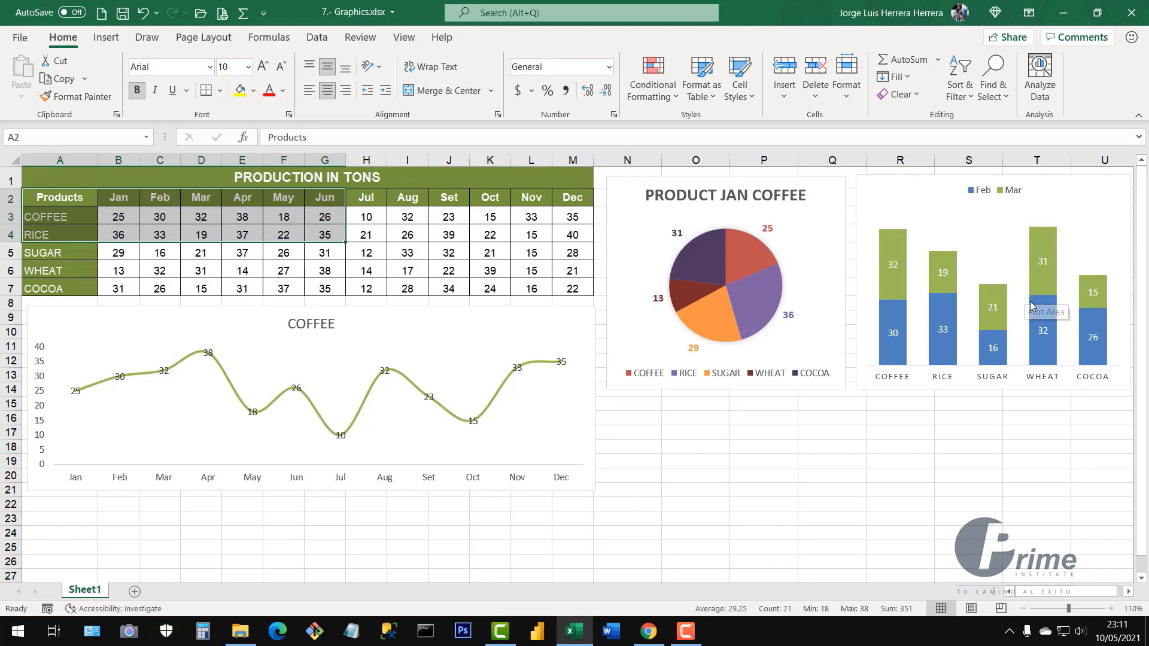
mouse_move(1030, 306)
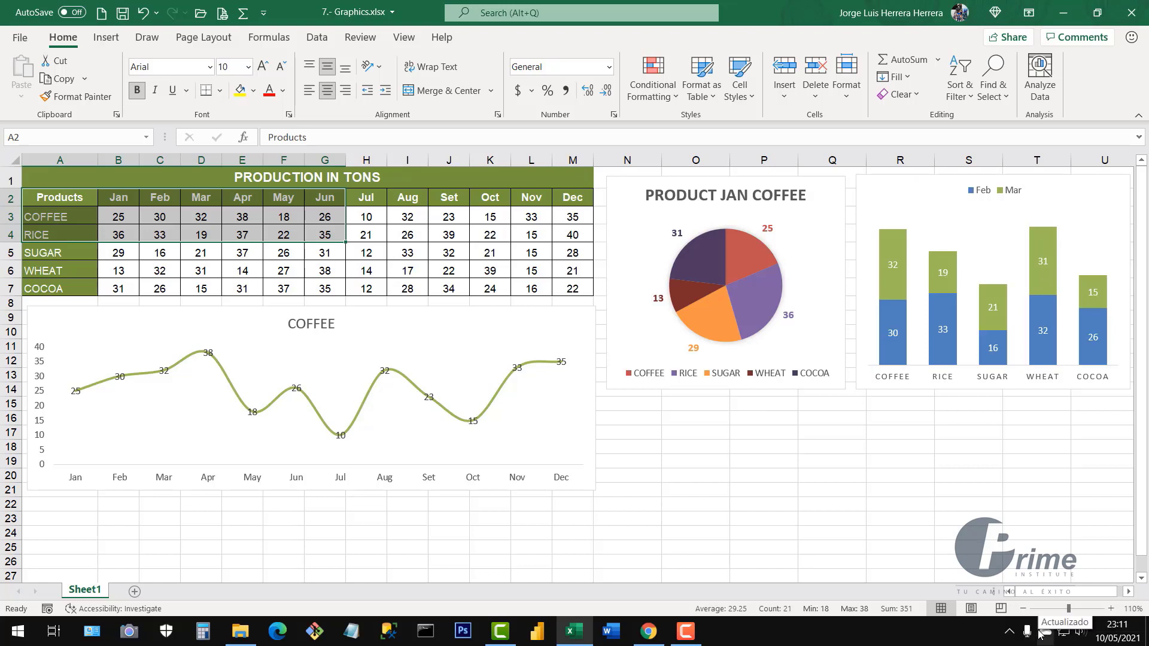
Insert a COFFEE/RICE column chart with Alt+F1, then make it shorter and wider beside the pie
key(alt+F1)
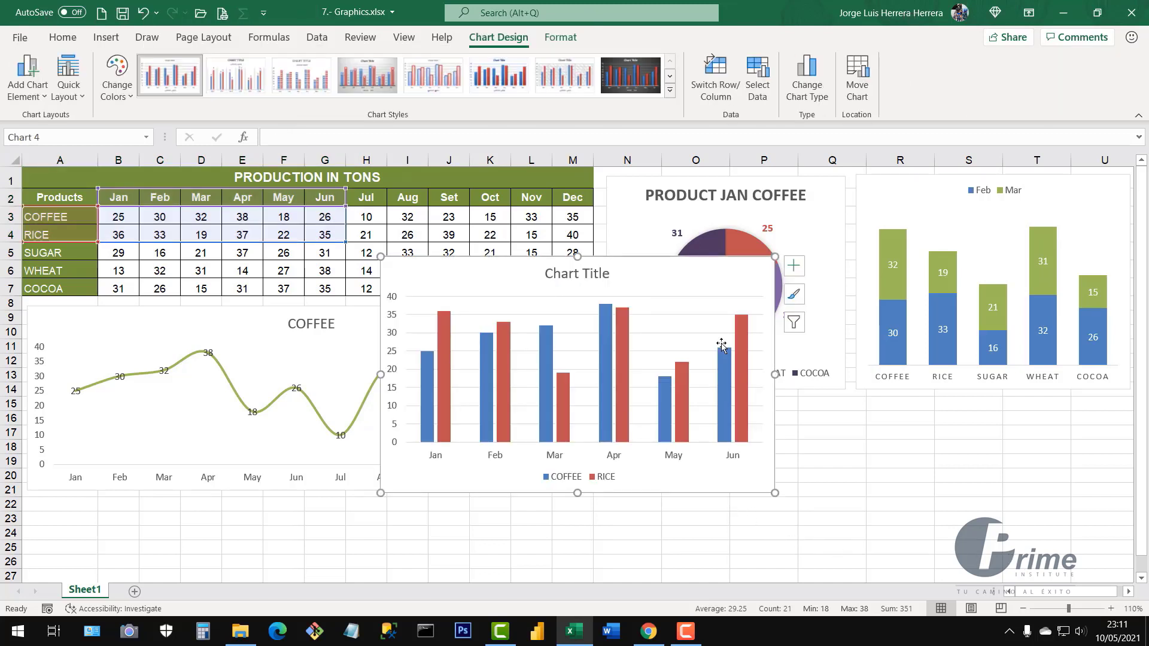
mouse_move(690, 282)
mouse_down()
mouse_move(739, 293)
mouse_move(767, 284)
mouse_move(871, 329)
mouse_up()
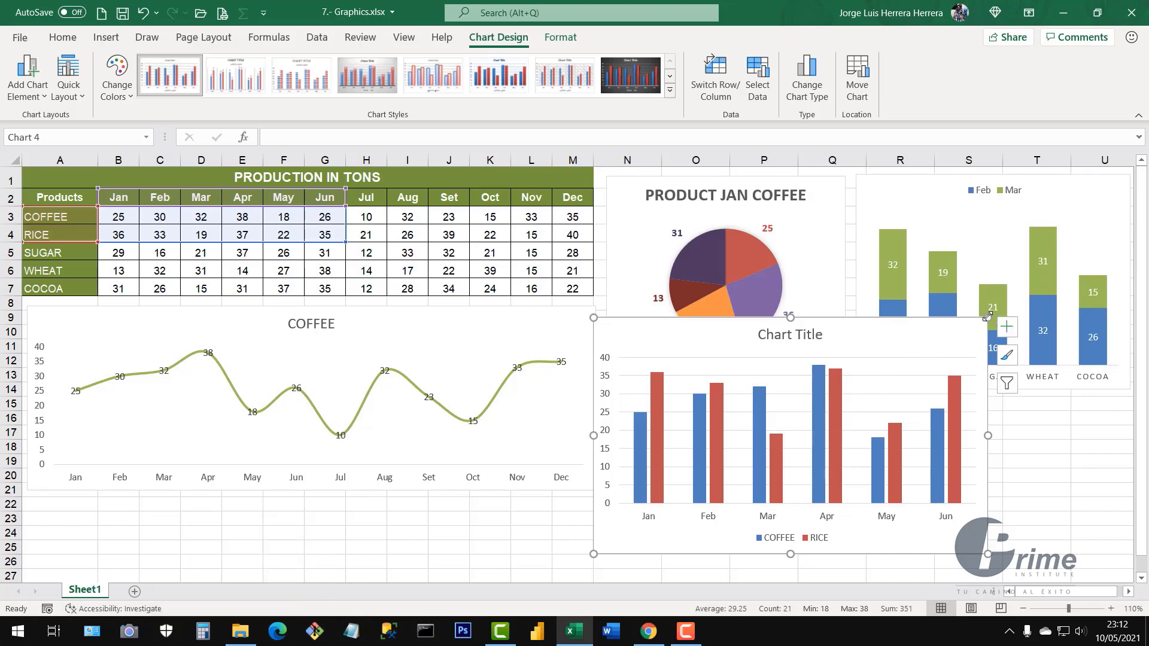
drag(988, 317, 879, 378)
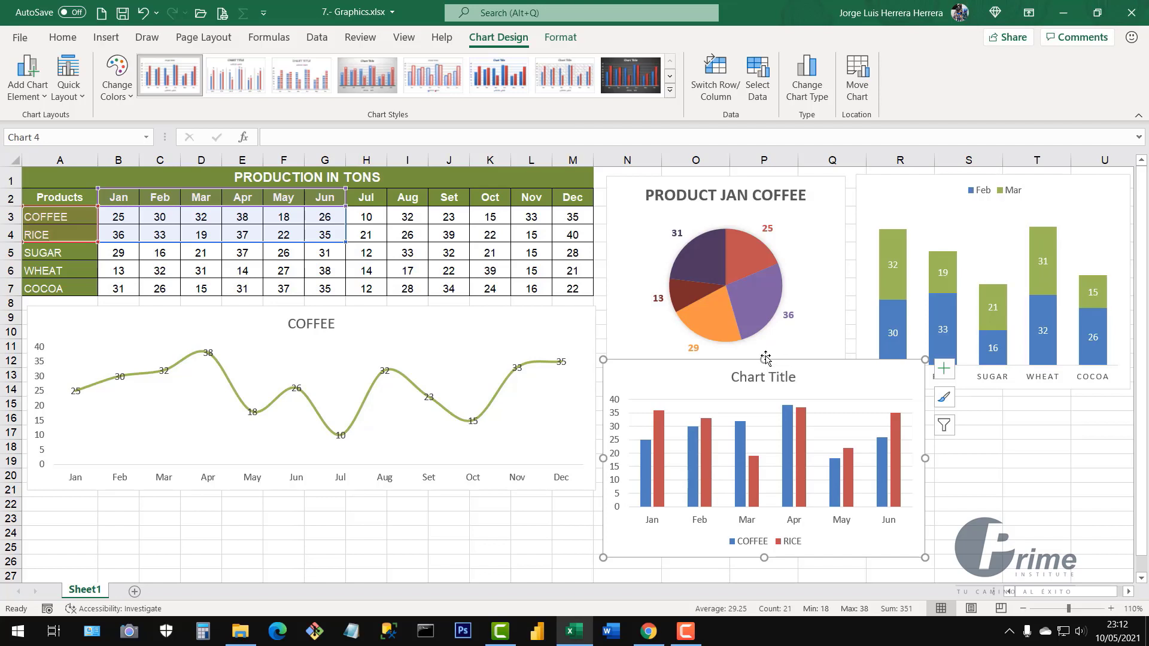
drag(765, 359, 766, 398)
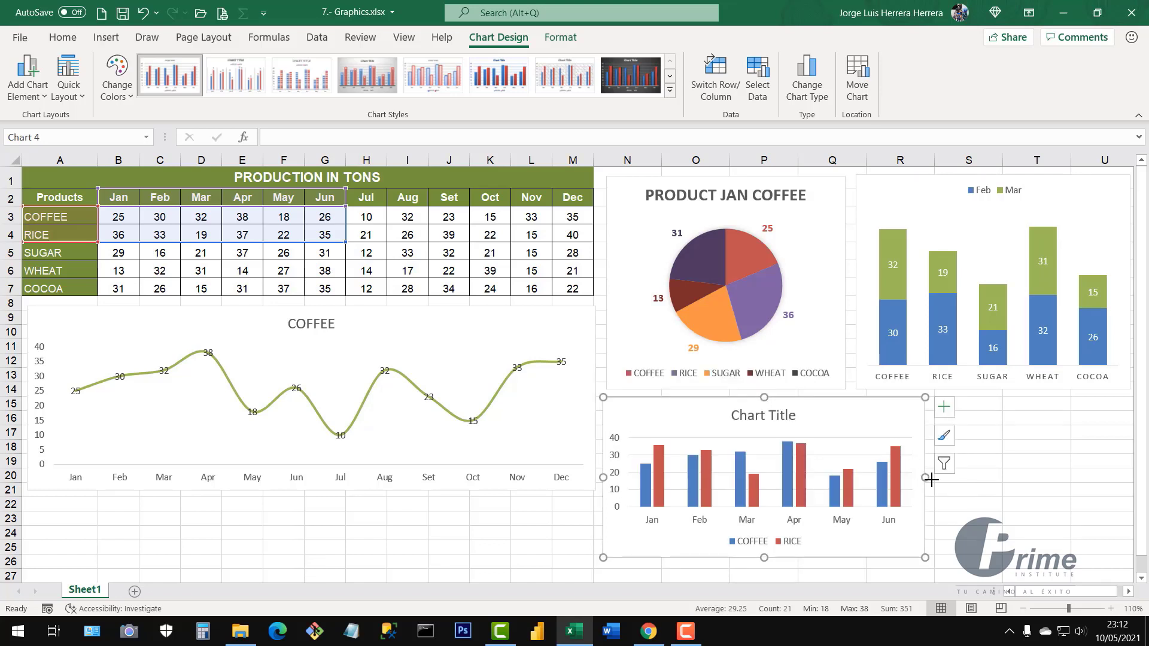
drag(926, 478, 1113, 477)
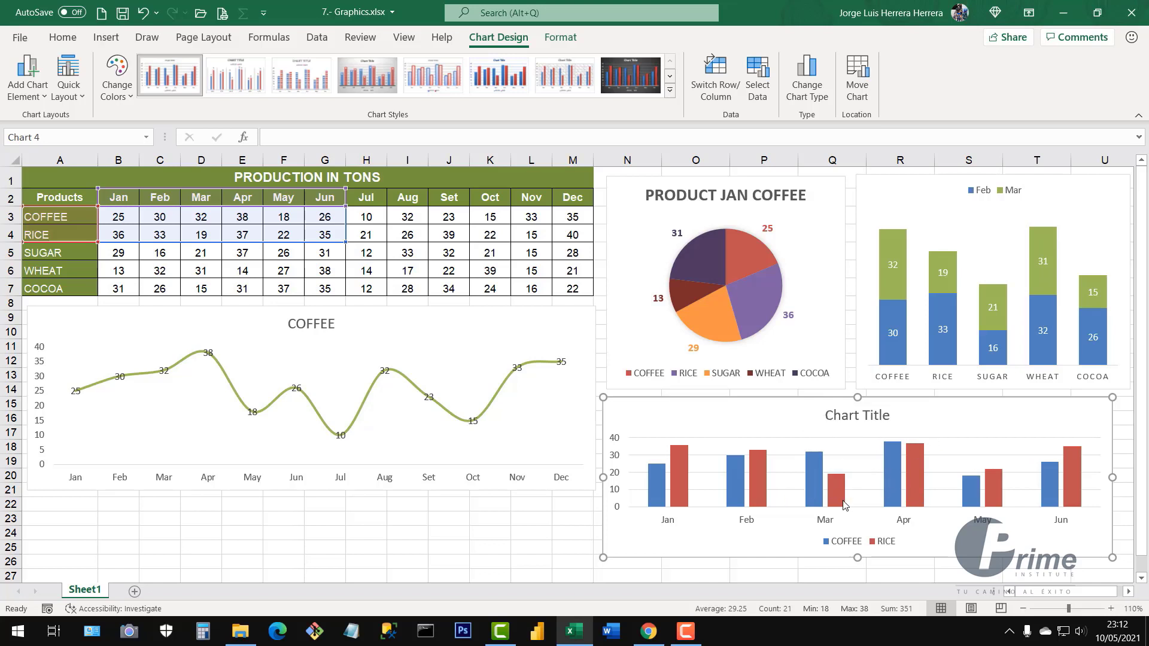
Change the COFFEE and RICE column chart to the Stacked Bar type
right_click(976, 448)
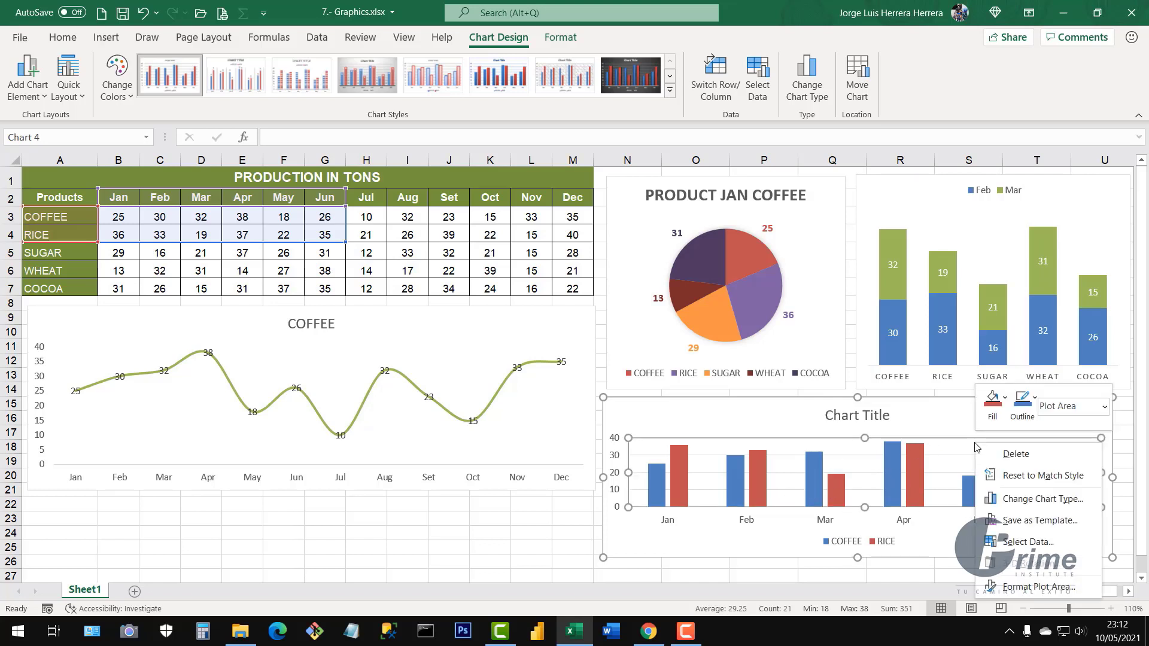
right_click(936, 424)
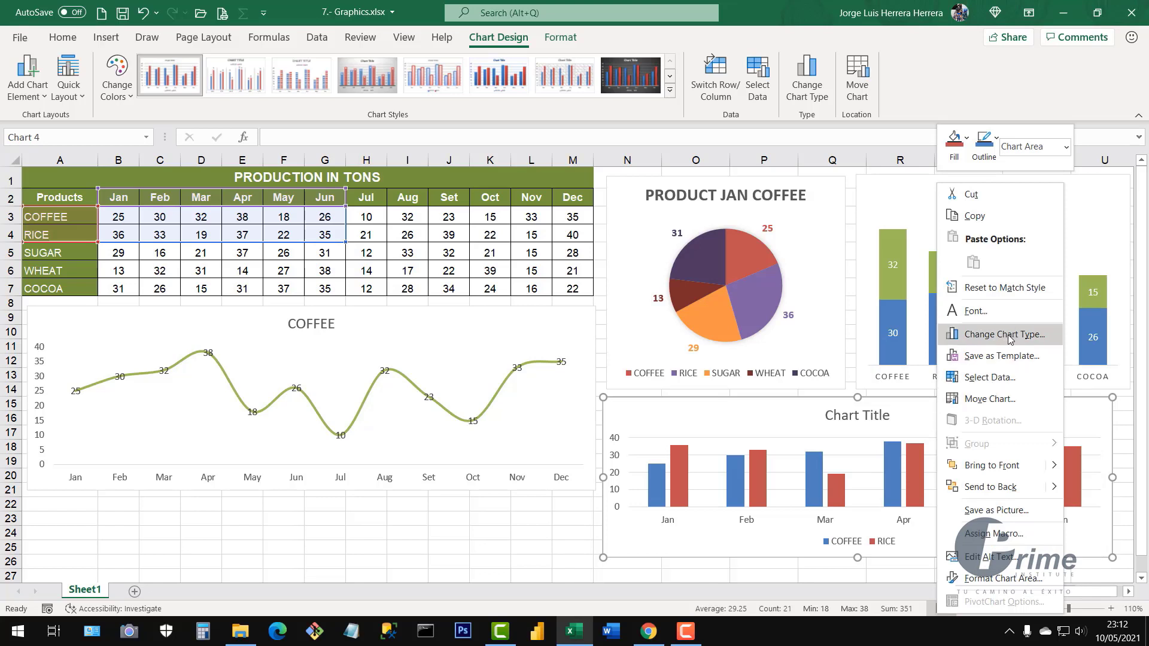
click(985, 336)
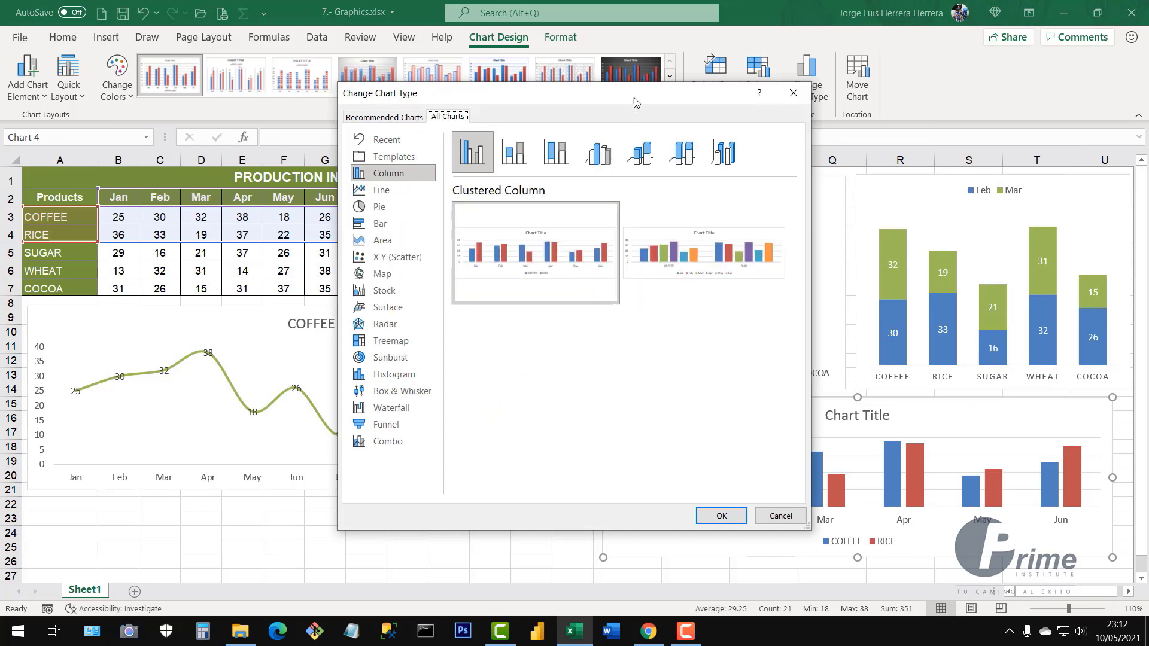
drag(595, 94, 436, 76)
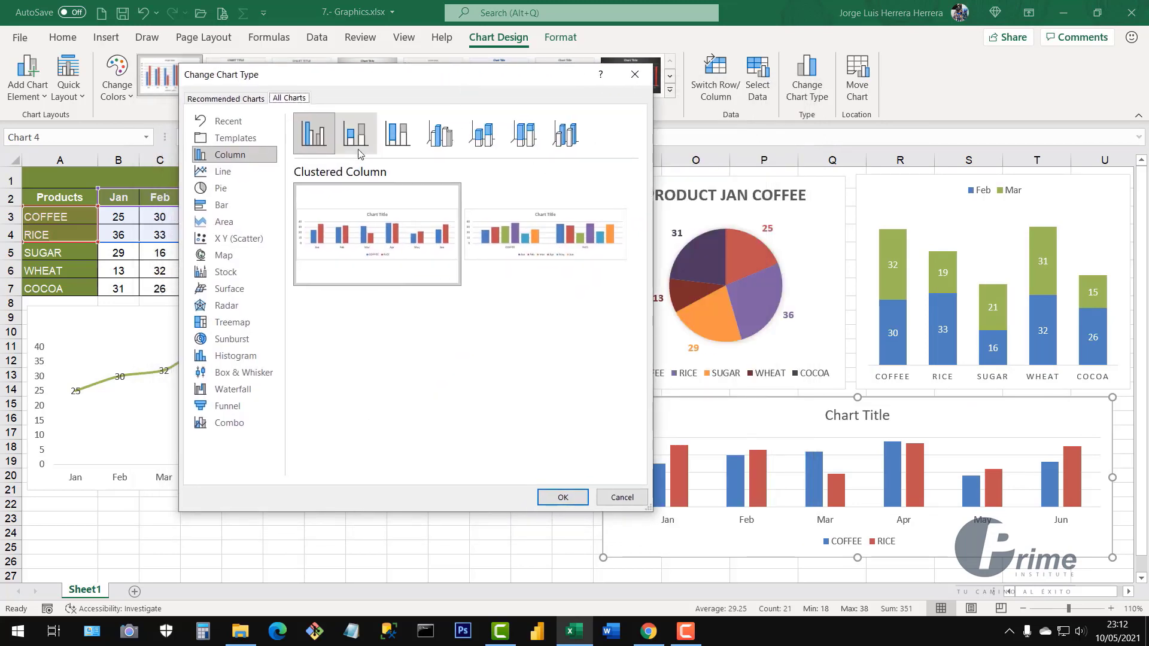
mouse_move(294, 228)
click(216, 206)
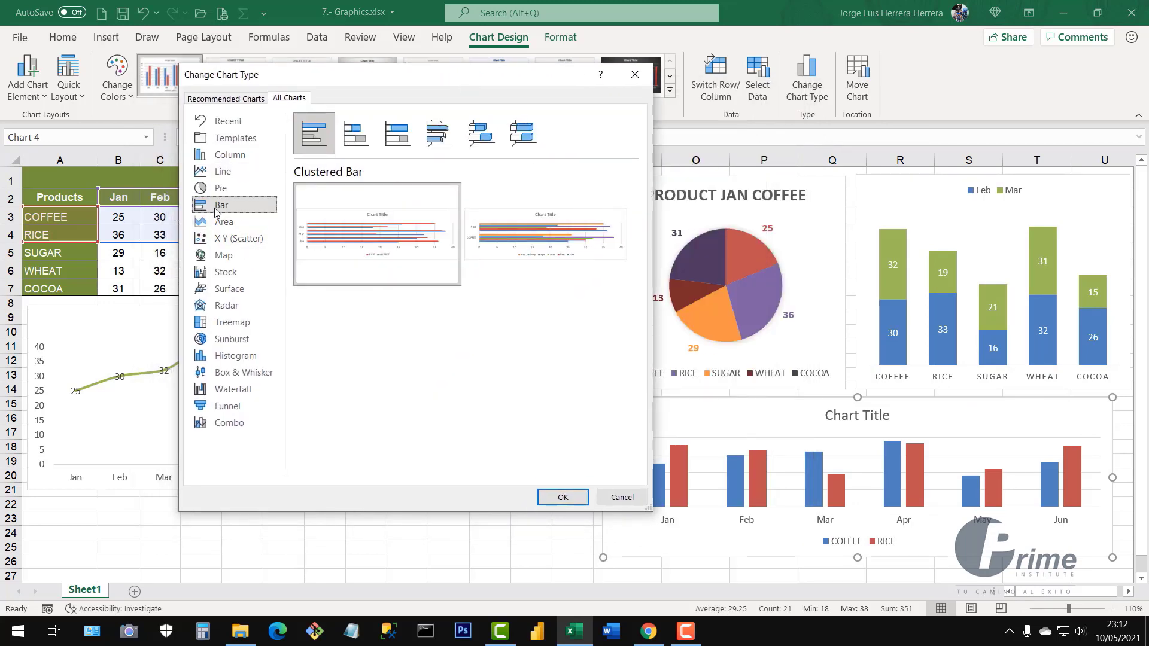
click(360, 136)
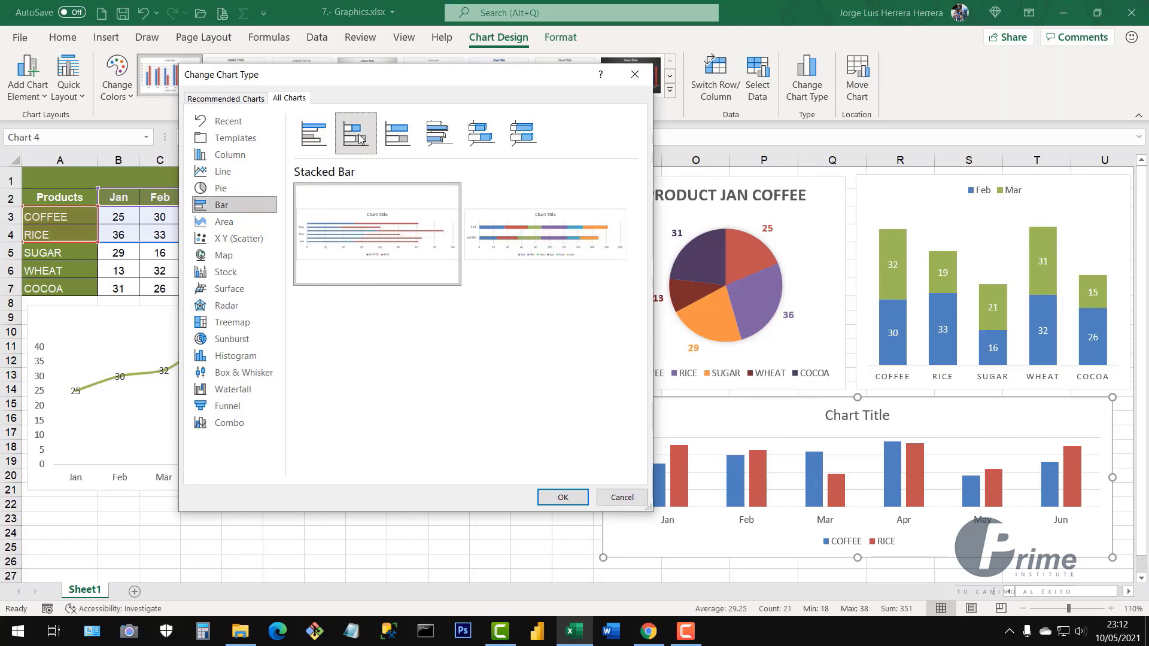
click(561, 498)
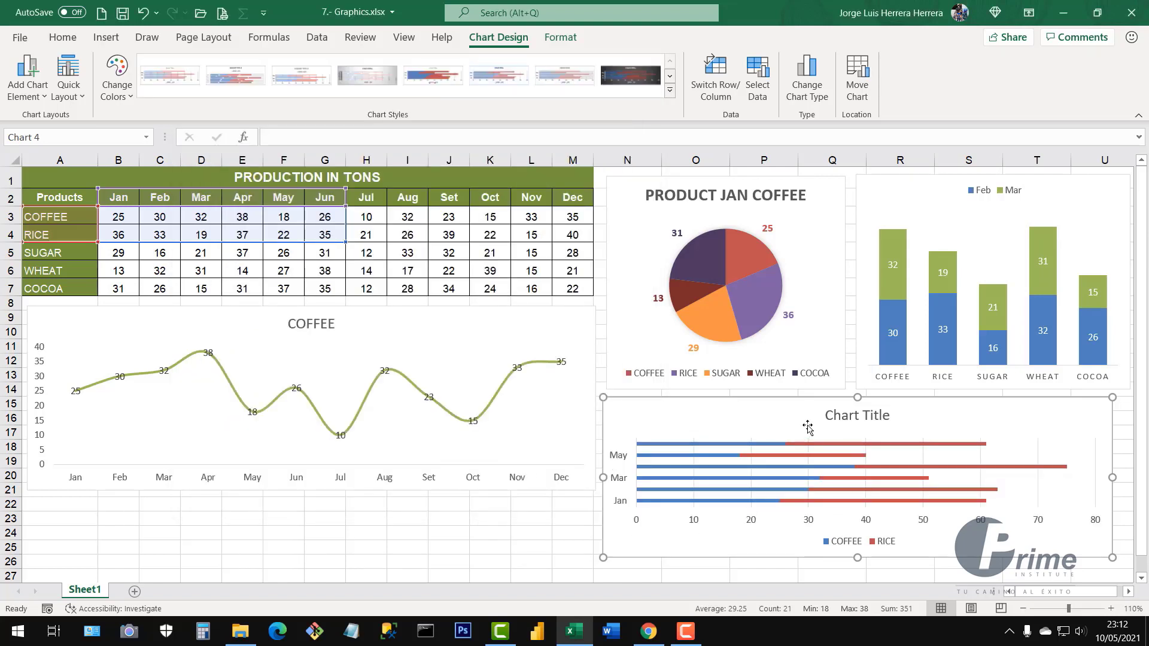
Shift the bar chart left and apply Style 2 with the orange-and-blue fourth Colorful palette
mouse_move(833, 456)
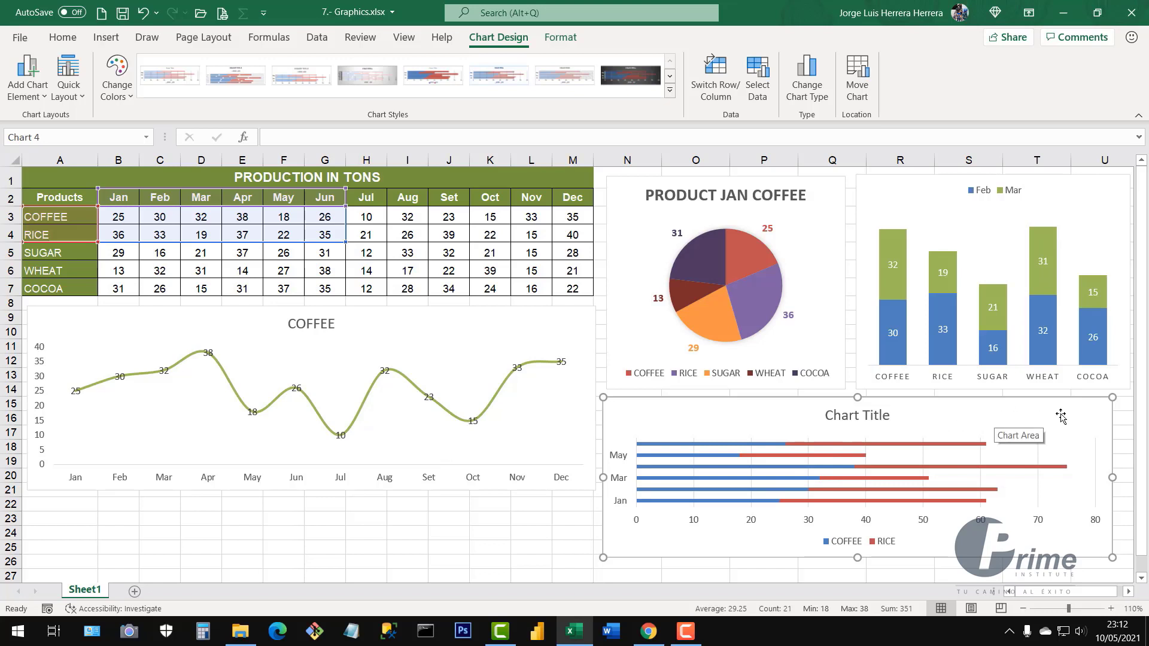
drag(1058, 414, 1002, 418)
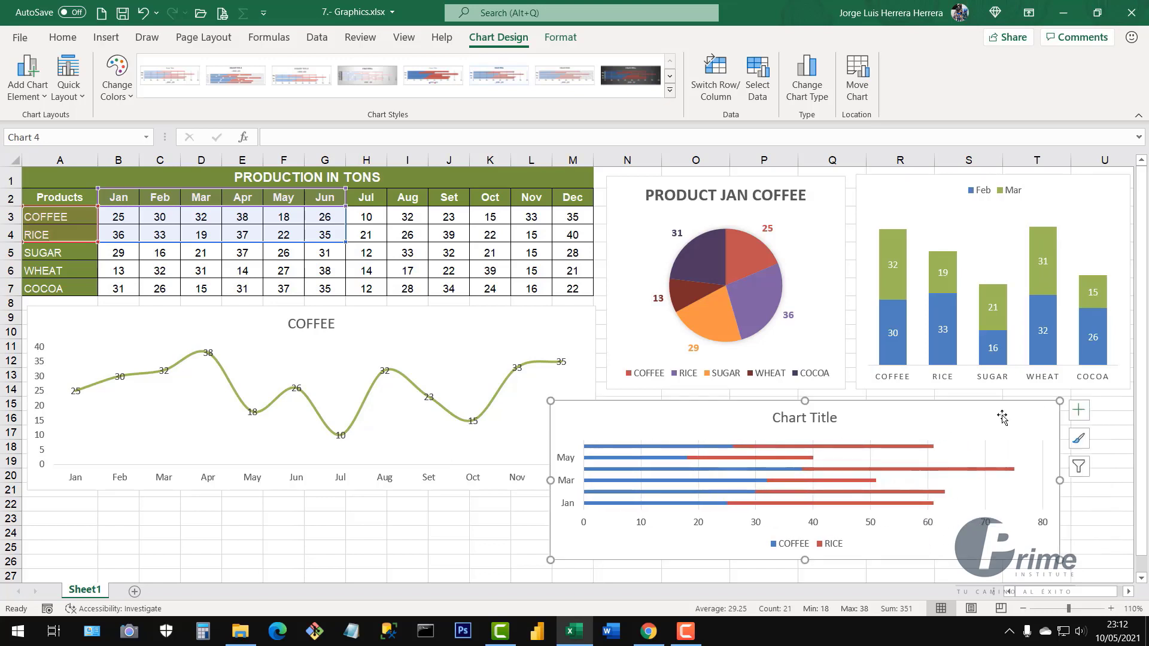
click(1080, 441)
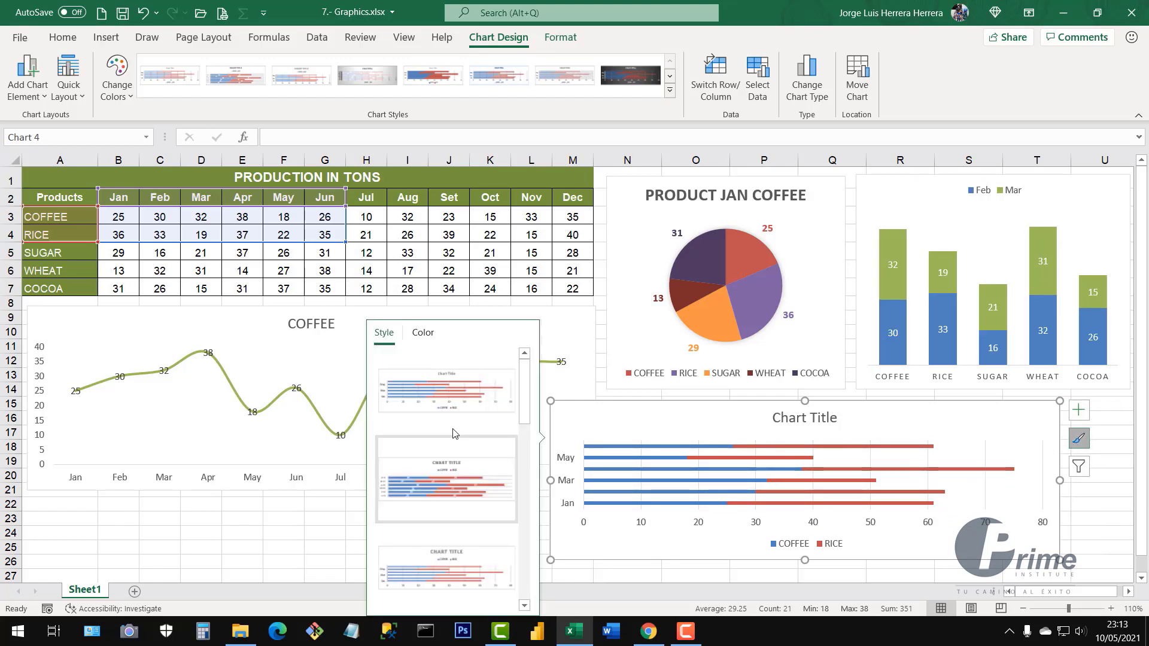
click(450, 491)
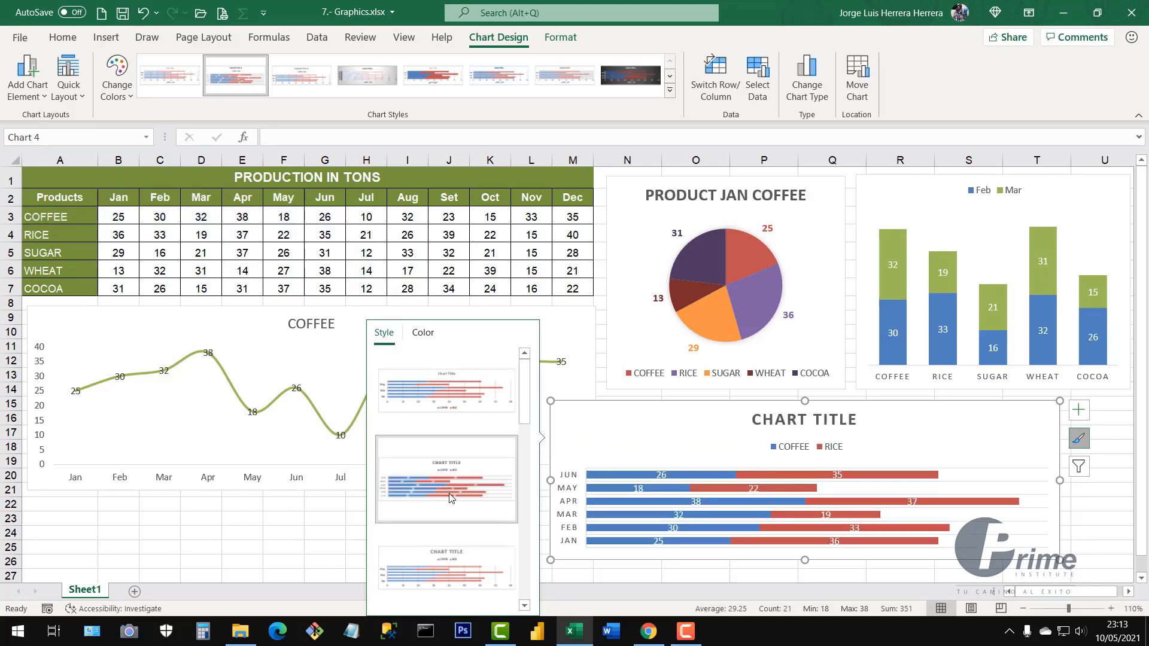
click(423, 333)
click(423, 422)
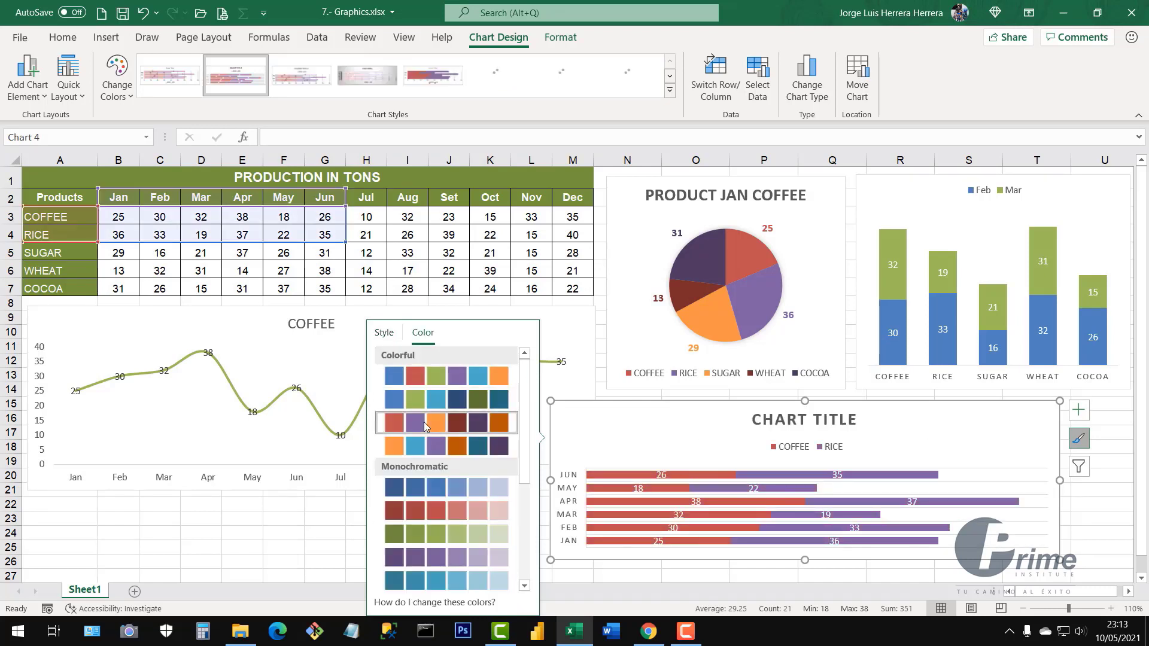
click(426, 447)
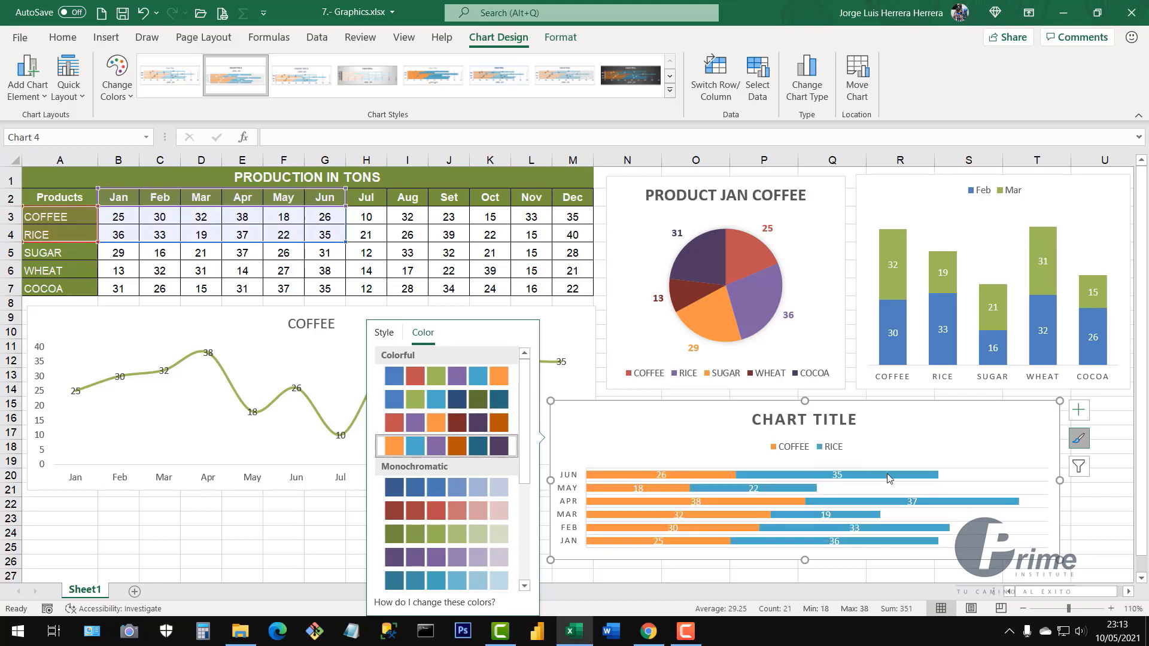
click(1081, 412)
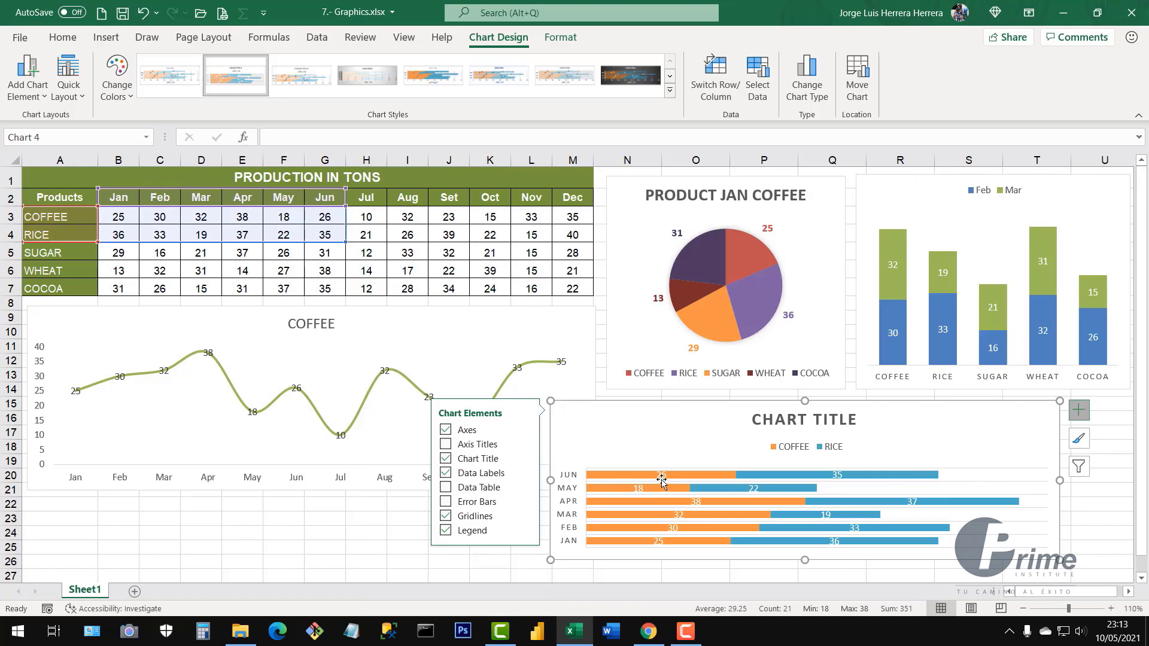
Remove the COFFEE and RICE chart's gridlines and move its legend to the right side
click(446, 517)
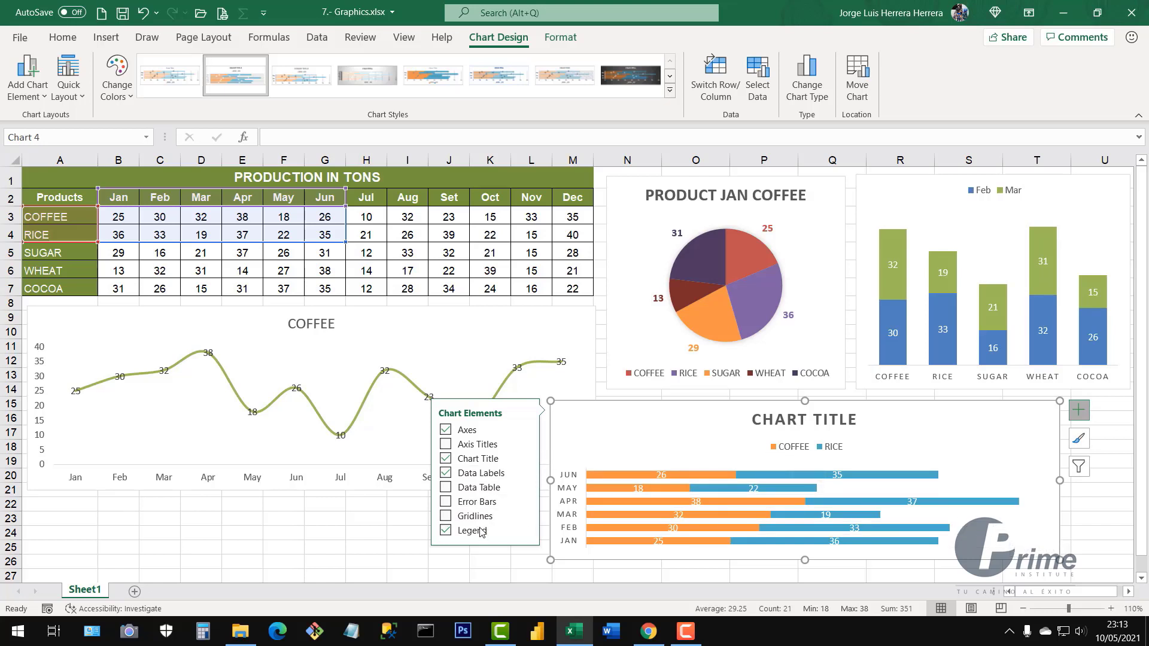
click(525, 529)
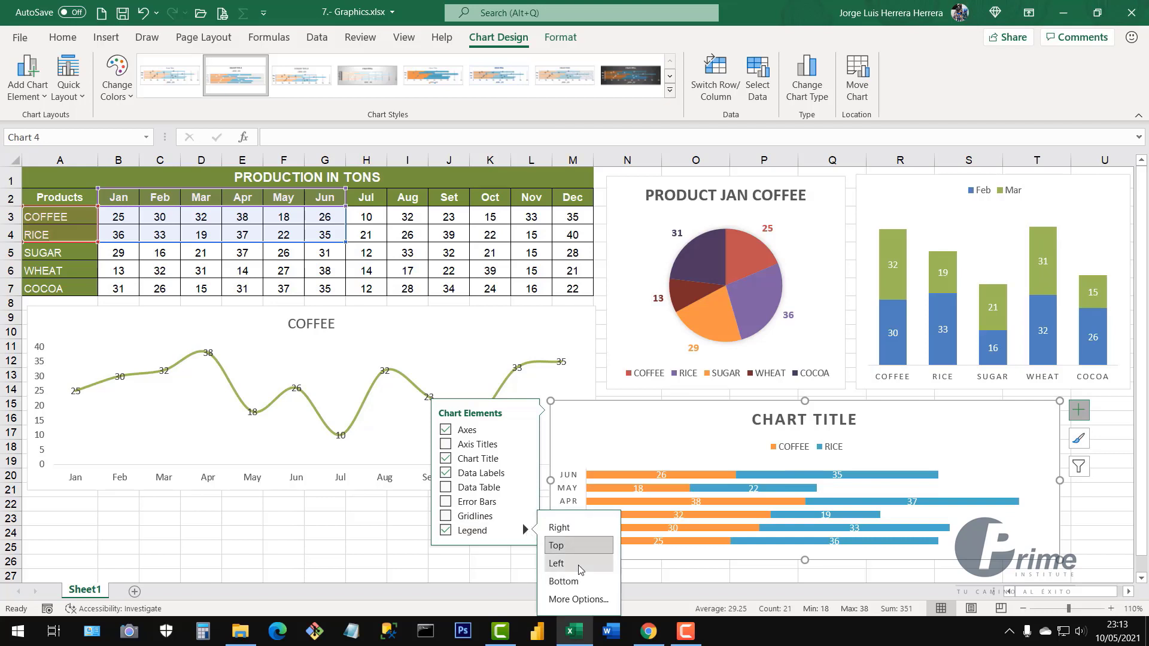
click(564, 529)
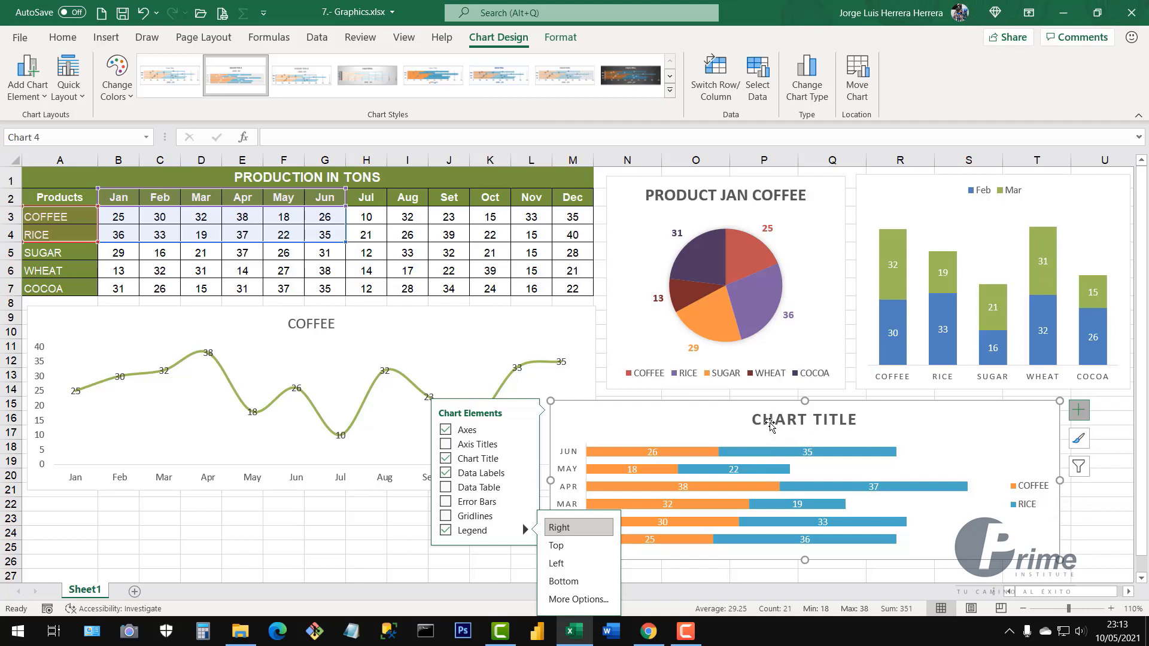
click(758, 419)
Replace the placeholder chart title text with 'COFFEE AND RICE'
click(757, 420)
click(754, 419)
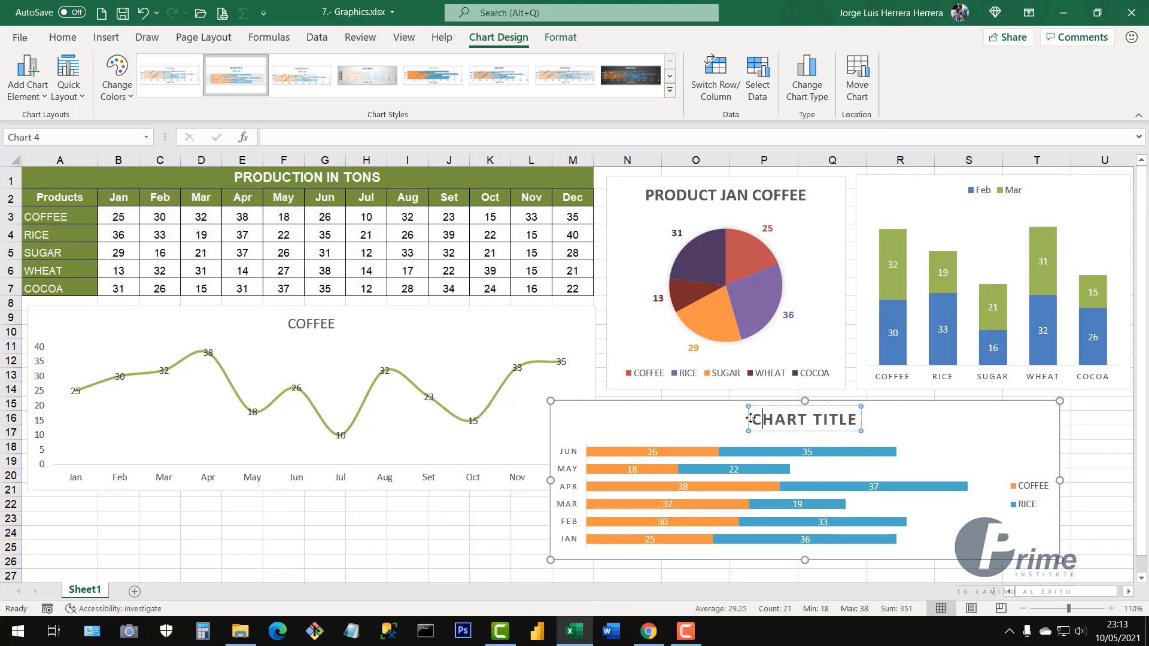
drag(827, 420, 864, 422)
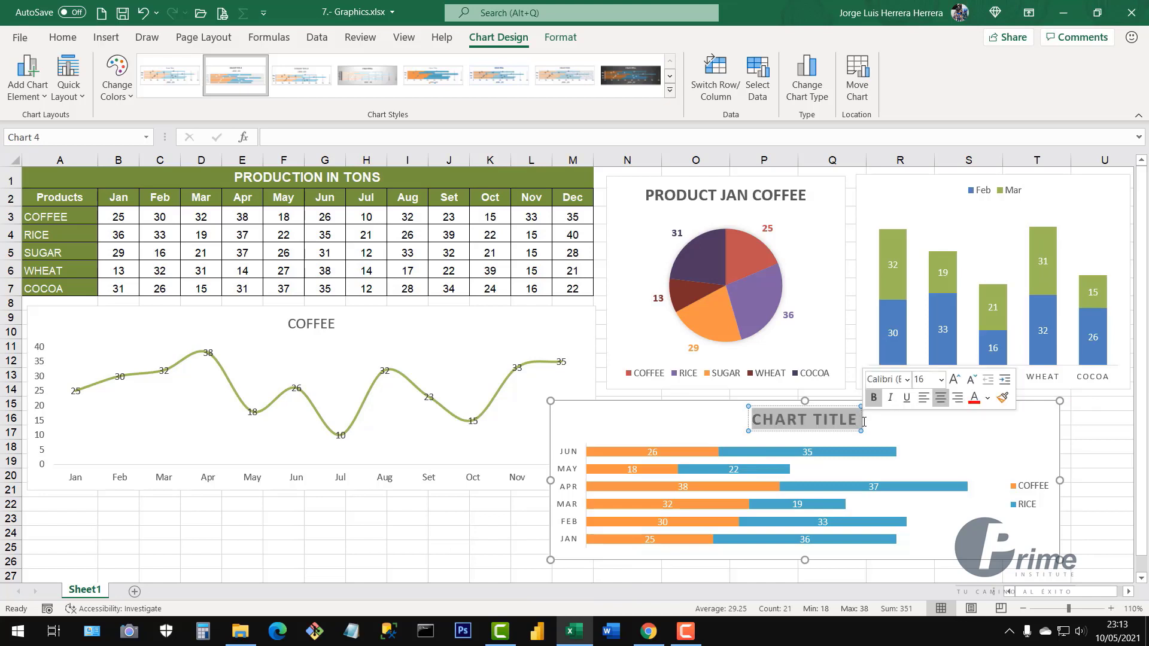
text(COFF)
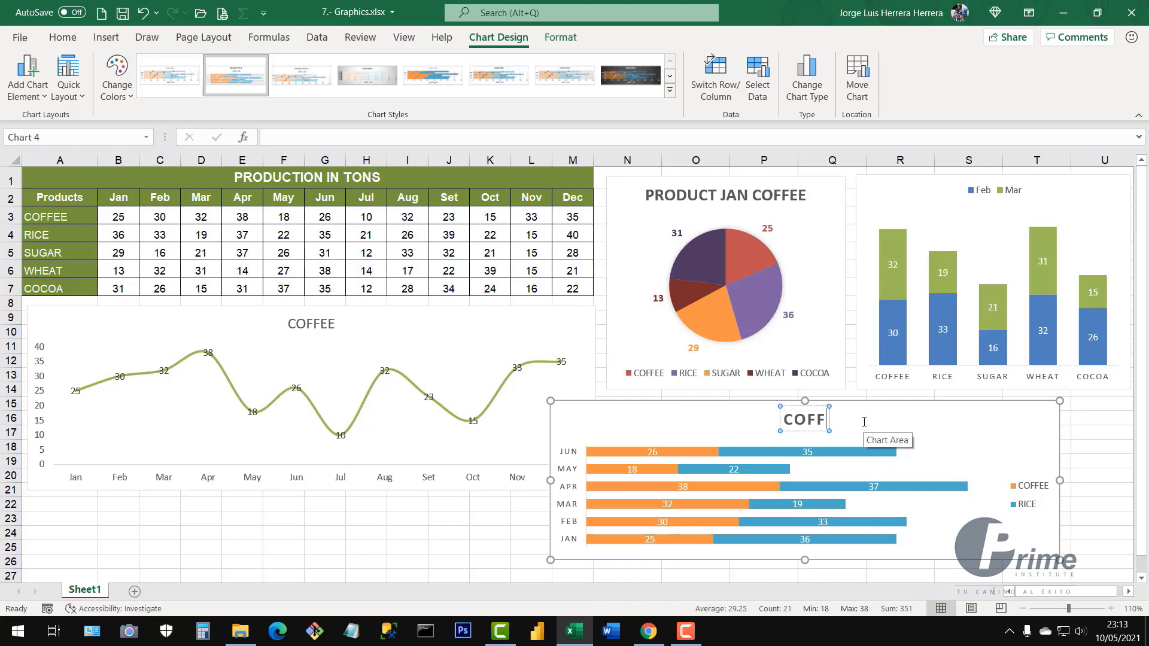
text(E)
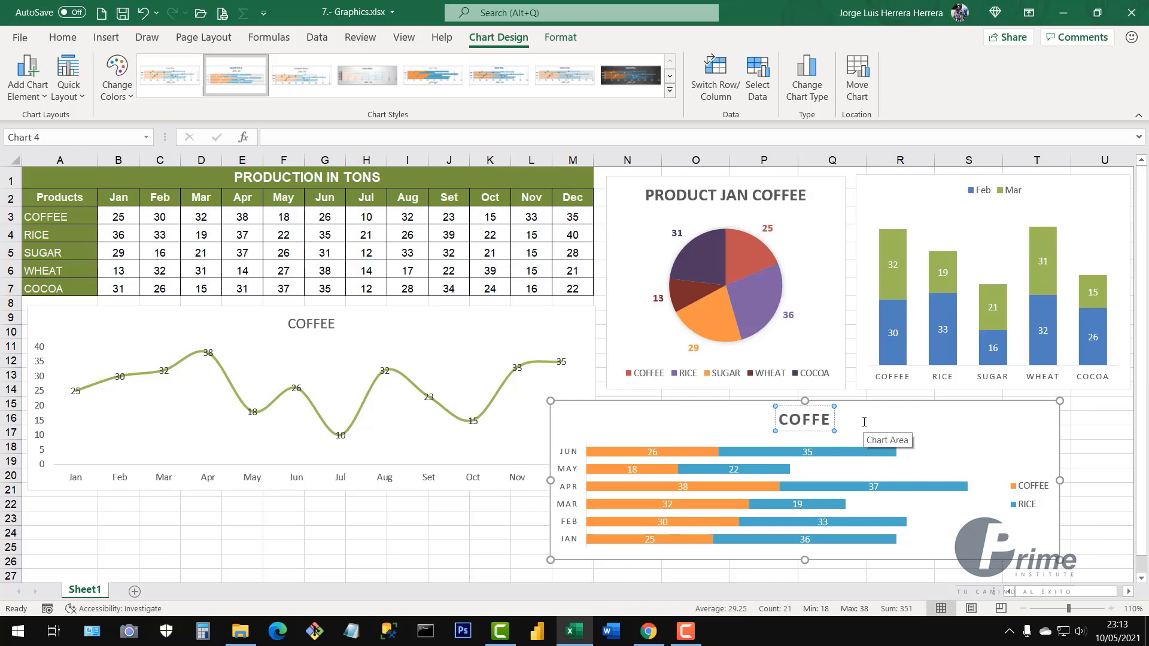
text(E AND)
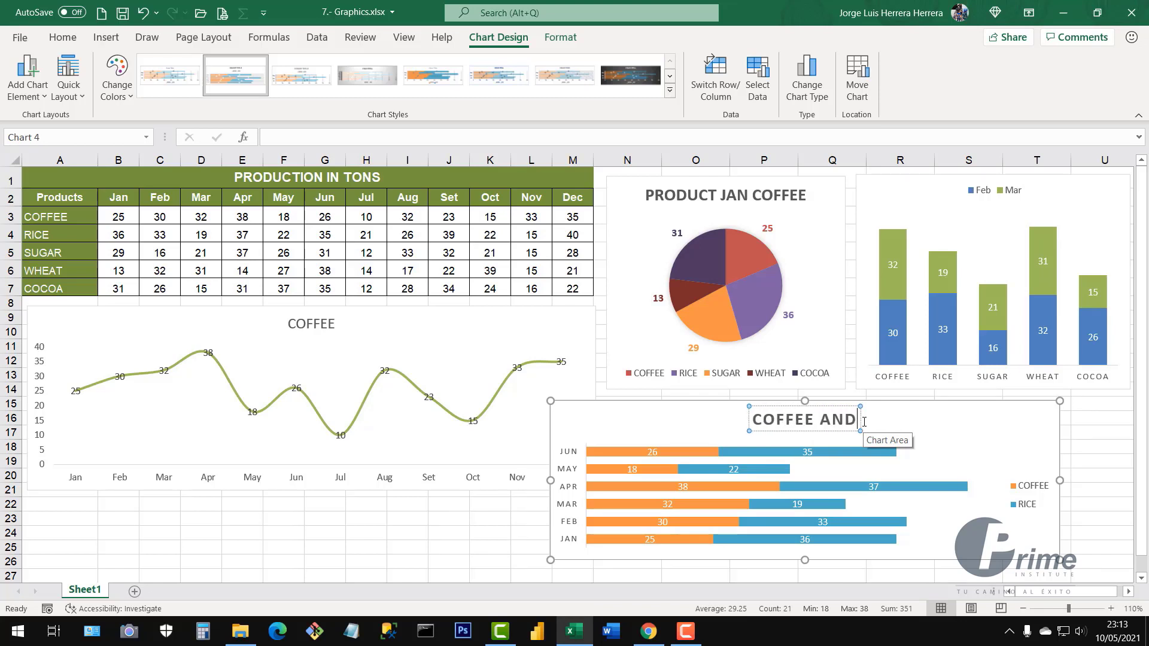
text( RICE)
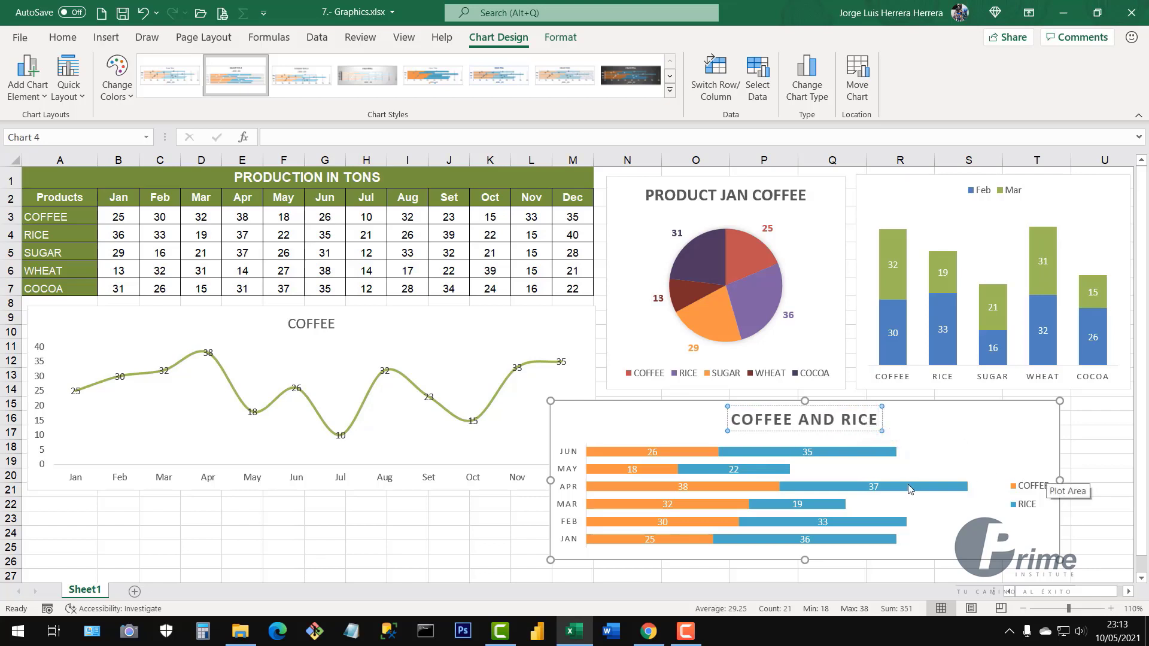
click(1026, 489)
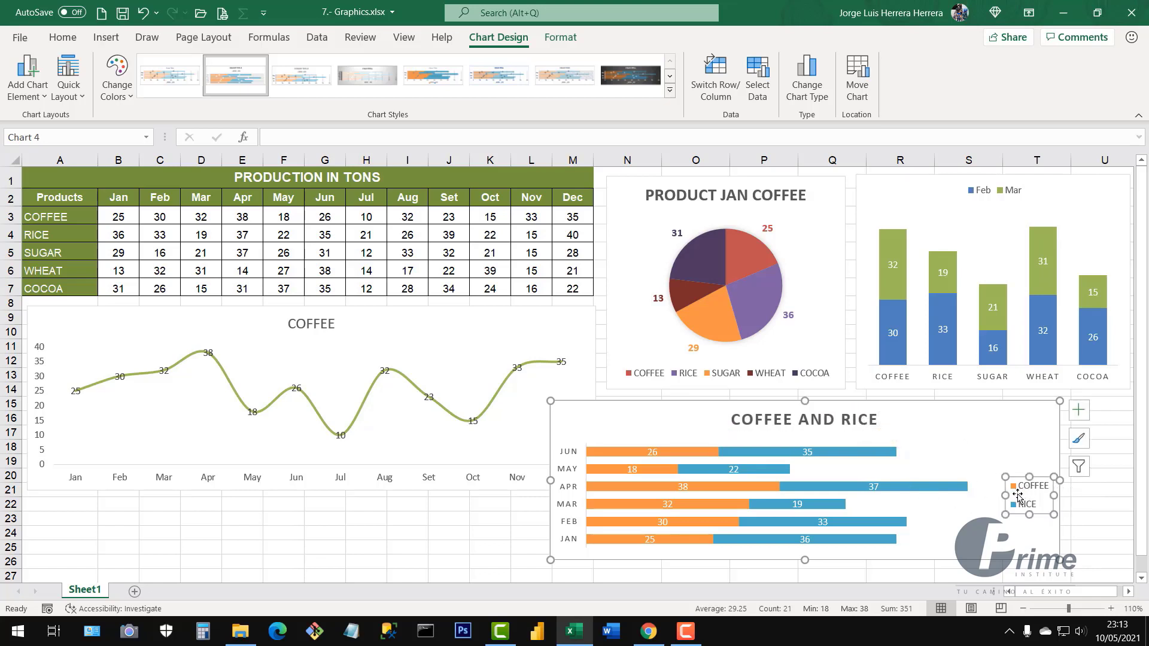
click(807, 425)
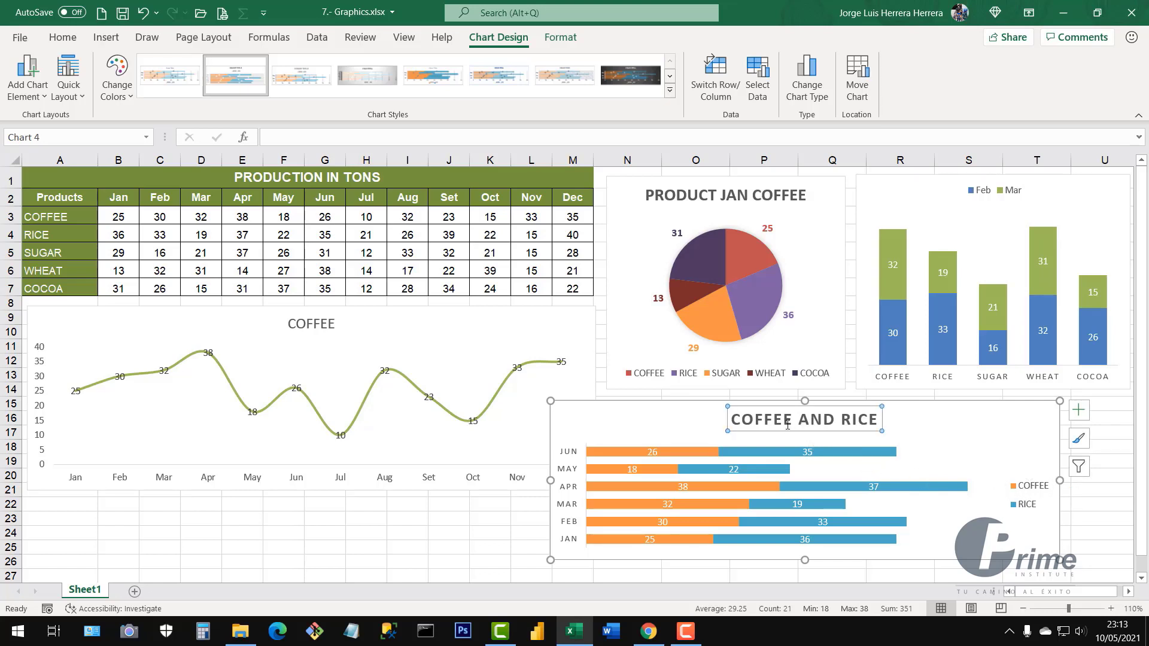
click(1095, 517)
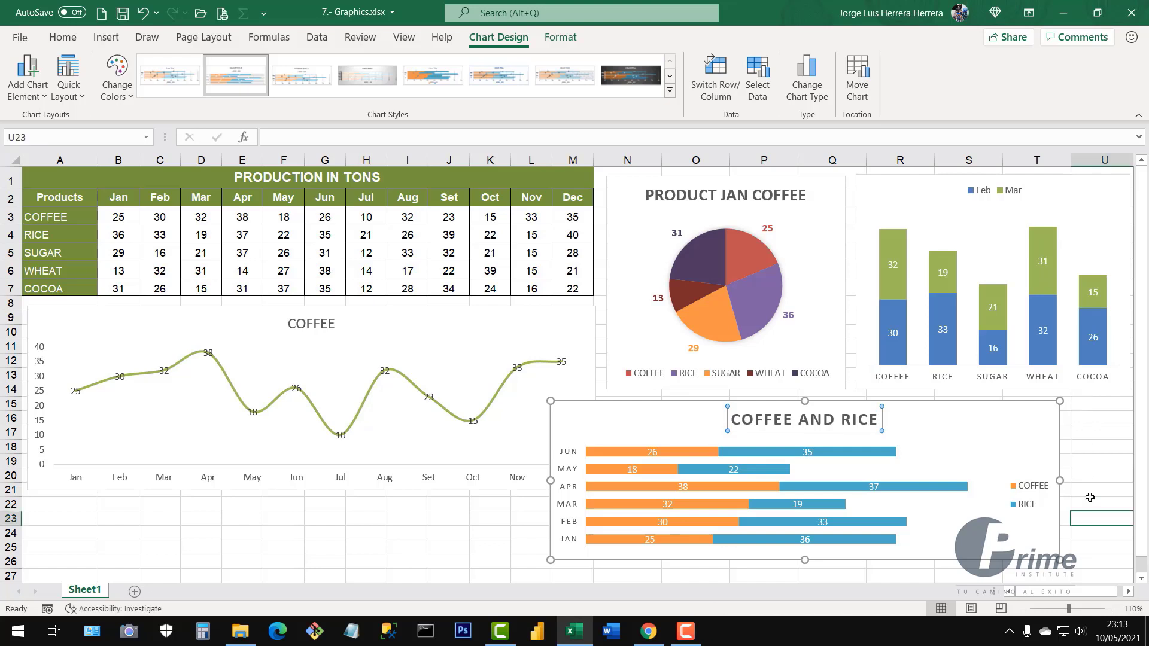
drag(983, 410, 1039, 406)
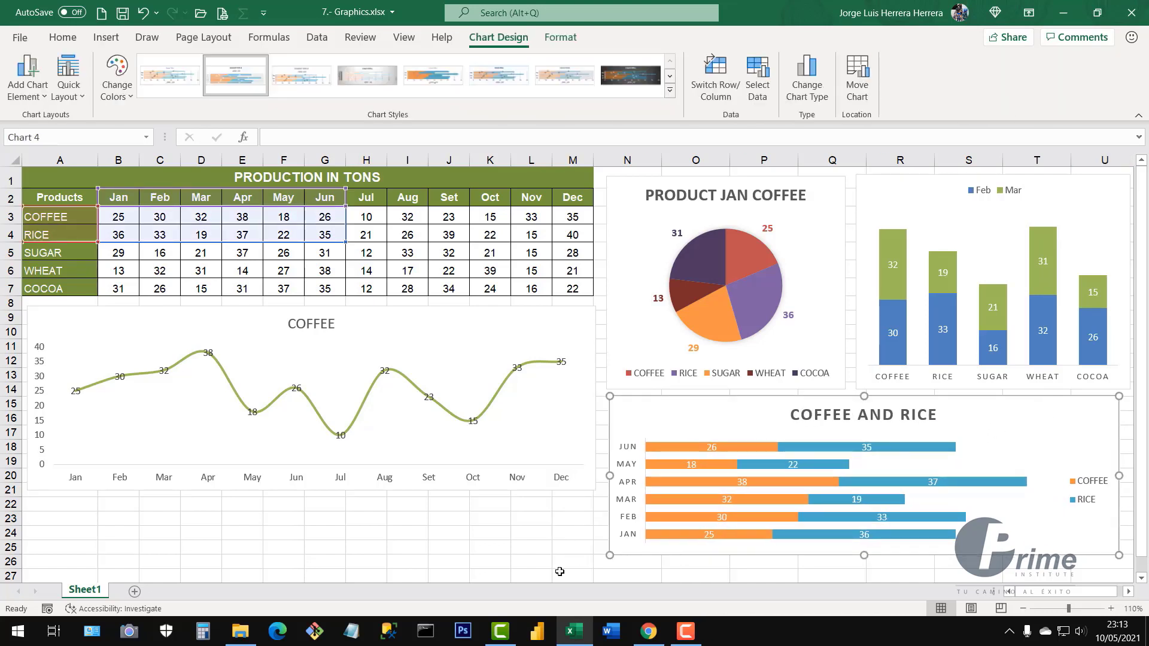
click(507, 537)
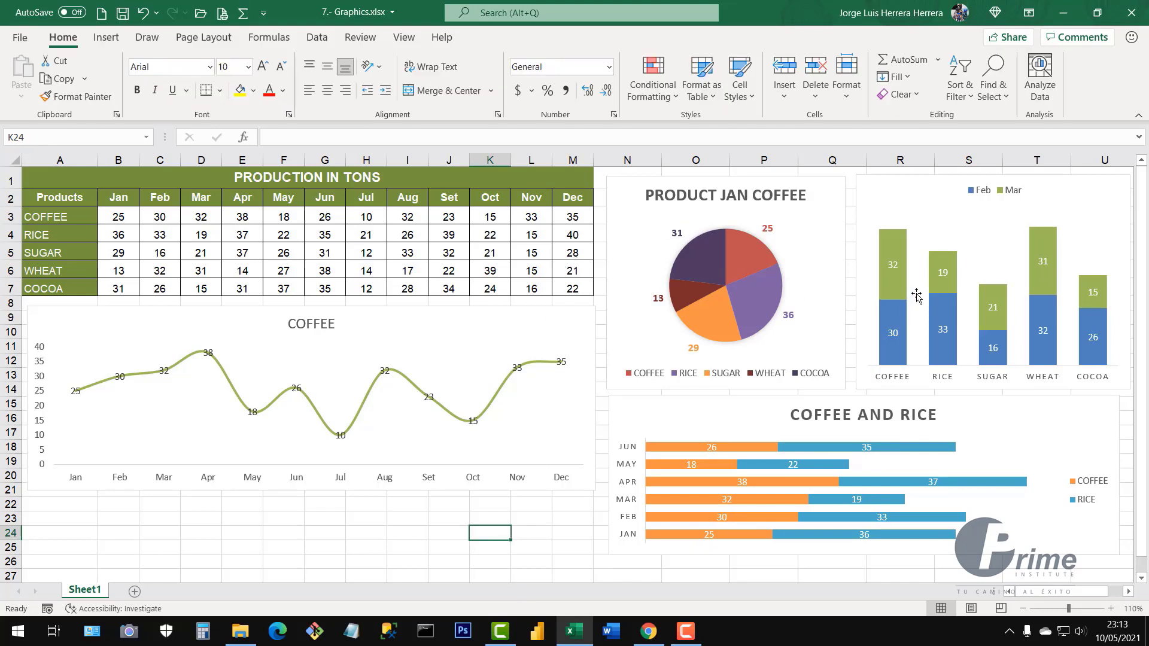
click(817, 207)
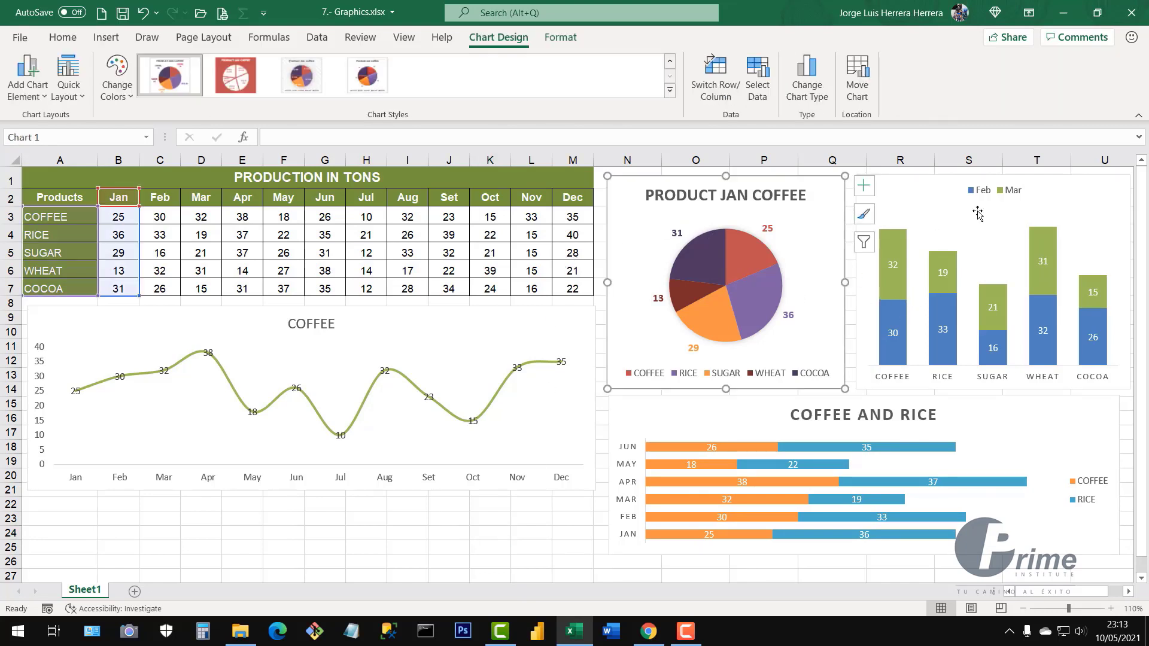
click(1071, 196)
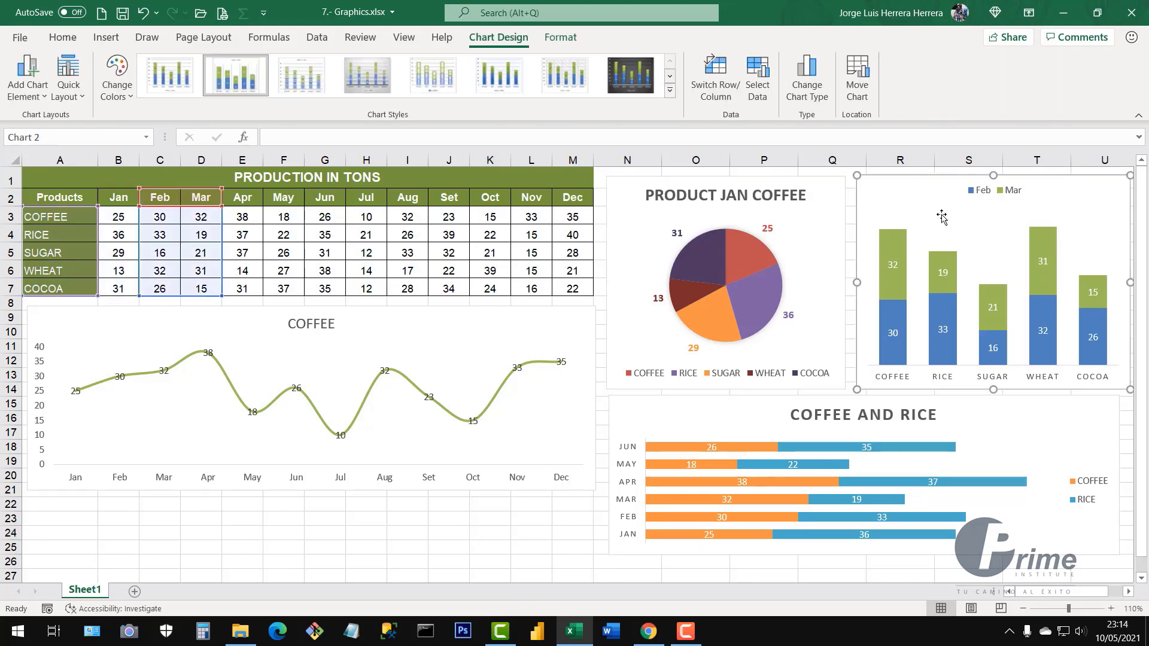
click(566, 322)
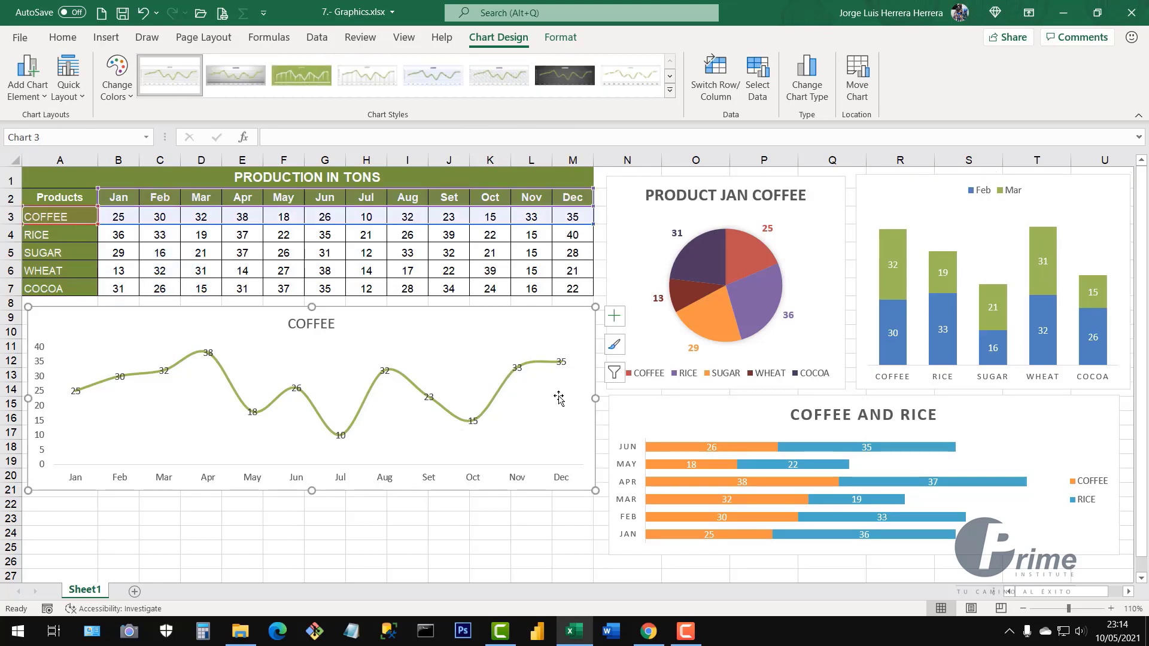
click(1053, 412)
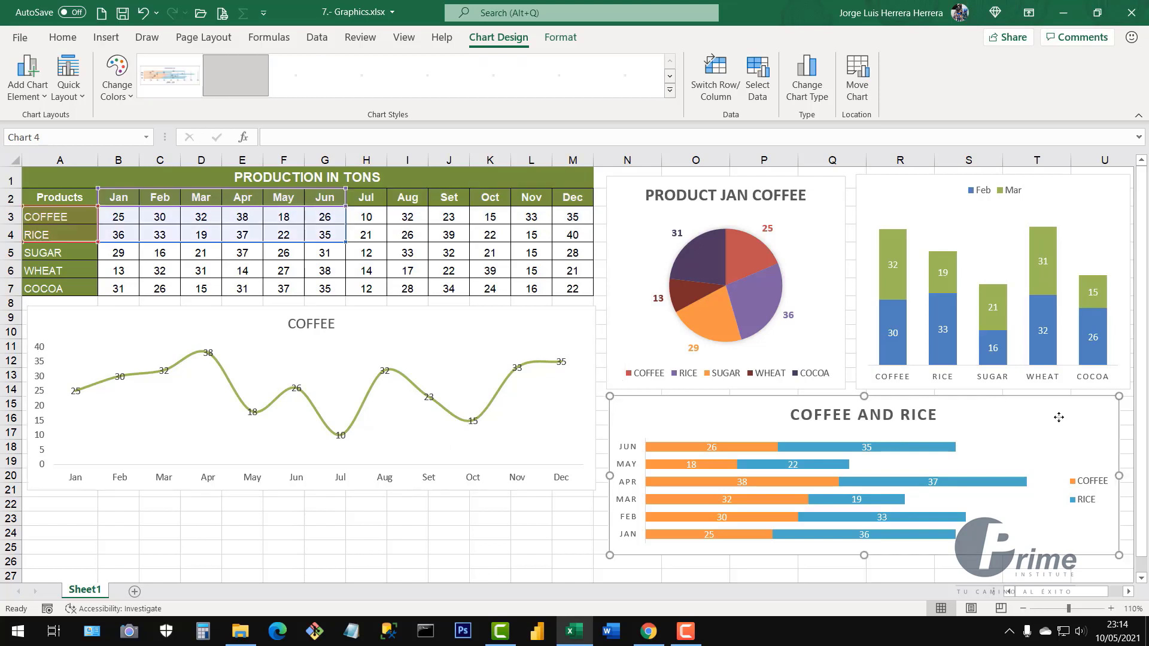
click(435, 527)
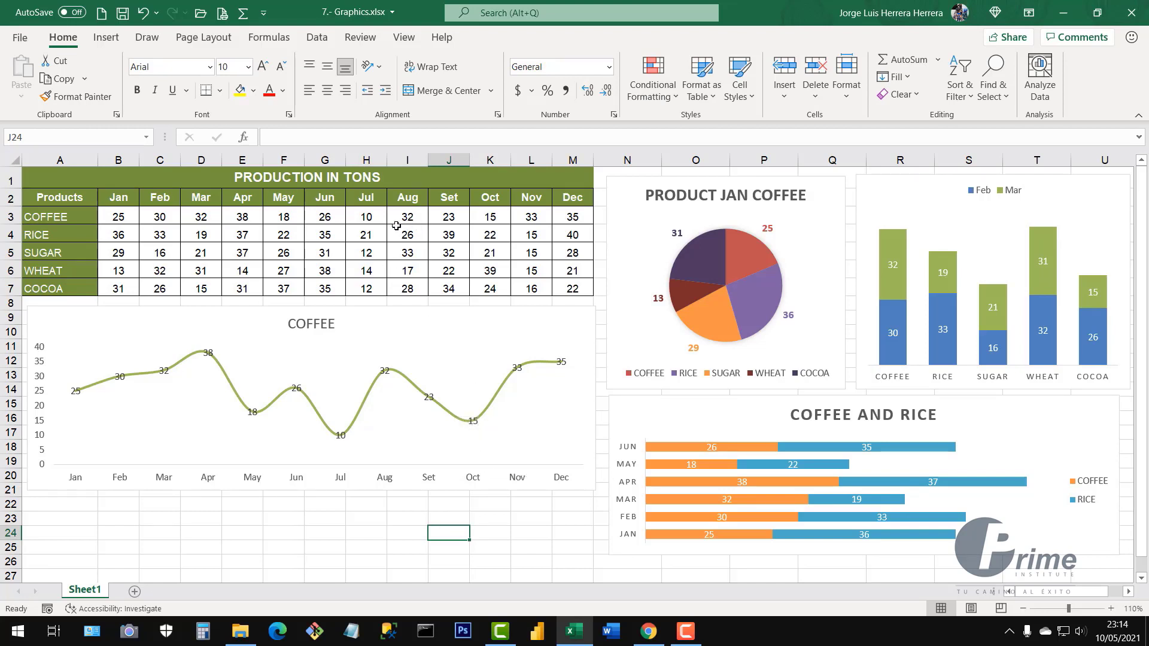
Chart the A2:M7 production table as a clustered column chart on the new Chart1 sheet
drag(62, 198, 572, 290)
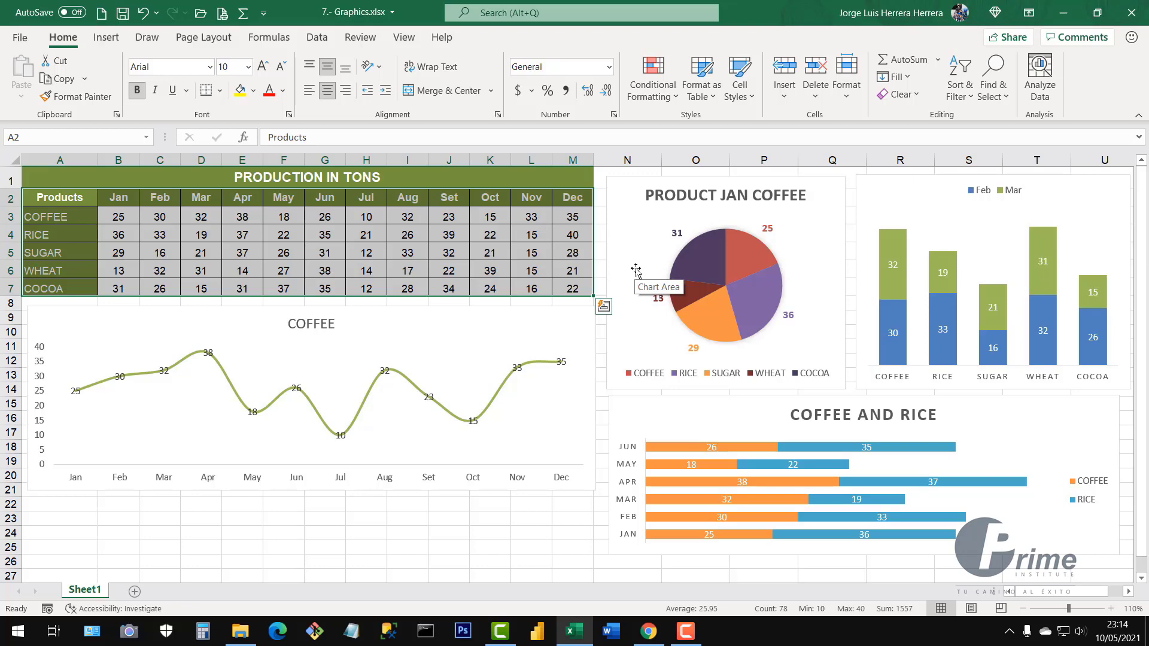
key(F11)
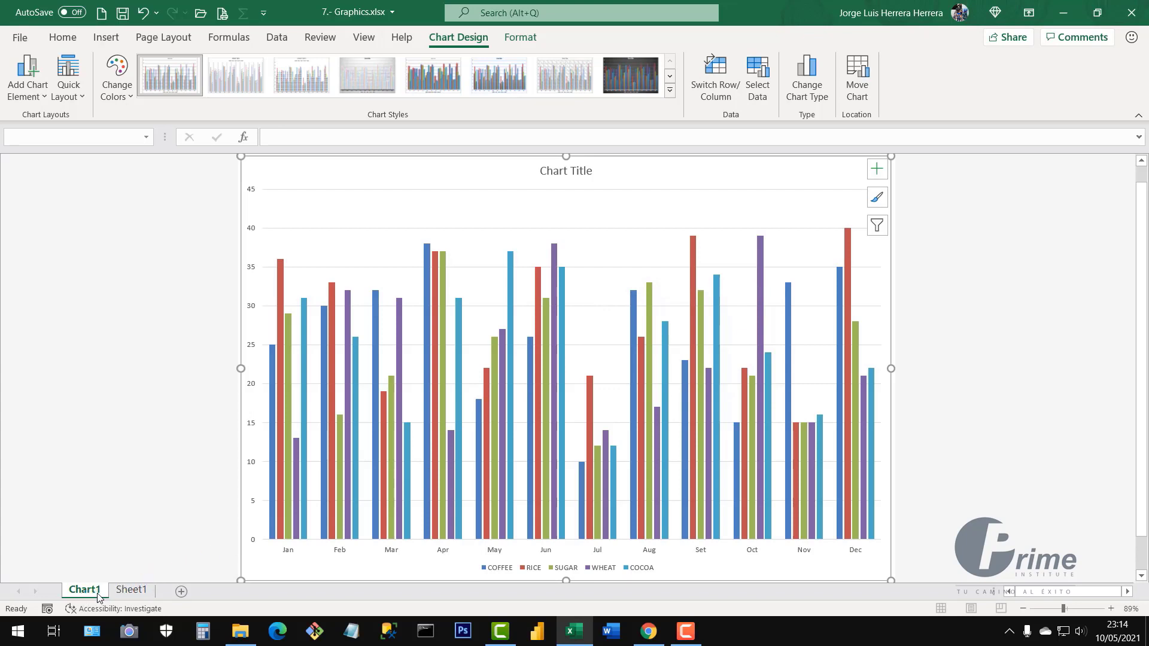
click(134, 593)
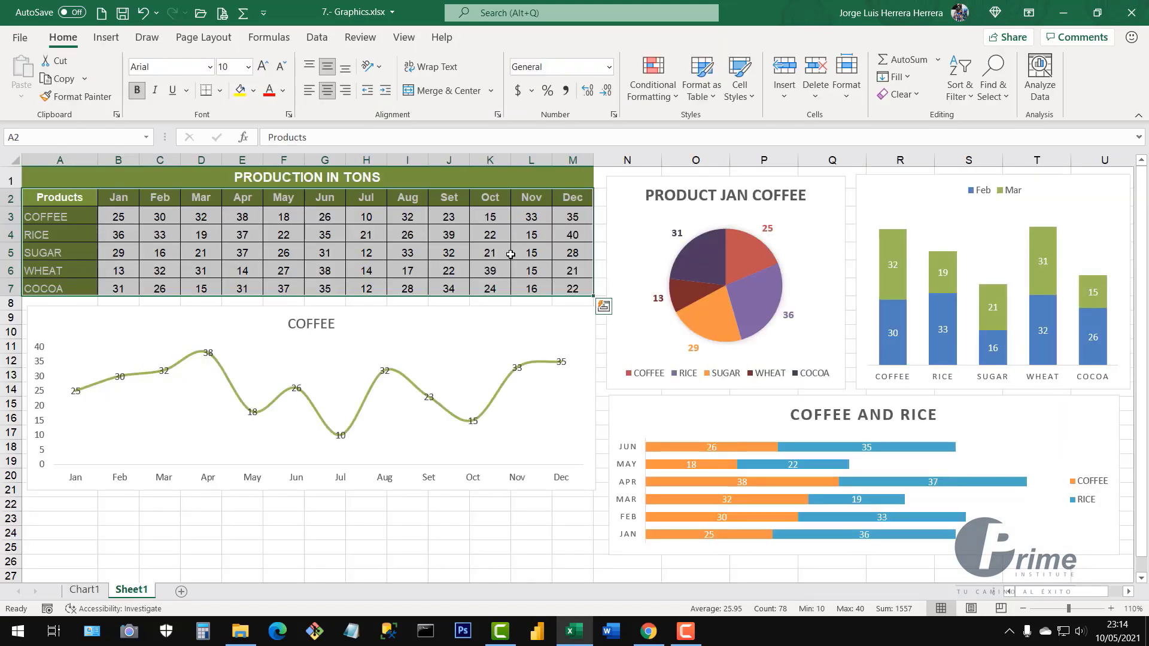
drag(509, 253, 529, 254)
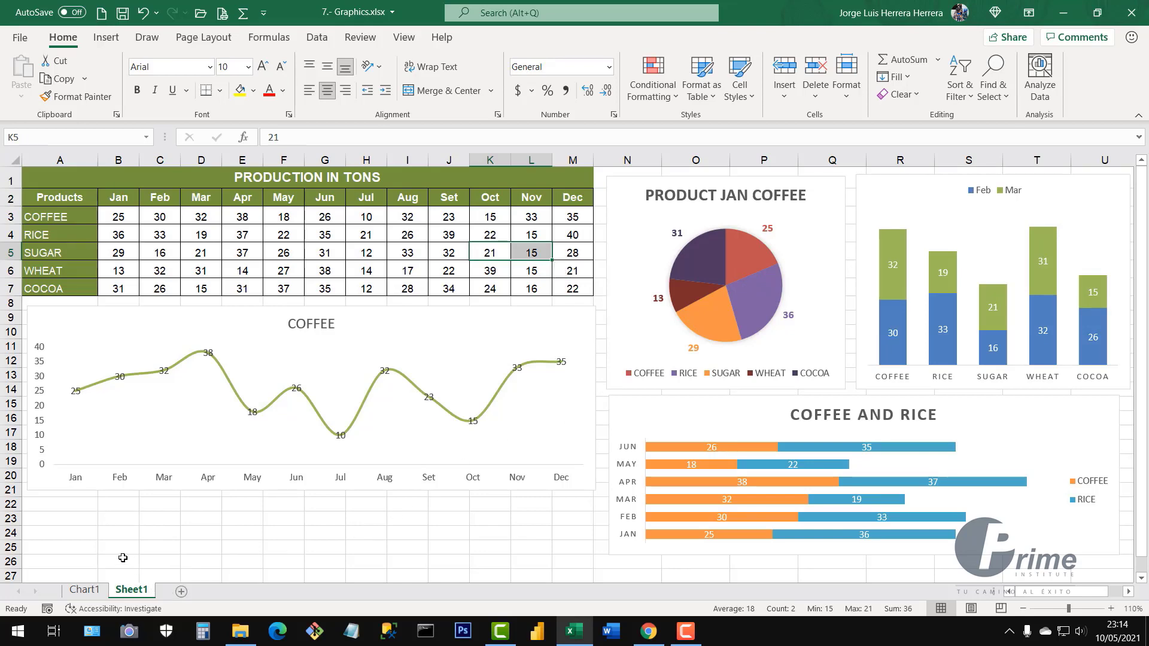
click(90, 591)
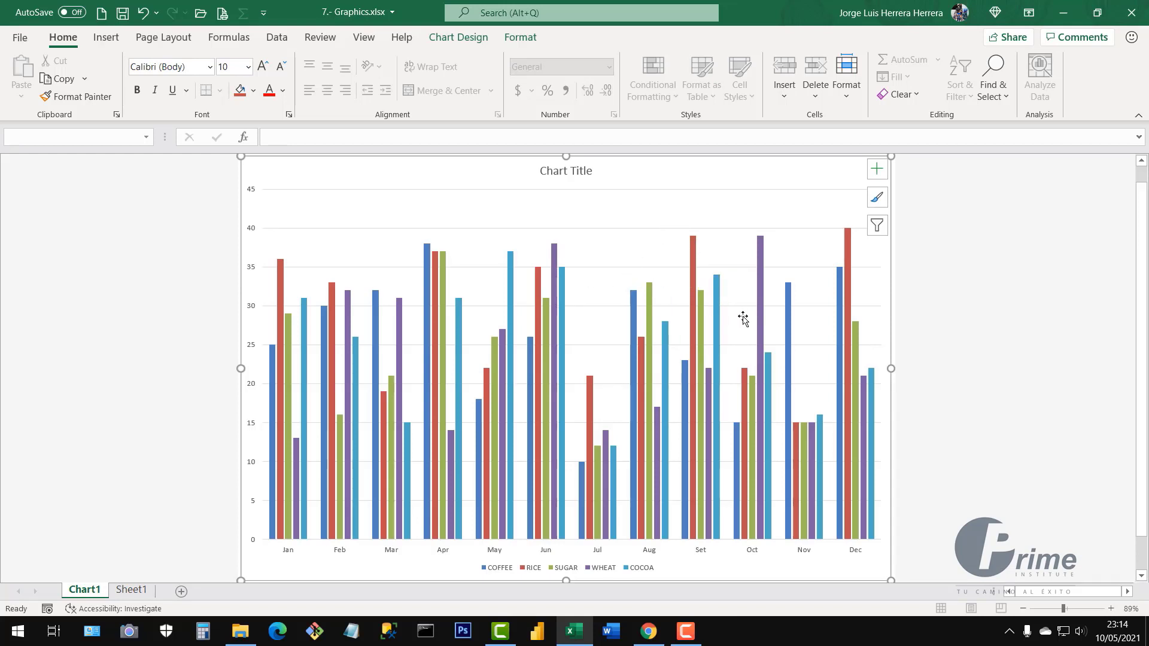
Change the Chart1 chart type to the 3-D Column subtype
right_click(611, 251)
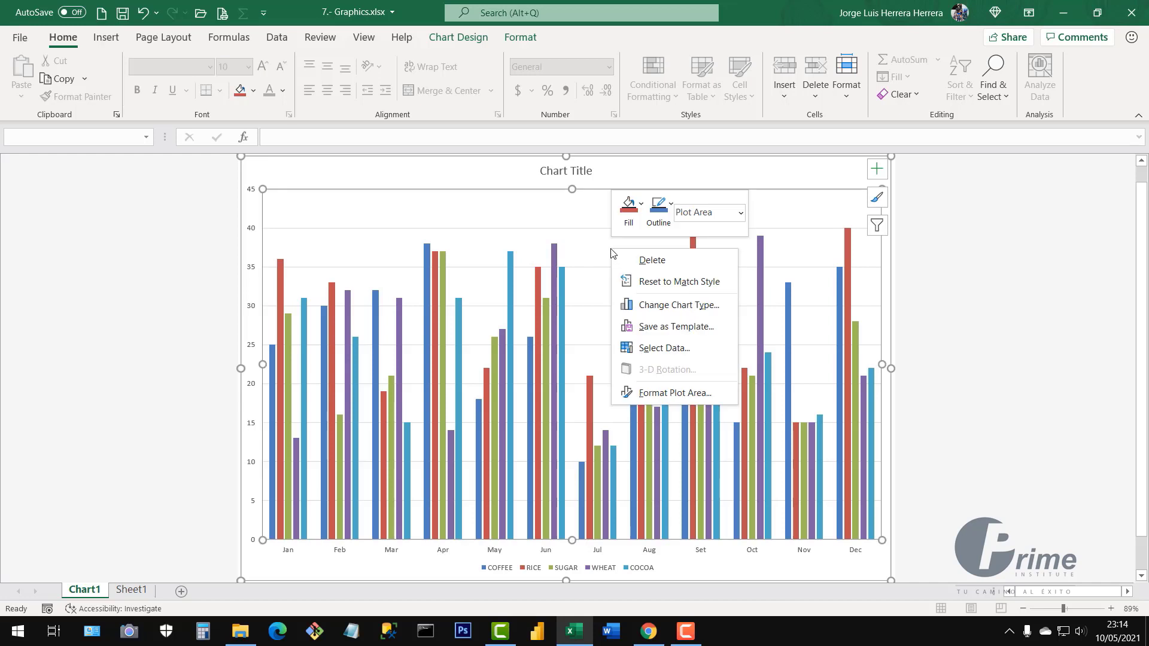
click(678, 306)
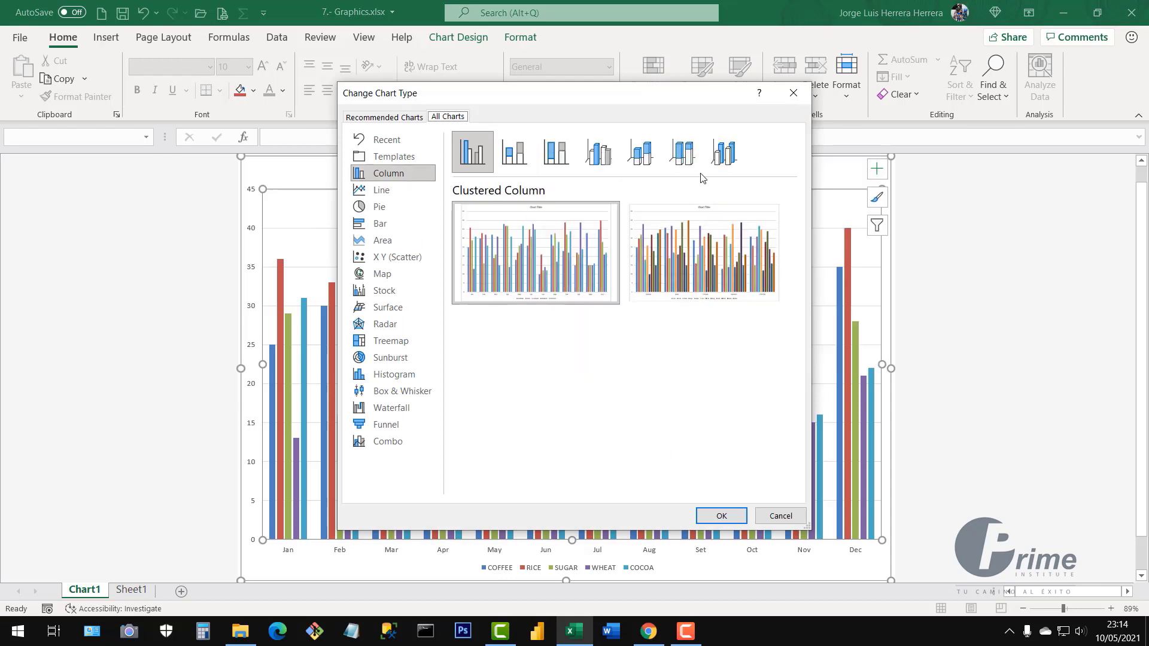
click(723, 166)
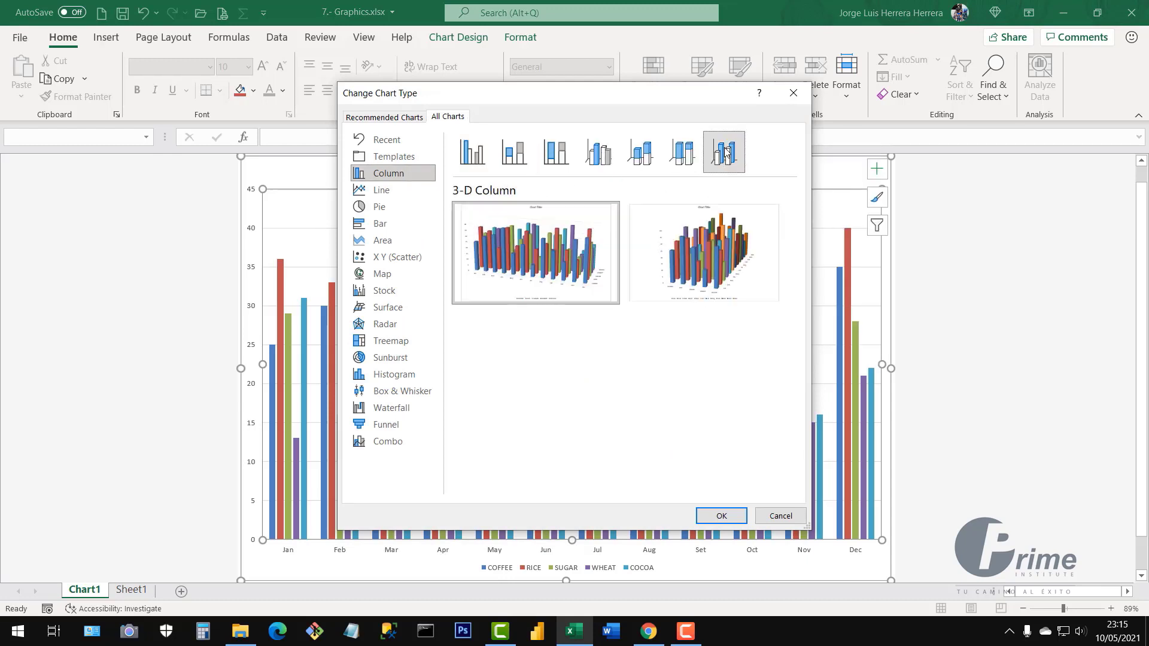
click(724, 516)
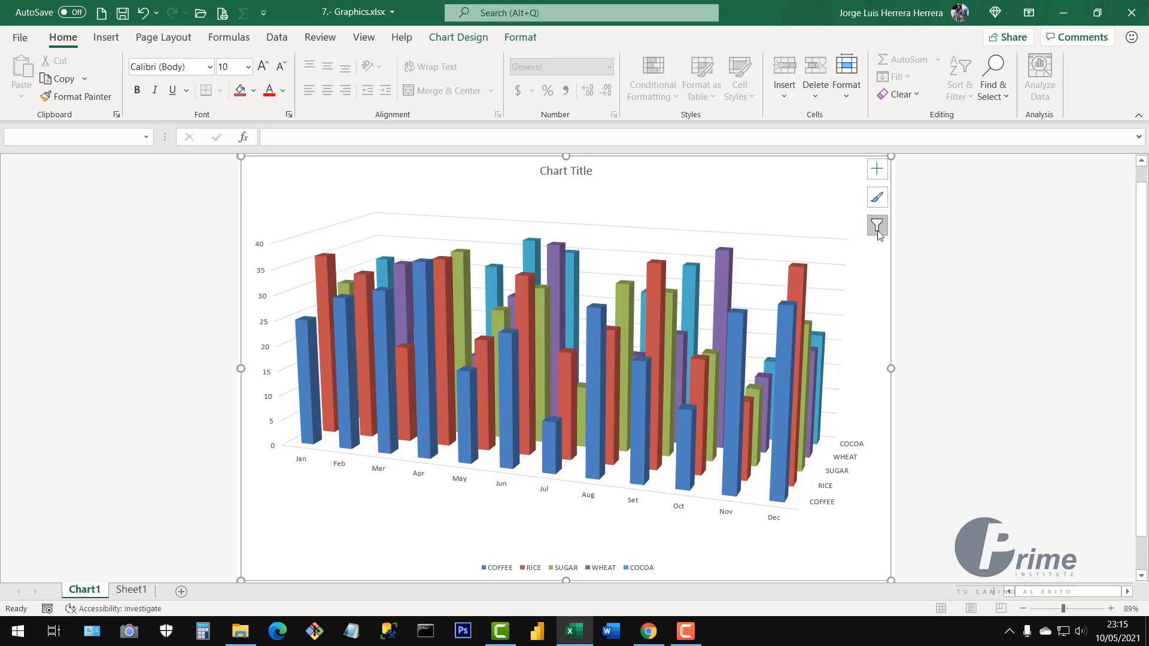
Try several chart styles and keep the solid 3-D column style with data labels
click(876, 197)
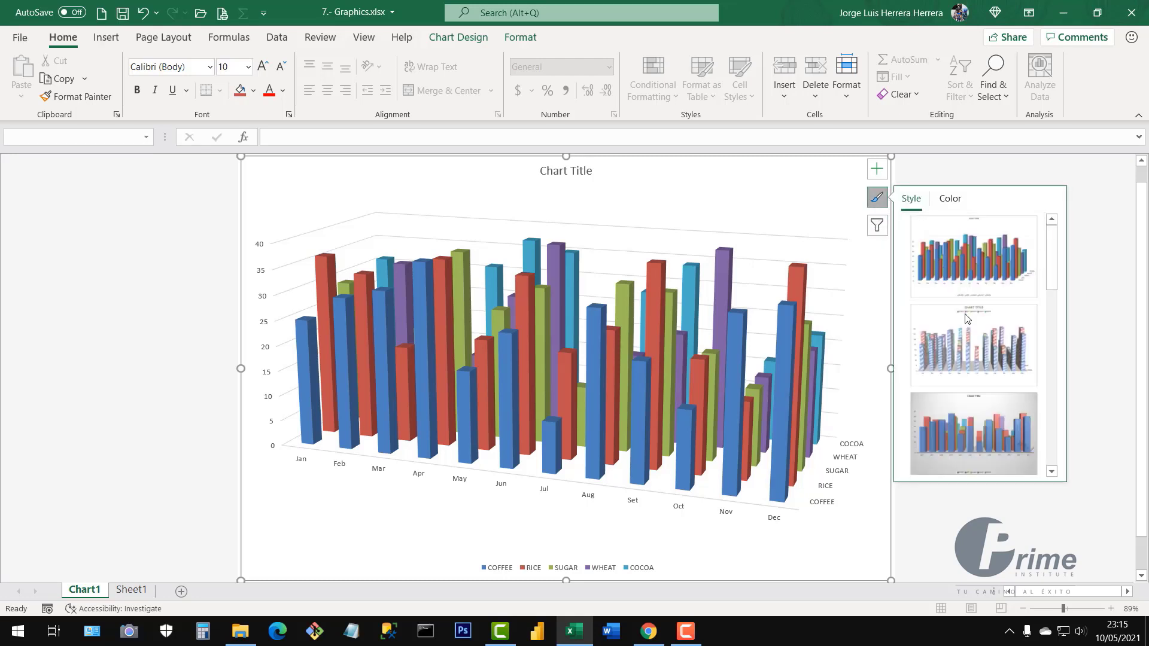
click(988, 273)
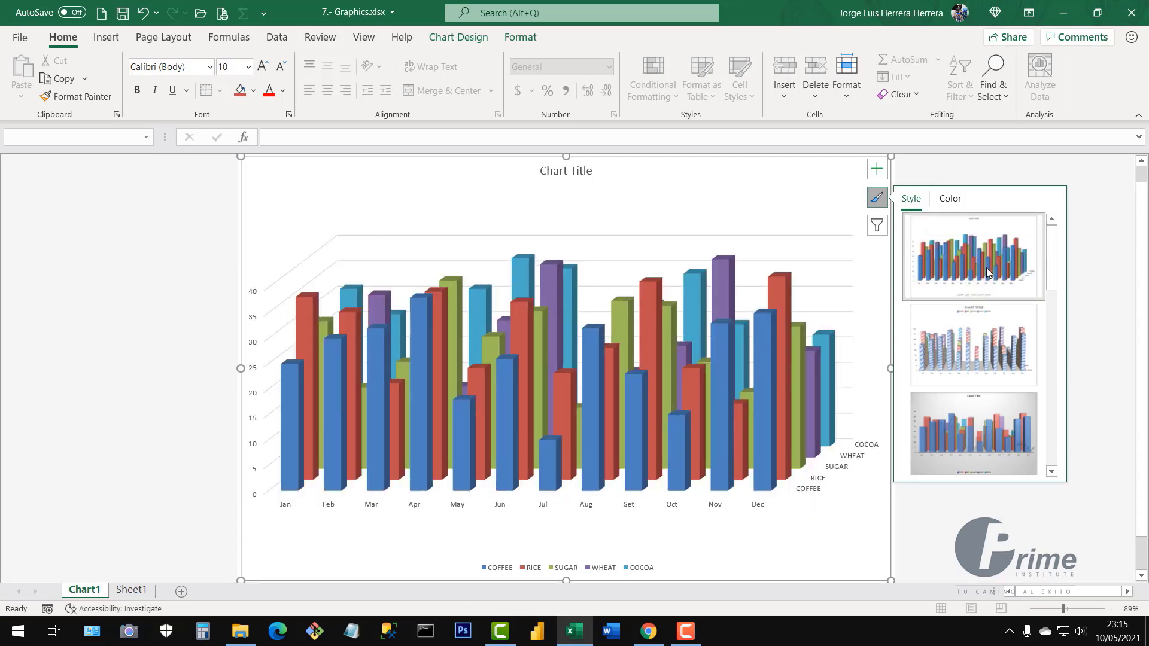
click(974, 357)
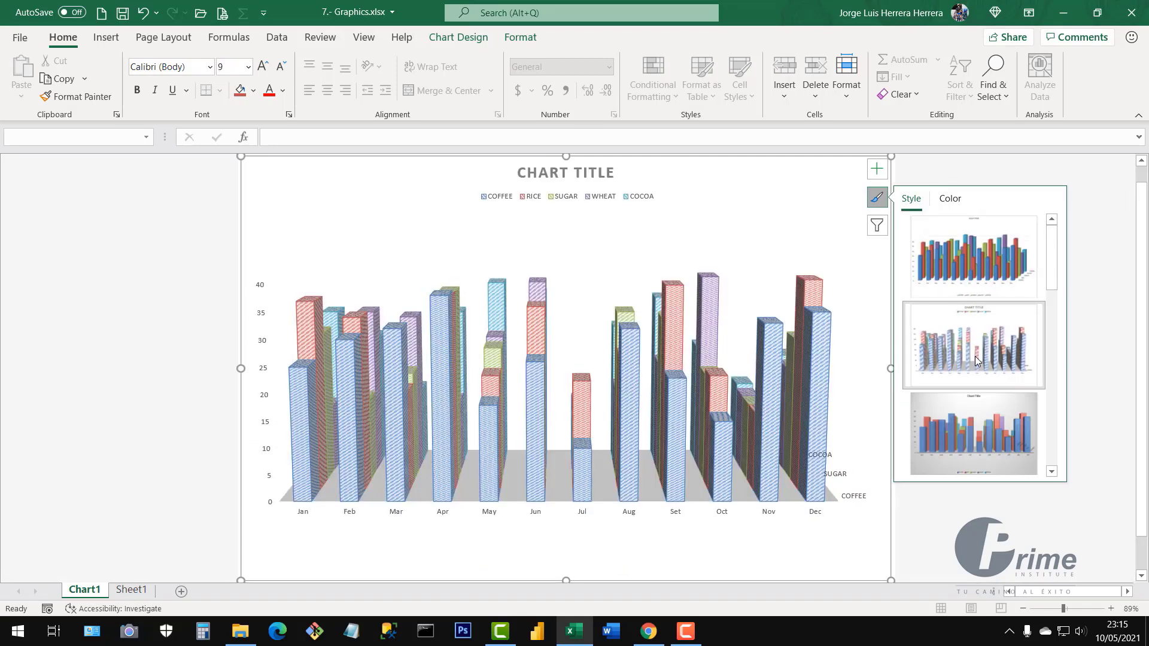
click(982, 438)
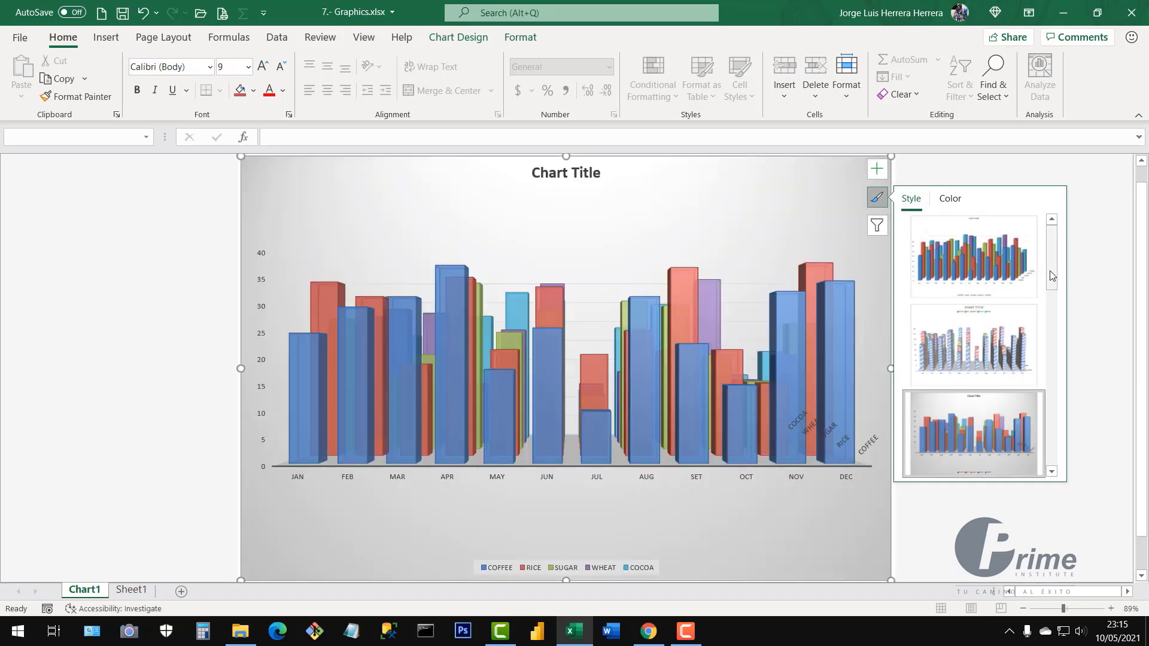
drag(1053, 281, 1058, 334)
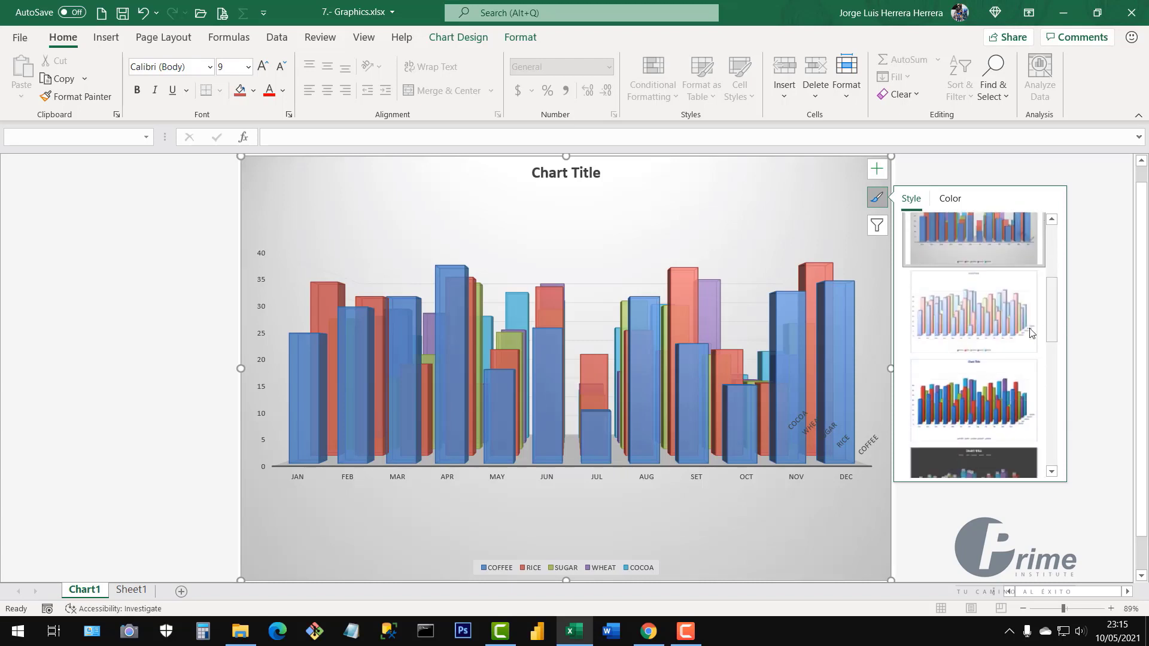
click(982, 392)
scroll(1011, 371, down, 3)
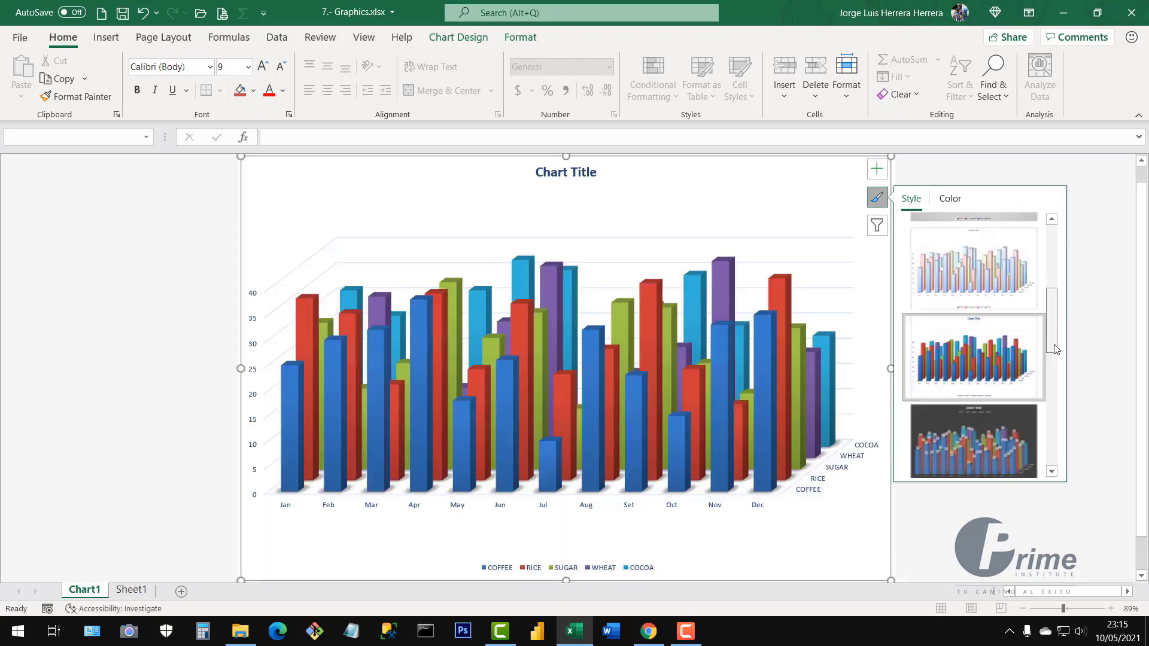
click(986, 371)
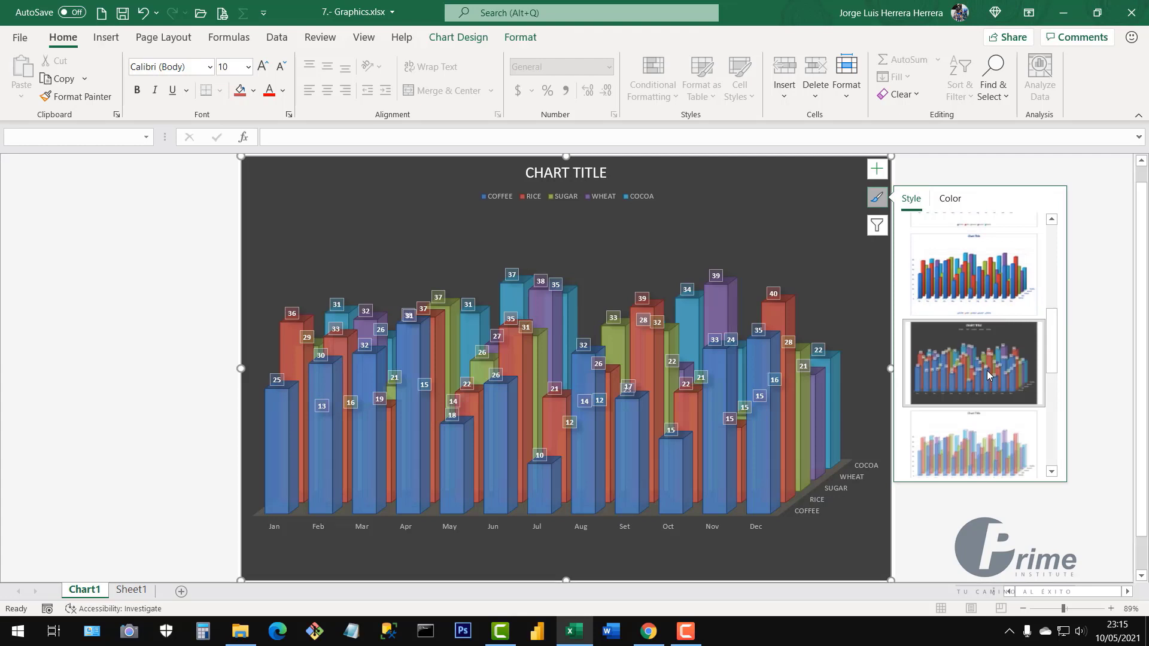
click(988, 440)
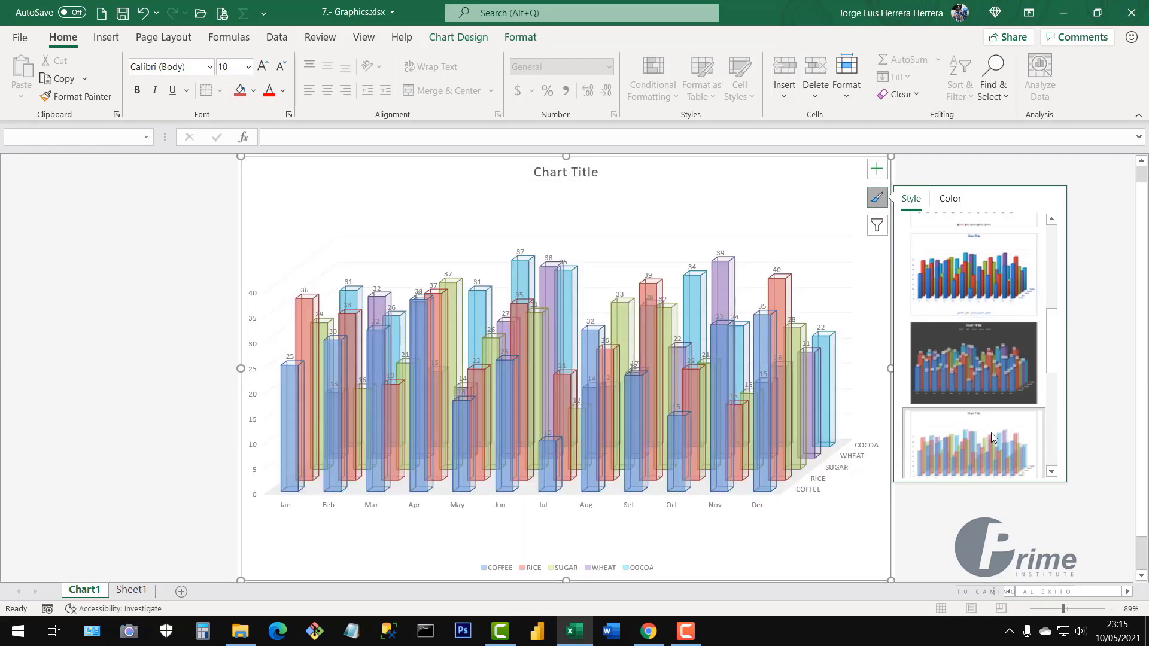
scroll(991, 433, down, 2)
click(989, 433)
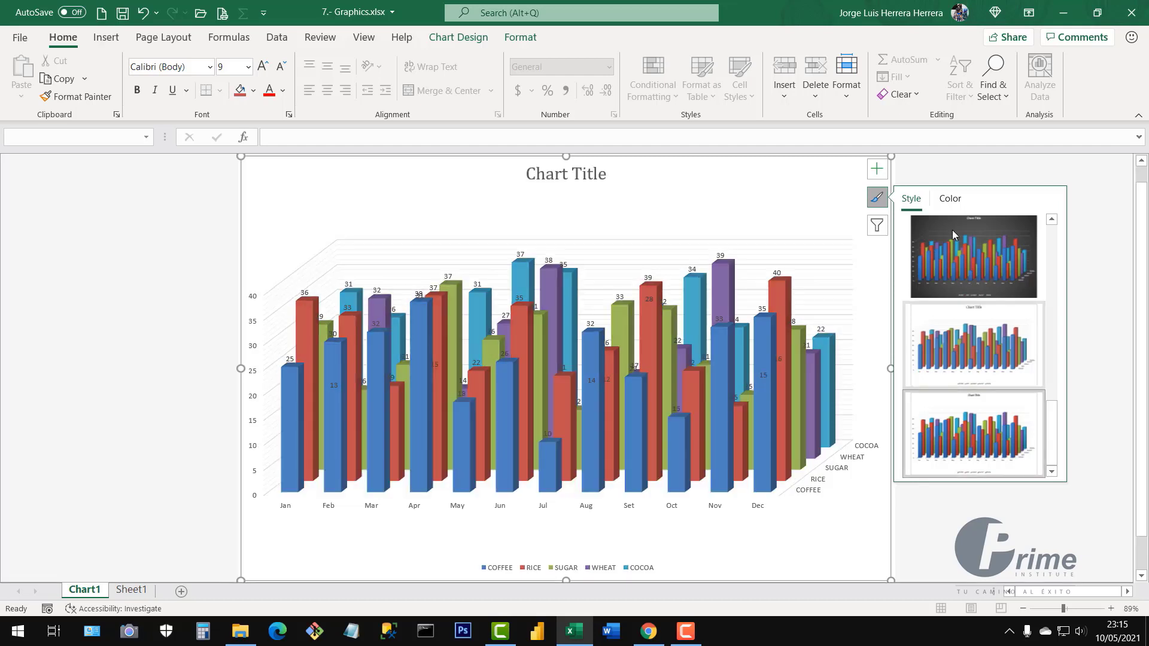
Recolour the chart with the fourth Colorful palette of orange, blue and purple
click(950, 201)
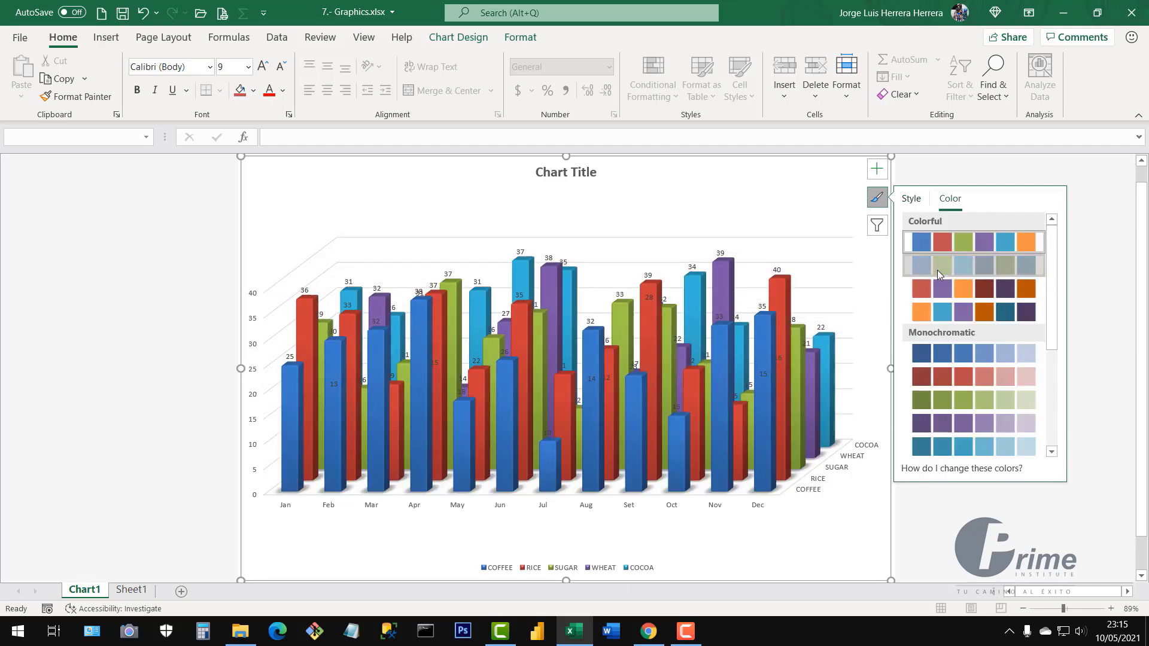
click(937, 271)
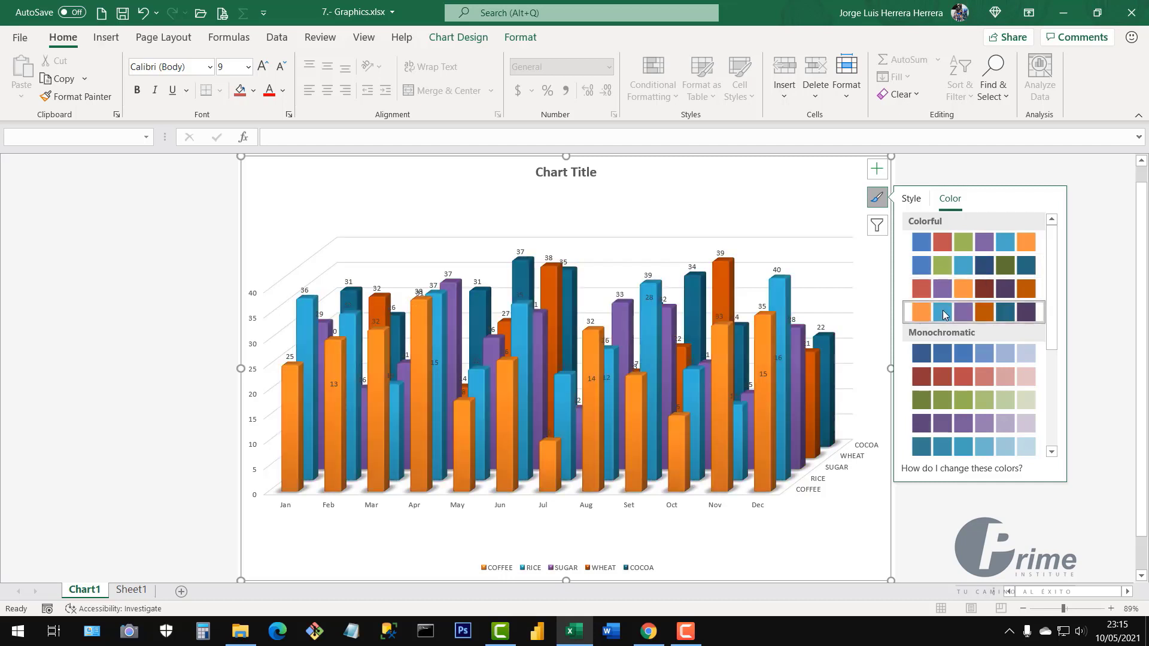
click(937, 298)
click(877, 171)
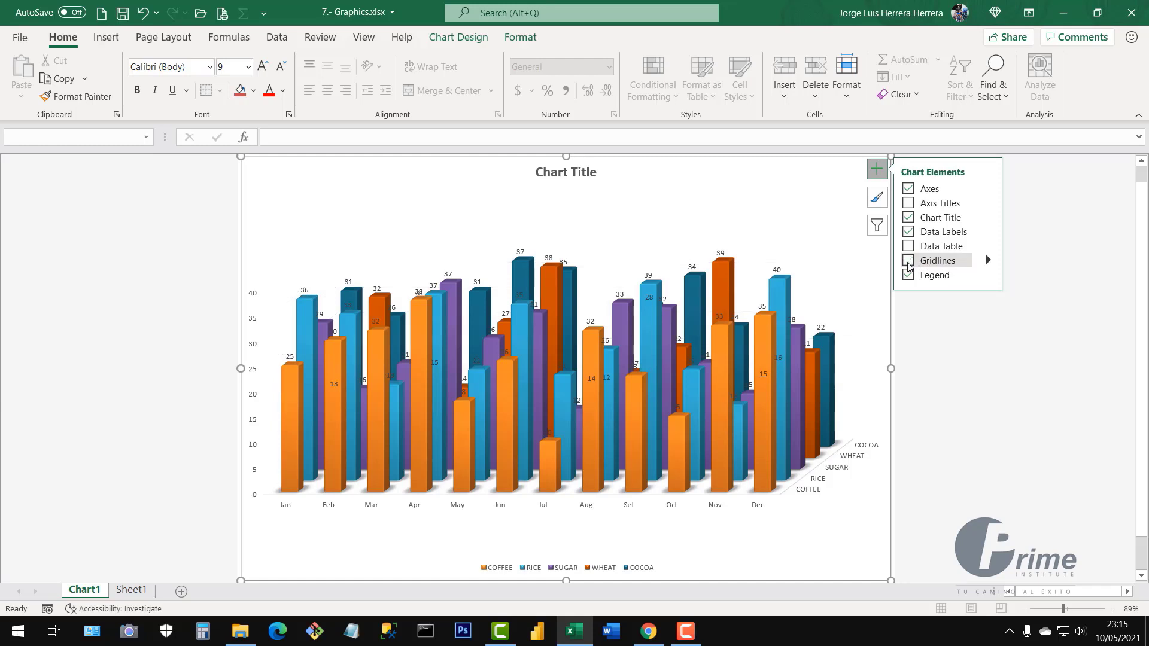
Leave gridlines off, place the legend across the top, and remove the chart title
click(908, 261)
click(908, 261)
click(908, 263)
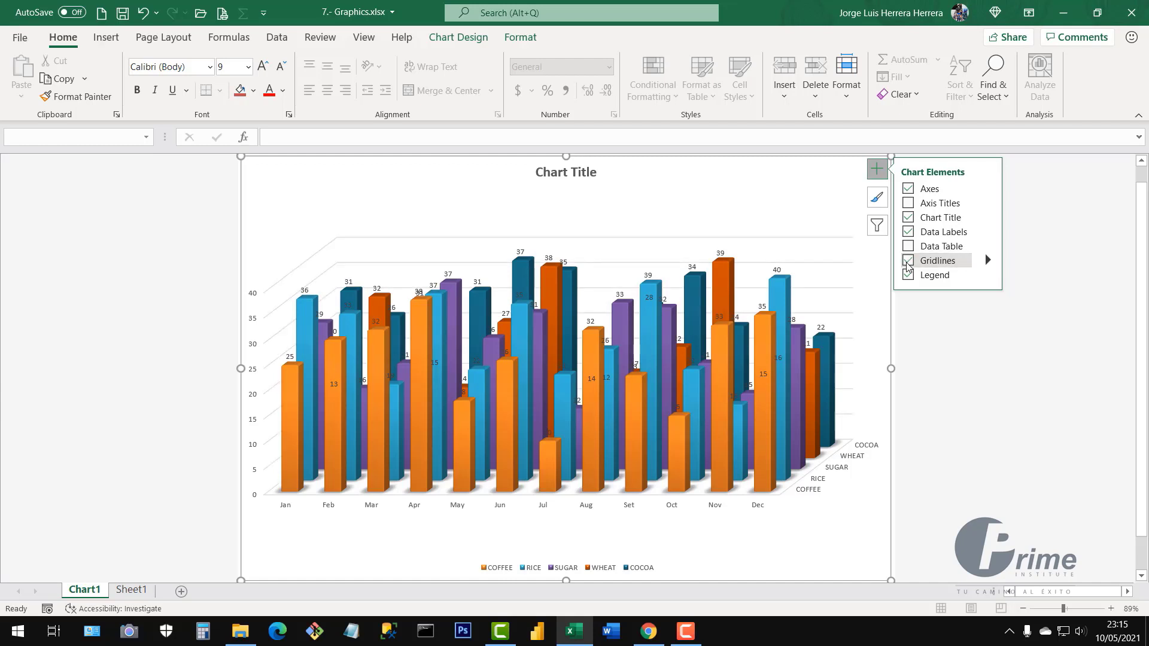
click(908, 263)
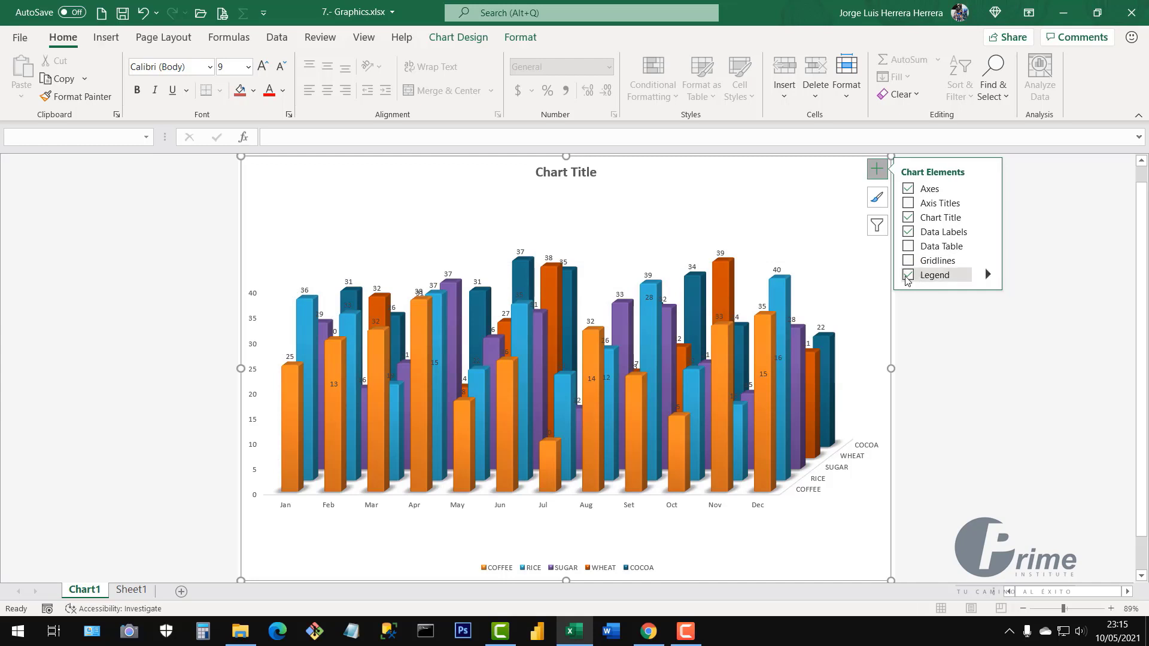
click(909, 277)
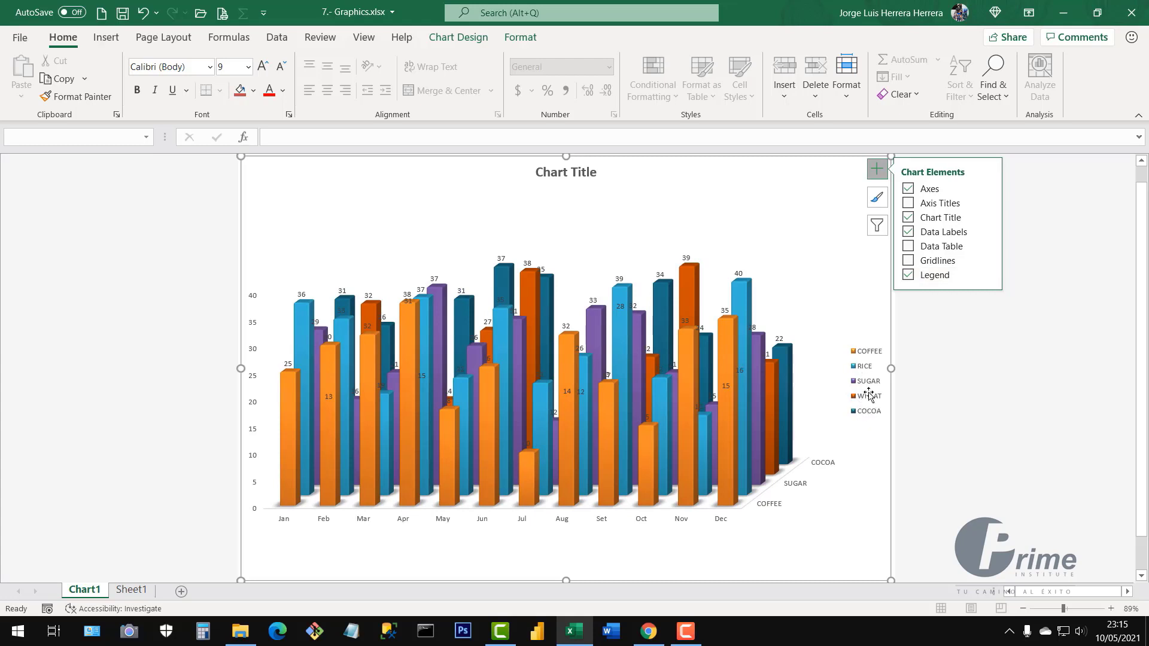
click(988, 277)
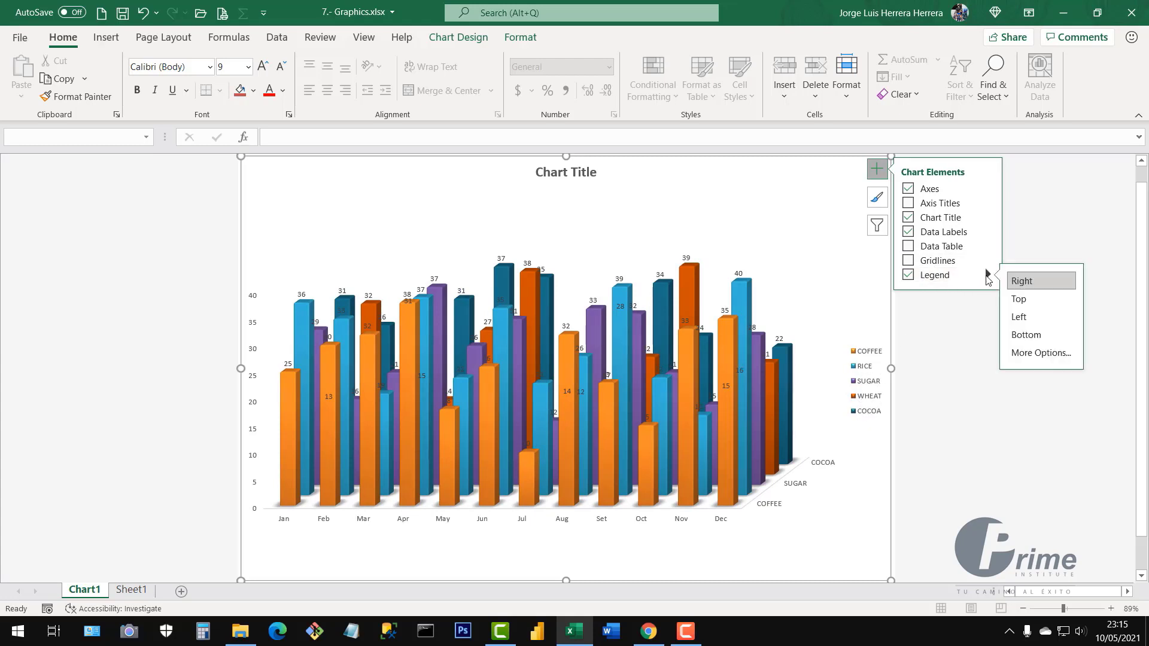
click(1024, 305)
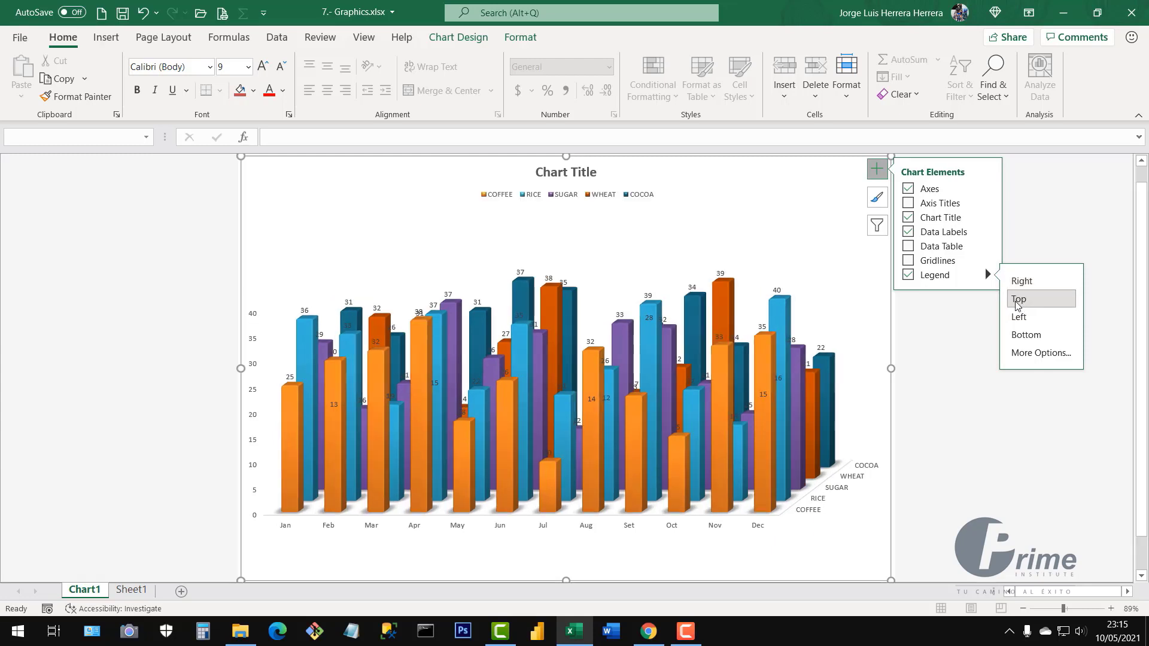
click(908, 218)
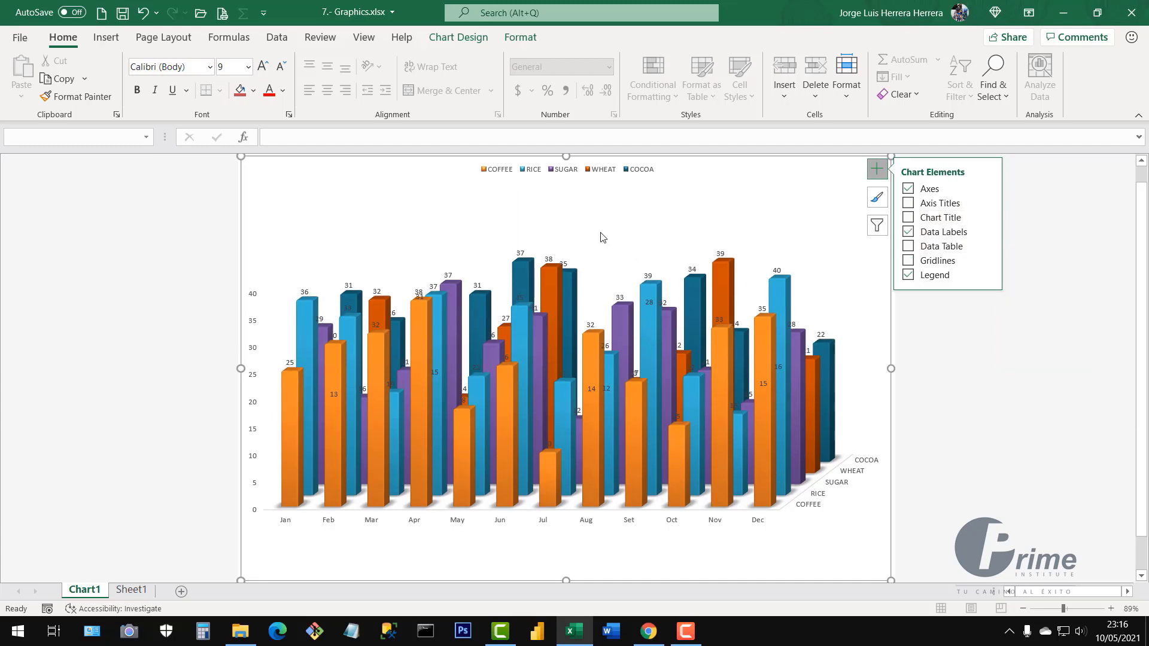
Enlarge the Chart1 legend text to 18 pt, keeping the chart title removed
click(565, 176)
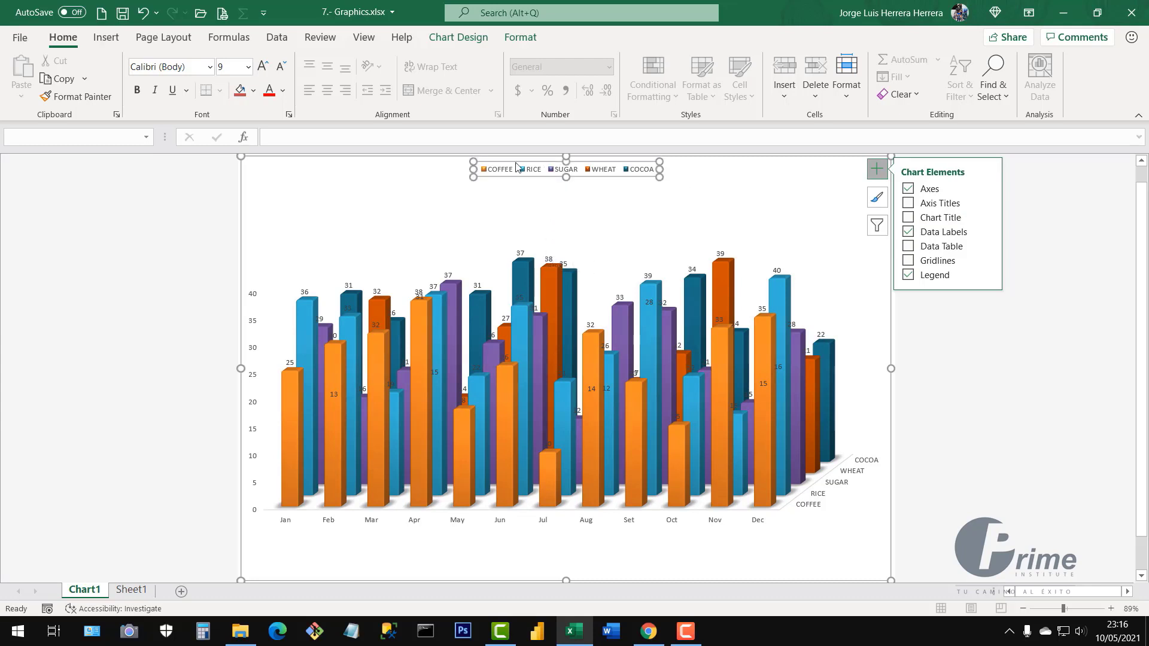
click(263, 67)
click(263, 66)
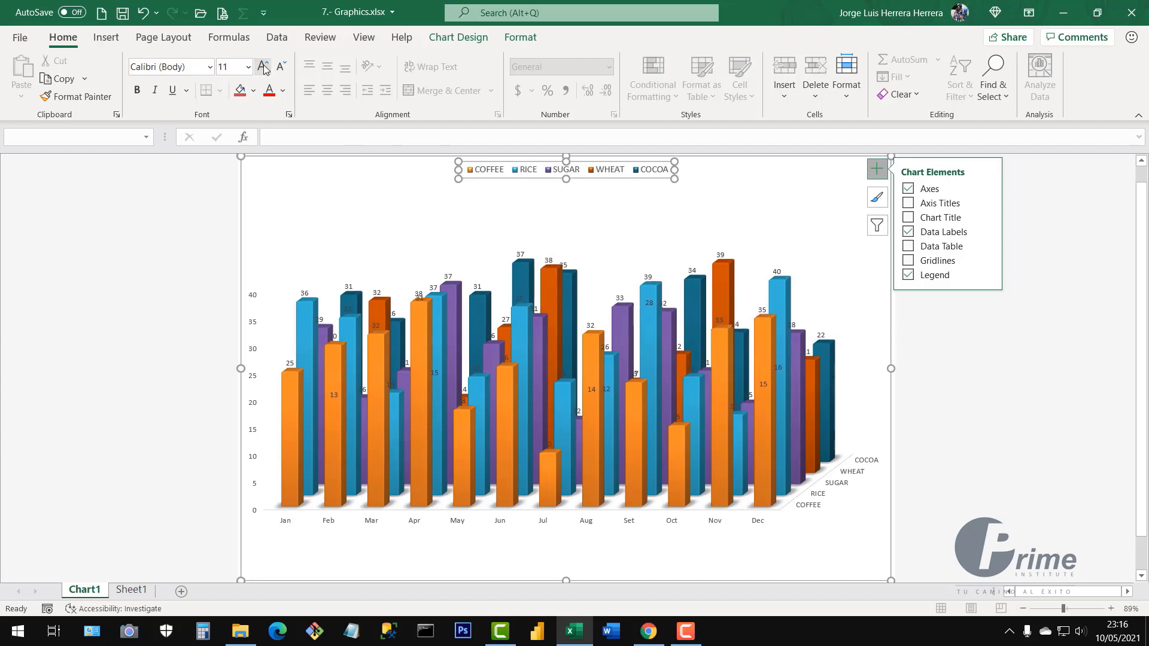
click(263, 66)
click(263, 67)
click(262, 66)
click(263, 66)
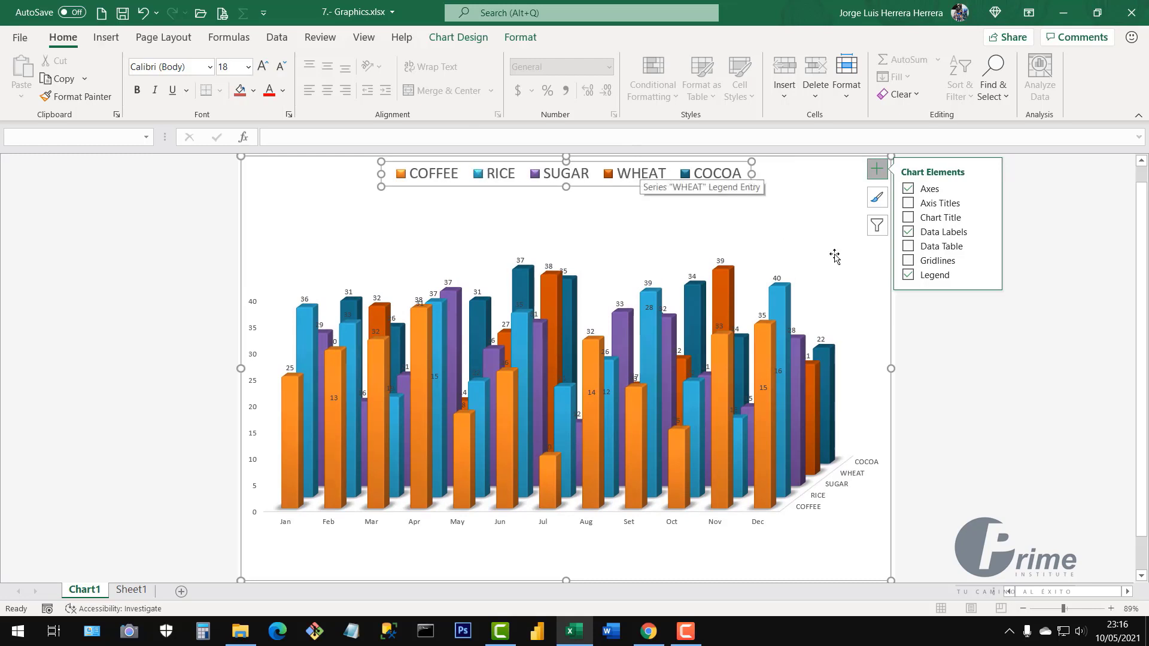
click(909, 218)
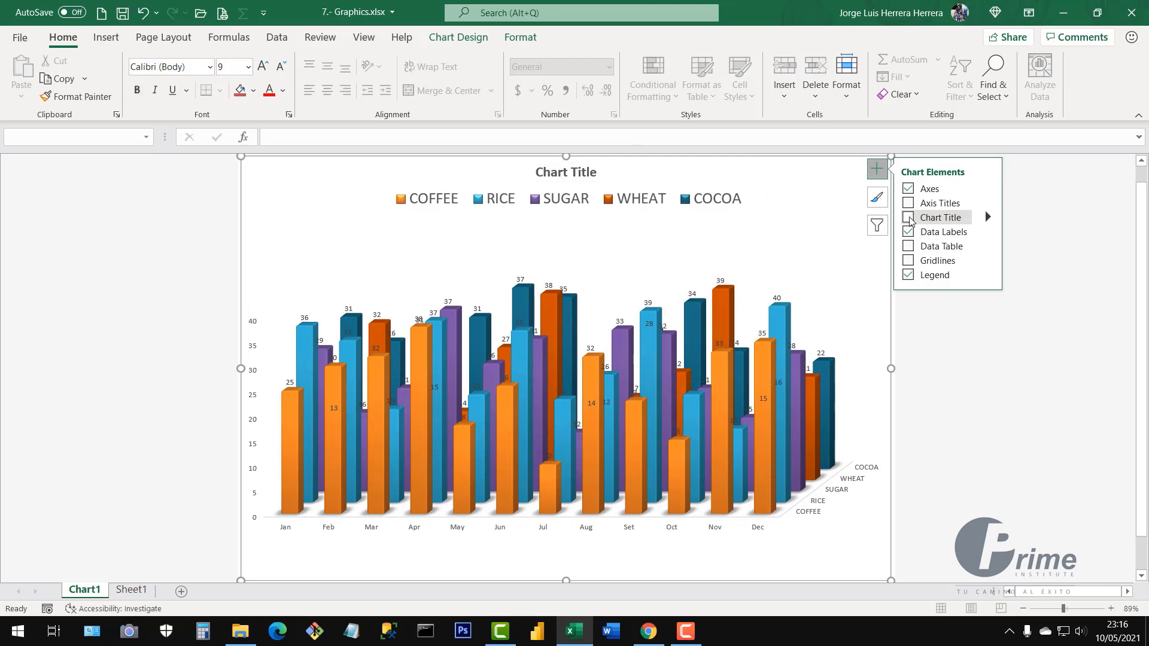
click(909, 218)
click(645, 179)
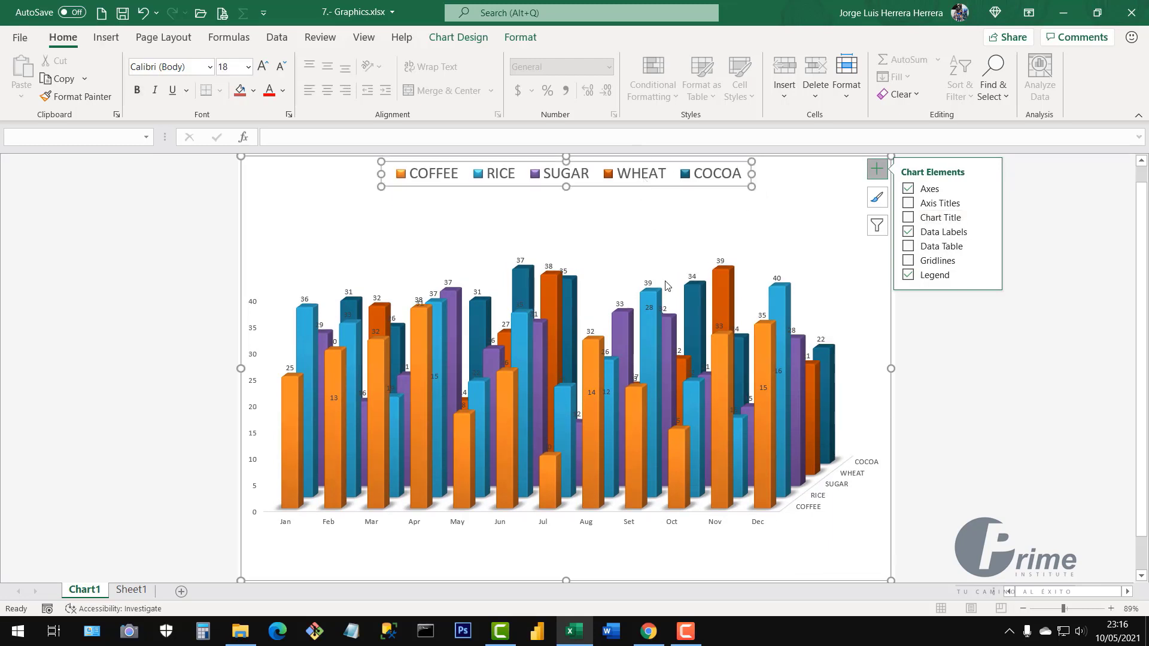
Bold the product depth, month and value axis labels, enlarging the value axis to 10 pt
click(869, 466)
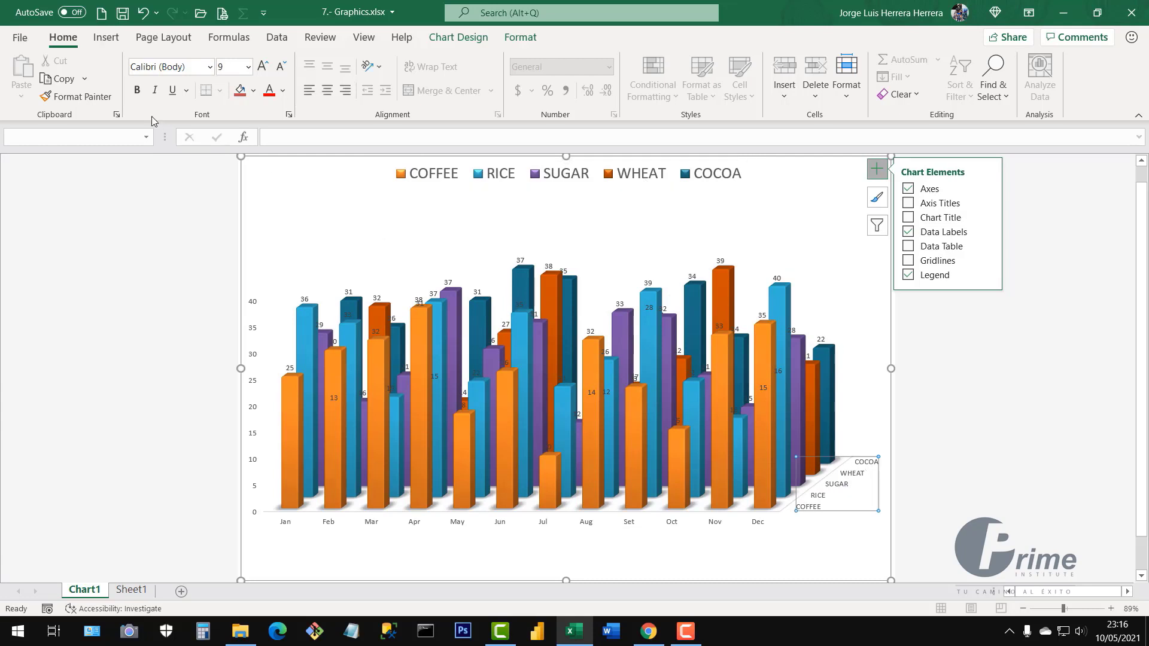
click(140, 93)
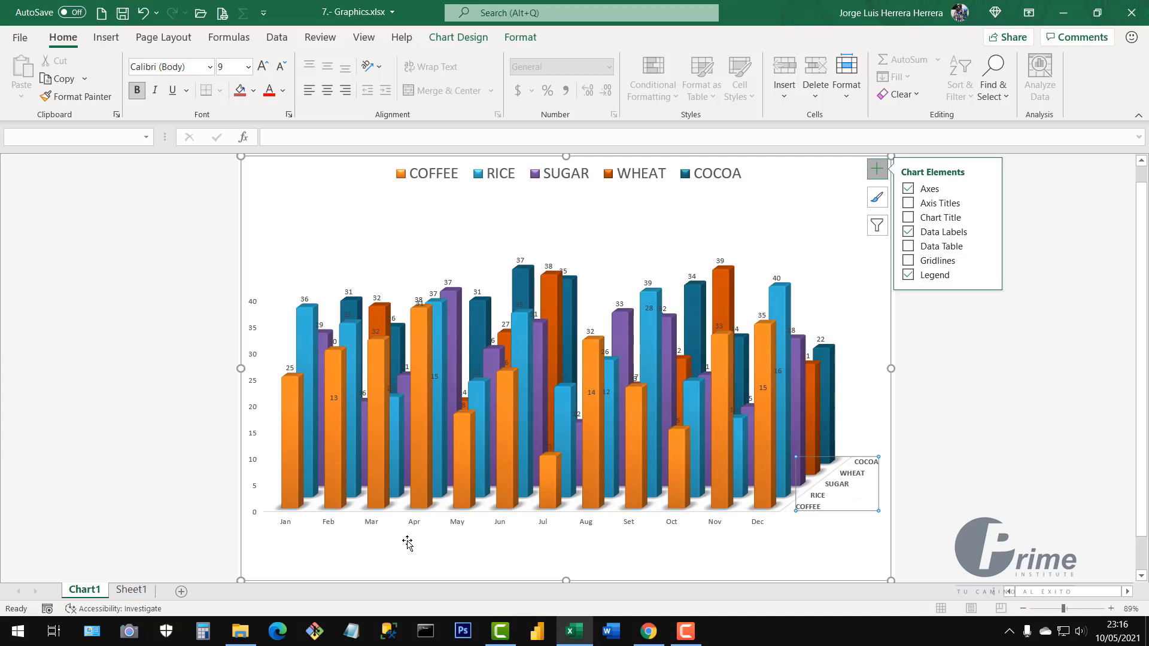
click(376, 526)
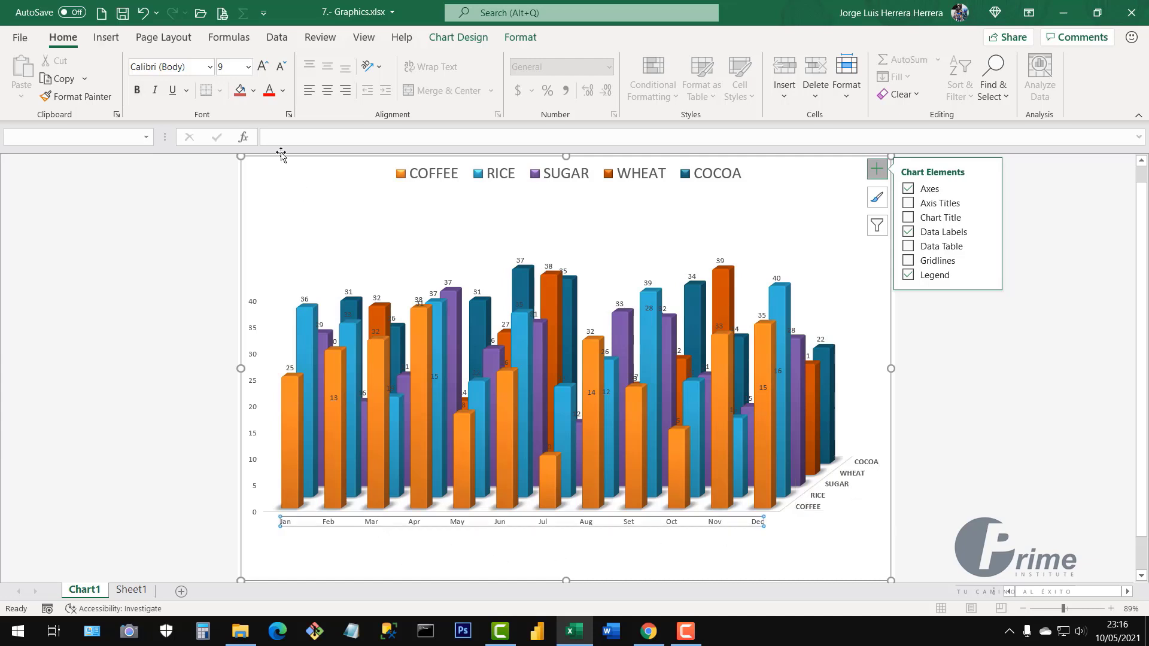
click(136, 92)
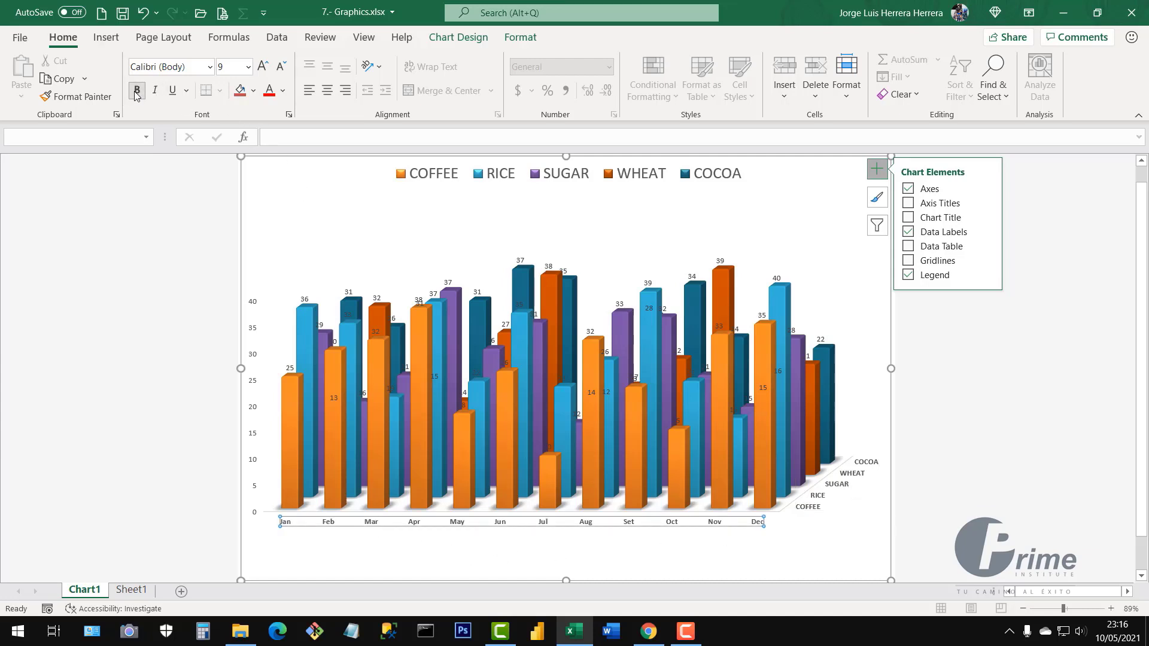
click(255, 388)
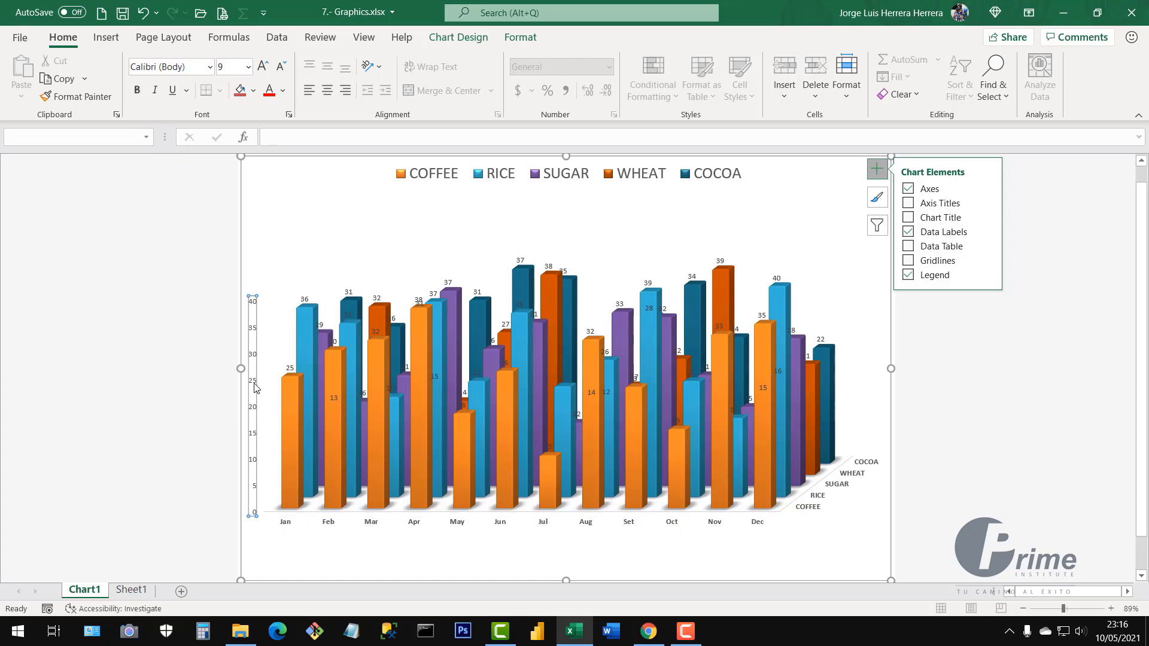
click(137, 97)
click(263, 67)
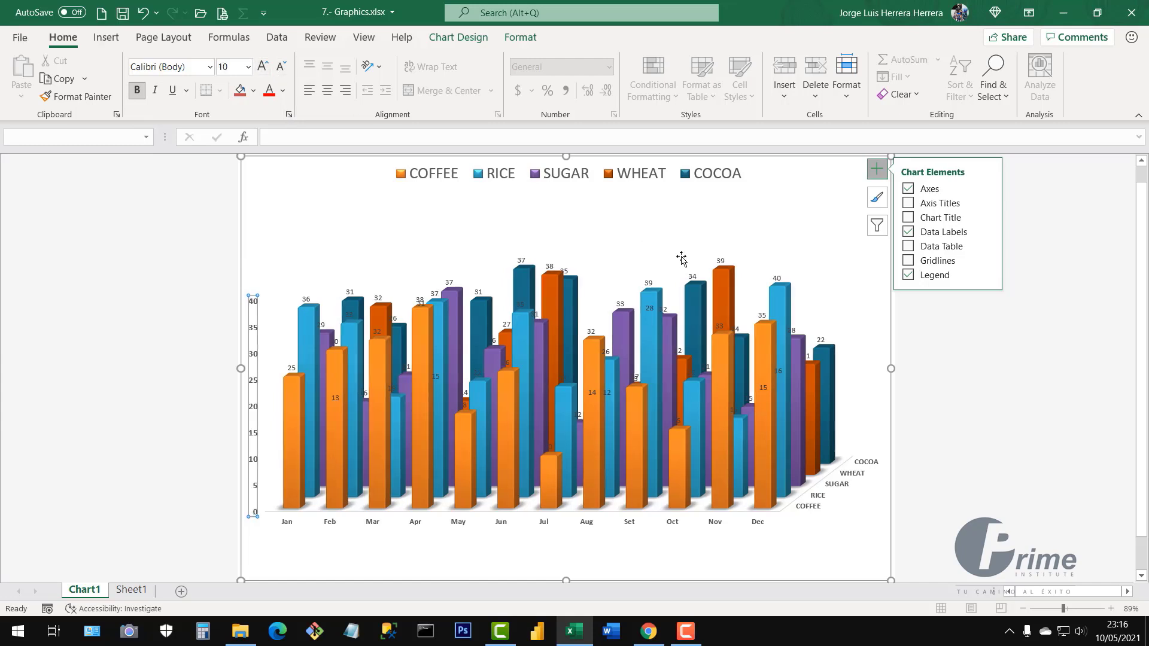
Inspect the WHEAT and RICE data labels, then return to Sheet1
click(724, 260)
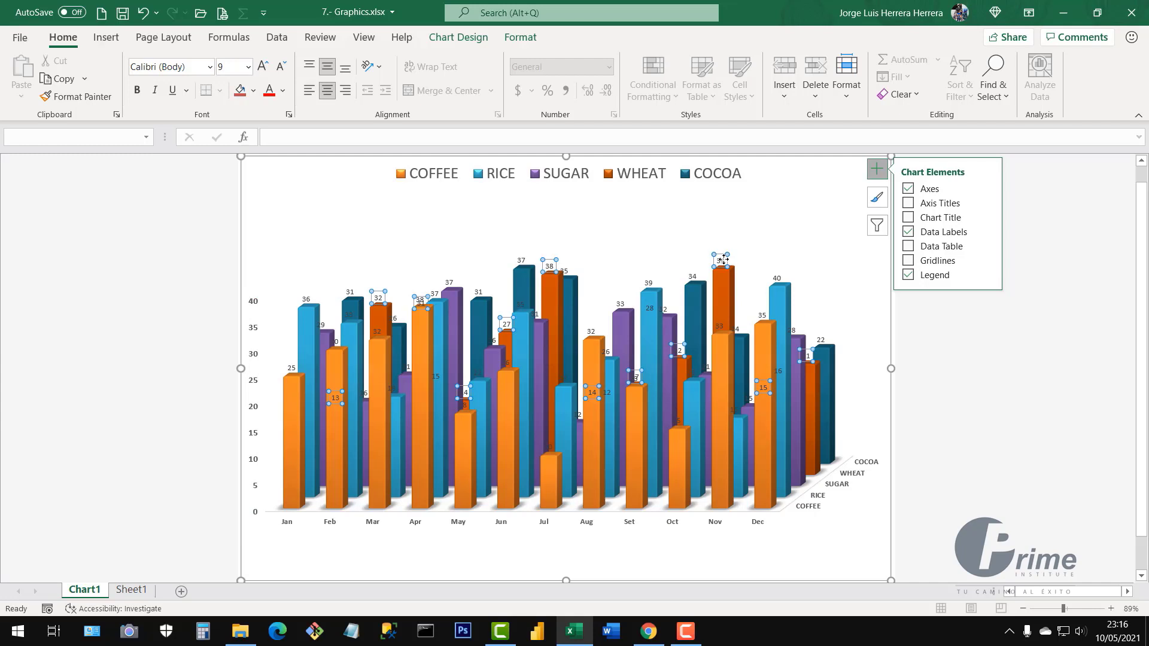
click(649, 283)
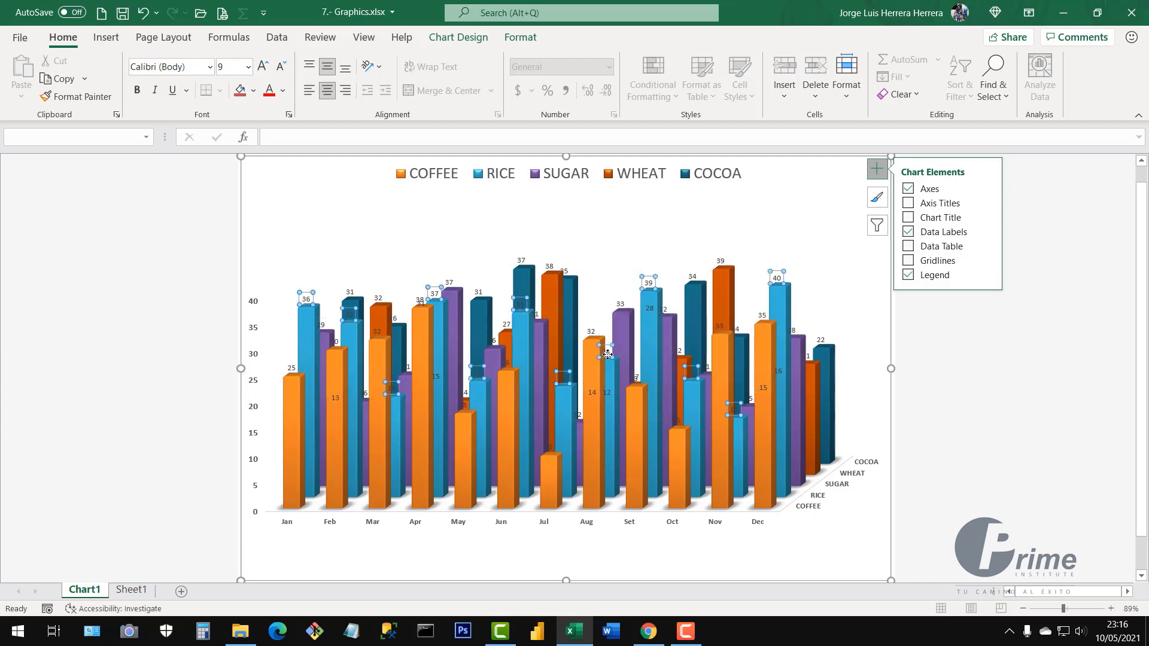
click(954, 412)
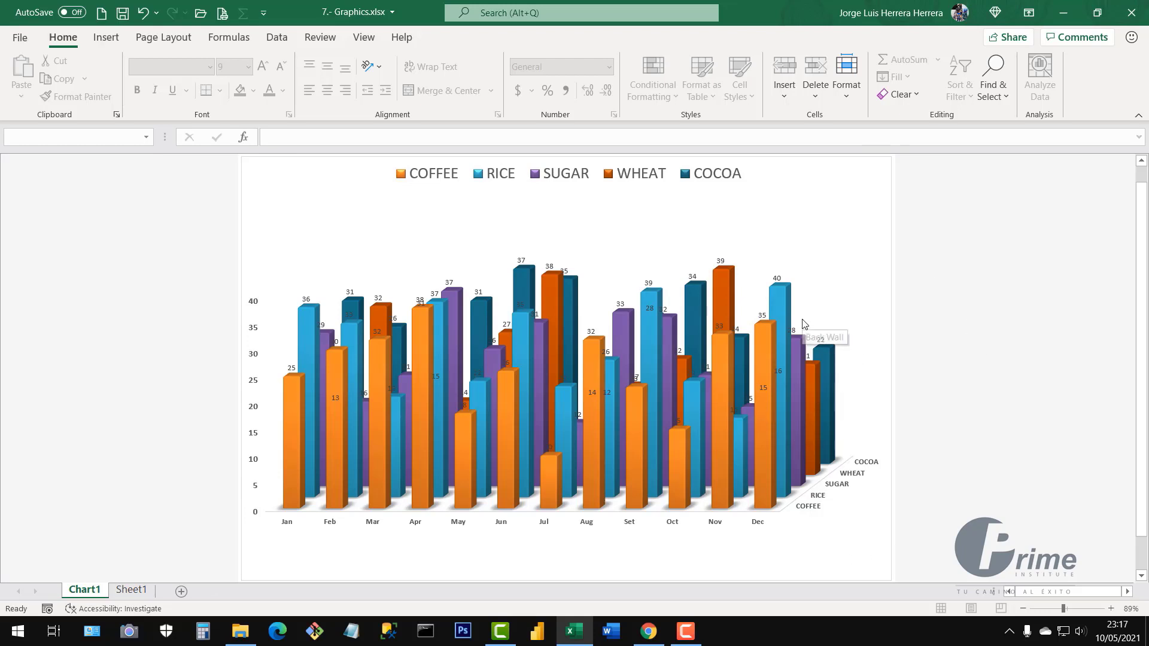
click(128, 591)
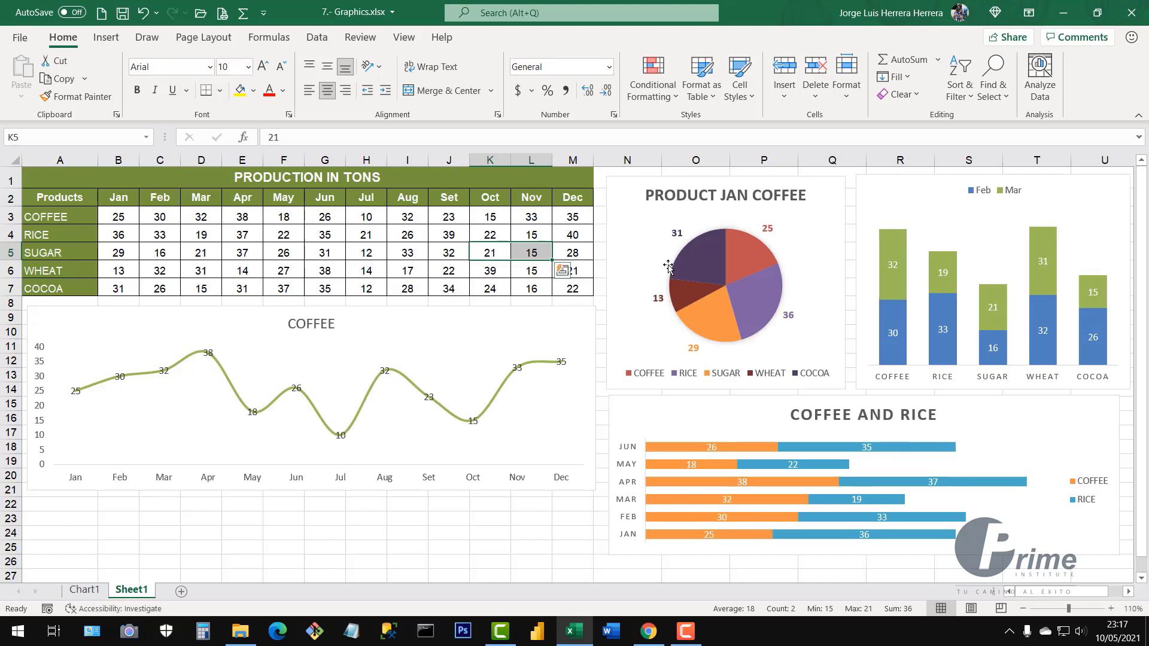
Review the A1:M7 production table on Sheet1, then go back to the Chart1 sheet
click(477, 240)
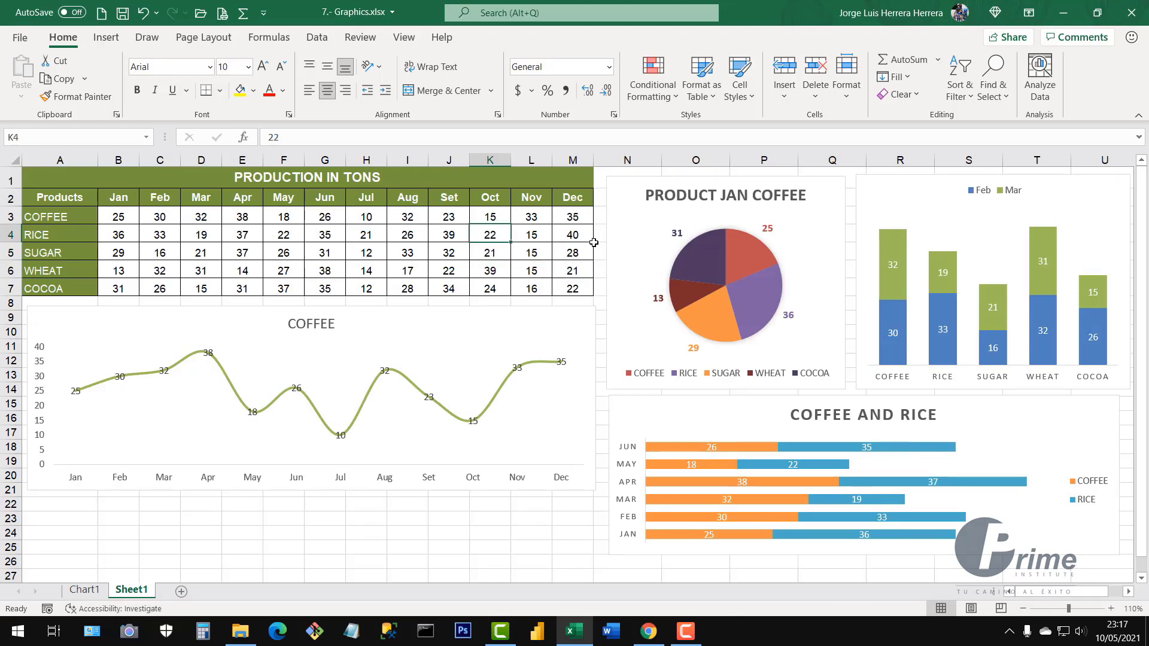
drag(189, 183, 580, 288)
click(526, 268)
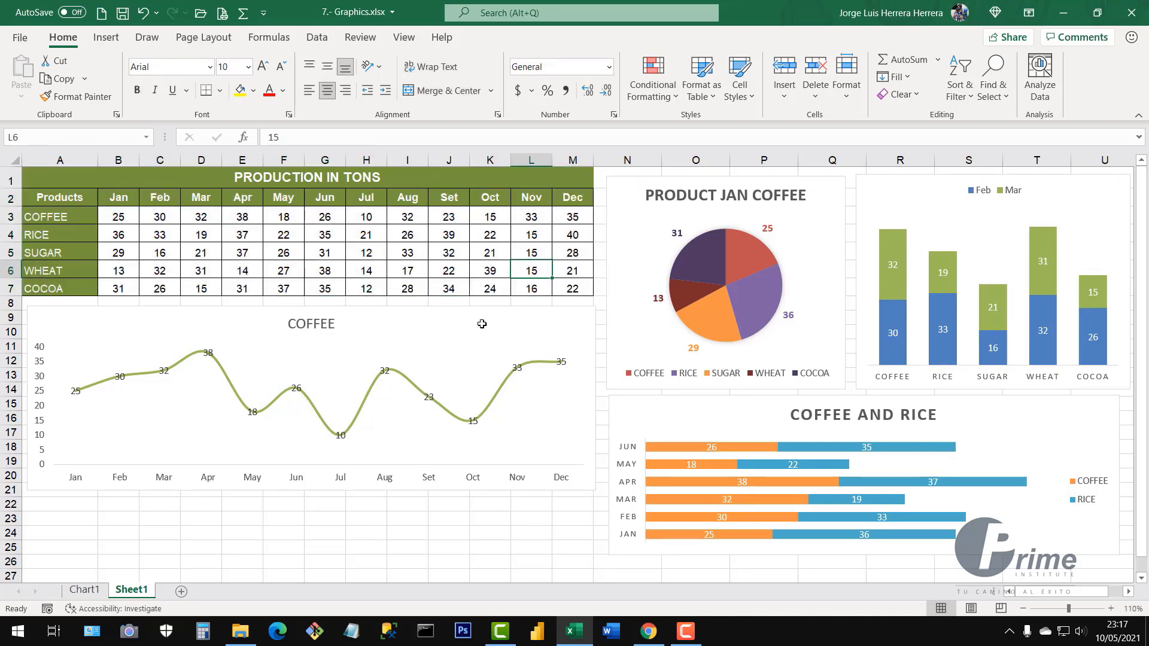
click(88, 593)
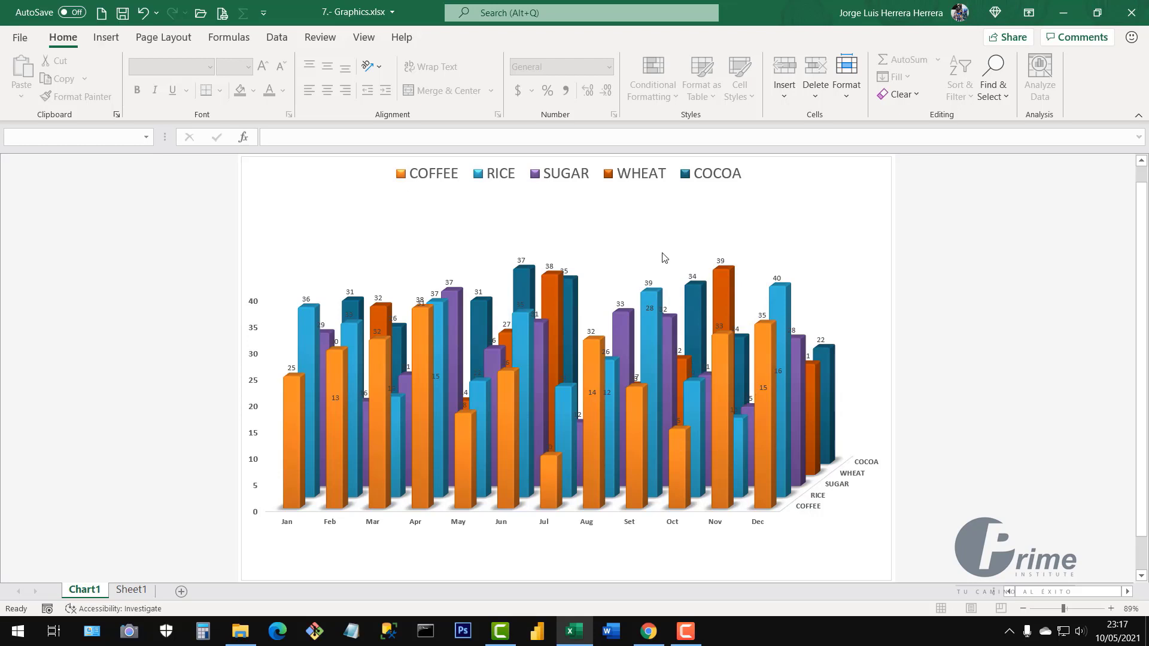
In the 3-D Rotation settings, raise X rotation to 60°, then step it back down to 20°
right_click(647, 238)
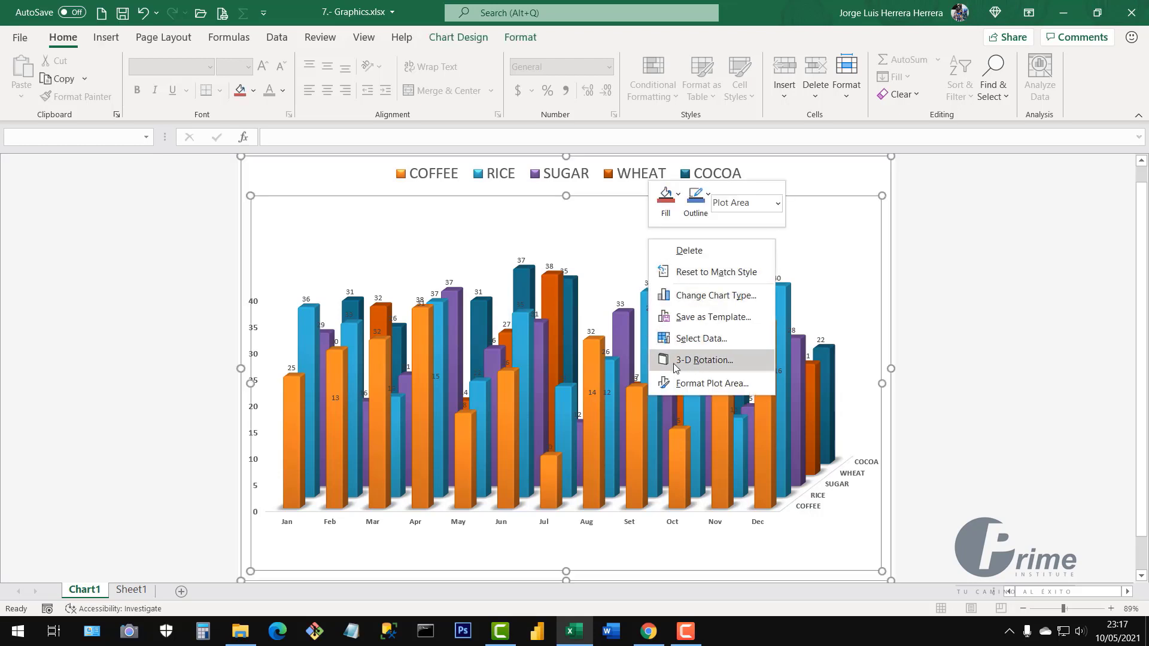
click(714, 362)
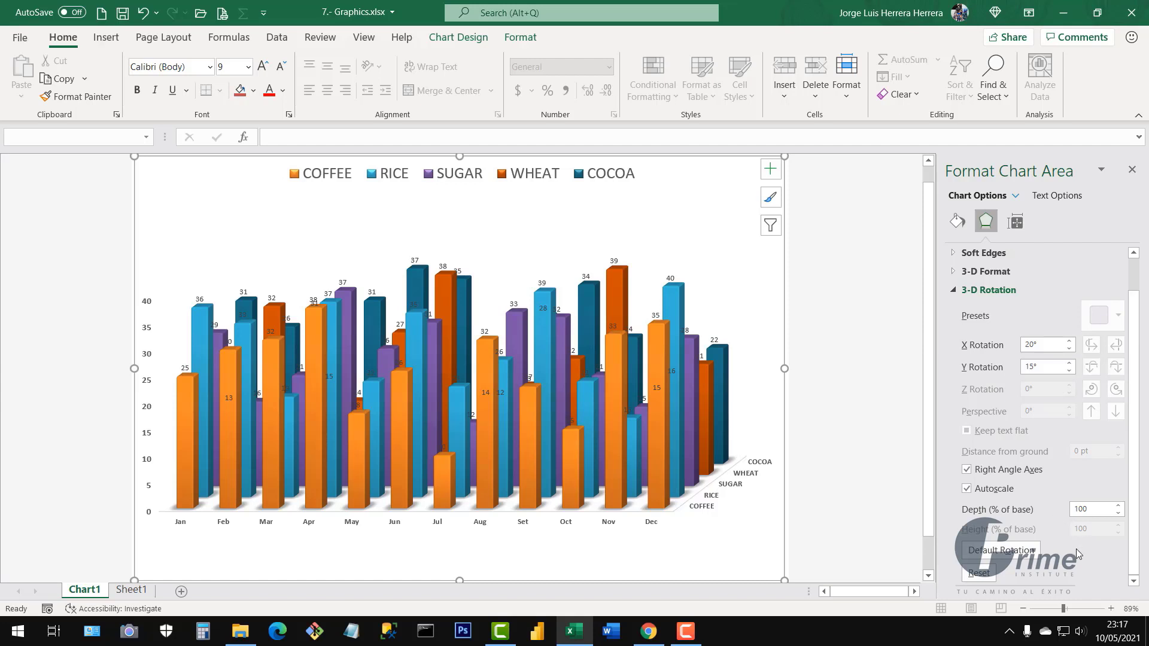
click(1070, 341)
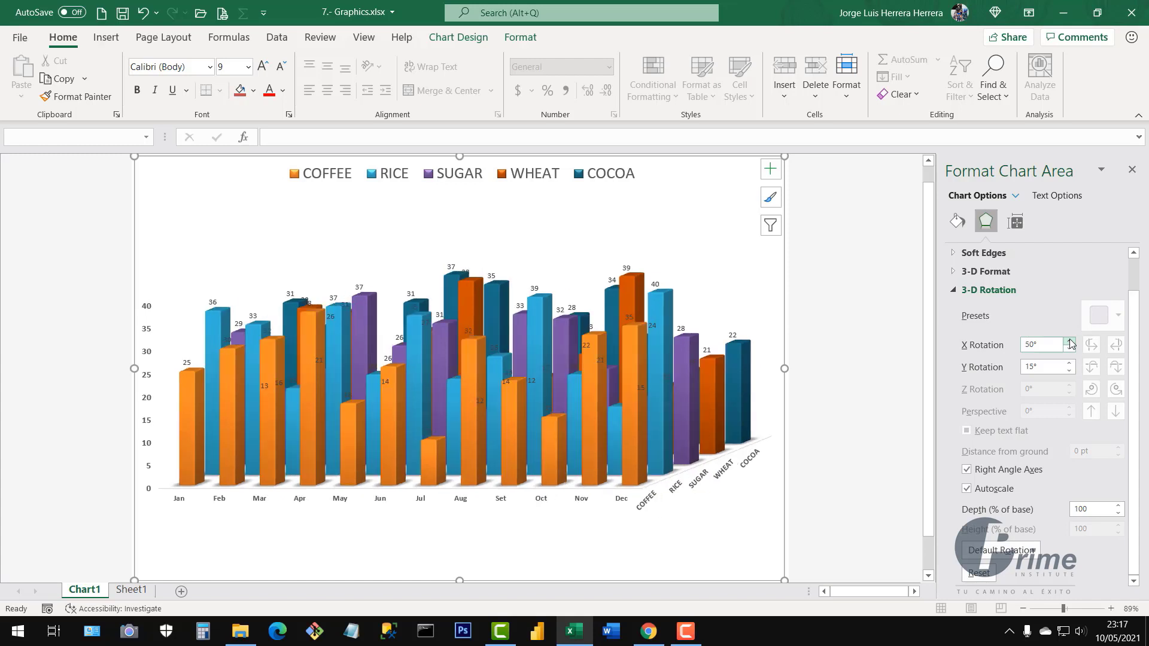
click(1070, 341)
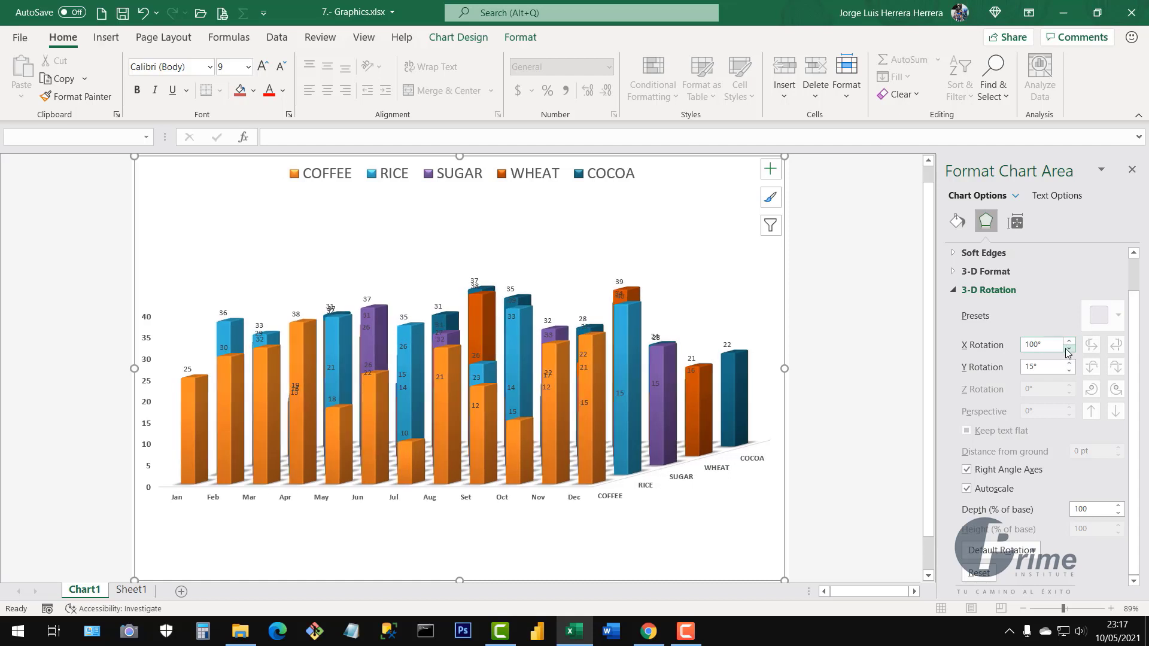
click(1070, 350)
click(1069, 350)
click(1070, 350)
click(1070, 350)
click(1070, 350)
click(1070, 350)
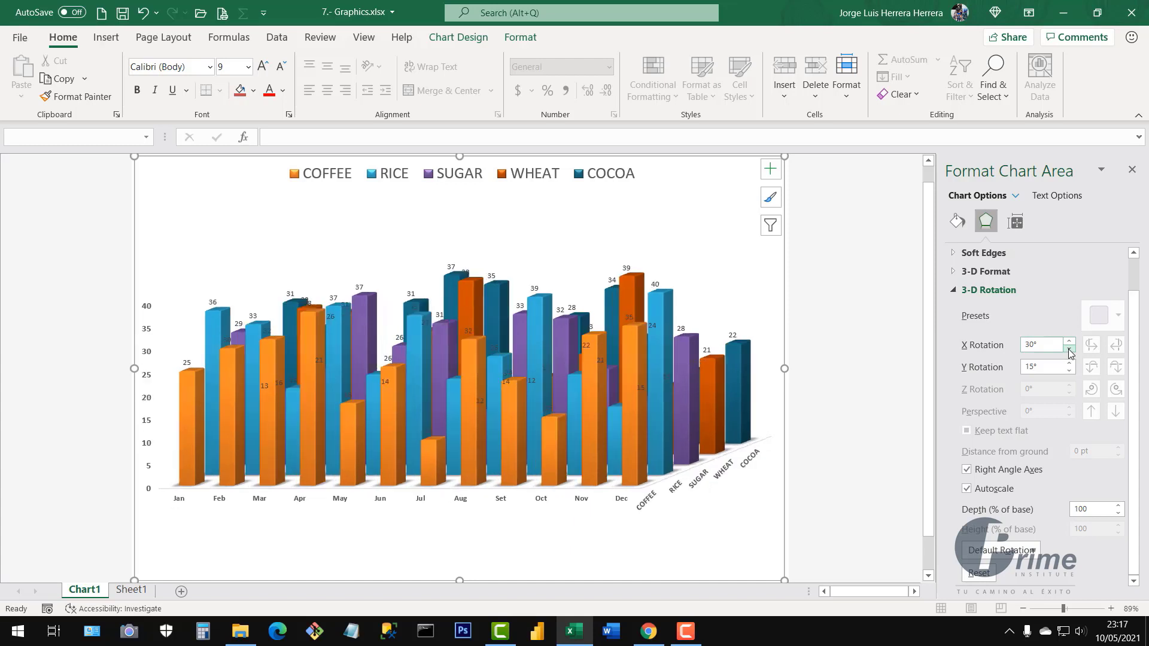
click(1070, 350)
click(1070, 350)
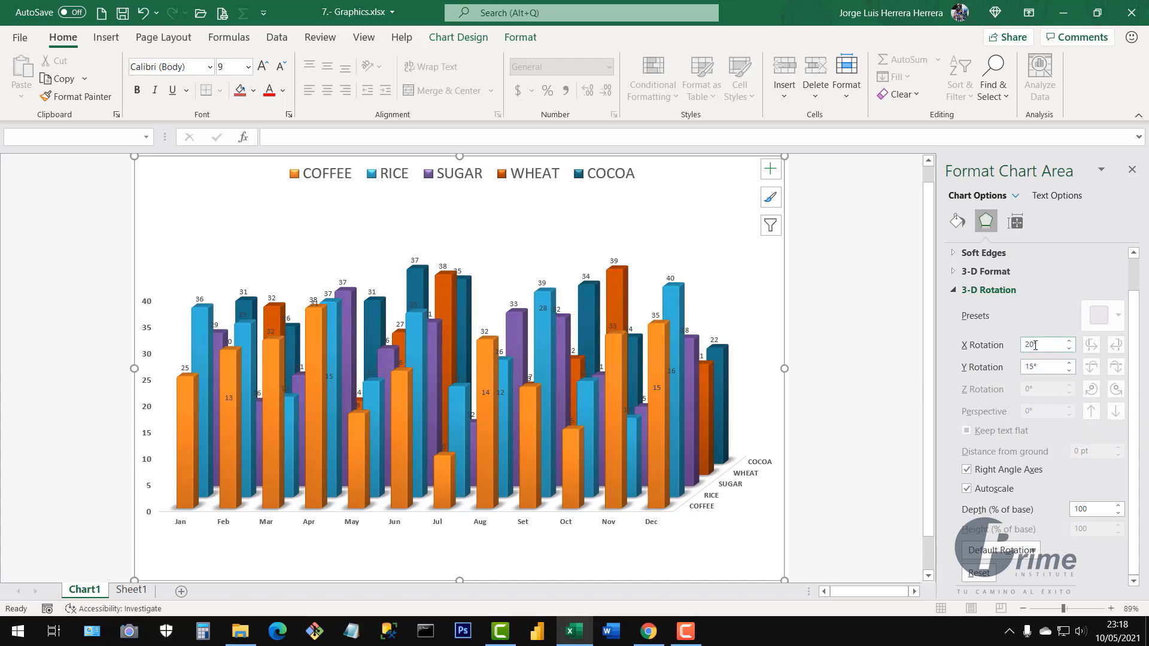
Step the Y rotation down past 0° to -30°, then back up to 50°
click(1070, 364)
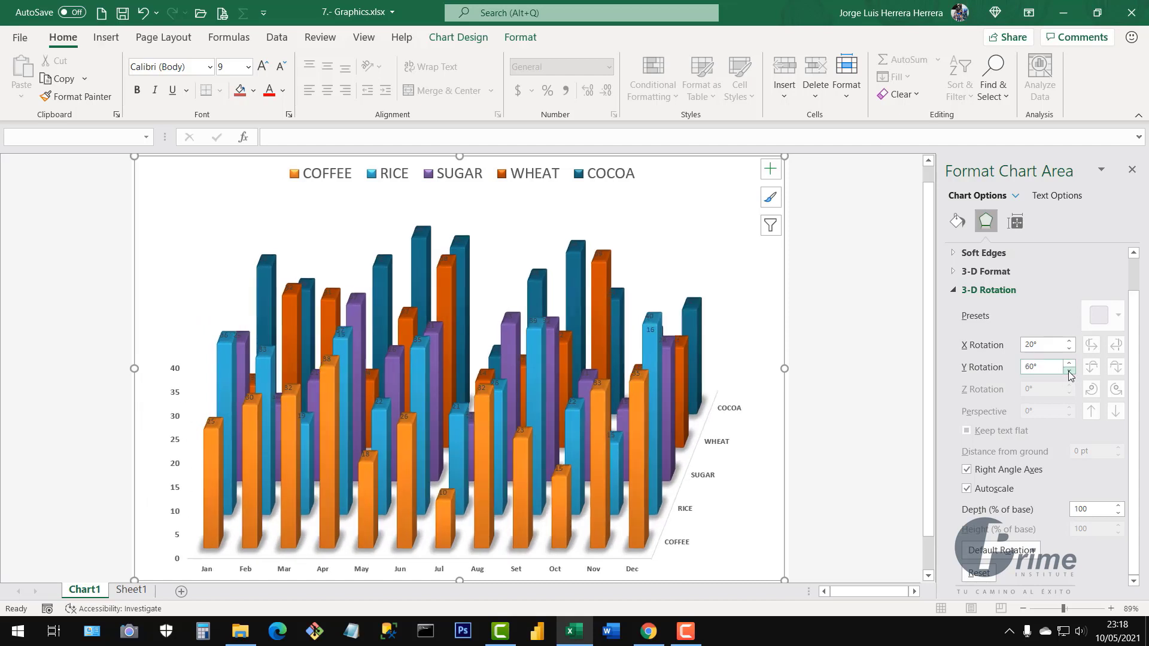
click(1070, 372)
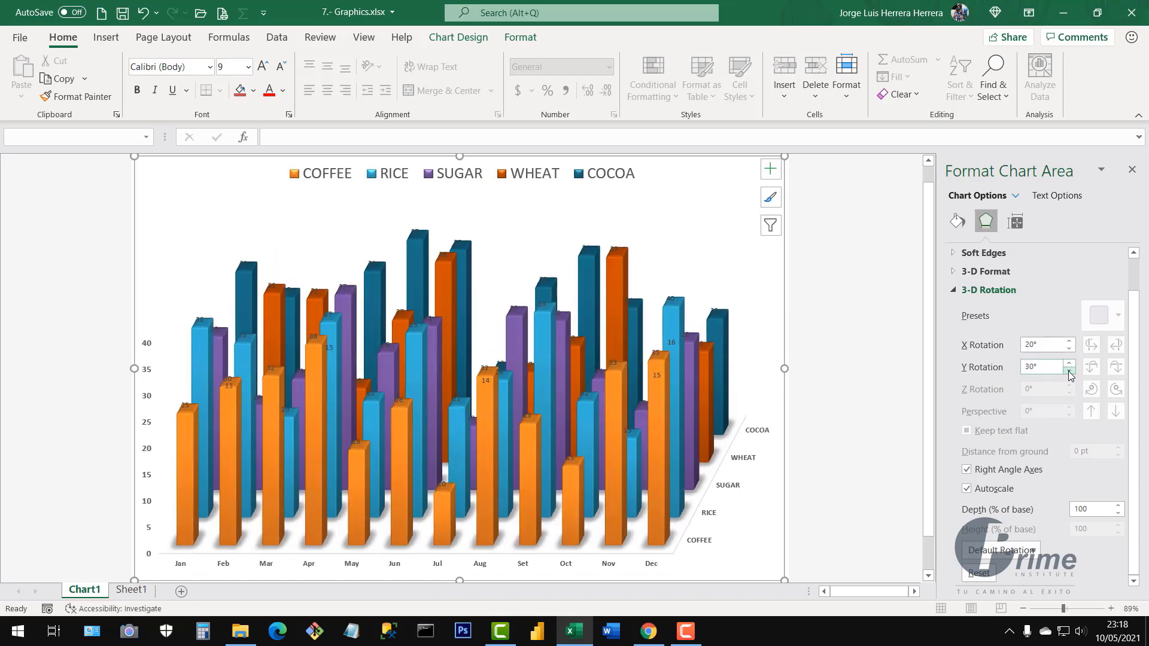
click(1070, 372)
click(1069, 371)
click(1070, 372)
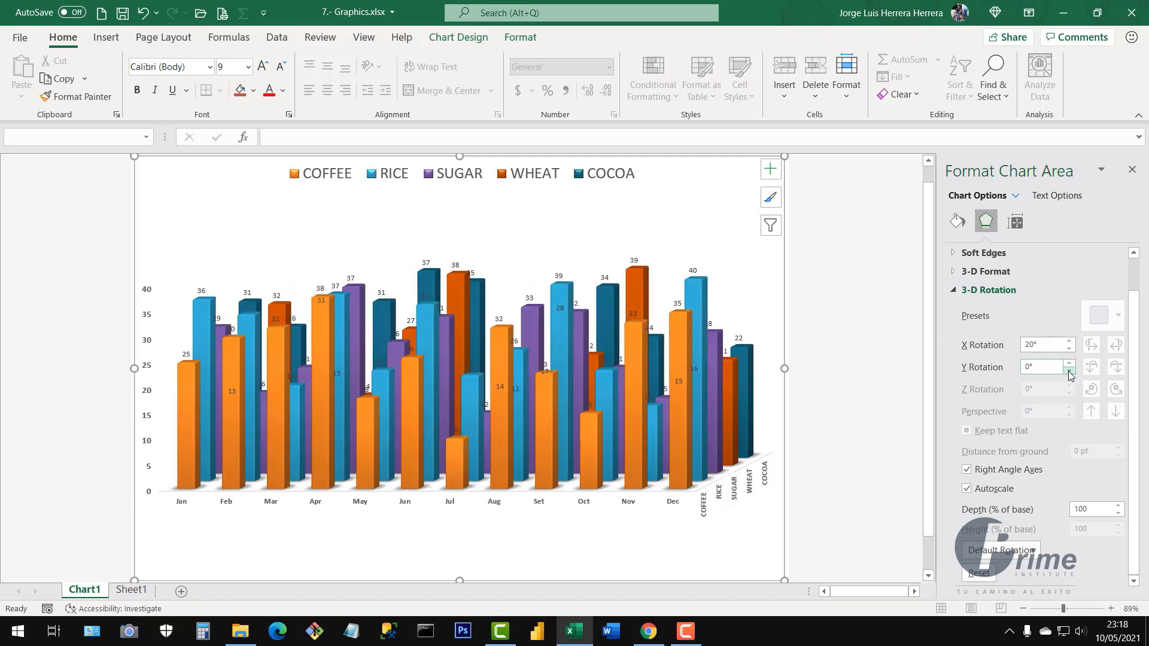
click(1069, 372)
click(1070, 371)
click(1069, 372)
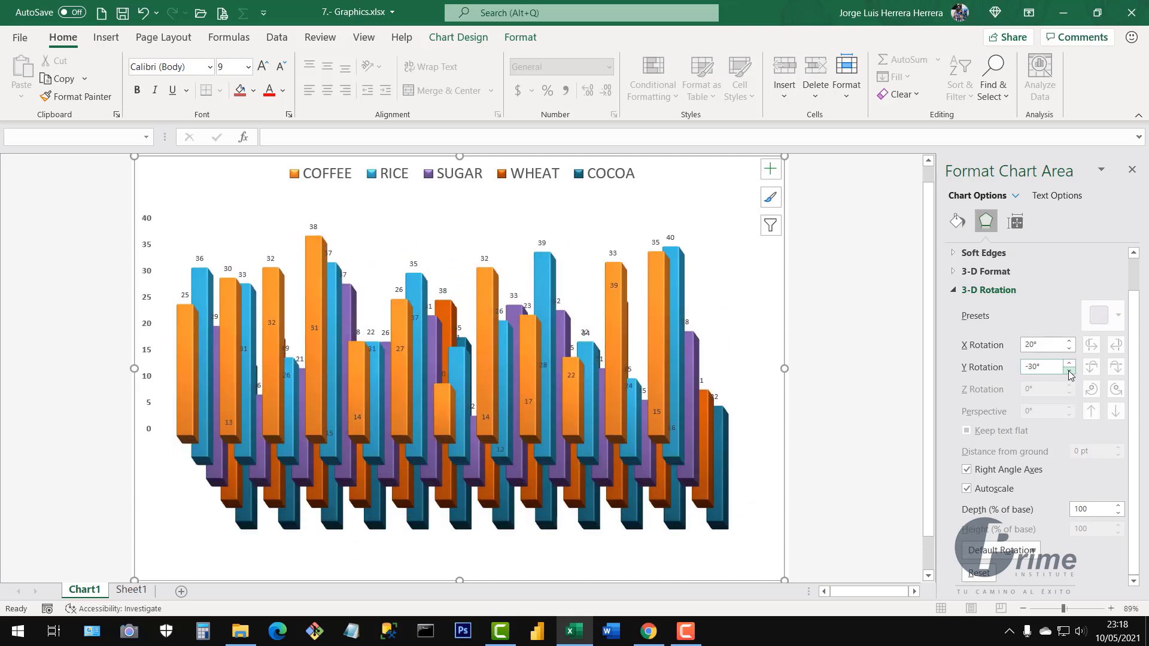
click(1069, 364)
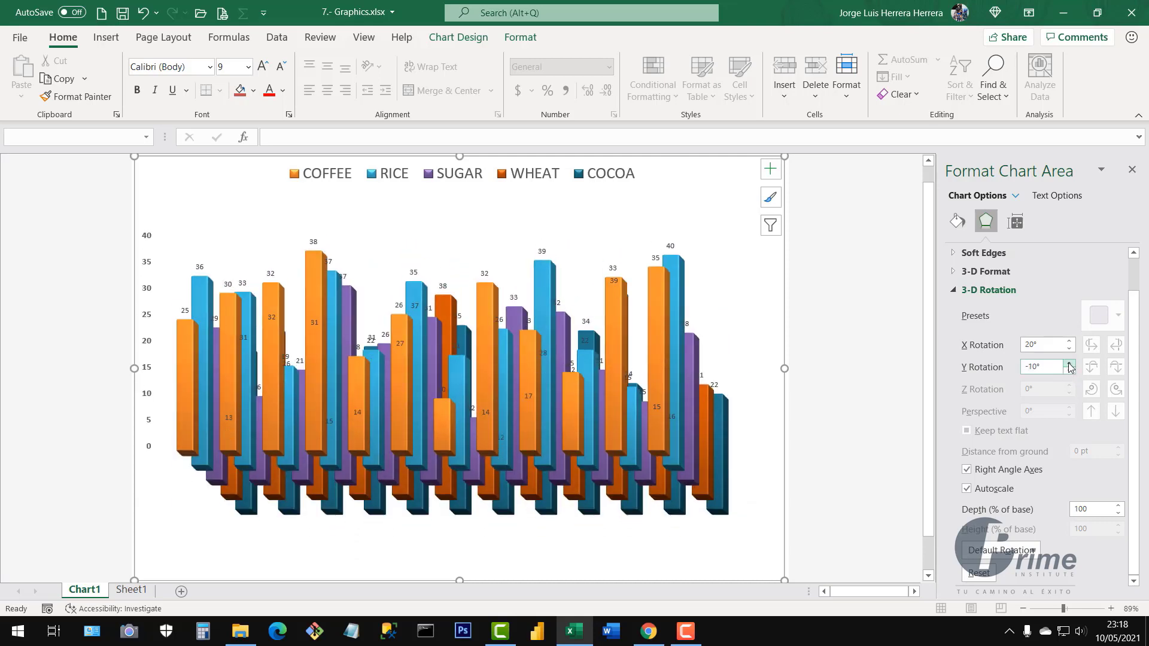
click(1070, 363)
click(1069, 363)
click(1069, 363)
click(1069, 363)
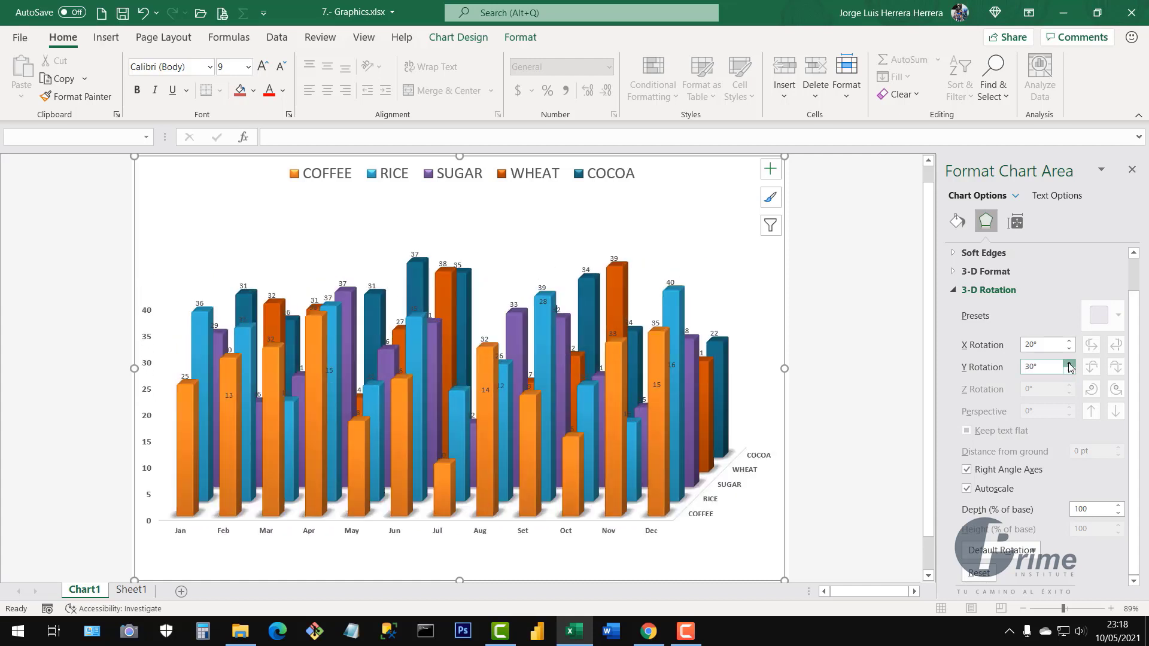
click(1070, 364)
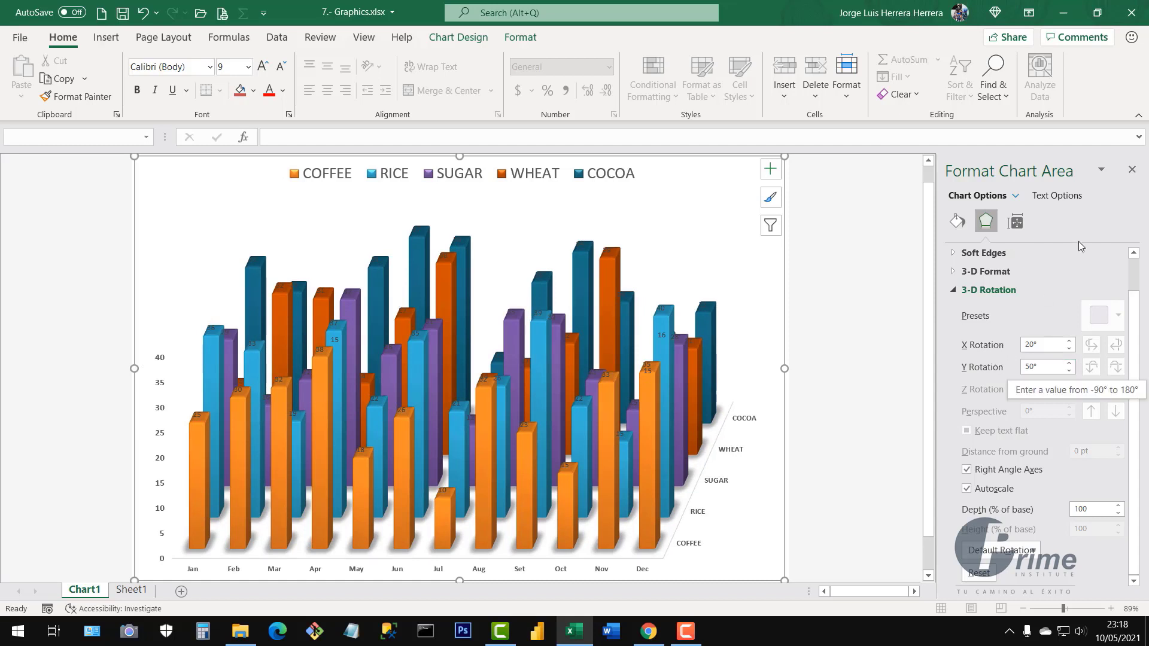
Recheck the 3-D Rotation settings from the chart walls, then close the pane and deselect the chart
click(1133, 171)
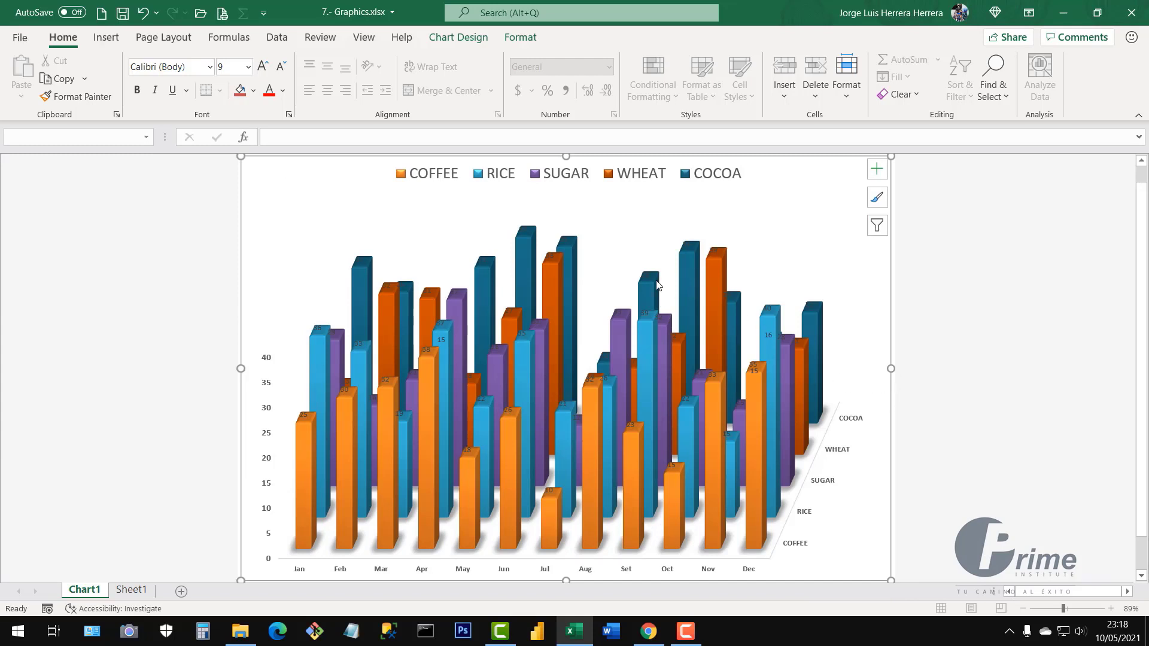
right_click(603, 236)
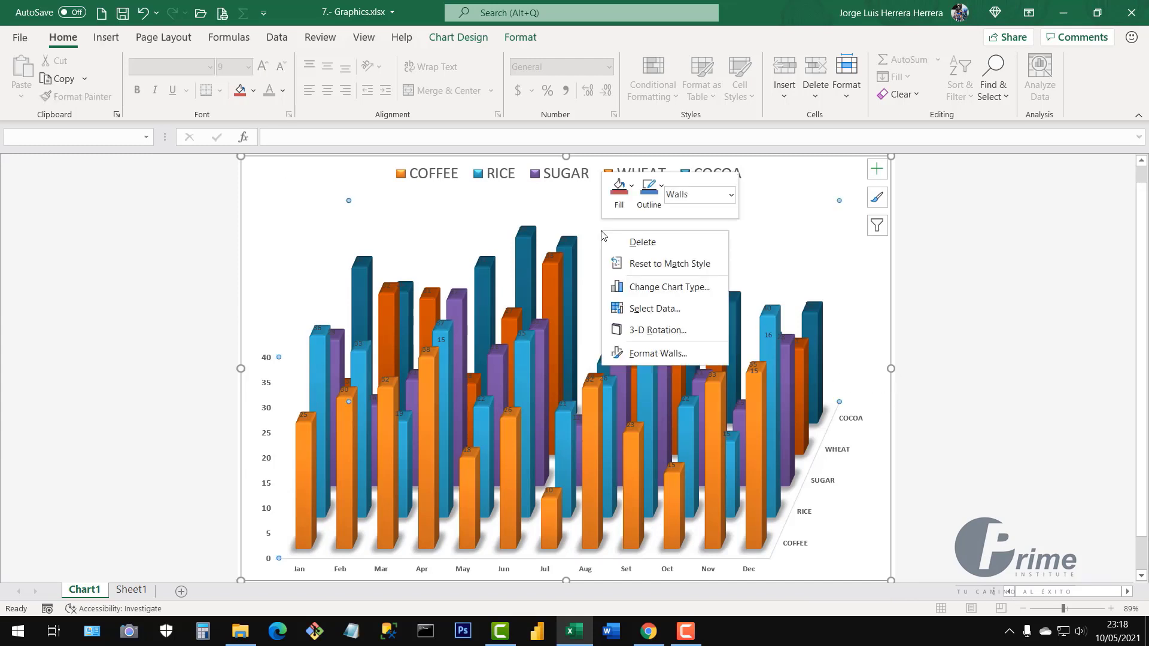
click(663, 337)
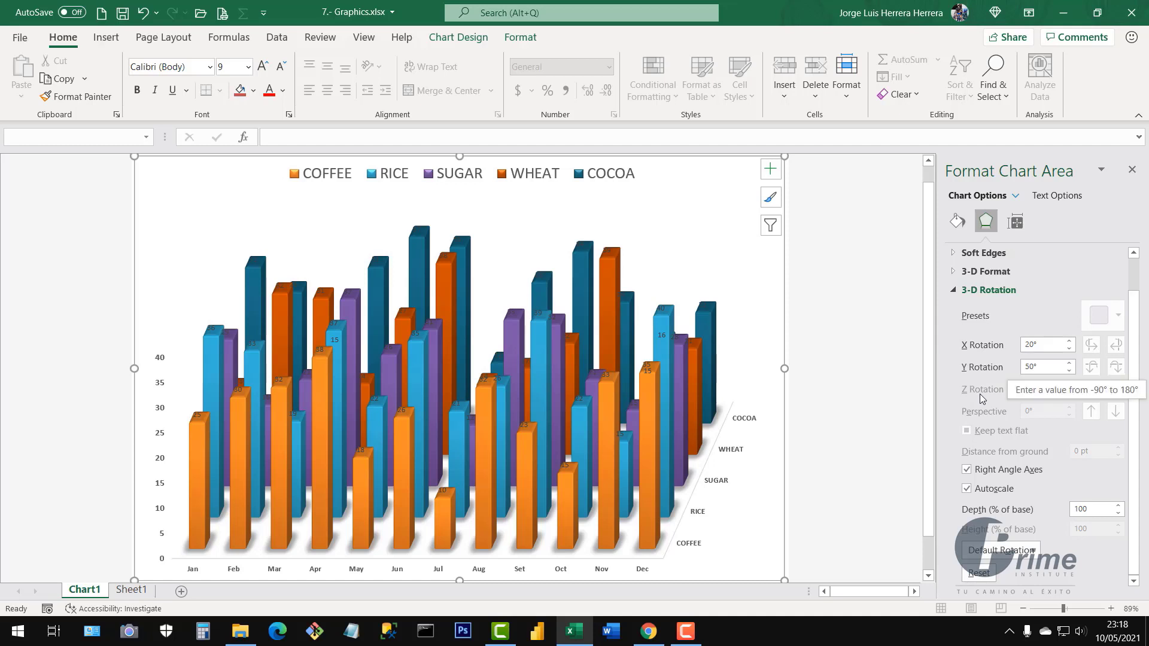
click(1132, 169)
click(1009, 326)
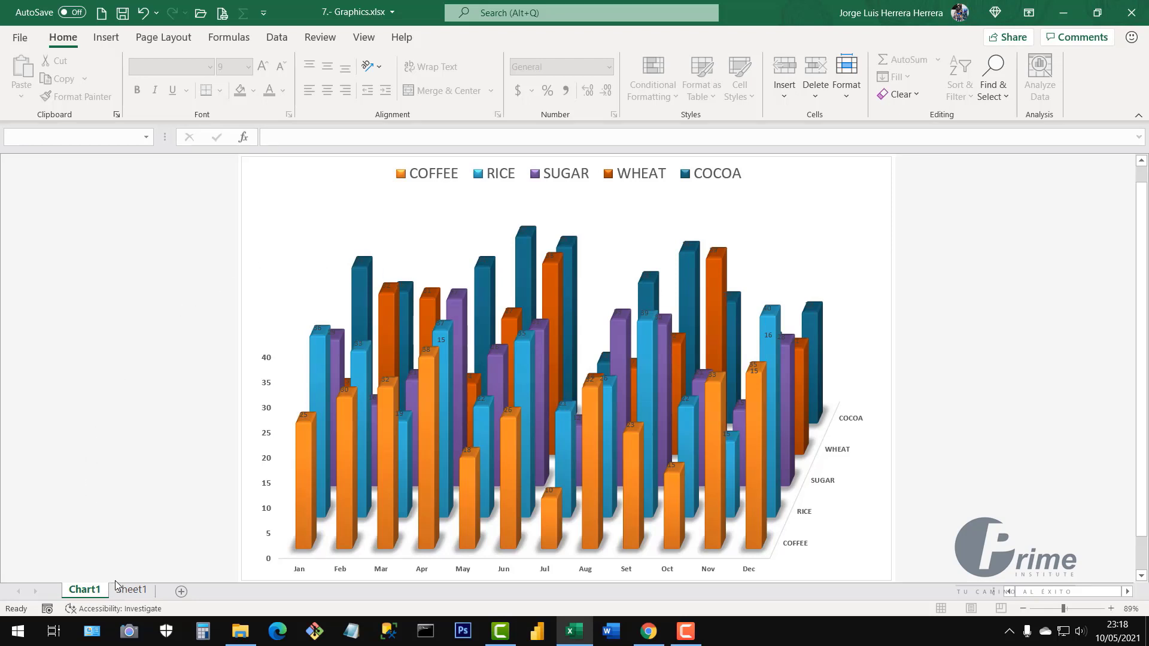
Select A2:M5 on Sheet1, Products through SUGAR, and create a chart sheet with F11
click(128, 594)
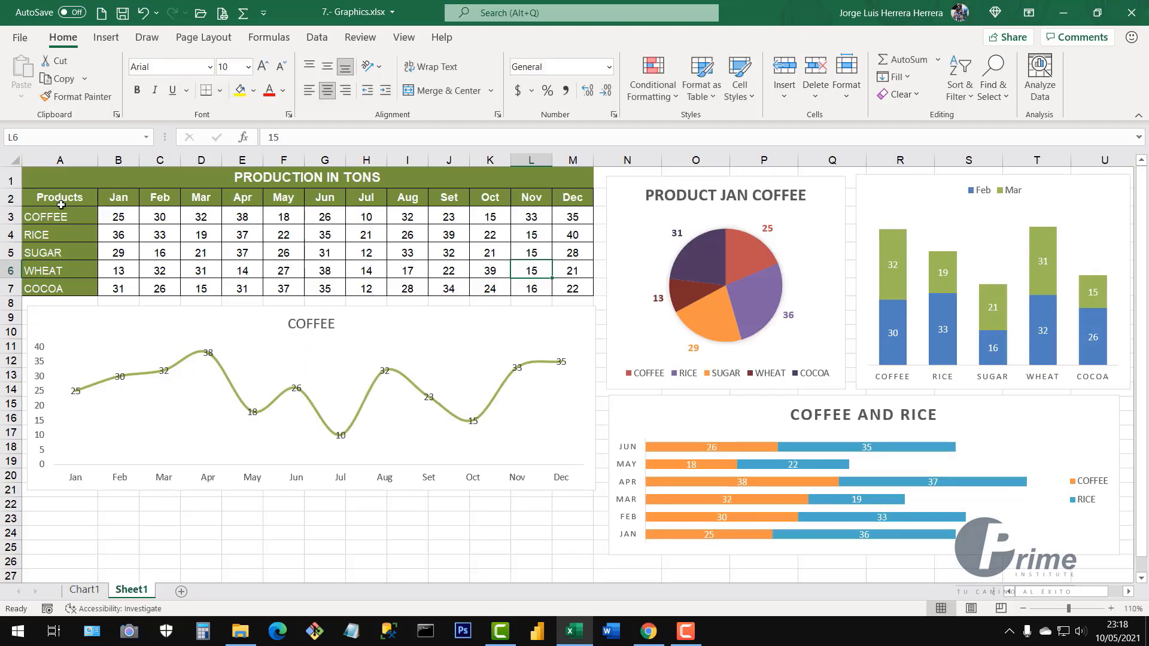
drag(60, 202, 582, 253)
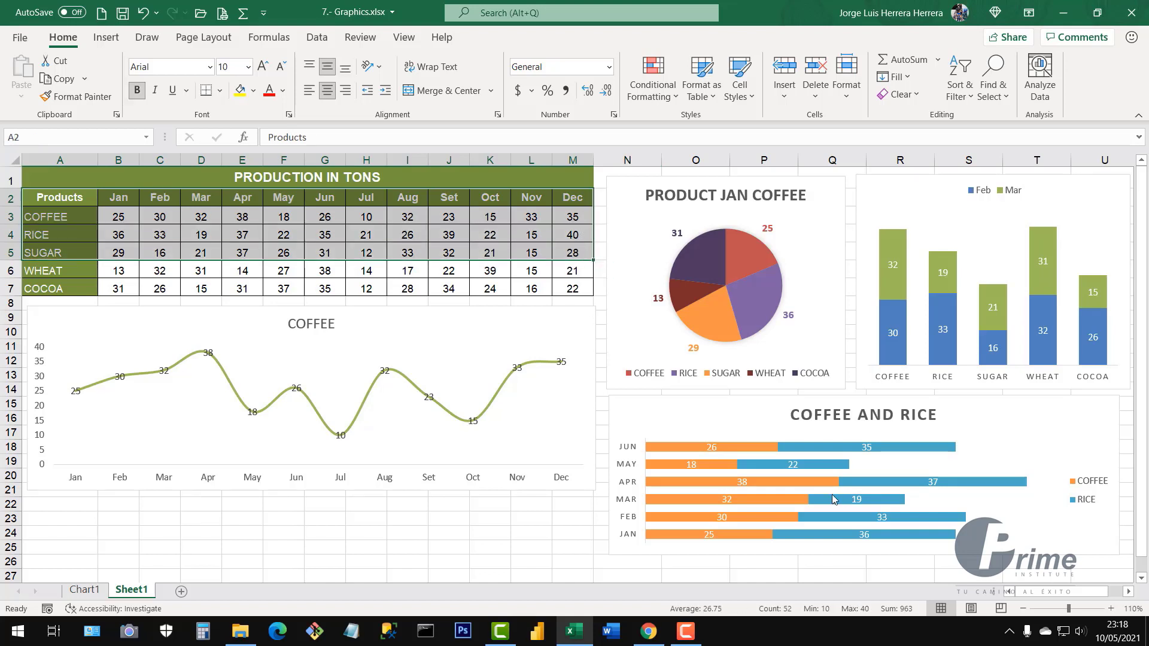
mouse_move(834, 499)
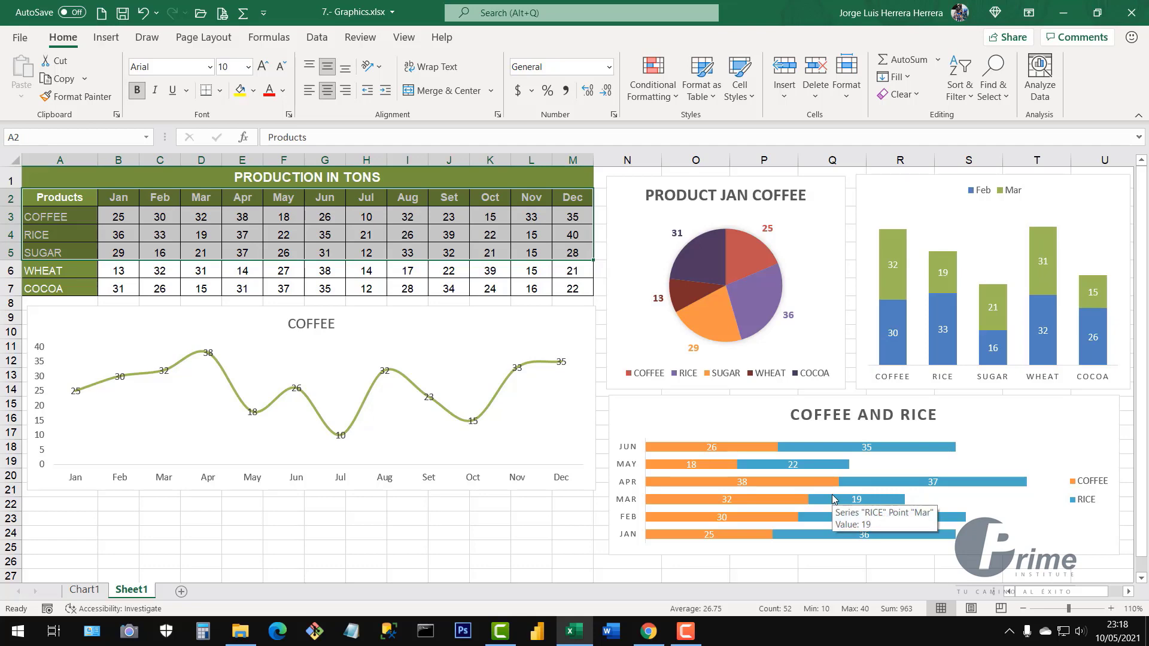
key(F11)
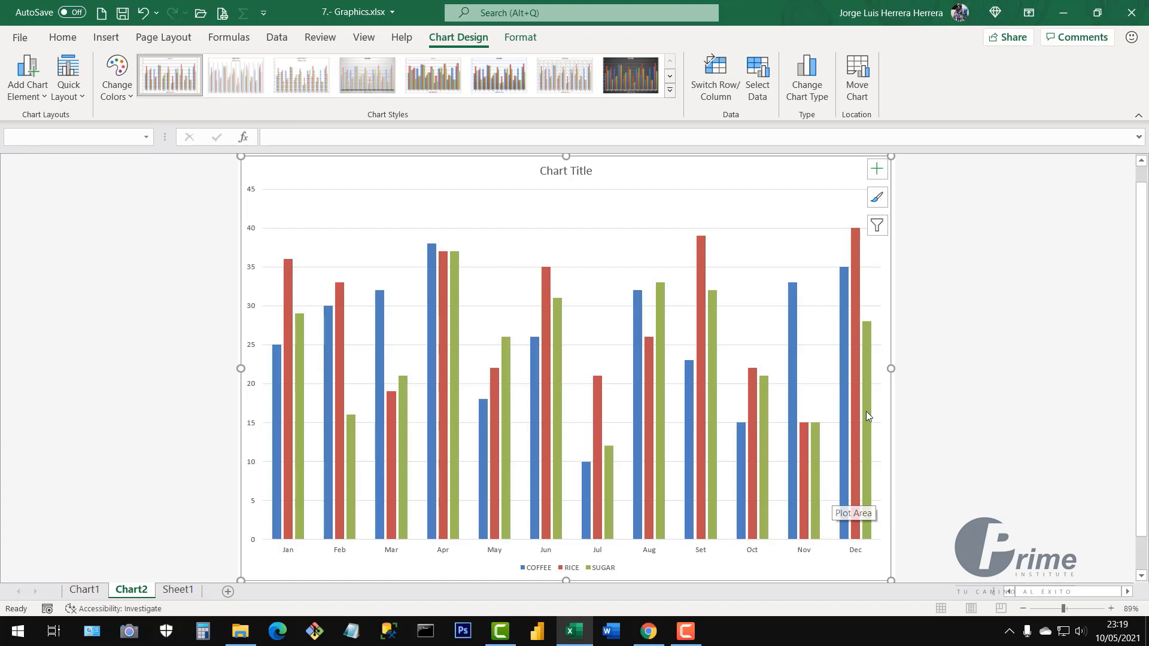
Change the Chart2 chart type to Line with Markers
right_click(673, 237)
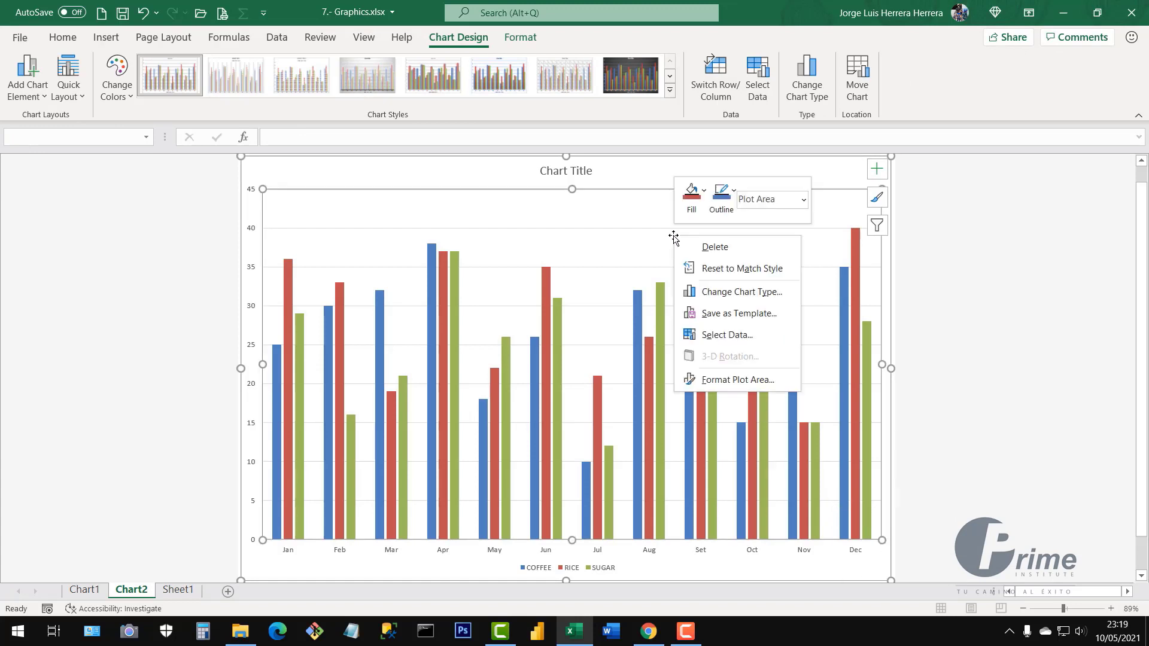
click(729, 292)
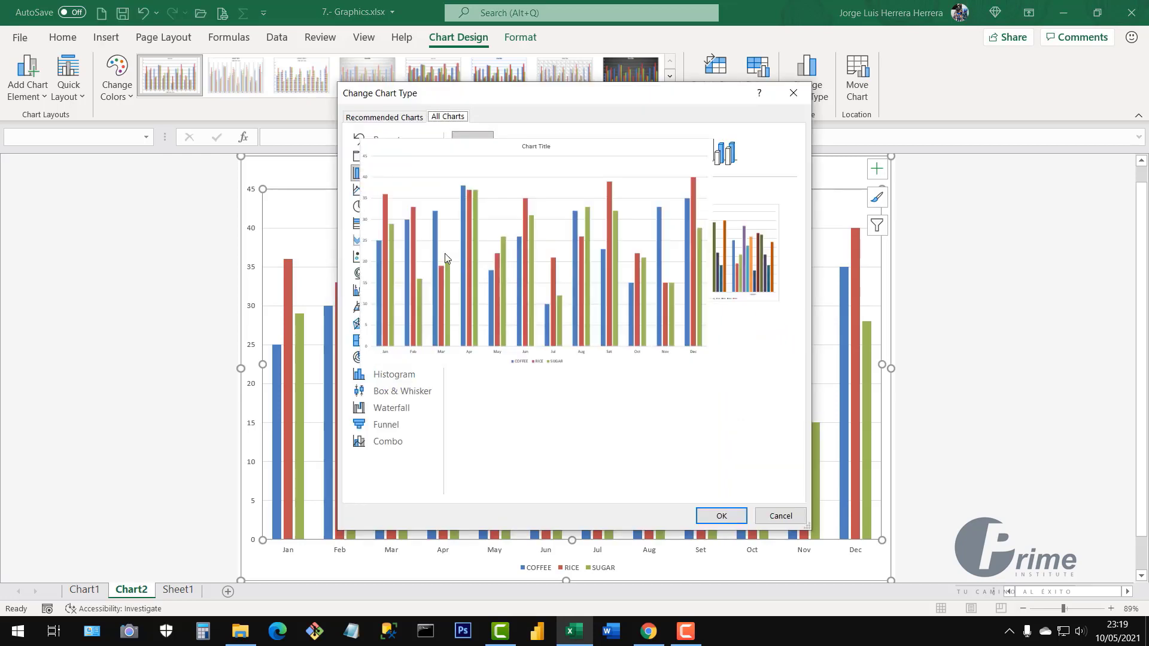
click(381, 190)
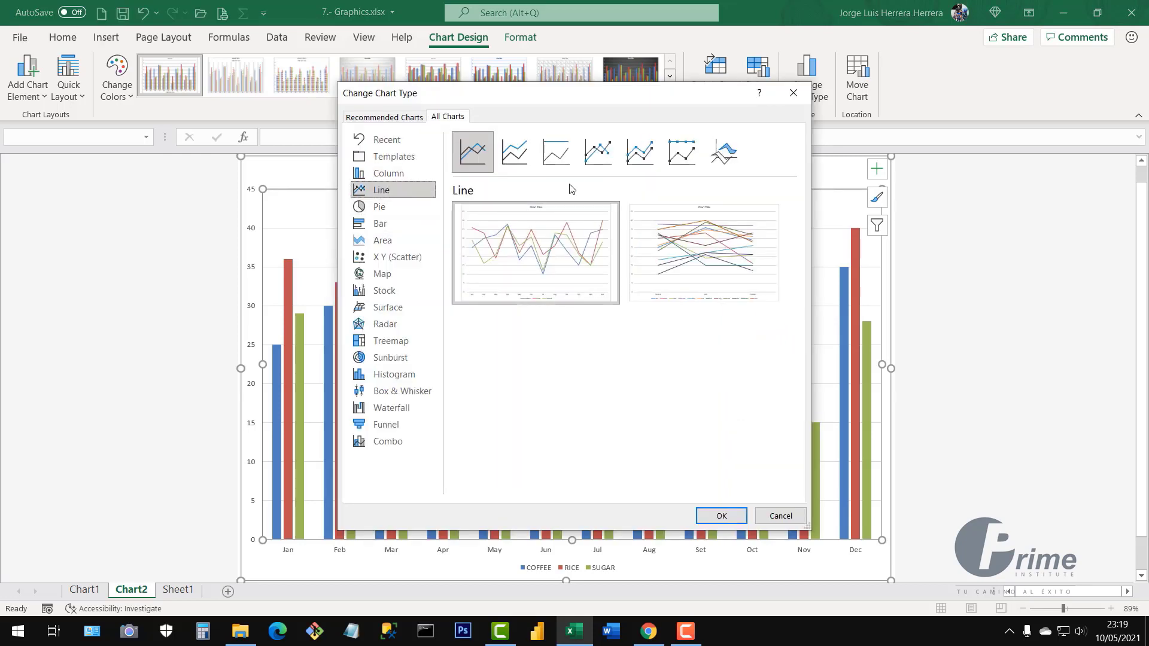
click(599, 150)
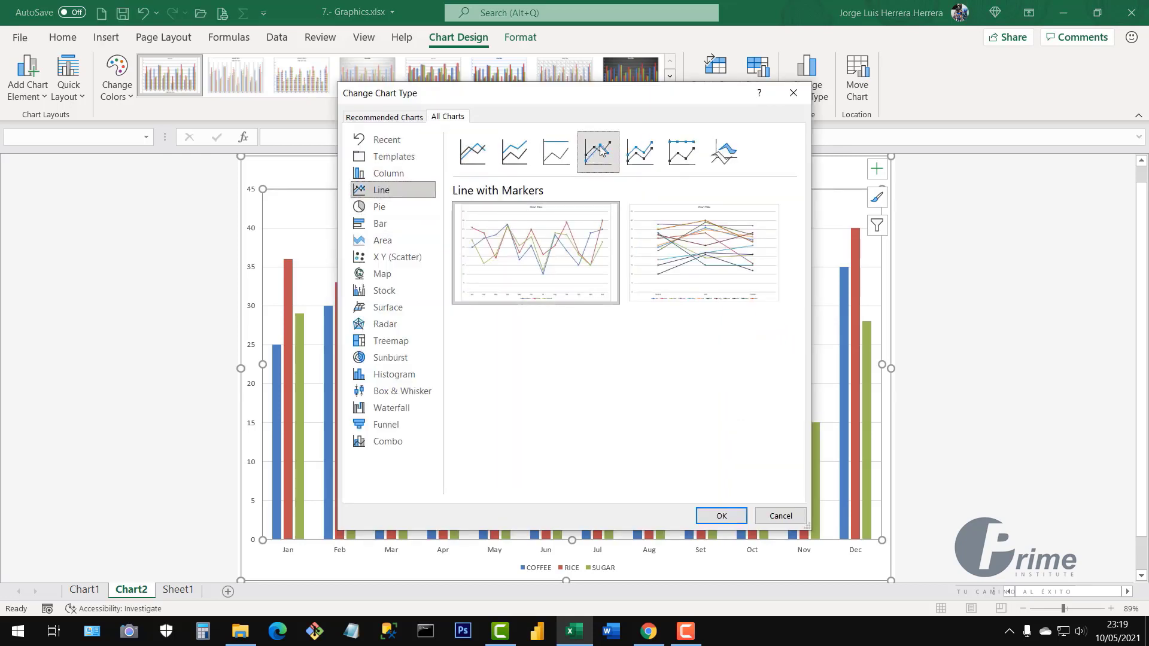
click(481, 157)
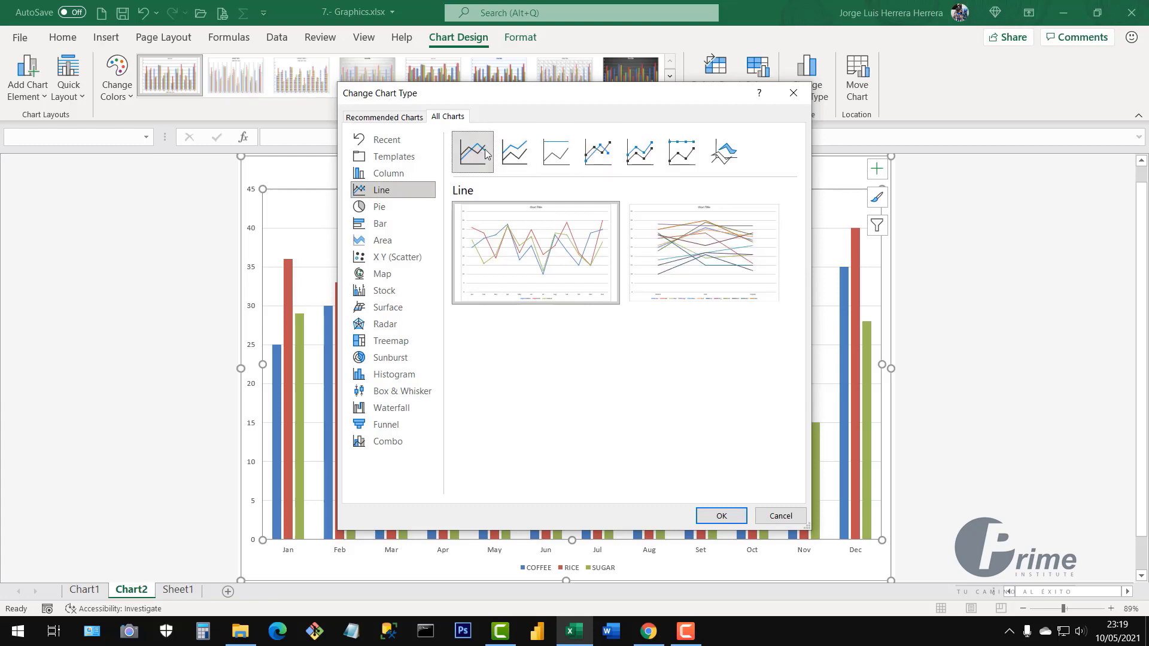
click(515, 154)
click(552, 157)
click(599, 154)
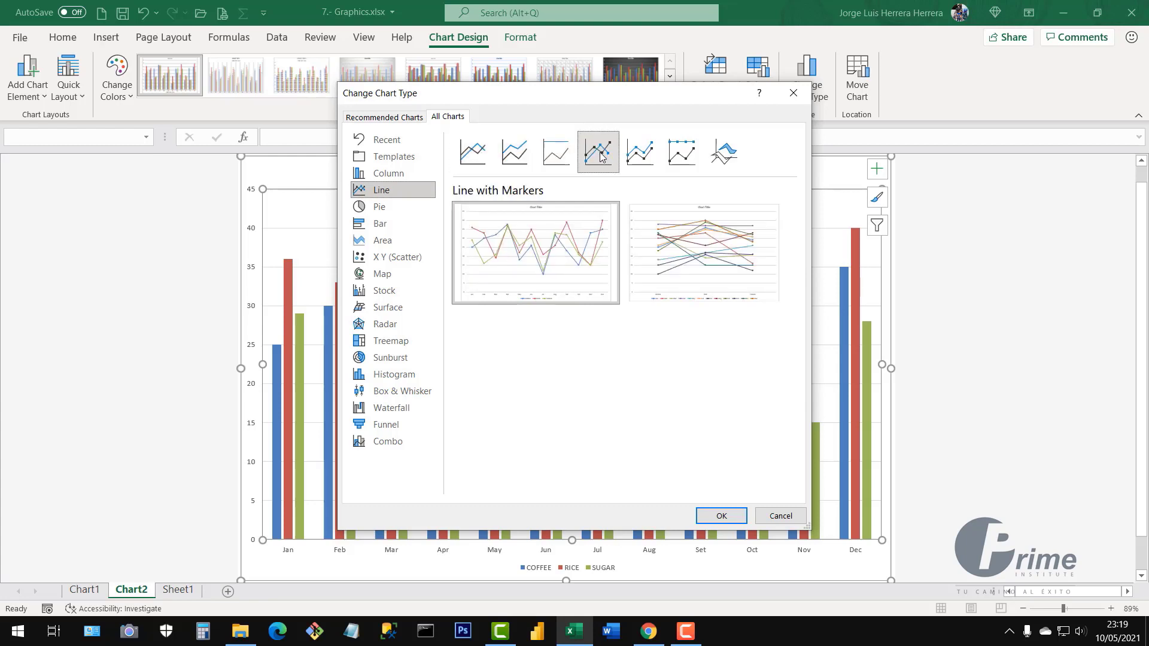
mouse_move(735, 273)
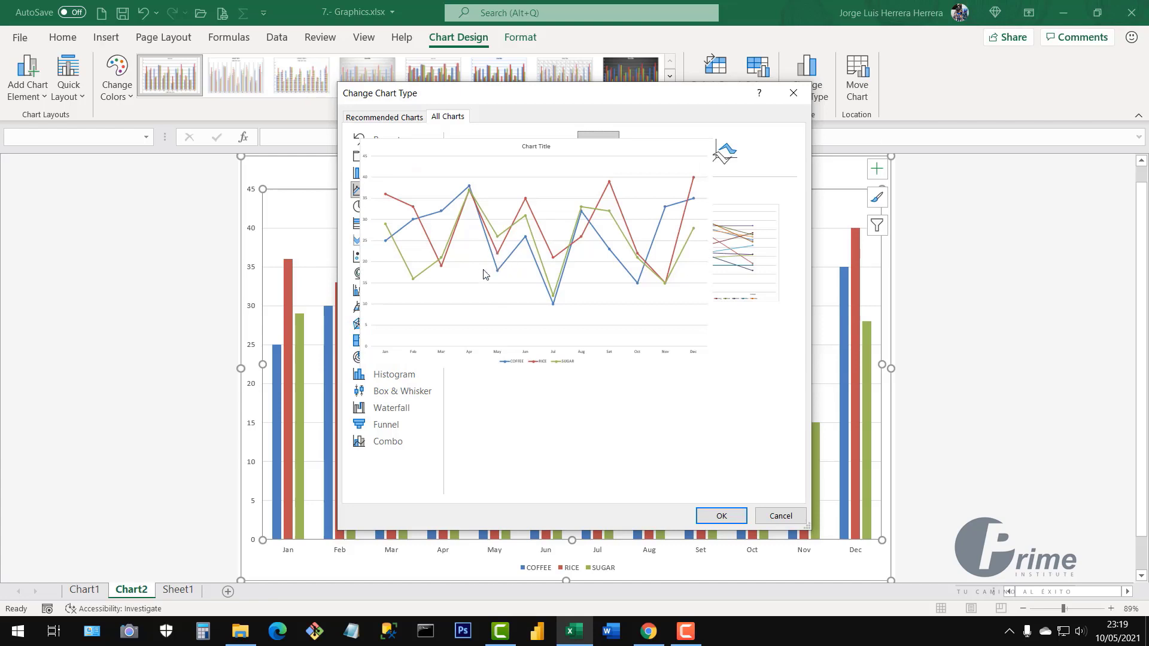
click(721, 516)
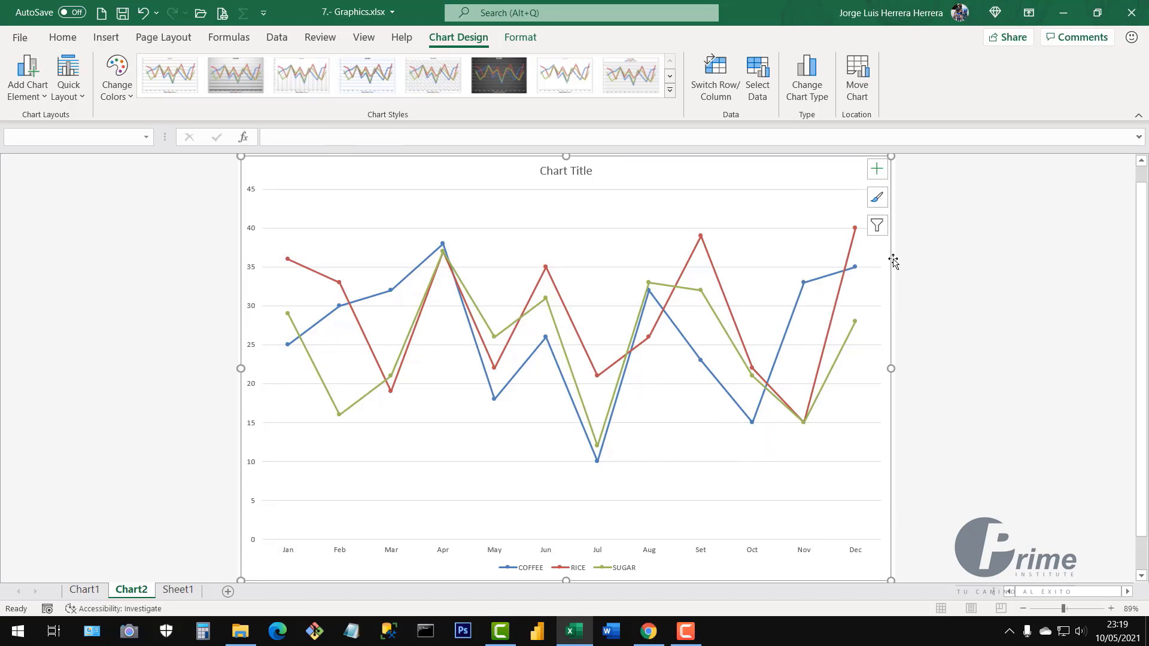
Apply the last thick-line chart style and the orange, teal and purple Colorful palette
click(877, 200)
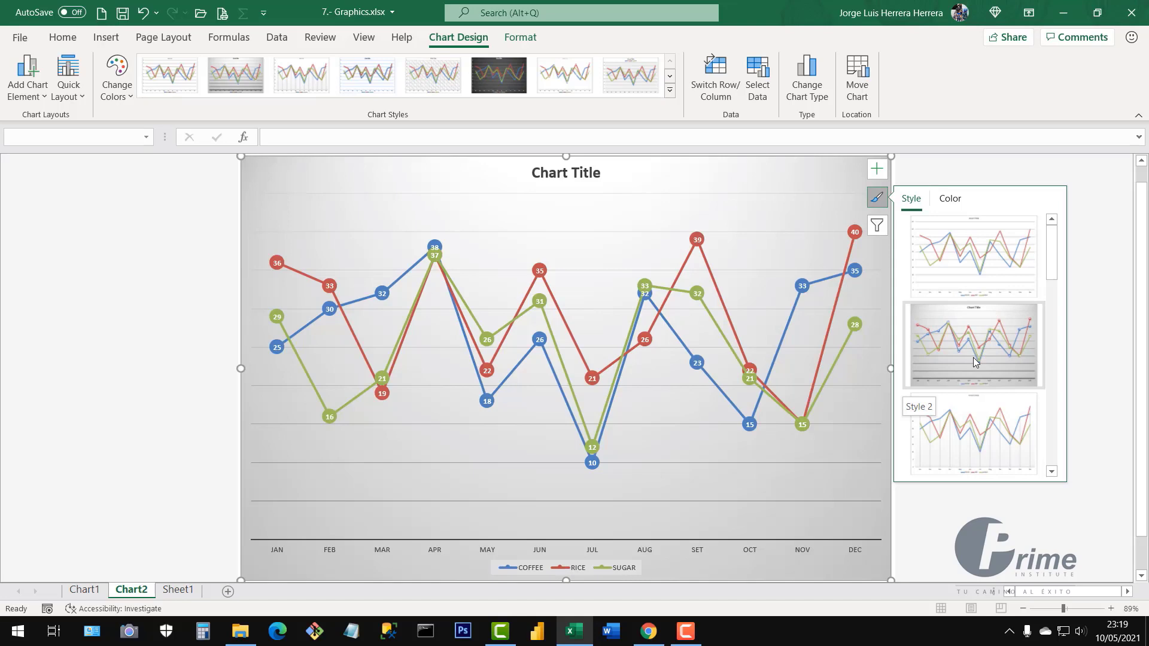
scroll(973, 359, down, 1)
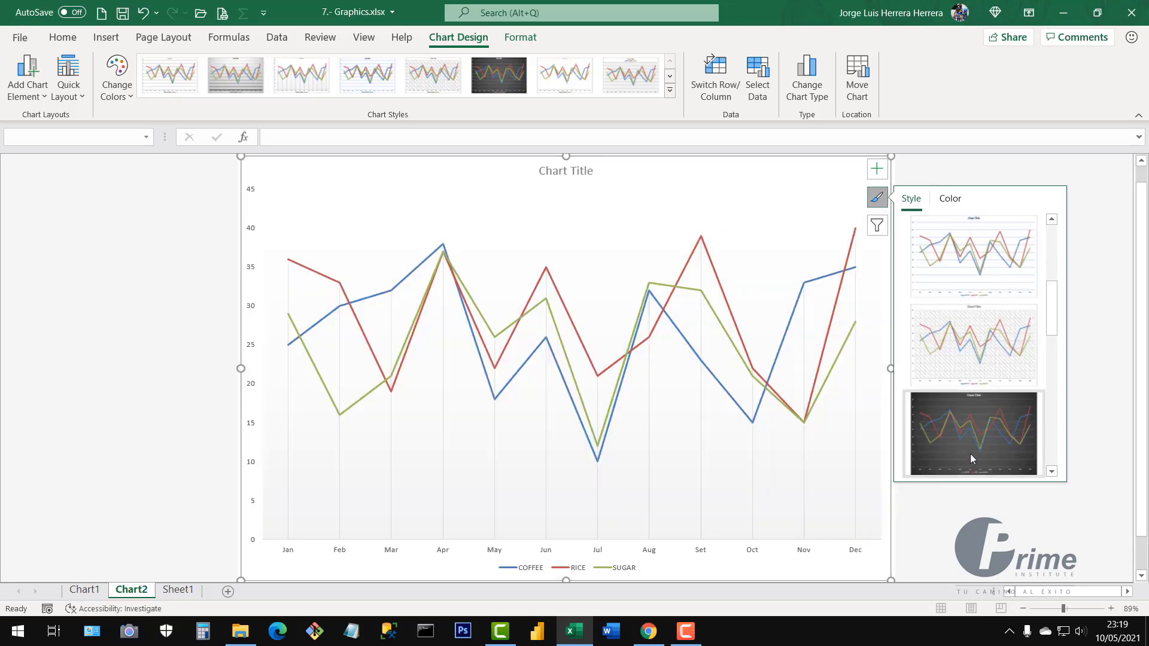
scroll(973, 431, down, 1)
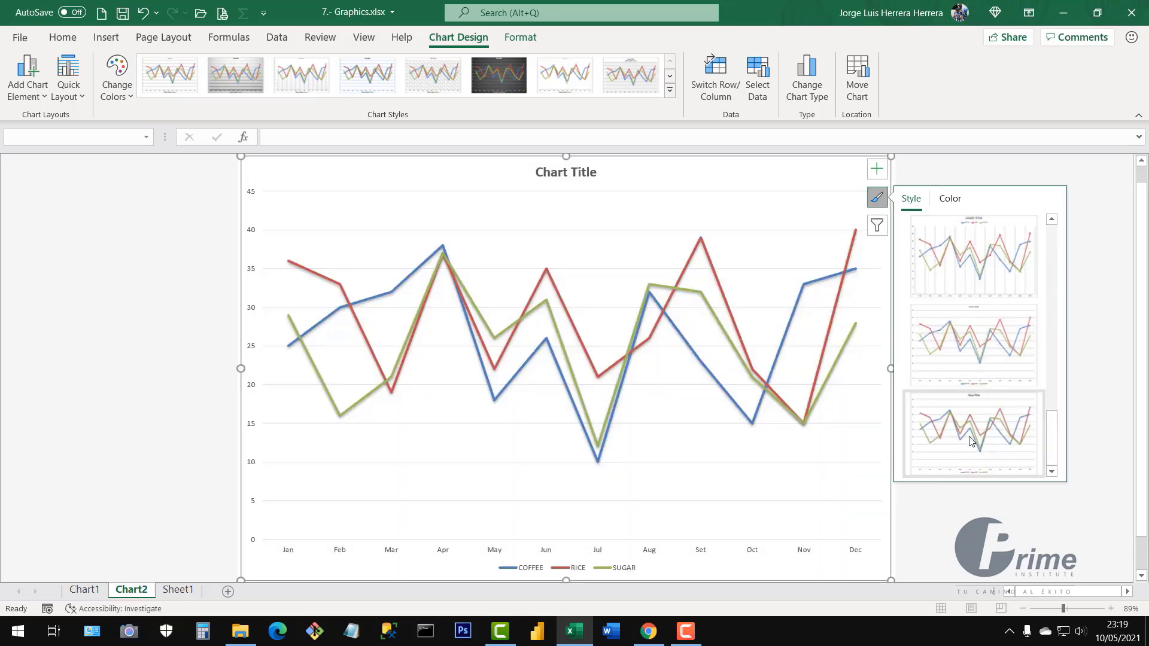
click(971, 442)
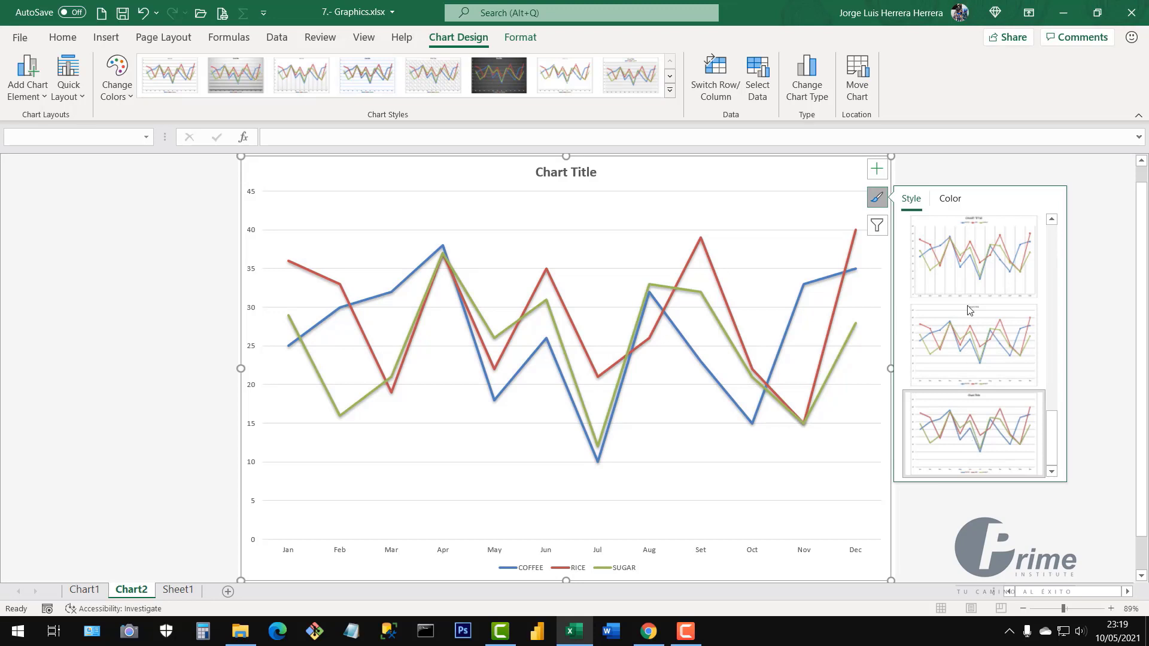
click(952, 200)
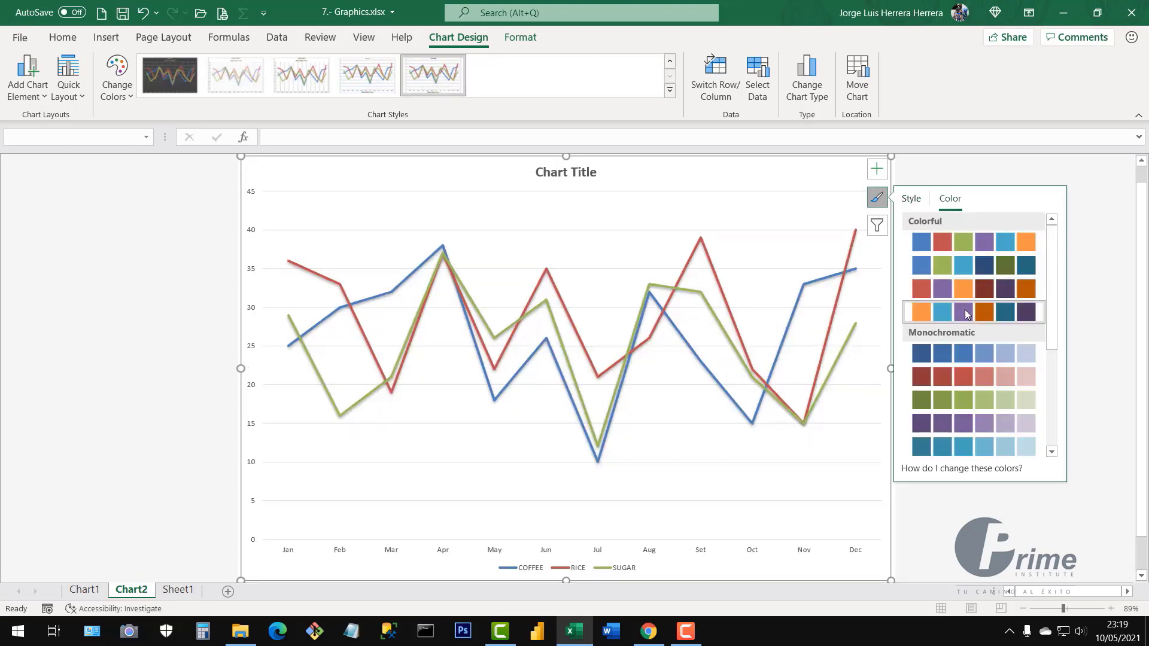
click(965, 312)
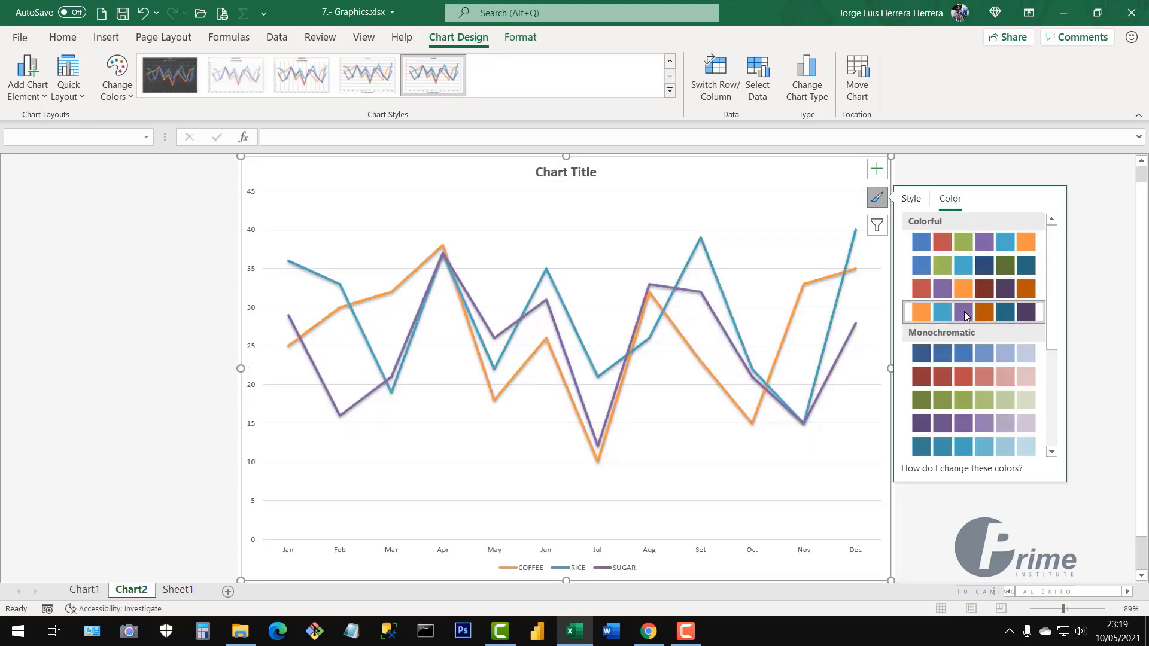
click(878, 172)
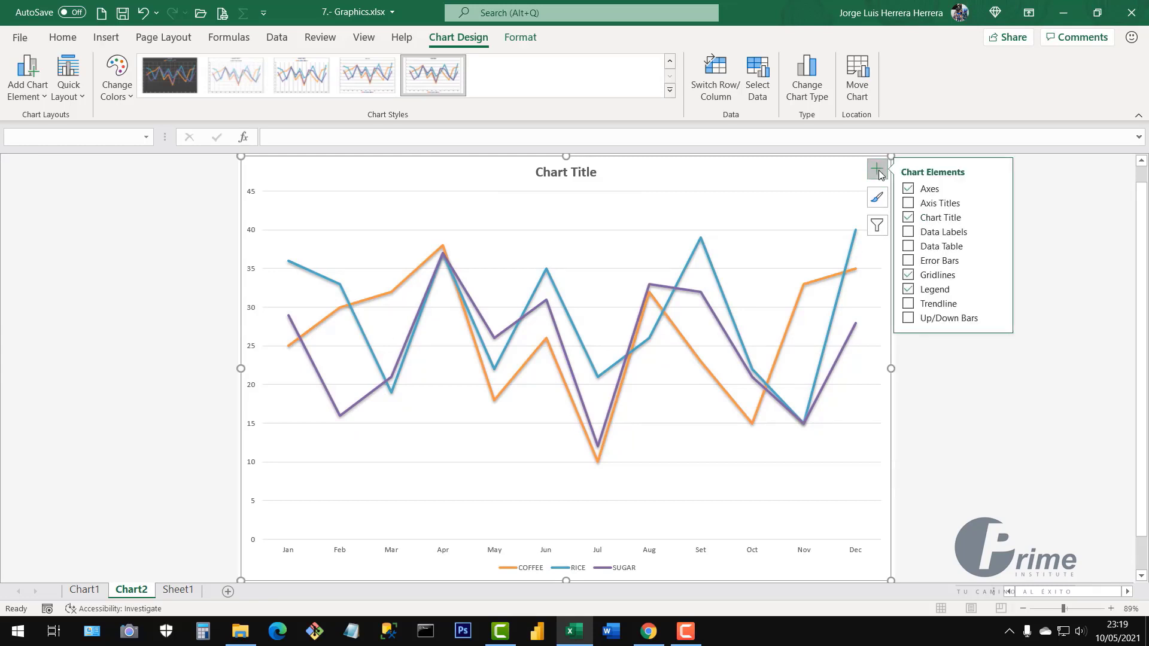
Add data labels, remove the chart title and gridlines, and move the legend to the top
click(909, 233)
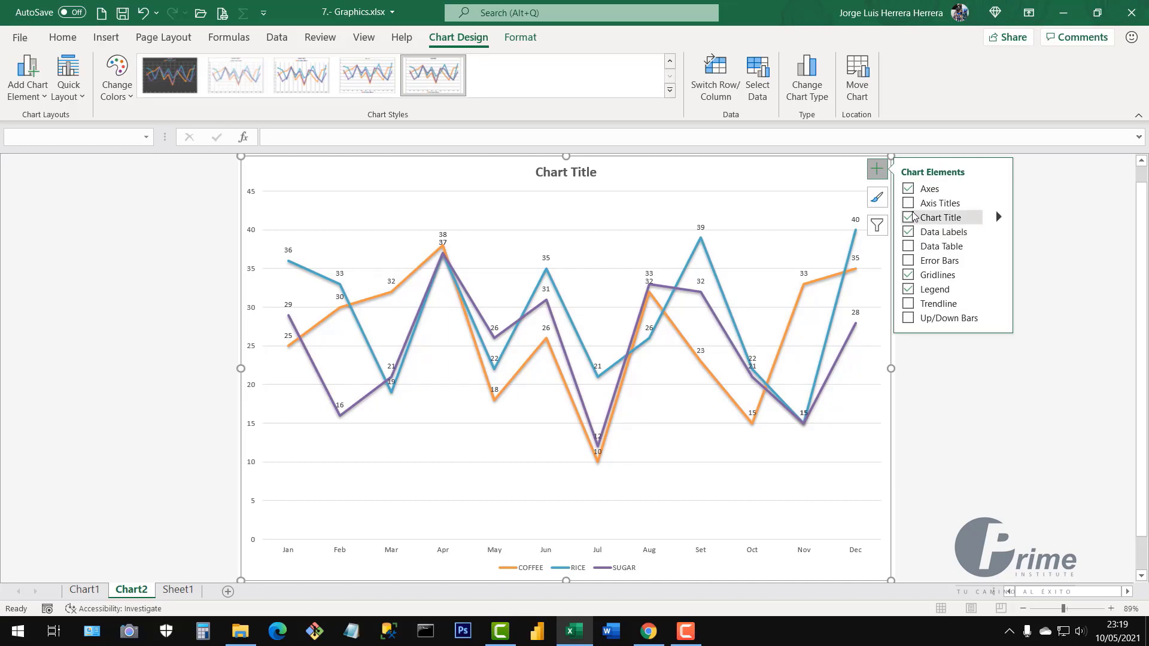
click(909, 219)
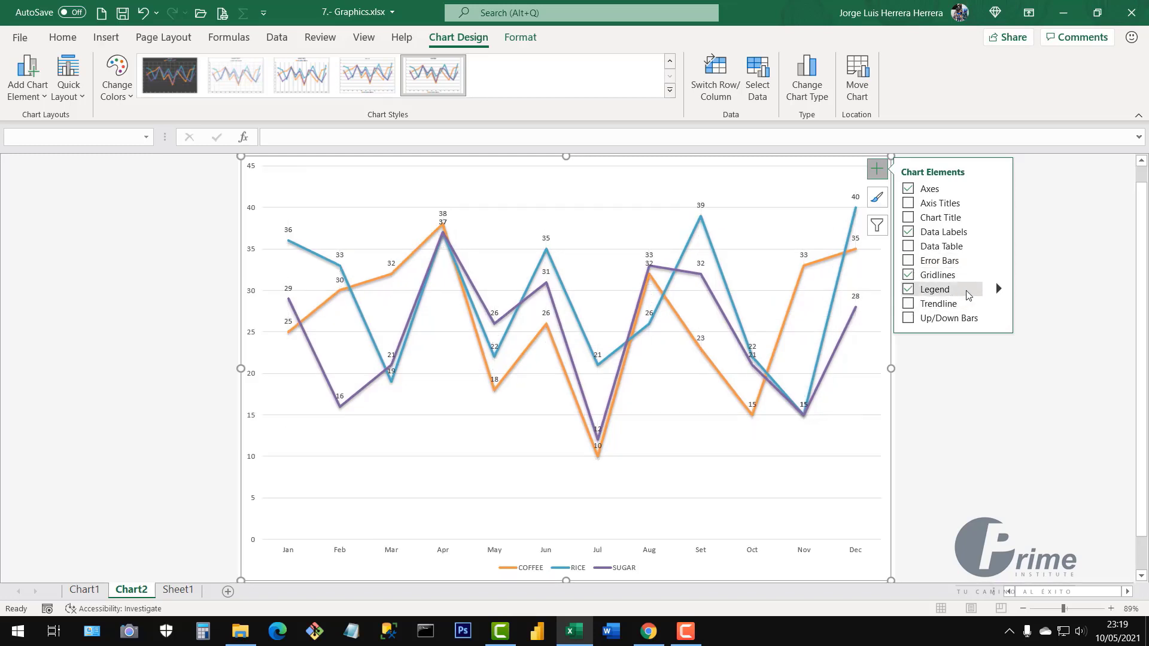
click(1000, 292)
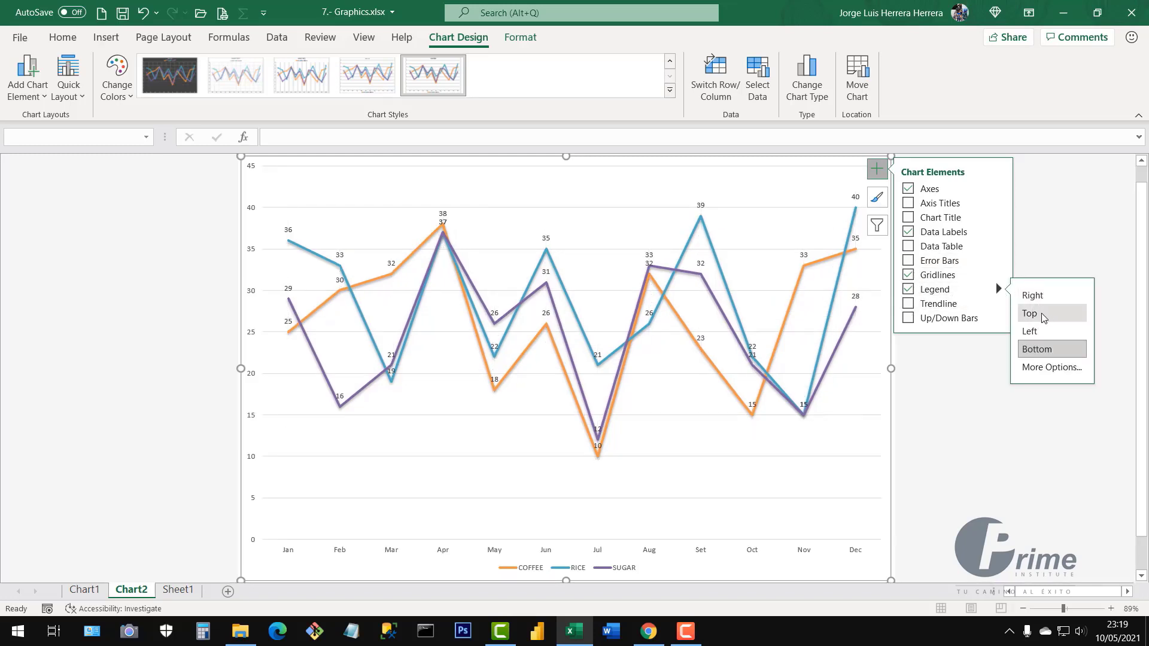
click(1042, 313)
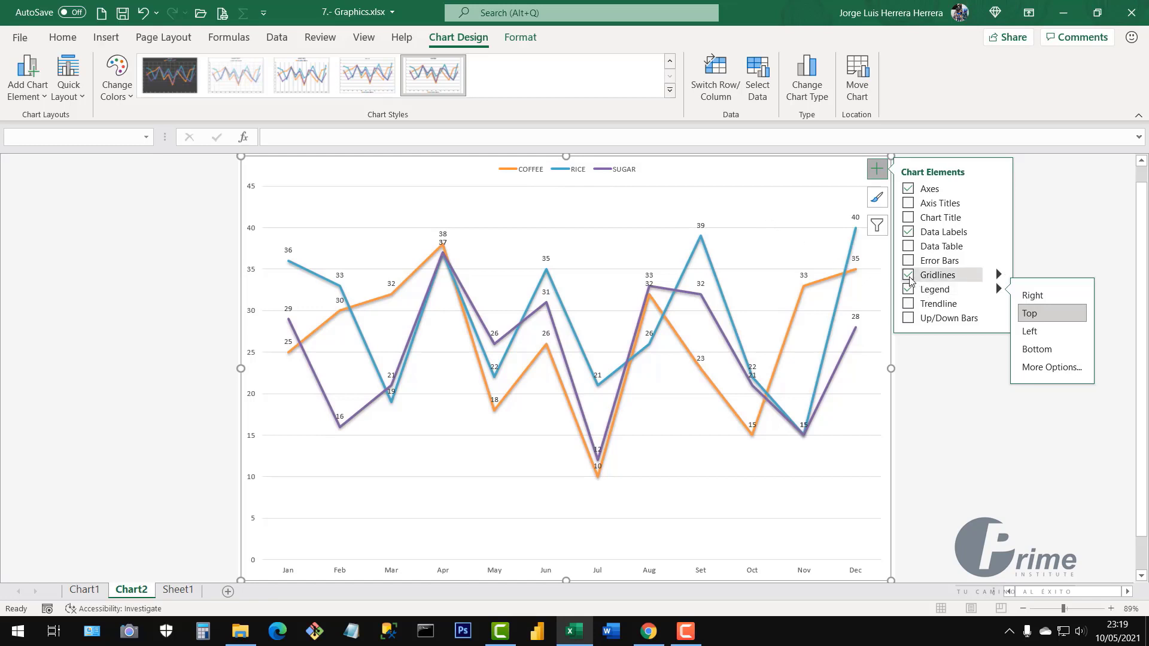
click(909, 276)
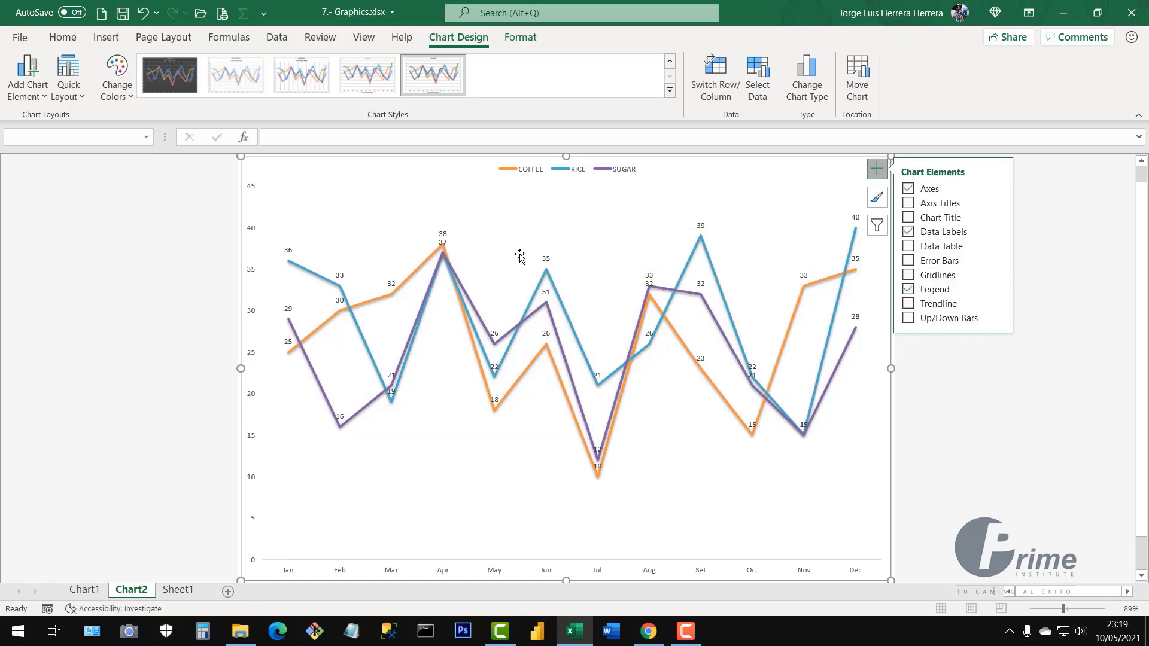
click(988, 453)
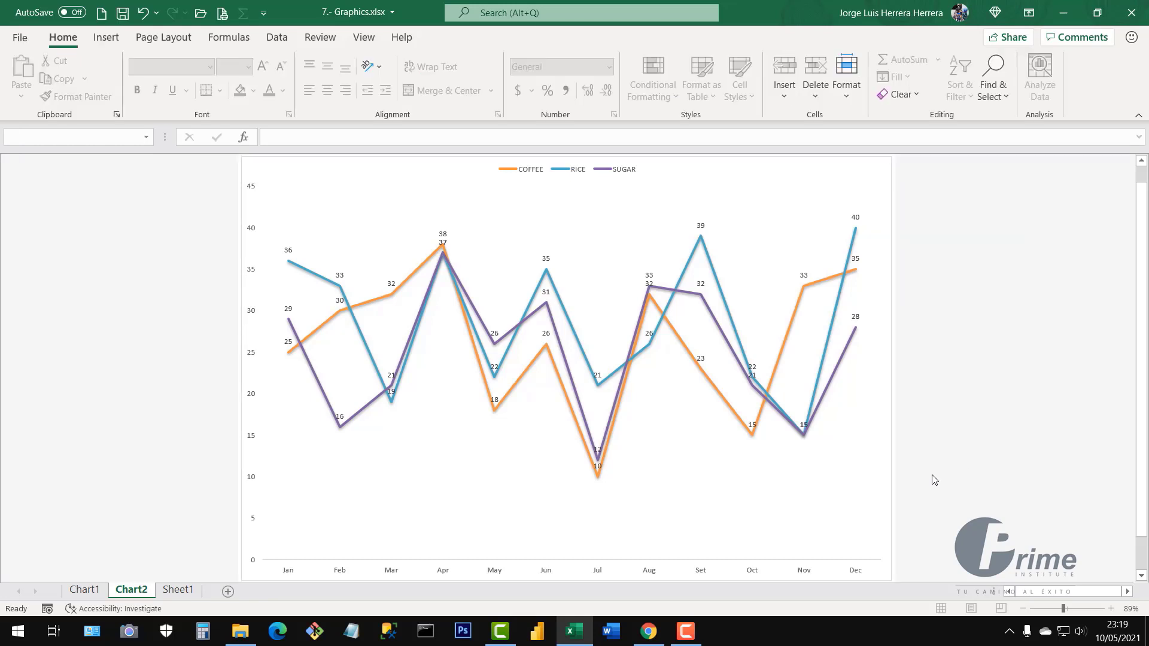
Open Format Data Series for the RICE line and show its Fill & Line settings
click(692, 260)
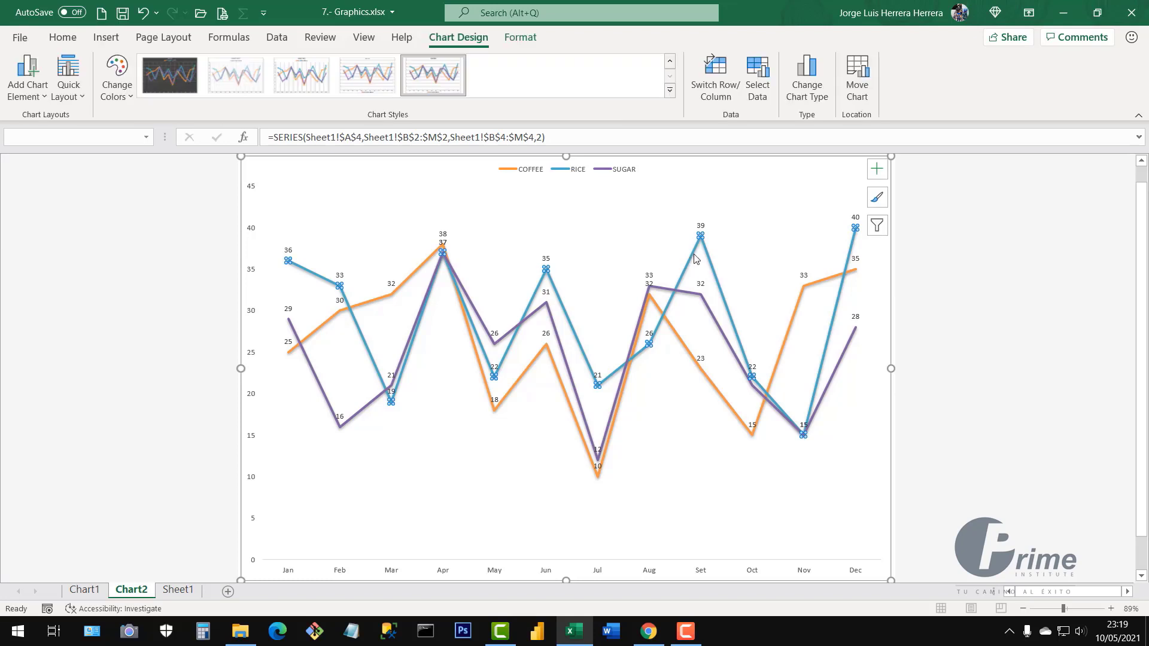
right_click(688, 267)
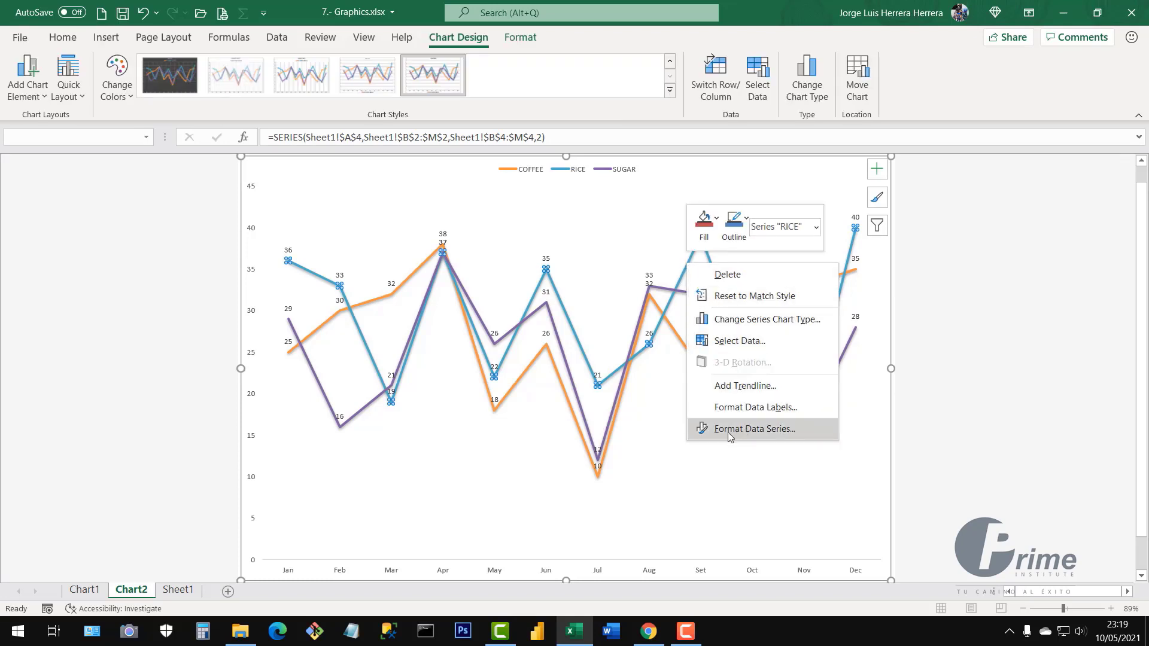
click(748, 428)
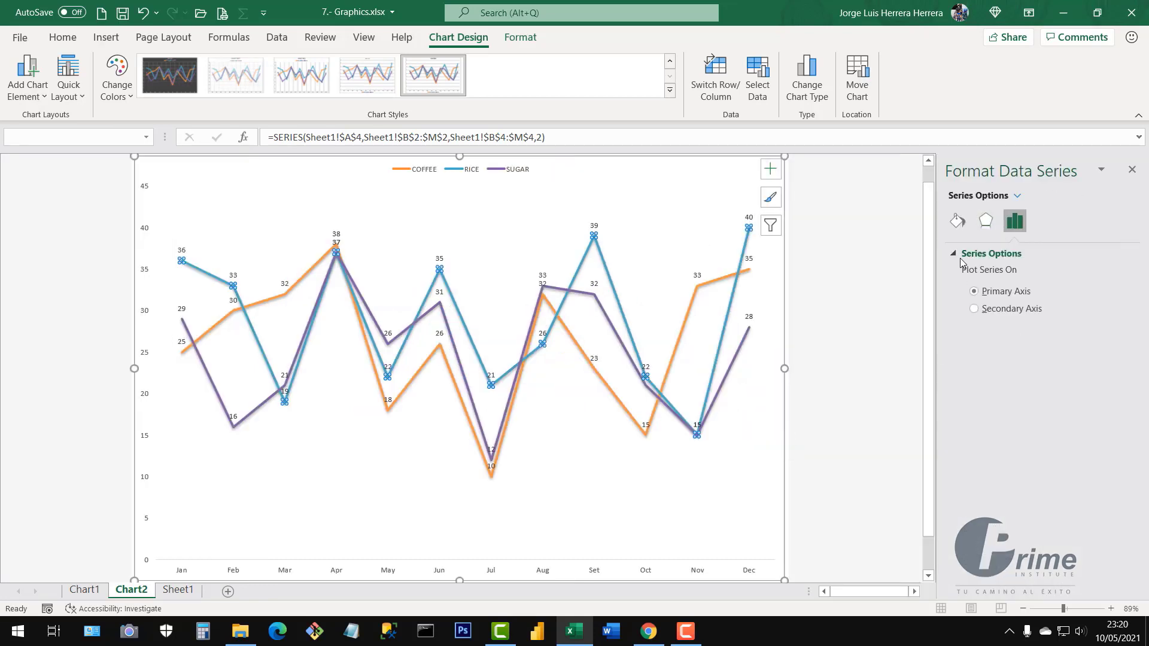
click(957, 221)
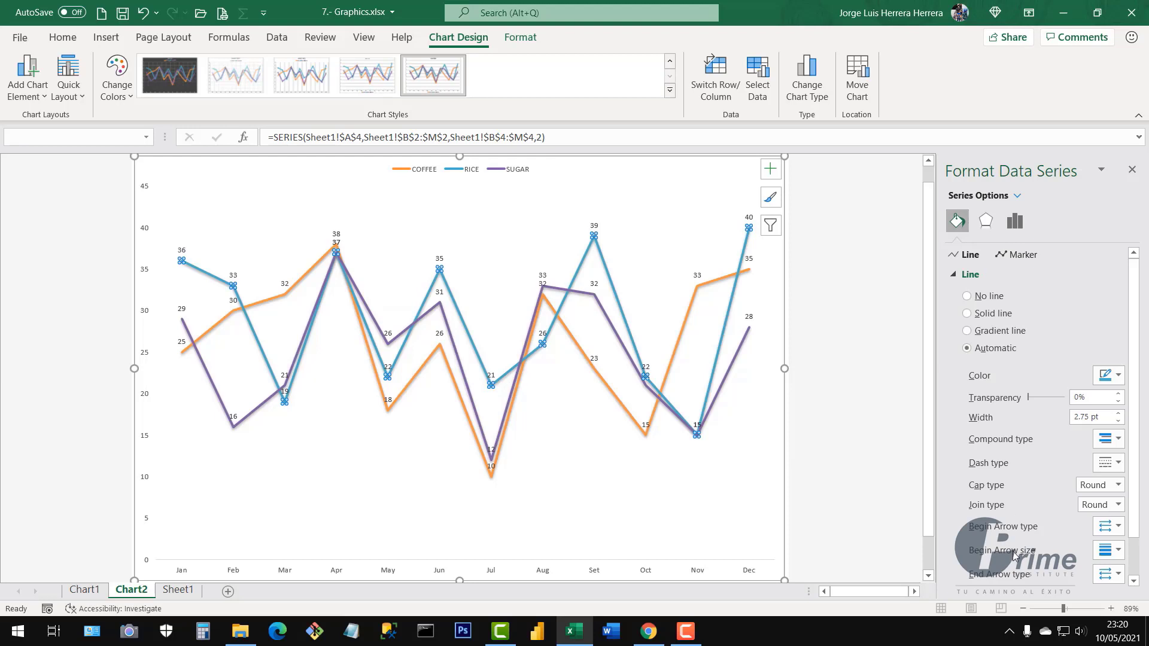
scroll(1016, 556, down, 1)
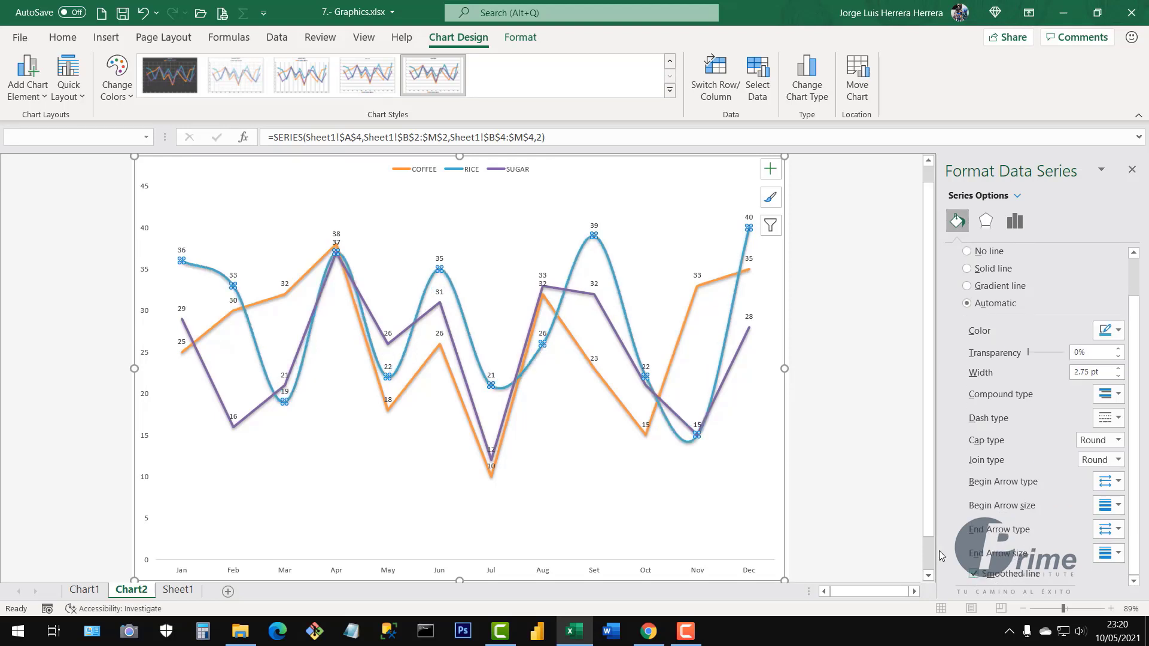
Make the COFFEE and SUGAR lines smoothed and close the formatting pane
click(688, 317)
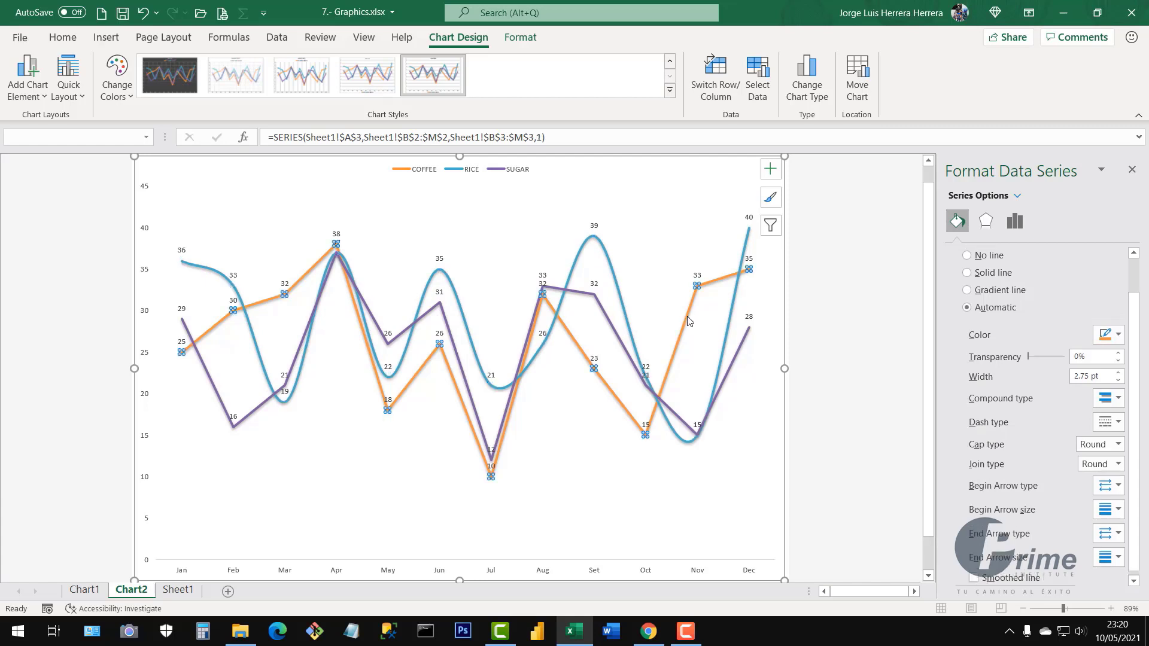
right_click(687, 321)
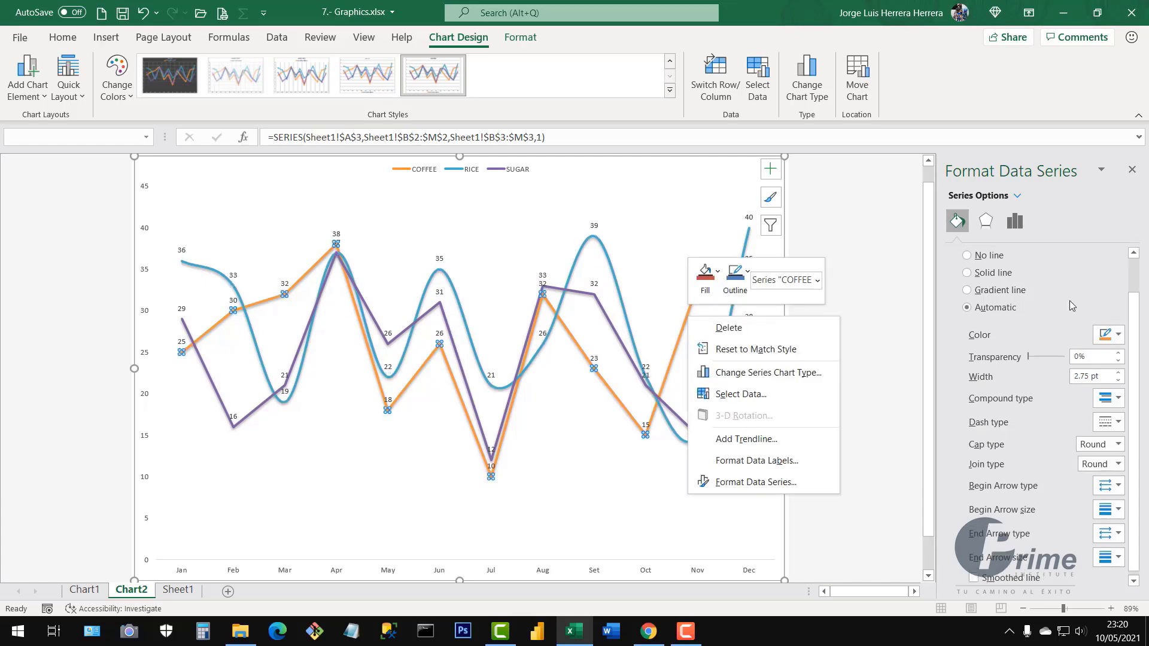
click(1083, 233)
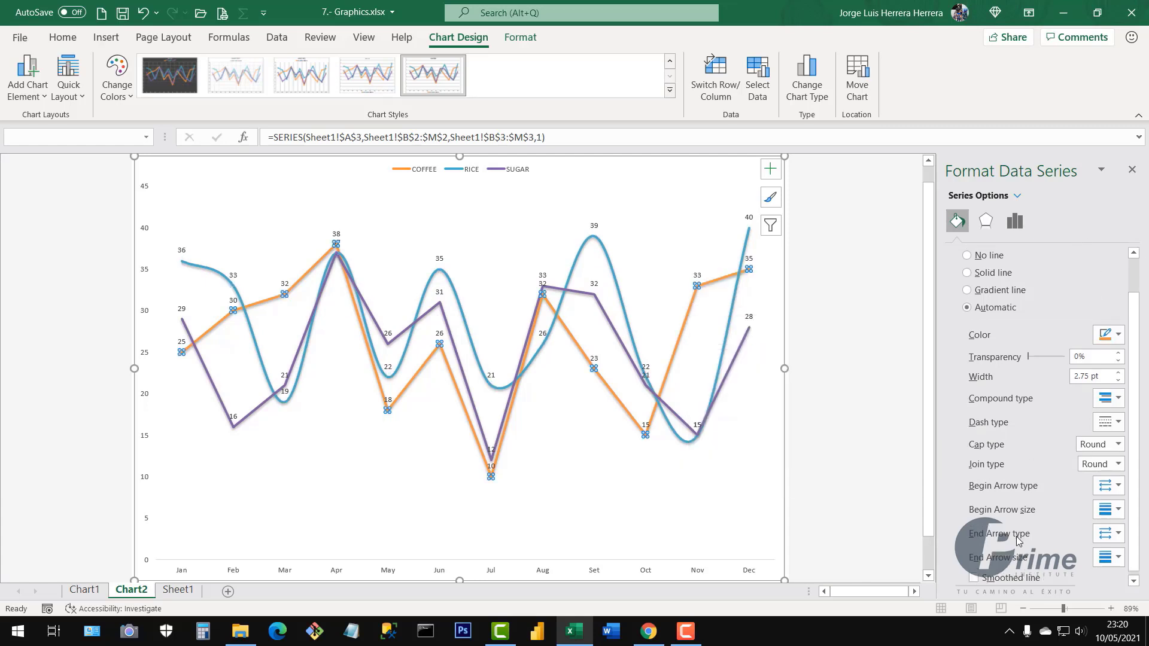
click(973, 578)
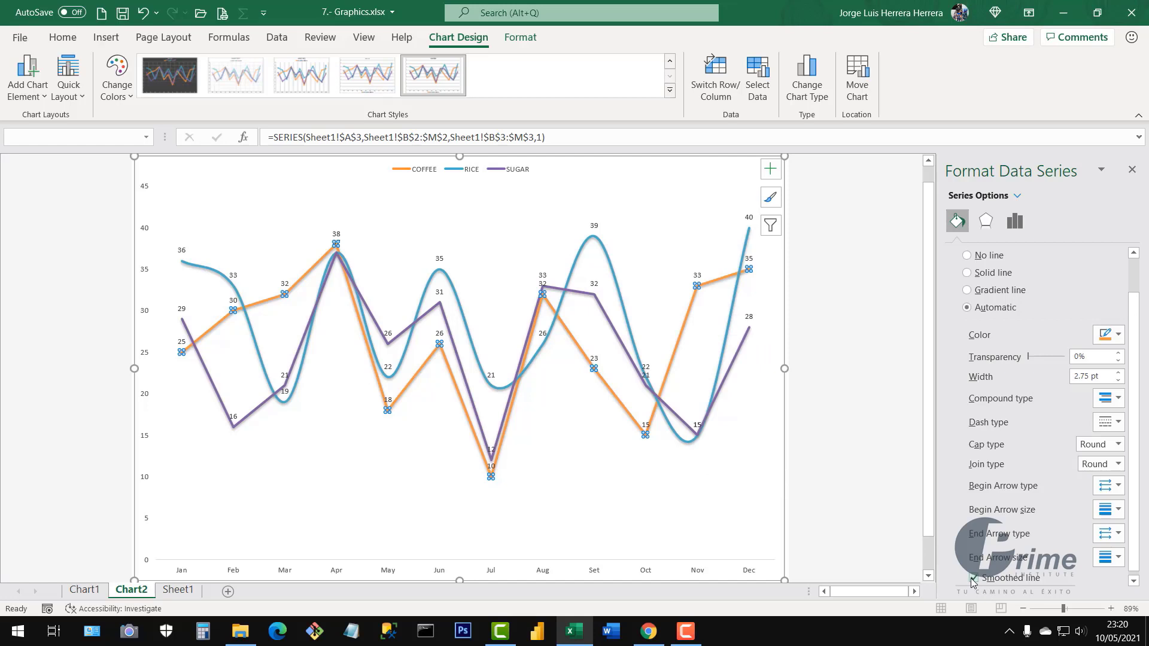
click(615, 334)
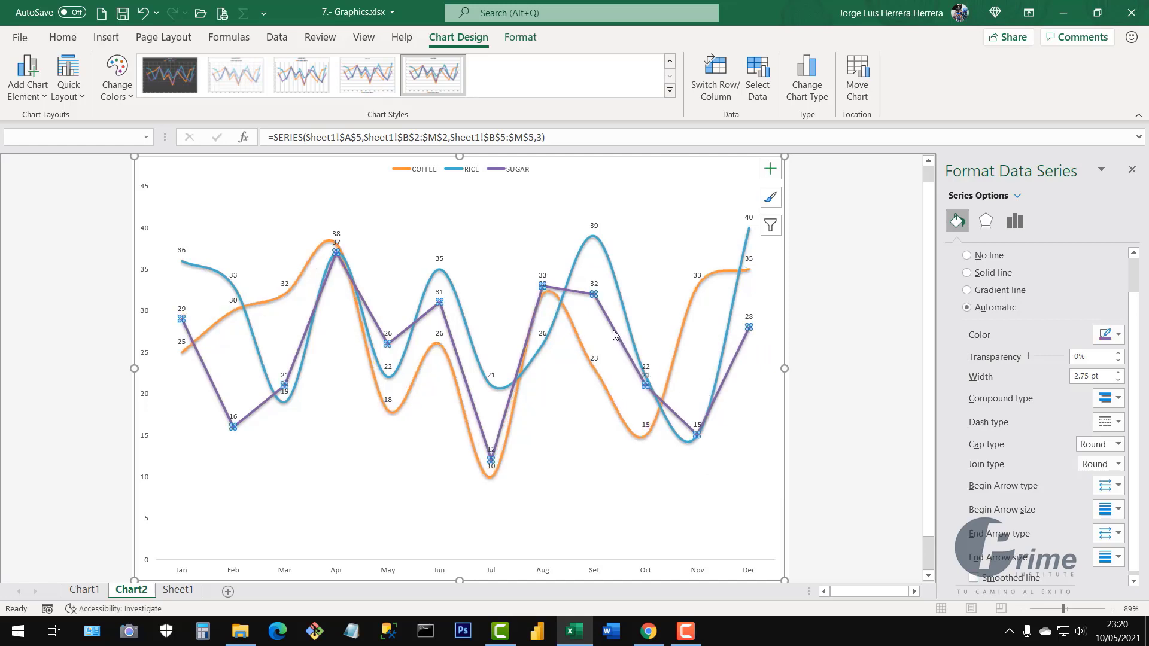
click(973, 578)
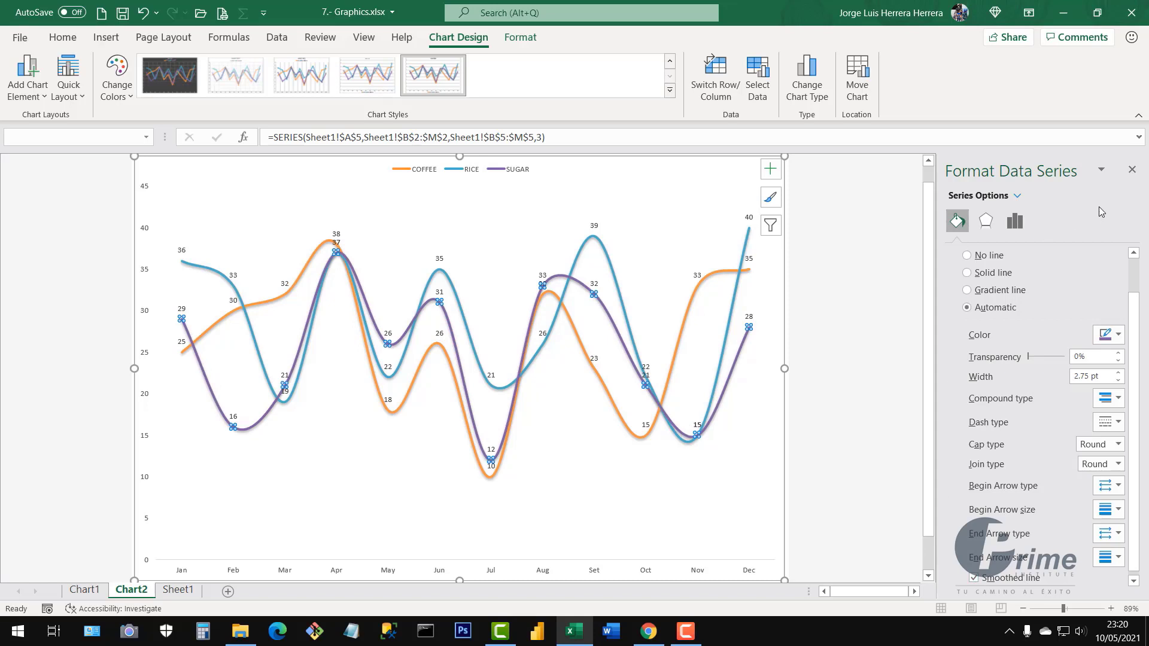
click(1131, 170)
click(995, 359)
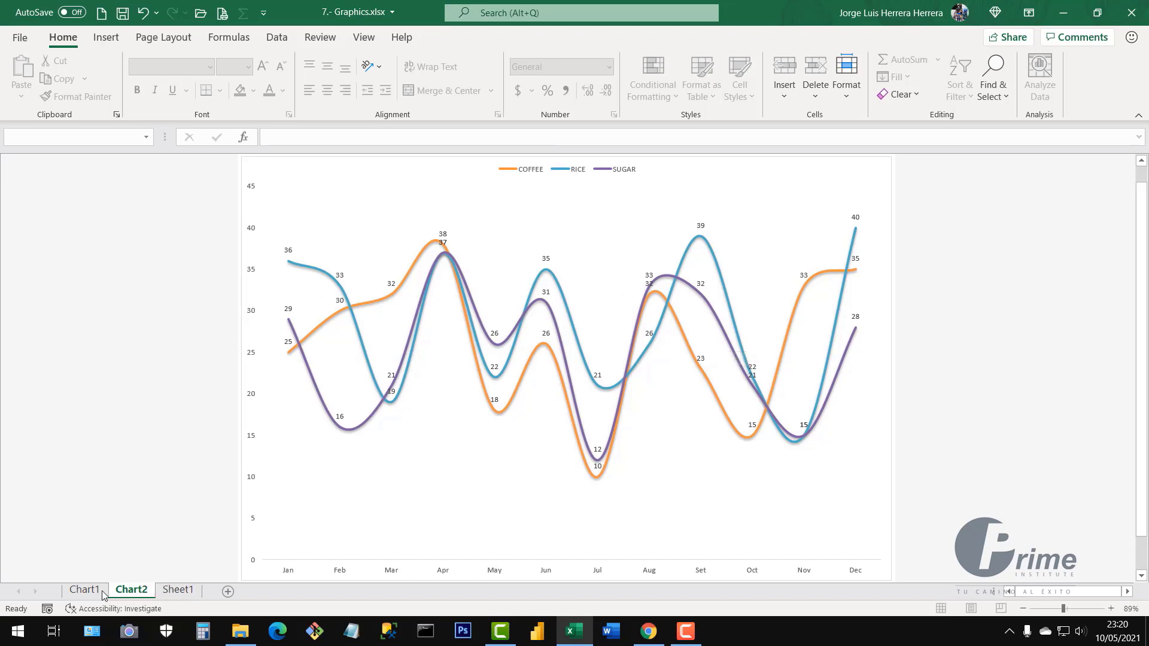
Select the header, RICE and WHEAT rows (A2:M2, A4:M4, A6:M6) on Sheet1 and create a chart sheet with F11
click(178, 591)
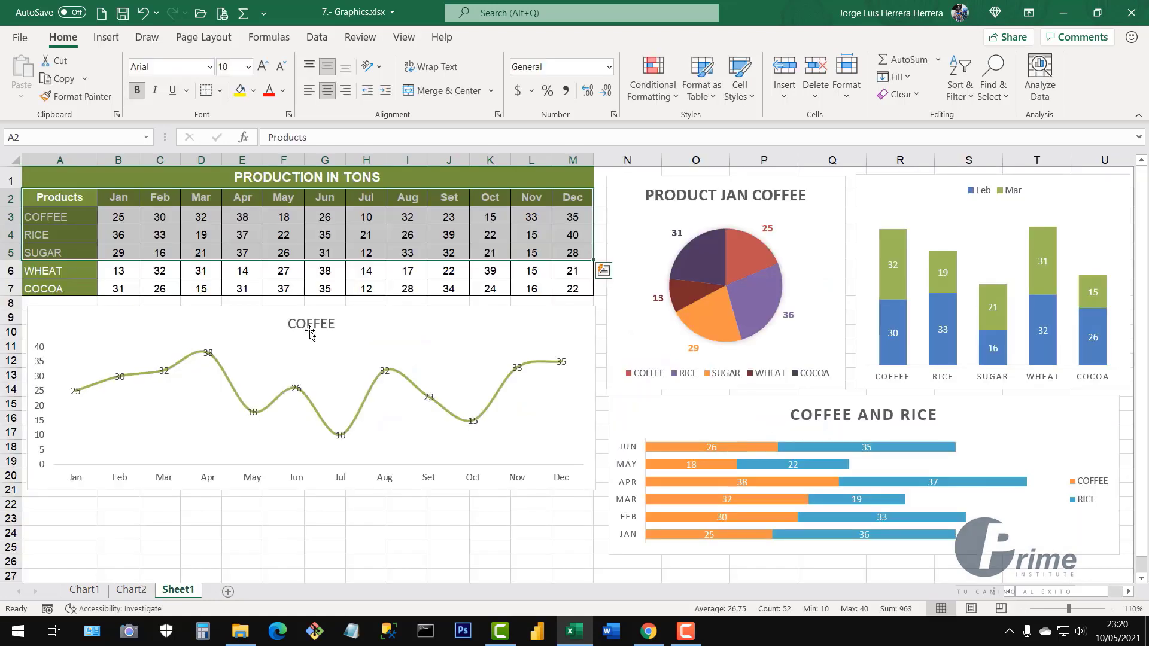
click(287, 287)
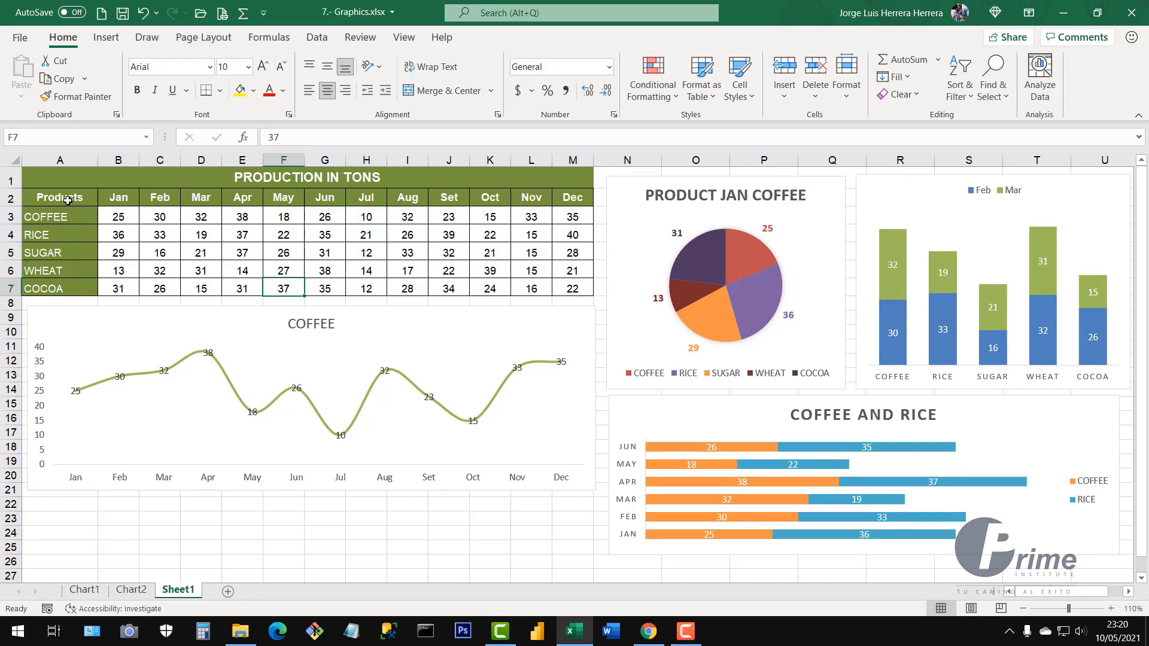
drag(64, 199, 584, 203)
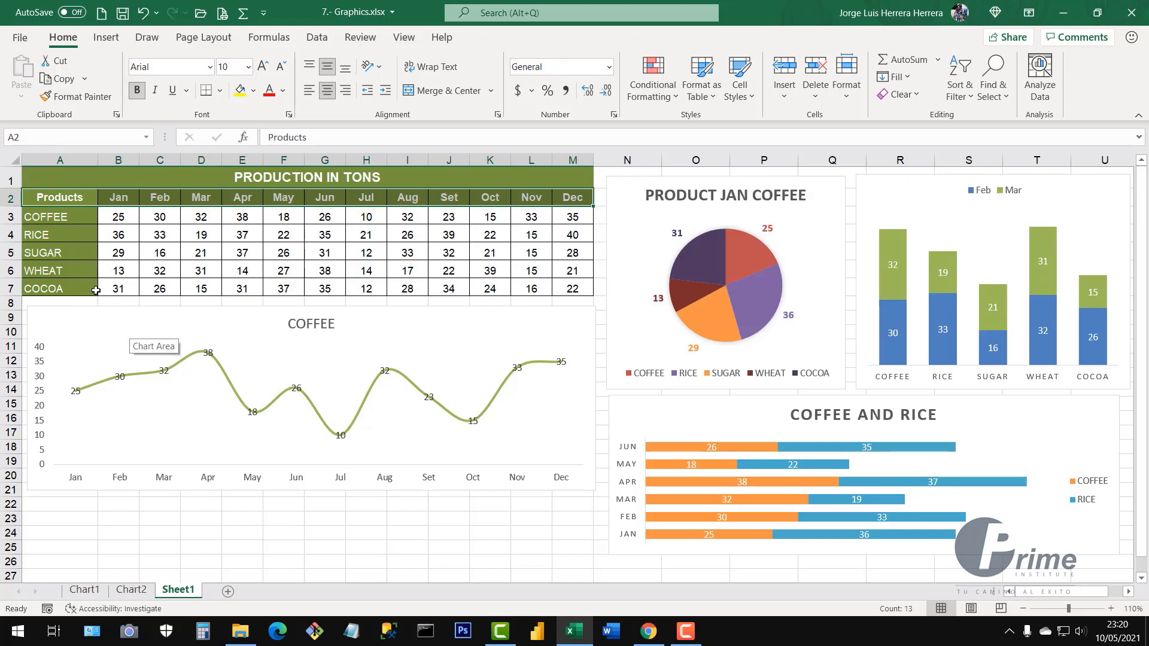
drag(46, 236, 586, 239)
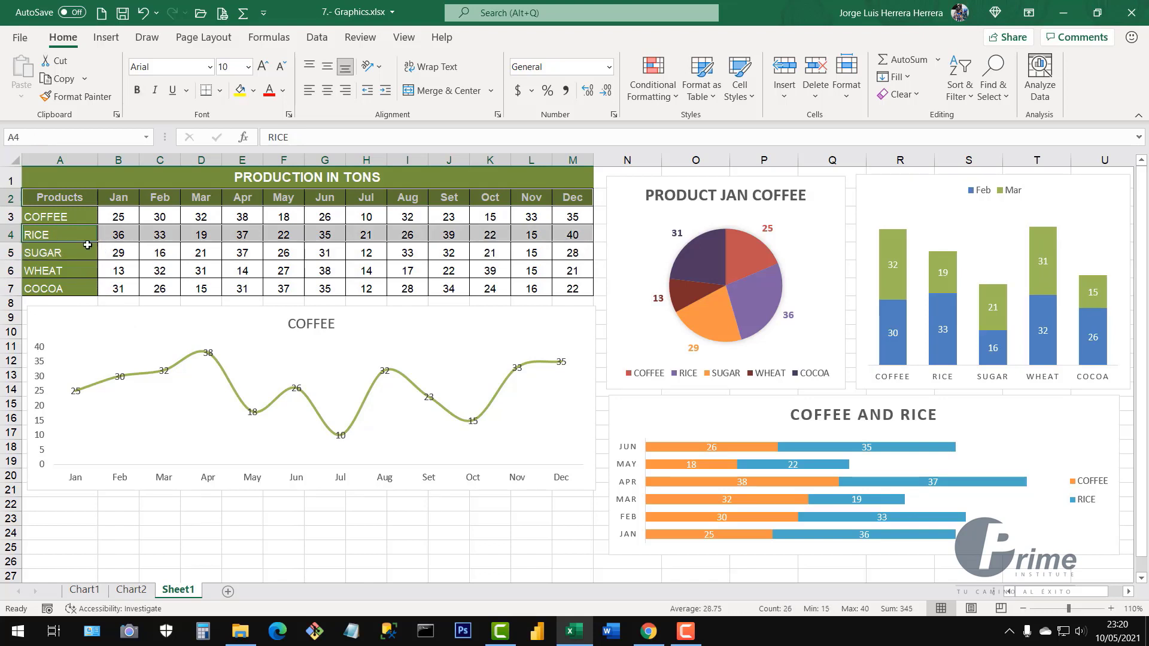
drag(60, 274, 572, 274)
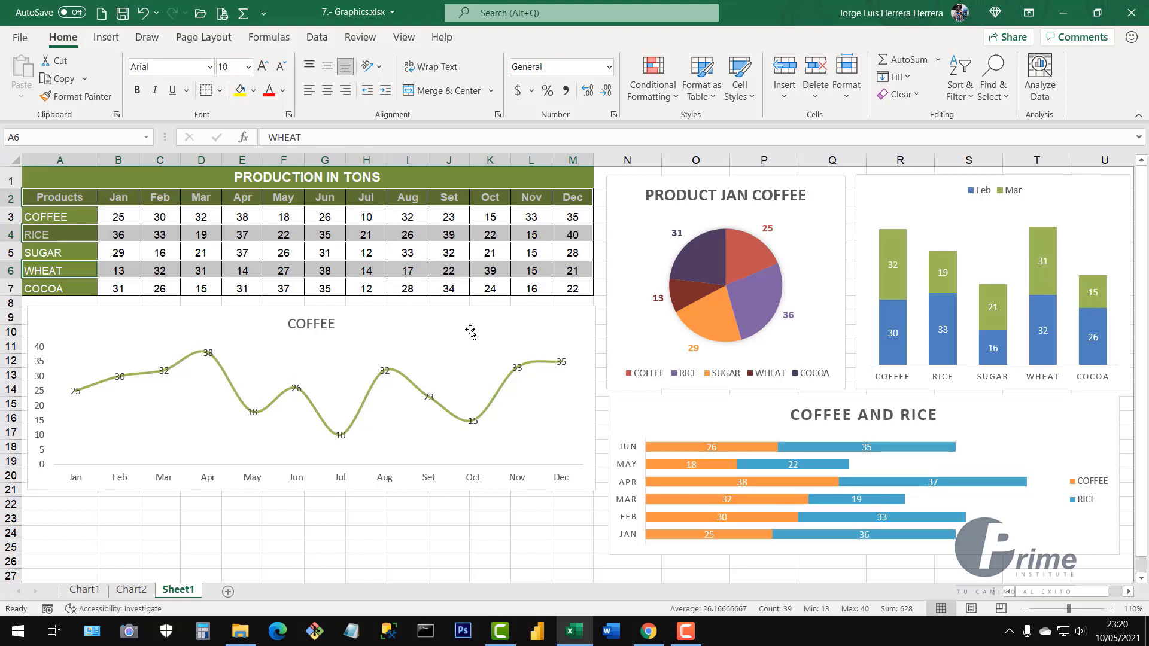
click(99, 37)
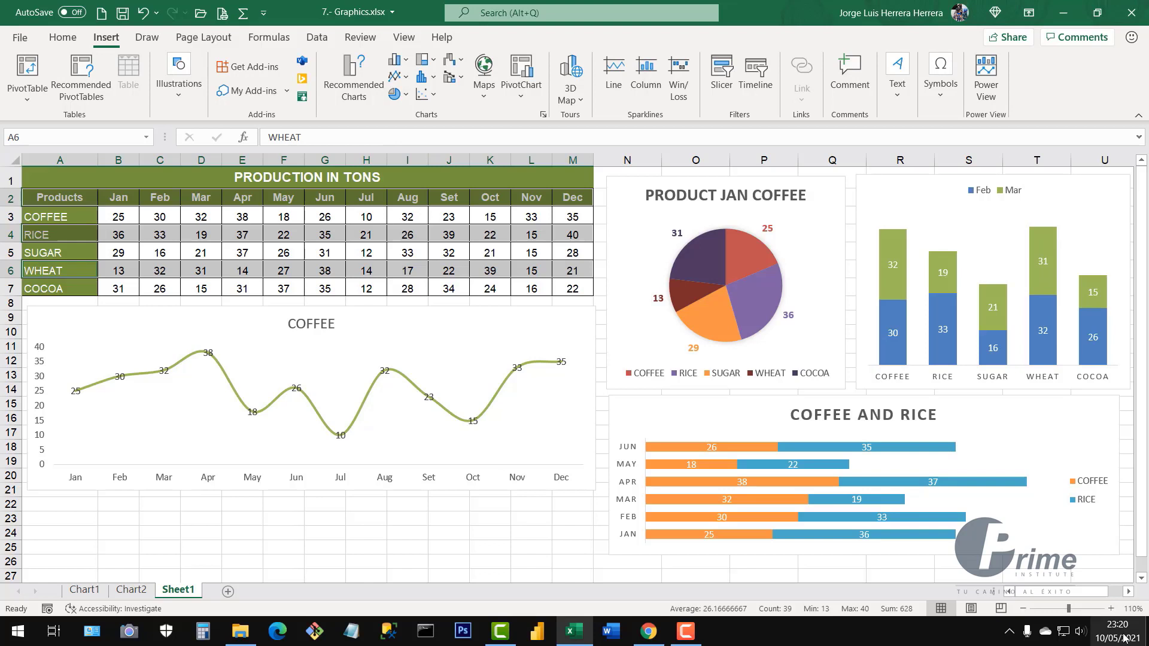
mouse_move(1125, 639)
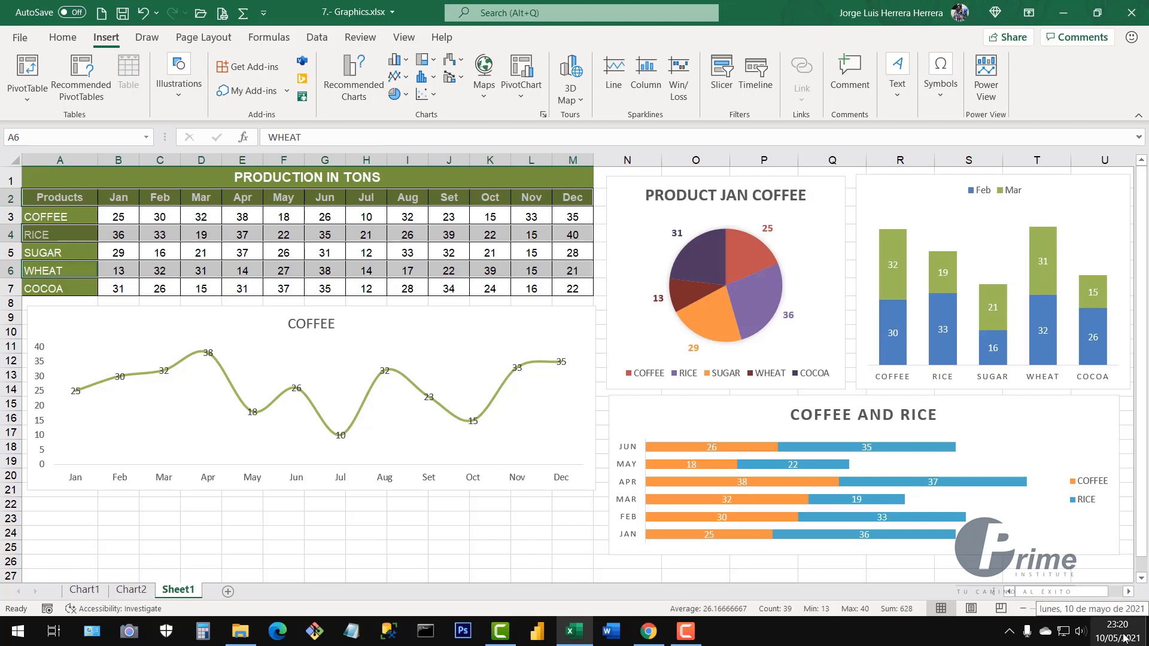
key(F11)
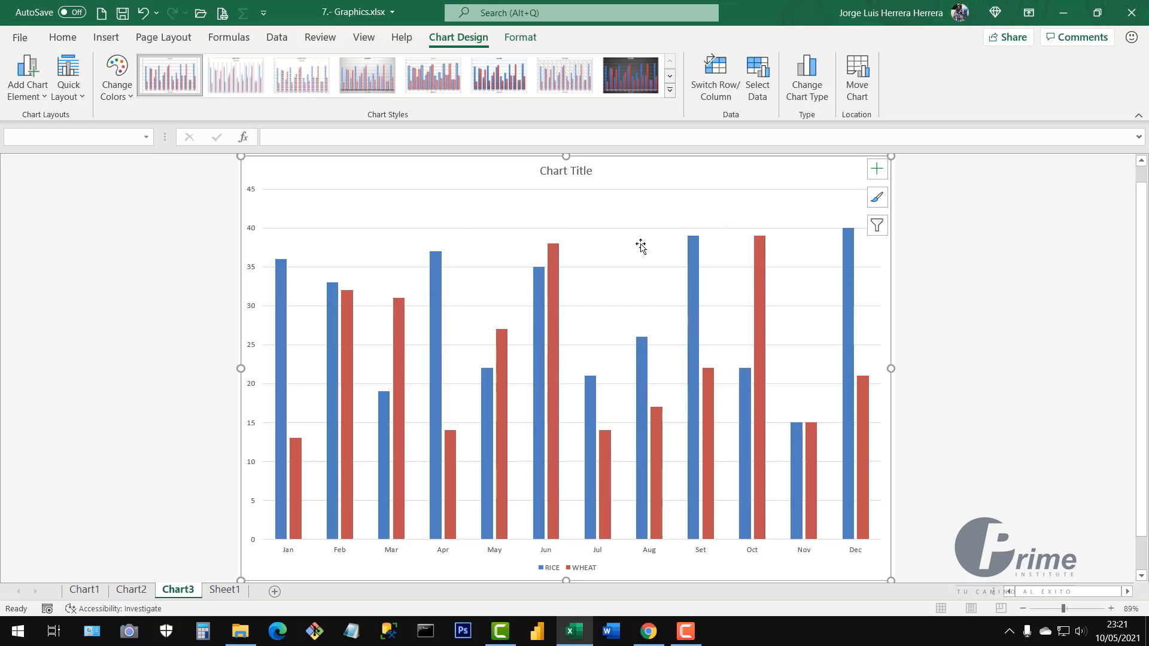
Make Chart3 a combo chart: RICE as clustered columns, WHEAT as Stacked Line with Markers
right_click(629, 225)
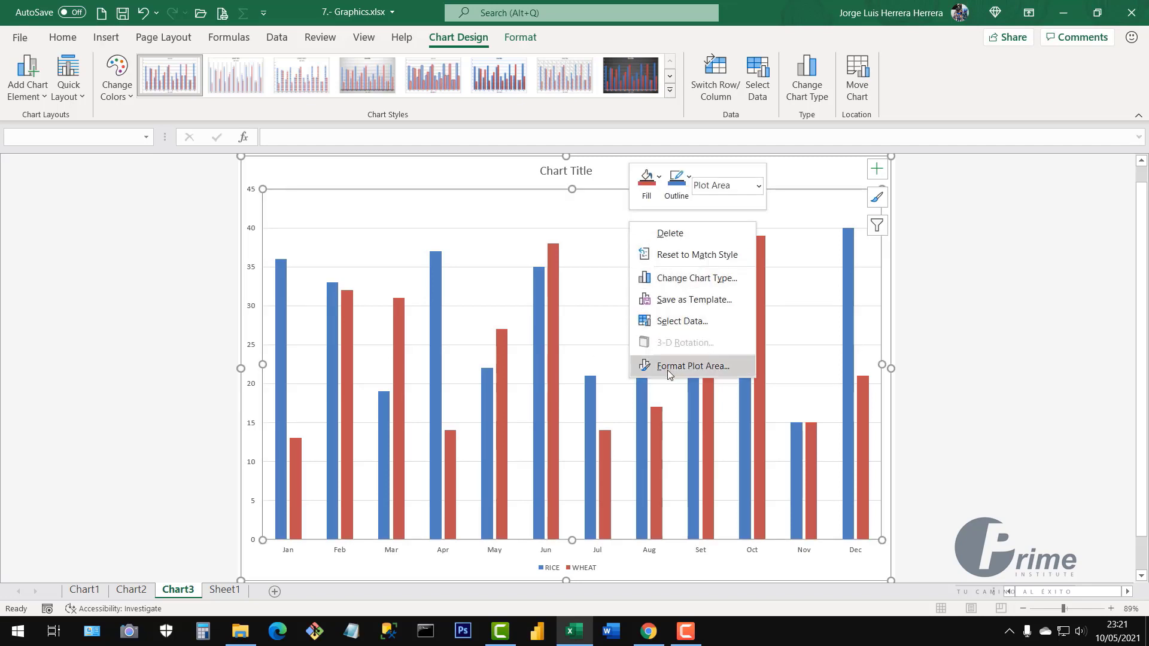
click(673, 283)
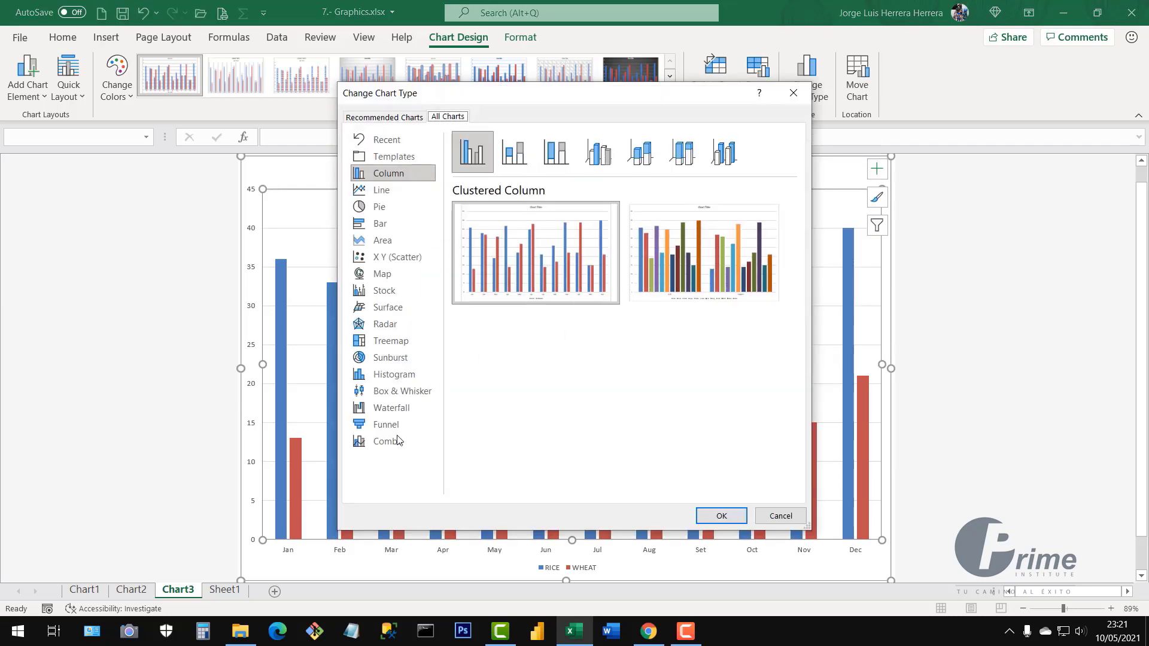
click(385, 446)
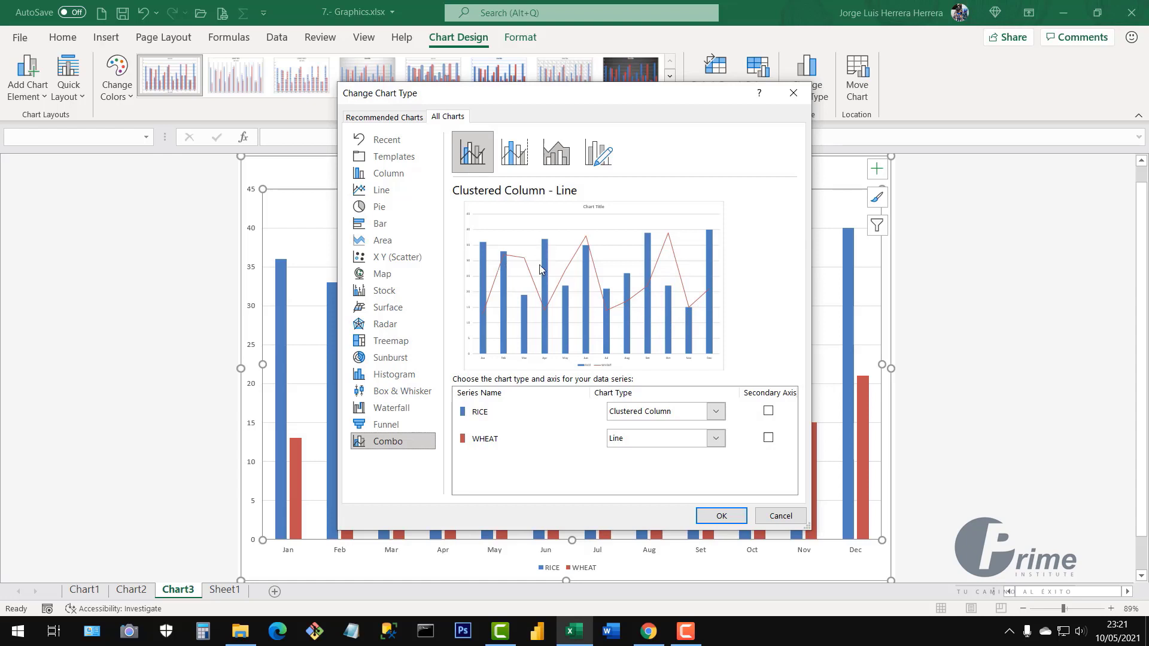
click(715, 412)
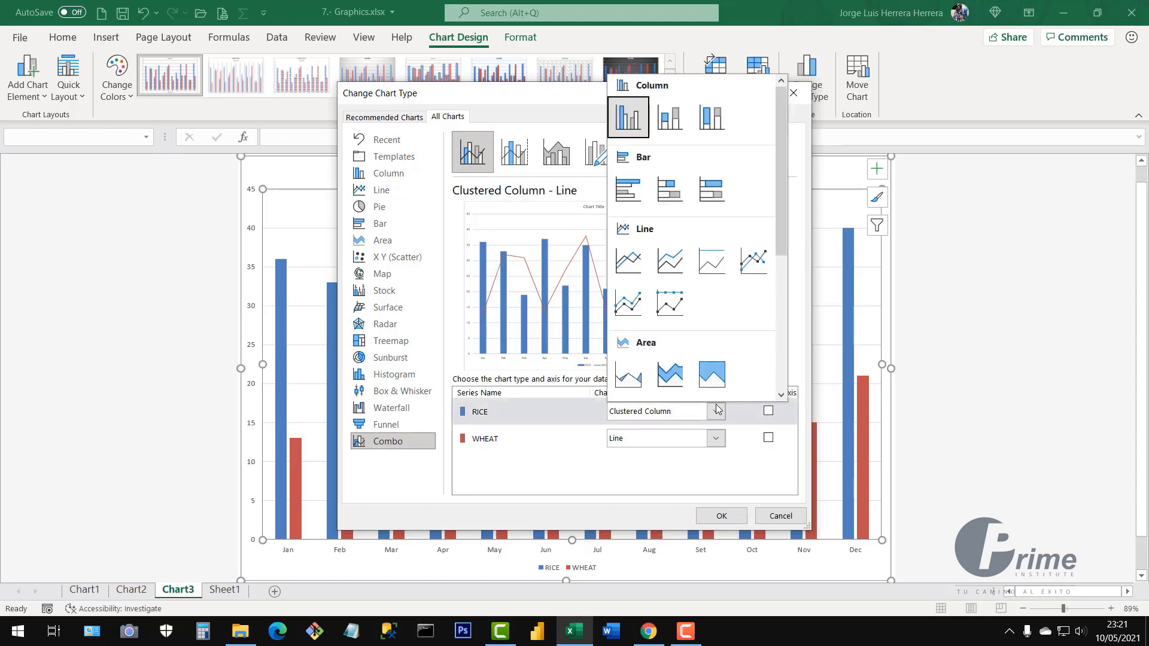
click(635, 205)
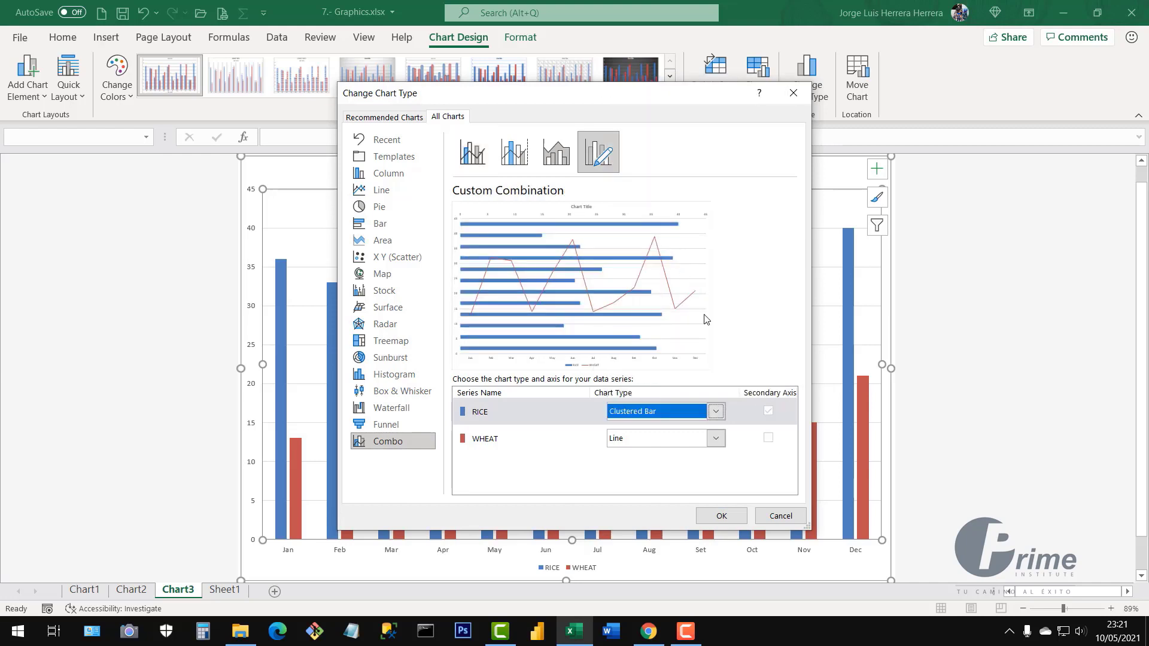
click(716, 411)
click(622, 125)
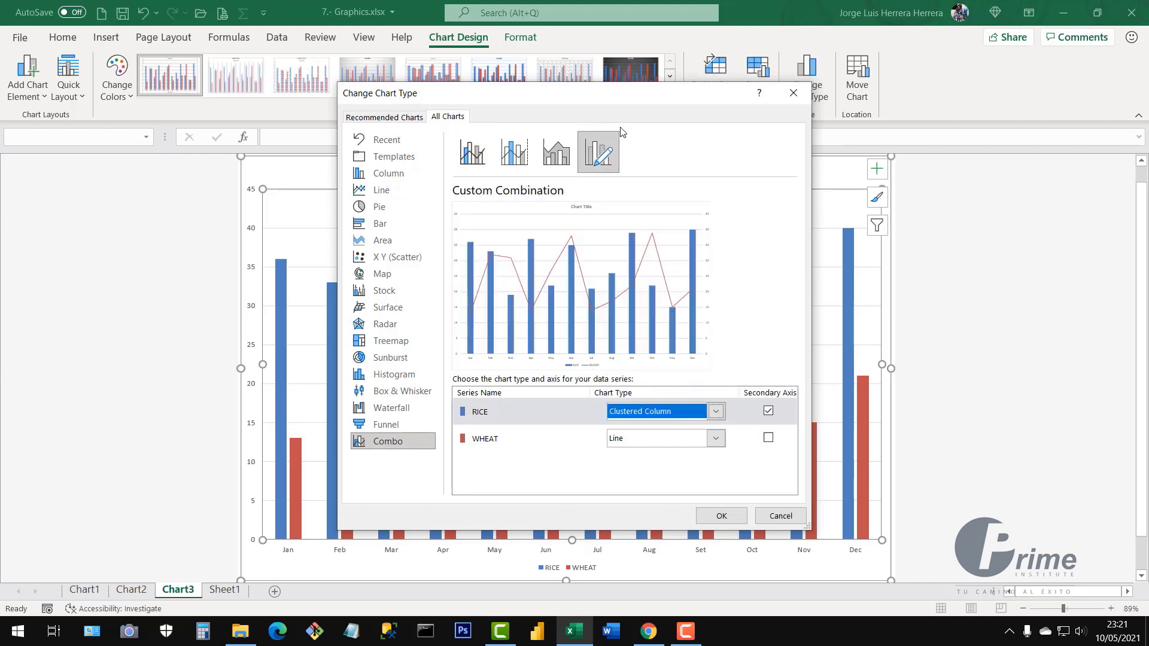
click(716, 439)
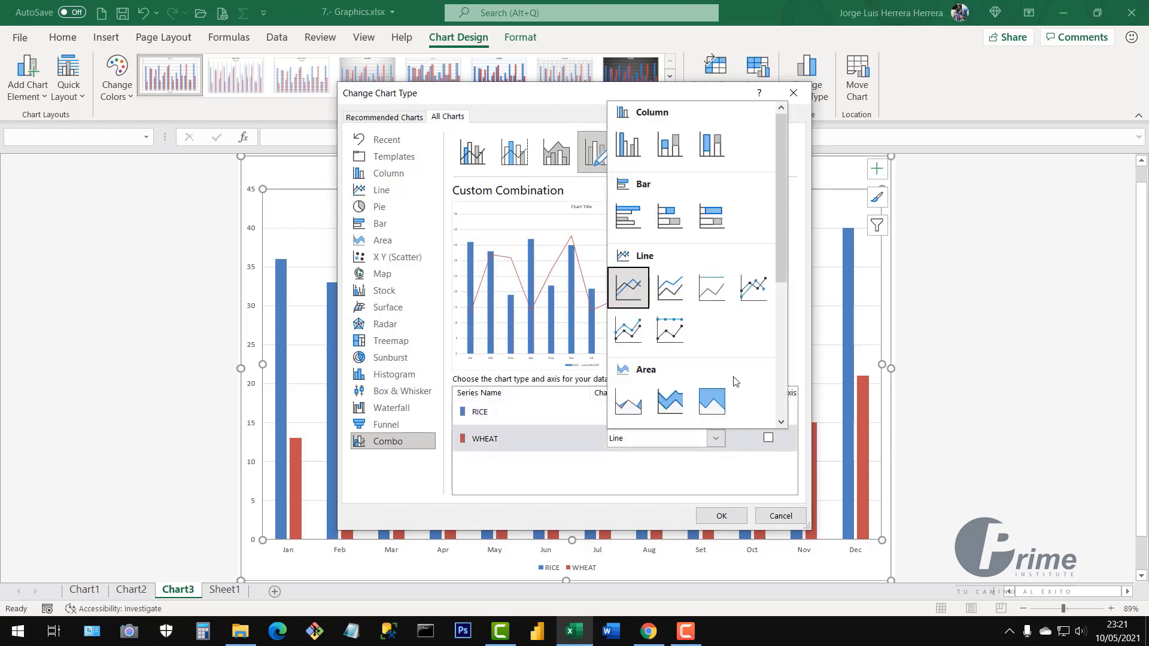
click(757, 296)
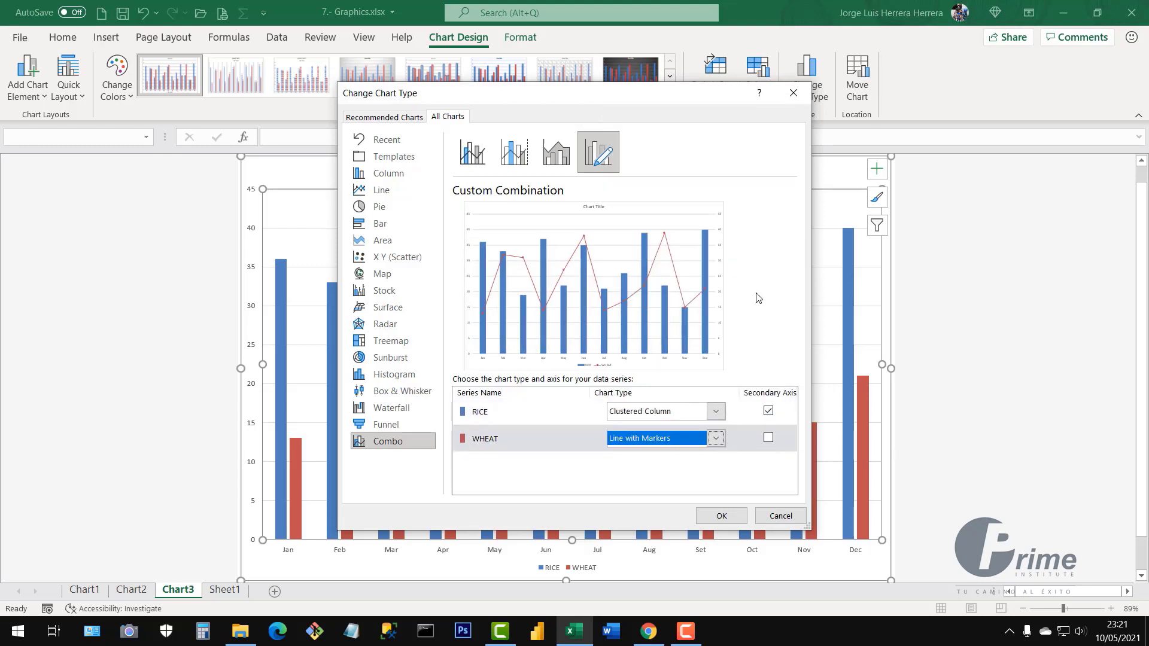
click(717, 439)
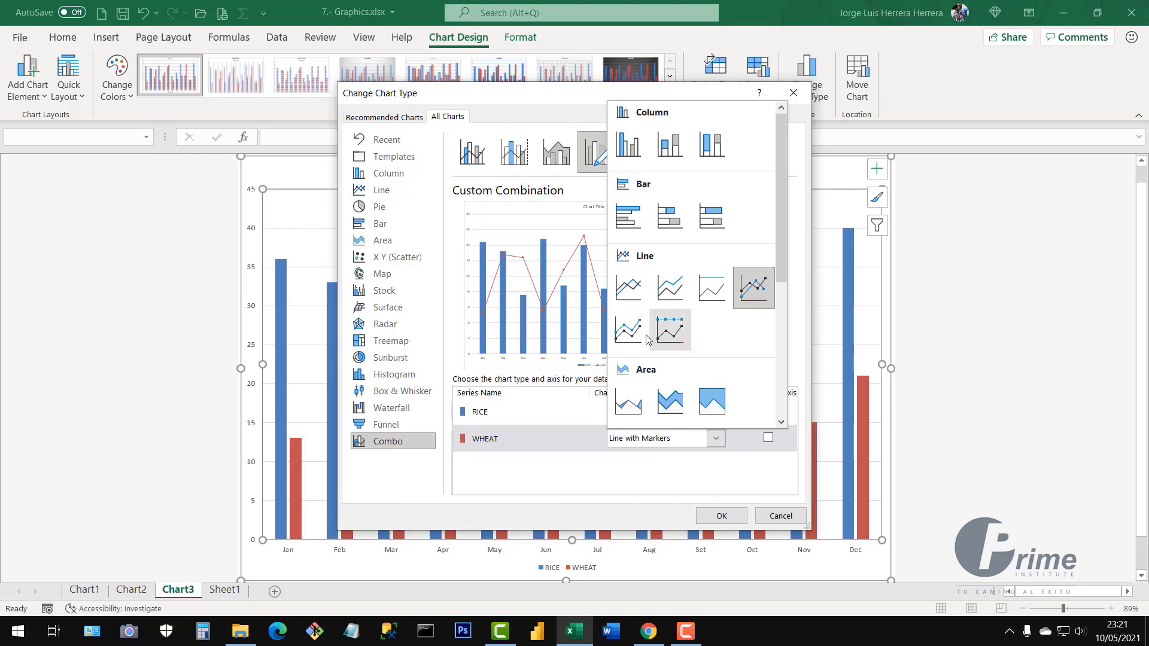
click(627, 333)
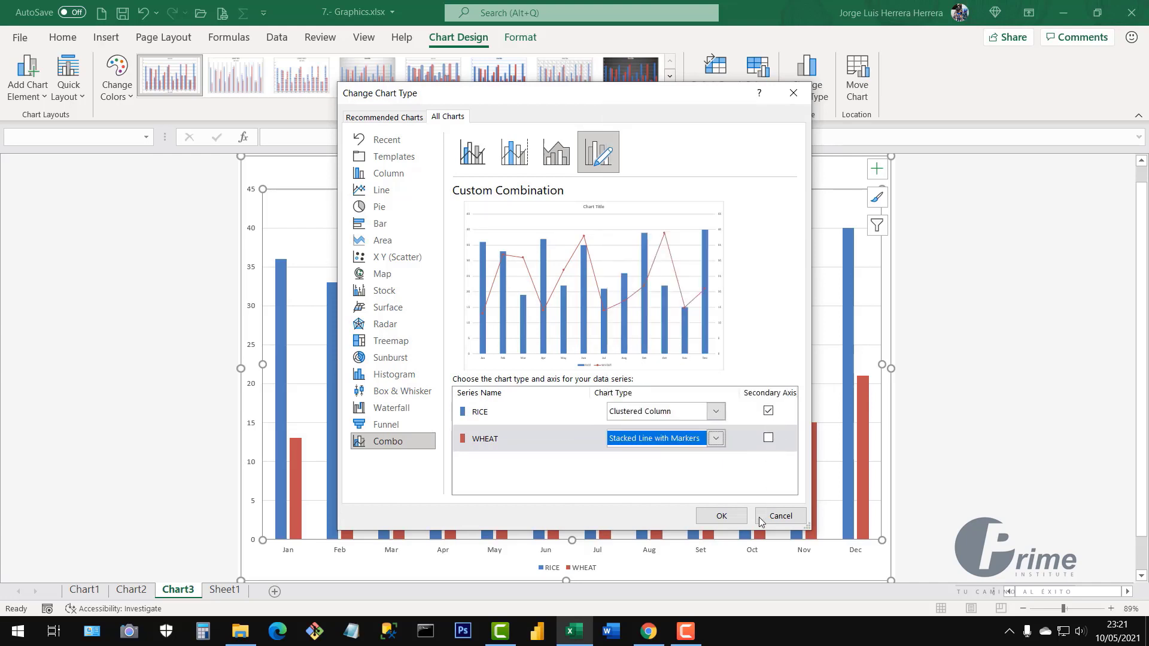
click(723, 515)
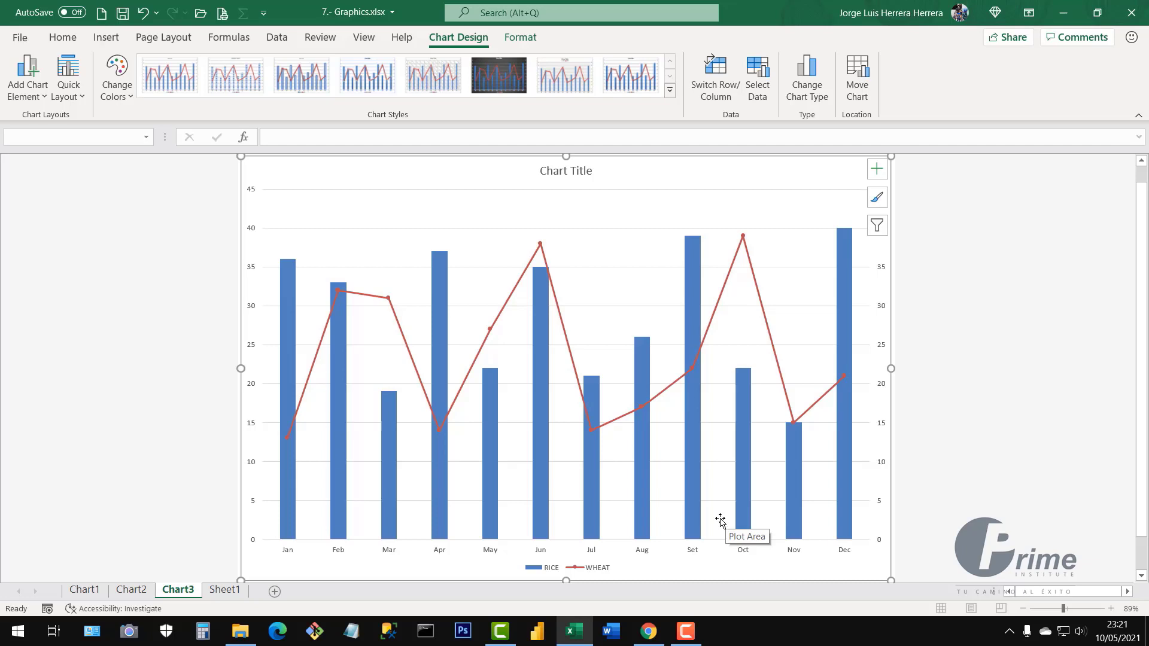
Check both value axes, then open Format Data Series for the WHEAT line
click(882, 391)
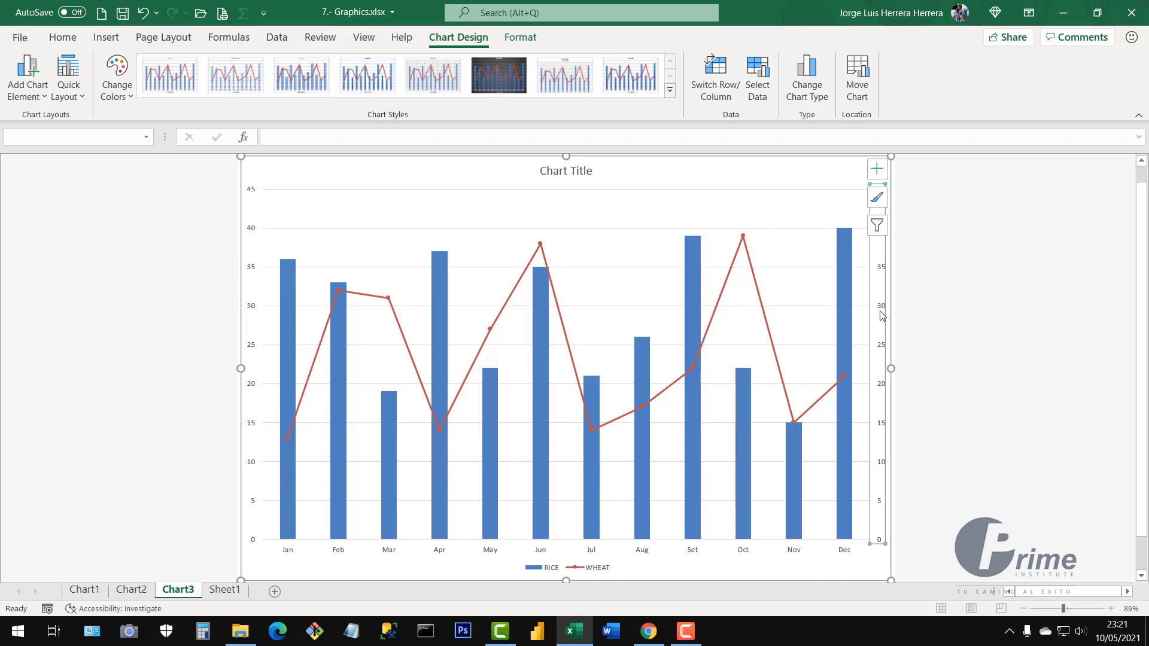
click(251, 310)
click(1013, 291)
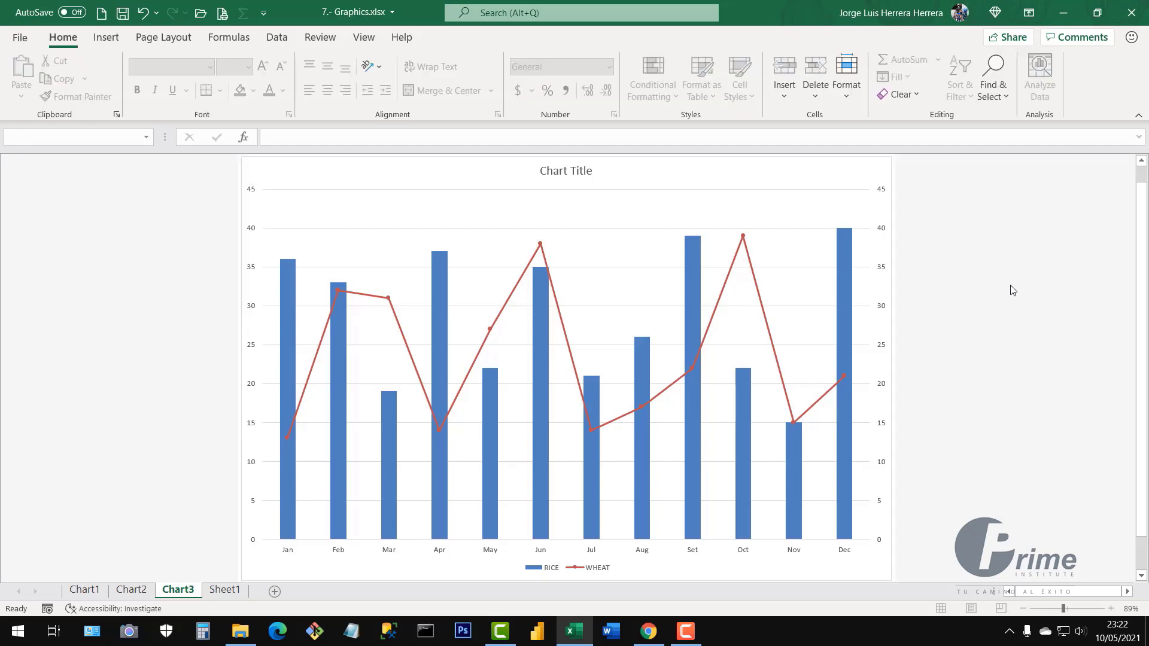
click(252, 310)
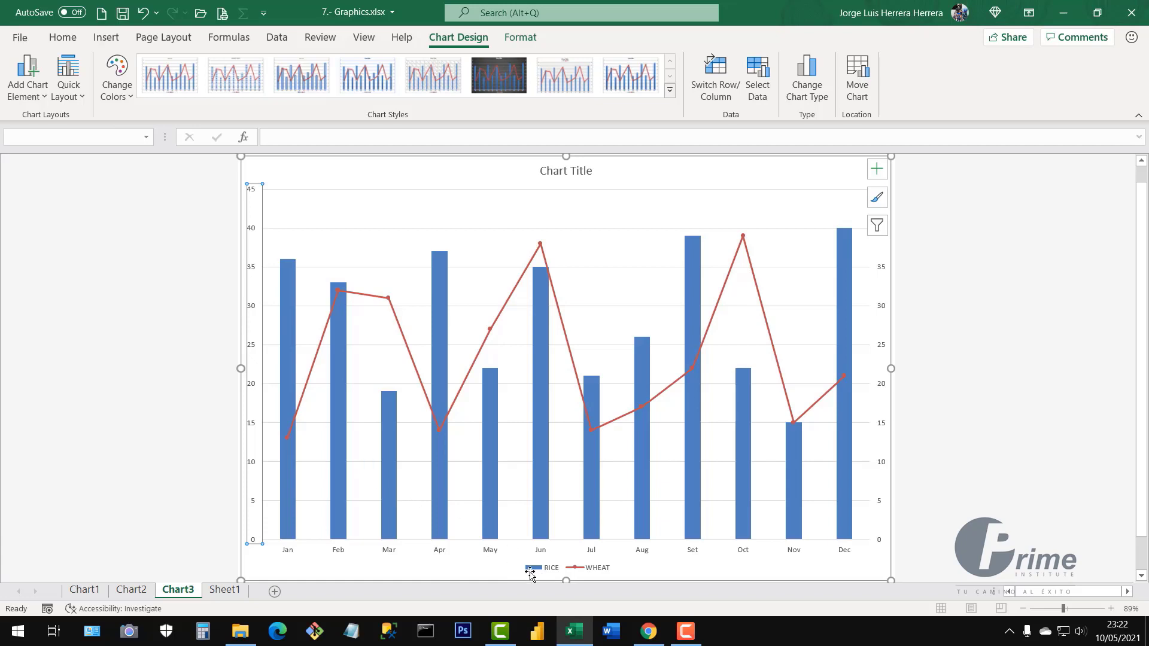
click(885, 427)
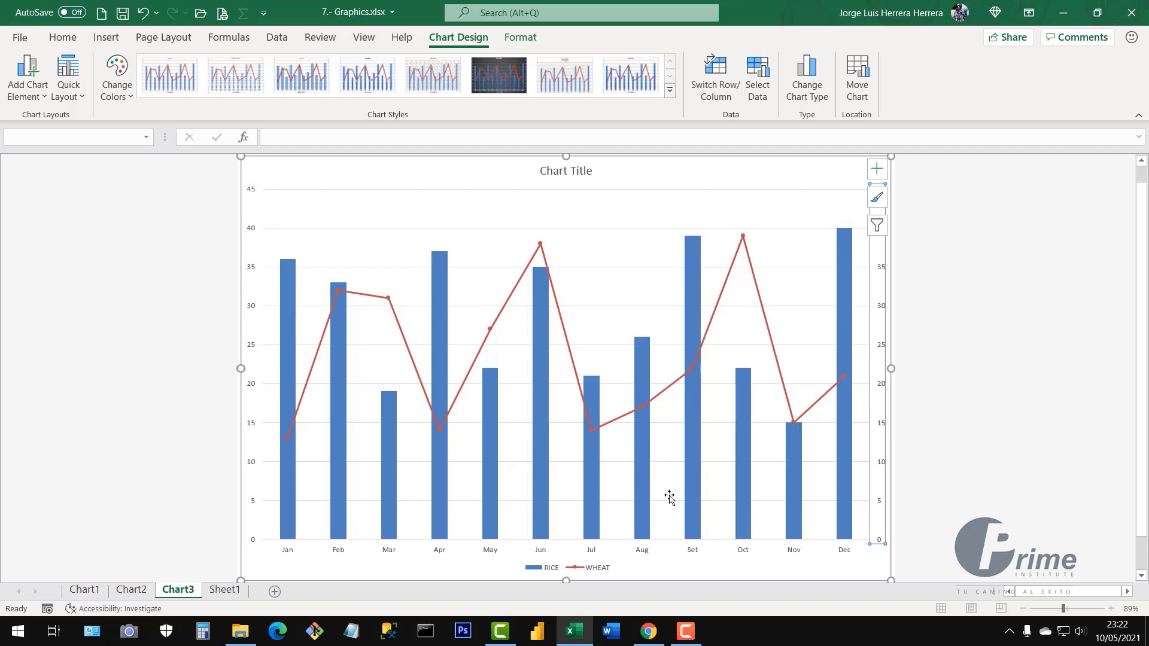
click(954, 403)
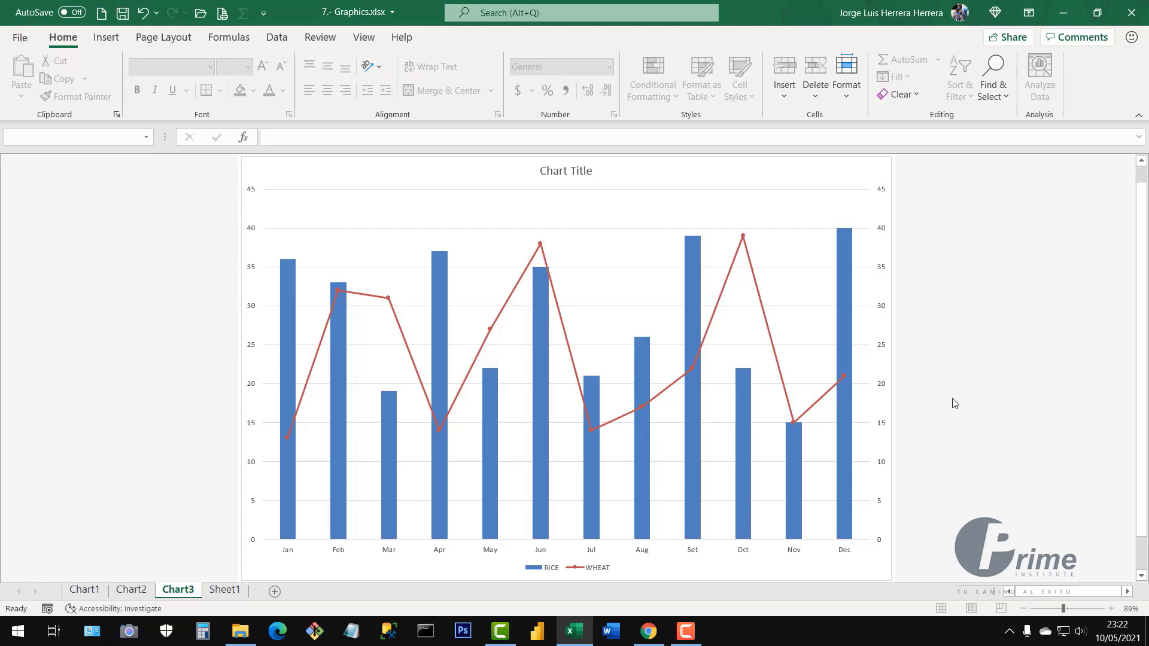
right_click(565, 323)
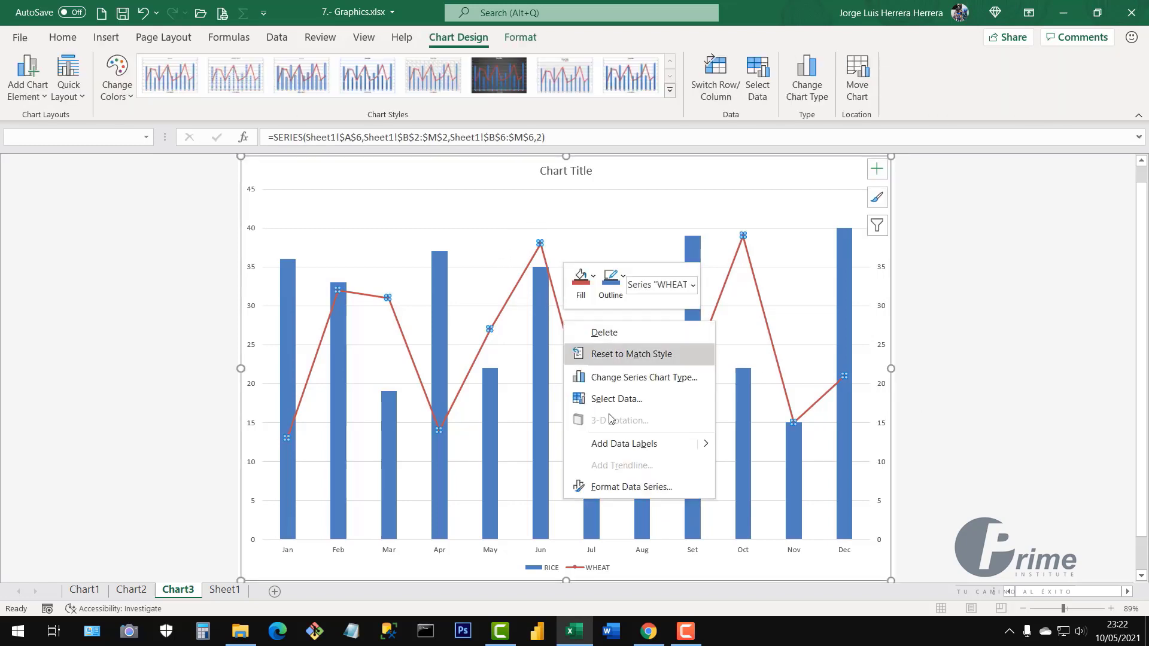
click(623, 487)
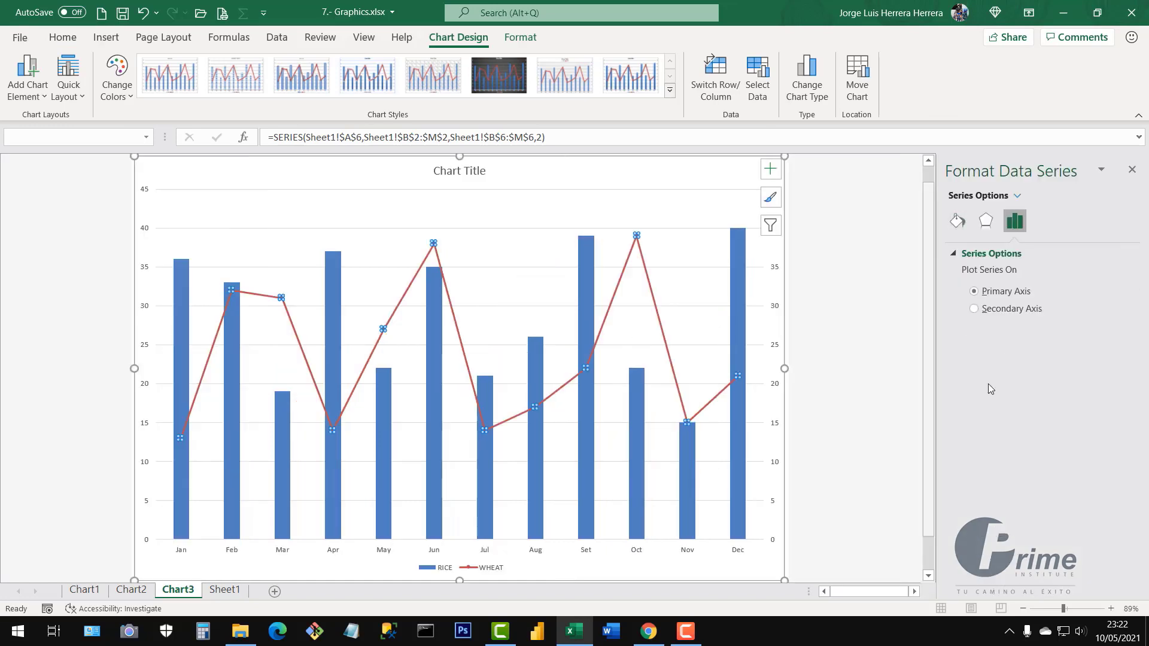
Set the WHEAT line to Smoothed line and close the formatting pane
click(957, 222)
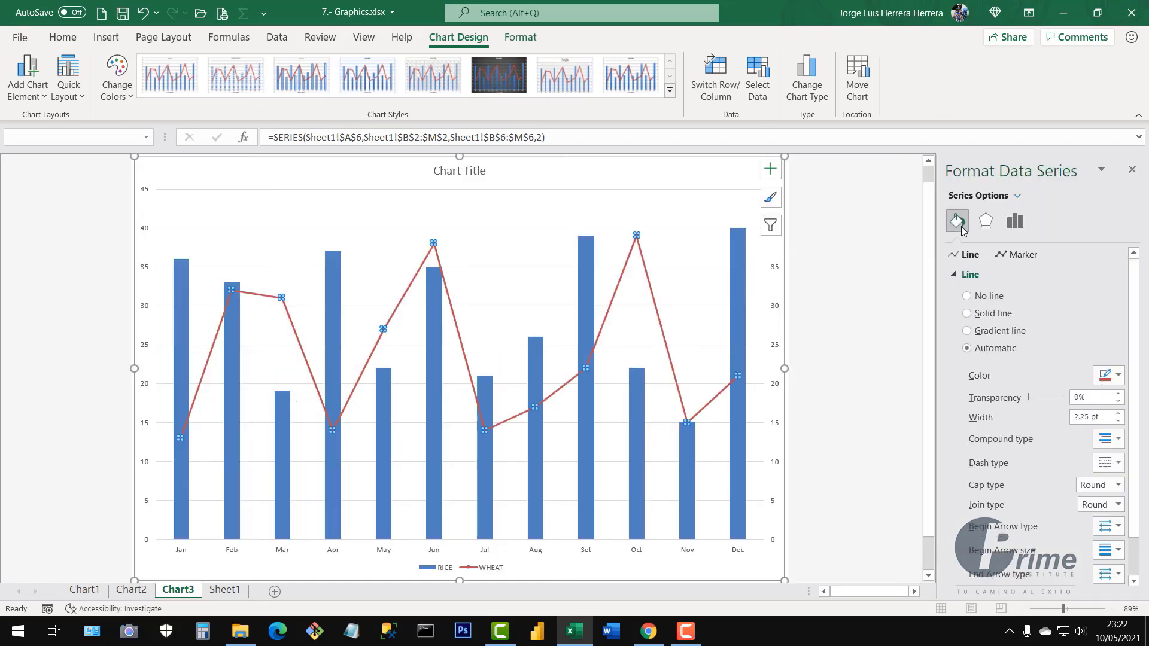
scroll(960, 509, down, 3)
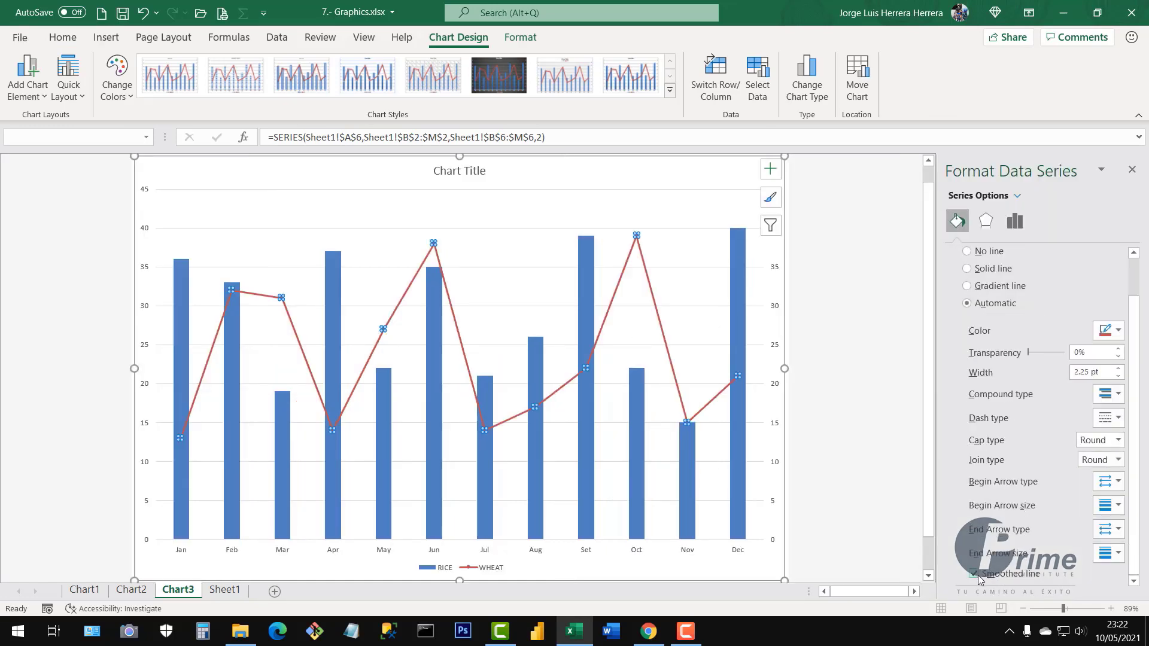
click(1132, 170)
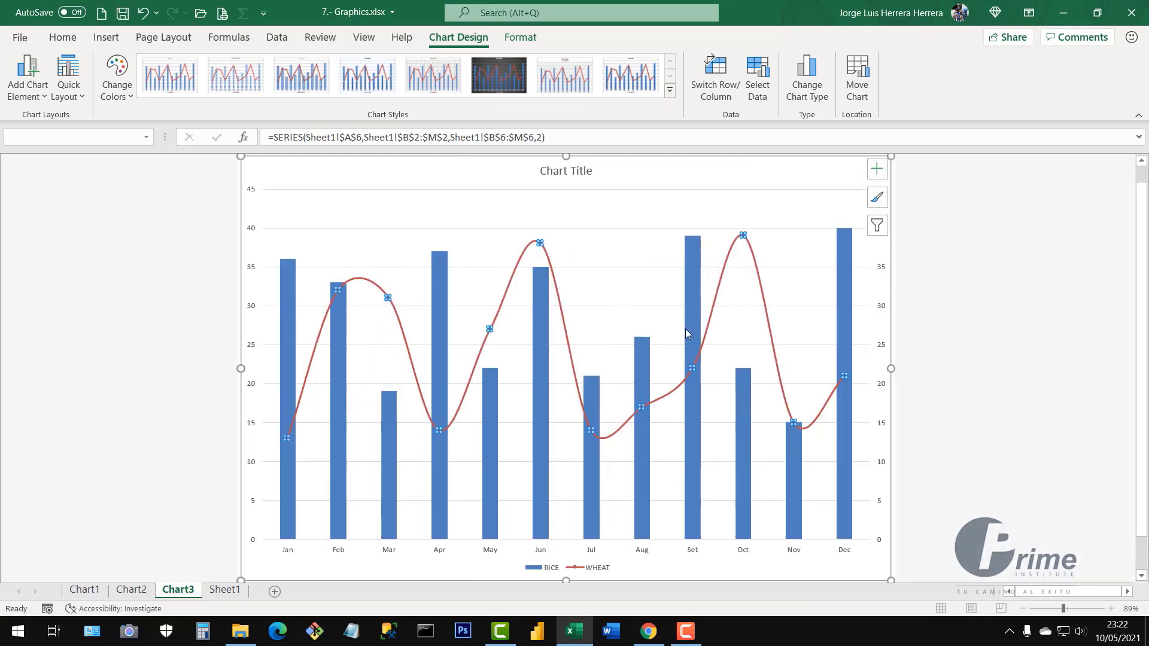
Remove Chart3's gridlines and title, and place the legend at the top
click(878, 174)
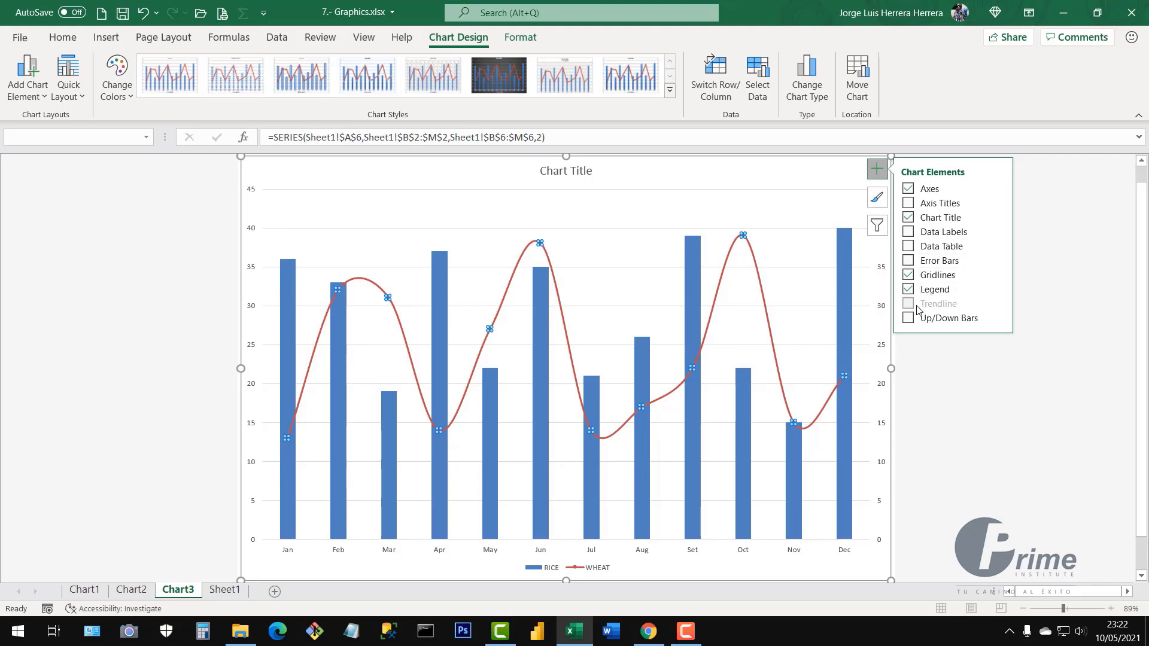
click(908, 276)
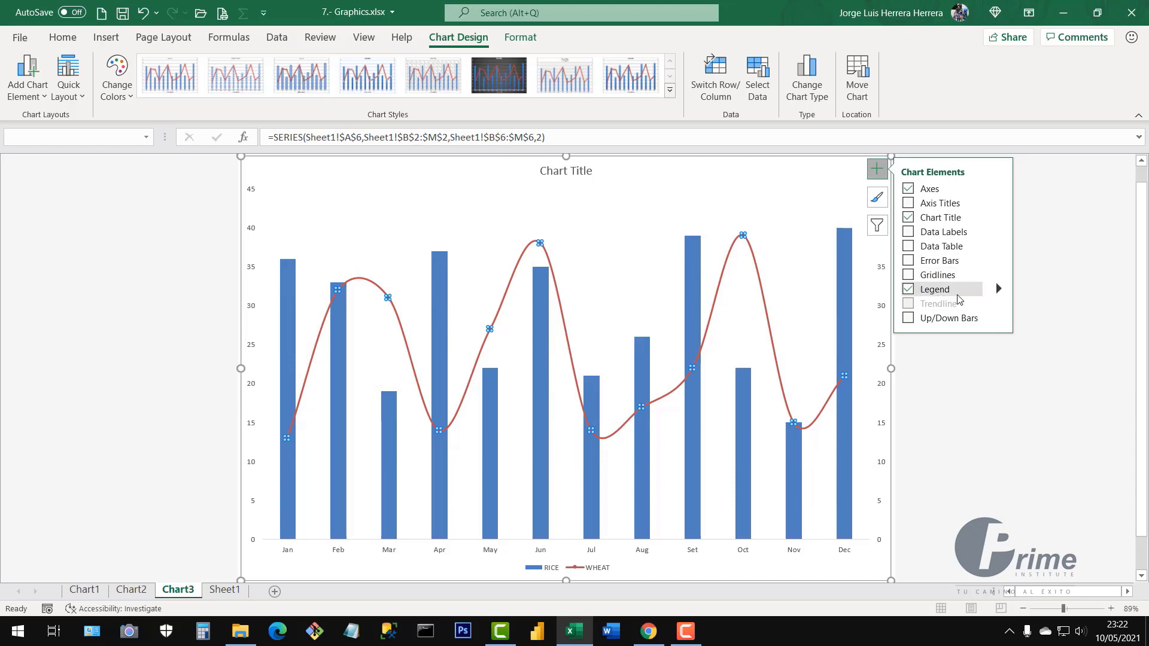
click(998, 289)
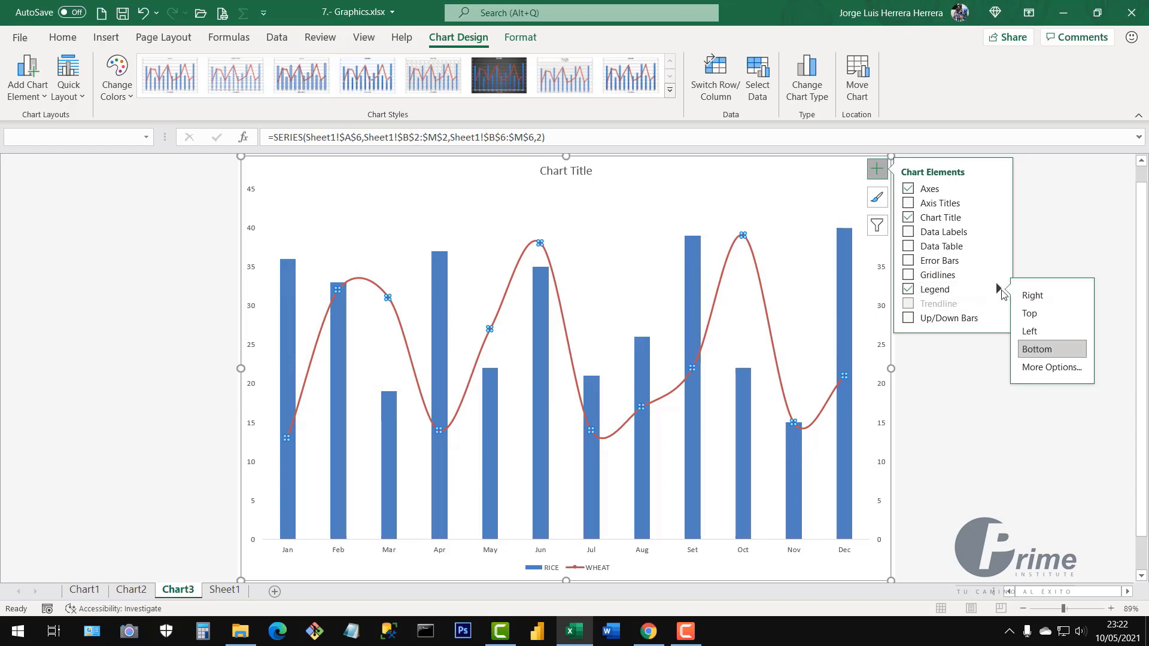
click(1031, 313)
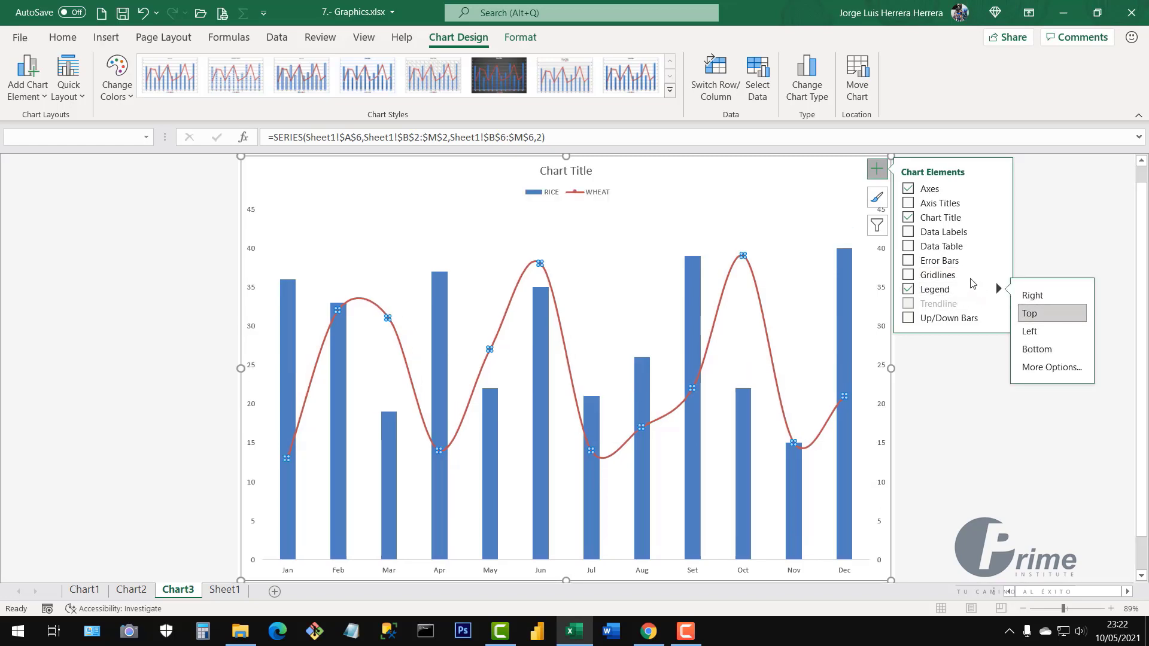
click(909, 220)
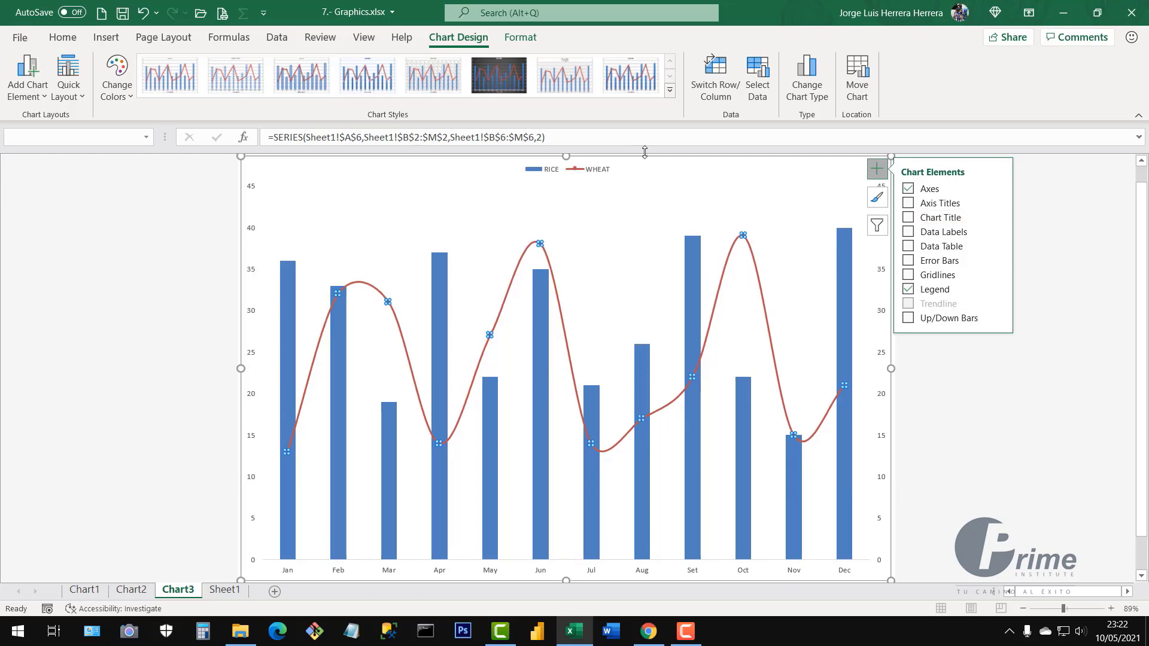
click(1015, 417)
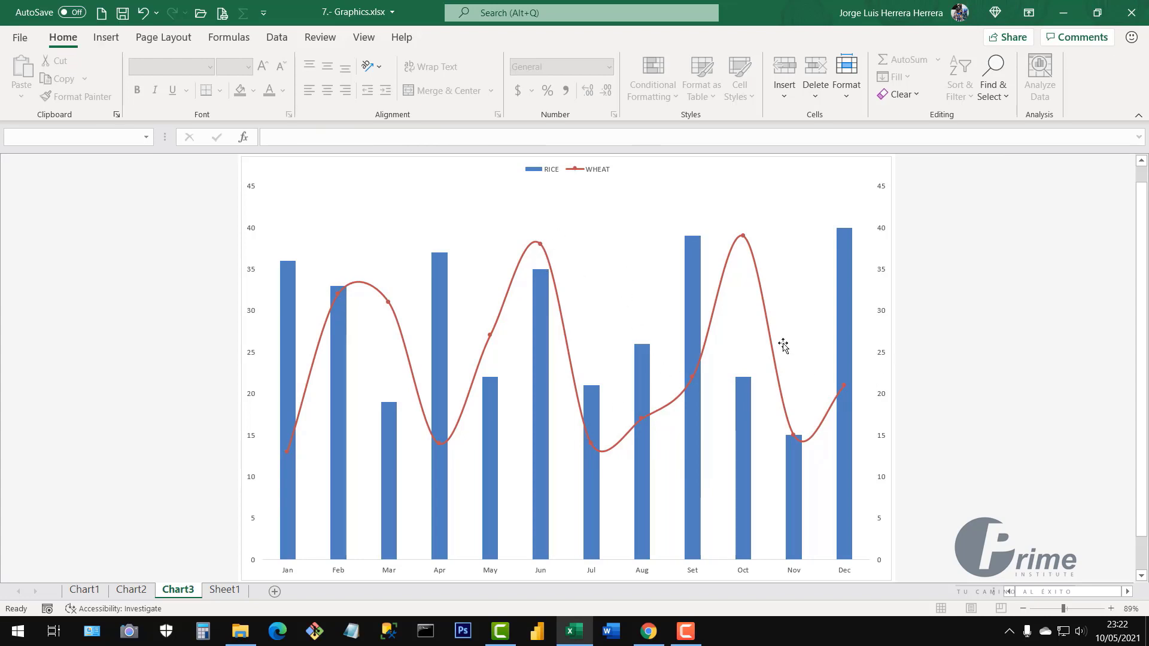
click(811, 203)
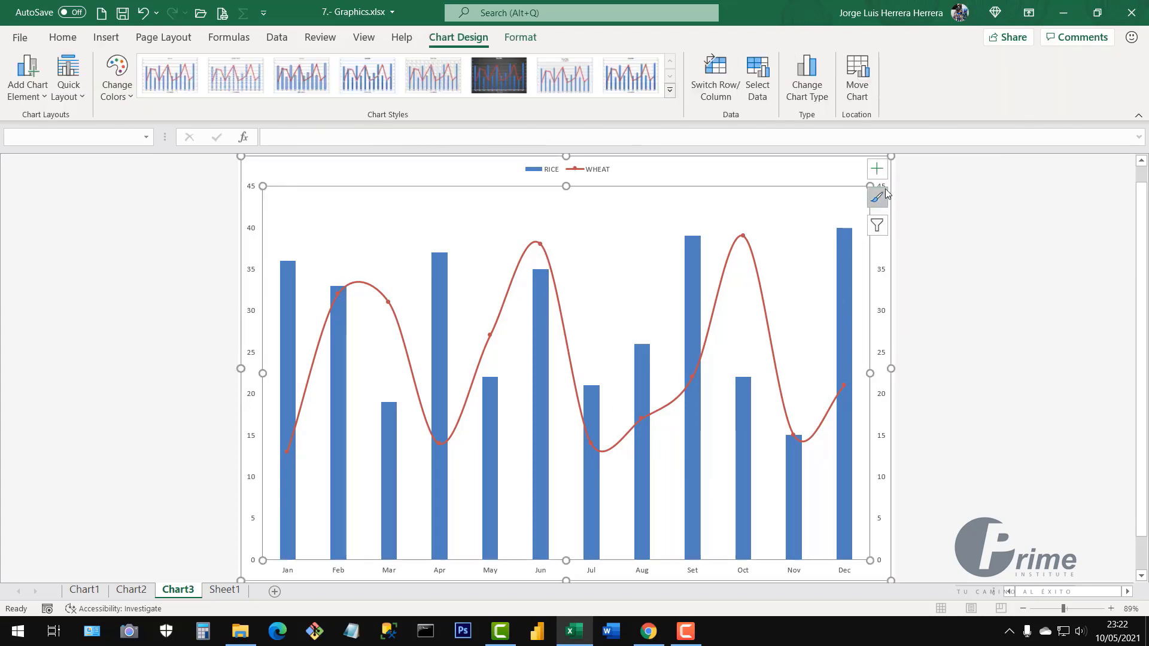
Add data labels to the RICE columns and WHEAT line points
click(878, 169)
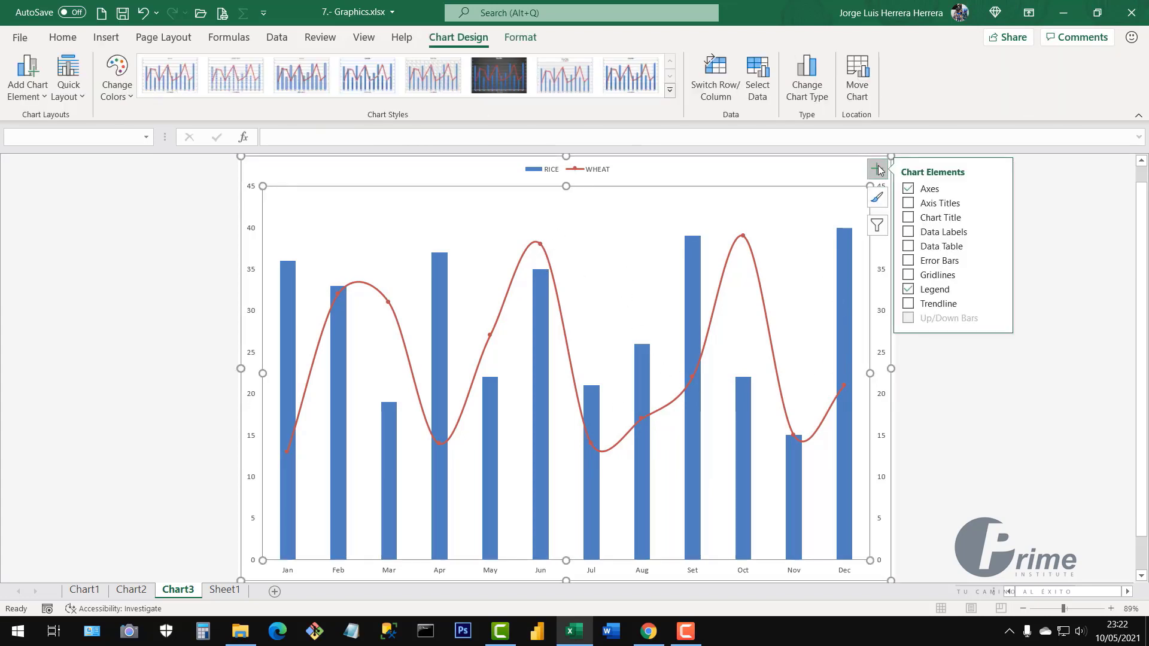
click(907, 235)
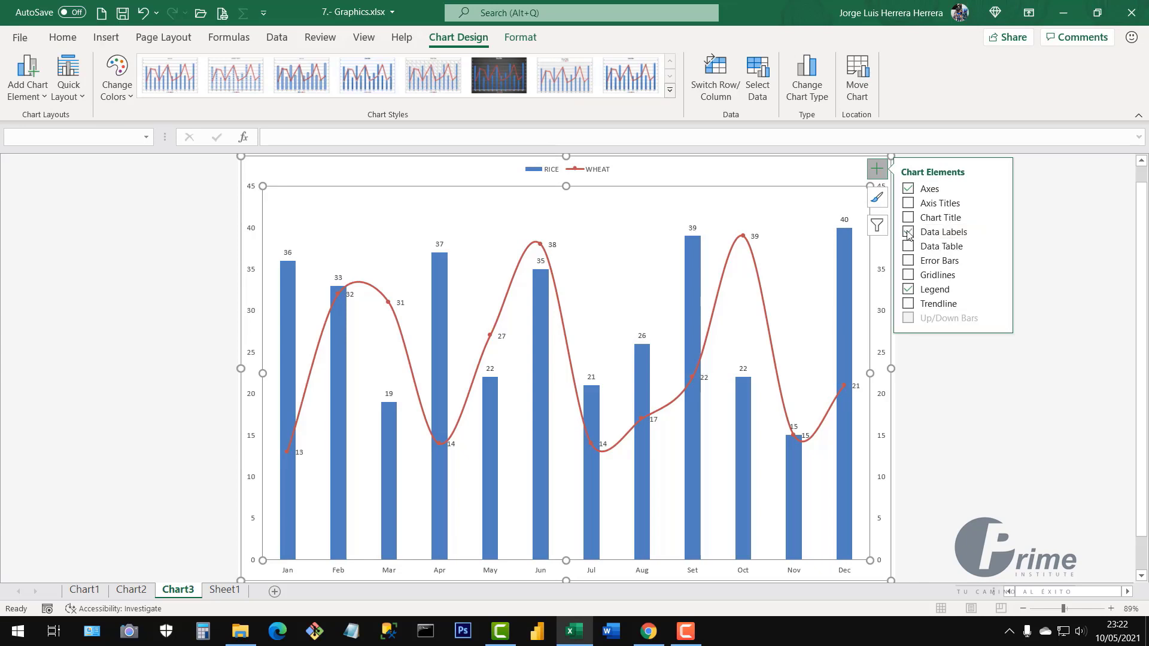
click(996, 435)
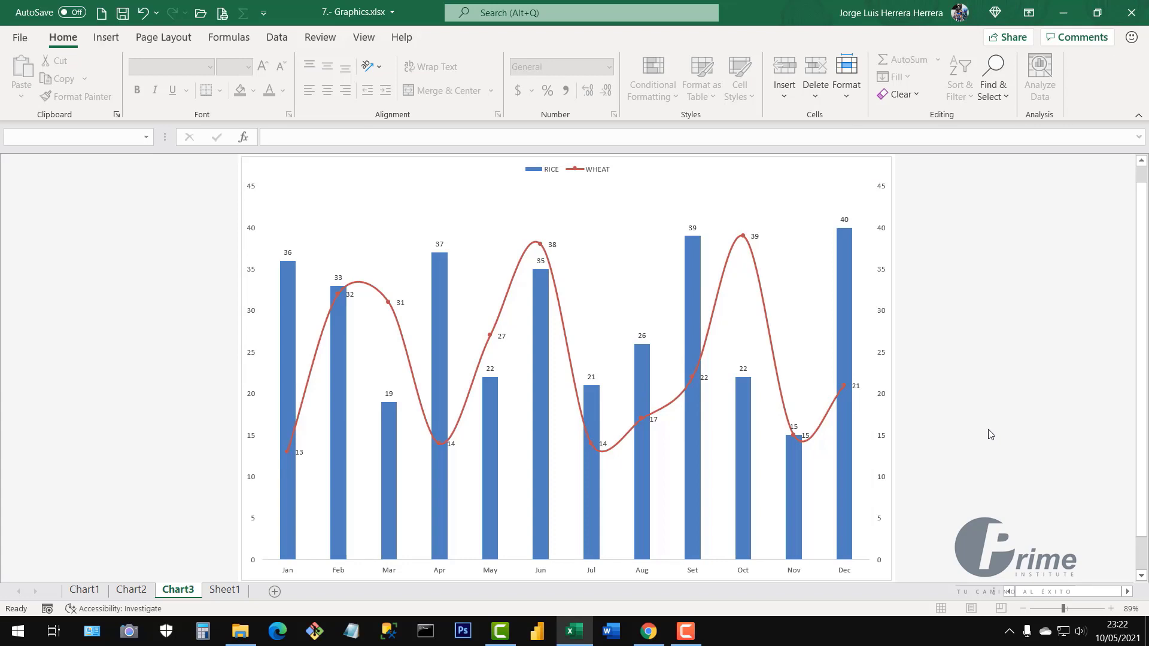
Fill the RICE columns with the yellow-orange Standard Color
click(843, 334)
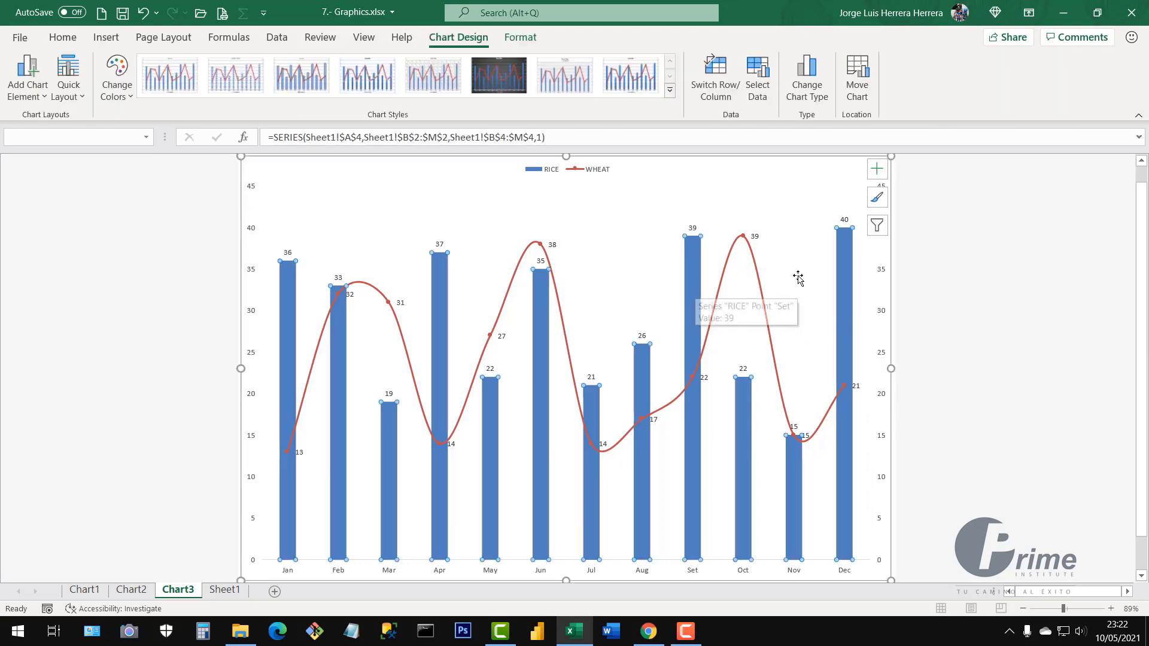
mouse_move(861, 231)
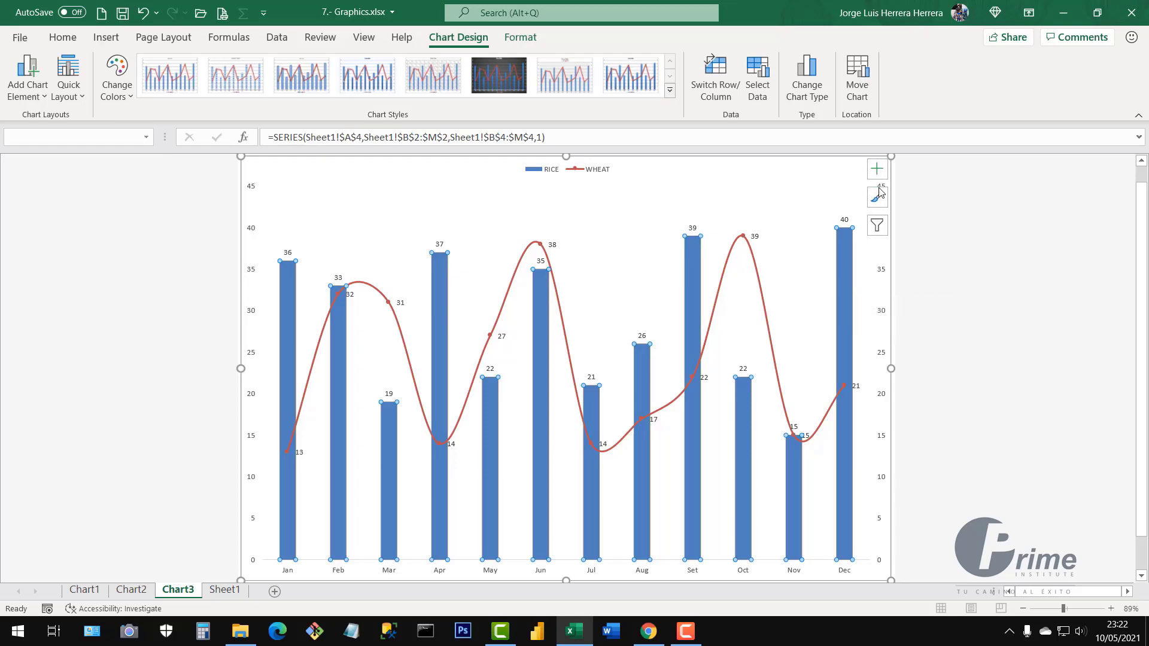
click(1063, 329)
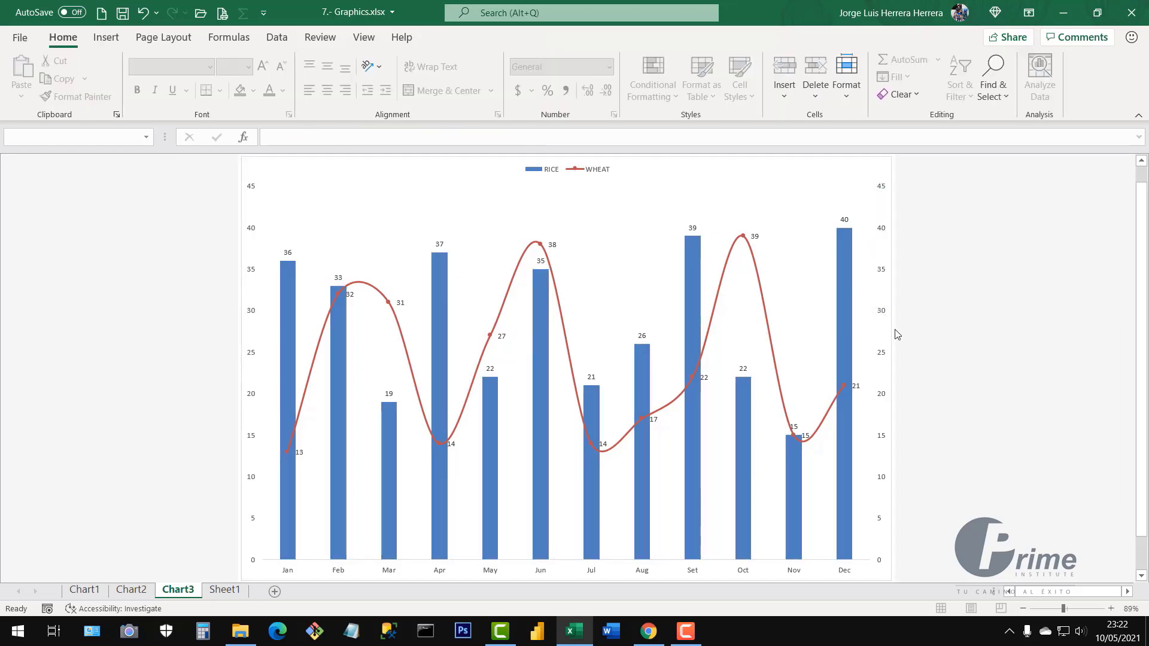
click(845, 335)
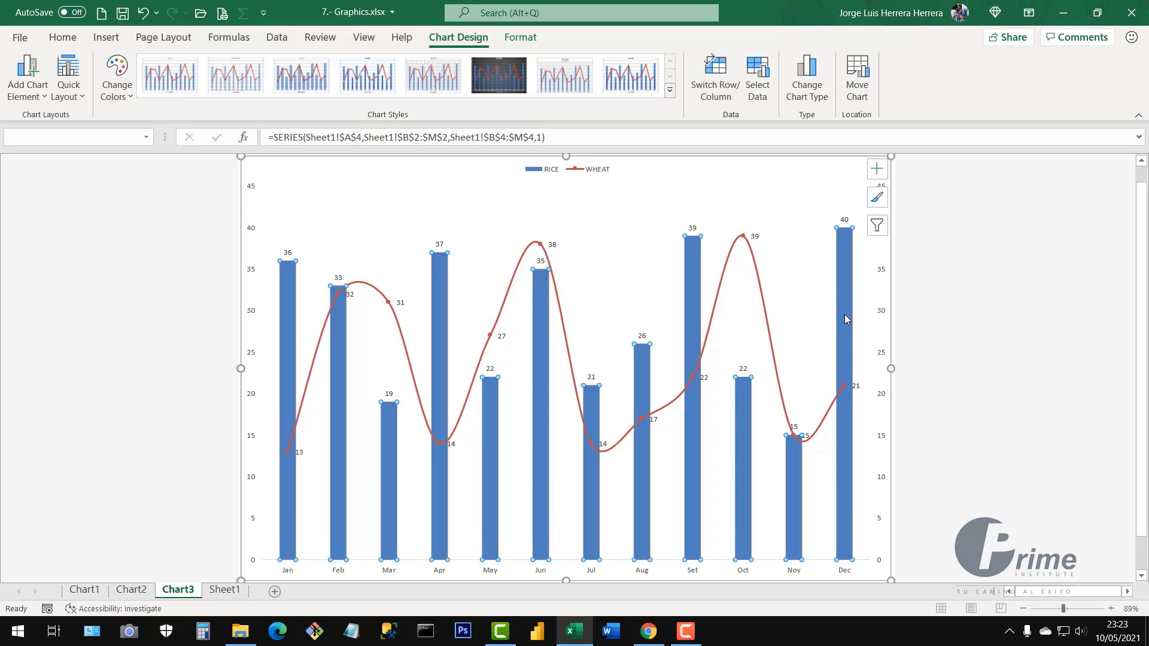
click(61, 41)
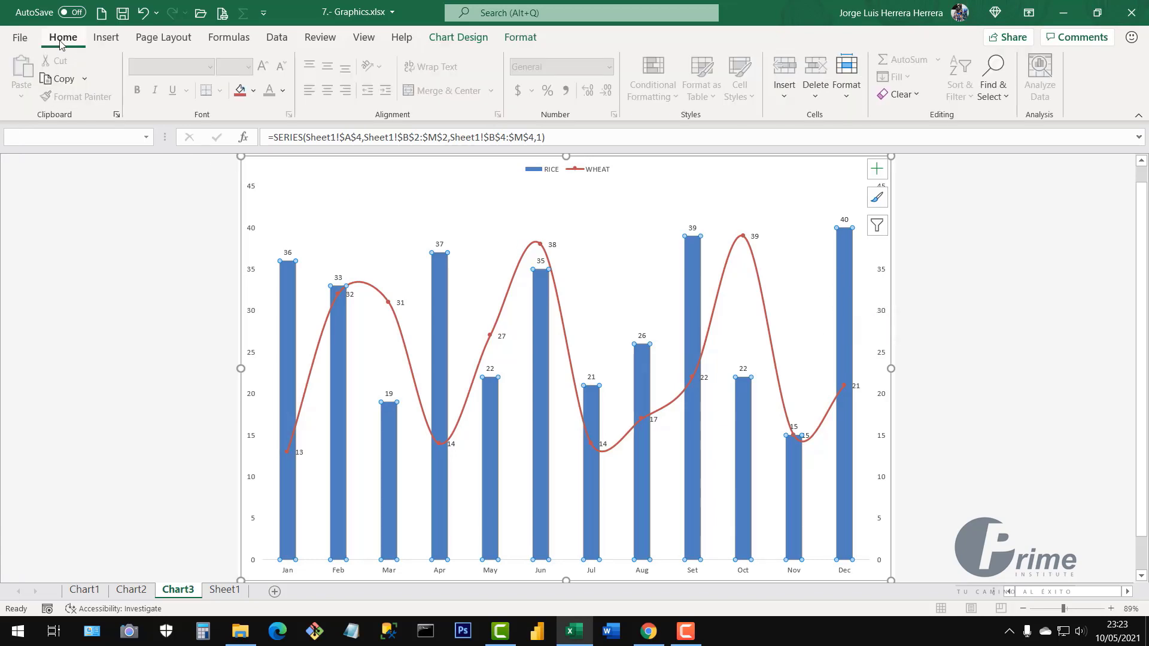
click(254, 90)
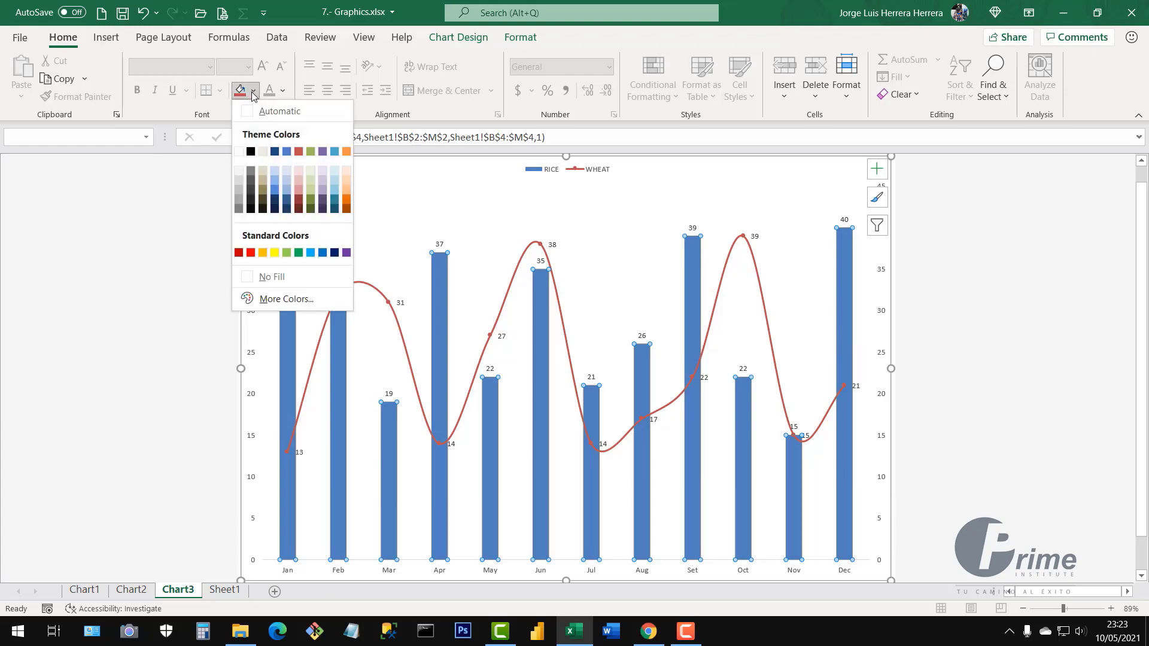
click(298, 253)
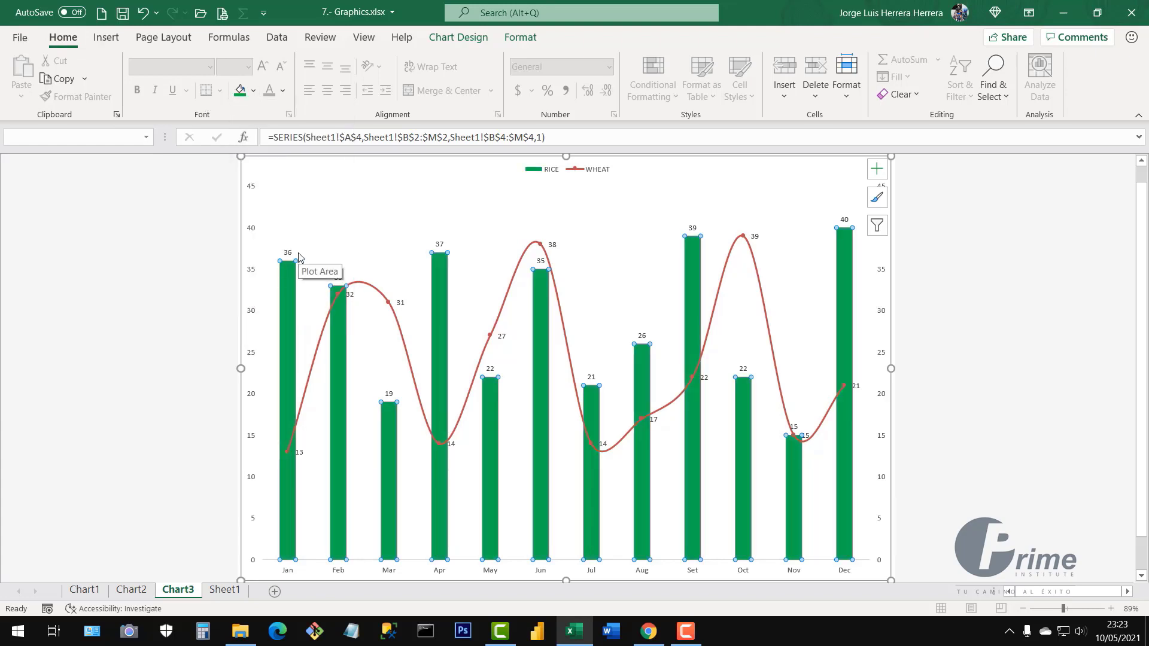
click(253, 90)
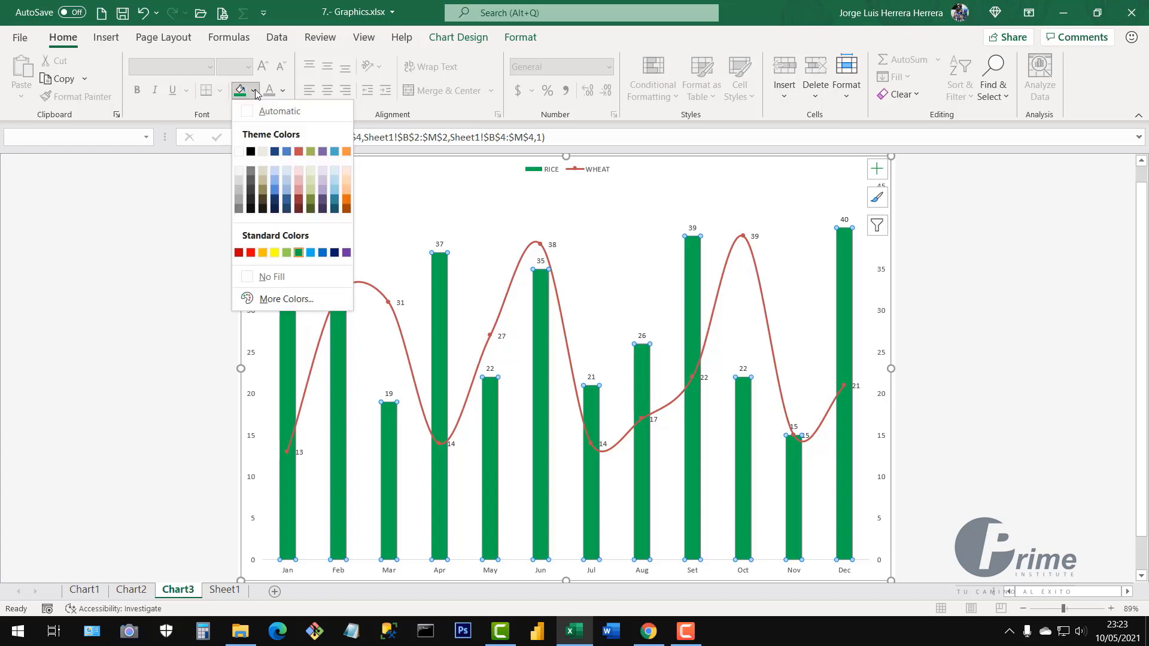
click(262, 252)
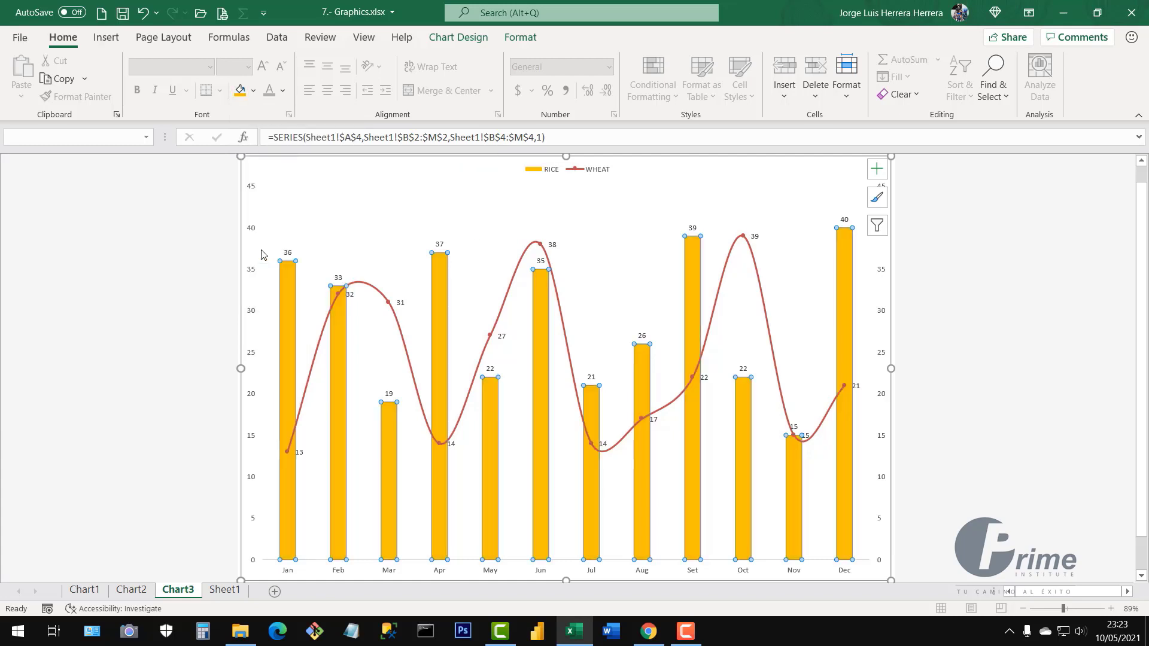
click(1010, 382)
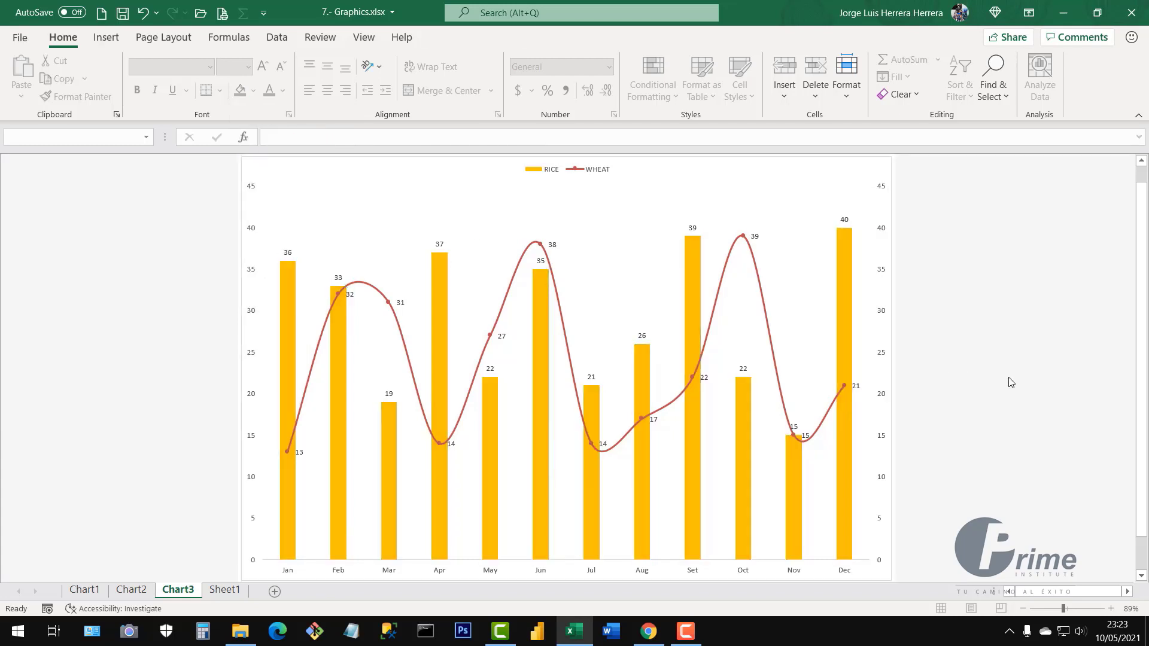
Enlarge the Chart3 legend text to 18 pt
click(540, 170)
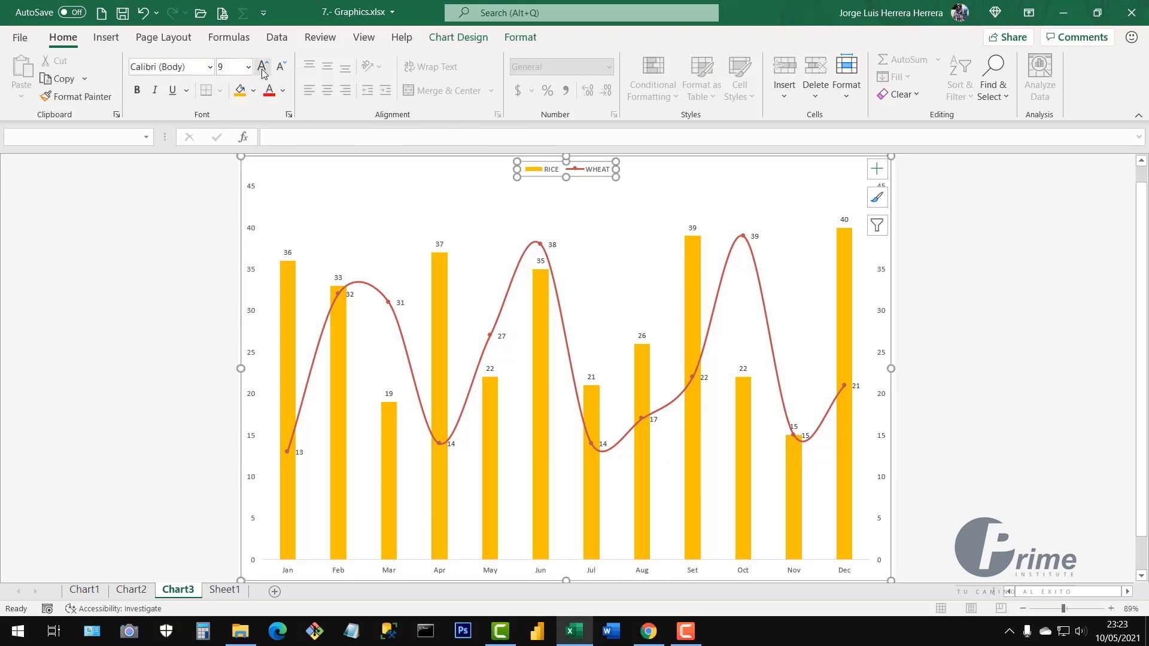
click(264, 67)
click(264, 67)
click(264, 67)
click(264, 67)
click(264, 67)
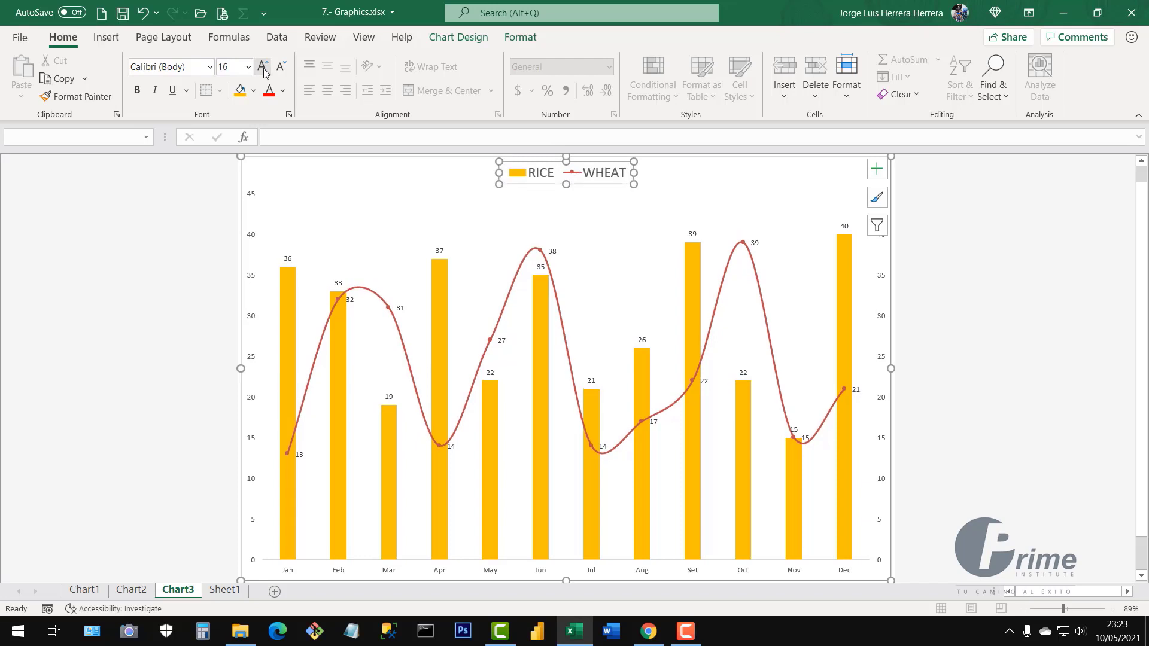
Enlarge the WHEAT data labels to 14 pt
click(553, 254)
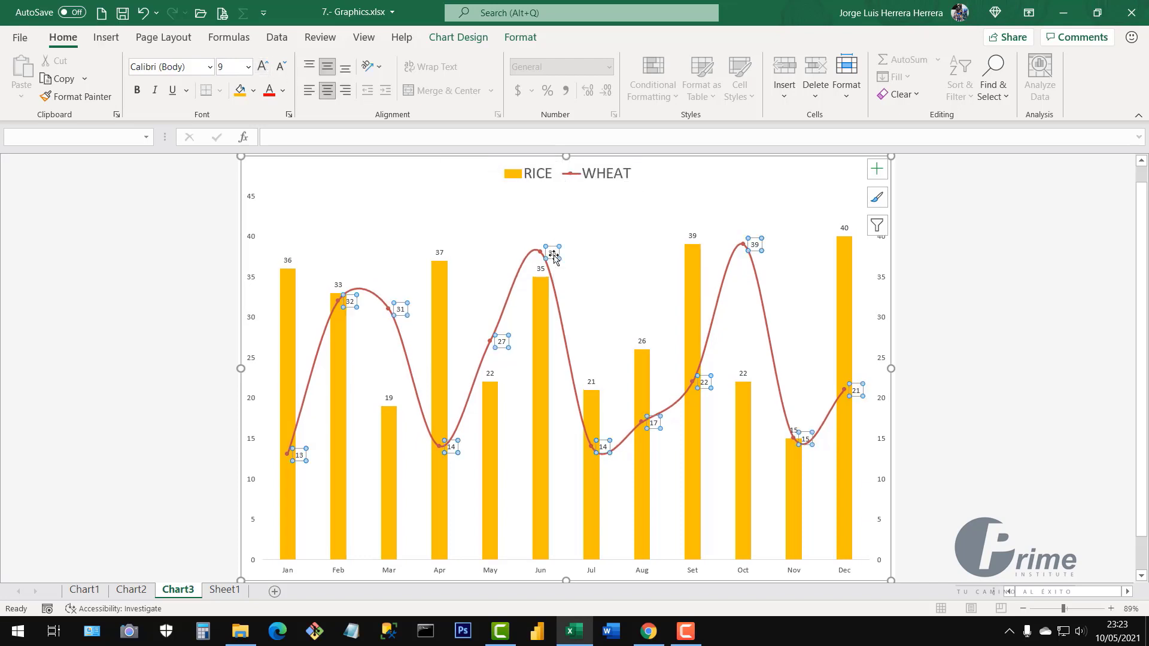
click(262, 67)
click(262, 67)
click(262, 67)
click(262, 67)
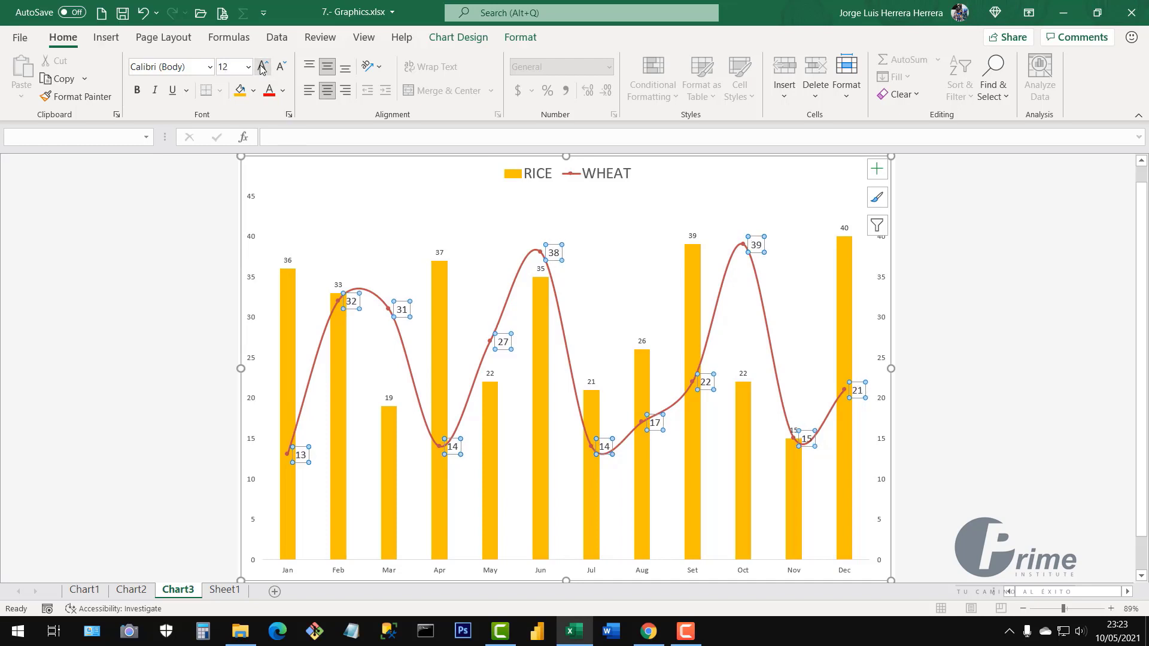
Set the RICE data labels to 12 pt
click(440, 254)
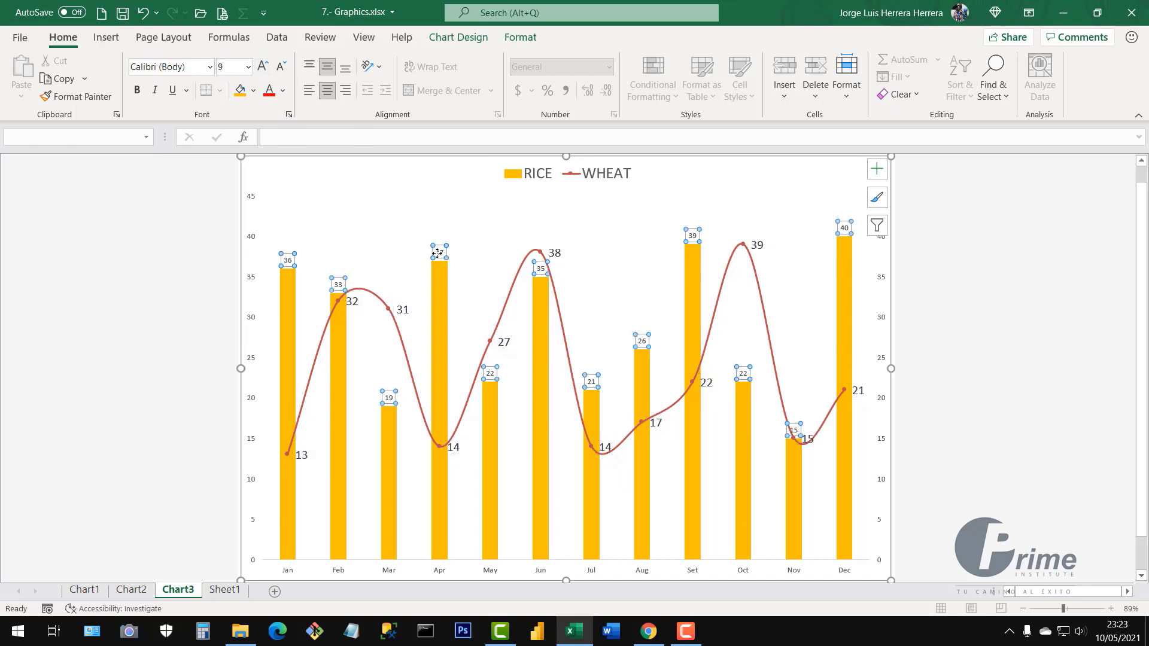
click(262, 68)
click(262, 67)
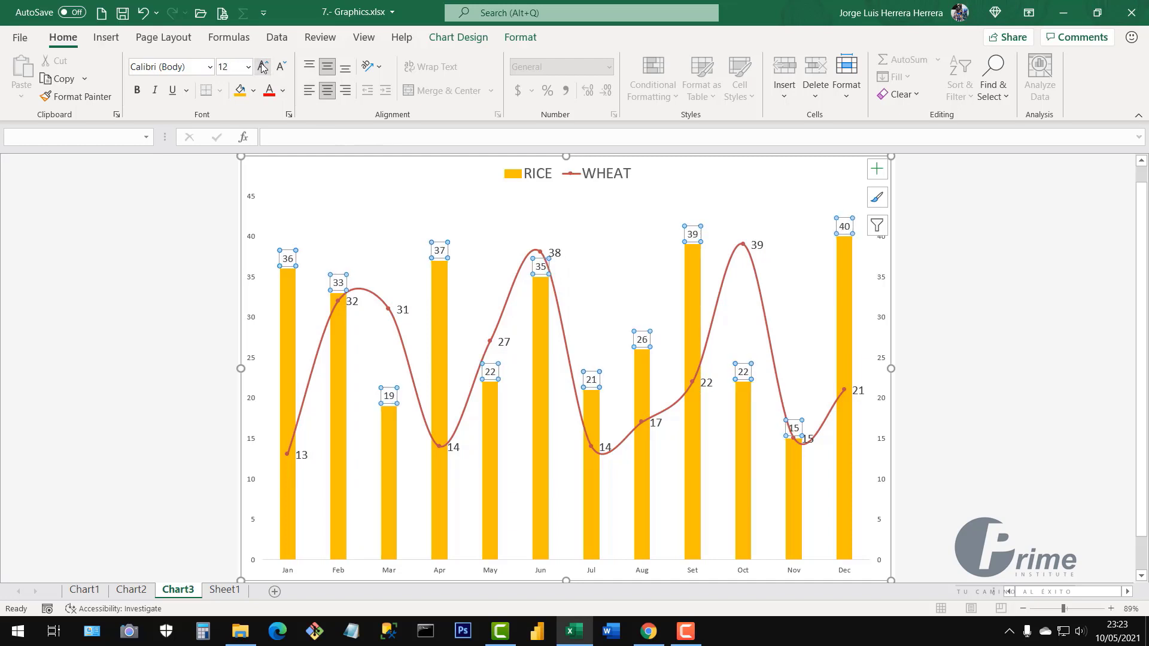
click(262, 67)
click(280, 67)
Enlarge the secondary value axis numbers slightly, then deselect the chart
click(1105, 403)
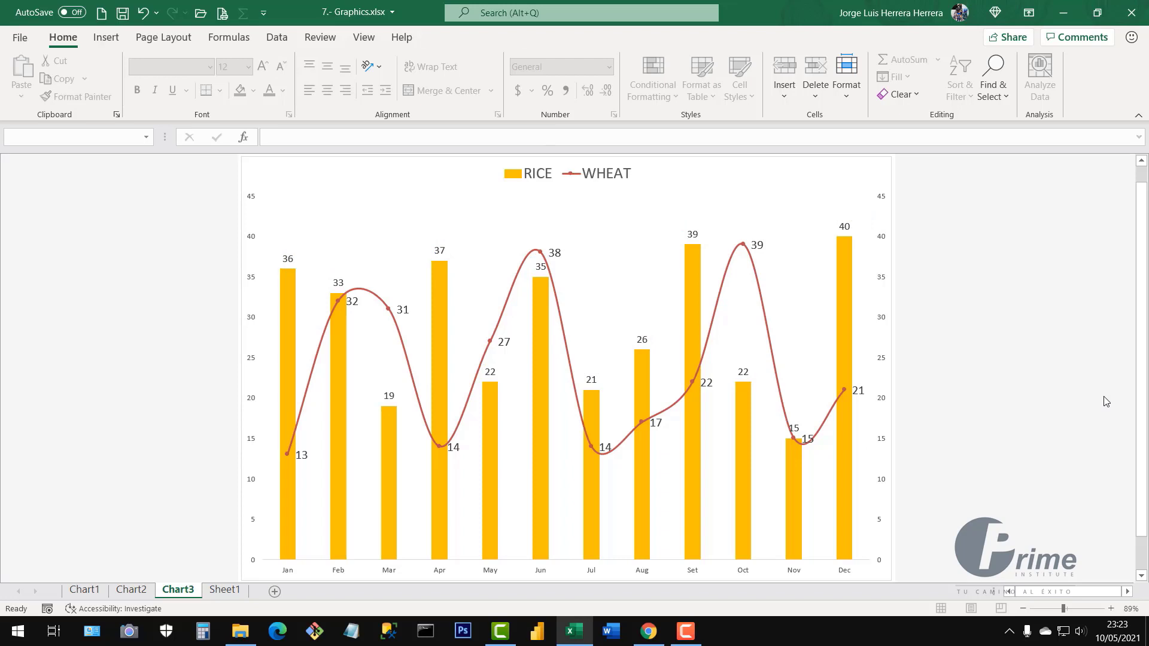
click(880, 404)
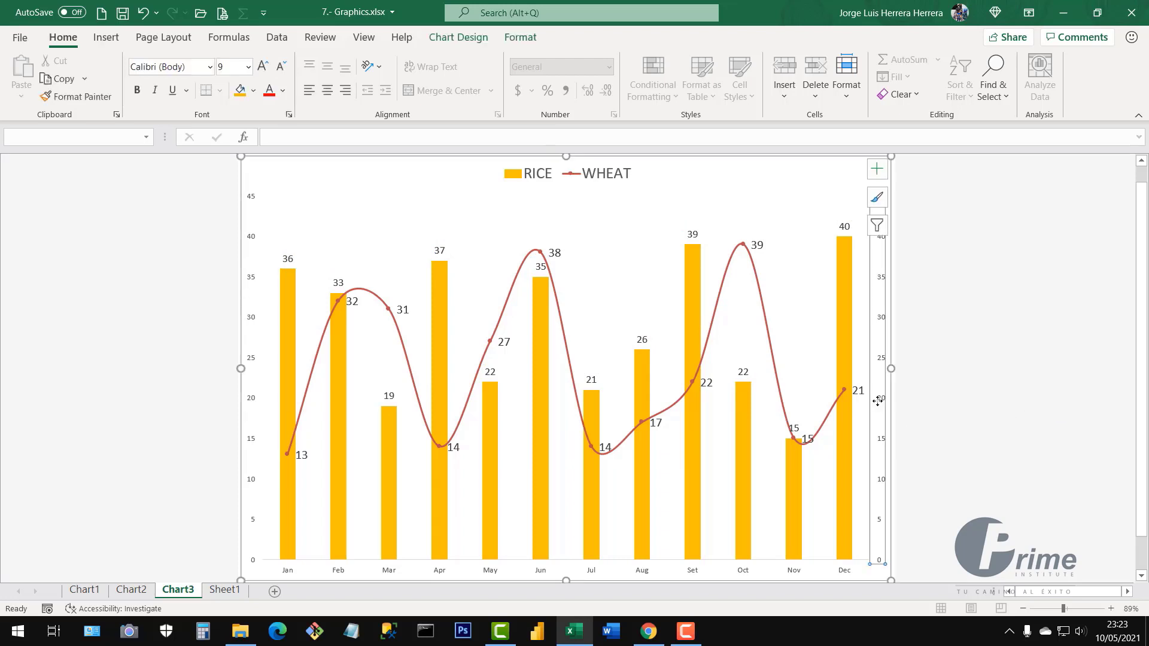
key(ctrl+shift+period)
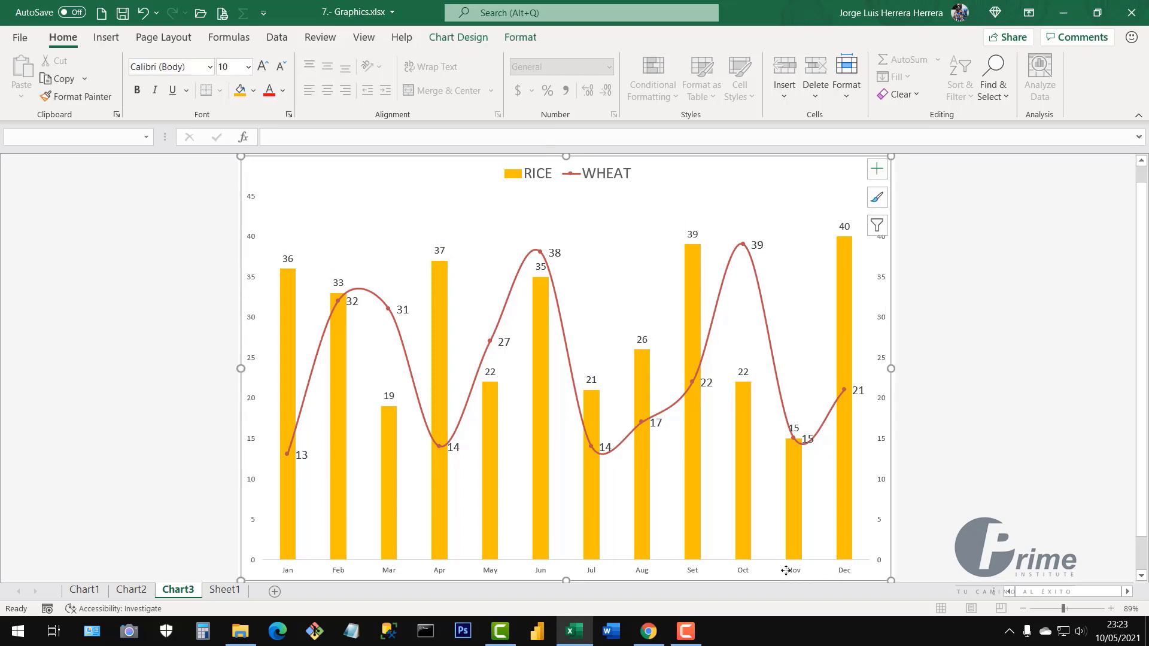
click(749, 576)
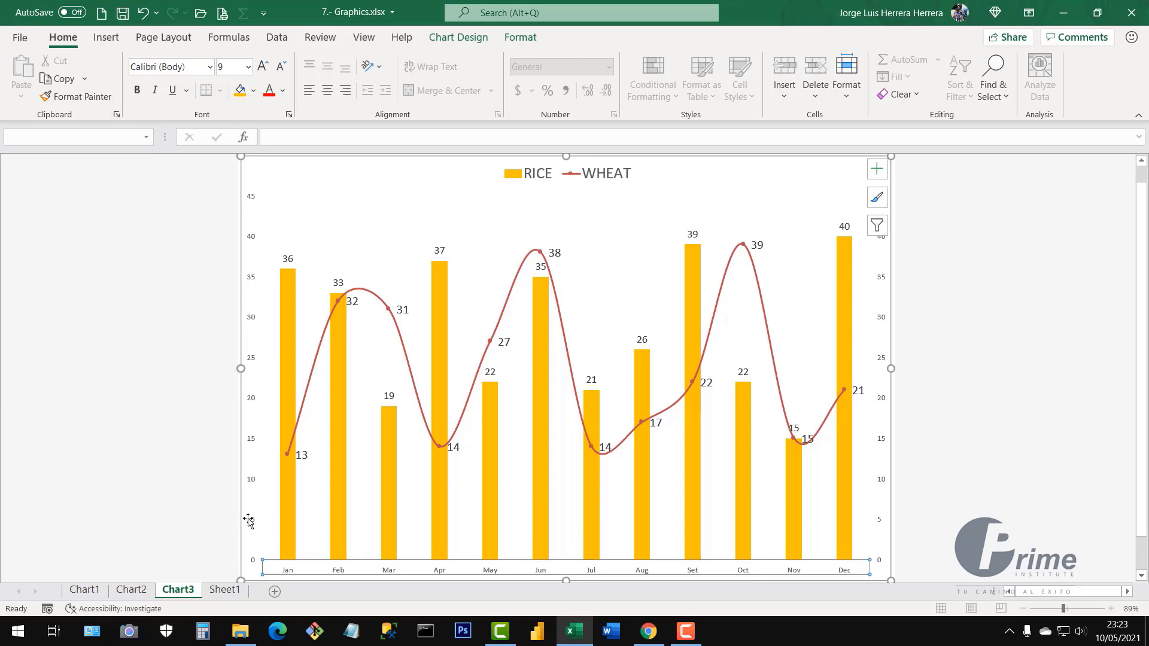
click(911, 330)
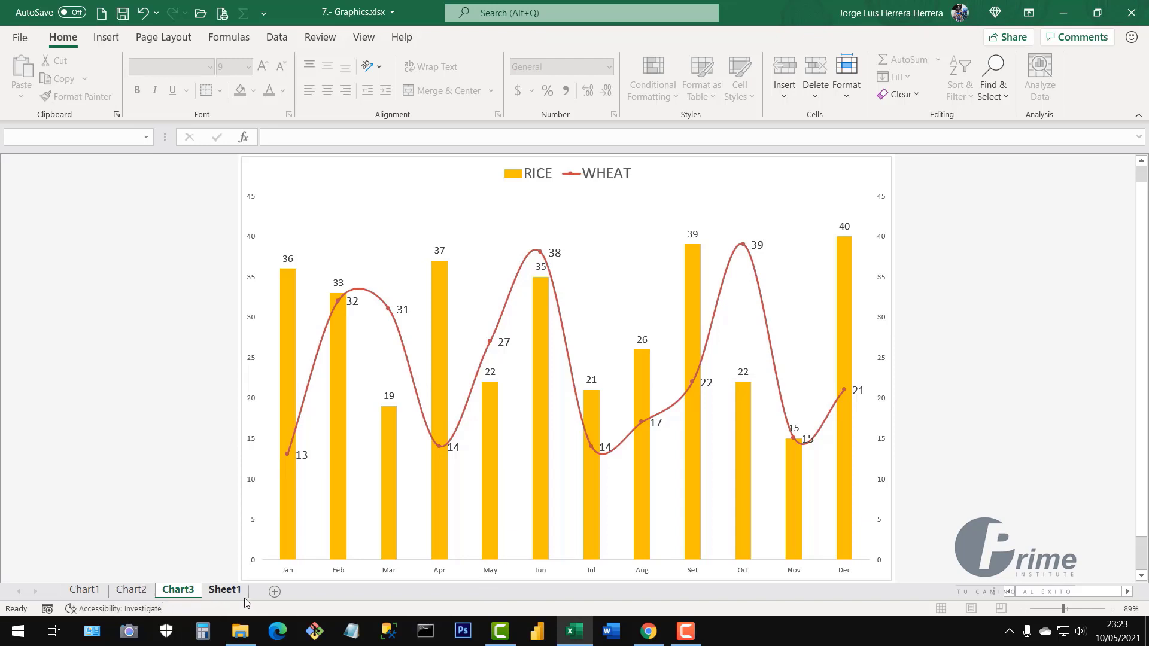
On Sheet1, select the production table A2:M7
click(225, 591)
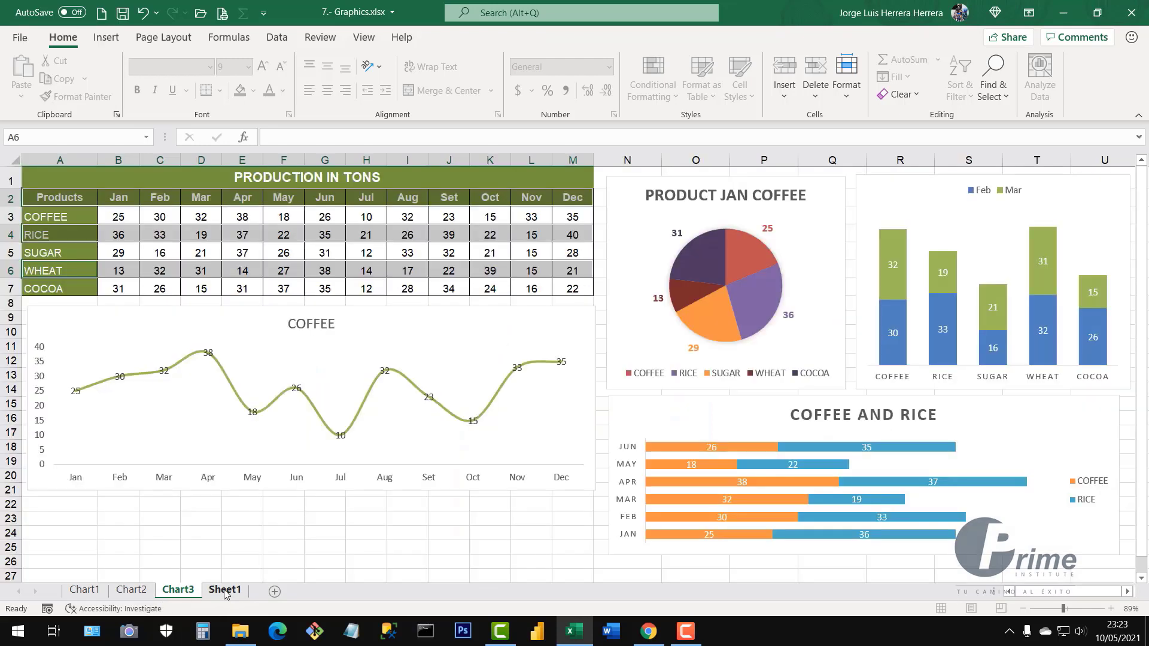
click(88, 201)
drag(71, 198, 565, 291)
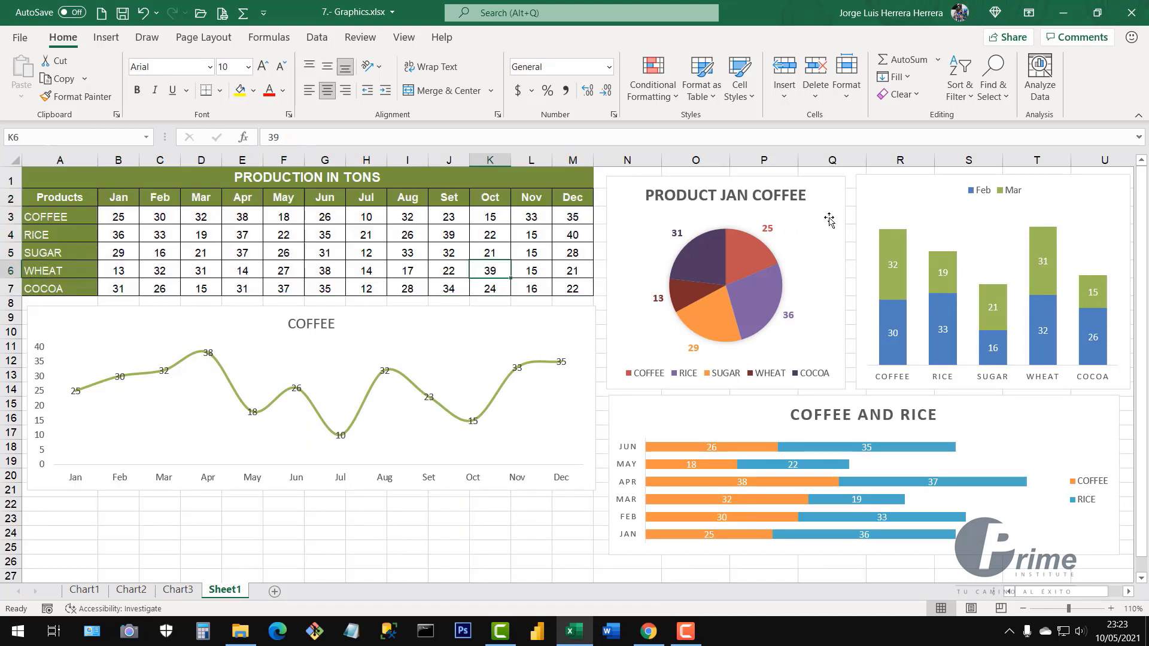
Review the embedded pie, stacked column, COFFEE line and COFFEE AND RICE bar charts
click(831, 220)
click(1037, 208)
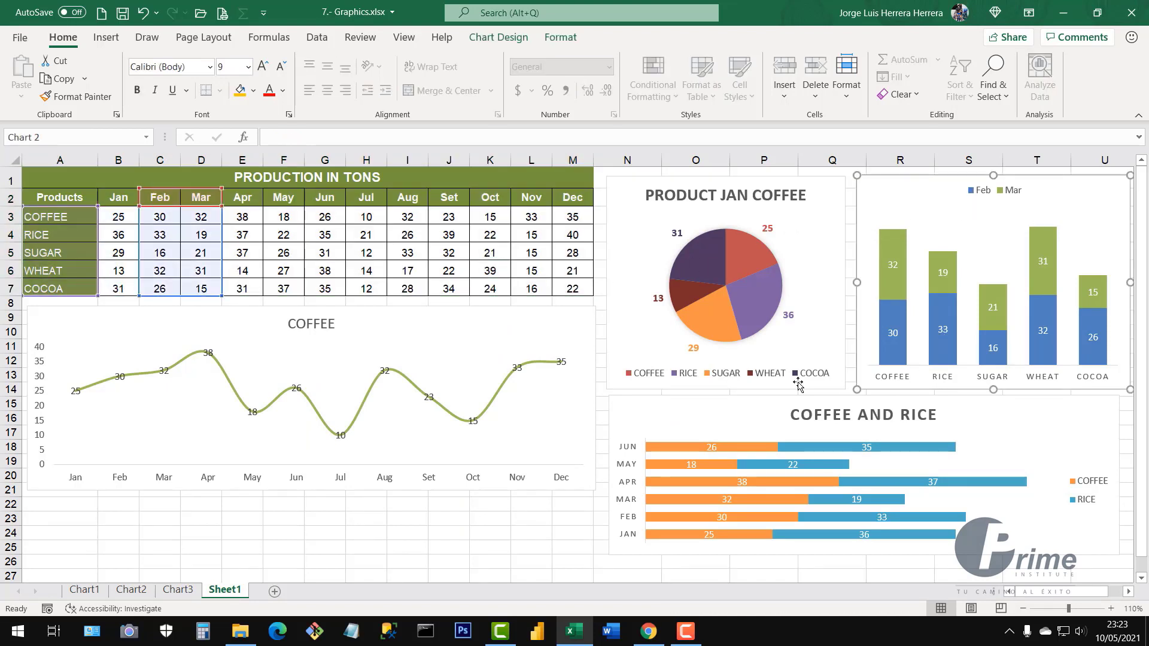
click(104, 37)
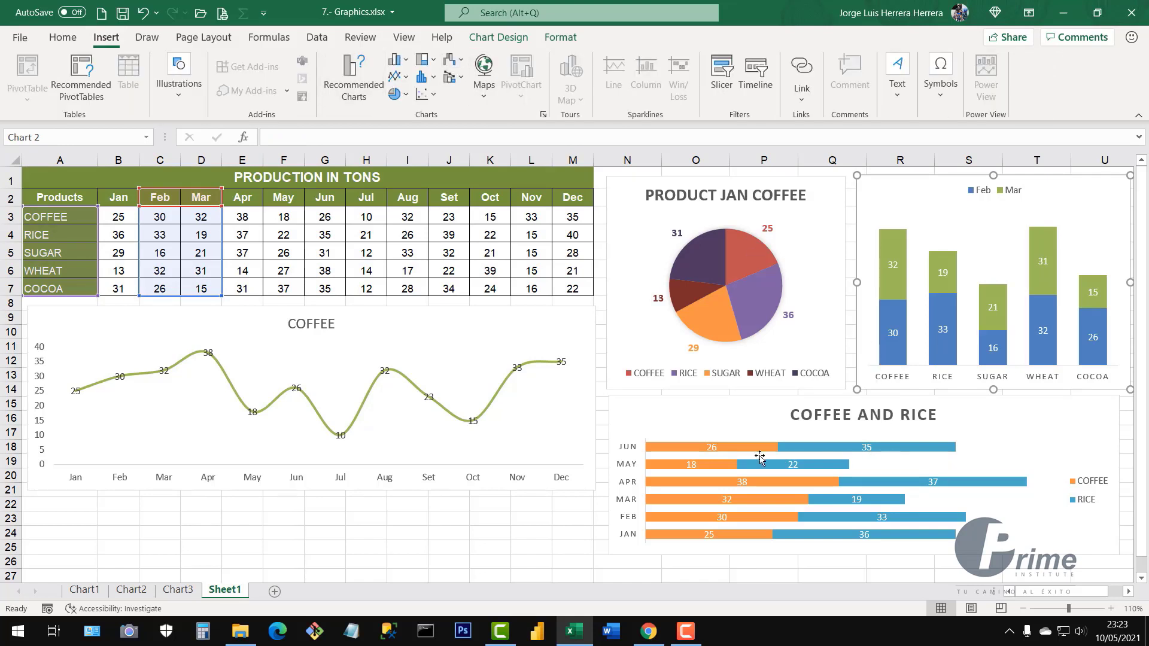
click(576, 408)
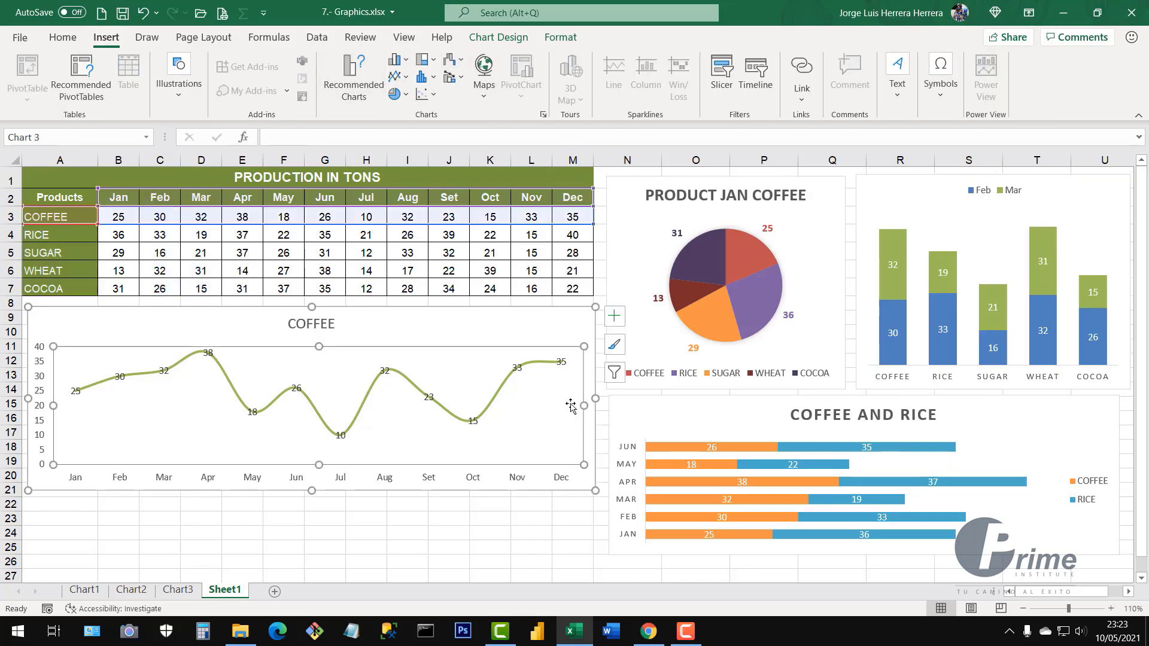
click(1030, 516)
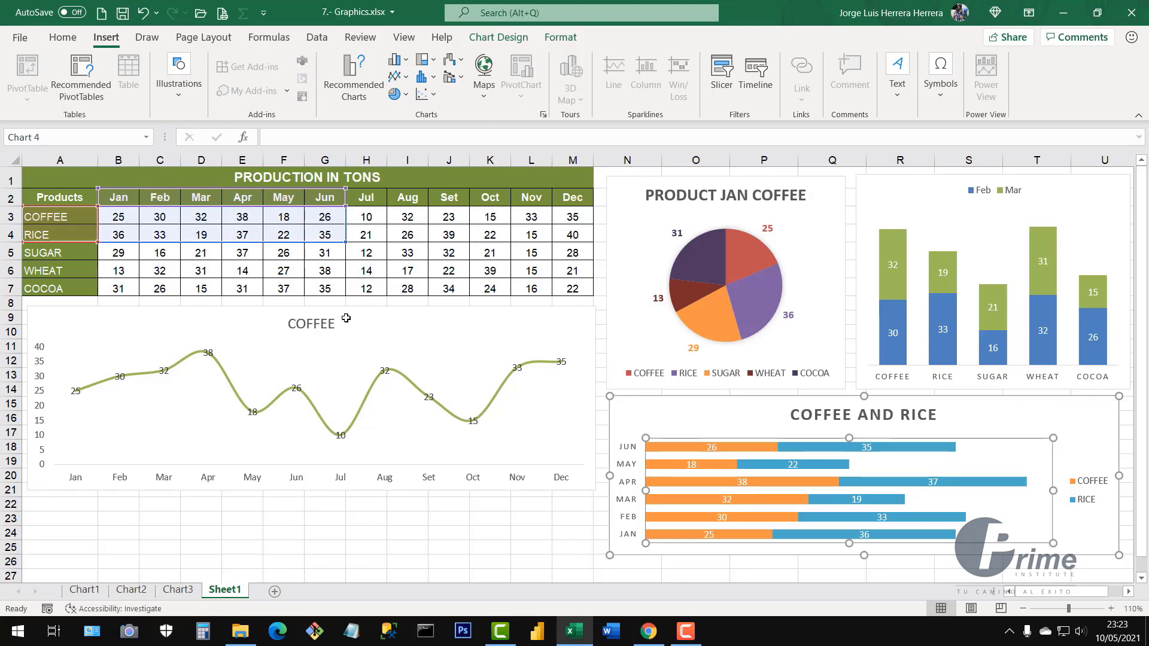
click(342, 530)
Flip through the Chart3, Chart2 and Chart1 sheets, ending on Chart1
click(180, 590)
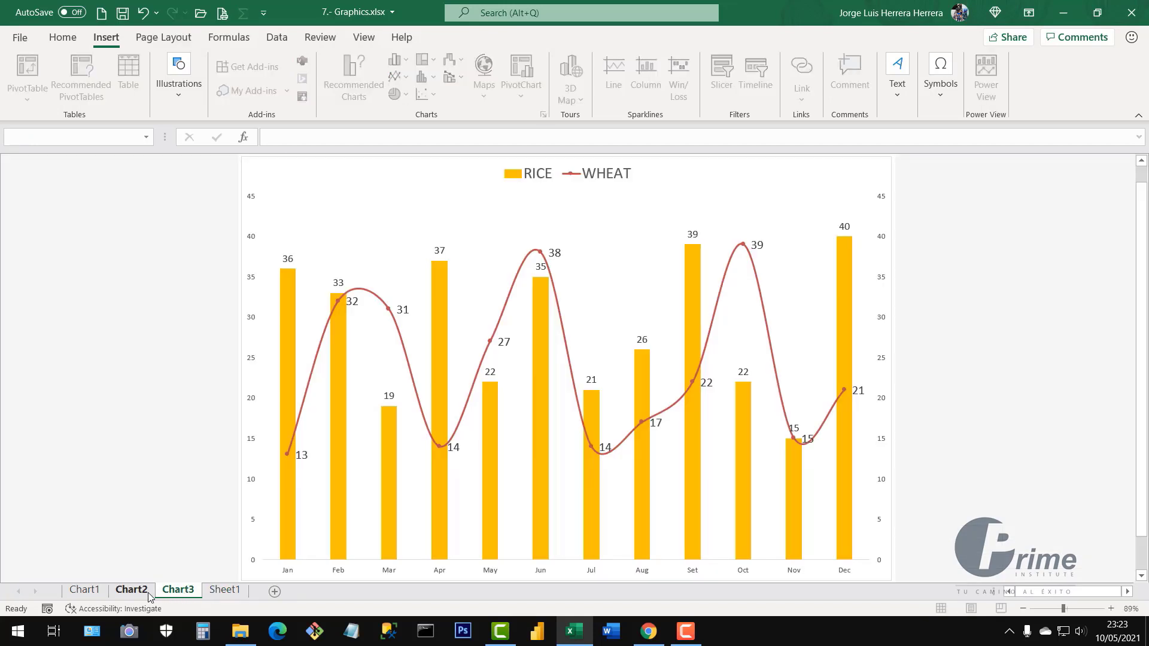
click(142, 592)
click(97, 591)
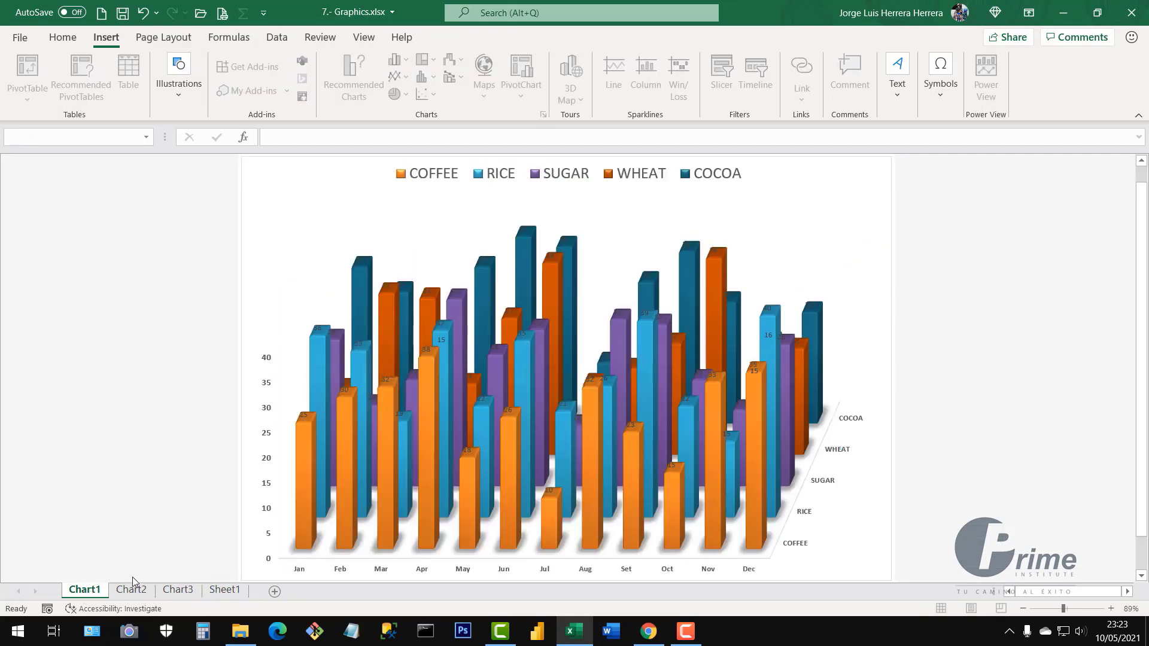